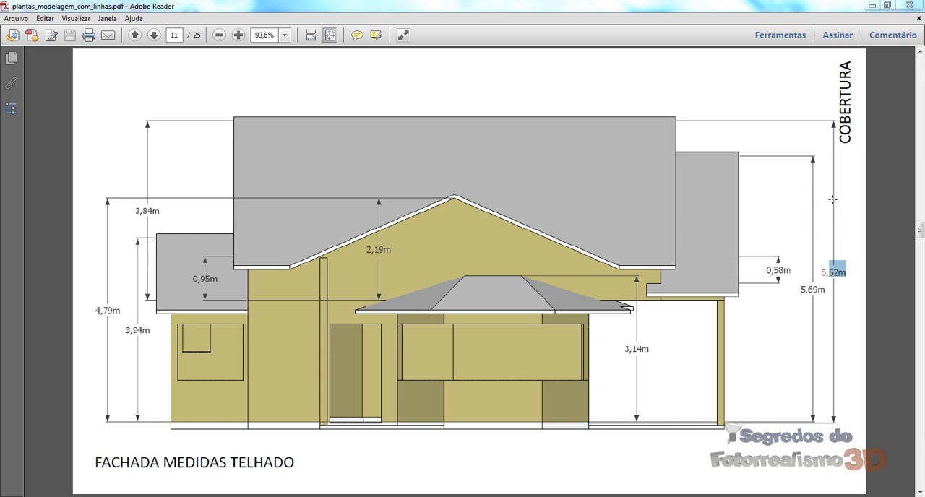
Step: Review the roof heights on the front elevation sheet, switch to SketchUp and examine the house's roof slabs from the front and side
left_click_drag(833, 124, 699, 234)
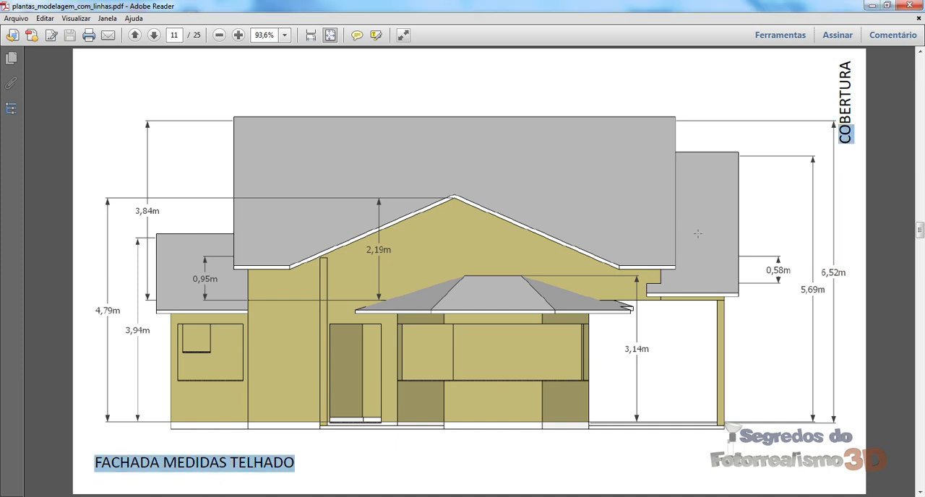
left_click_drag(837, 268, 833, 249)
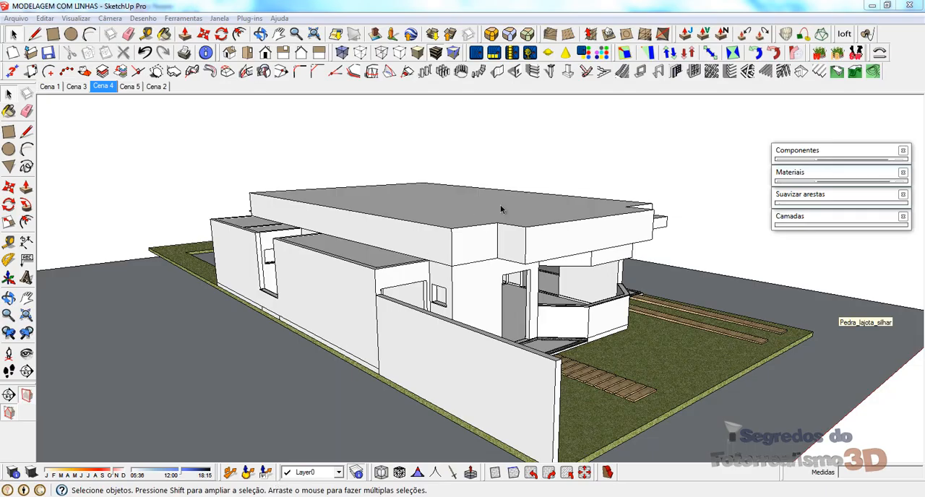
middle_click_drag(540, 227, 252, 234)
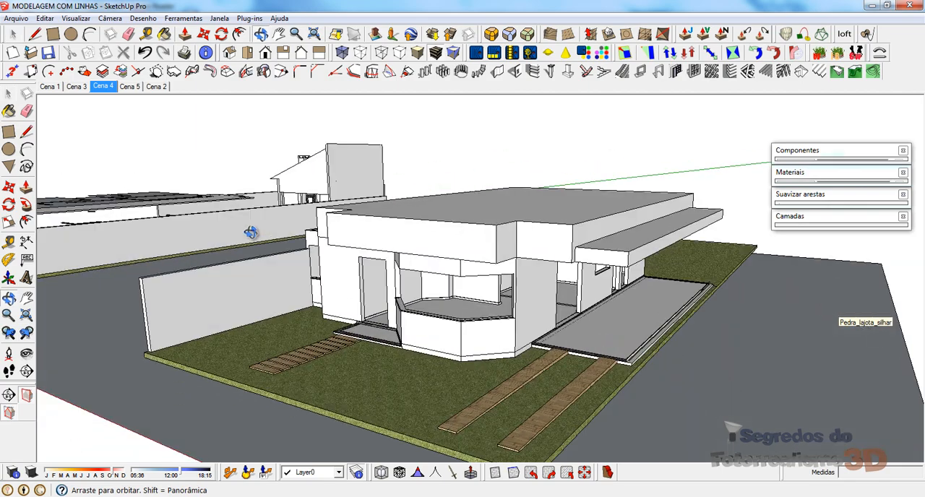
scroll(555, 331, "down", 2)
middle_click_drag(420, 259, 705, 272)
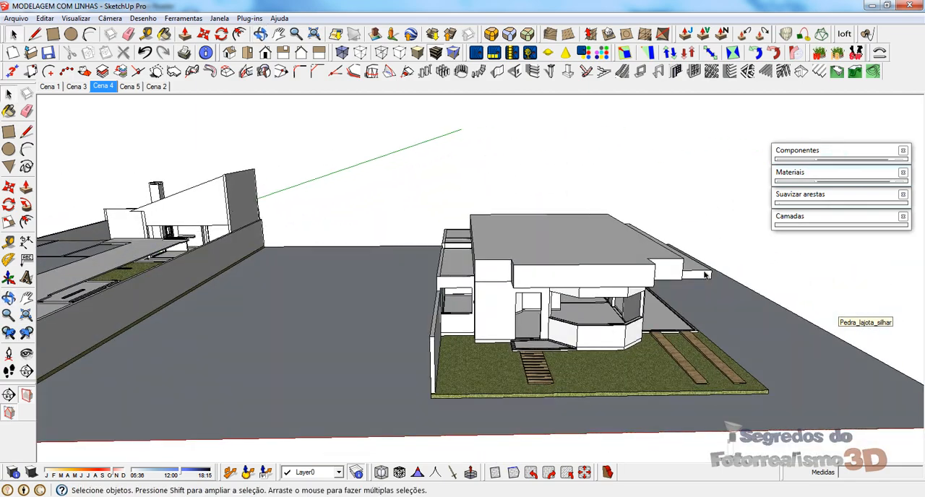
scroll(595, 247, "up", 1)
scroll(596, 246, "up", 1)
mouse_move(543, 269)
middle_mouse_down()
mouse_move(657, 260)
mouse_move(285, 244)
mouse_move(371, 336)
middle_mouse_up()
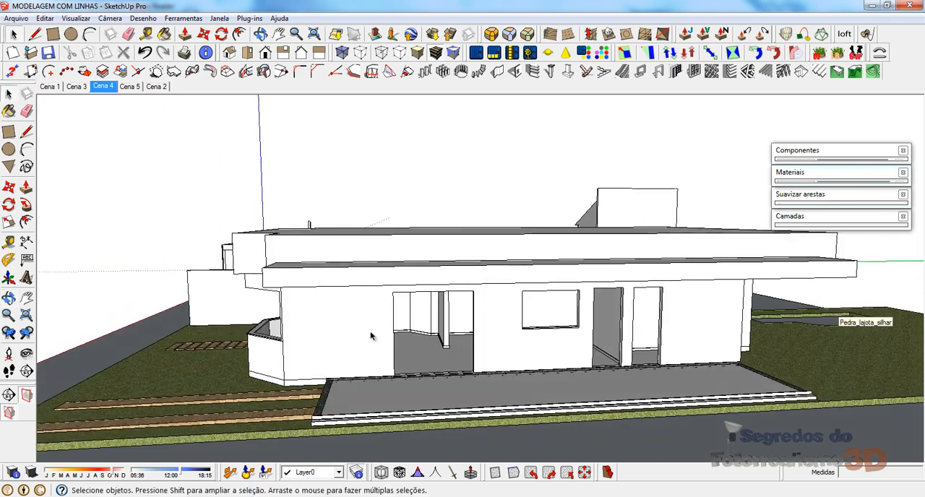
scroll(371, 336, "down", 3)
middle_click_drag(426, 300, 453, 311)
scroll(465, 279, "up", 2)
Step: Draw a vertical line up from the midpoint of the main roof slab's long edge on the driveway side
key("l")
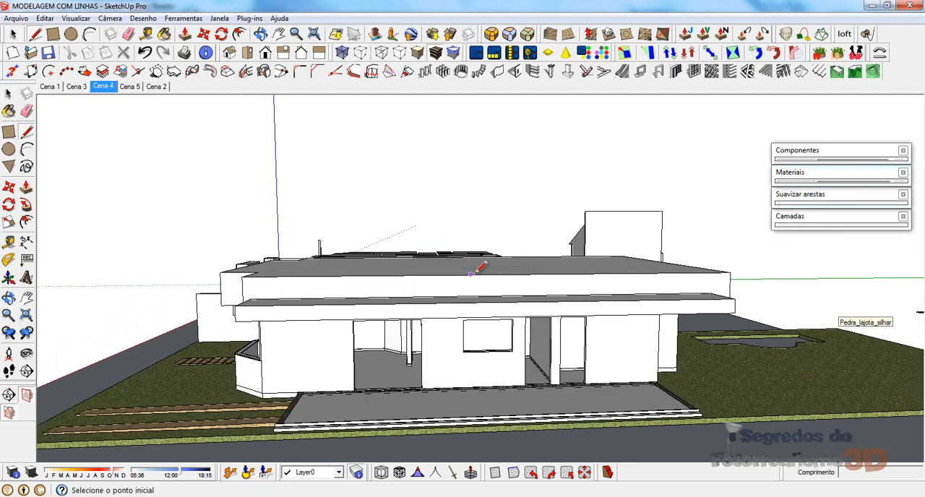
left_click(499, 273)
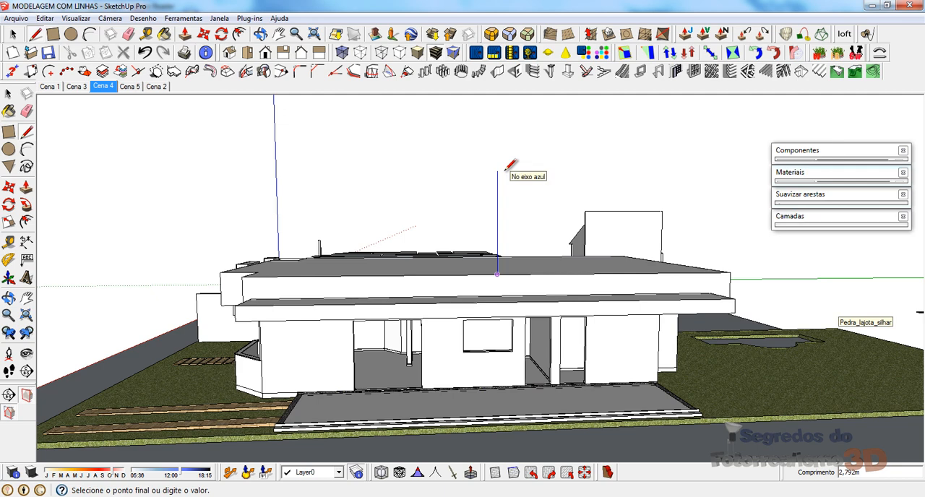
key("Return")
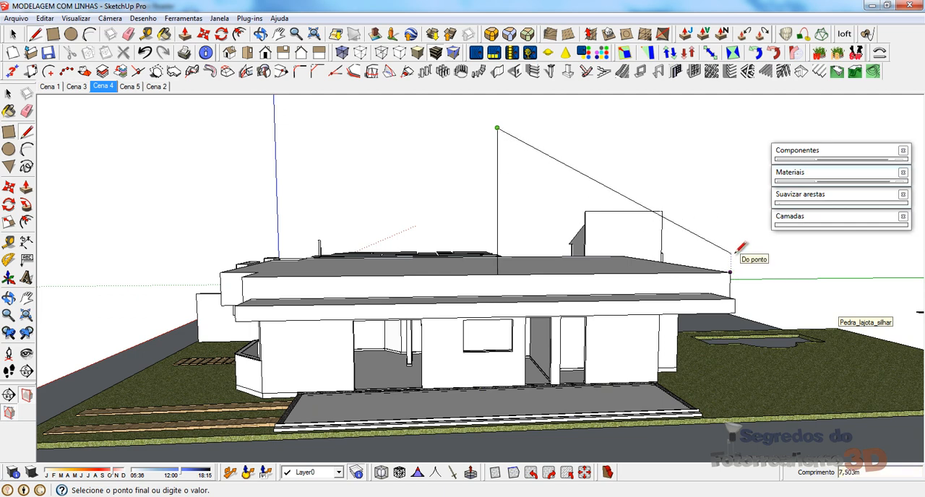
key("Escape")
Step: Draw a 3,09 m vertical line up from the midpoint of the lower side slab's outer long edge
middle_click_drag(213, 253, 462, 159)
middle_click_drag(260, 371, 118, 351)
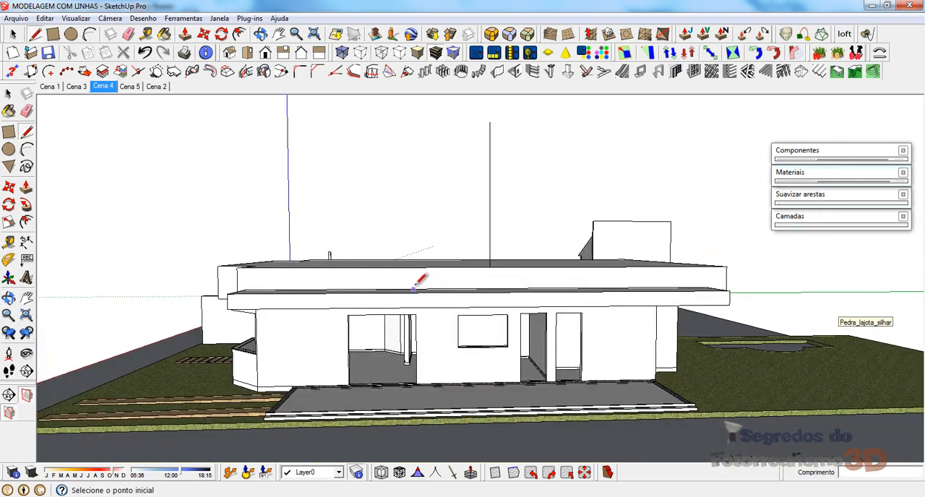
scroll(415, 288, "up", 3)
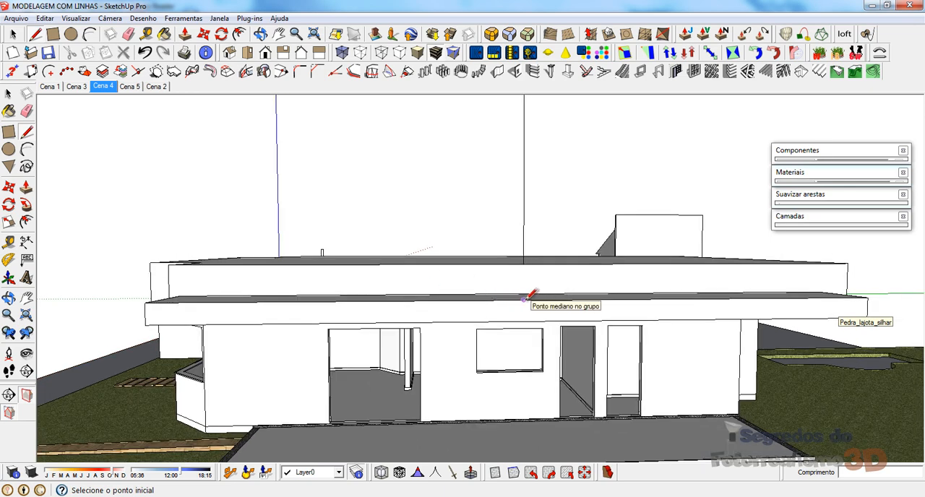
left_click(524, 299)
middle_click_drag(522, 190, 560, 204)
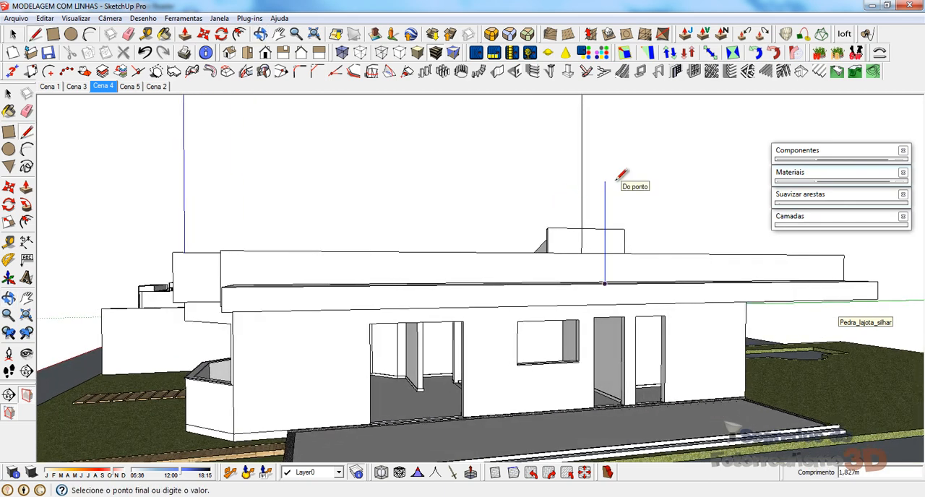
type("3,09")
key("Return")
key("Escape")
Step: Draw a 2,19 m vertical line up from the midpoint of the main slab's projecting front edge
scroll(608, 237, "down", 4)
middle_click_drag(519, 252, 725, 264)
scroll(463, 262, "up", 3)
middle_click_drag(468, 258, 563, 251)
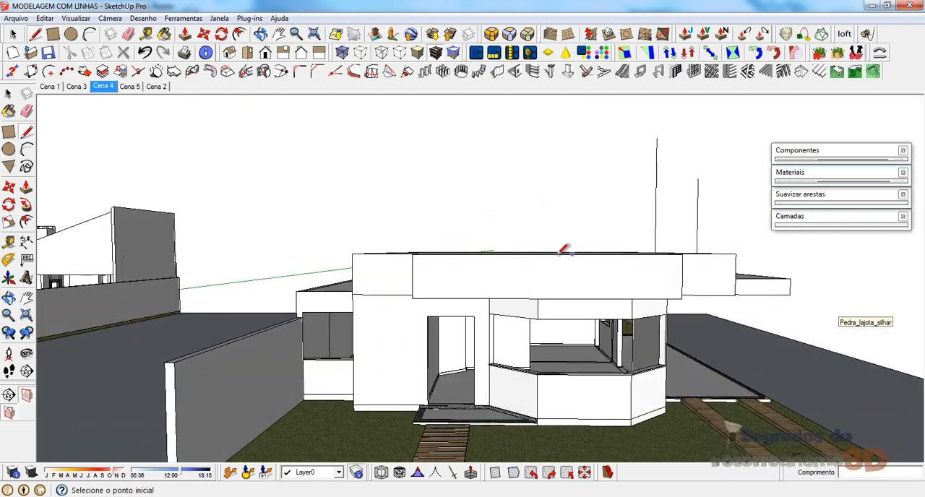
left_click(547, 254)
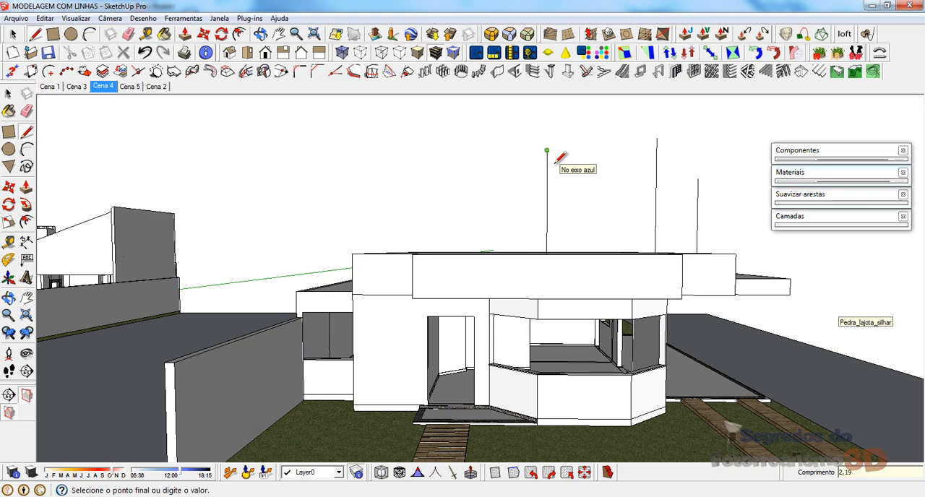
left_click(552, 161)
key("Escape")
Step: Draw a 1,34 m vertical line from the midpoint of each of the two low side volumes' outer top edges
middle_click_drag(354, 252, 733, 257)
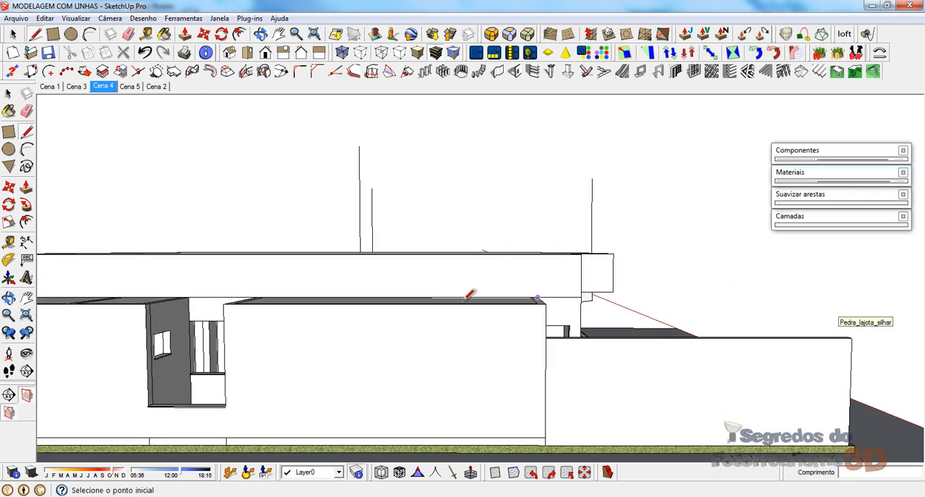
left_click(384, 303)
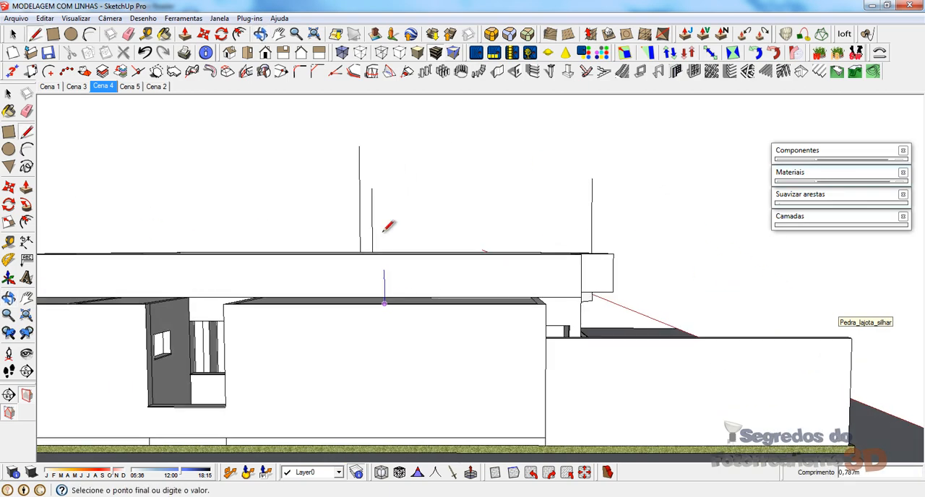
left_click(394, 176)
key("Escape")
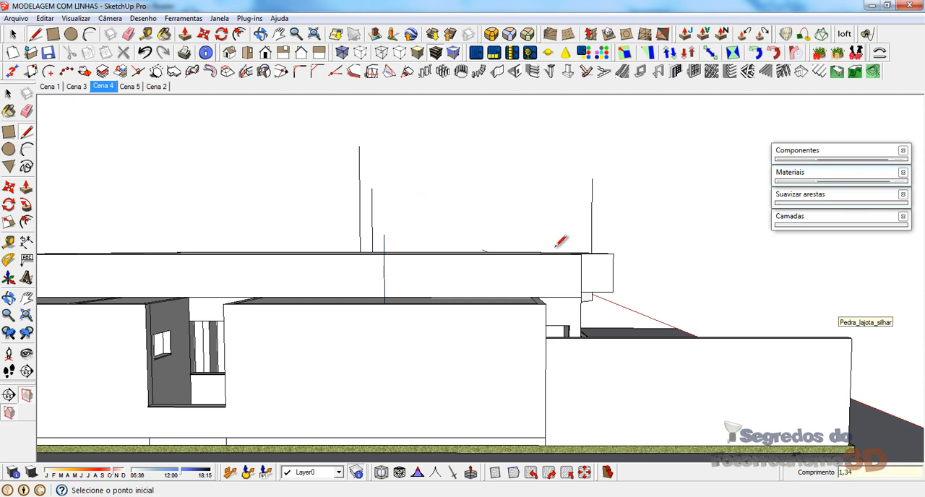
middle_click_drag(557, 238, 276, 294)
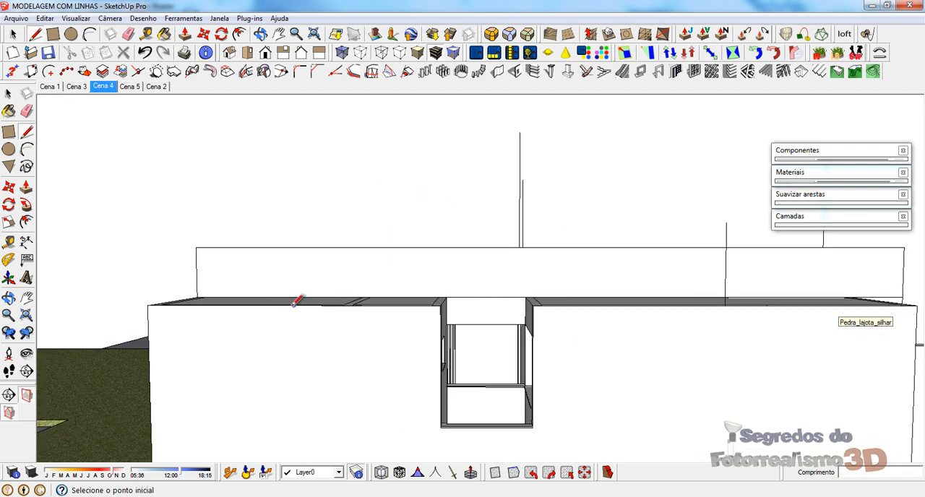
left_click(294, 305)
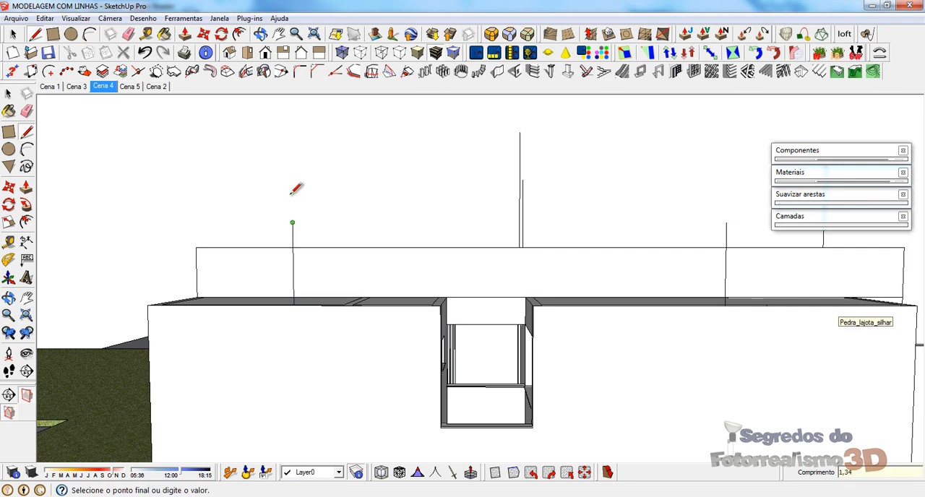
key("Escape")
Step: Draw a triangular gable from the vertical line's tip to both wall corners of the shorter side volume, and erase the centre line
middle_click_drag(594, 248, 355, 328)
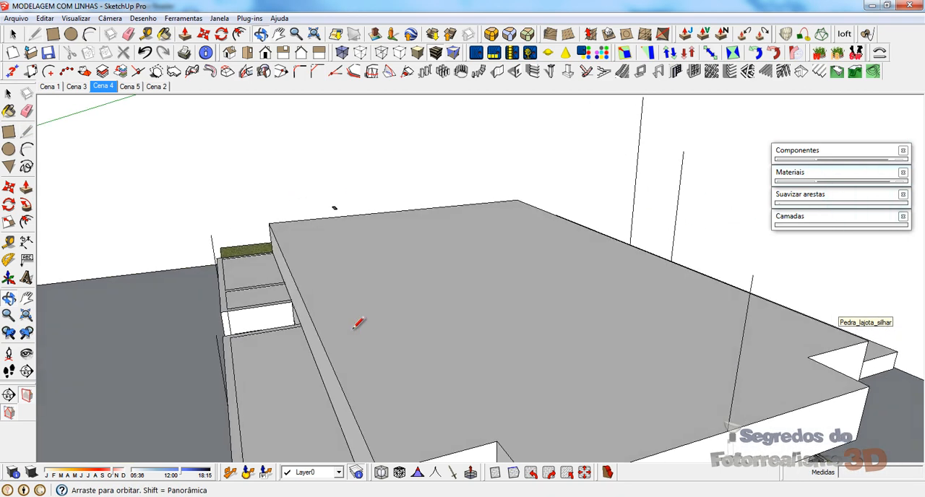
key("space")
middle_click_drag(331, 208, 506, 332)
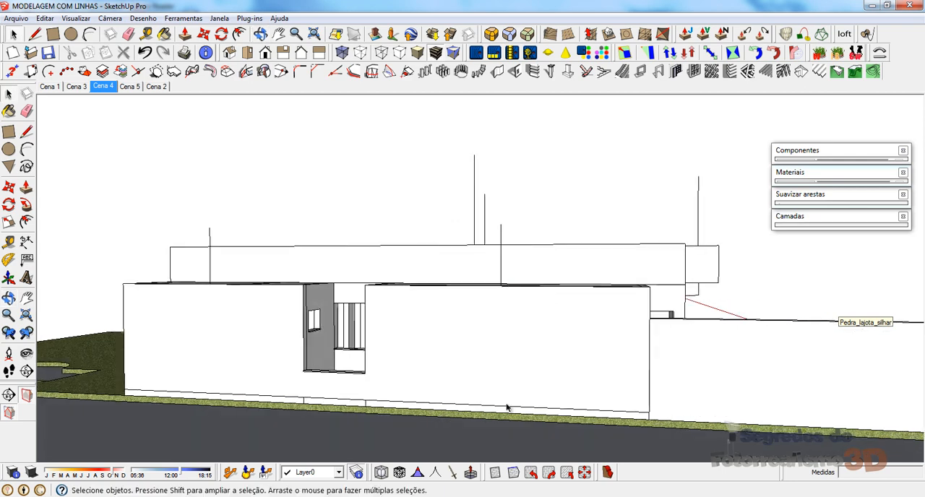
middle_click_drag(258, 272, 295, 283)
scroll(660, 318, "down", 2)
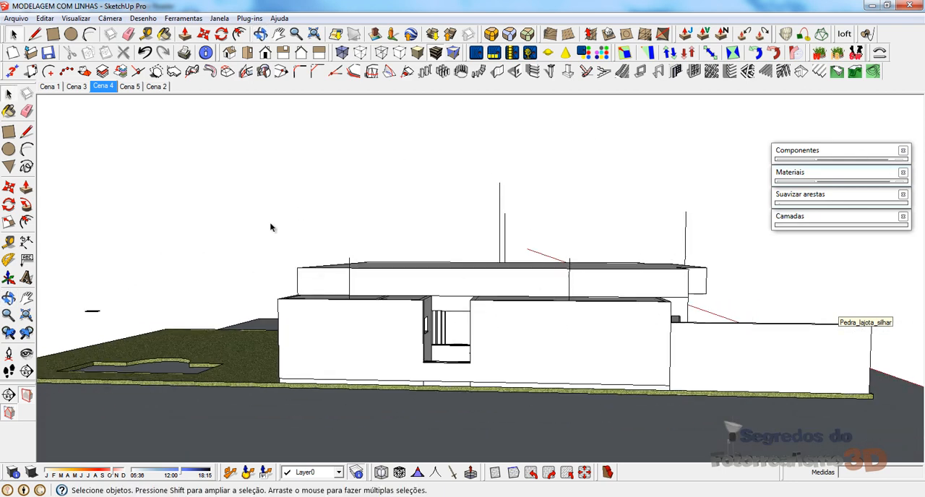
scroll(263, 225, "up", 1)
scroll(282, 323, "up", 2)
mouse_move(279, 325)
middle_mouse_down()
mouse_move(290, 324)
mouse_move(289, 373)
mouse_move(291, 309)
mouse_move(304, 348)
mouse_move(580, 235)
middle_mouse_up()
key("l")
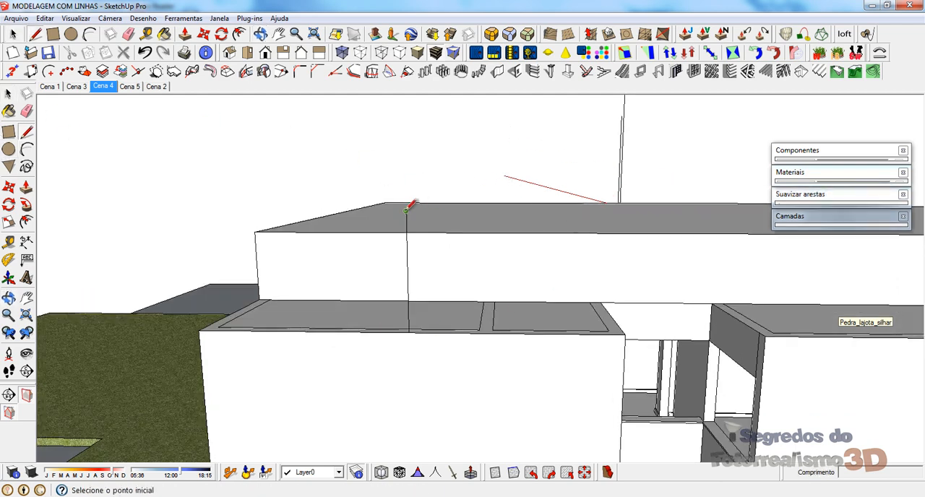
left_click(406, 211)
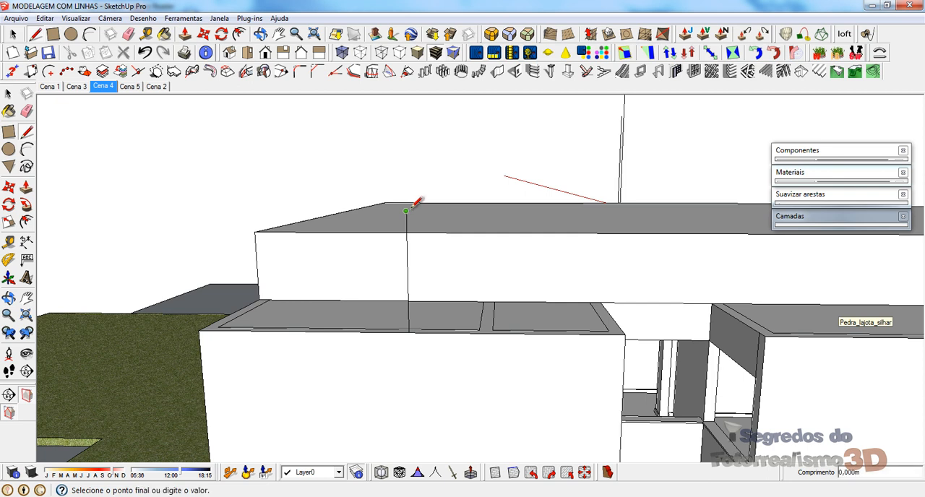
left_click(626, 334)
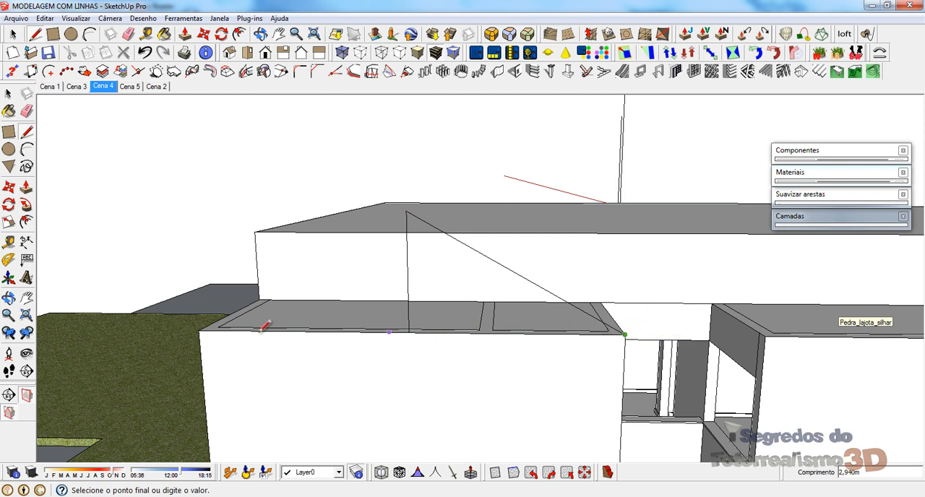
left_click(200, 330)
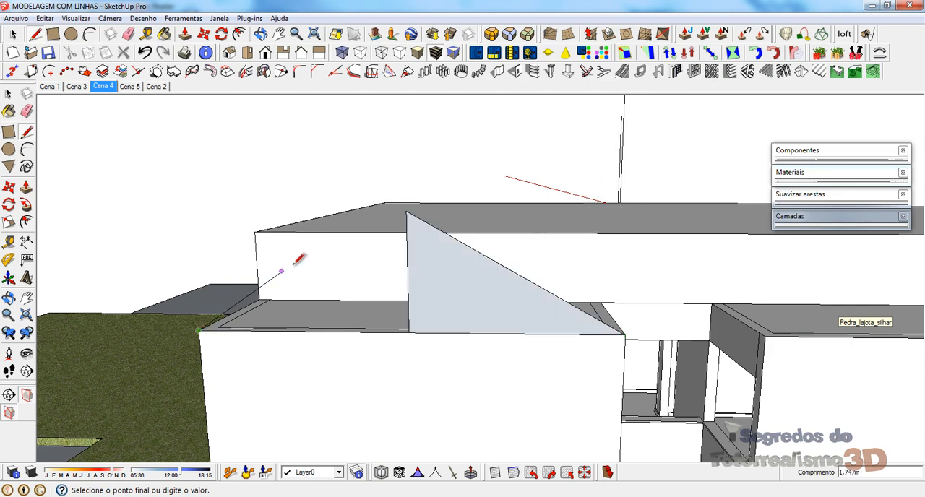
left_click(407, 212)
middle_click_drag(442, 308, 425, 307)
key("e")
left_click_drag(387, 290, 463, 292)
Step: Extrude the shorter side volume's gable across its slab to the main volume's wall and group the resulting roof solid
mouse_move(550, 319)
middle_mouse_down()
mouse_move(214, 366)
mouse_move(234, 341)
mouse_move(392, 331)
middle_mouse_up()
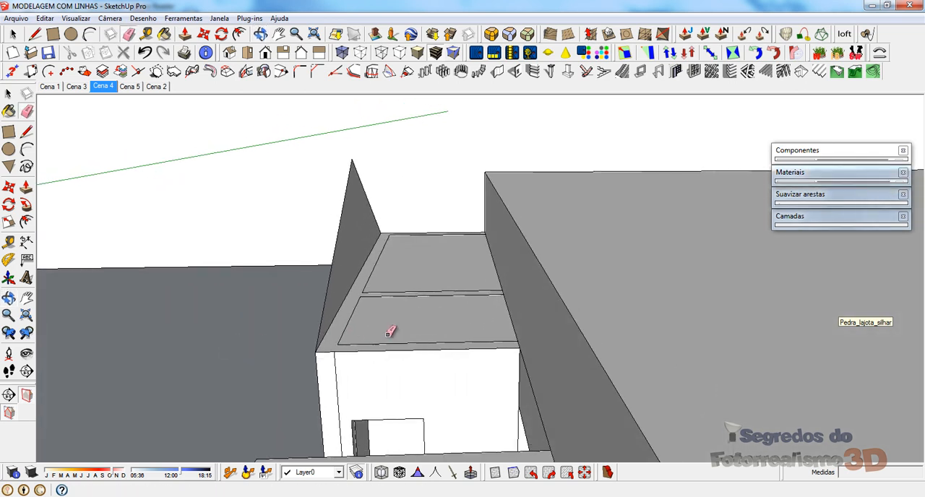
key("p")
left_click(412, 291)
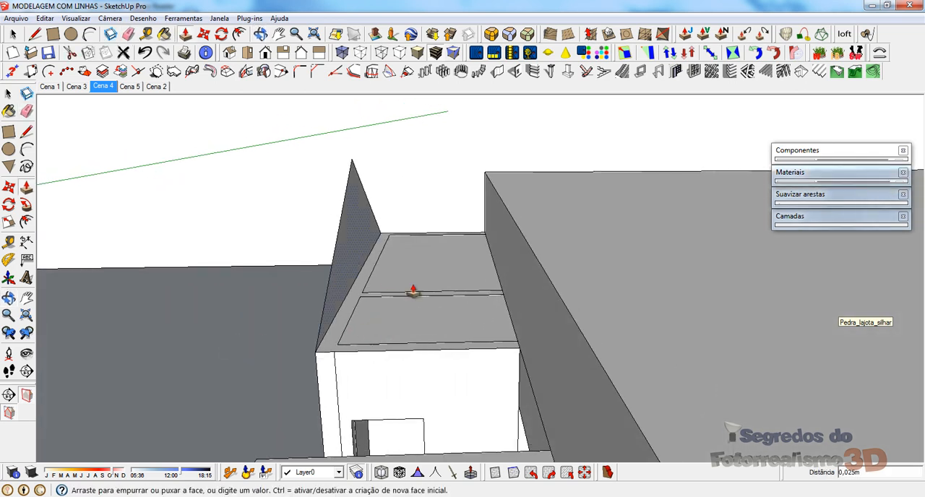
left_click(513, 359)
key("space")
left_click(404, 234)
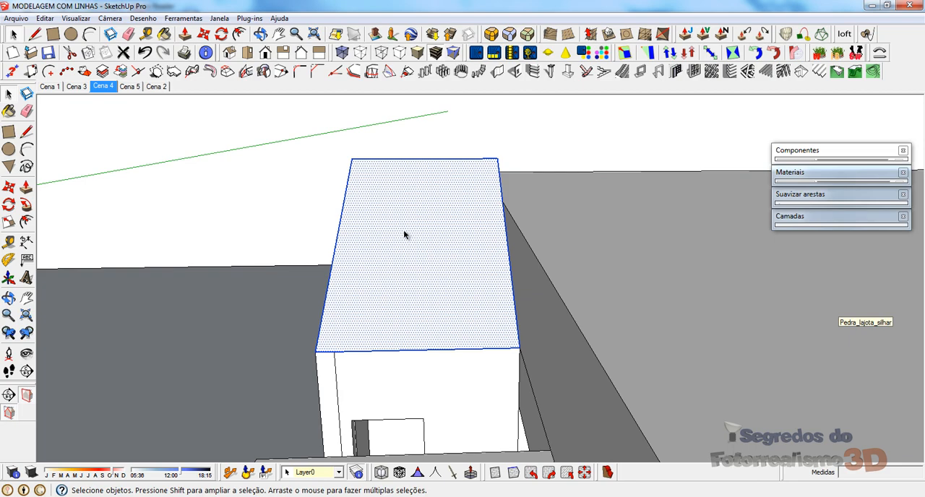
right_click(404, 234)
left_click(434, 301)
Step: Draw a triangular gable over the longer side volume, joining its vertical line's tip to both outer wall corners
middle_click_drag(434, 300, 225, 274)
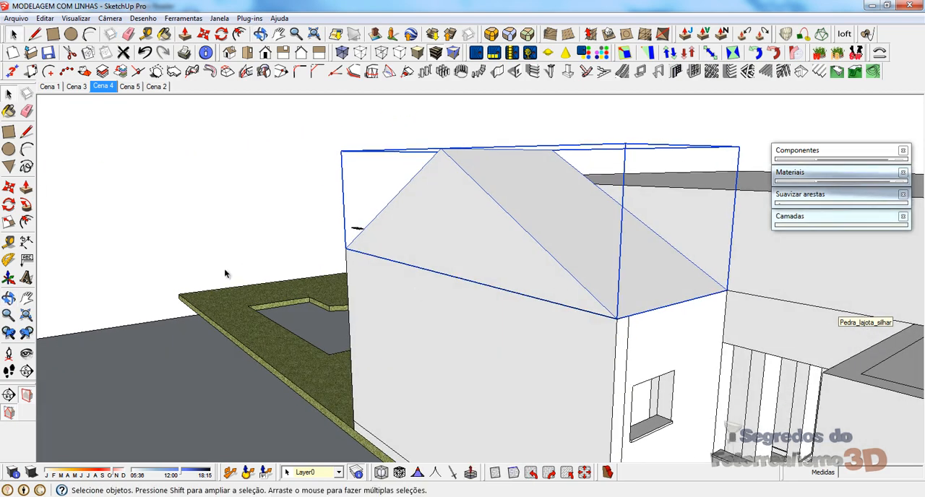
scroll(438, 357, "down", 4)
middle_click_drag(715, 318, 543, 281)
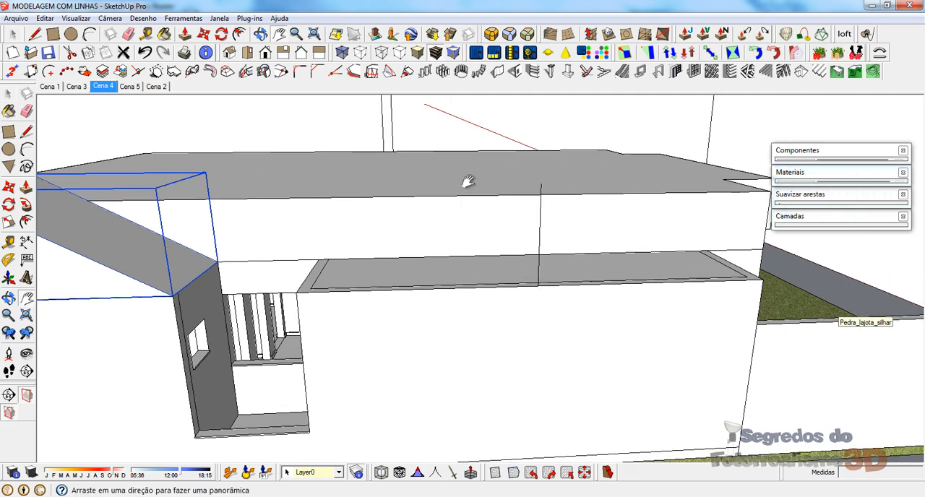
mouse_move(531, 235)
middle_mouse_down("shift")
mouse_move(394, 316)
mouse_move(388, 304)
middle_mouse_up("shift")
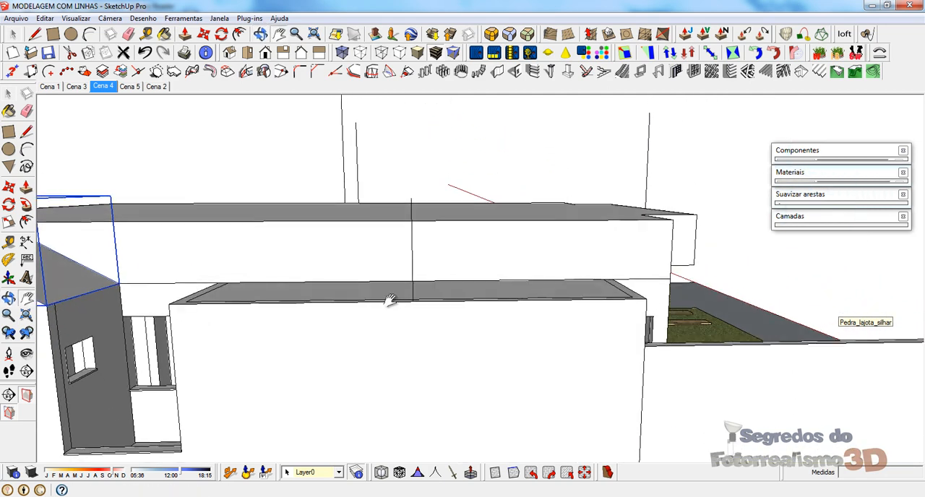
left_click(412, 197)
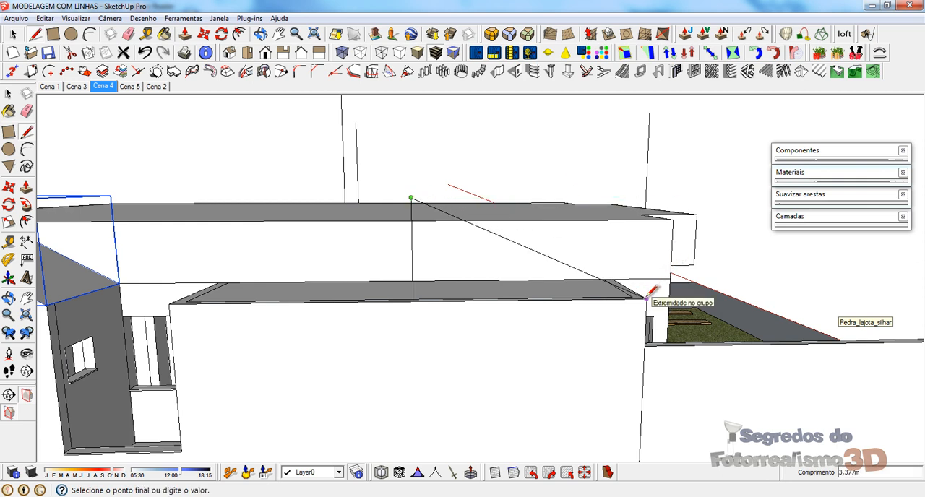
left_click(170, 303)
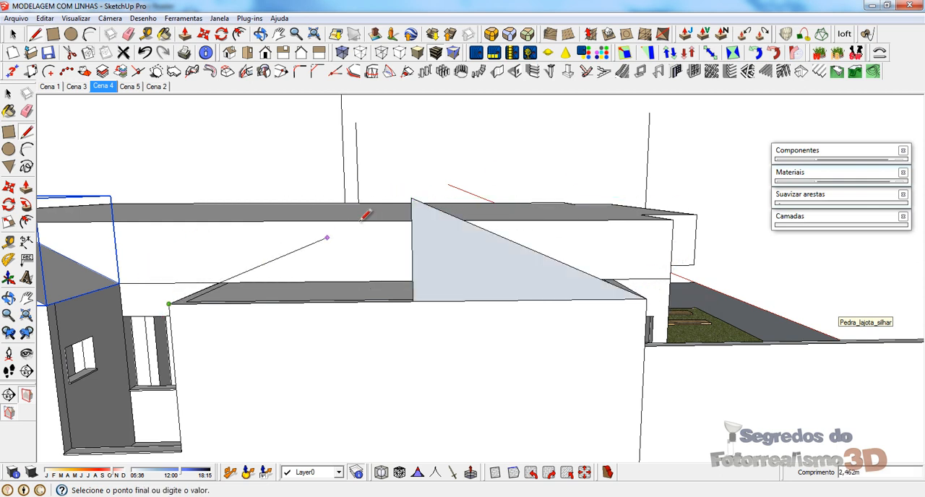
left_click(412, 198)
Step: Extrude the longer side volume's gable across its slab to the main volume's wall and group the resulting roof solid
middle_click_drag(525, 265, 391, 267)
key("p")
left_click(337, 263)
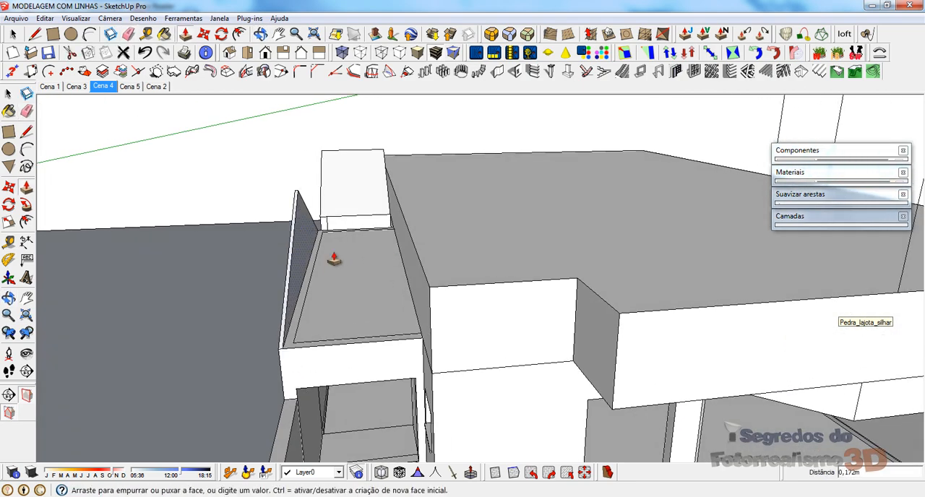
left_click(418, 348)
key("space")
left_click(355, 247)
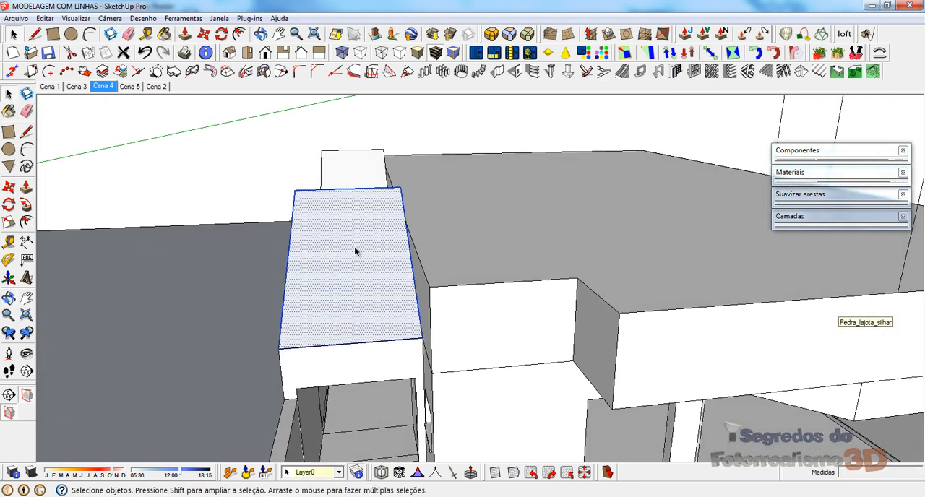
middle_click_drag(301, 258, 355, 200)
right_click(419, 199)
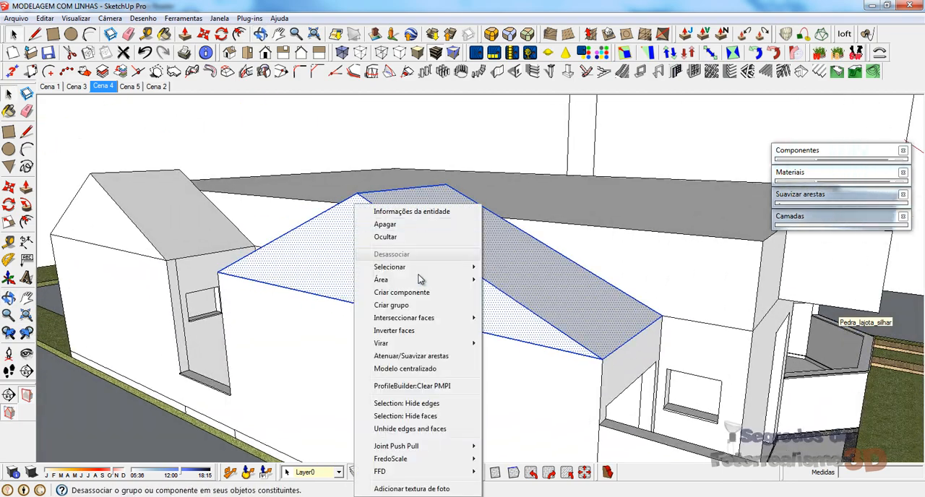
left_click(448, 297)
Step: Draw a triangular gable from the tip of the main volume's vertical line to both slab corners, and erase the centre line
mouse_move(448, 297)
middle_mouse_down()
mouse_move(629, 220)
mouse_move(370, 242)
mouse_move(490, 308)
middle_mouse_up()
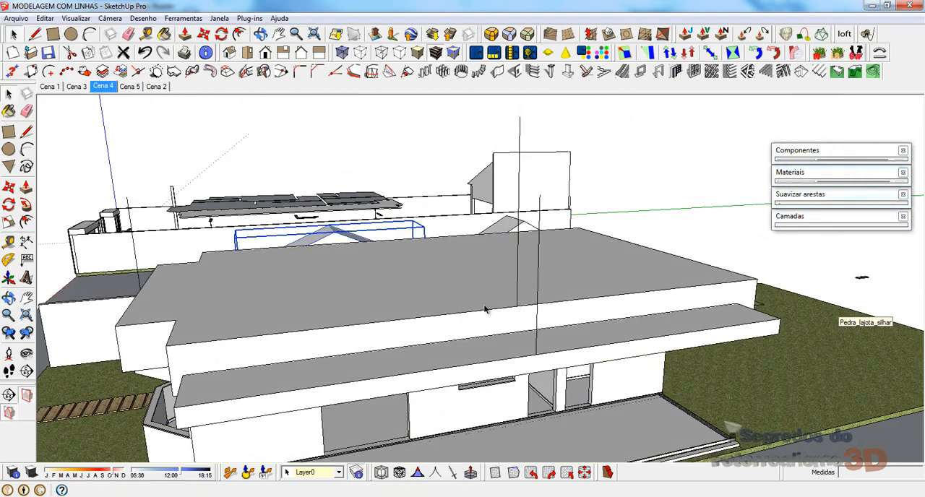
key("l")
left_click(520, 115)
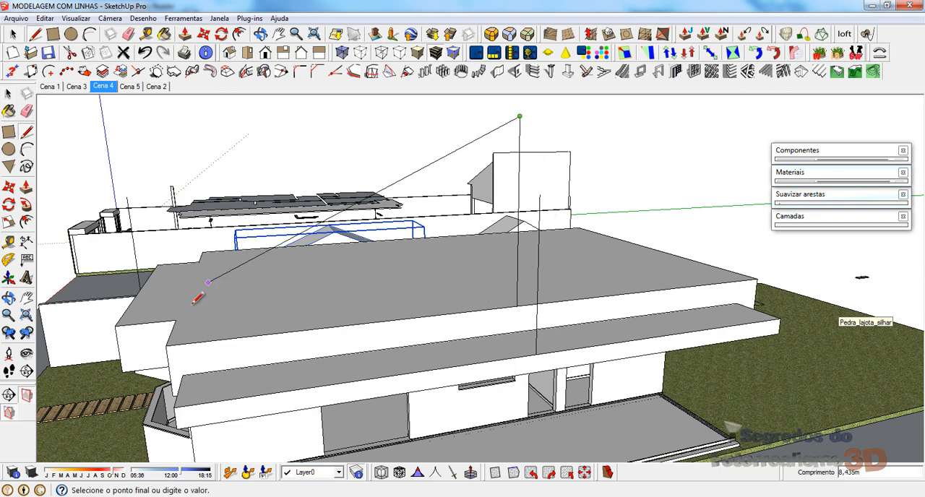
left_click(167, 346)
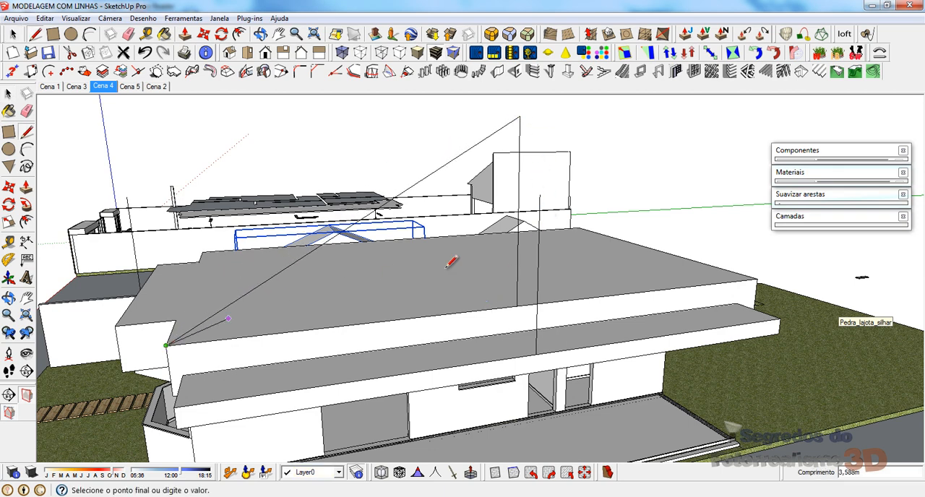
left_click(757, 278)
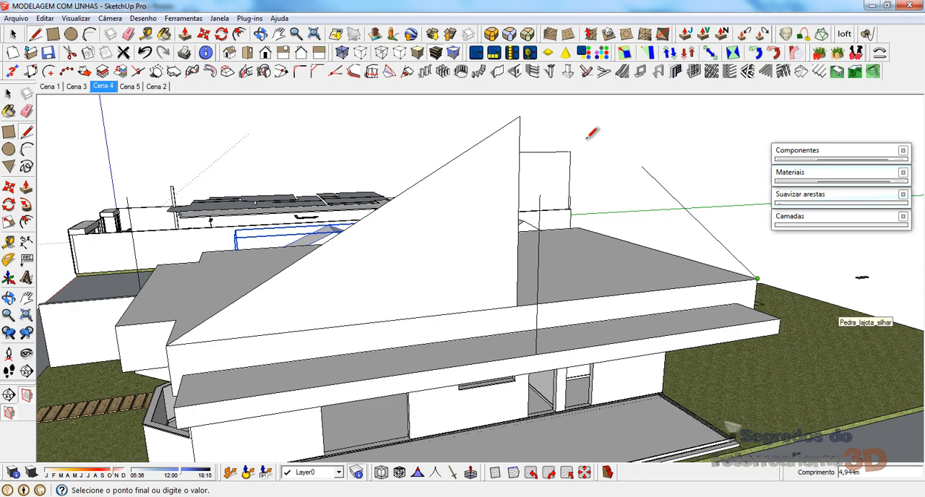
left_click(520, 116)
middle_click_drag(438, 210, 495, 227)
key("e")
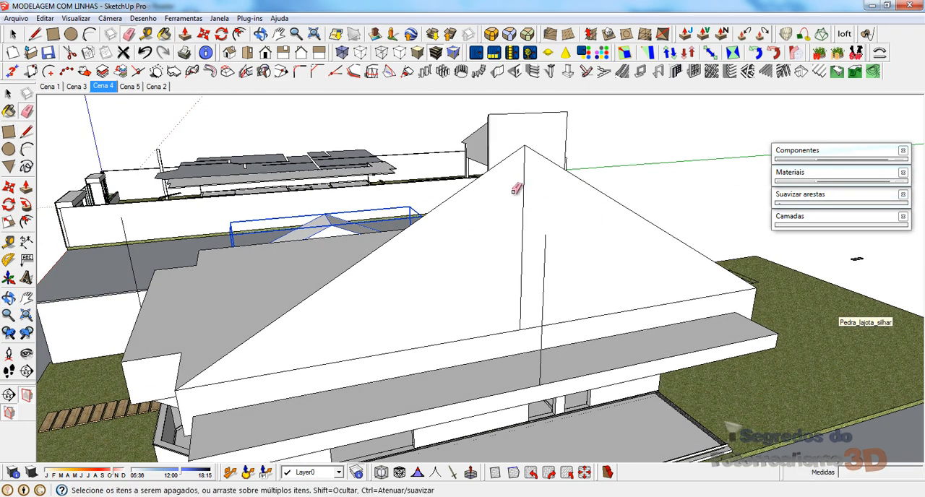
left_click_drag(512, 193, 543, 192)
Step: Extrude the main gable across the main volume's slab to its far end and group the resulting roof solid
middle_click_drag(304, 305, 676, 323)
middle_click_drag(289, 140, 516, 299)
key("p")
left_click_drag(565, 222, 345, 207)
key("space")
triple_click(348, 188)
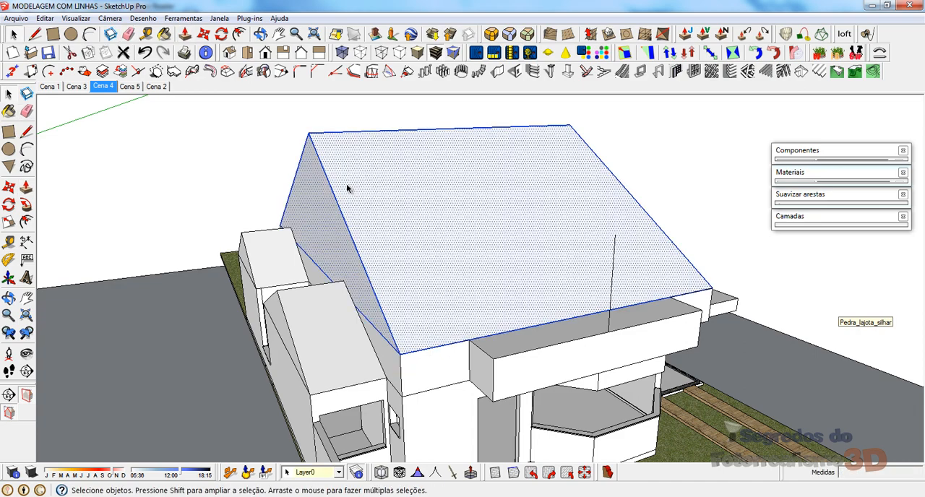
right_click(346, 185)
left_click(392, 287)
Step: Draw a triangular gable over the volume above the bay window, joining its vertical line's tip to both corners, and erase the centre line
middle_click_drag(633, 272, 438, 226)
key("l")
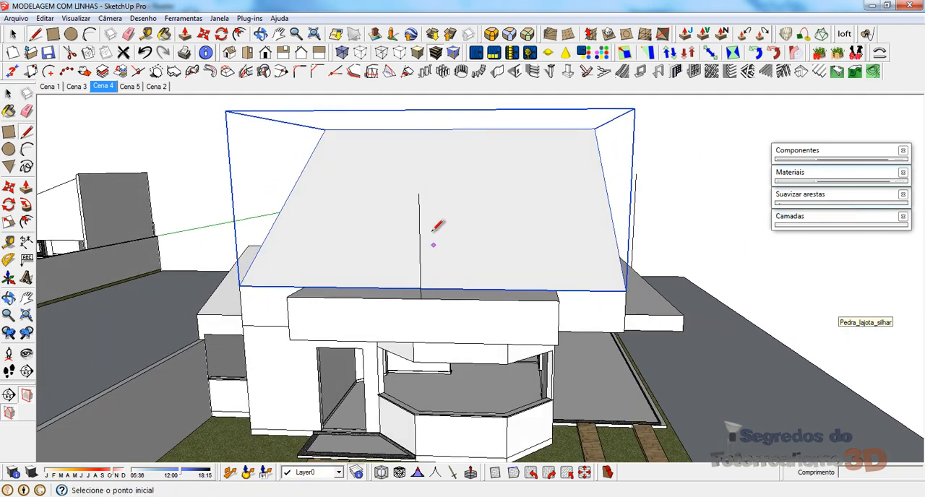
left_click(420, 193)
left_click(558, 299)
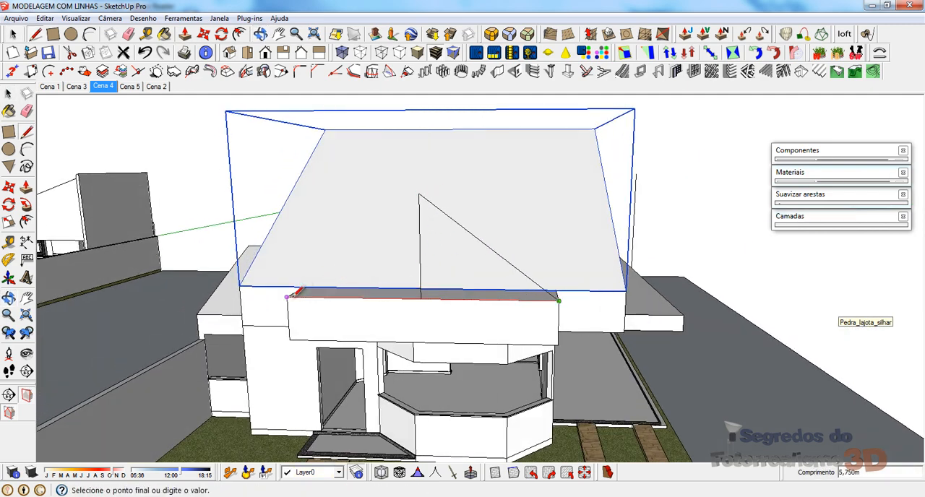
left_click(287, 296)
left_click(420, 194)
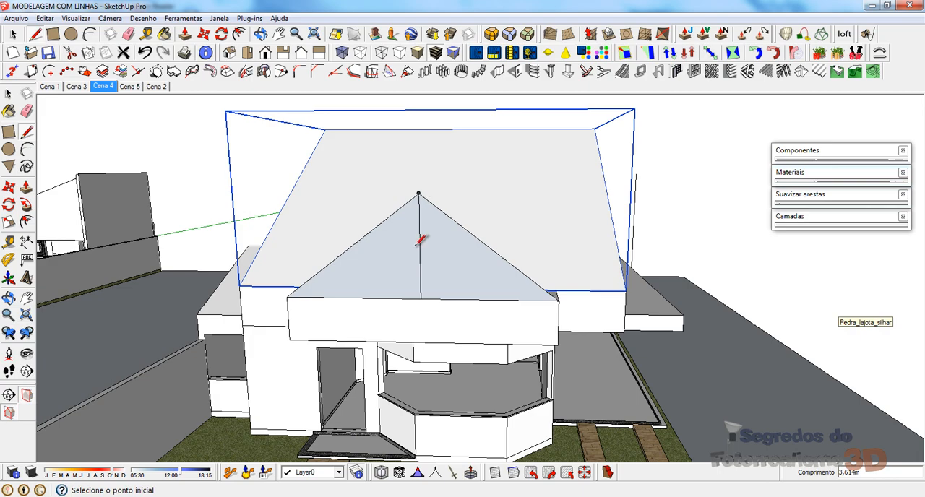
key("e")
mouse_move(422, 243)
middle_mouse_down()
mouse_move(392, 262)
mouse_move(334, 226)
mouse_move(294, 254)
middle_mouse_up()
Step: Extrude the bay-window volume's gable about 4,95 m back into the slope of the main roof
key("p")
left_click_drag(223, 243, 432, 189)
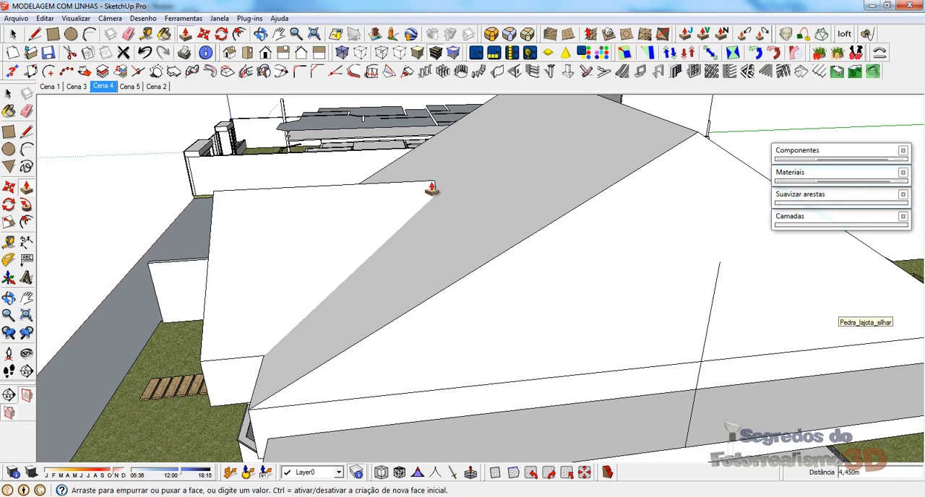
left_click(453, 187)
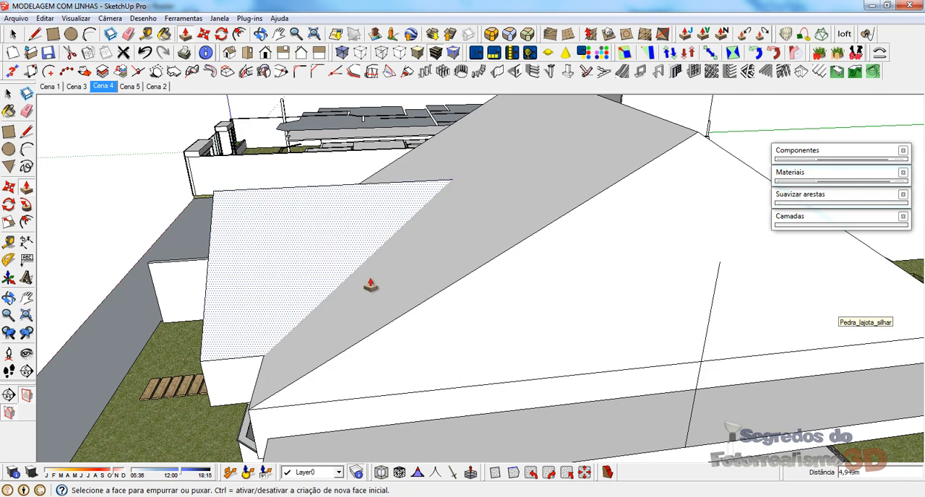
middle_click_drag(371, 284, 753, 282)
scroll(223, 310, "down", 3)
middle_click_drag(224, 311, 382, 262)
scroll(345, 252, "up", 3)
Step: Explode the main roof group and regroup its geometry together with the bay-window gable roof
key("space")
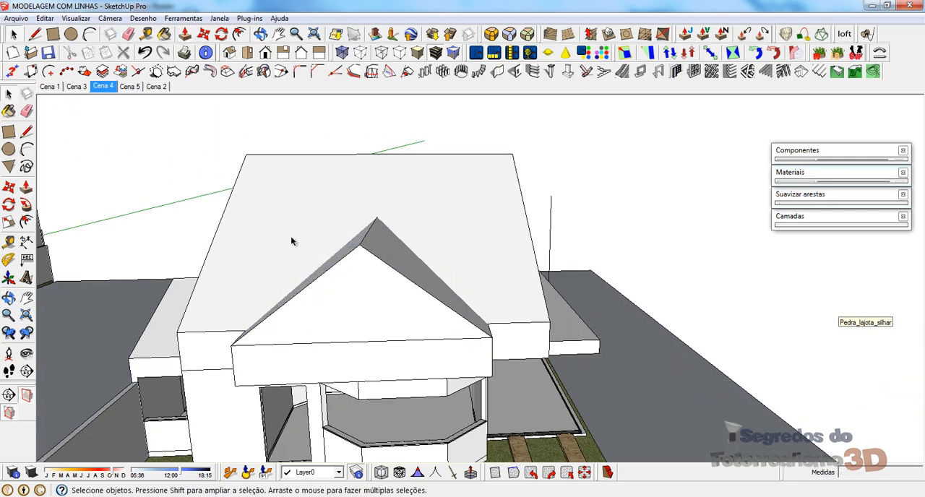
middle_click_drag(293, 241, 413, 228)
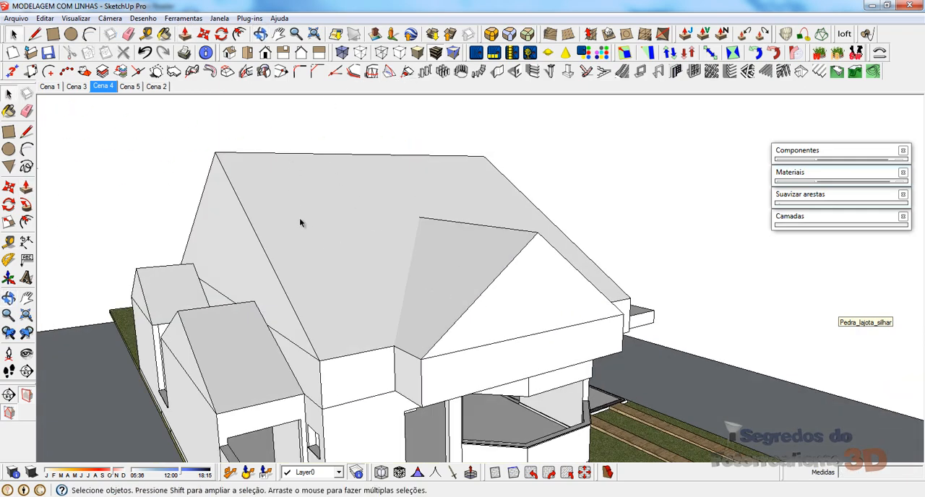
left_click(282, 182)
right_click(270, 172)
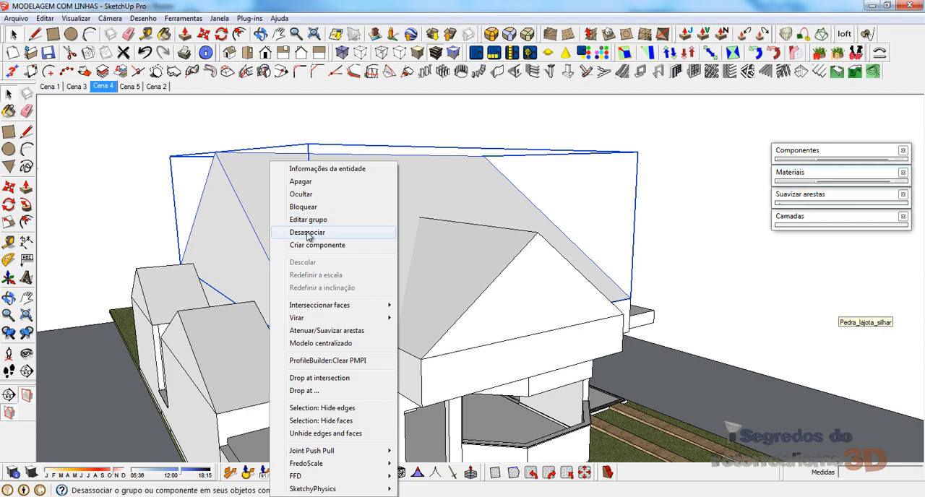
left_click(315, 232)
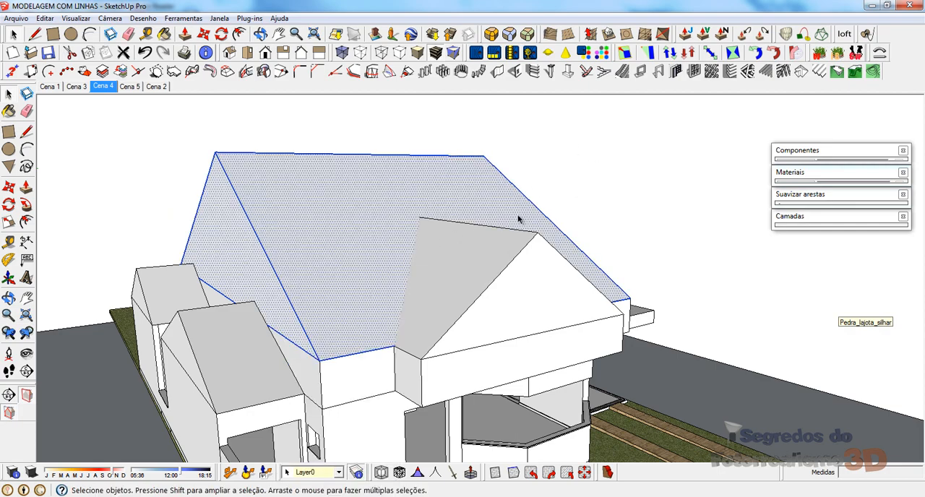
middle_click_drag(518, 219, 366, 216)
middle_click_drag(516, 254, 527, 234)
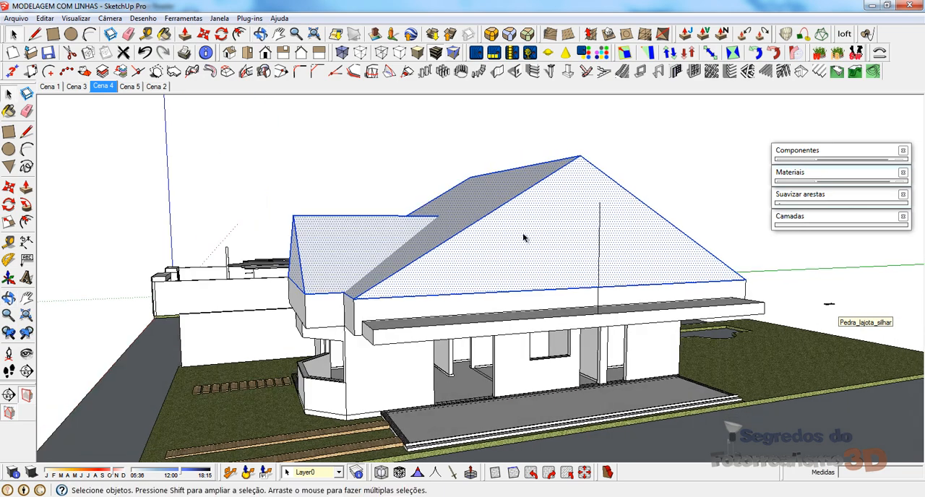
right_click(524, 237)
Step: Draw a triangular gable over the long porch slab, joining its vertical line's tip to both outer corners, and erase the centre line
middle_click_drag(679, 270, 621, 240)
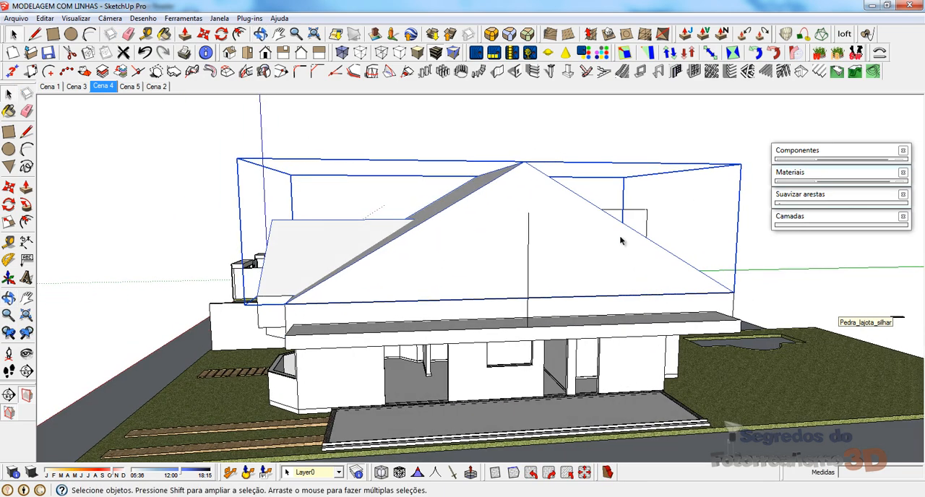
key("l")
left_click(528, 212)
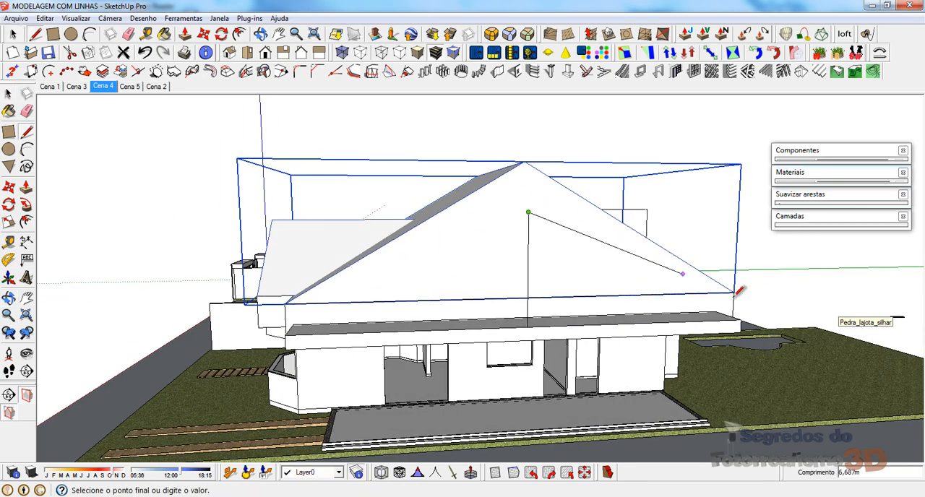
left_click(740, 317)
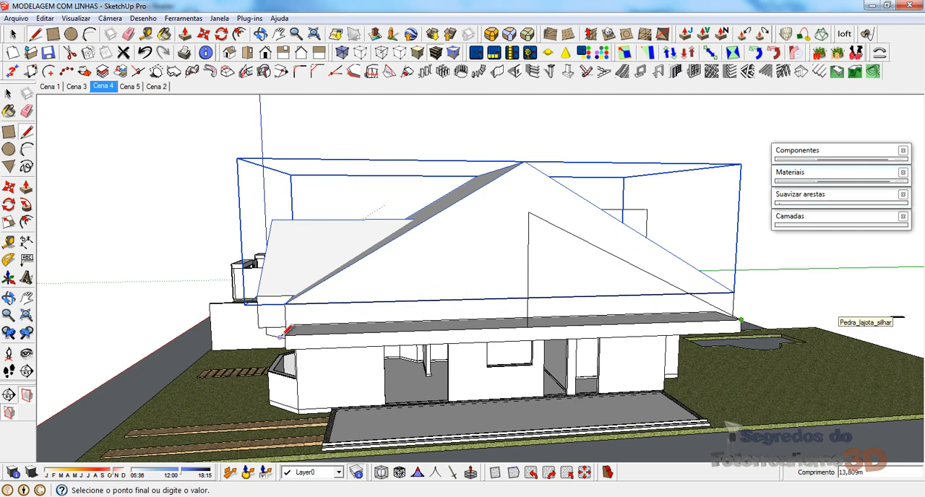
left_click(285, 335)
left_click(529, 212)
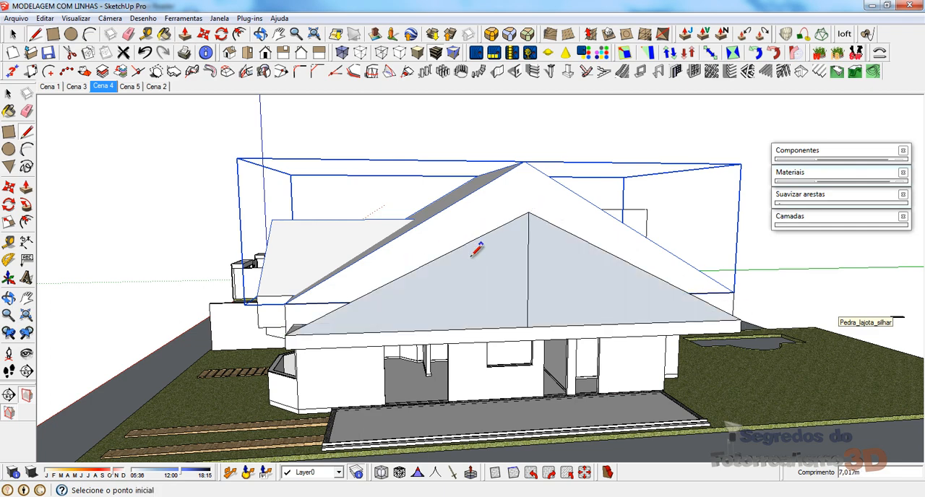
key("e")
middle_click_drag(486, 292, 714, 369)
Step: Extrude the porch gable 1,35 m across its slab to the main volume's wall
scroll(723, 278, "up", 2)
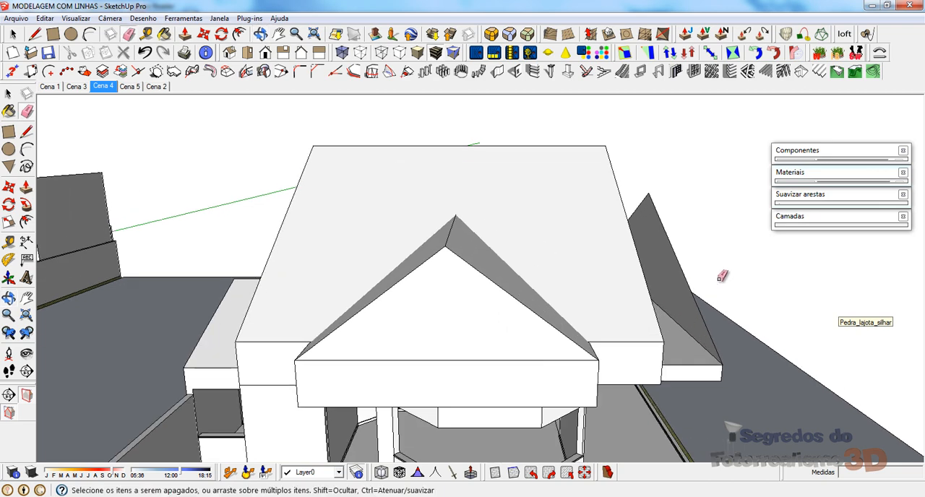
scroll(678, 310, "up", 2)
scroll(432, 266, "down", 2)
scroll(558, 293, "up", 2)
middle_click_drag(582, 298, 535, 253)
key("p")
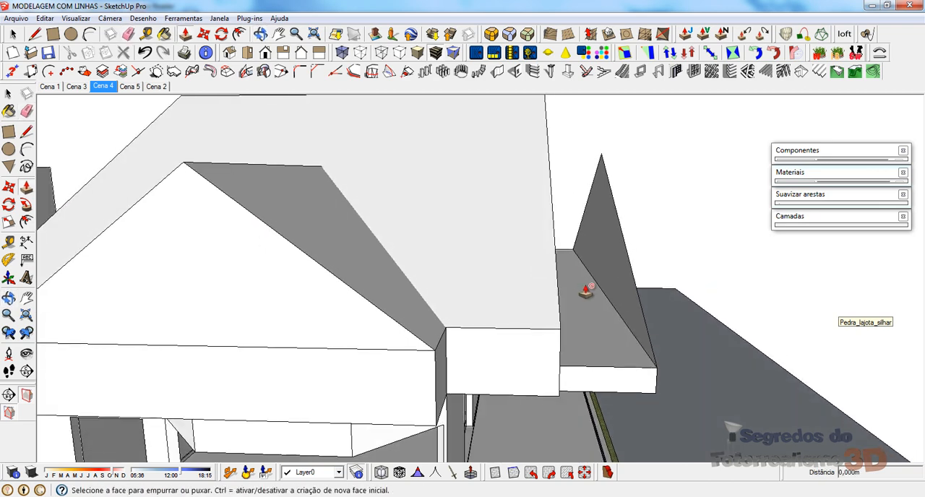
double_click(604, 268)
middle_click_drag(597, 302, 513, 292)
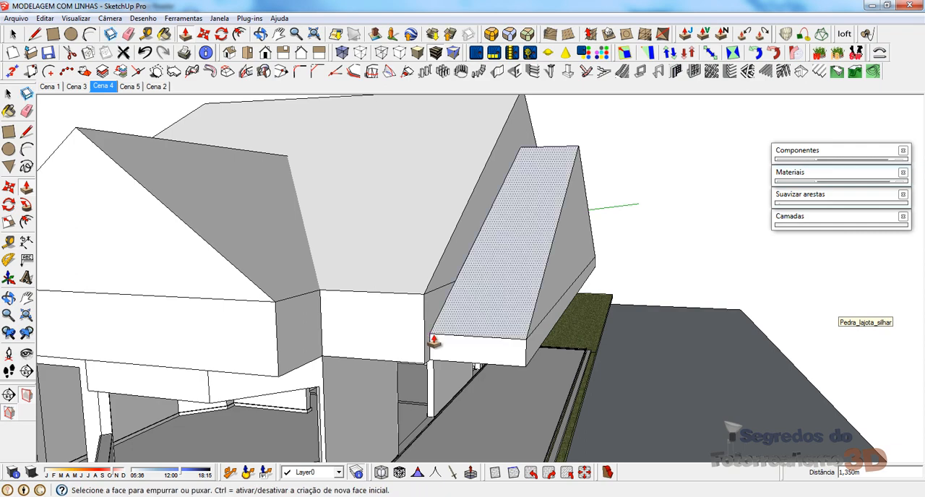
Step: Select the whole porch roof solid and make it a group
key("h")
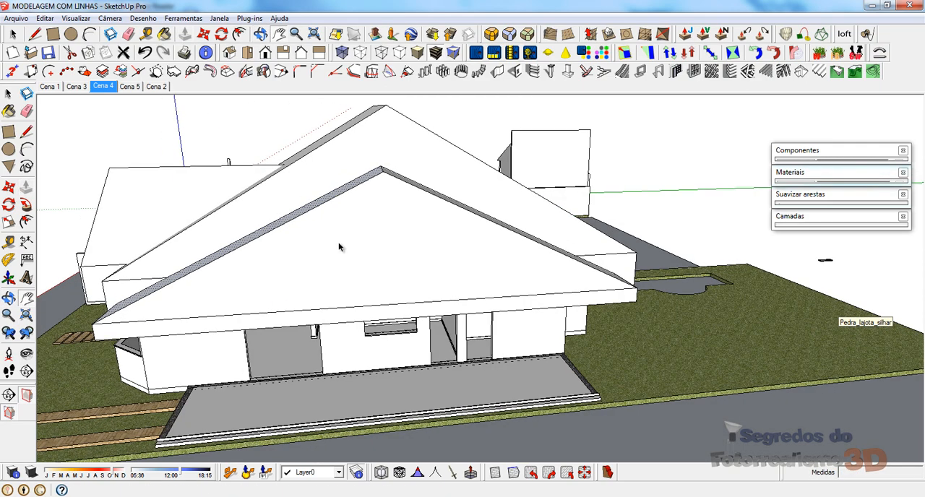
key("space")
left_click(364, 252)
right_click(364, 253)
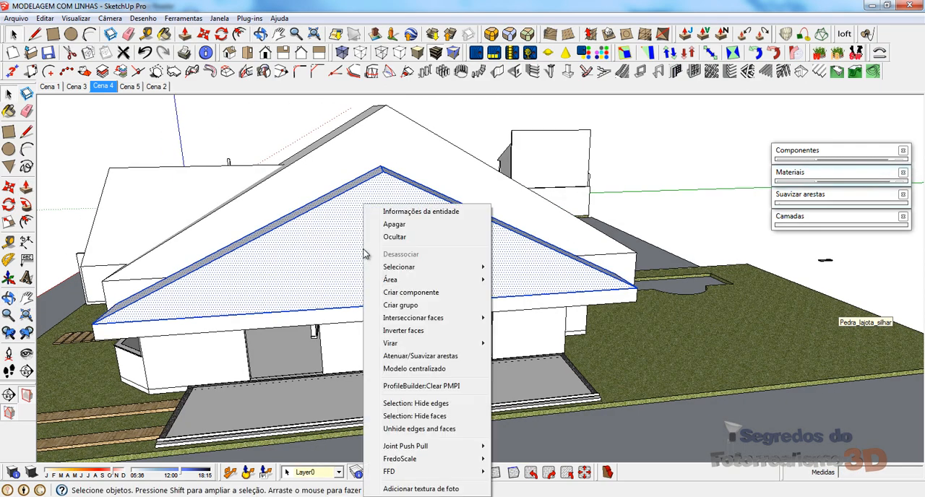
left_click(412, 303)
Step: Explode the group that joins the main roof and the bay-window gable roof
middle_click_drag(252, 223, 554, 246)
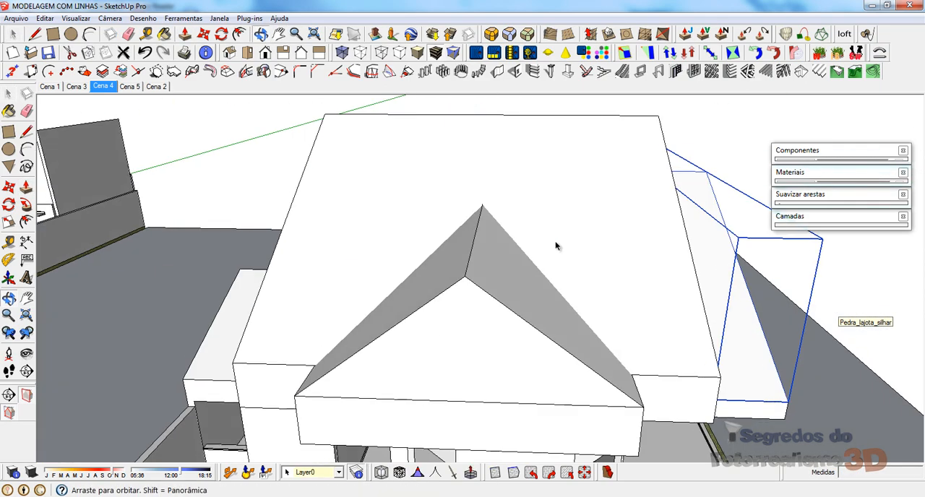
right_click(402, 164)
left_click(457, 236)
scroll(434, 217, "down", 3)
middle_click_drag(448, 238, 365, 281)
scroll(432, 113, "up", 3)
key("ctrl+t")
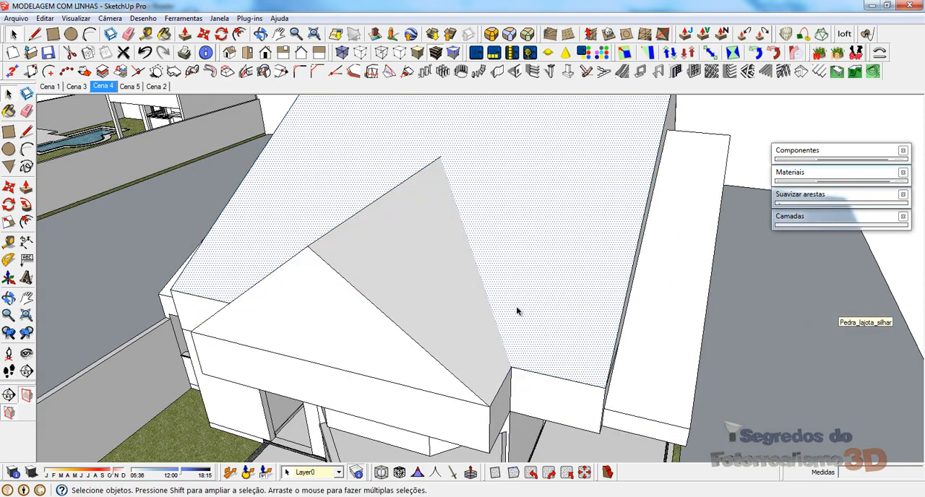
Step: Draw both valley edges where the bay-window gable roof meets the main slope, from each eave corner to the inner ridge end
key("l")
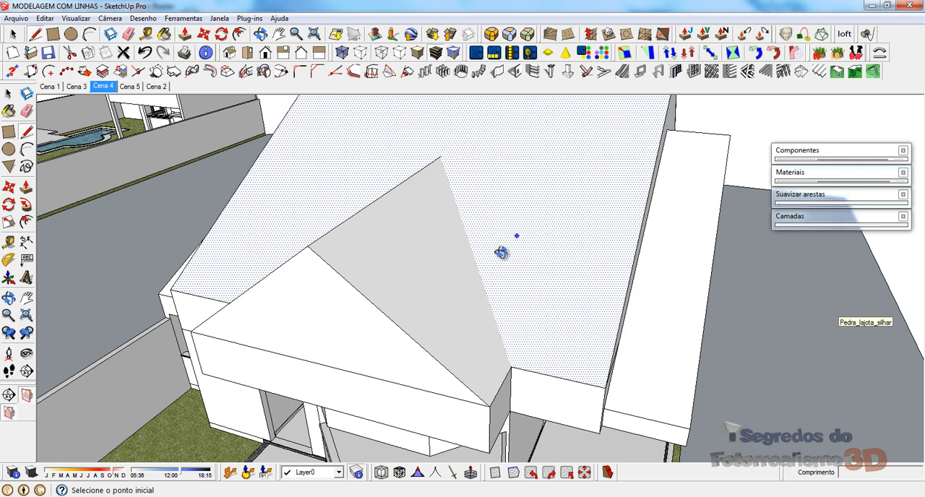
middle_click_drag(501, 253, 506, 245)
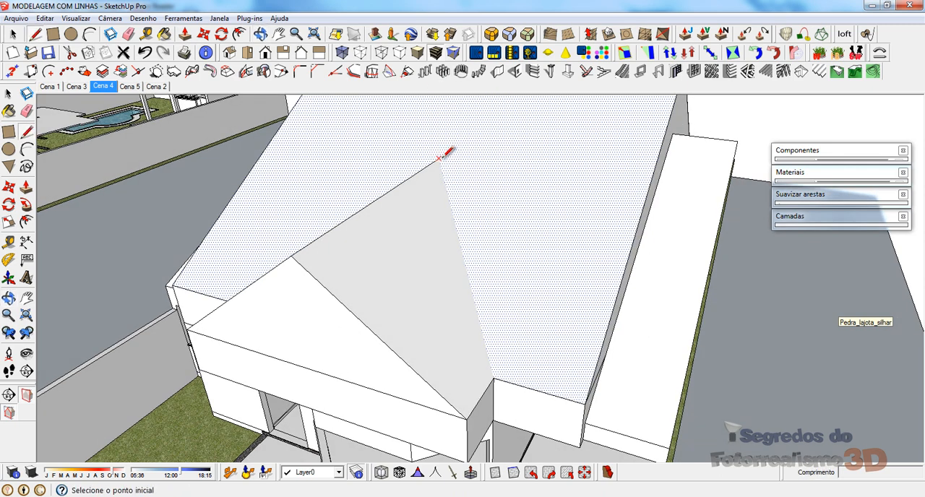
left_click(493, 378)
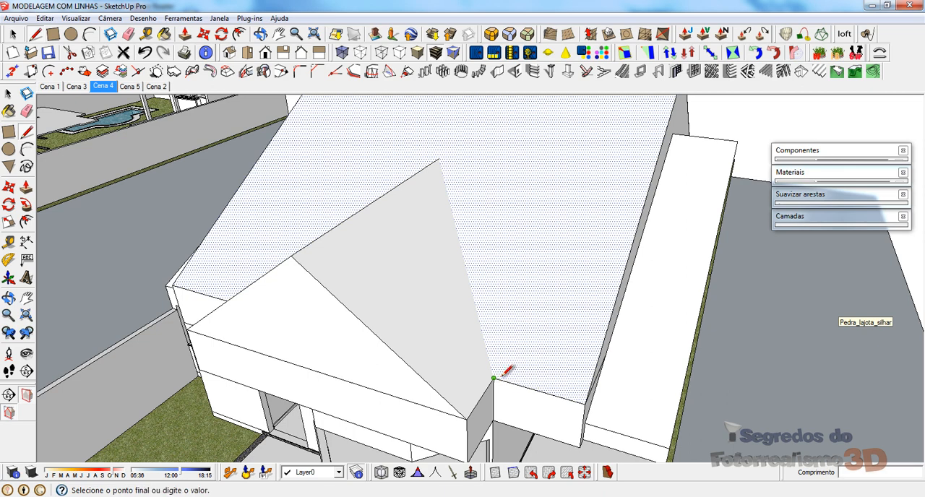
left_click(441, 156)
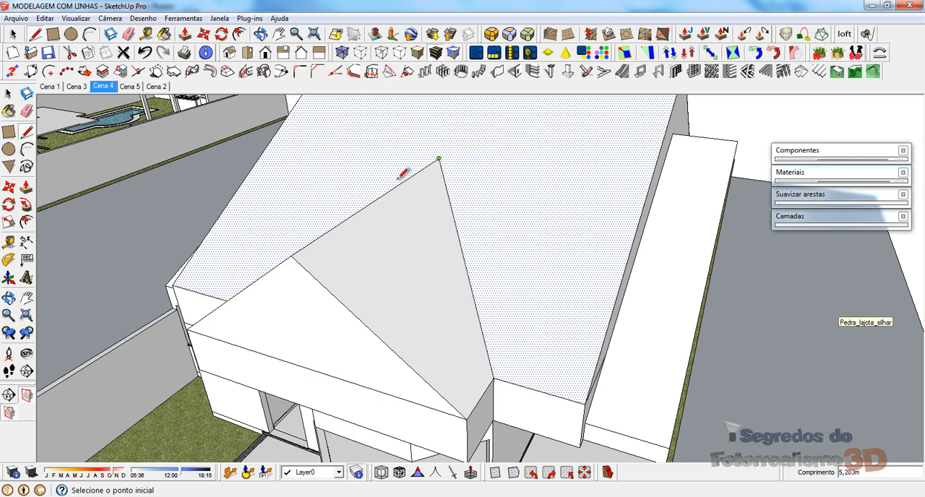
middle_click_drag(405, 173, 558, 225)
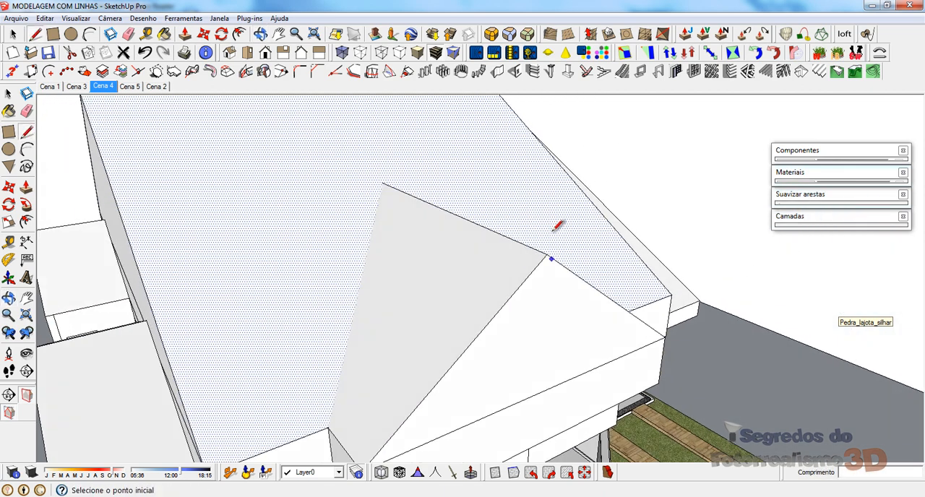
left_click(329, 427)
left_click(381, 186)
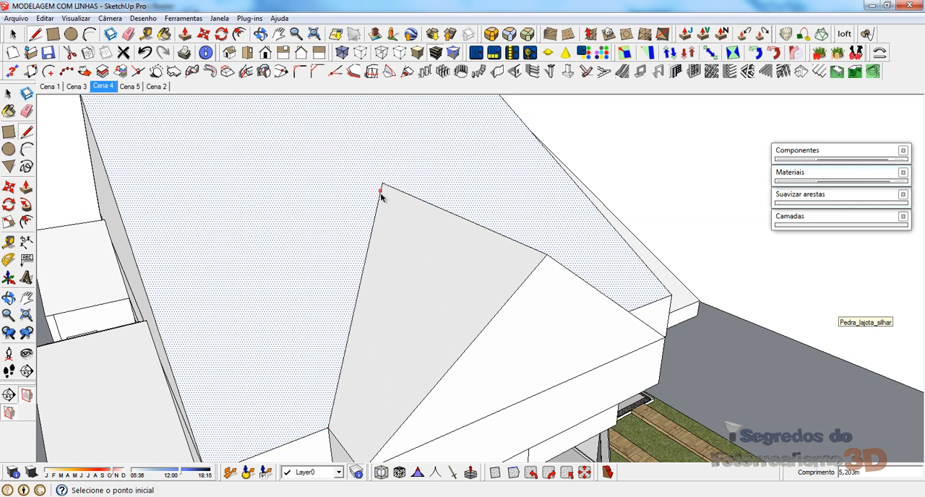
Step: Hide the main roof slope surrounding the bay-window gable roof to expose the geometry beneath it
key("space")
right_click(308, 161)
left_click(339, 195)
scroll(480, 261, "down", 2)
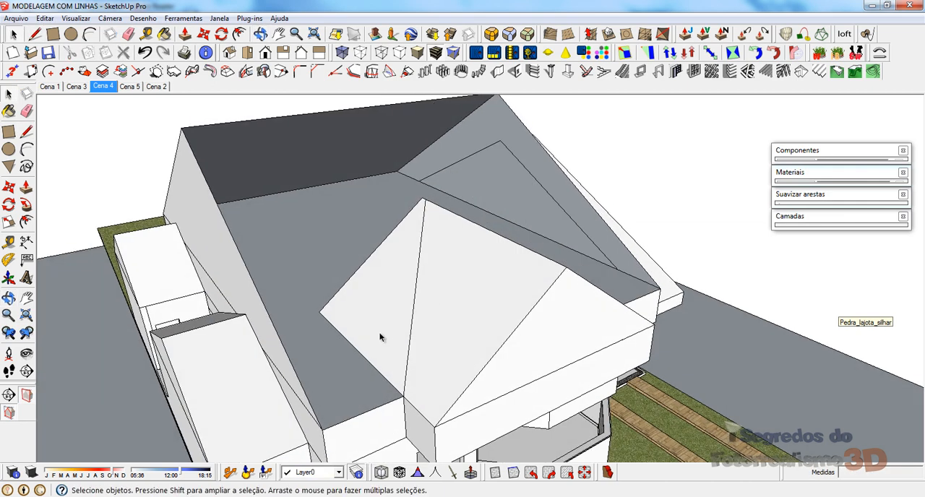
Step: Erase the leftover edges of the bay-window gable roof that lie beneath the main slope
middle_click_drag(357, 263, 256, 325)
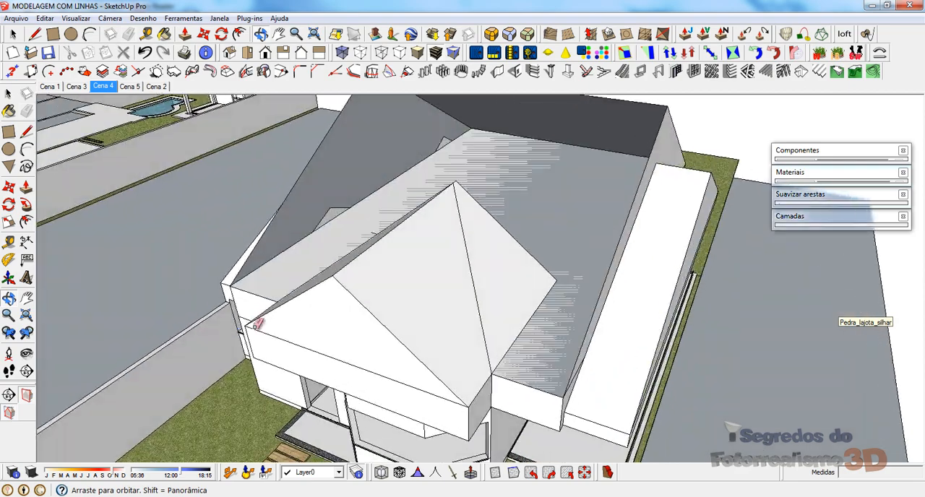
key("e")
left_click_drag(532, 233, 540, 328)
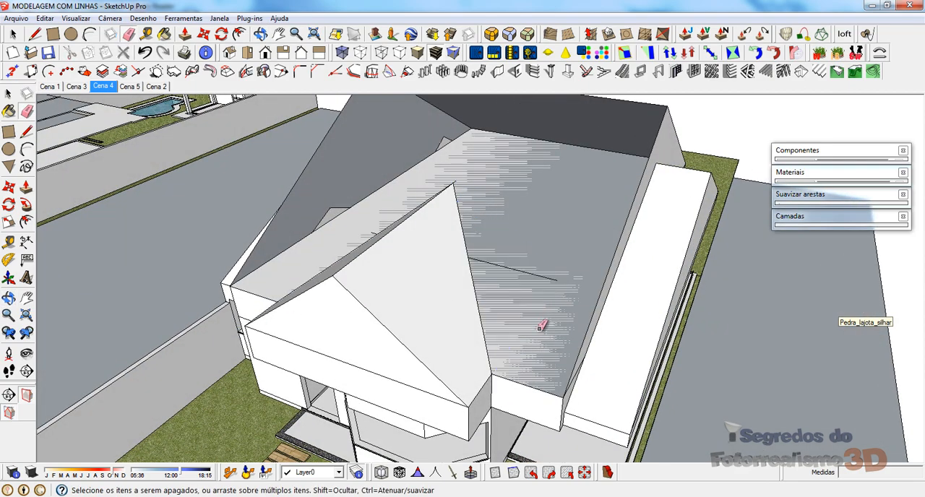
left_click(547, 279)
middle_click_drag(411, 308, 704, 291)
middle_click_drag(532, 219, 525, 298)
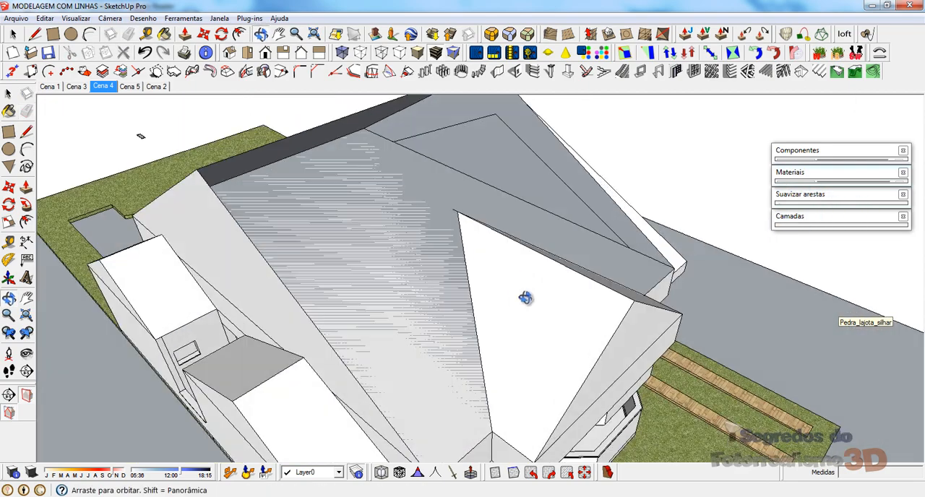
scroll(471, 210, "up", 3)
middle_click_drag(468, 214, 450, 223)
left_click(426, 227)
scroll(422, 226, "down", 3)
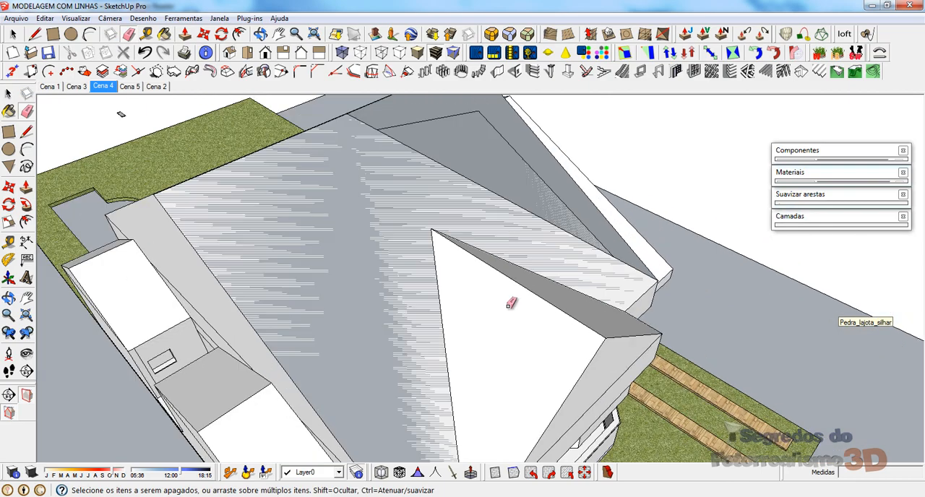
Step: Unhide the last hidden roof face
middle_click_drag(509, 305, 409, 224)
left_click(45, 18)
mouse_move(92, 187)
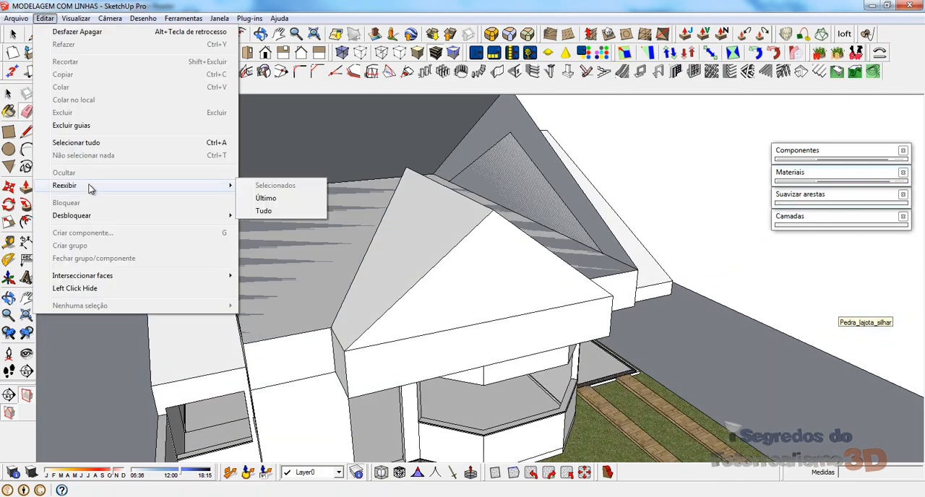
left_click(262, 200)
Step: Select the joined main and bay-window gable roof and make it a group
middle_click_drag(434, 257, 448, 238)
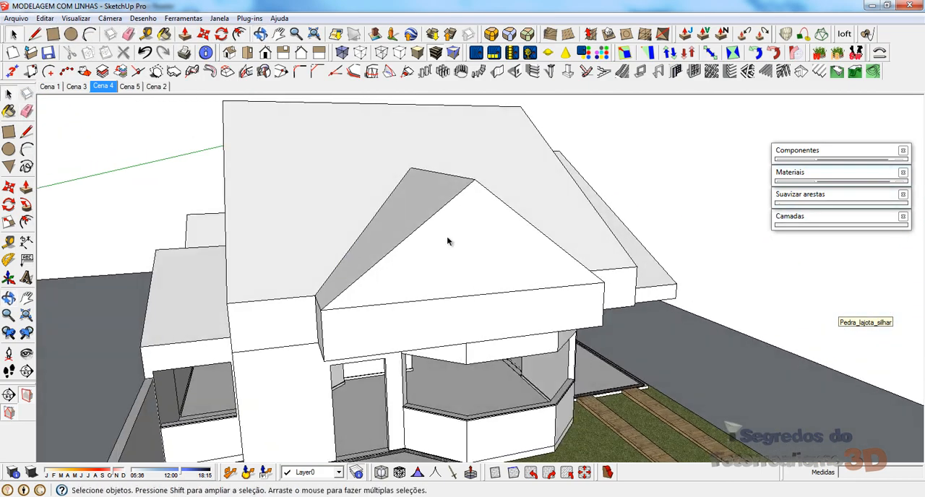
left_click(449, 238)
right_click(446, 241)
left_click(496, 305)
Step: Open the porch roof group and draw a 0,6 m line continuing its bay-side slope downward from the inner eave corner
middle_click_drag(496, 305, 283, 248)
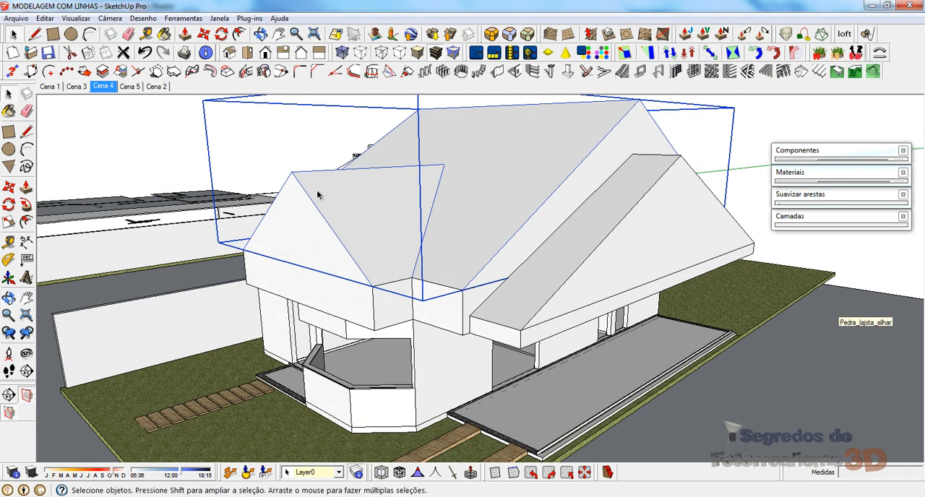
scroll(404, 156, "up", 3)
scroll(438, 258, "up", 4)
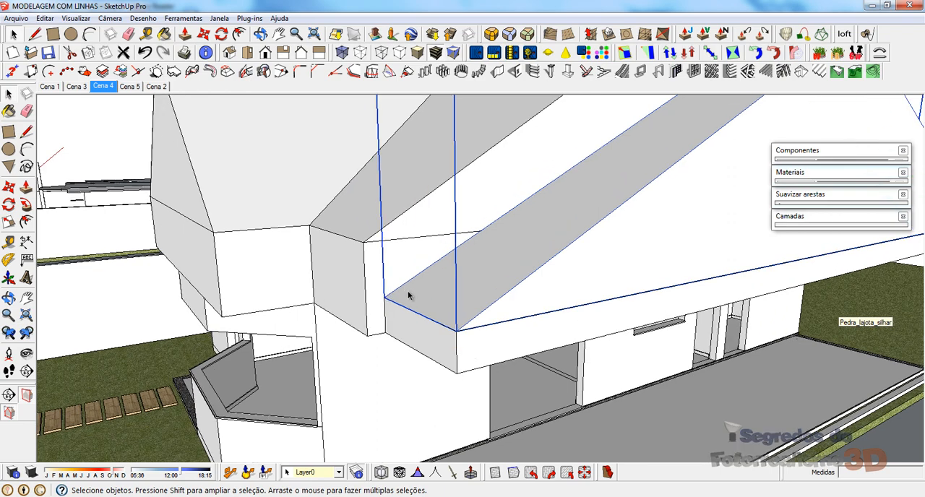
double_click(408, 296)
key("l")
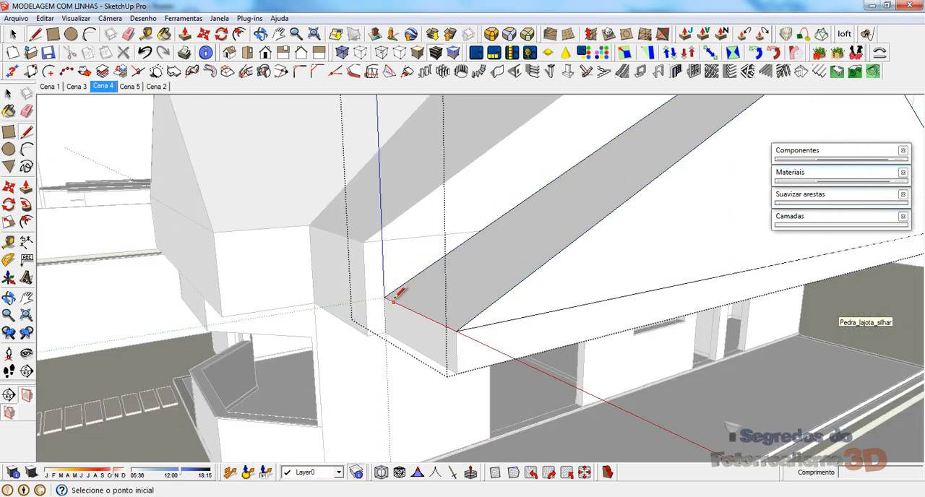
scroll(392, 306, "up", 4)
middle_click_drag(378, 306, 383, 274)
left_click(383, 275)
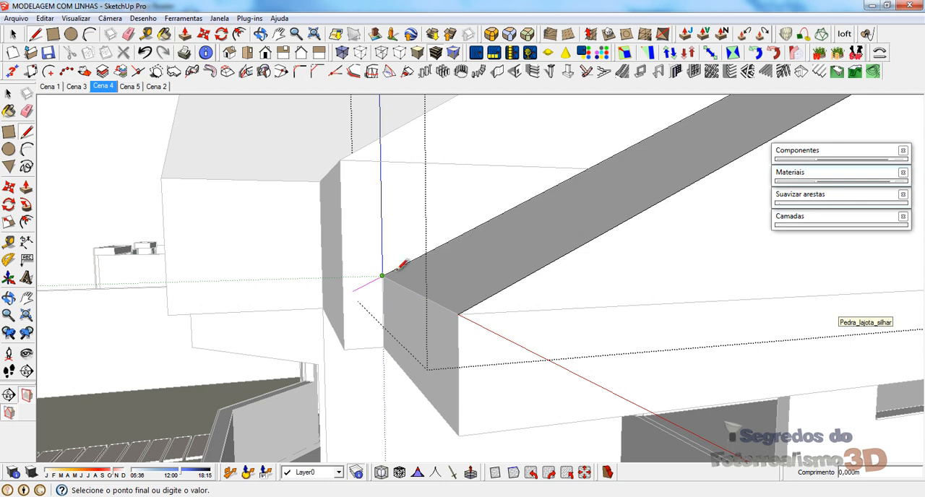
left_click(344, 295)
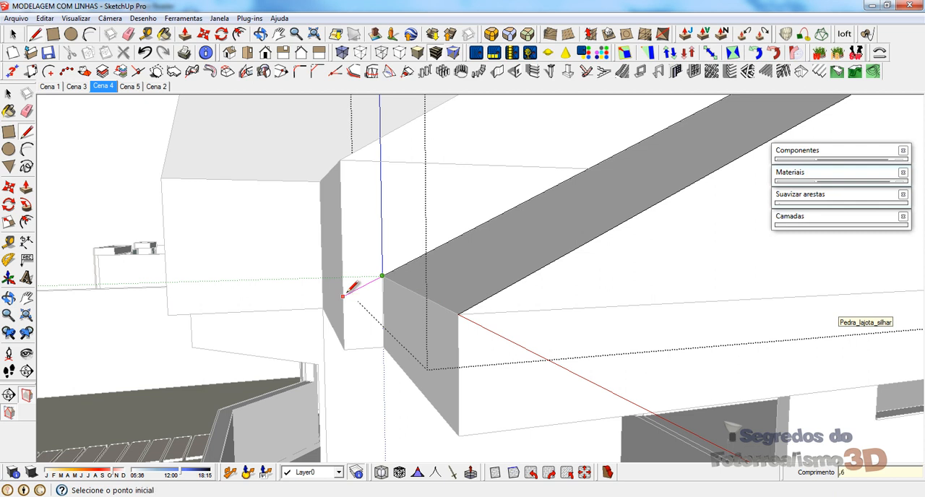
left_click(381, 276)
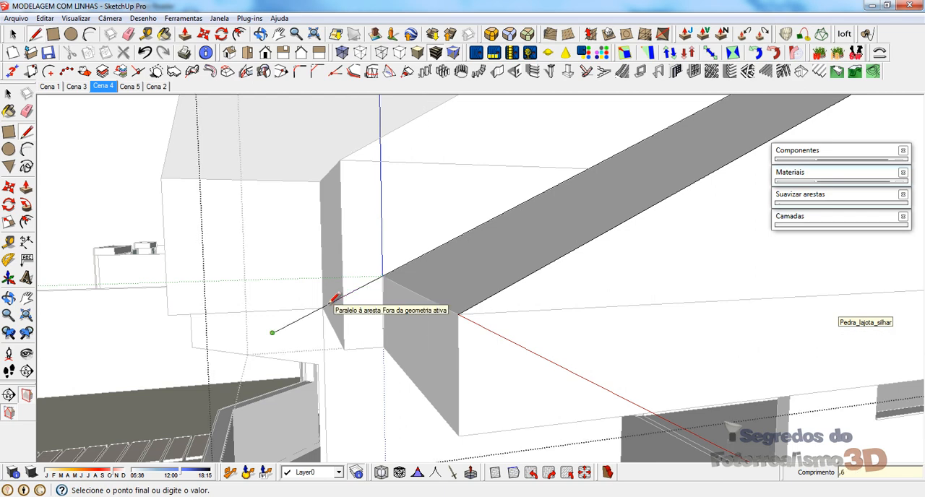
Step: Close the bay-side overhang face with an edge parallel to the porch eave and a line back to the outer eave corner
mouse_move(258, 201)
middle_mouse_down()
mouse_move(249, 190)
mouse_move(260, 211)
mouse_move(329, 224)
middle_mouse_up()
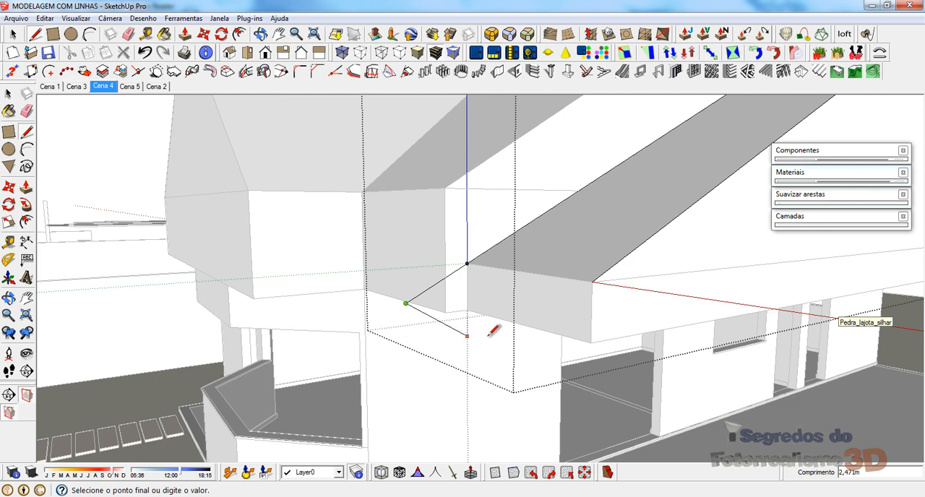
key("shift")
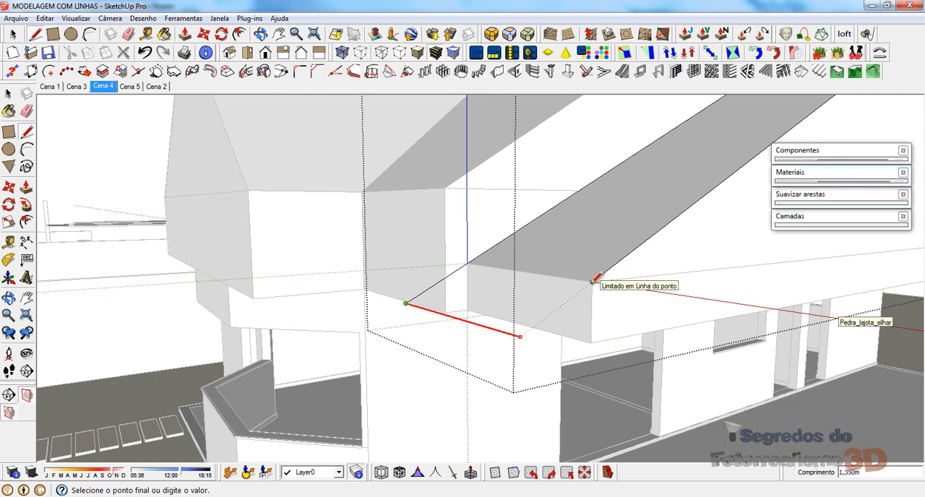
left_click(593, 281)
left_click(594, 281)
scroll(316, 365, "down", 2)
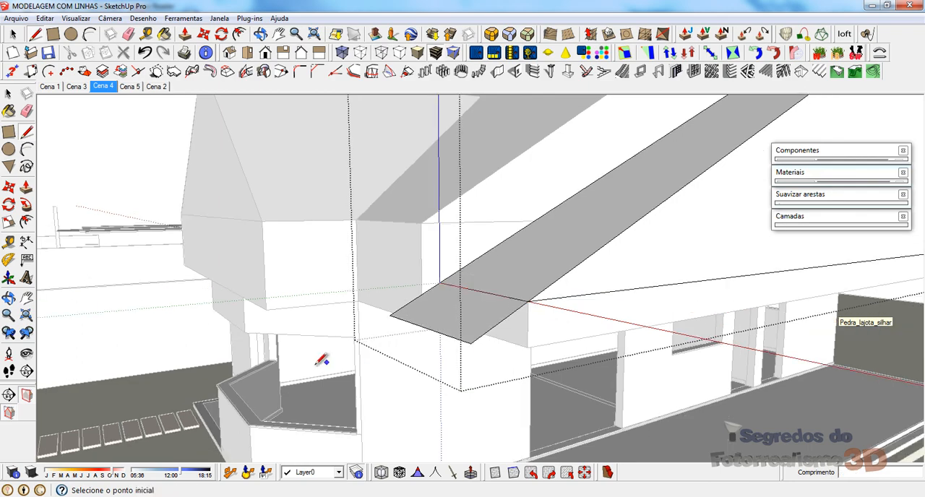
scroll(316, 364, "down", 3)
middle_click_drag(544, 256, 226, 239)
scroll(351, 139, "down", 4)
middle_click_drag(309, 321, 342, 321)
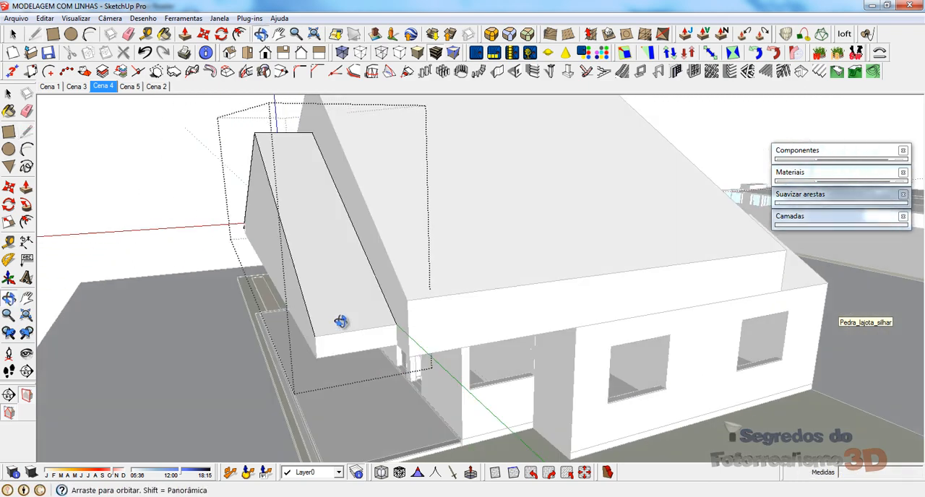
scroll(405, 312, "up", 3)
left_click(450, 300)
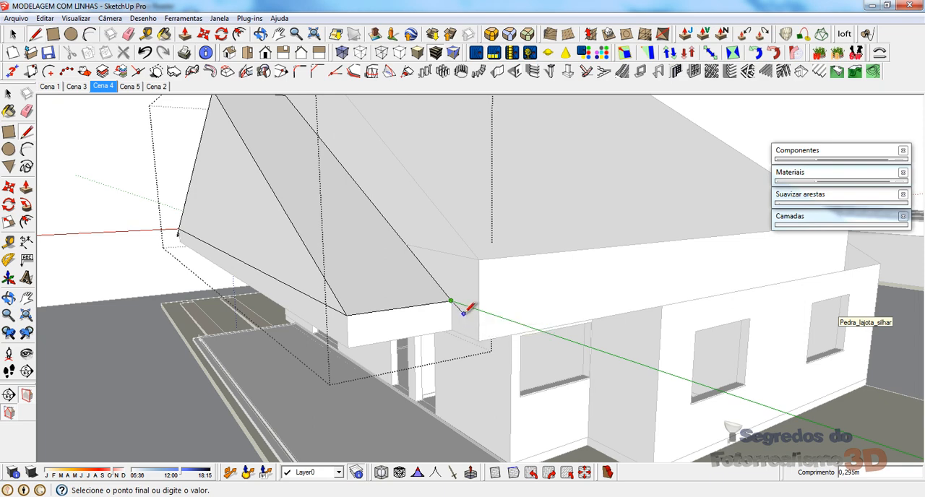
mouse_move(455, 316)
middle_mouse_down()
mouse_move(481, 320)
mouse_move(543, 272)
middle_mouse_up()
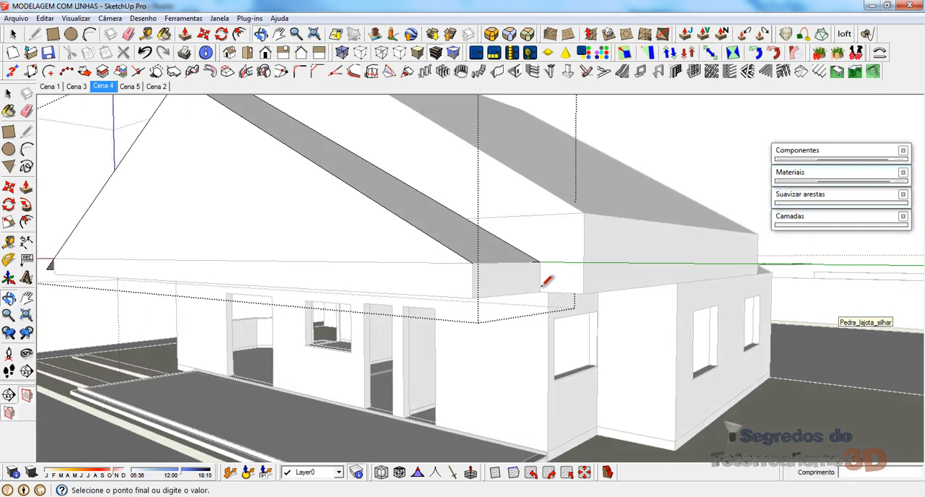
scroll(546, 272, "up", 2)
mouse_move(614, 279)
middle_mouse_down()
mouse_move(657, 296)
mouse_move(653, 289)
middle_mouse_up()
key("Escape")
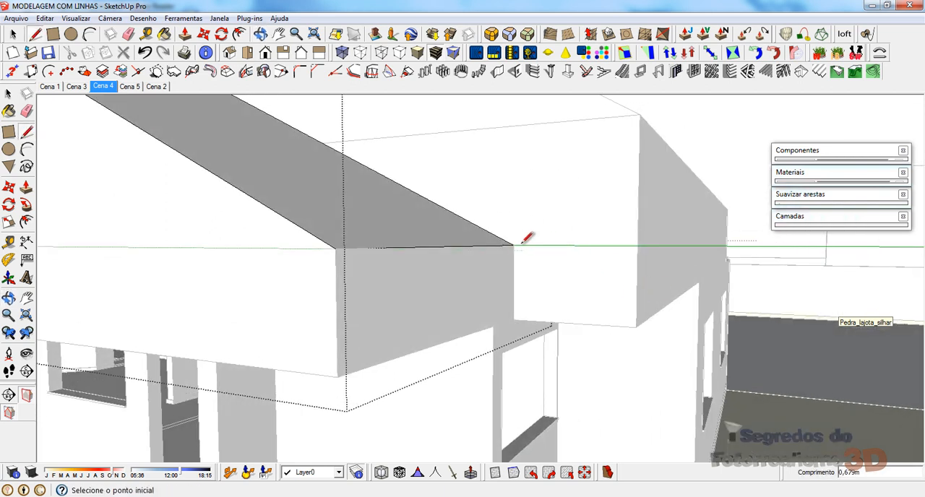
Step: Draw a 0,6 m line continuing the porch roof's opposite slope downward from its outer eave corner
left_click(335, 247)
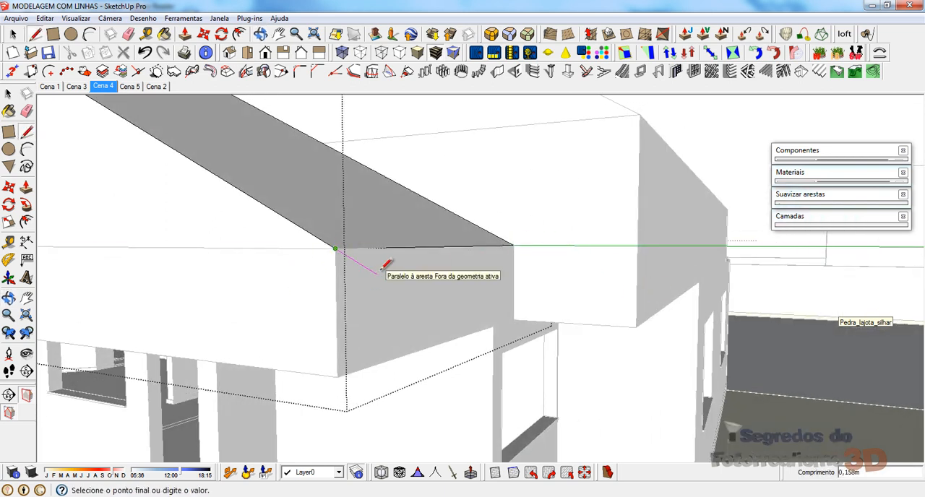
type(",6")
key("Return")
key("Escape")
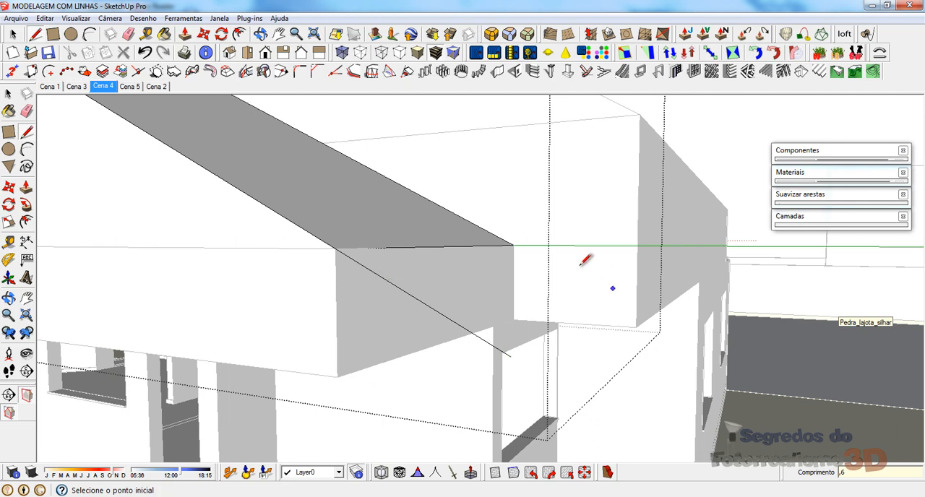
Step: Try to draw an extension line from the inner eave corner of the same porch slope, and undo it
left_click(513, 245)
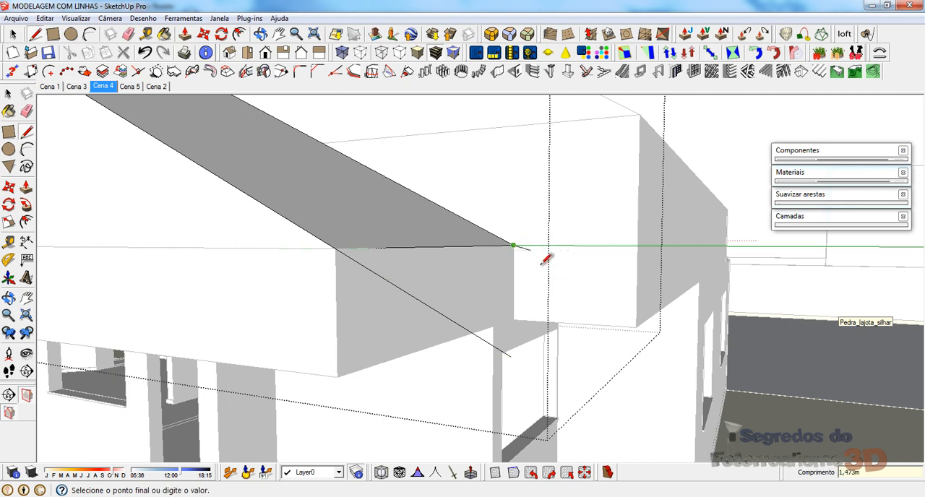
left_click(545, 320)
mouse_move(545, 320)
middle_mouse_down()
mouse_move(440, 366)
mouse_move(467, 330)
middle_mouse_up()
scroll(504, 274, "down", 2)
key("ctrl+z")
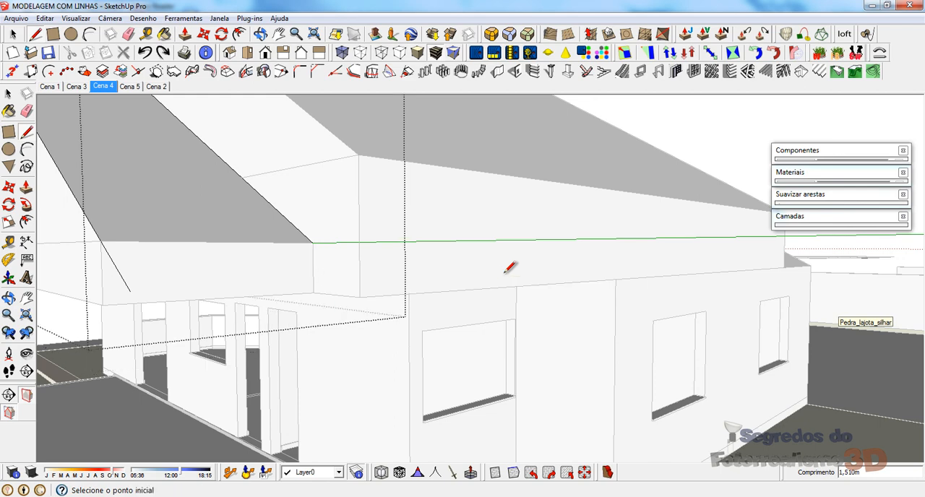
Step: Draw the parallel 0,6 m line from the inner eave corner and join both line ends to close the porch overhang face
middle_click_drag(180, 270, 289, 264)
left_click(255, 241)
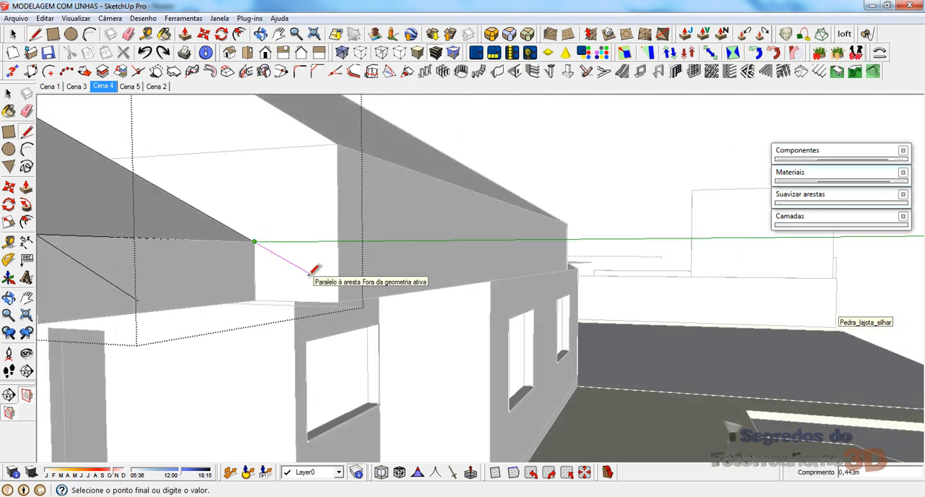
key("Return")
scroll(491, 232, "down", 2)
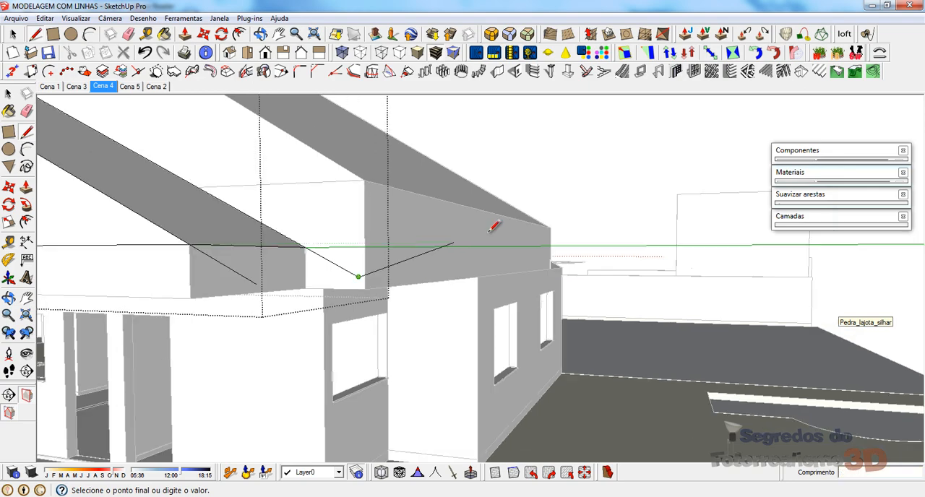
mouse_move(490, 232)
middle_mouse_down()
mouse_move(430, 277)
mouse_move(509, 266)
middle_mouse_up()
scroll(454, 265, "down", 5)
scroll(374, 316, "up", 8)
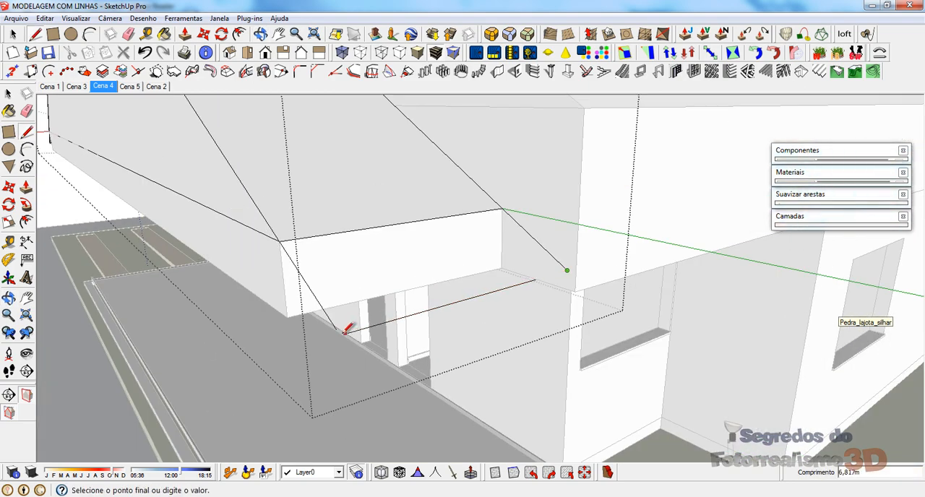
left_click(336, 330)
key("space")
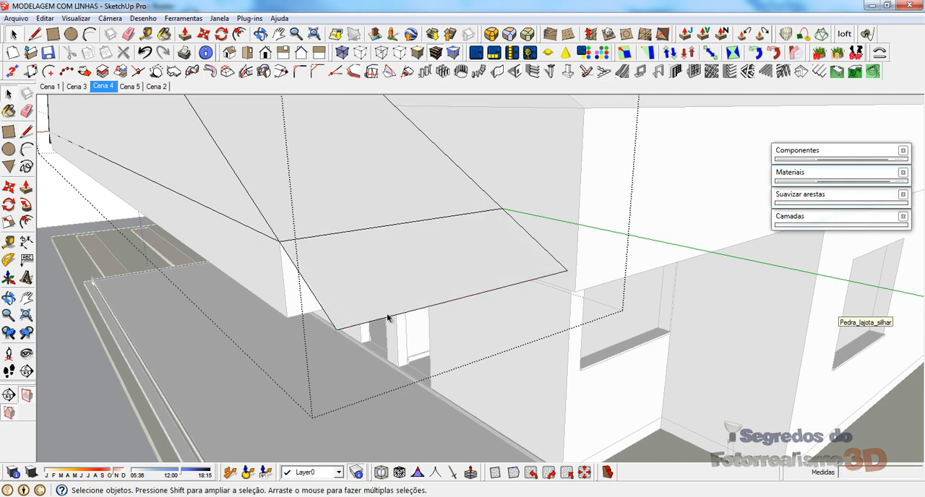
Step: Open the main roof group and trace the eave edge of the slope opposite the bay window from corner to corner
mouse_move(384, 320)
middle_mouse_down()
mouse_move(350, 351)
mouse_move(393, 340)
middle_mouse_up()
scroll(393, 339, "down", 3)
middle_click_drag(510, 277, 463, 311)
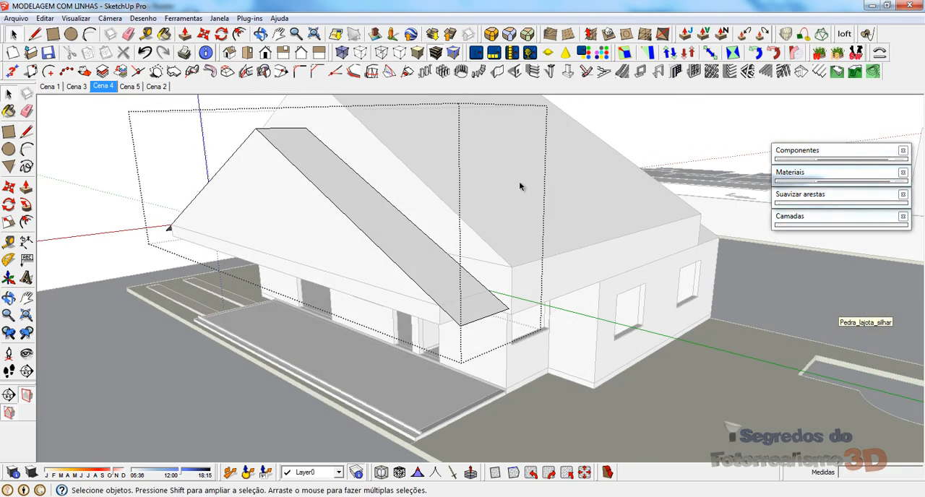
double_click(529, 205)
scroll(496, 272, "up", 2)
middle_click_drag(531, 206, 512, 277)
key("l")
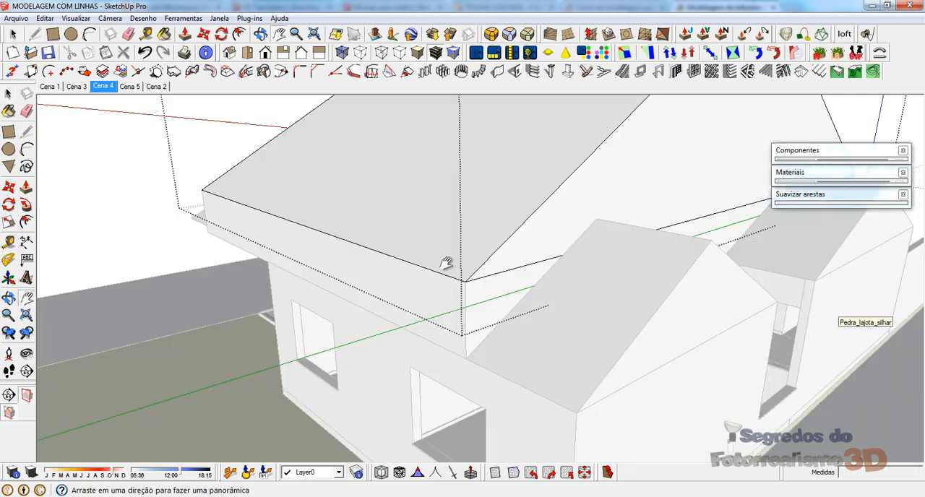
middle_click_drag(444, 265, 394, 238)
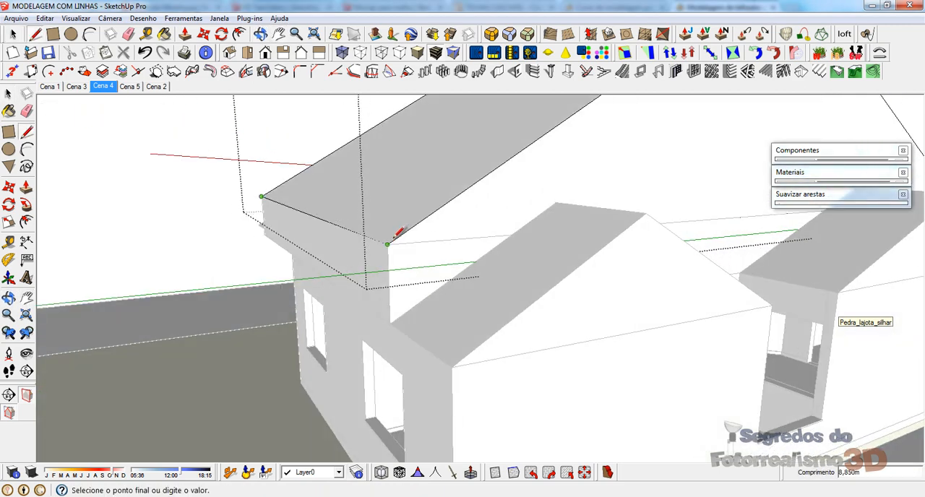
left_click(388, 244)
Step: Extend this main slope 0,6 m beyond its eave corner along the pitch and draw the parallel edge of the overhang face
left_click(345, 276)
type(",6")
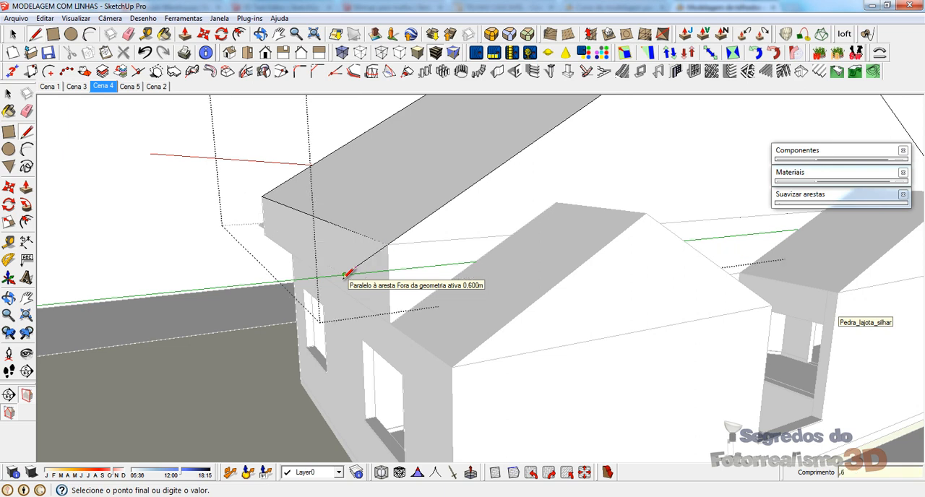
key("Return")
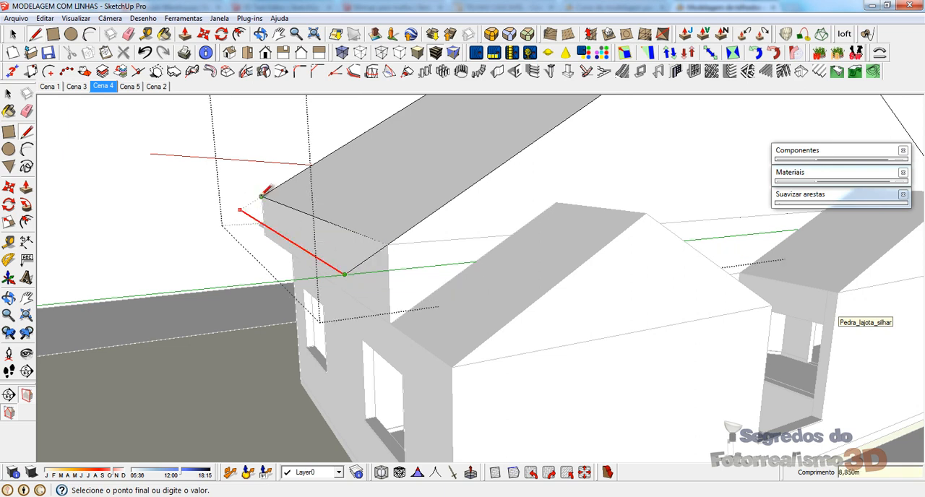
left_click(241, 210)
key("space")
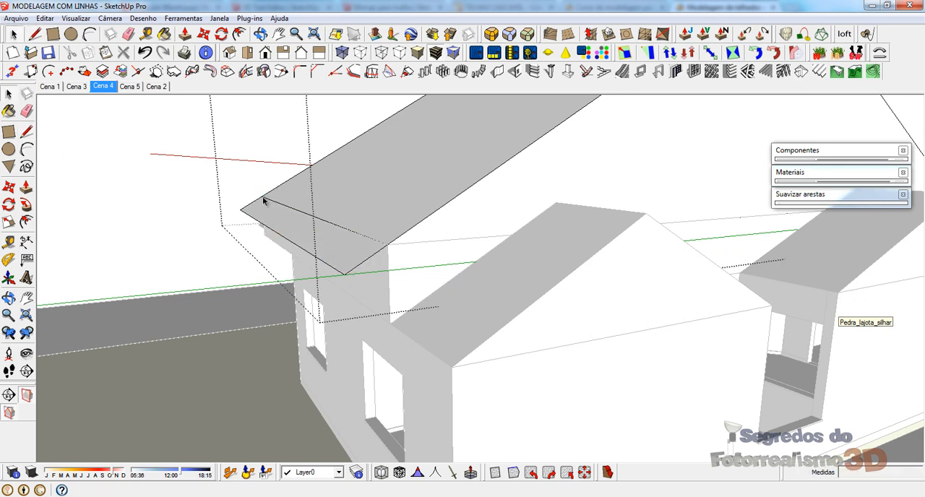
Step: Open the small gabled roof beside the main slope and extend its outer slope 0,6 m along the pitch, closing the overhang face
double_click(423, 301)
key("l")
left_click(390, 324)
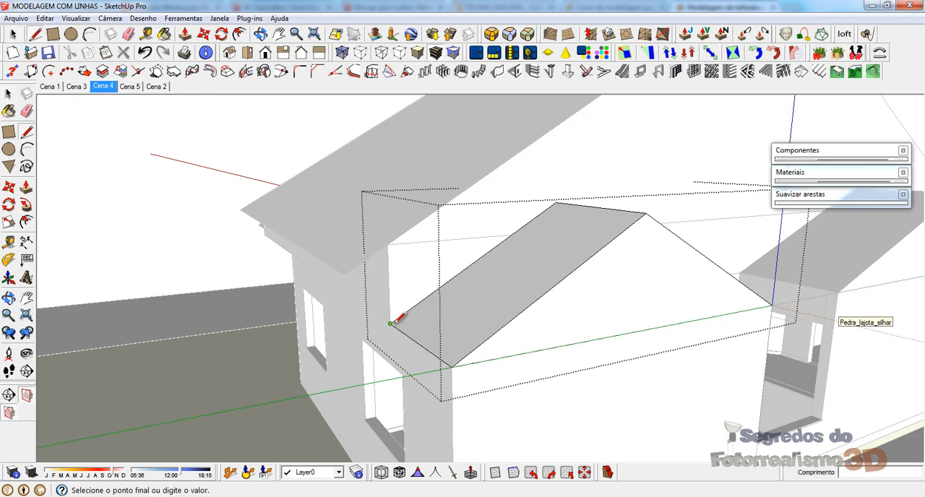
middle_click_drag(390, 345, 341, 309)
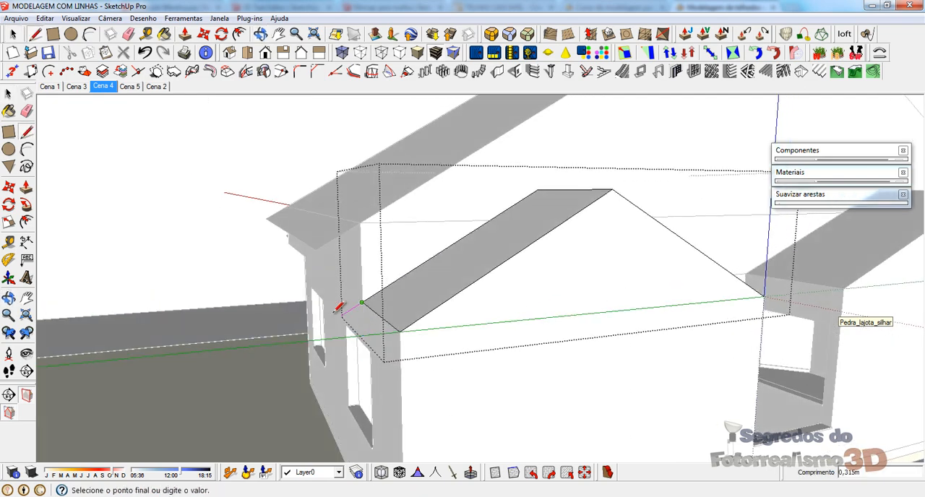
left_click(319, 331)
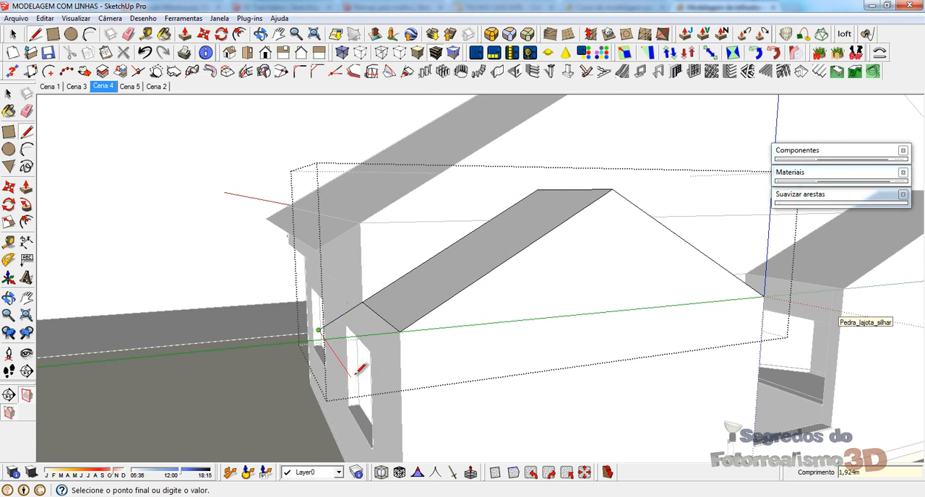
left_click(400, 331)
Step: Extend the opposite slope of the same small gable 0,6 m beyond its eave and close the overhang face
middle_click_drag(407, 321, 482, 268)
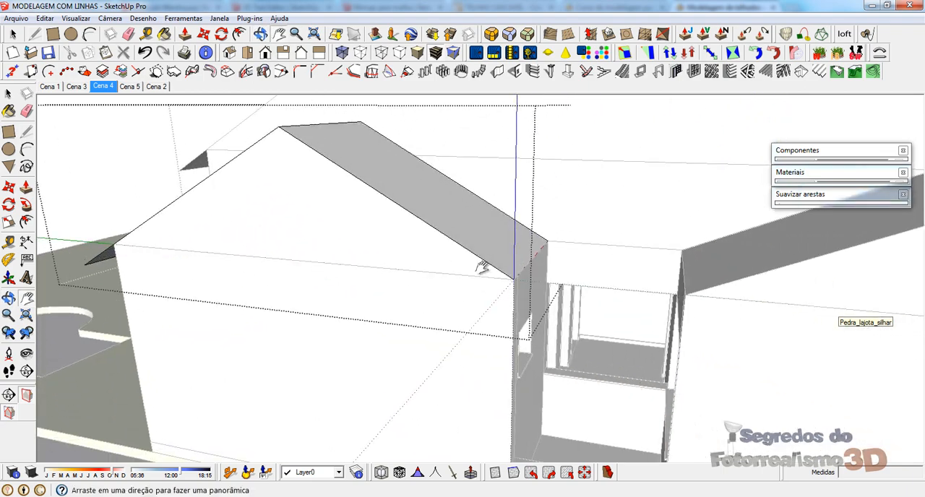
left_click(547, 241)
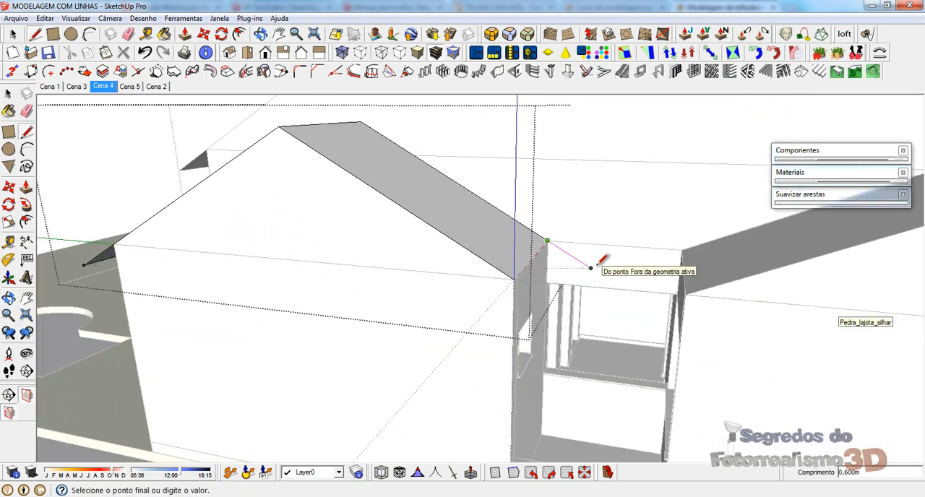
middle_click_drag(581, 305, 504, 350)
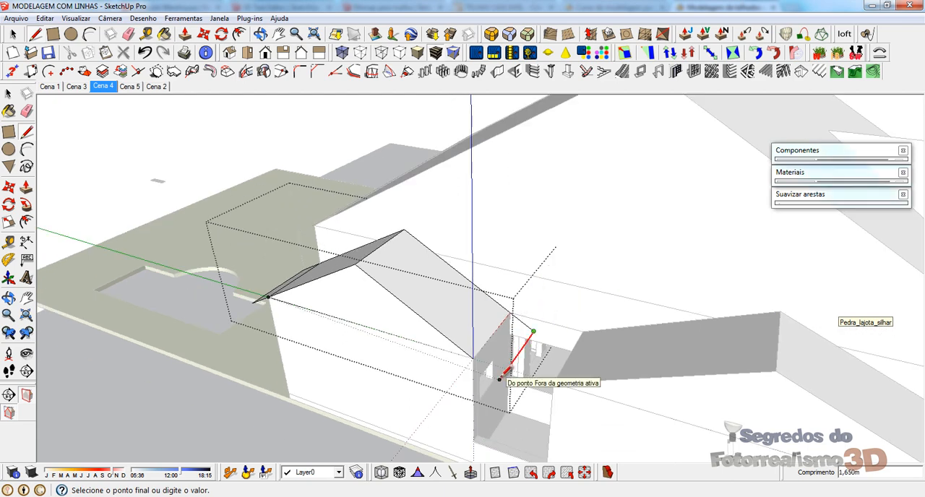
left_click(475, 356)
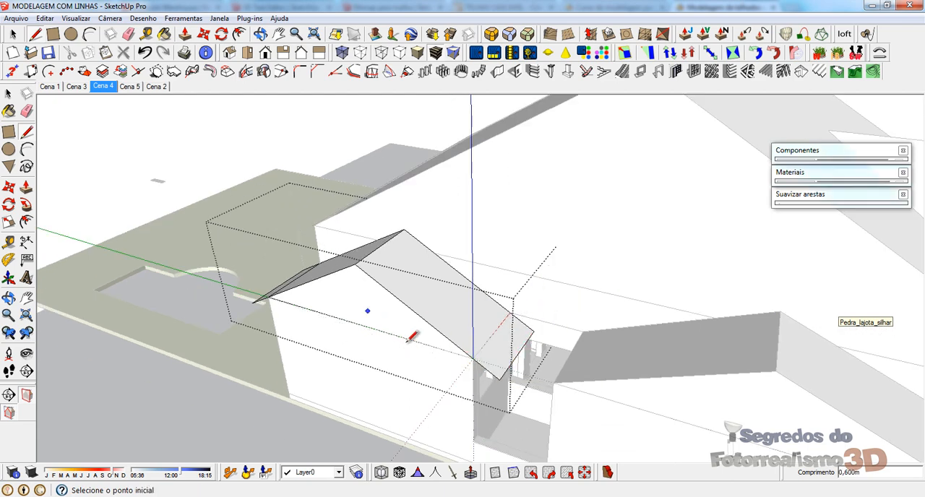
Step: Open the neighbouring small gable and draw a closed 0,6 m overhang on the slope facing the finished gable
middle_click_drag(519, 422, 687, 369)
scroll(351, 392, "down", 3)
scroll(579, 322, "up", 5)
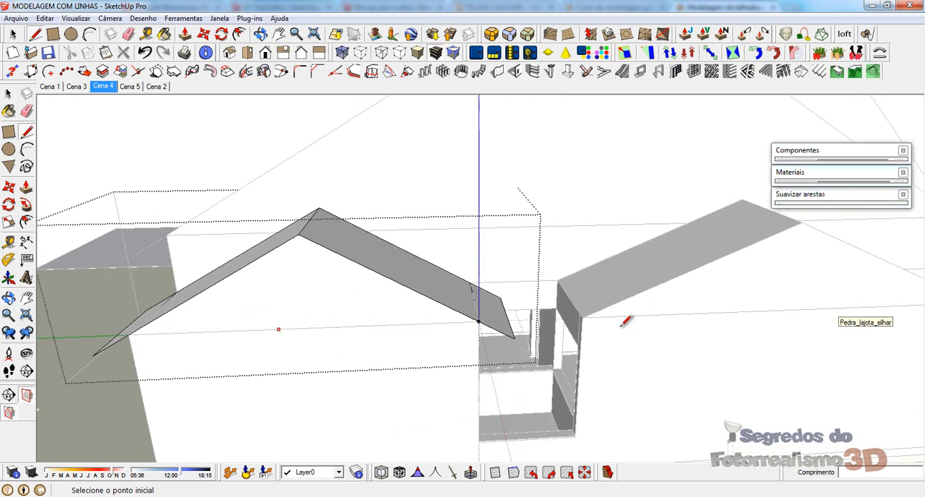
middle_click_drag(626, 321, 578, 285)
key("space")
key("l")
left_click(543, 266)
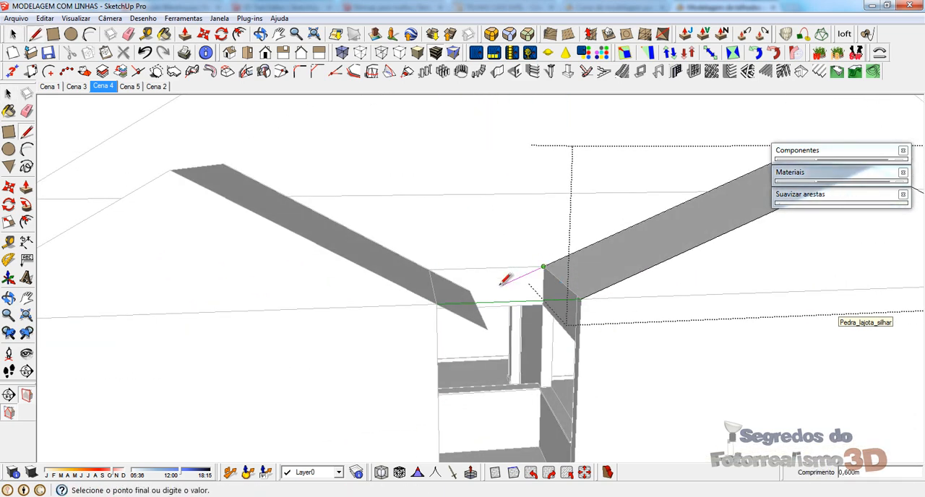
left_click(502, 285)
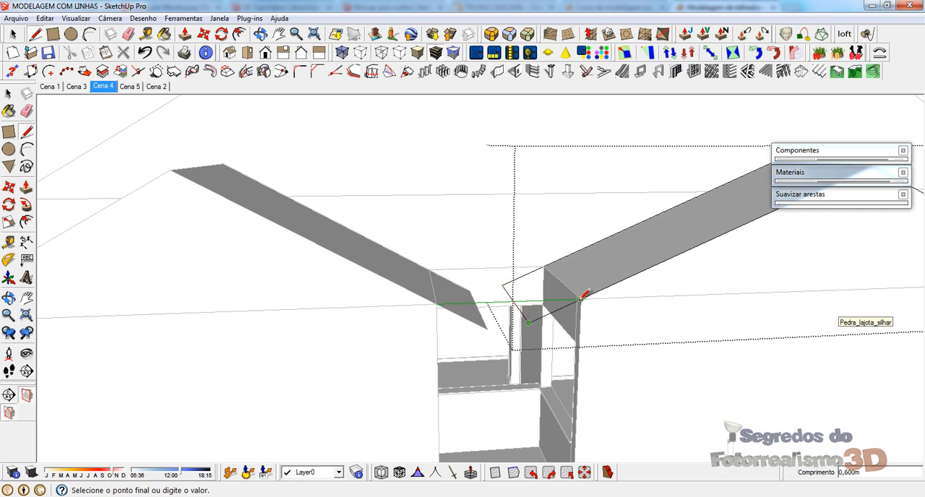
Step: Extend the other slope of the second small gable 0,6 m and close its overhang face with a parallel 1,650 m edge
middle_click_drag(206, 316, 465, 287)
scroll(465, 287, "up", 4)
left_click(559, 289)
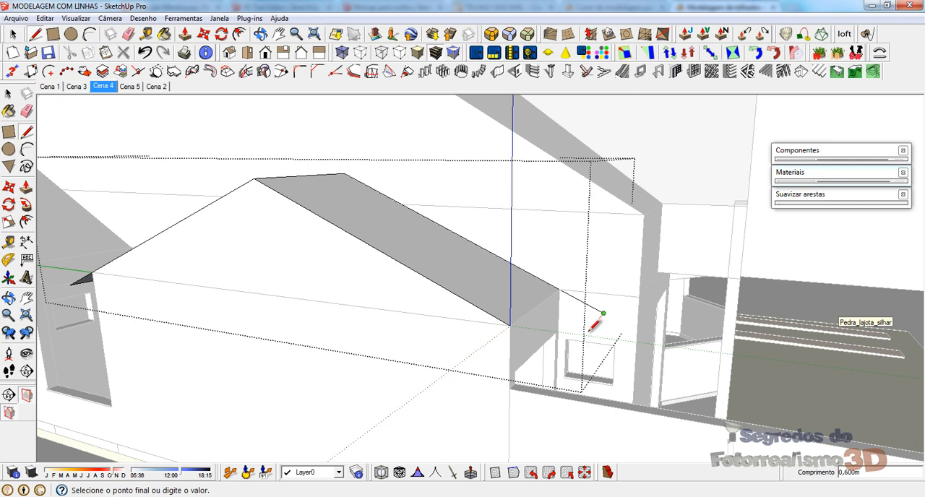
middle_click_drag(588, 330, 496, 303)
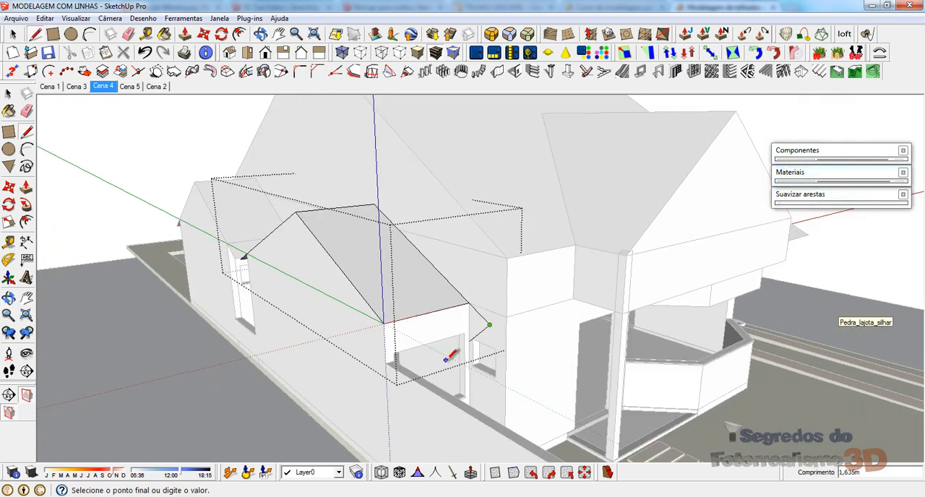
left_click(383, 323)
key("space")
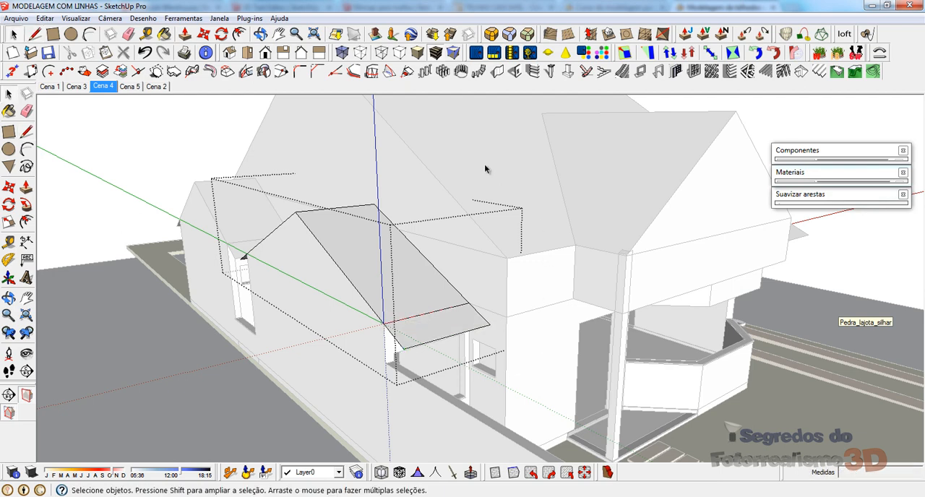
Step: Open the main roof group for editing at the bay-window gable
double_click(485, 166)
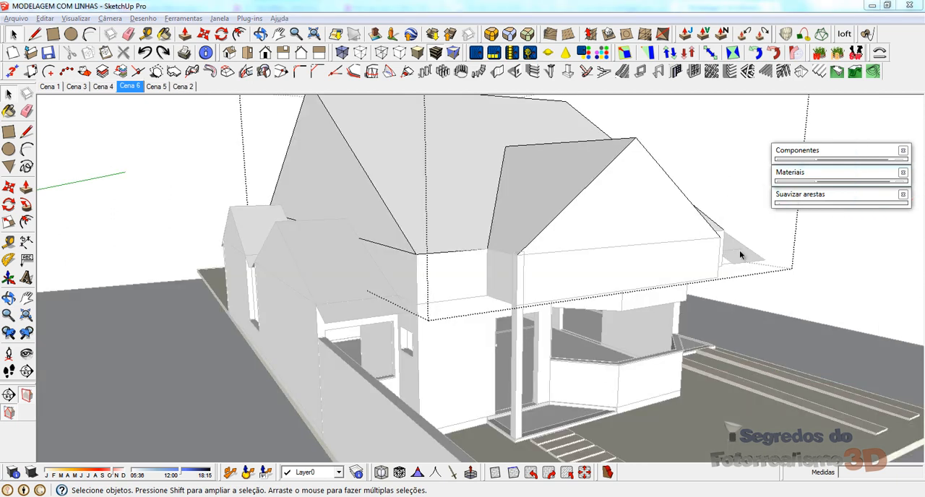
mouse_move(493, 337)
middle_mouse_down()
mouse_move(506, 326)
mouse_move(388, 324)
middle_mouse_up()
key("l")
left_click(497, 252)
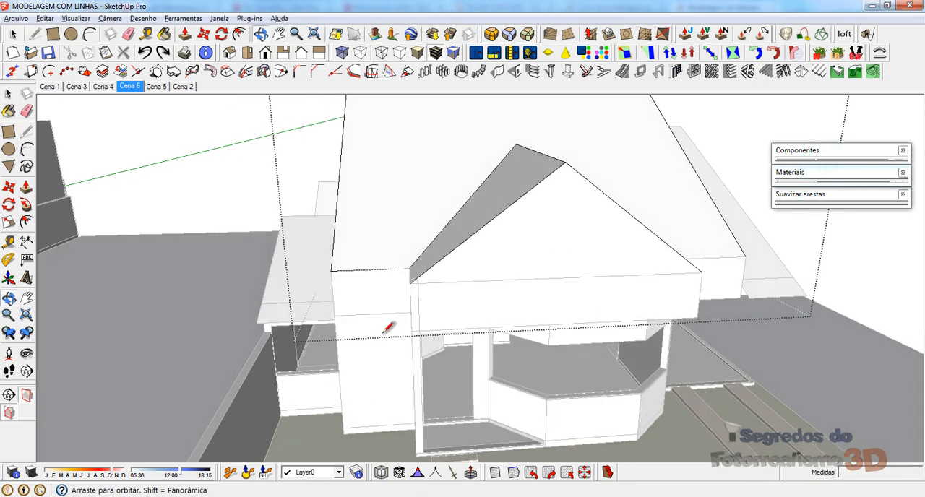
scroll(367, 293, "up", 5)
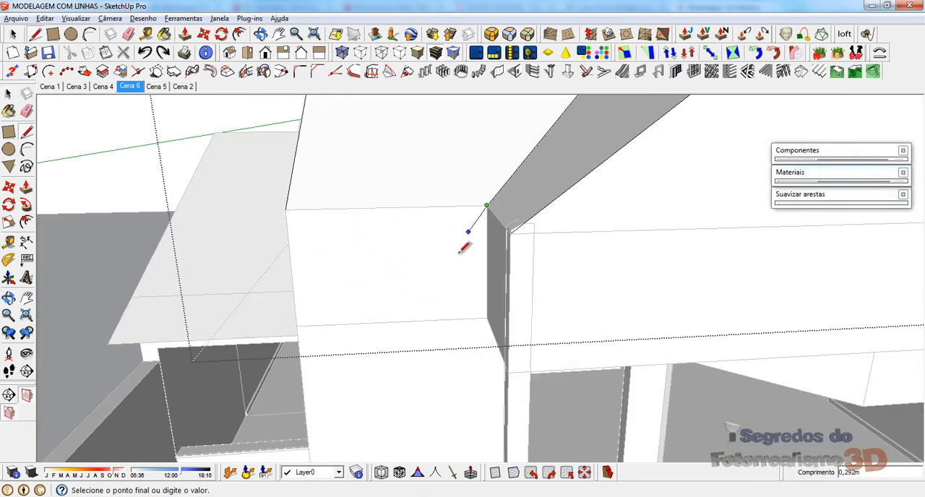
mouse_move(494, 185)
middle_mouse_down()
mouse_move(403, 306)
mouse_move(368, 305)
mouse_move(413, 209)
middle_mouse_up()
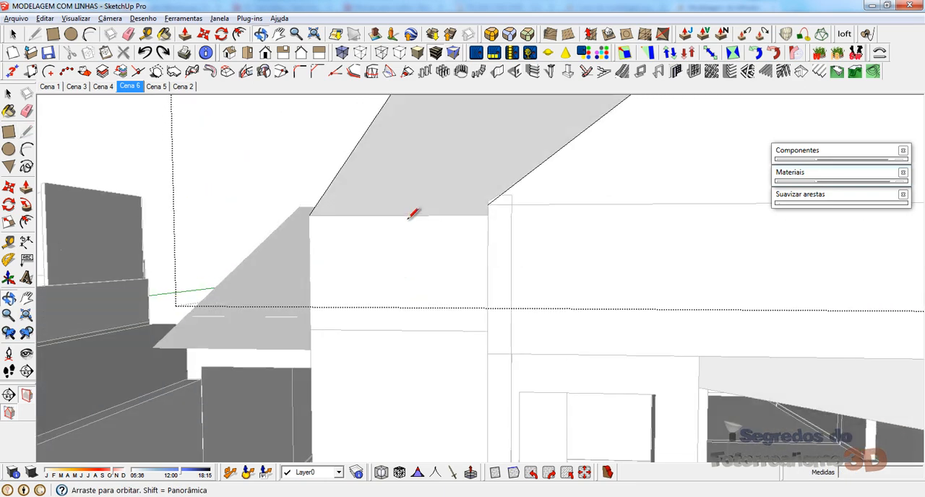
mouse_move(347, 273)
middle_mouse_down()
mouse_move(422, 330)
mouse_move(481, 351)
middle_mouse_up()
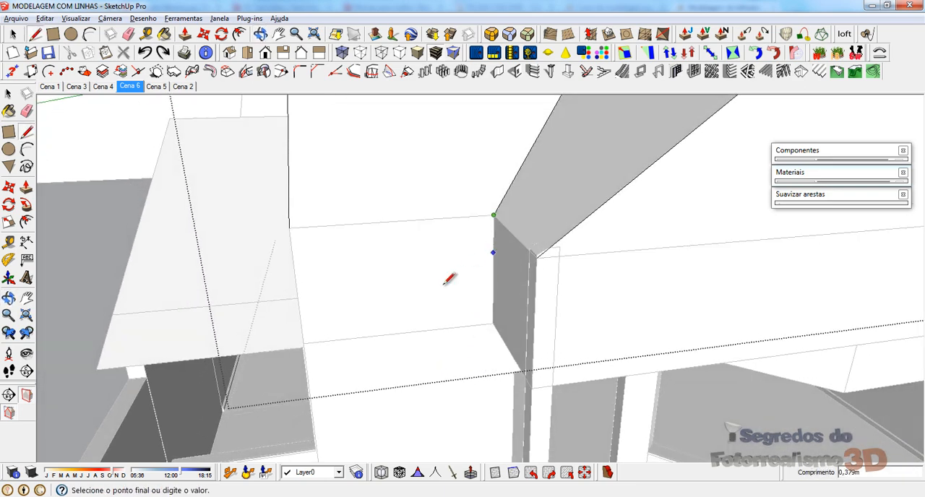
key("space")
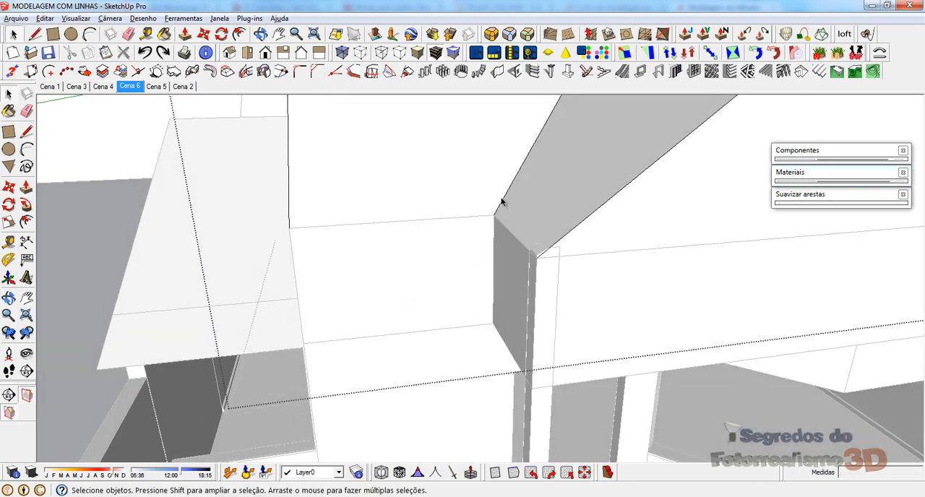
Step: Copy the valley edge between the bay gable and main roof from its upper end to its lower end, continuing the valley line
left_click(501, 202)
scroll(439, 368, "down", 5)
key("m")
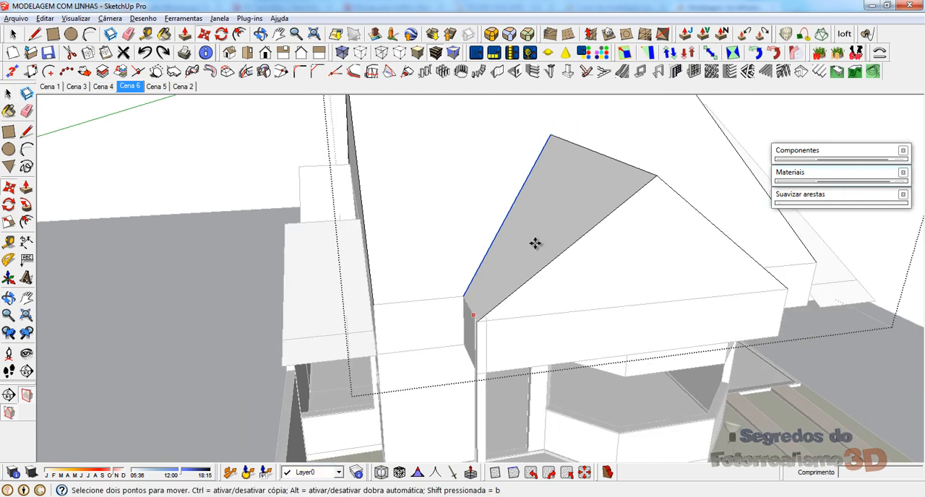
left_click(548, 136)
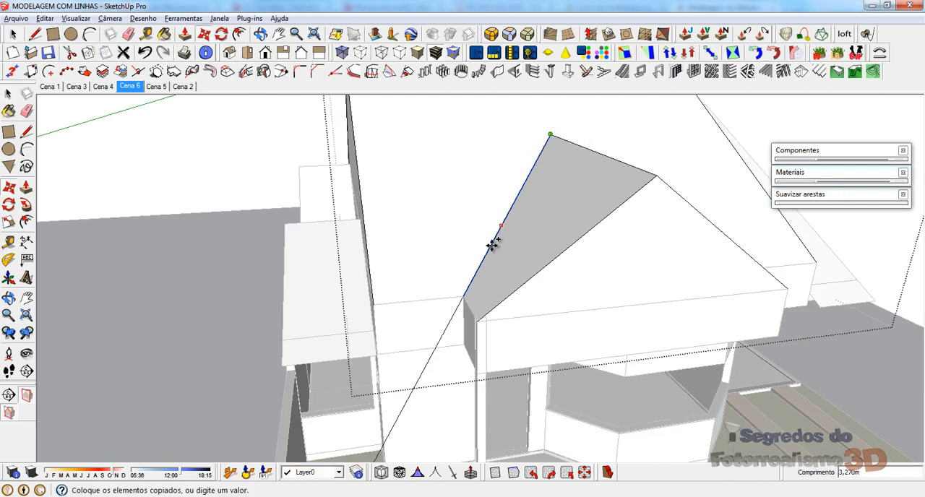
left_click(464, 292)
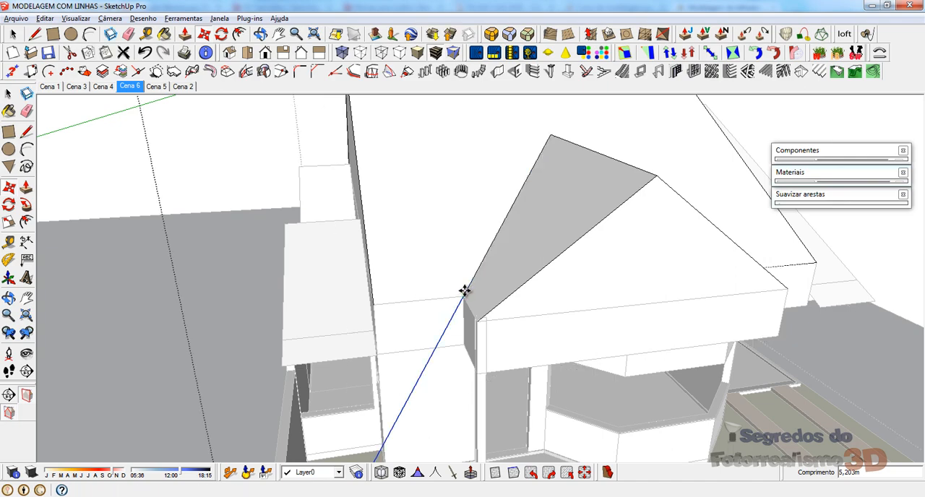
key("space")
Step: Hide the pillar group that covers the bay gable's eave corner
middle_click_drag(537, 295, 591, 209)
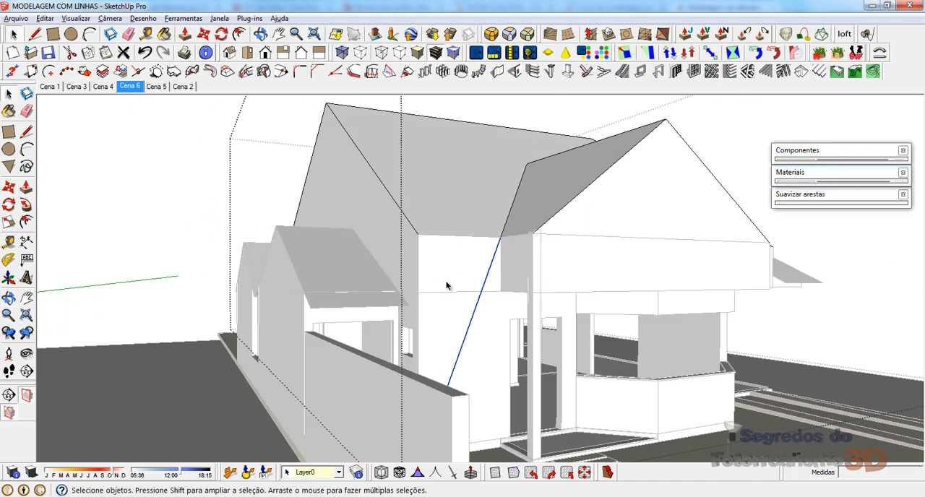
middle_click_drag(446, 286, 407, 287)
scroll(489, 270, "up", 5)
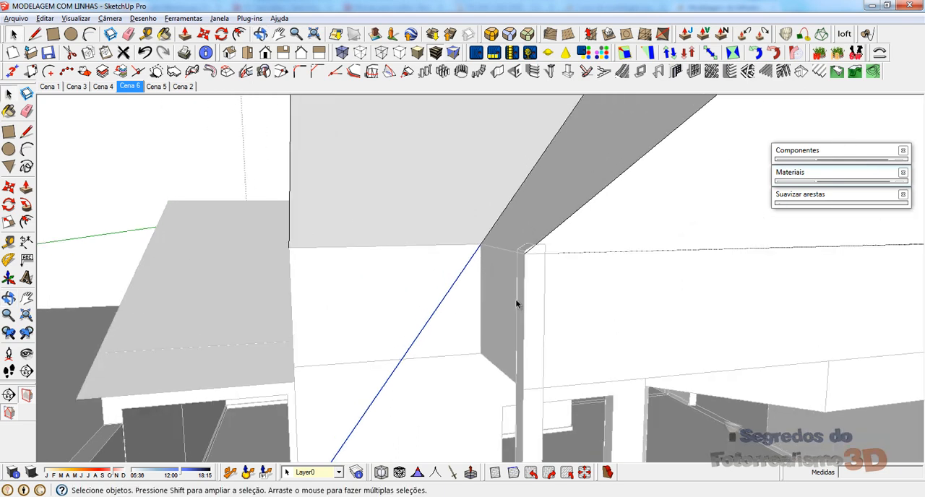
right_click(536, 443)
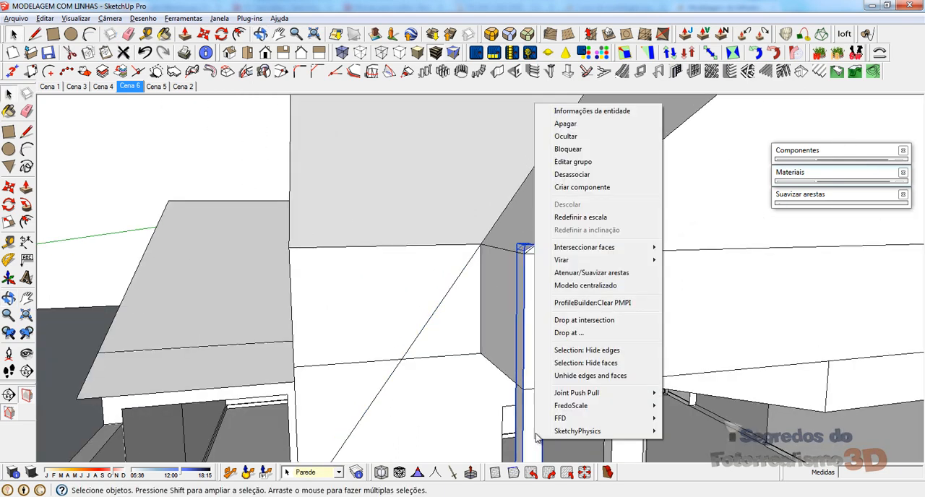
left_click(566, 136)
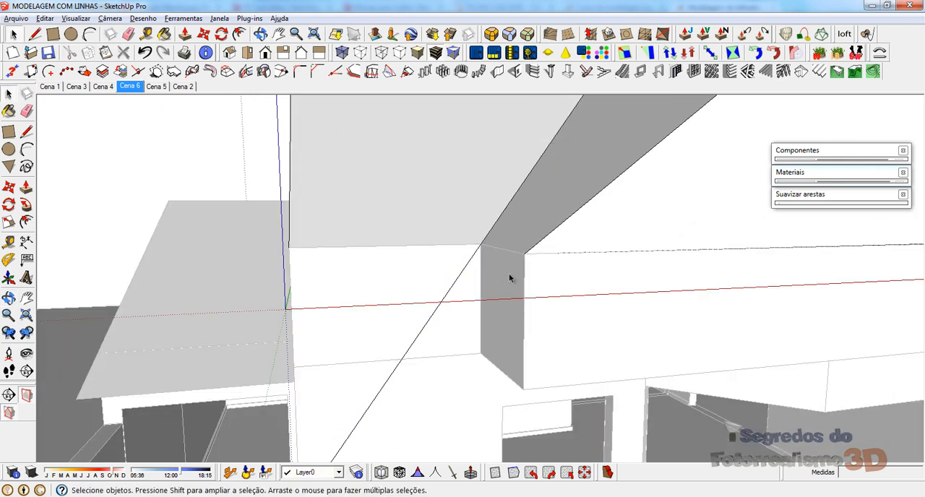
Step: Draw a 0,6 m line from the bay gable's outer eave corner, parallel to the sloping gable edge
key("l")
left_click(524, 253)
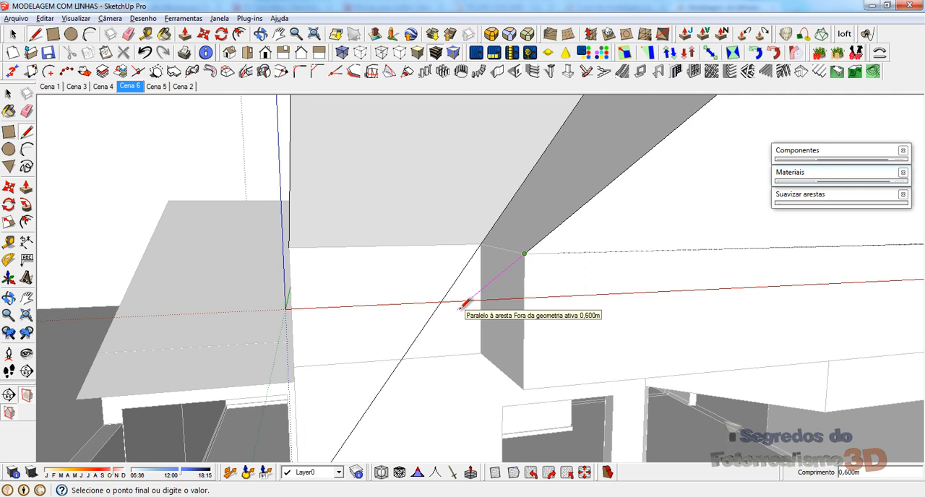
type(".6")
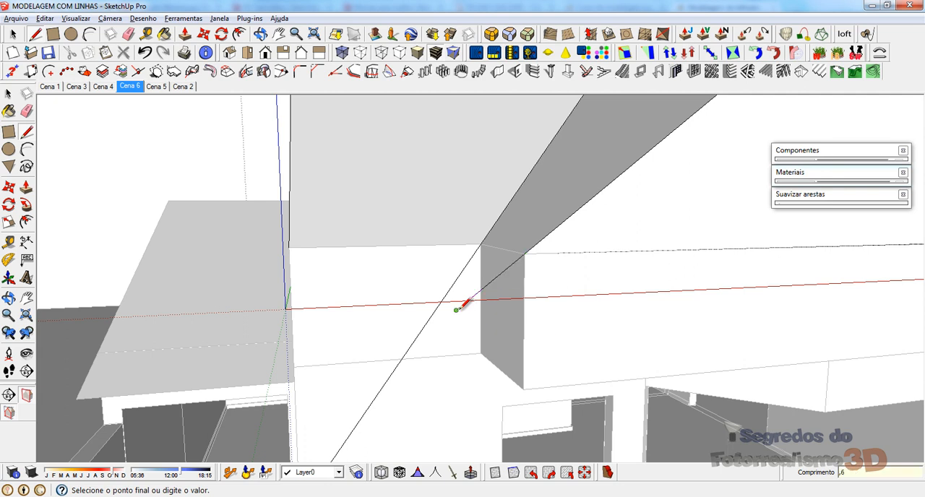
key("Return")
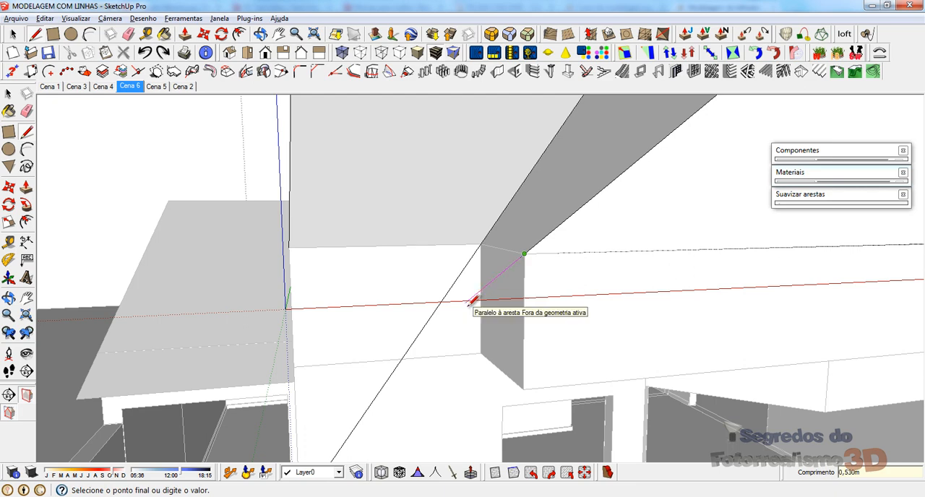
Step: Join the 0,6 m line to the copied valley line and continue to the main slope's eave corner, closing both overhang faces
middle_click_drag(424, 311, 537, 308)
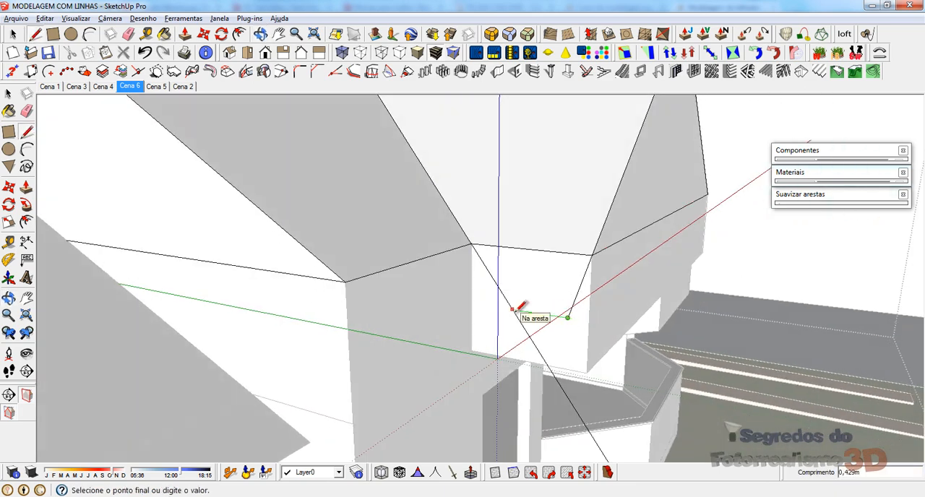
left_click(512, 310)
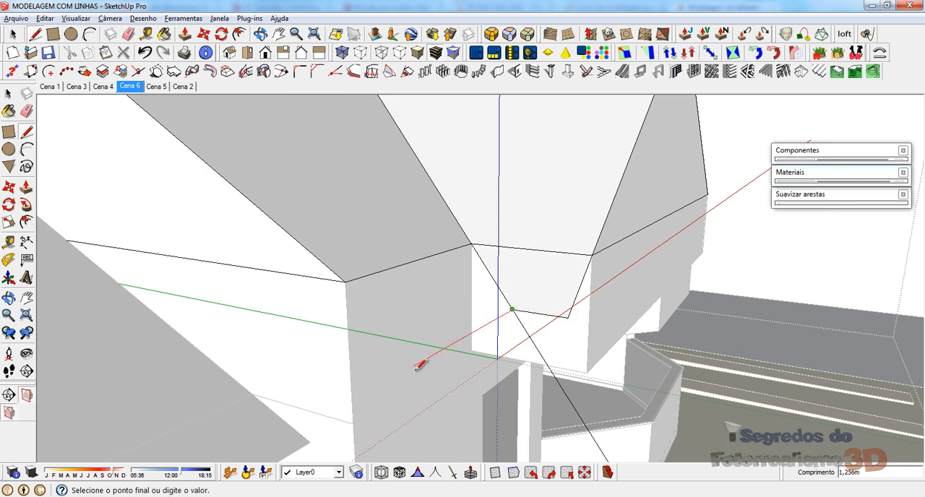
left_click(346, 282)
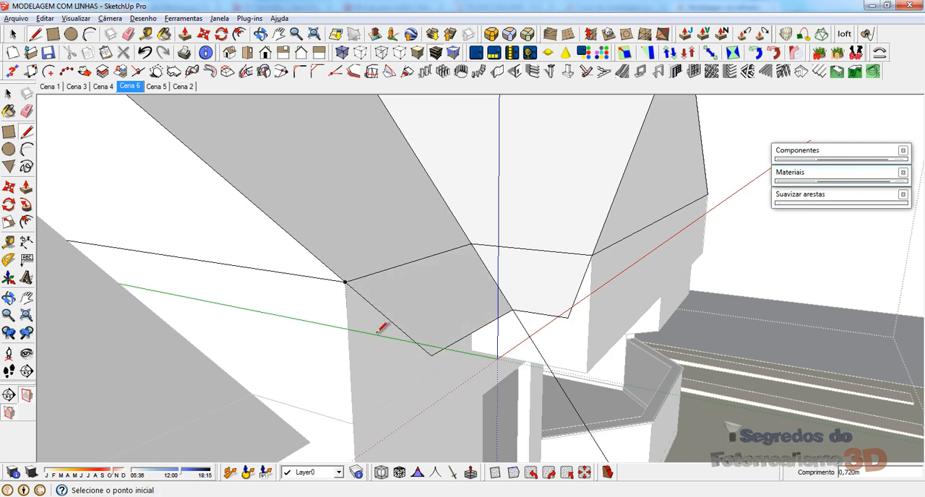
Step: Erase the leftover part of the copied valley line beyond the overhang corner
mouse_move(321, 251)
middle_mouse_down()
mouse_move(409, 269)
mouse_move(393, 320)
middle_mouse_up()
key("e")
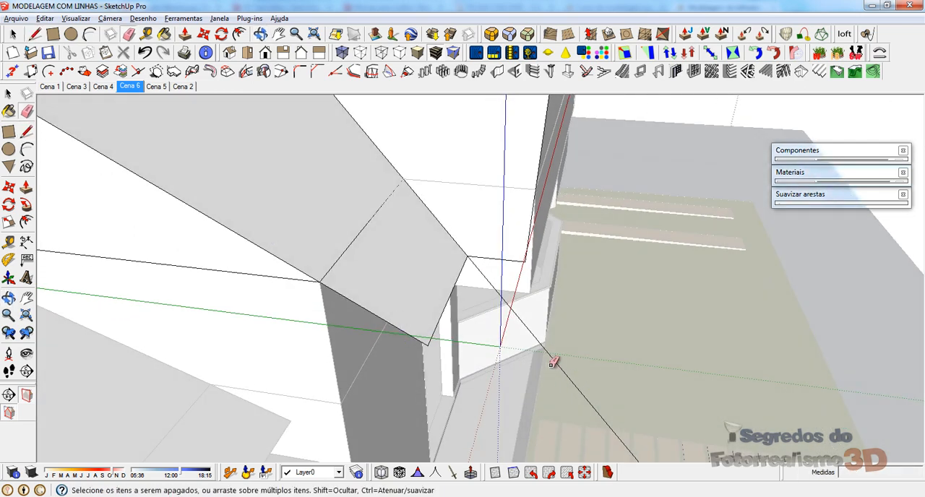
middle_click_drag(449, 389, 490, 254)
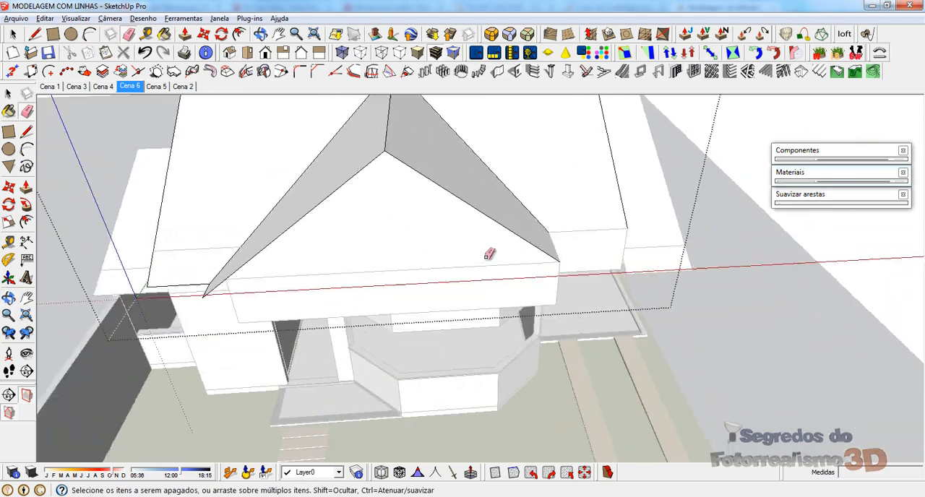
Step: Extend the valley edge at the bay gable's other inner corner with a 1 m line running past the eave
middle_click_drag(379, 280, 477, 279)
key("l")
left_click(494, 256)
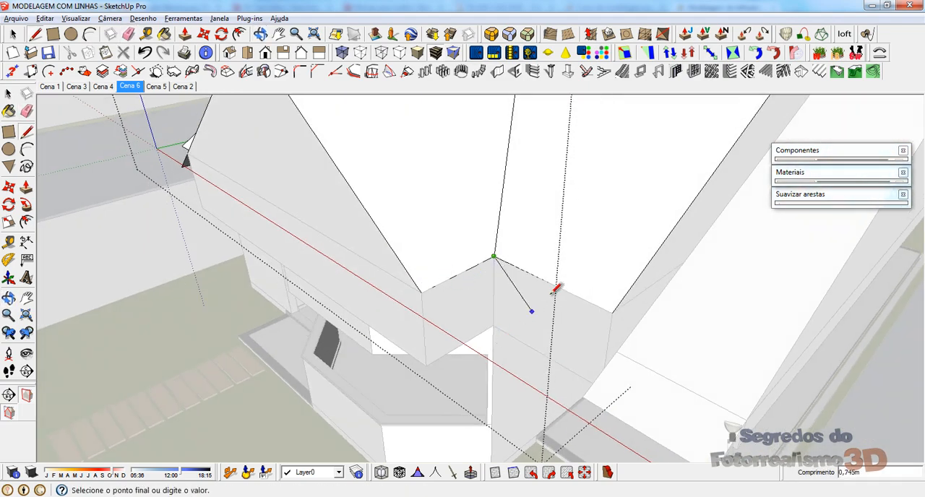
middle_click_drag(554, 291, 598, 213)
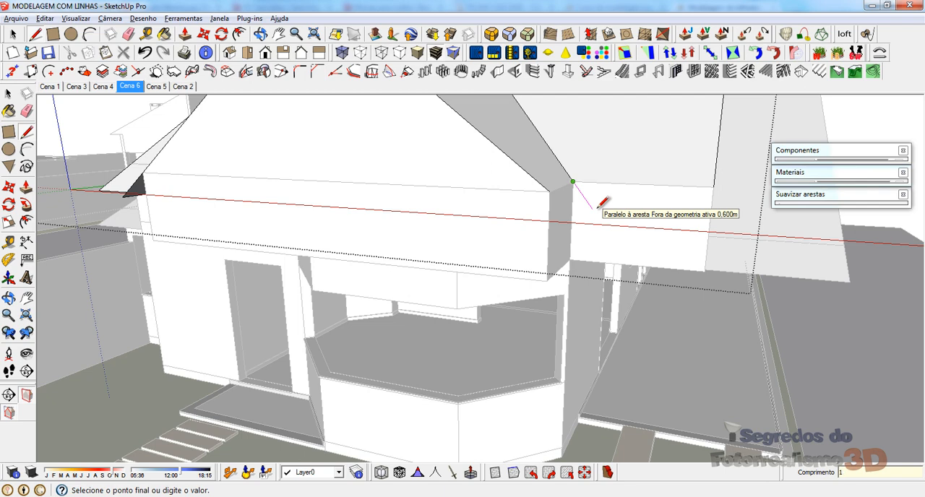
middle_click_drag(603, 217, 382, 264)
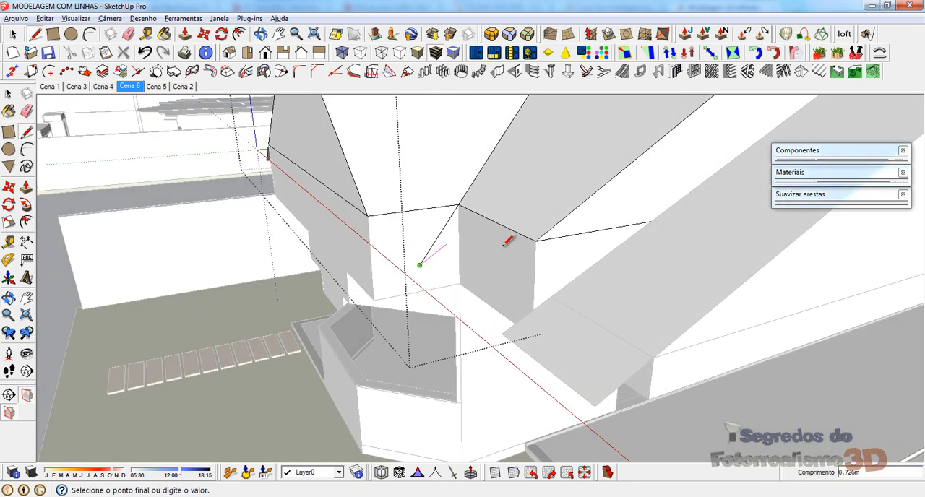
key("Escape")
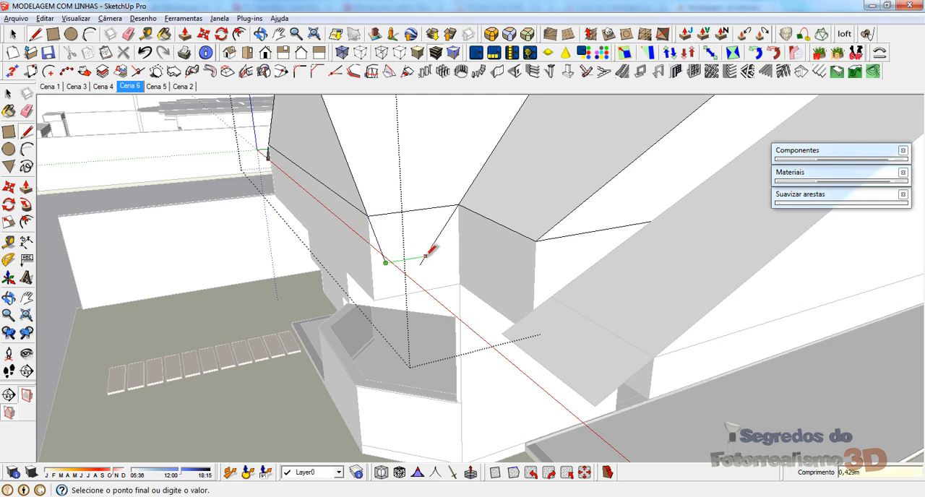
Step: Close the overhang outlines on both sides of the extended valley line and erase its leftover end beyond the corner
middle_click_drag(446, 250, 580, 218)
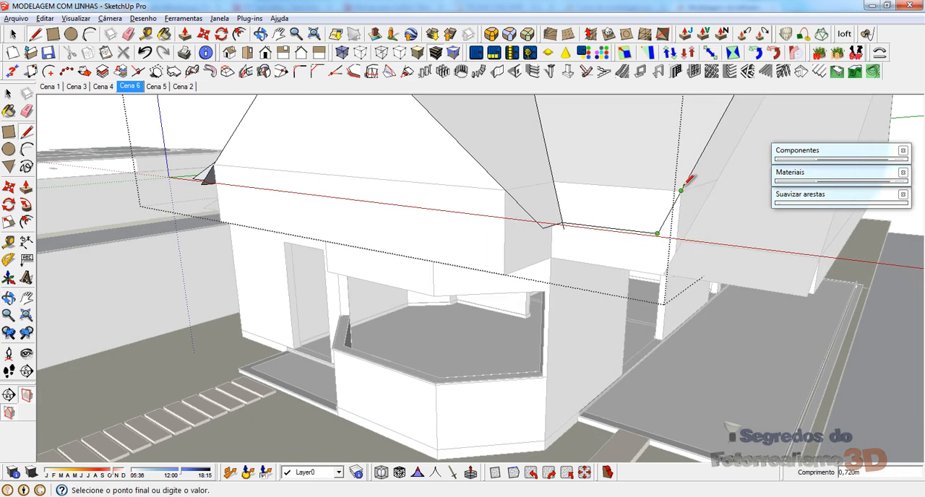
key("Escape")
mouse_move(620, 190)
middle_mouse_down()
mouse_move(496, 271)
mouse_move(504, 287)
middle_mouse_up()
key("e")
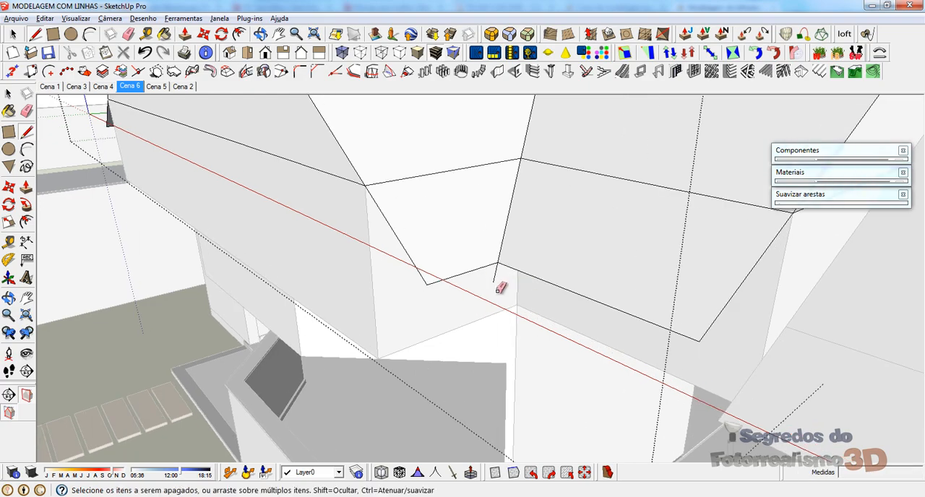
Step: Push the front face of the upper wall block under the bay gable back 1,05 m, then close its group
mouse_move(453, 340)
middle_mouse_down()
mouse_move(500, 366)
mouse_move(427, 320)
mouse_move(407, 246)
mouse_move(372, 212)
mouse_move(361, 176)
middle_mouse_up()
key("space")
scroll(379, 248, "up", 5)
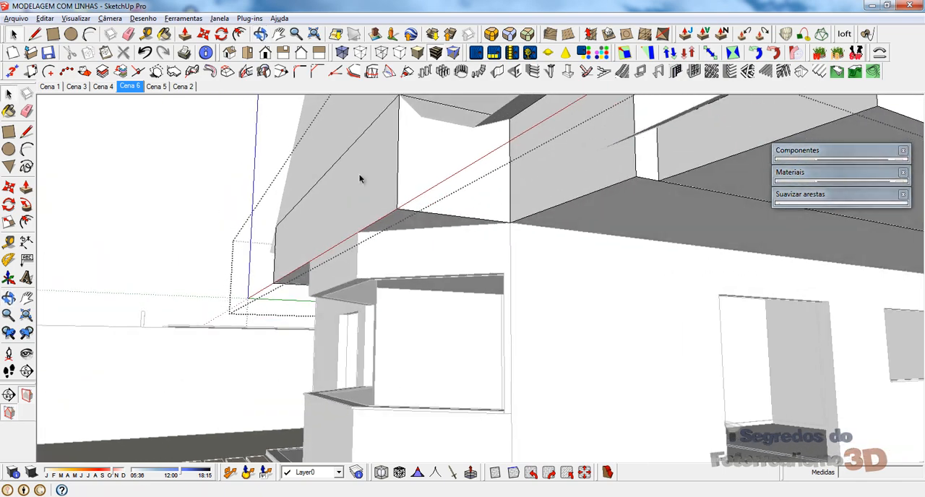
key("p")
left_click_drag(368, 184, 479, 235)
mouse_move(479, 236)
middle_mouse_down()
mouse_move(543, 260)
mouse_move(597, 231)
middle_mouse_up()
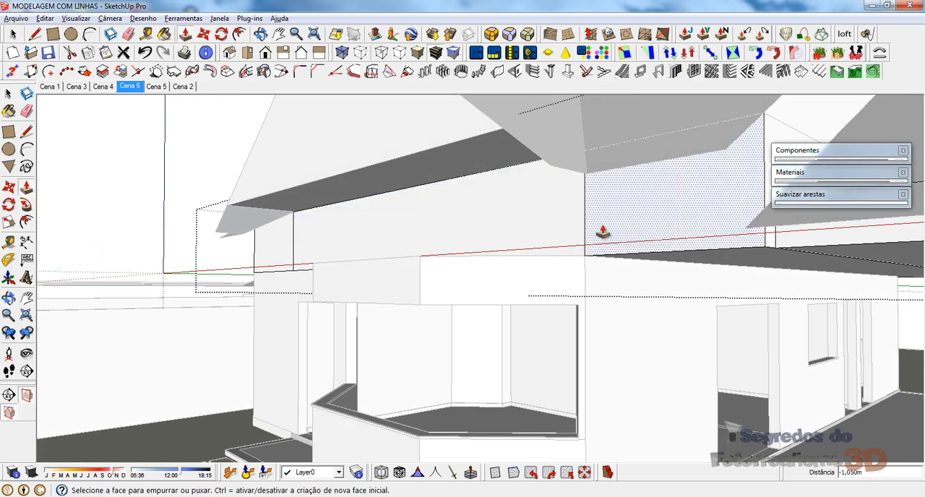
key("e")
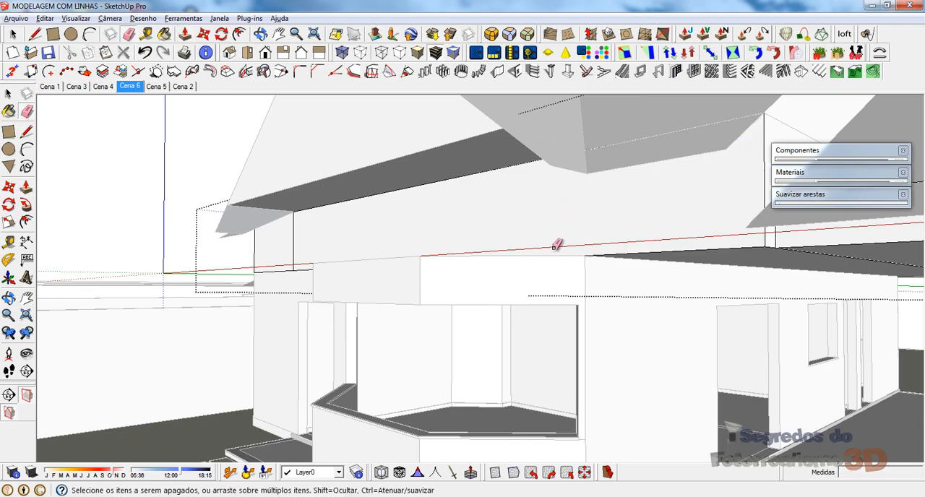
mouse_move(500, 265)
middle_mouse_down()
mouse_move(645, 268)
mouse_move(608, 269)
mouse_move(638, 316)
middle_mouse_up()
key("space")
key("Escape")
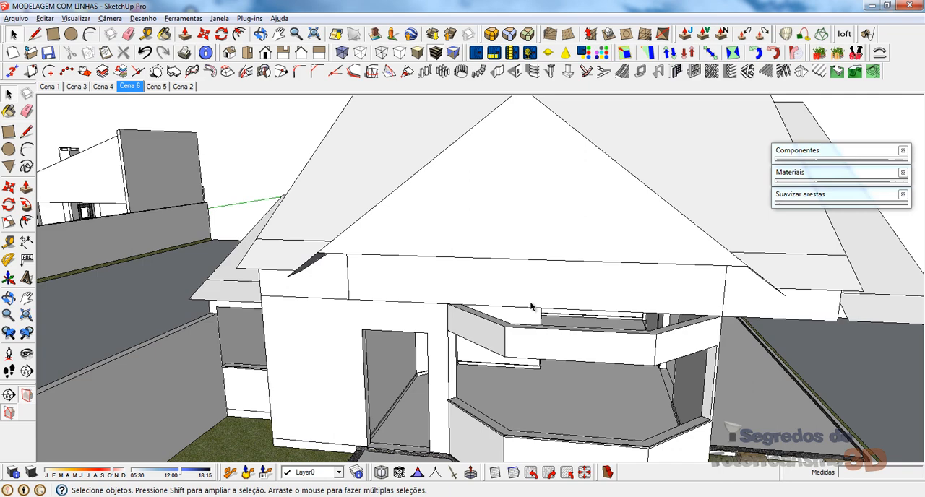
Step: Open the roof group for editing
left_click(452, 230)
middle_click_drag(452, 229, 467, 196)
double_click(467, 196)
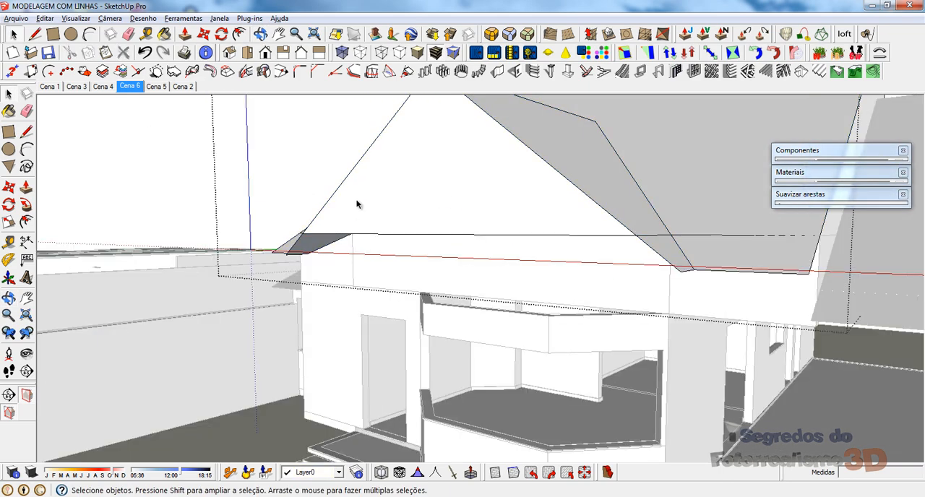
Step: Try to push the bay gable's triangular front face back inside the roof group
middle_click_drag(553, 240, 465, 199)
key("p")
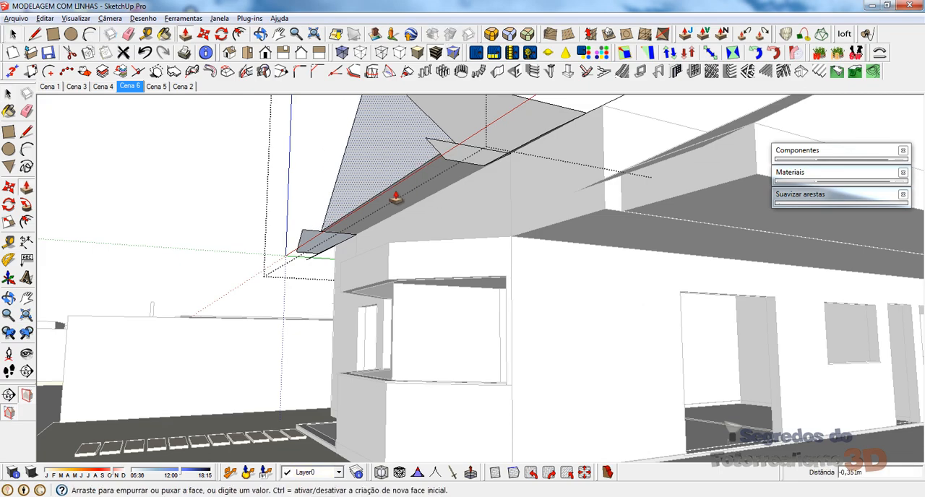
left_click(400, 194)
middle_click_drag(399, 196, 468, 244)
Step: Erase the seam edges between the slopes and their eave overhangs beside the bay gable's first valley
left_click(485, 238)
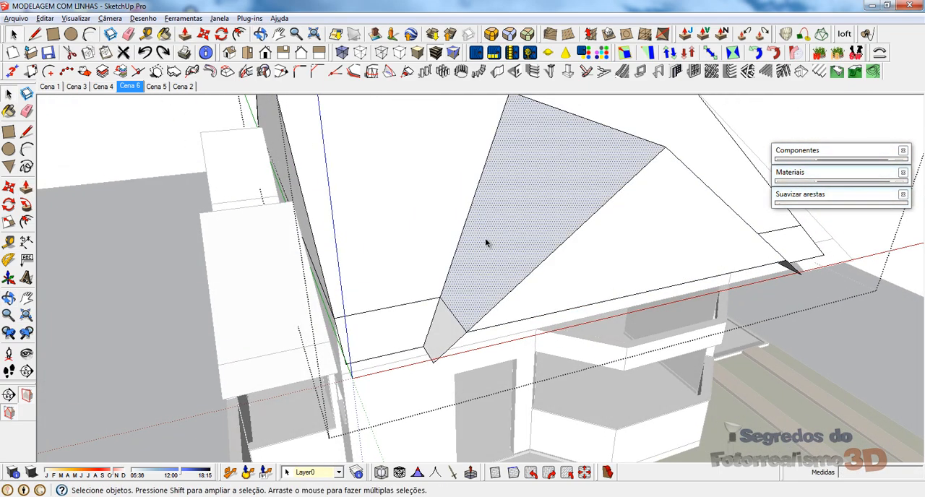
scroll(448, 318, "up", 3)
key("r")
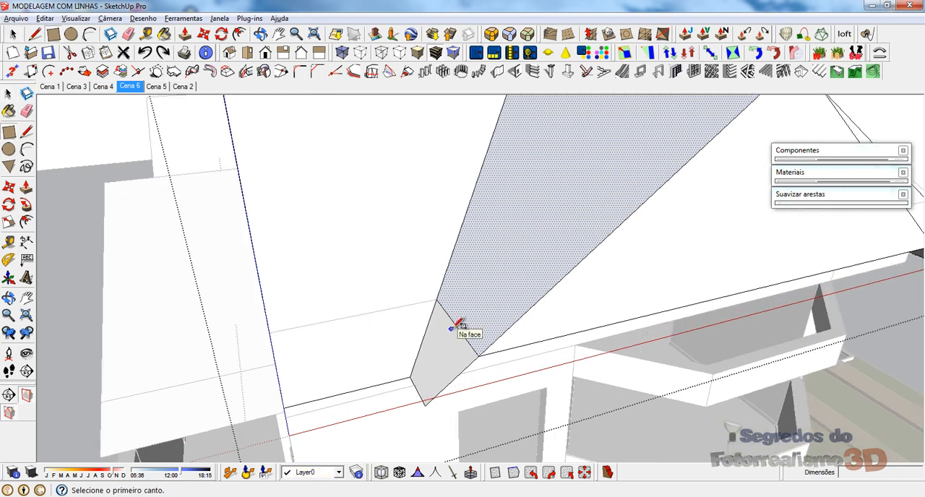
key("e")
left_click(457, 326)
middle_click_drag(473, 311, 591, 282)
key("space")
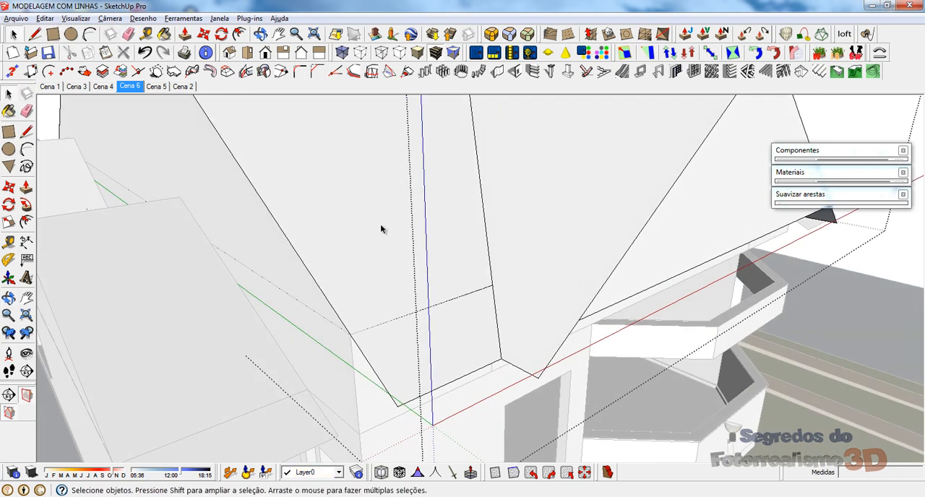
left_click(381, 229)
key("e")
left_click(419, 309)
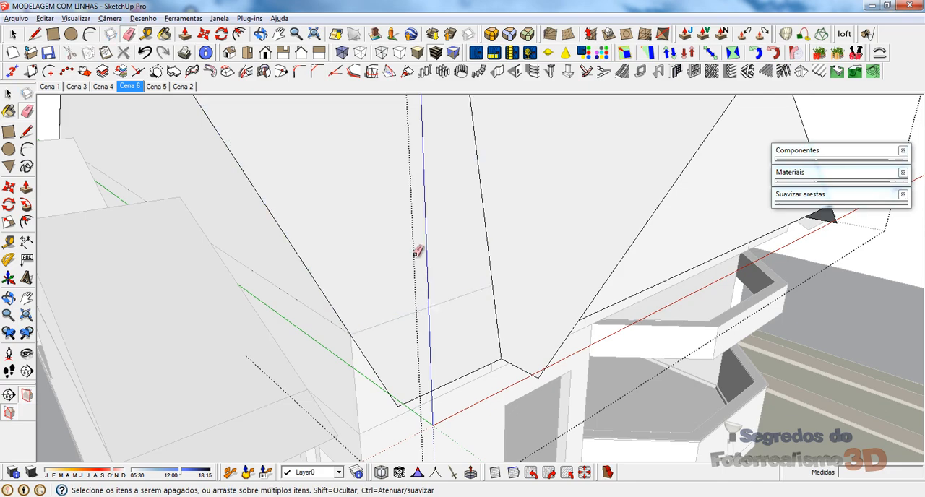
Step: Erase the matching overhang seam edges on the bay gable slope and main slope at the opposite valley
scroll(416, 254, "down", 5)
mouse_move(464, 287)
middle_mouse_down()
mouse_move(285, 211)
mouse_move(199, 235)
middle_mouse_up()
scroll(410, 262, "up", 3)
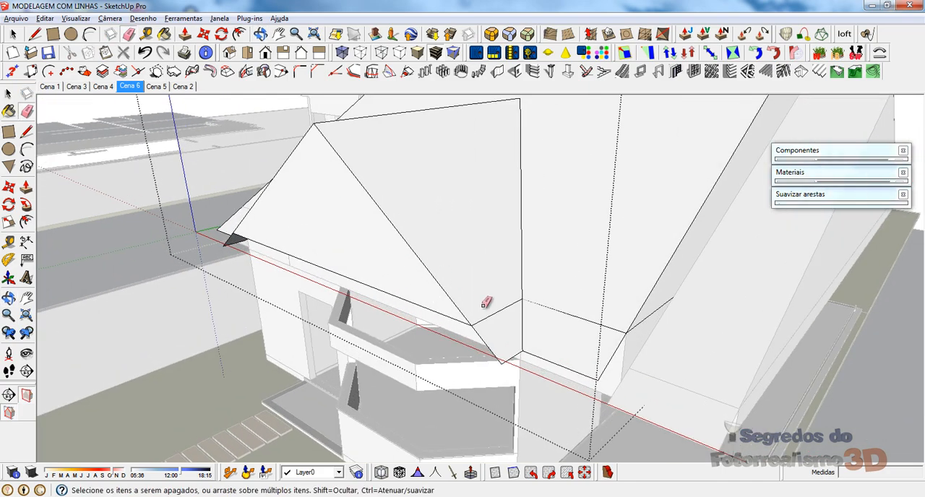
left_click(494, 313)
left_click(579, 318)
Step: Close the roof group and explode it into loose faces
middle_click_drag(646, 296, 311, 299)
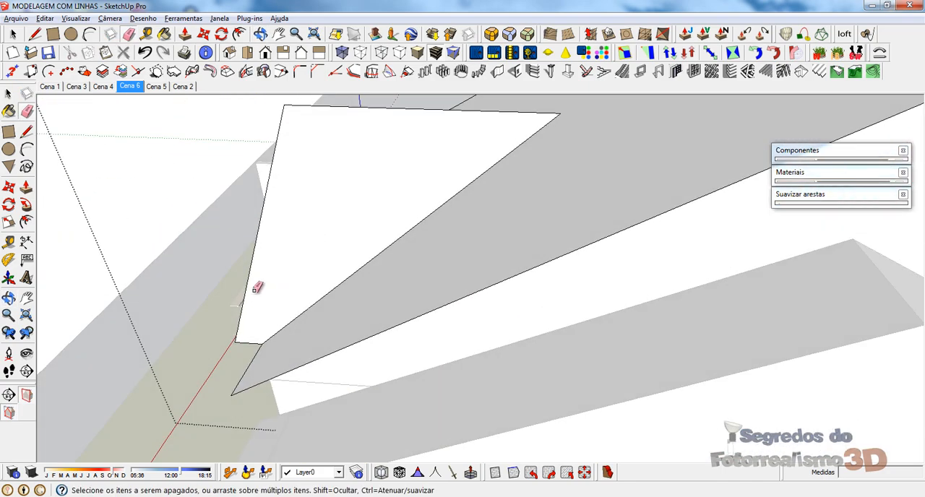
scroll(258, 288, "down", 5)
mouse_move(373, 284)
middle_mouse_down()
mouse_move(209, 264)
mouse_move(316, 256)
middle_mouse_up()
scroll(384, 318, "up", 4)
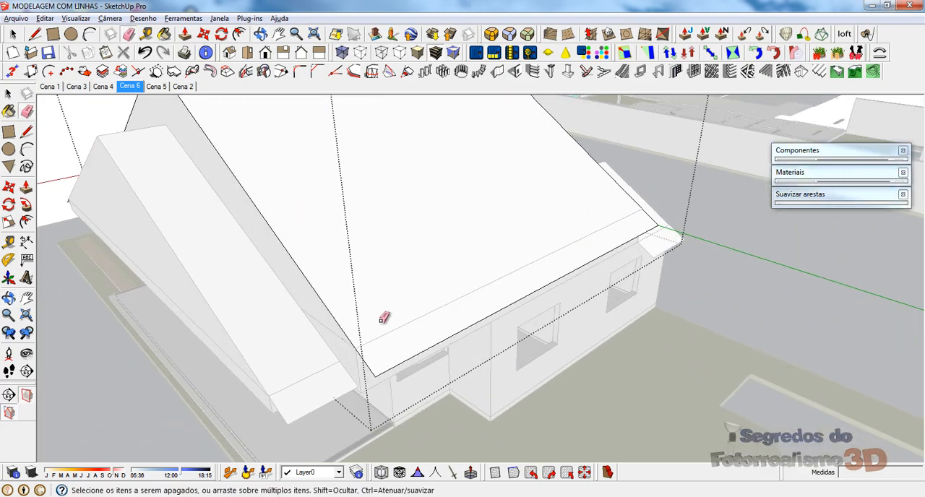
key("space")
left_click(370, 224)
scroll(684, 249, "up", 5)
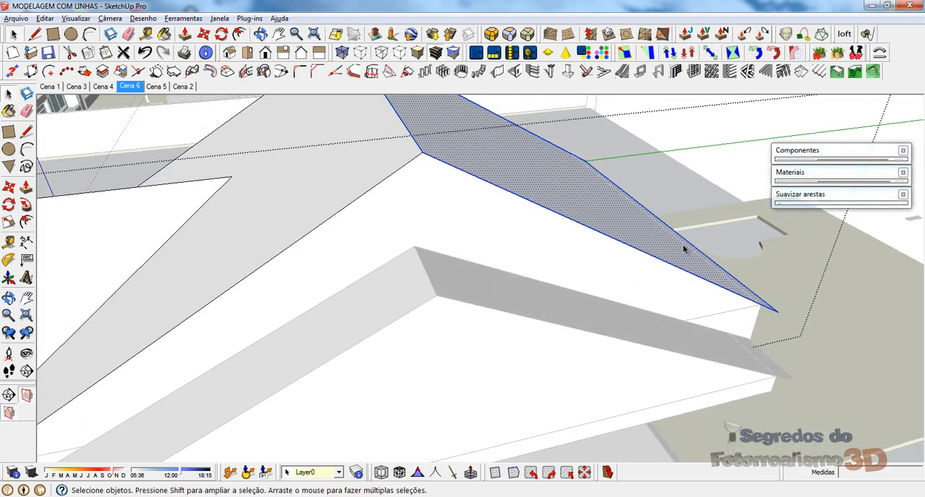
scroll(685, 249, "down", 5)
middle_click_drag(450, 252, 419, 170)
right_click(421, 169)
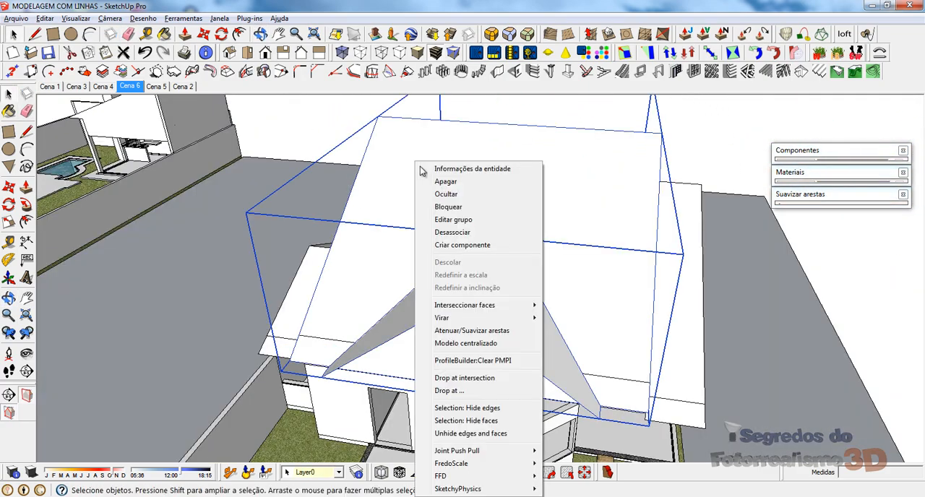
left_click(453, 219)
Step: Select the main roof slopes and the bay gable slopes without the gable end faces, and group them
middle_click_drag(413, 241, 533, 194)
left_click(455, 161)
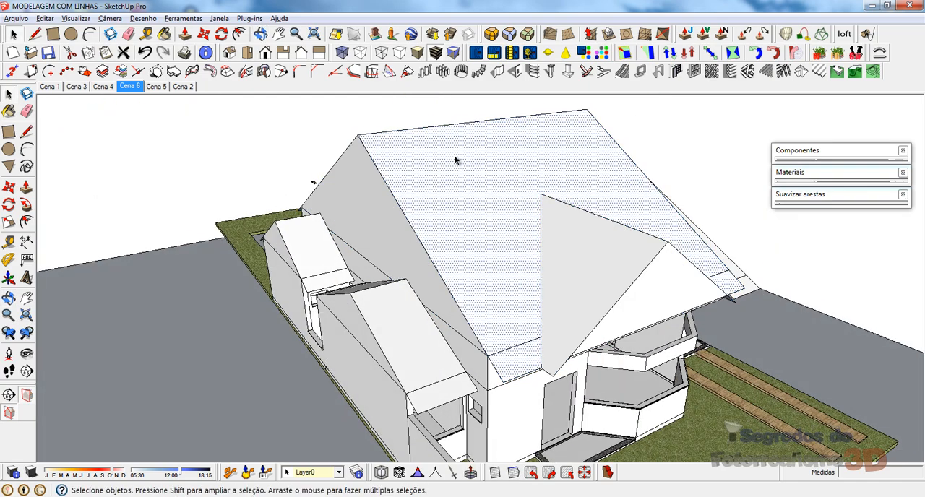
double_click(455, 160)
double_click(550, 246, "shift")
middle_click_drag(597, 254, 429, 310)
middle_click_drag(449, 243, 411, 205)
right_click(411, 205)
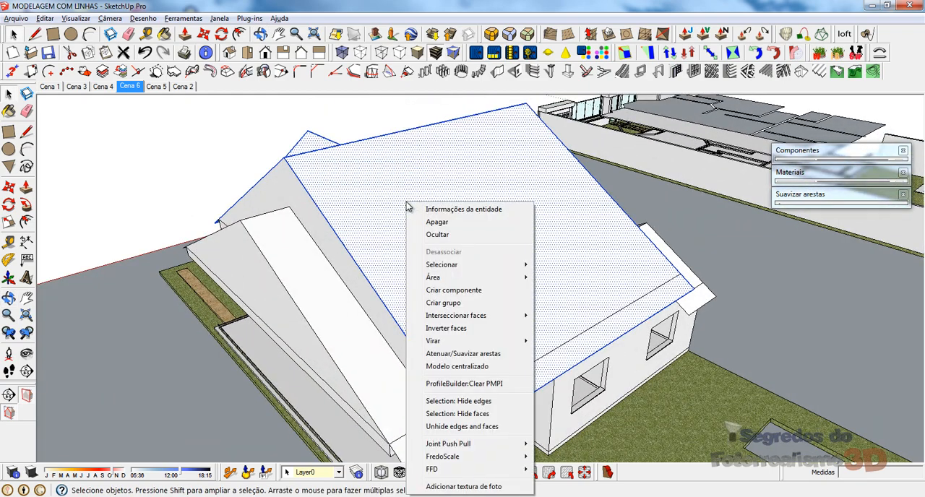
left_click(438, 306)
middle_click_drag(438, 306, 490, 193)
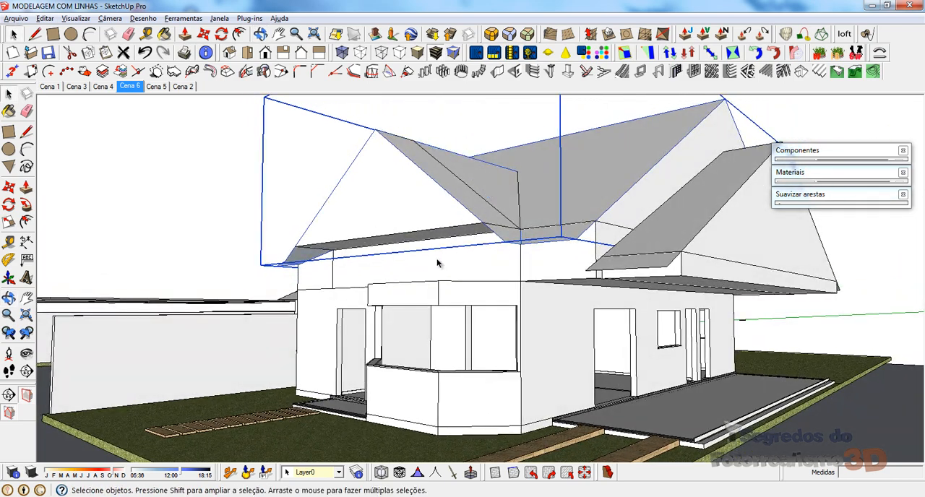
Step: Push the bay gable's triangular front face back 1,05 m under the grouped roof slopes
left_click(411, 233)
left_click(389, 211)
key("p")
left_click(391, 214)
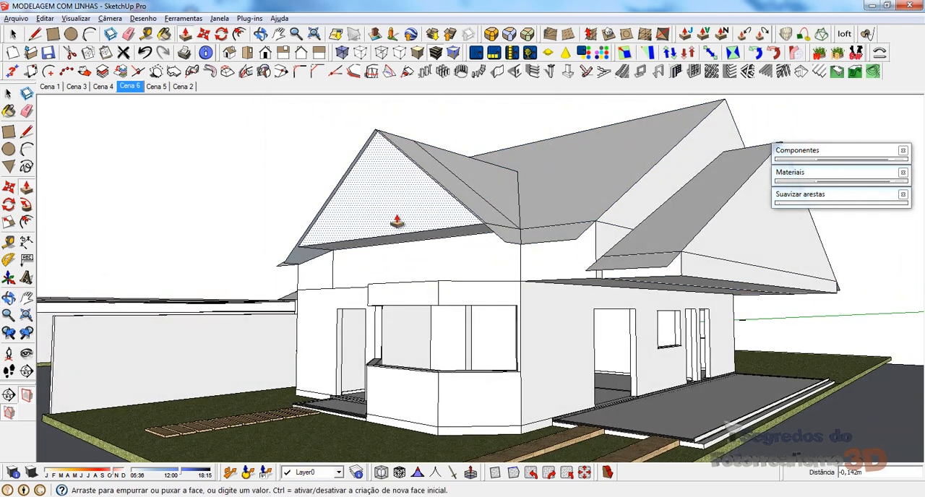
left_click(490, 281)
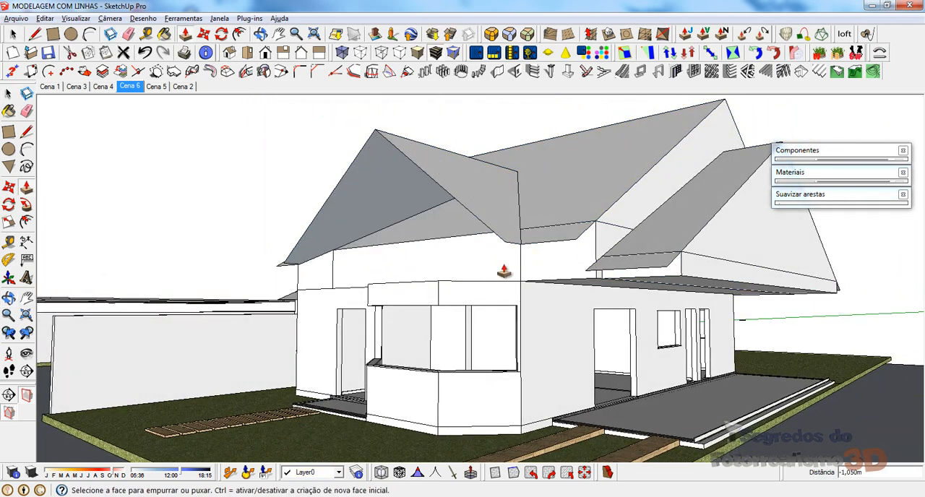
middle_click_drag(506, 268, 439, 277)
scroll(659, 270, "up", 3)
key("l")
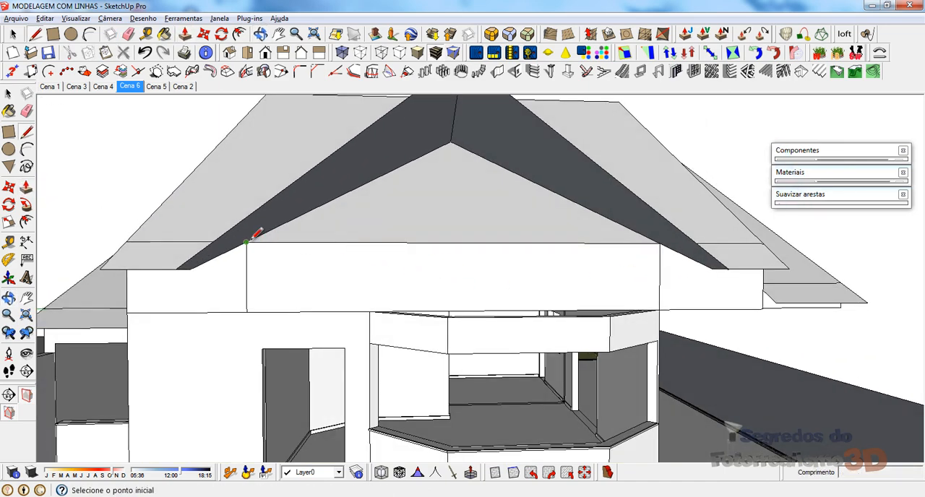
left_click(246, 243)
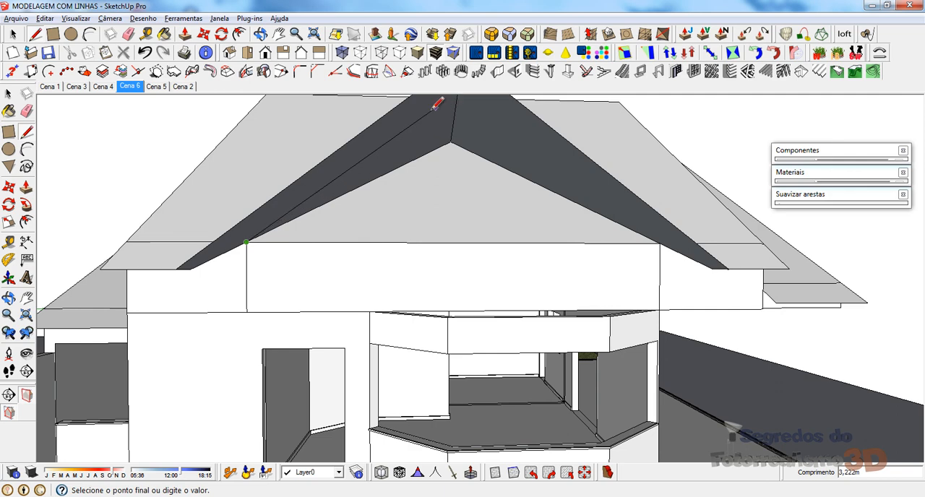
key("space")
Step: Draw a vertical line about 2,96 m long from the midpoint of the bay wall's top edge, passing above the gable ridge
middle_click_drag(455, 215, 441, 241)
key("l")
left_click(378, 251)
scroll(442, 163, "down", 2)
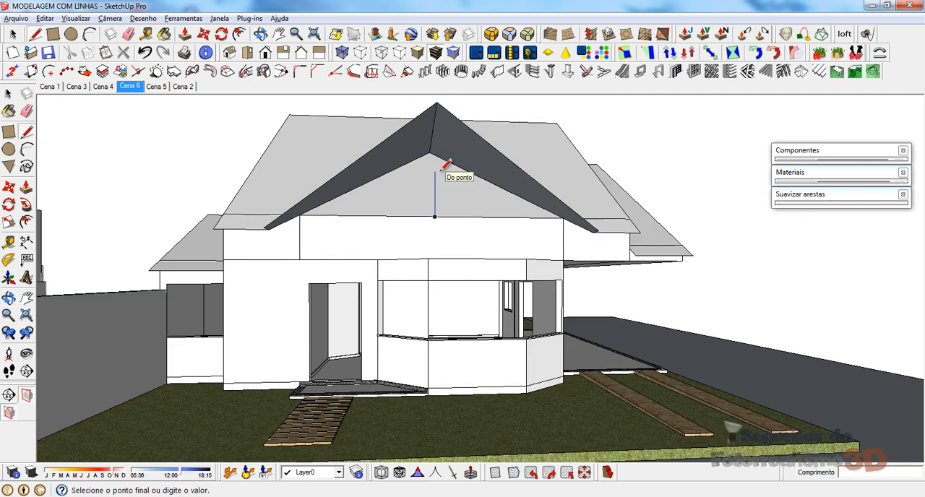
scroll(442, 165, "down", 2)
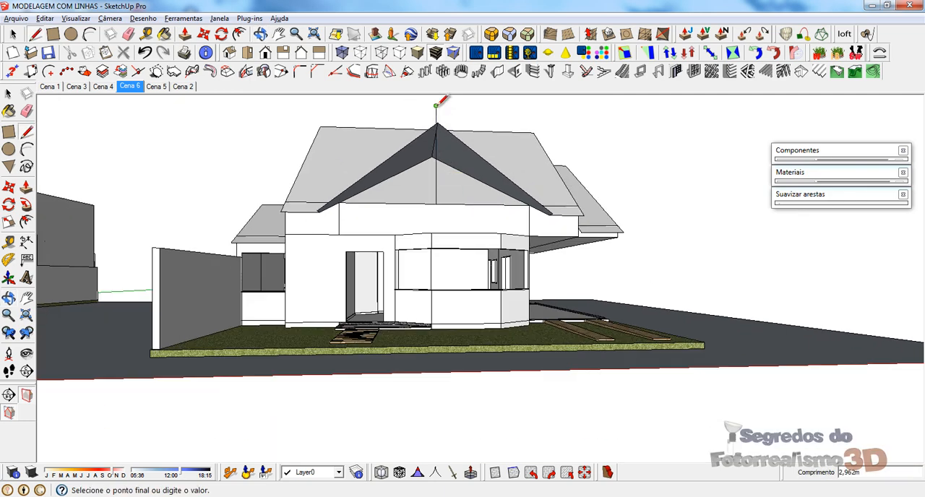
left_click(437, 104)
Step: Draw sloping lines joining the vertical line's ridge intersection to both upper wall corners, closing the gable end face
scroll(439, 109, "up", 3)
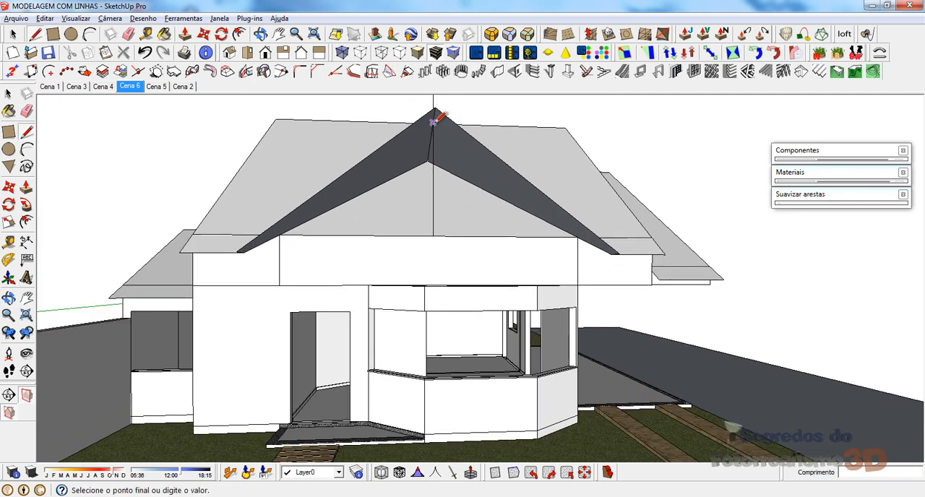
left_click(281, 233)
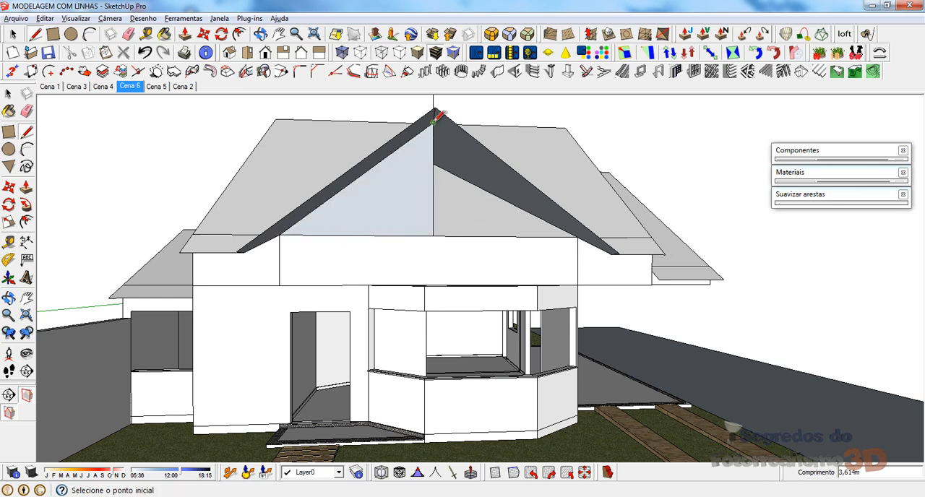
left_click(577, 235)
Step: Erase the vertical construction line inside the gable face and its leftover part above the ridge
mouse_move(584, 232)
middle_mouse_down()
mouse_move(443, 256)
mouse_move(436, 246)
middle_mouse_up()
key("e")
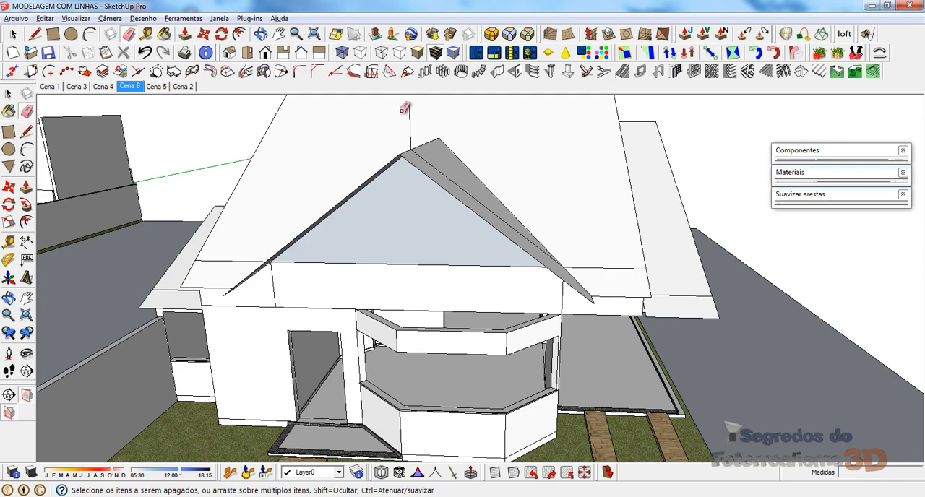
left_click(409, 113)
Step: Reverse the new gable end face so its front side points outward
mouse_move(434, 205)
middle_mouse_down()
mouse_move(402, 214)
mouse_move(399, 189)
middle_mouse_up()
scroll(399, 188, "up", 3)
key("space")
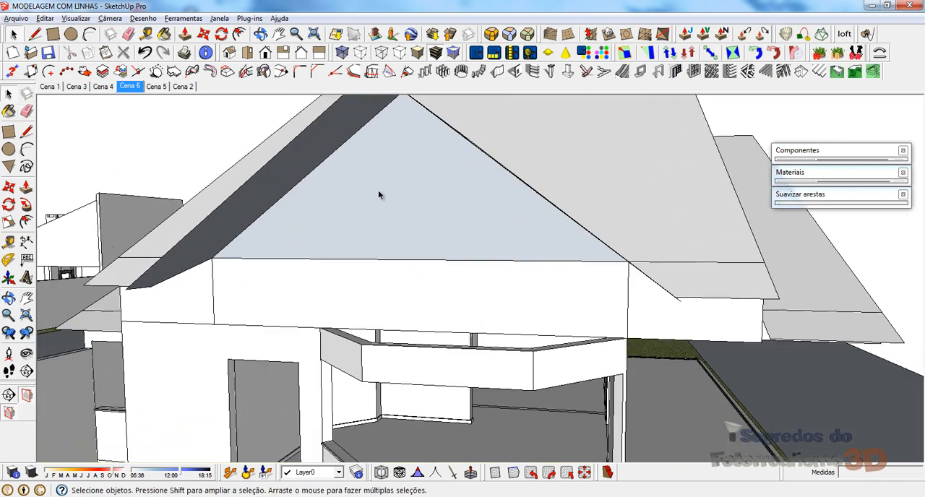
right_click(379, 195)
left_click(391, 322)
Step: Try to group the triangular bay gable face together with its edges
middle_click_drag(423, 229, 392, 169)
left_click(392, 169)
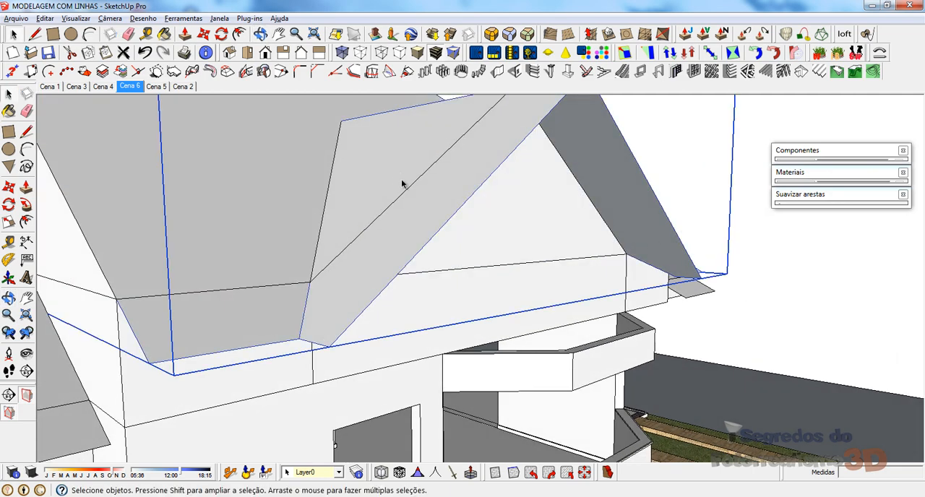
scroll(547, 227, "down", 4)
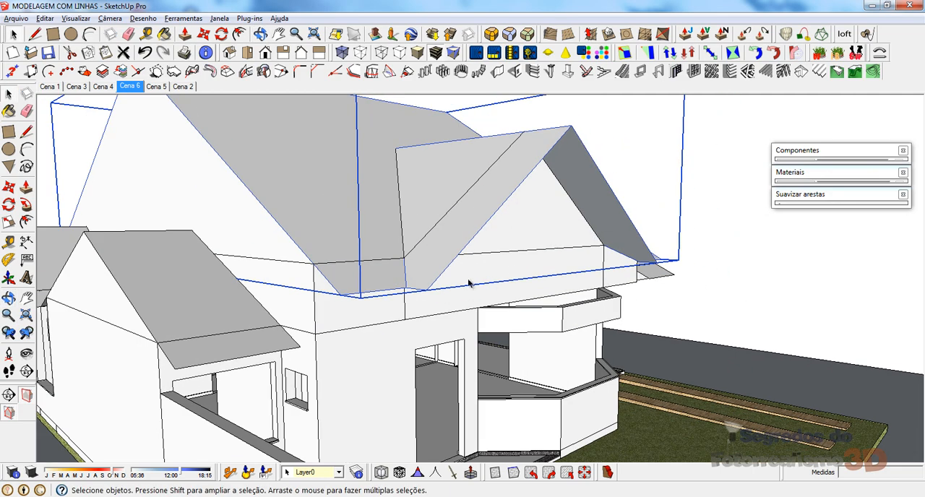
left_click(521, 224)
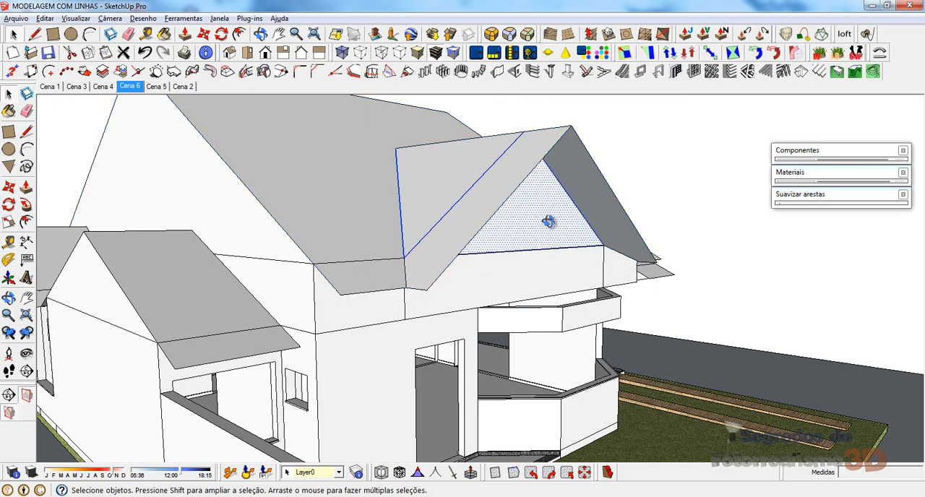
middle_click_drag(548, 222, 316, 238)
right_click(334, 226)
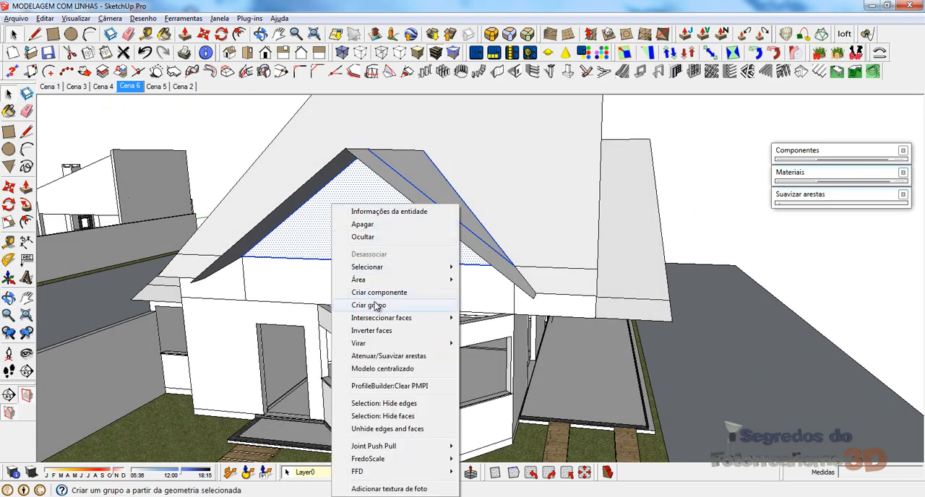
left_click(368, 305)
middle_click_drag(397, 217, 366, 215)
Step: Select the triangular bay gable face and the main roof's gable end faces, and make them one group
left_click(529, 186)
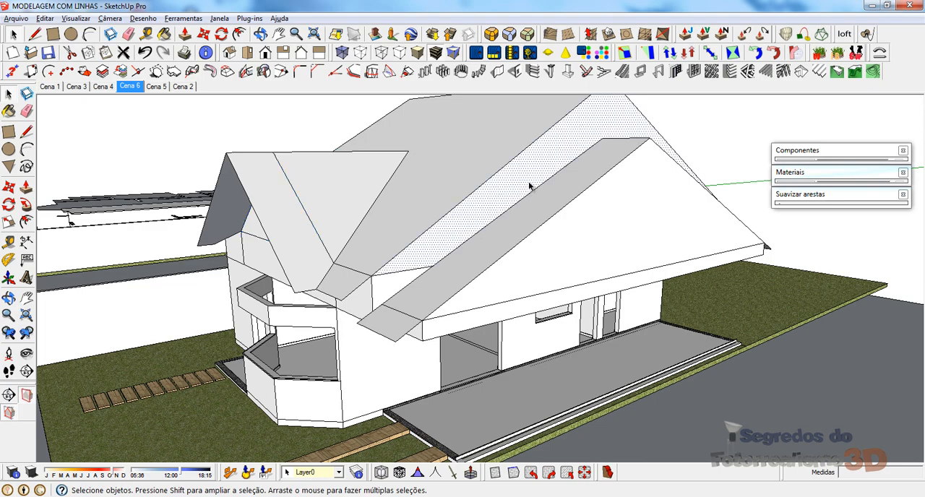
middle_click_drag(451, 202, 423, 238)
left_click(336, 228)
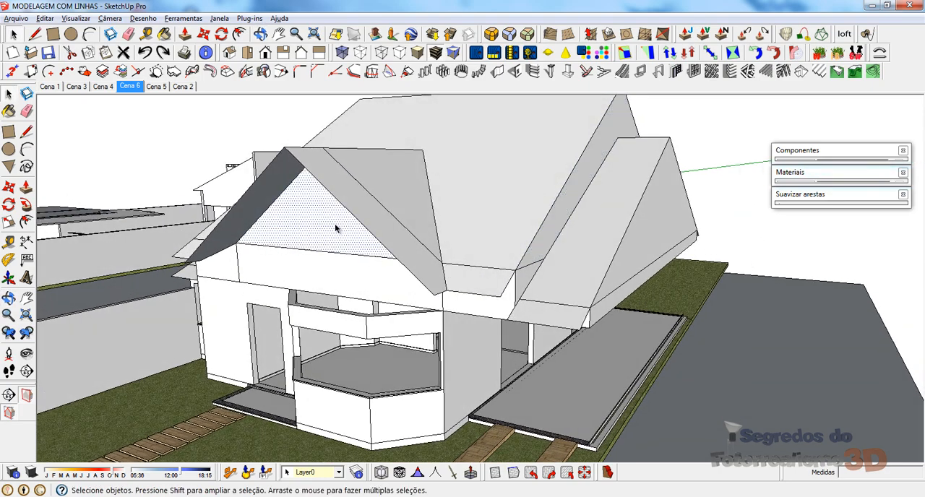
middle_click_drag(483, 229, 530, 232)
left_click(550, 191)
left_click(358, 181)
right_click(343, 164)
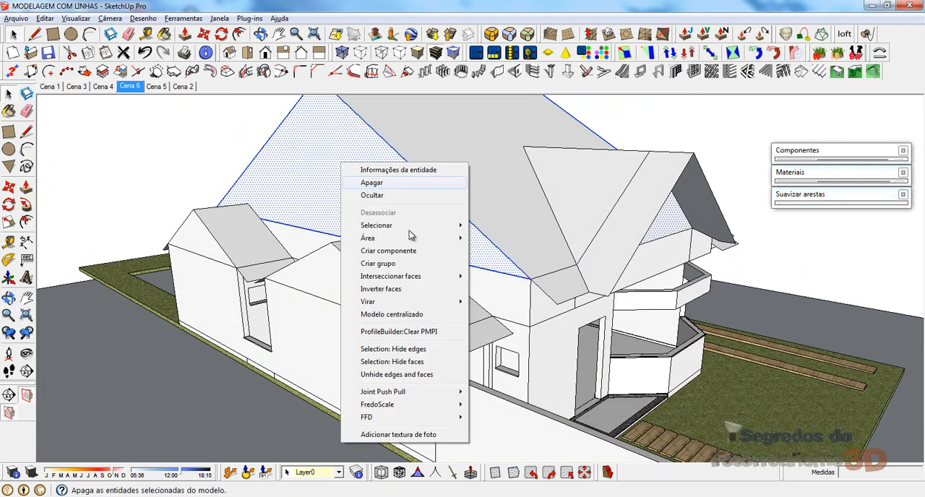
left_click(396, 267)
Step: Draw a line about 4,11 m long along the wall between the bay's two inner corners, closing a face over the bay
middle_click_drag(520, 209, 321, 213)
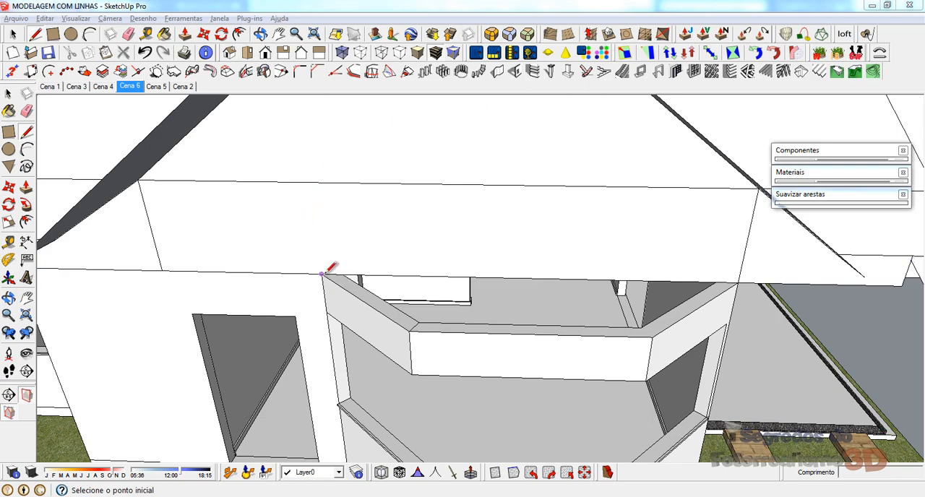
middle_click_drag(350, 304, 393, 334)
left_click(337, 293)
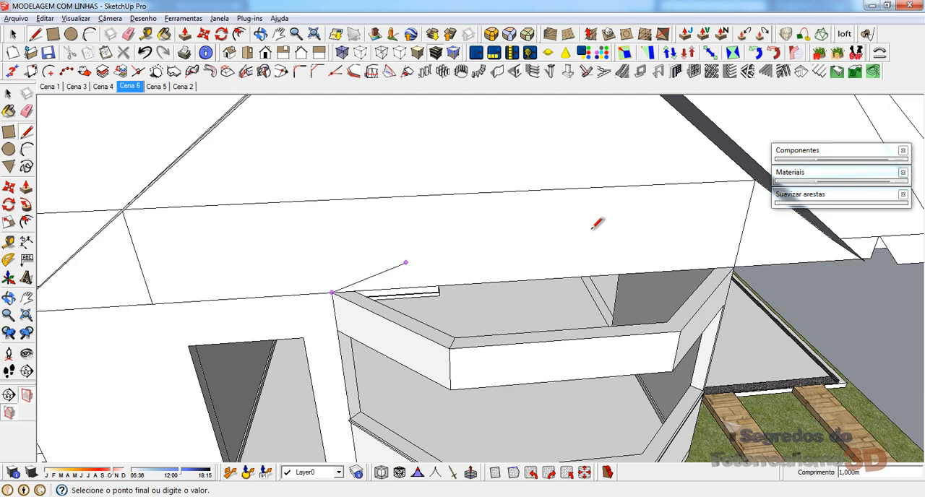
left_click(734, 268)
left_click(327, 292)
middle_click_drag(339, 298, 384, 326)
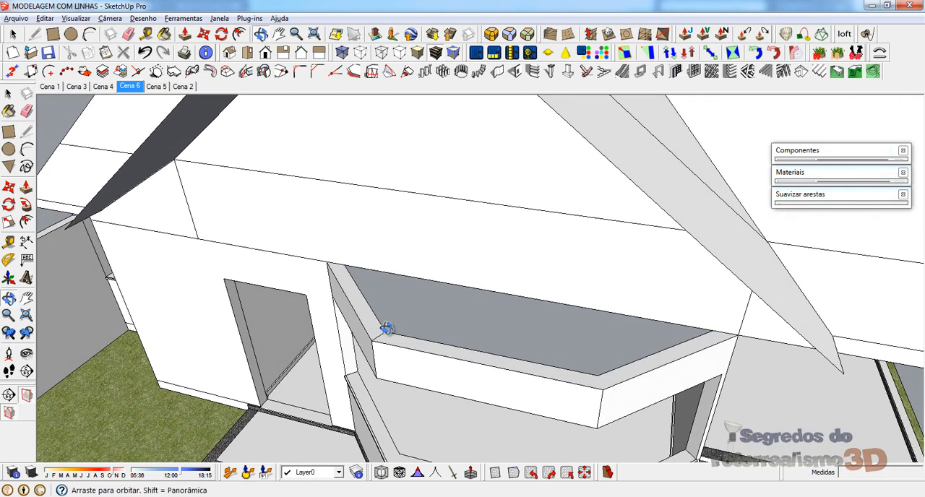
Step: Offset the three outer top edges of the bay outward by 0,3 m
key("space")
left_click(369, 310)
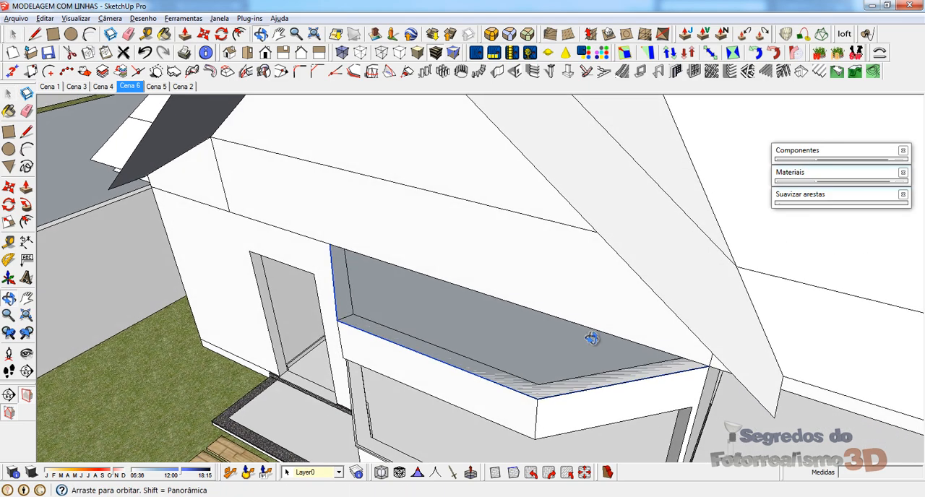
key("space")
key("f")
left_click(394, 354)
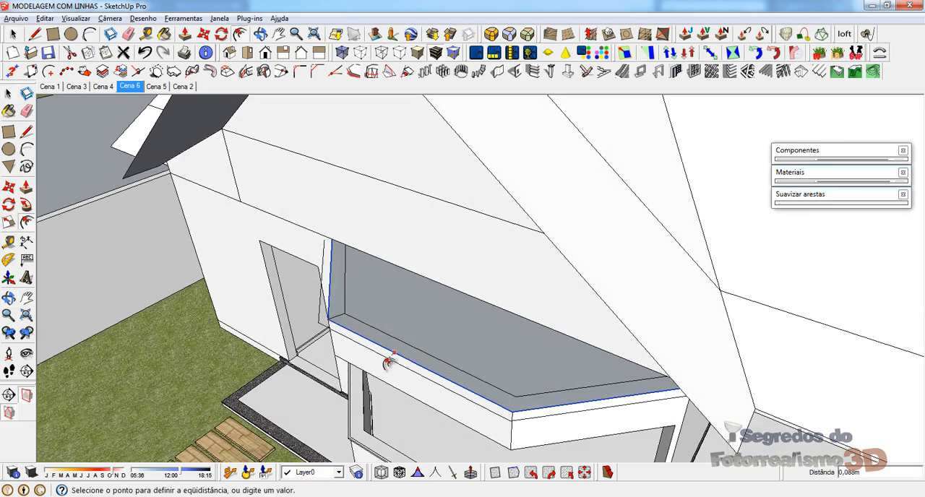
left_click(379, 369)
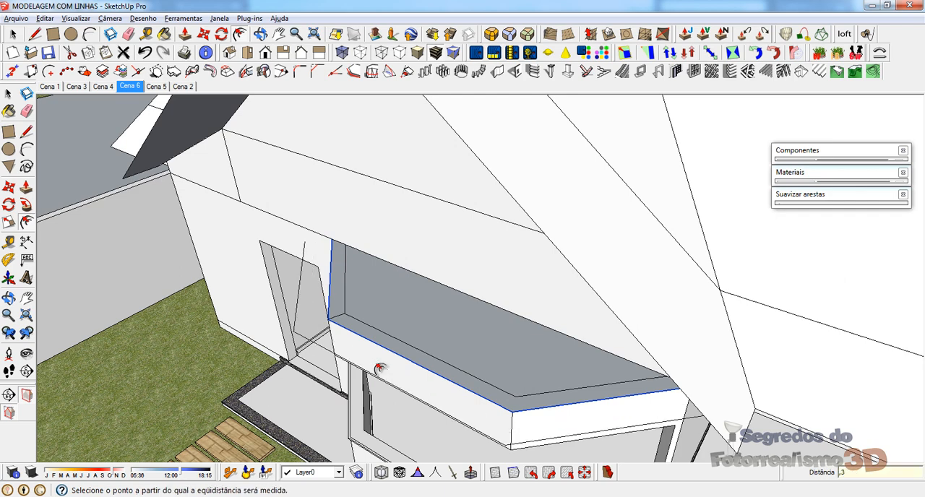
Step: Extend the door-side end of the offset outline with a straight line to the house wall's edge
scroll(318, 260, "up", 5)
key("l")
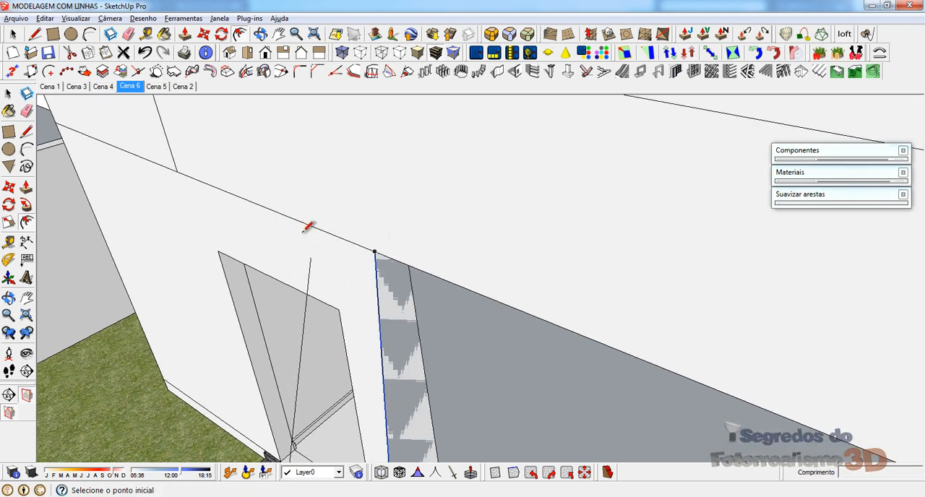
left_click(311, 258)
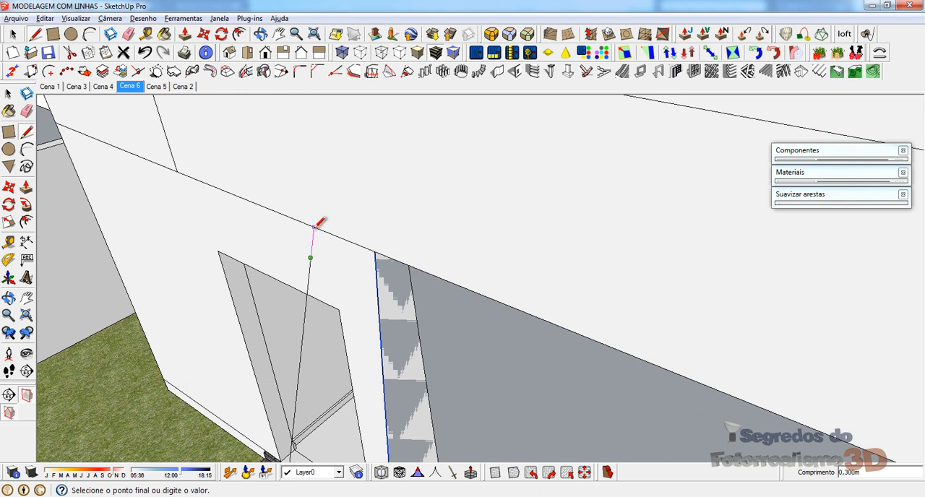
left_click(315, 227)
scroll(307, 197, "down", 1)
key("Escape")
scroll(303, 195, "down", 4)
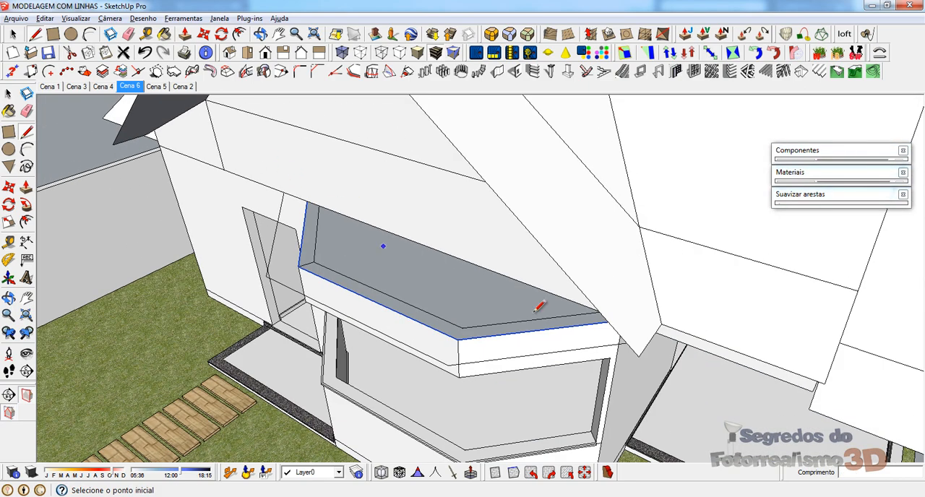
Step: Extend the outline's opposite end to the wall's edge, closing the eave face around the bay
middle_click_drag(535, 311, 615, 306)
scroll(651, 289, "up", 5)
left_click(637, 268)
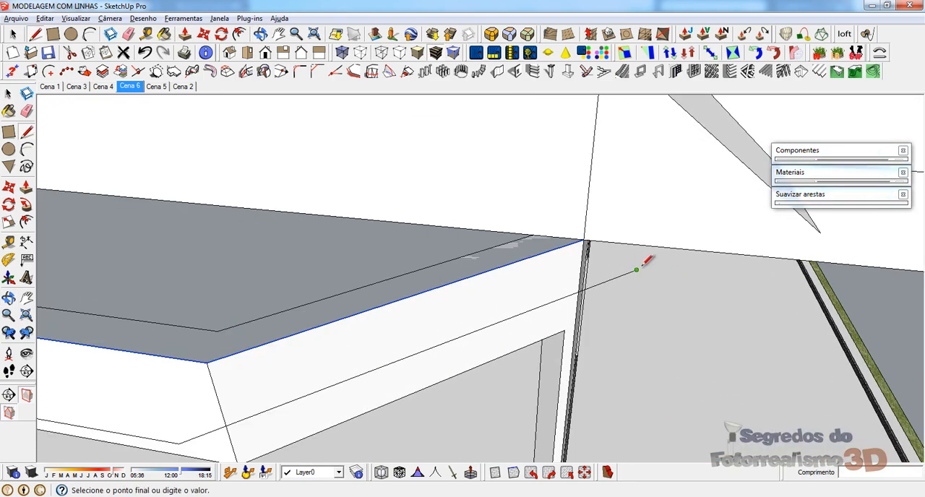
left_click(690, 249)
left_click(584, 240)
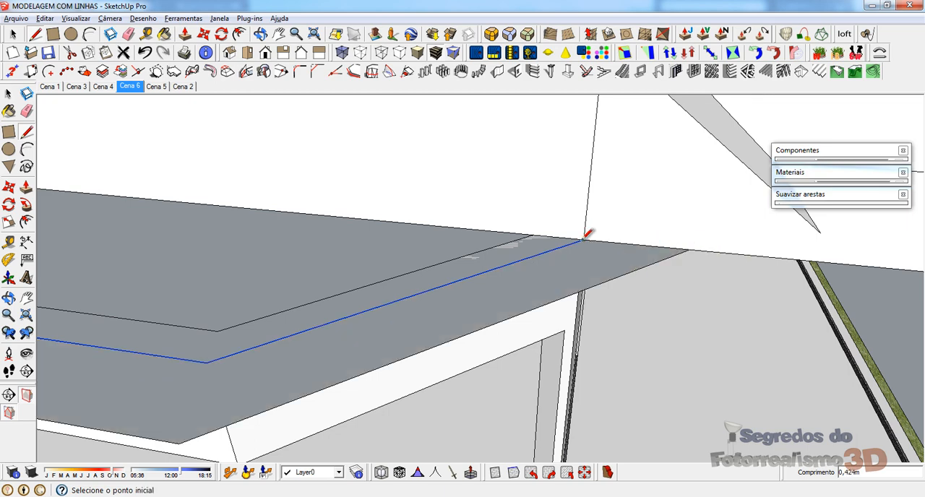
Step: Draw diagonal lines from both outer eave corners through the bay's corners back to the wall's edge
scroll(586, 237, "down", 6)
mouse_move(266, 342)
middle_mouse_down()
mouse_move(359, 337)
mouse_move(265, 120)
mouse_move(282, 185)
mouse_move(387, 291)
mouse_move(412, 303)
mouse_move(376, 331)
mouse_move(294, 238)
mouse_move(225, 248)
mouse_move(256, 269)
mouse_move(289, 314)
mouse_move(316, 296)
middle_mouse_up()
scroll(307, 316, "up", 2)
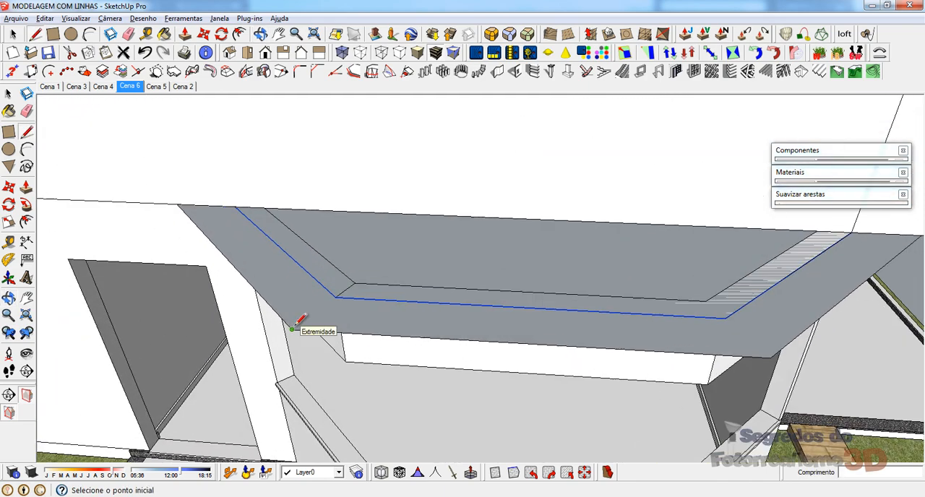
left_click(292, 330)
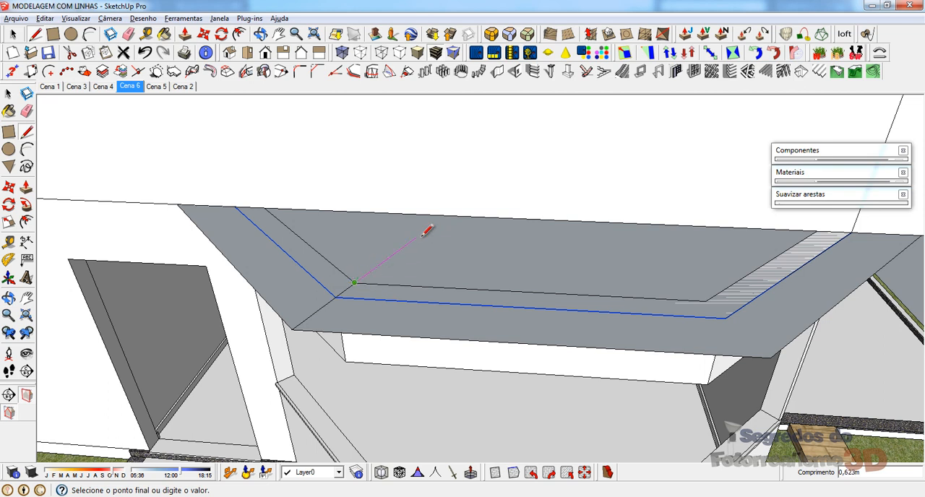
left_click(446, 215)
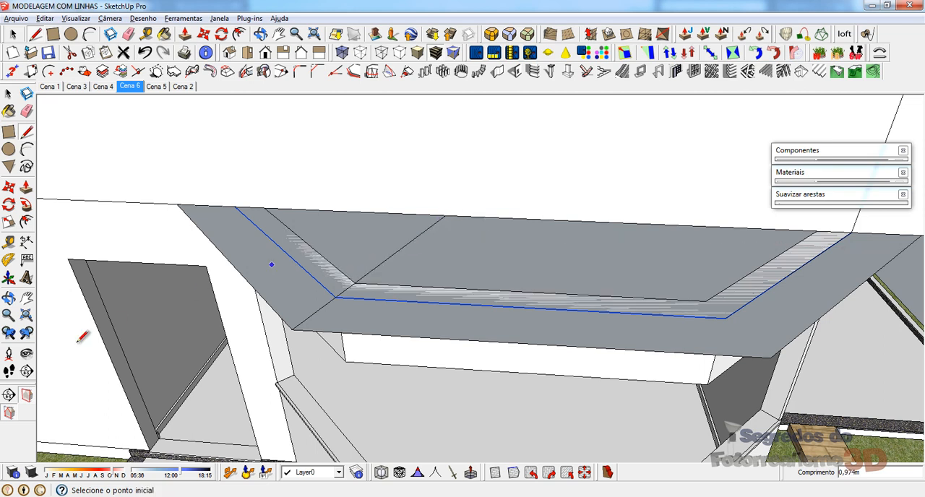
left_click(770, 357)
left_click(726, 318)
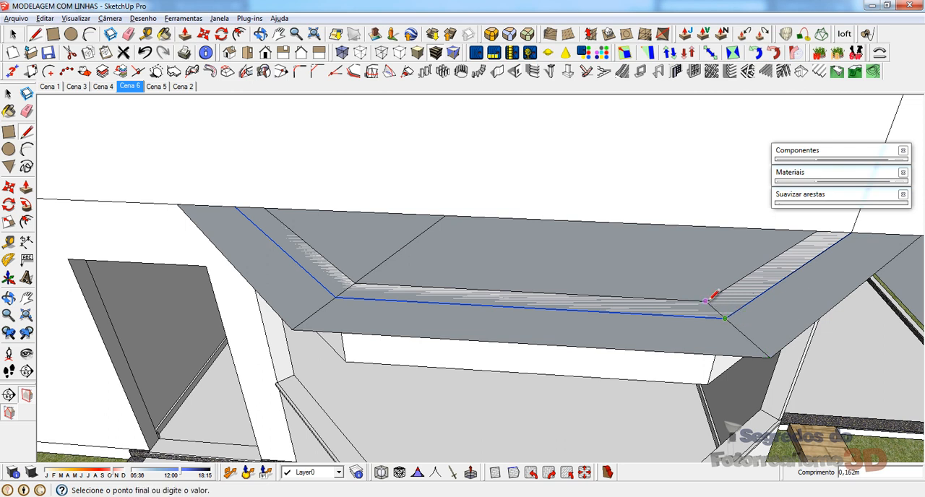
left_click(620, 223)
Step: Draw two vertical lines about 0,95 m long from where the diagonals meet the wall up to the wall's top edge
scroll(331, 439, "down", 4)
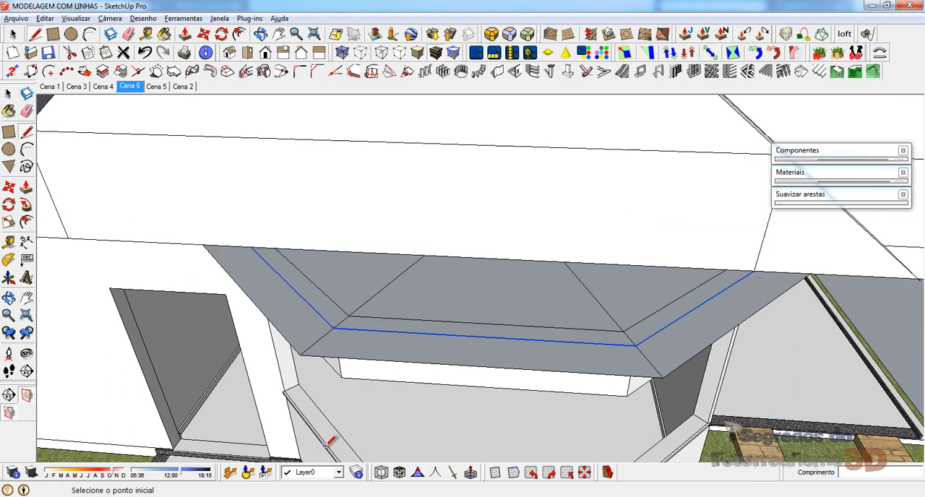
middle_click_drag(337, 366, 383, 273)
scroll(394, 311, "up", 3)
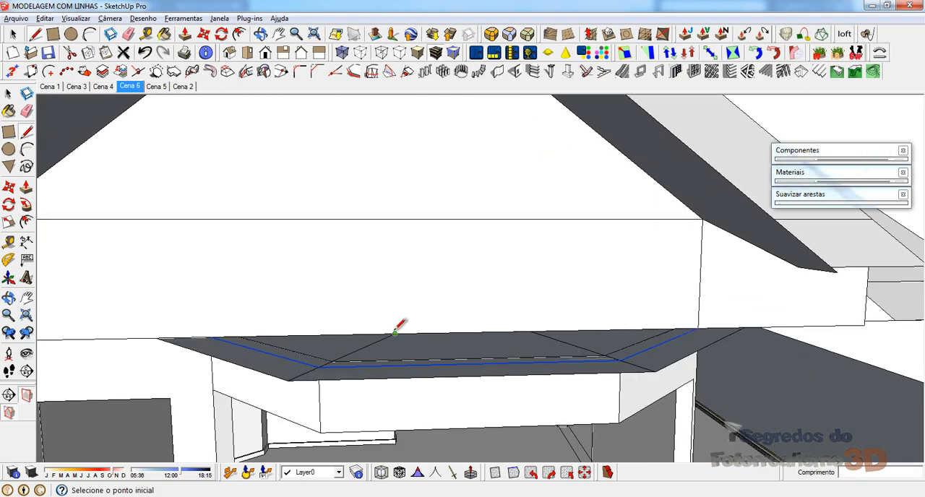
left_click(394, 219)
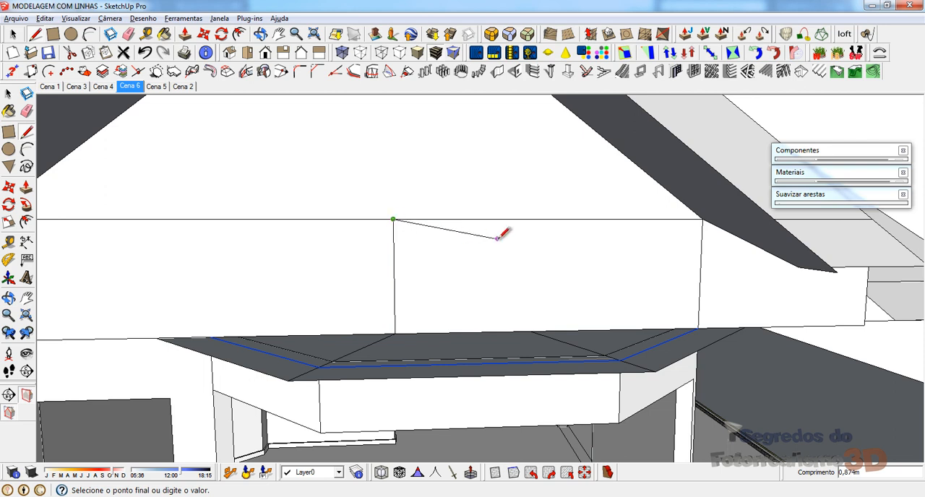
key("Escape")
left_click(531, 331)
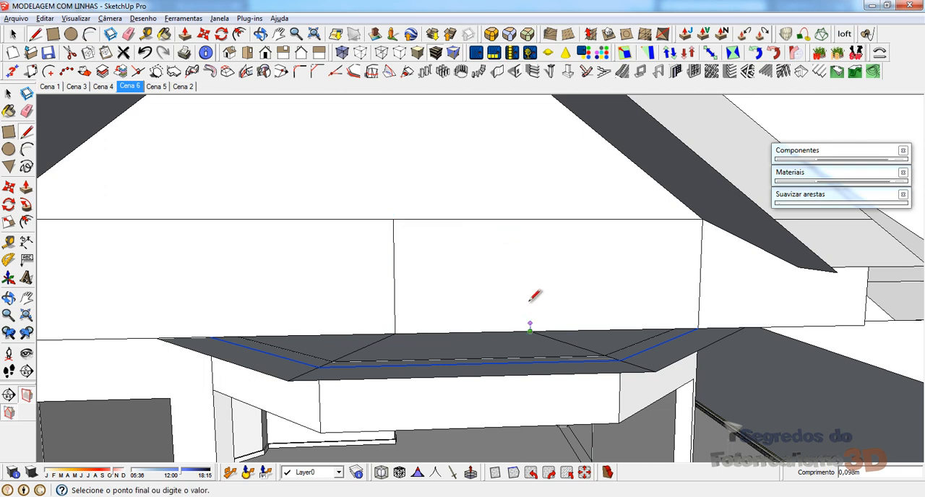
left_click(531, 219)
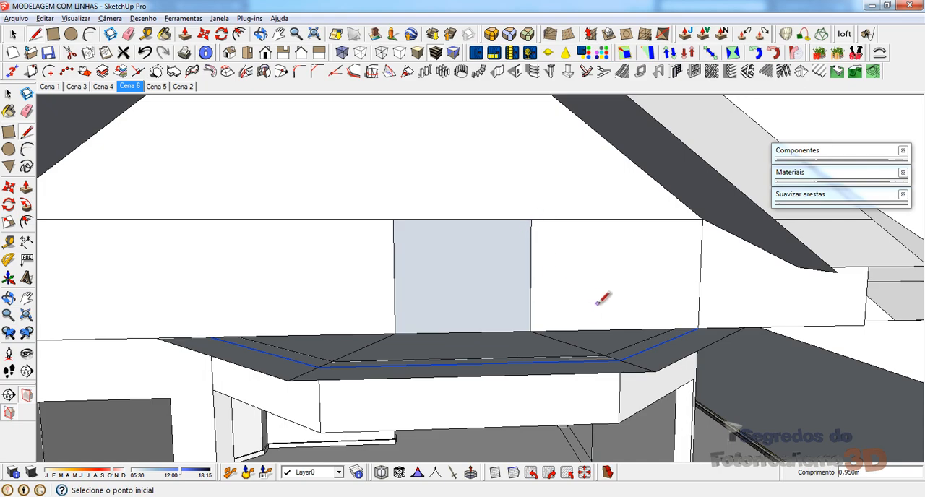
Step: Draw lines from the top of the vertical farther from the door to the eave's wall end and to the nearby outer eave corner
mouse_move(602, 299)
middle_mouse_down()
mouse_move(463, 332)
mouse_move(413, 330)
mouse_move(265, 240)
middle_mouse_up()
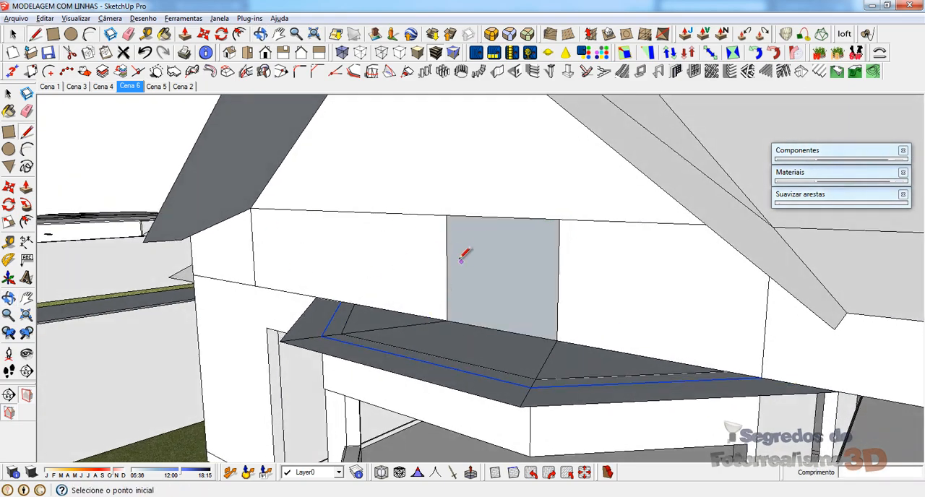
scroll(374, 230, "down", 3)
mouse_move(333, 225)
middle_mouse_down()
mouse_move(568, 212)
mouse_move(532, 217)
middle_mouse_up()
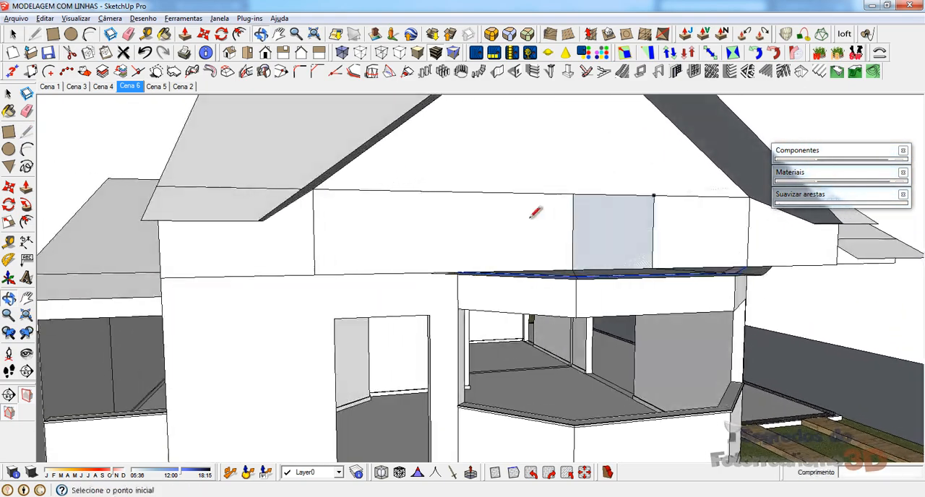
mouse_move(447, 253)
middle_mouse_down()
mouse_move(549, 238)
mouse_move(465, 231)
mouse_move(548, 233)
mouse_move(637, 310)
mouse_move(499, 228)
middle_mouse_up()
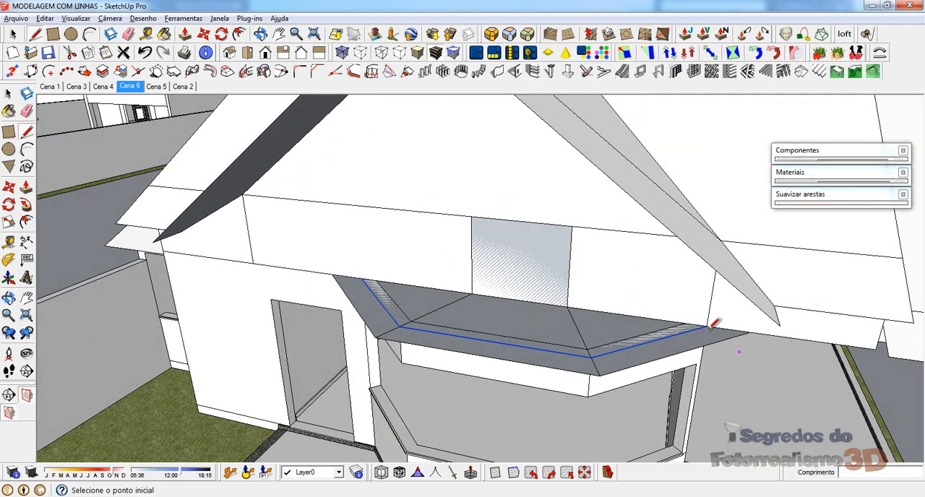
left_click(572, 226)
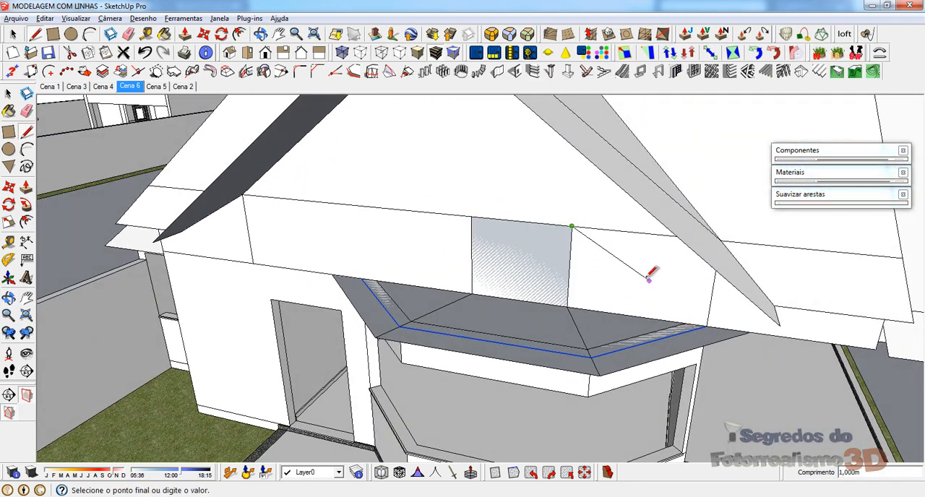
left_click(750, 332)
left_click(572, 226)
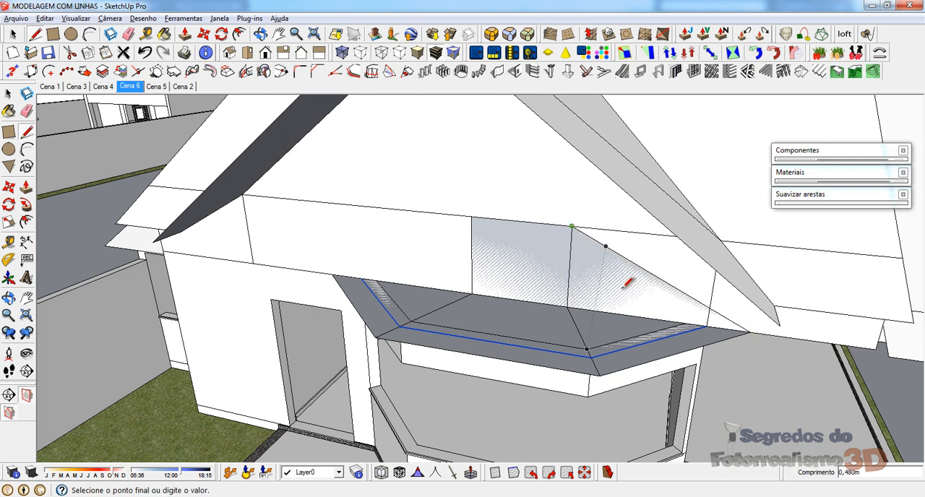
left_click(600, 374)
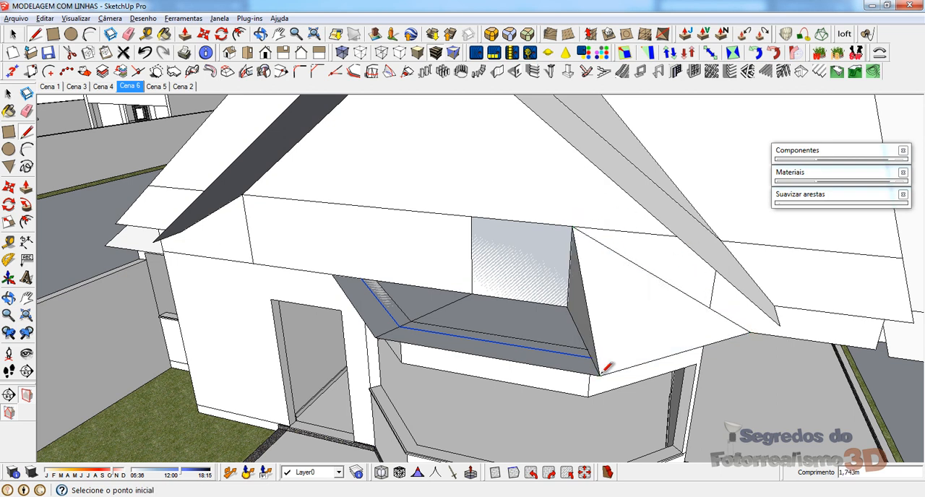
Step: Draw lines from the door-side vertical's top to its outer eave corner and wall end, closing the remaining roof slopes
left_click(472, 215)
left_click(381, 333)
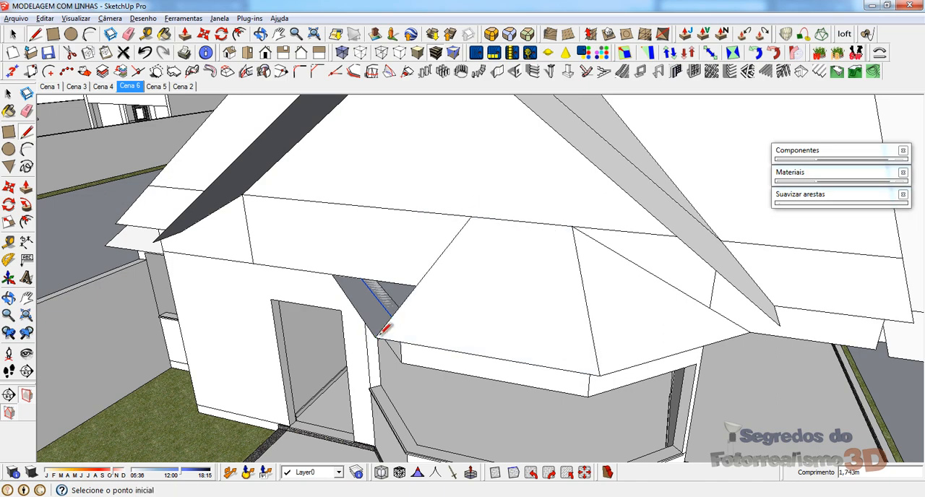
mouse_move(383, 329)
middle_mouse_down()
mouse_move(506, 310)
mouse_move(248, 324)
middle_mouse_up()
left_click(325, 310)
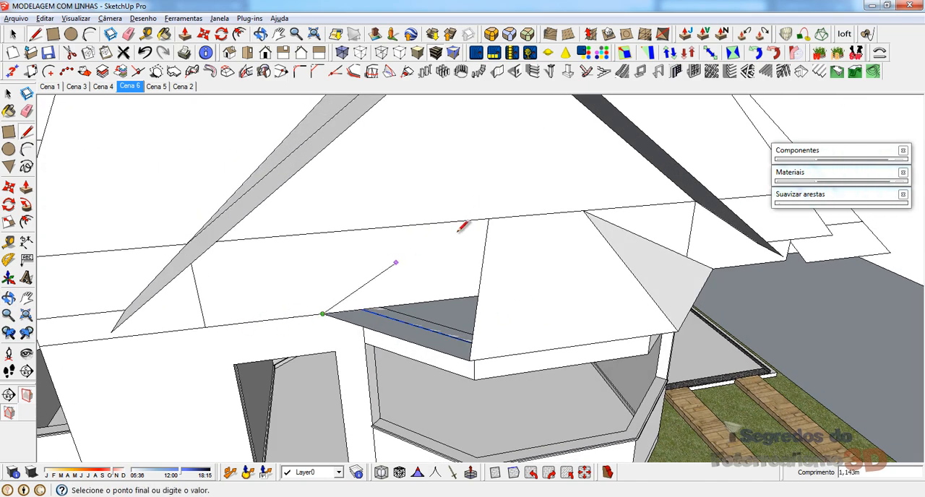
left_click(488, 221)
Step: Hide the three sloped faces of the bay roof
middle_click_drag(488, 223, 471, 333)
scroll(540, 309, "up", 3)
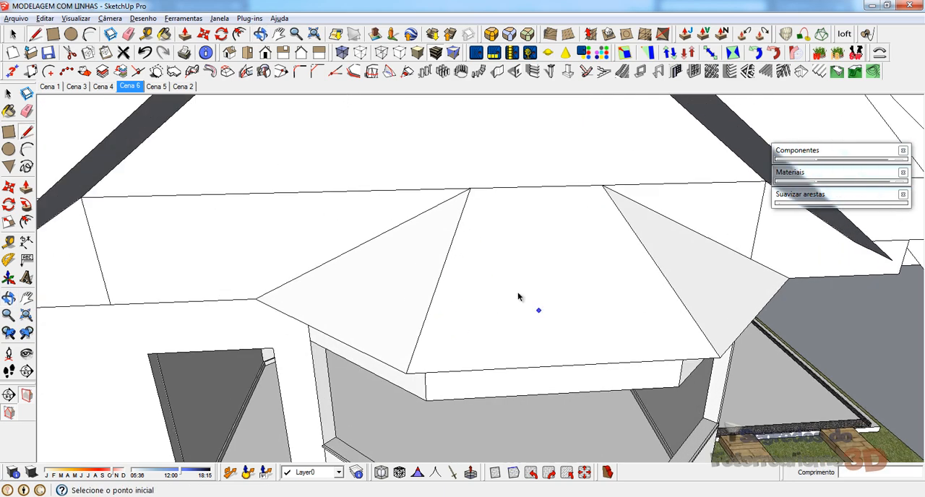
key("space")
left_click(516, 295)
left_click(406, 283, "shift")
left_click(681, 263, "shift")
right_click(679, 265)
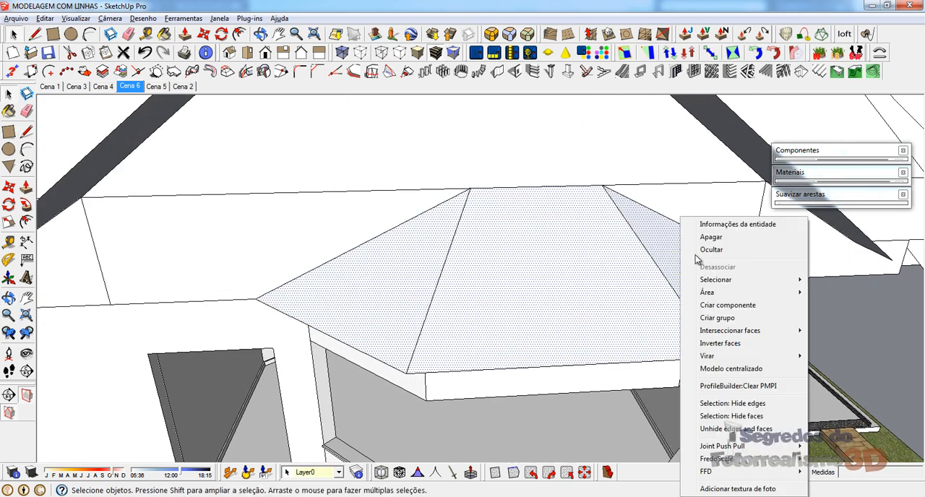
left_click(713, 250)
Step: Erase both hip edges so the triangular faces inside the bay roof are removed
middle_click_drag(441, 320, 397, 313)
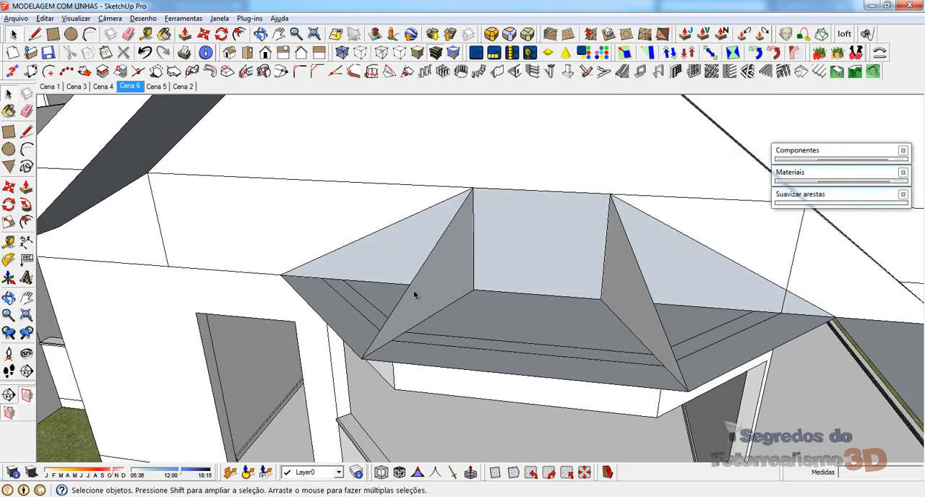
key("e")
left_click(412, 290)
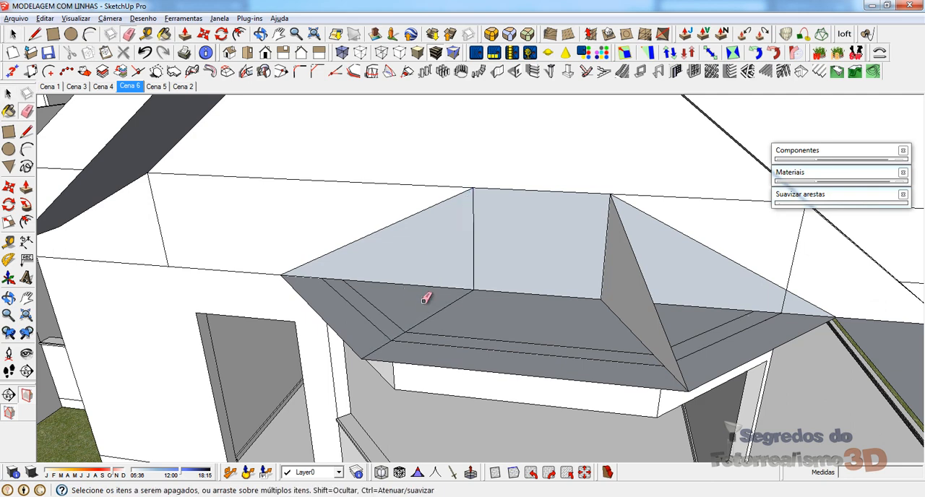
left_click(655, 308)
Step: Erase the two diagonal lines running across the horizontal eave face from the outer corners to the wall
mouse_move(557, 309)
middle_mouse_down()
mouse_move(551, 331)
mouse_move(467, 310)
middle_mouse_up()
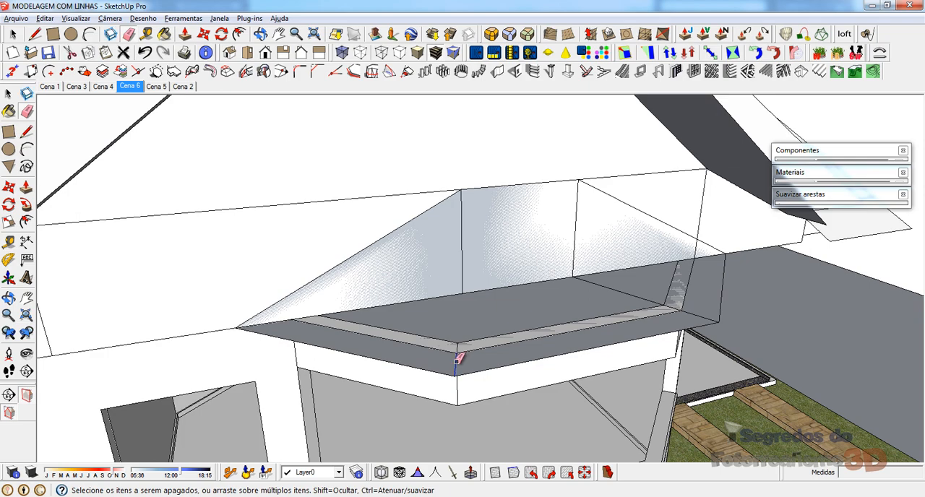
scroll(459, 354, "up", 3)
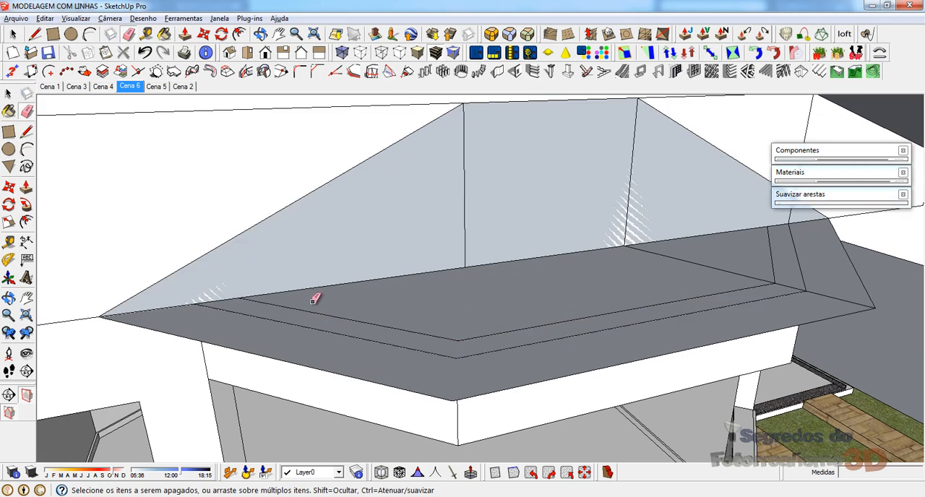
mouse_move(316, 297)
middle_mouse_down()
mouse_move(558, 302)
mouse_move(584, 271)
middle_mouse_up()
scroll(676, 301, "up", 2)
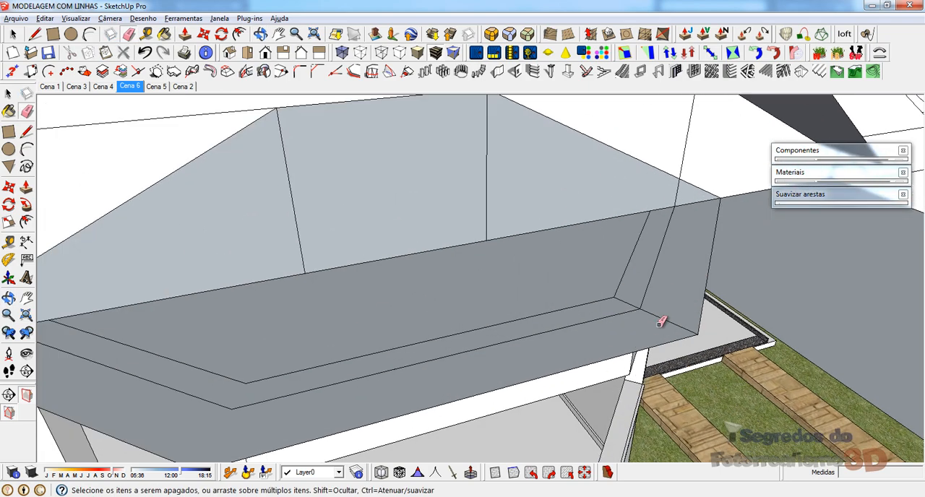
scroll(620, 297, "down", 5)
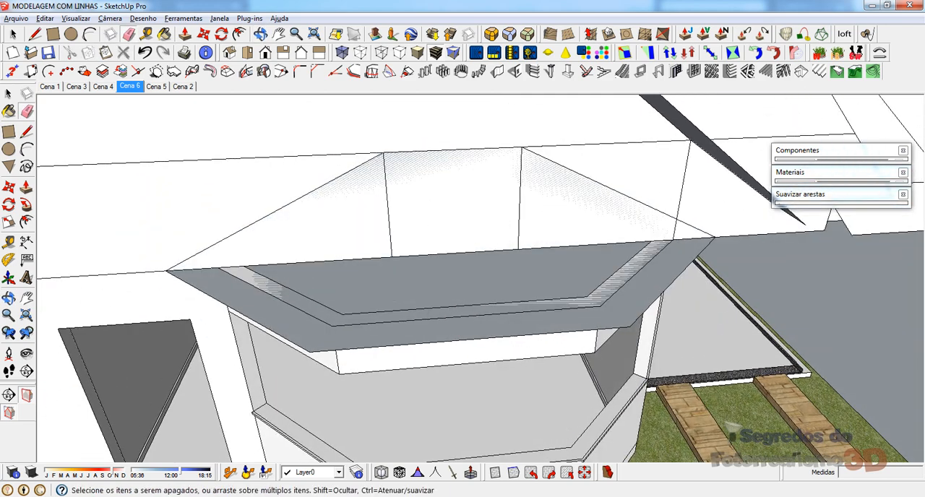
Step: Try to unhide the bay roof's hidden sloped faces
left_click(13, 34)
left_click(44, 19)
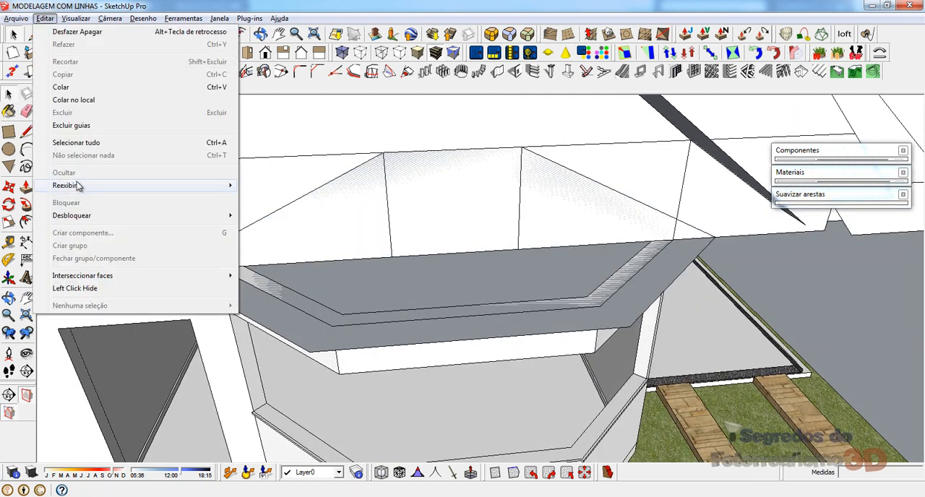
mouse_move(77, 186)
left_click(262, 211)
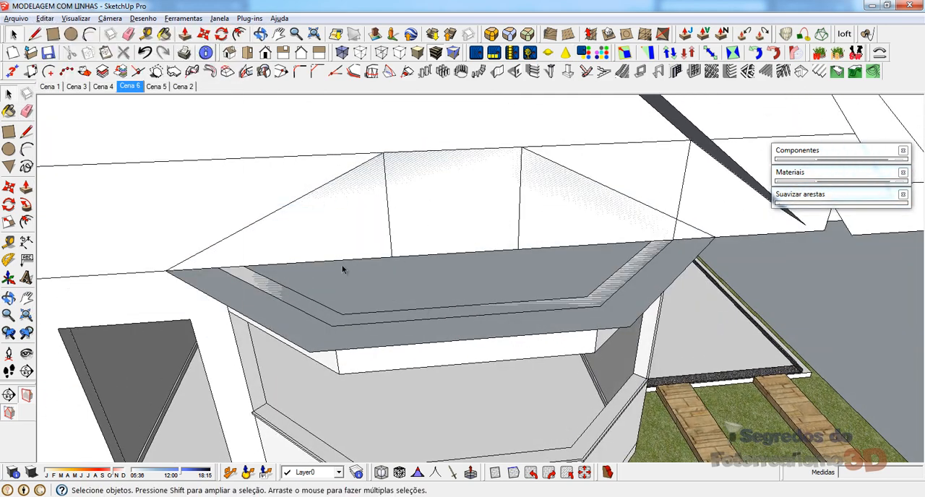
Step: Redraw both hip lines between the outer eave corners and the wall's top edge, rebuilding the three roof slopes
middle_click_drag(315, 255, 322, 262)
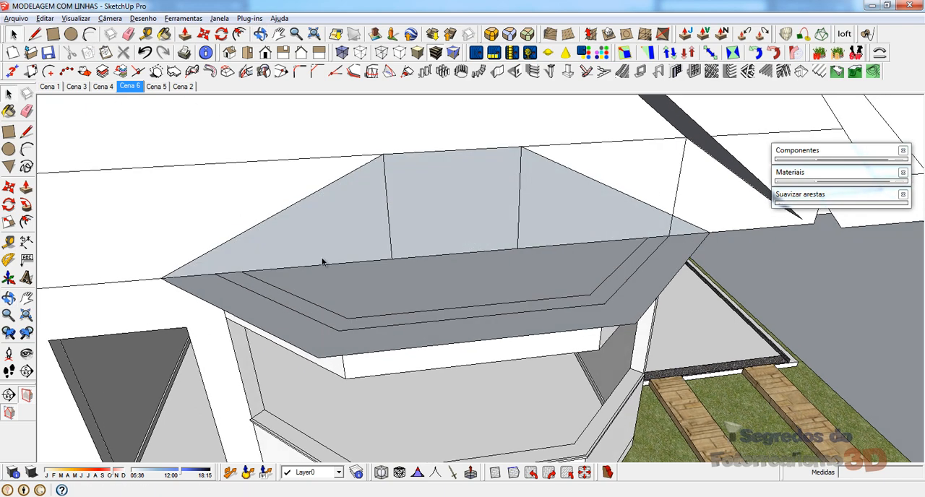
key("l")
left_click(318, 357)
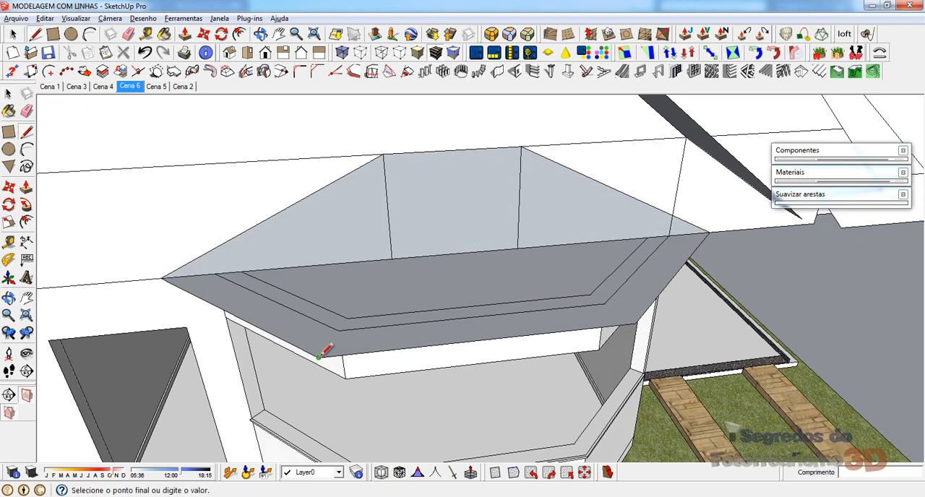
left_click(383, 154)
left_click(520, 147)
left_click(635, 321)
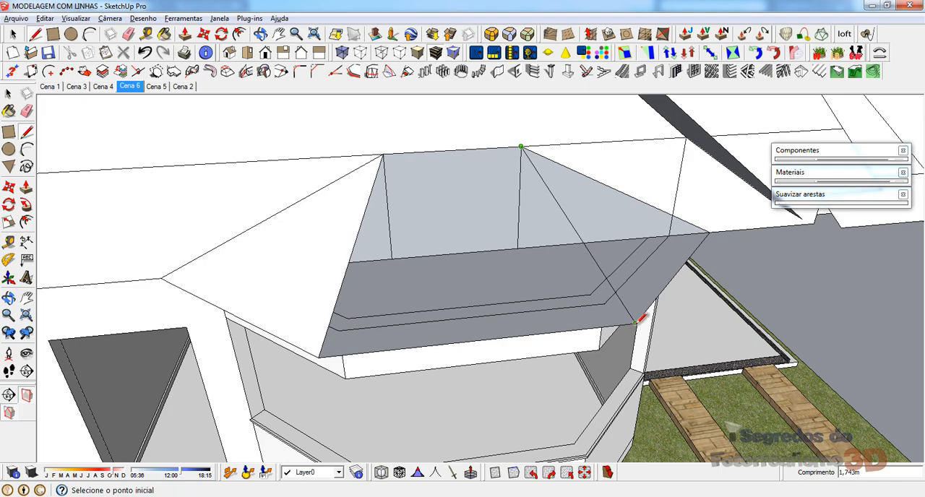
Step: Hide the bay roof's front slope to inspect the inside, and undo the hiding
middle_click_drag(465, 207, 397, 207)
key("space")
right_click(382, 182)
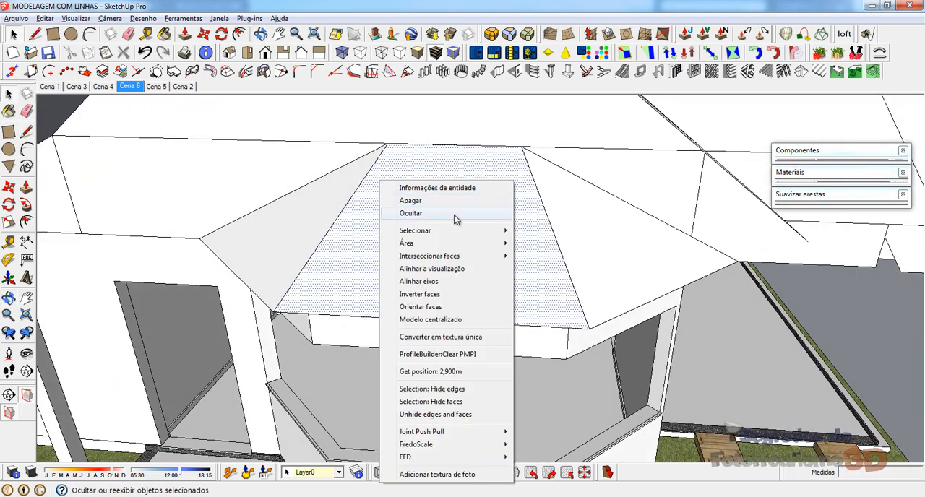
left_click(454, 214)
middle_click_drag(452, 241, 523, 248)
key("space")
key("ctrl+z")
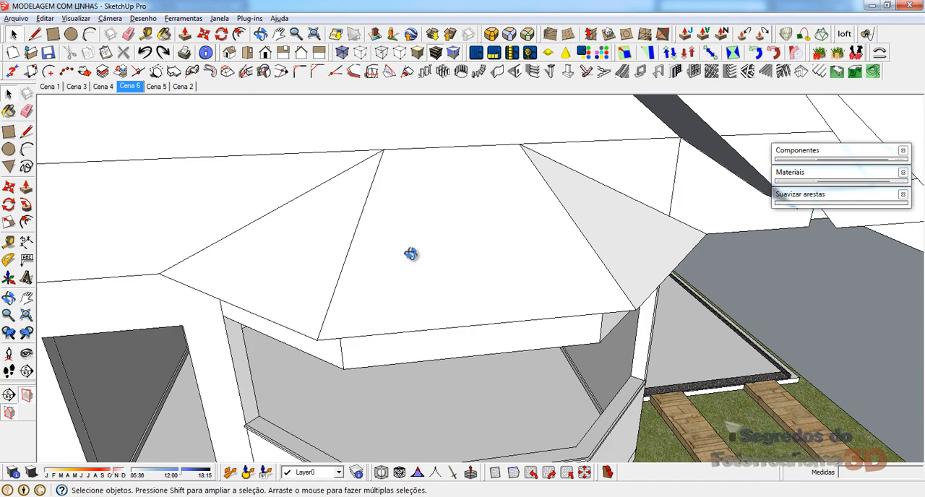
Step: Offset the bay roof's three outer eave edges inward by 0,1 m on the underside of the eave
middle_click_drag(411, 254, 350, 216)
middle_click_drag(324, 188, 301, 91)
scroll(267, 249, "up", 2)
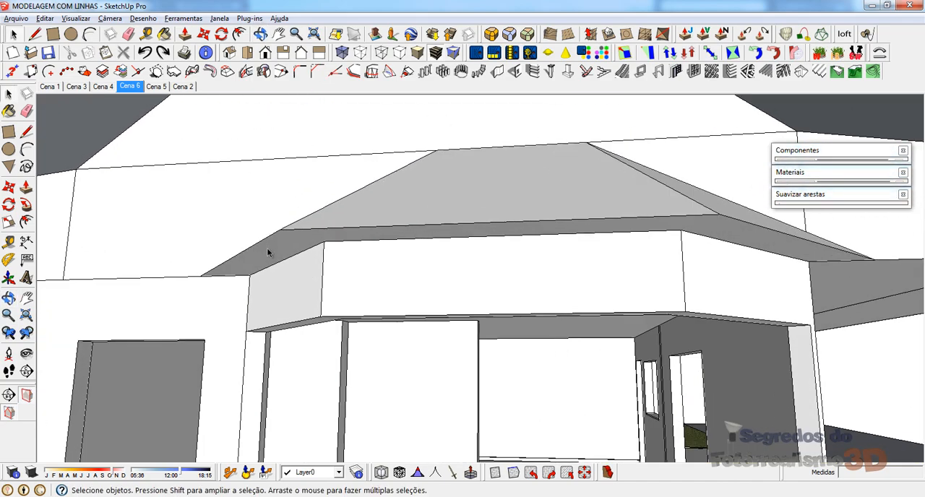
middle_click_drag(267, 249, 108, 254)
key("e")
scroll(108, 254, "down", 2)
middle_click_drag(382, 221, 498, 211)
scroll(355, 166, "up", 3)
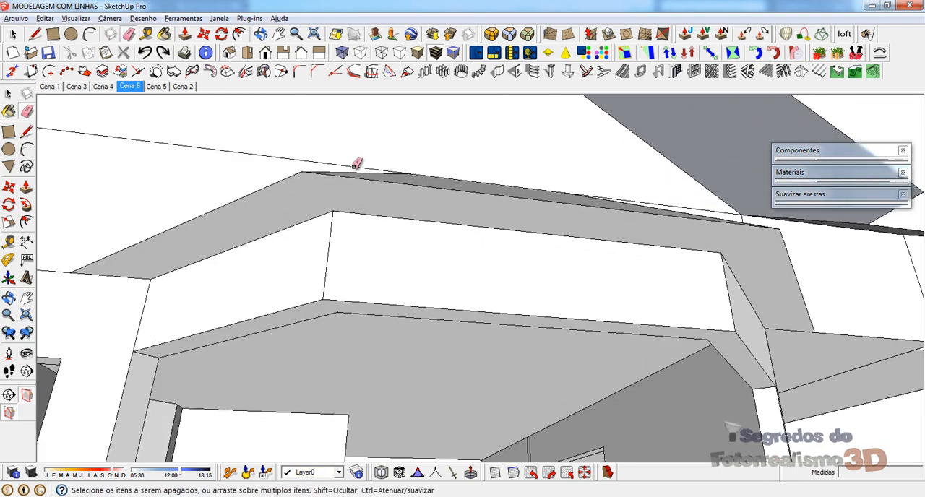
key("space")
left_click(276, 185)
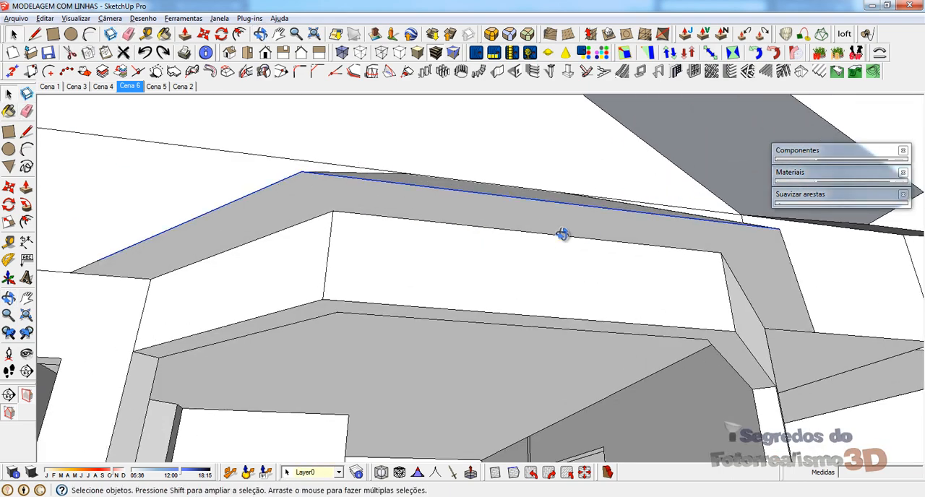
middle_click_drag(557, 233, 434, 208)
key("f")
left_click(348, 195)
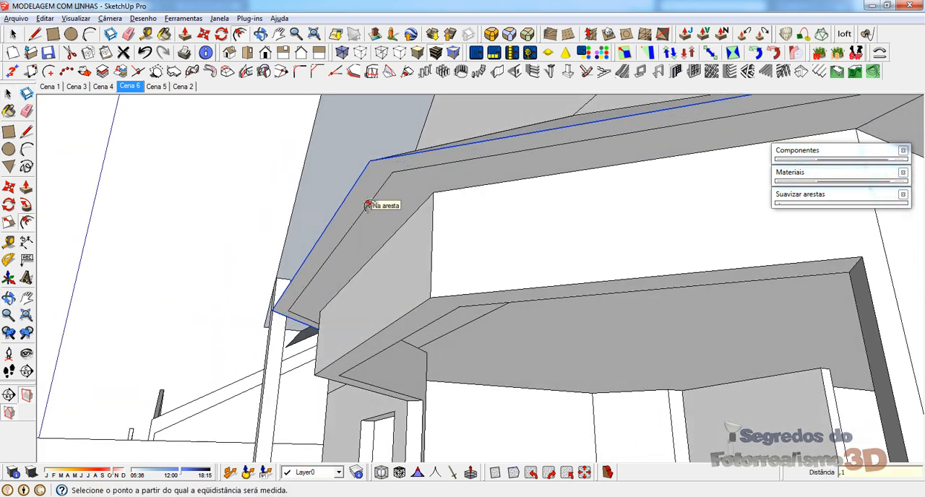
left_click(379, 209)
Step: Extend one end of the eave's offset line about 0,2 m in a straight line to the wall's edge
key("p")
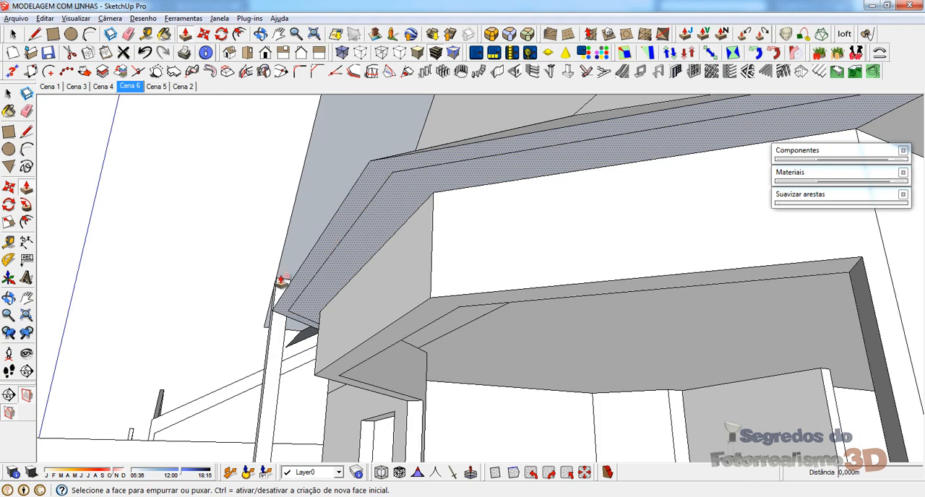
scroll(283, 283, "up", 4)
scroll(149, 324, "down", 3)
scroll(271, 316, "down", 4)
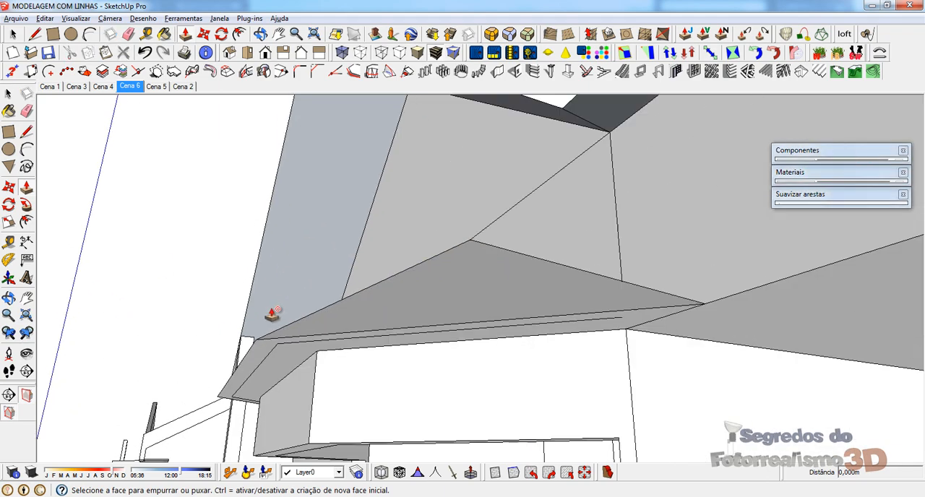
middle_click_drag(560, 338, 554, 273)
scroll(571, 275, "up", 2)
scroll(571, 274, "up", 1)
key("l")
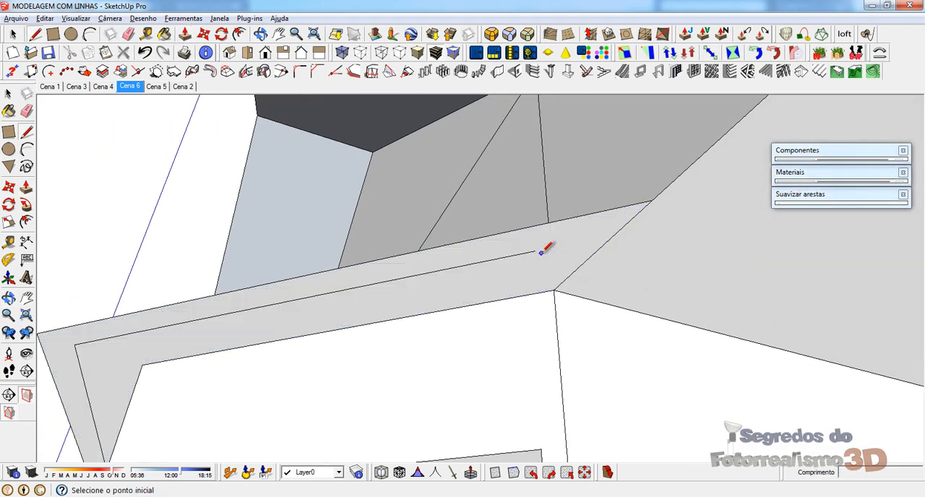
left_click(534, 251)
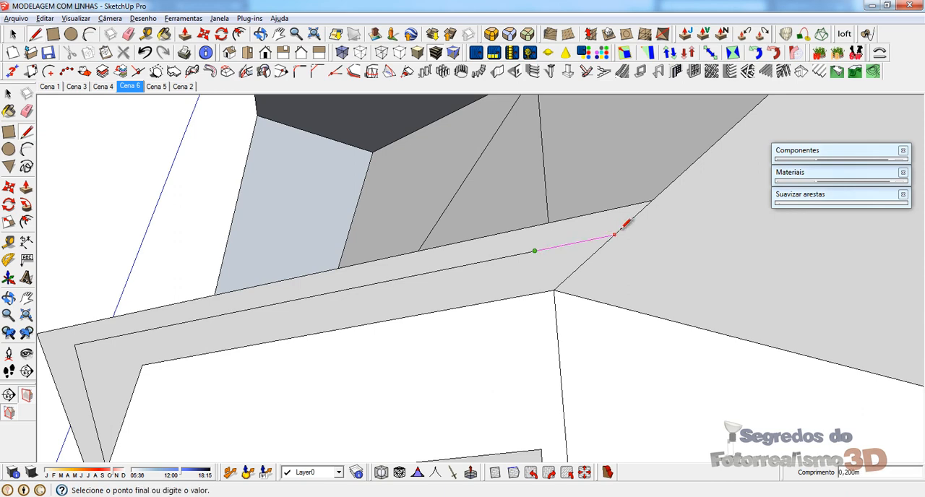
left_click(616, 234)
Step: Extend the other end of the eave's offset line in a straight line to the wall's edge
middle_click_drag(207, 250, 550, 246)
key("Escape")
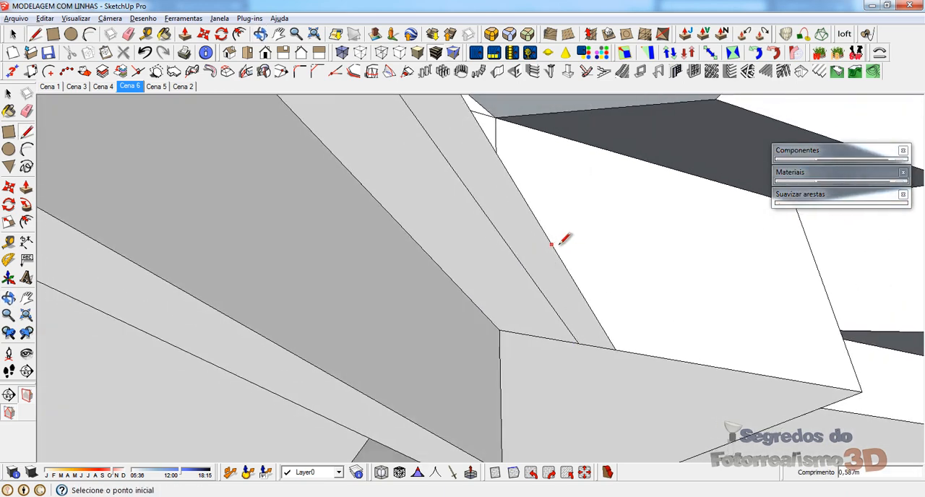
scroll(637, 276, "down", 4)
scroll(282, 249, "down", 2)
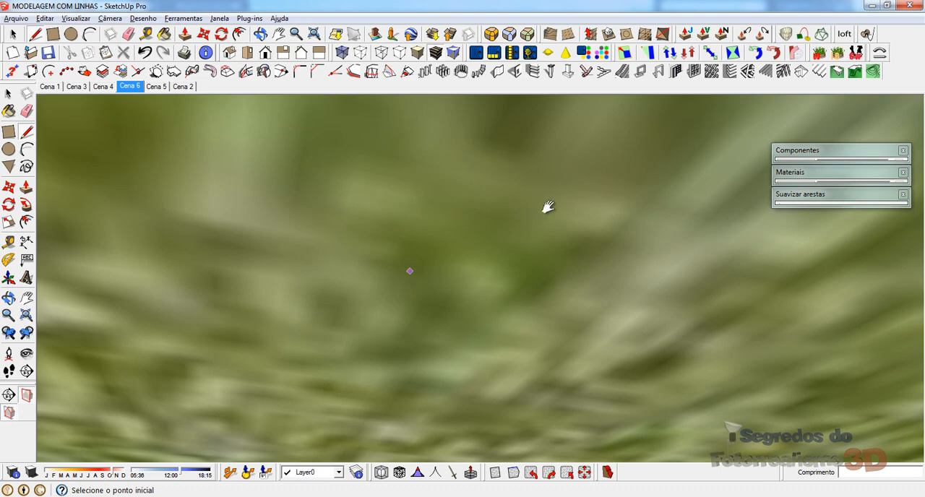
middle_click_drag(547, 207, 520, 463, "shift")
left_click_drag(154, 244, 428, 310)
scroll(356, 254, "up", 6)
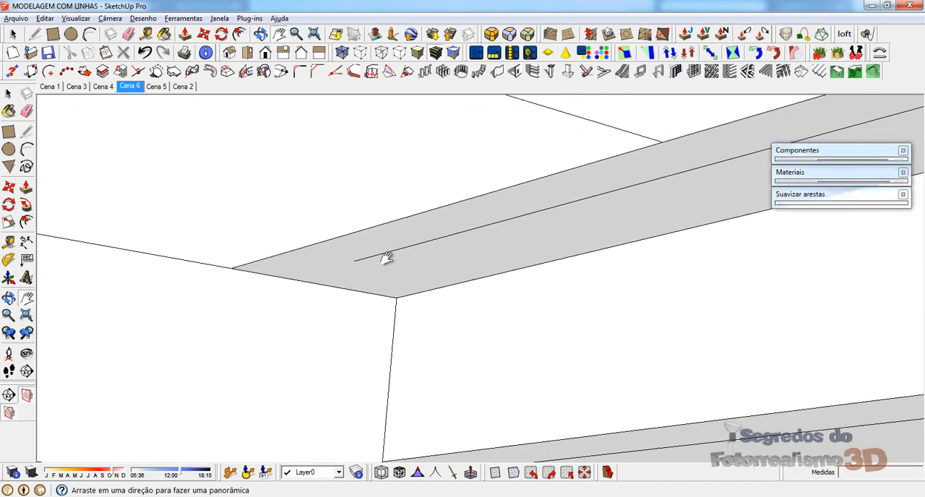
middle_click_drag(402, 237, 463, 230)
key("l")
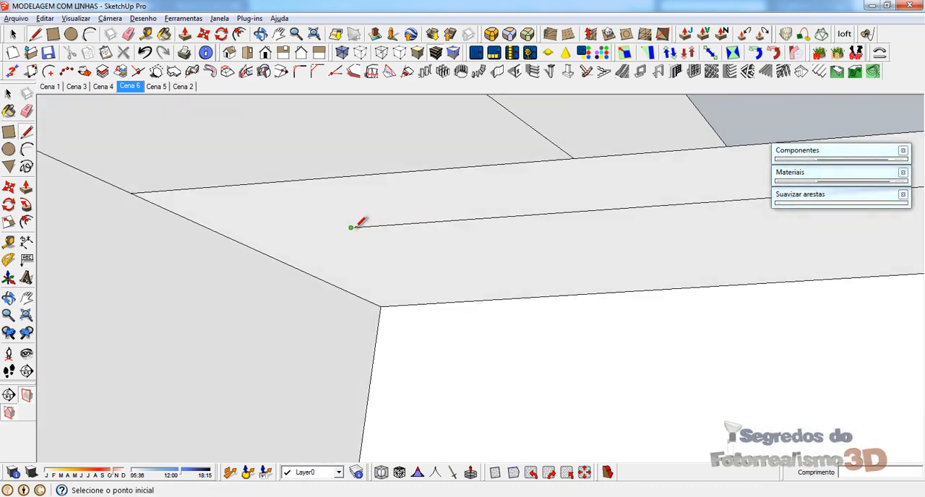
left_click(351, 228)
left_click(227, 235)
Step: Push/pull the outer border strip of the bay roof's eave underside downward by 0,05 m
middle_click_drag(227, 235, 364, 285)
key("p")
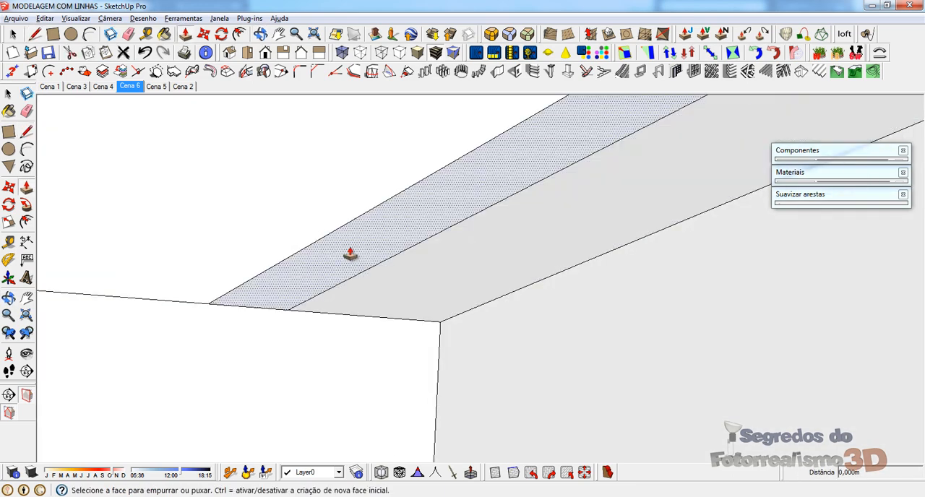
left_click(349, 258)
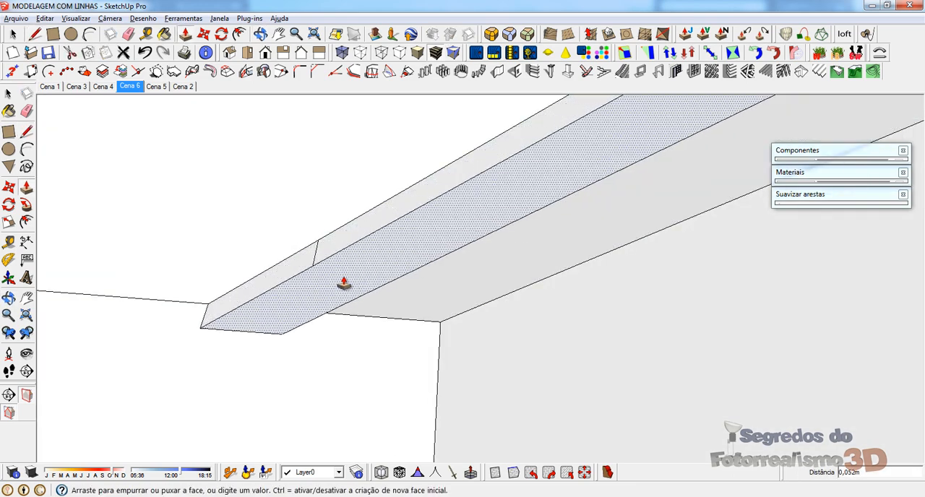
left_click(344, 284)
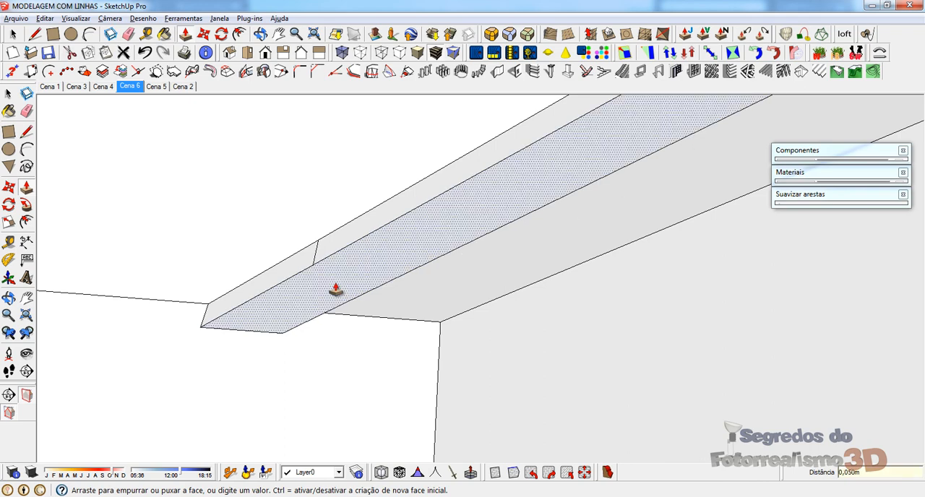
Step: Erase the short leftover vertical line on the side fascia near the wall
middle_click_drag(332, 292, 359, 474)
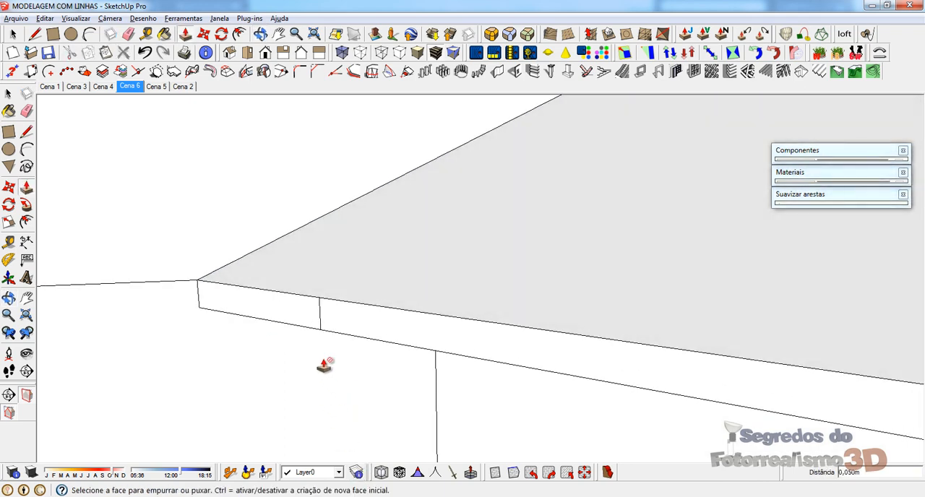
key("space")
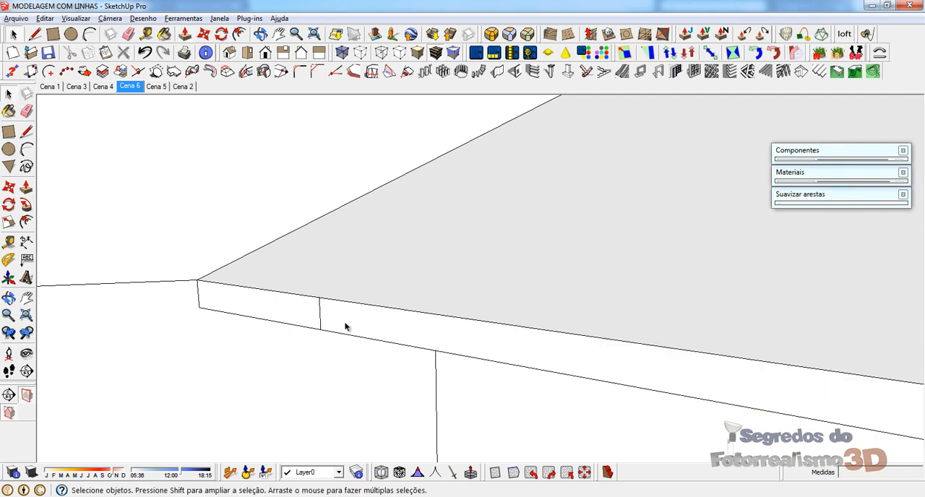
key("e")
left_click(321, 313)
scroll(288, 309, "down", 6)
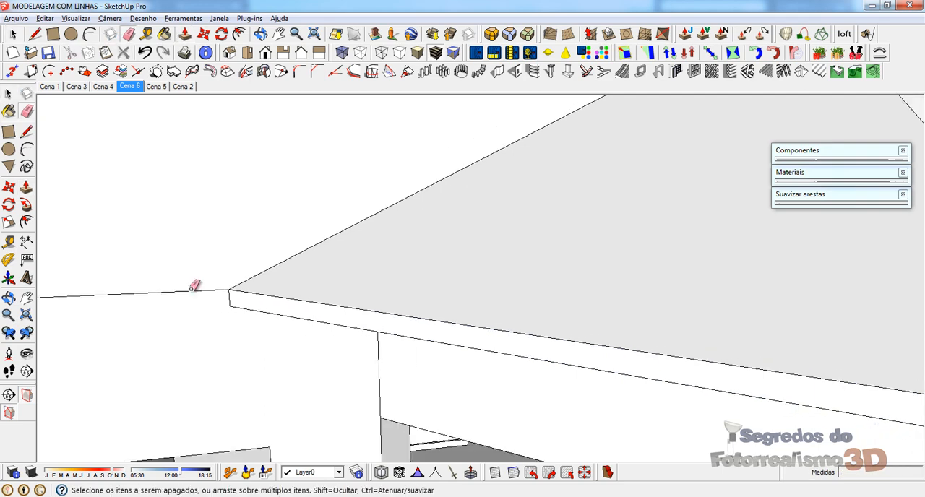
Step: Pull the bay roof's cleaned side fascia and its front fascia outward by 0,05 m each
middle_click_drag(589, 366, 508, 371)
scroll(398, 354, "up", 5)
scroll(393, 345, "down", 4)
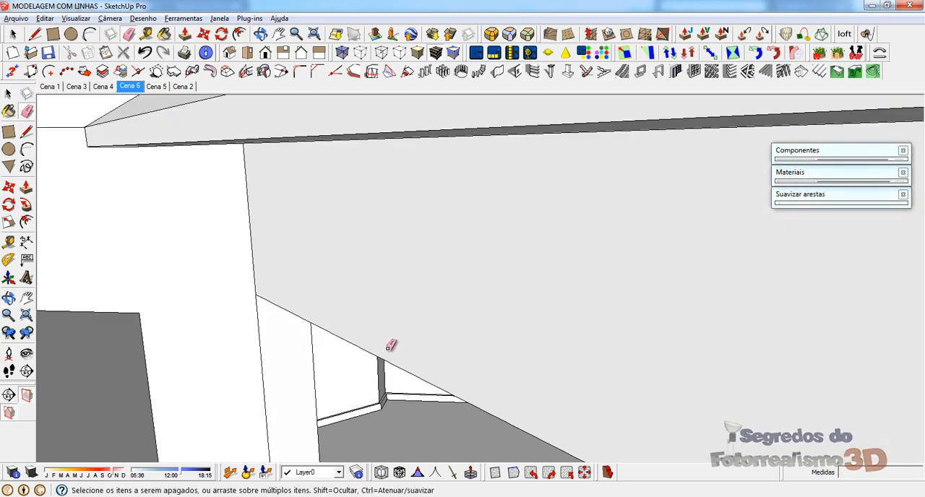
middle_click_drag(366, 342, 362, 372)
key("p")
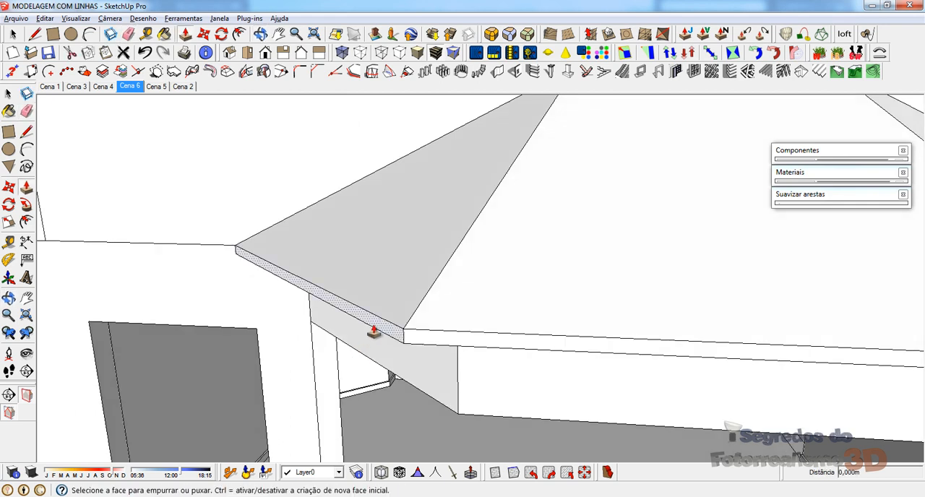
left_click(365, 329)
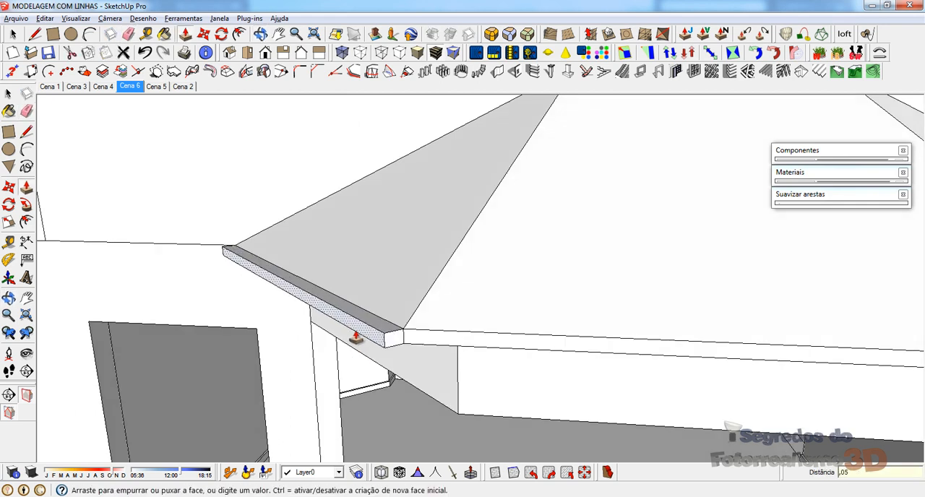
key("Return")
left_click(409, 342)
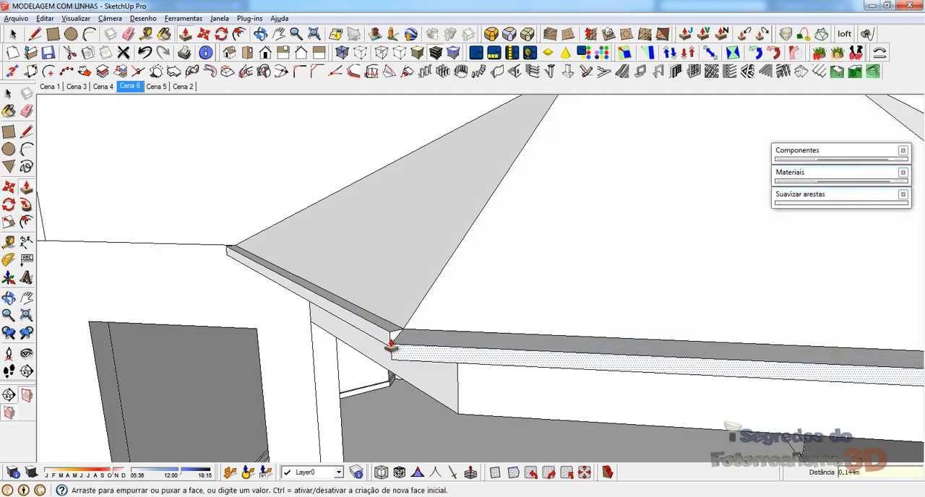
left_click(390, 337)
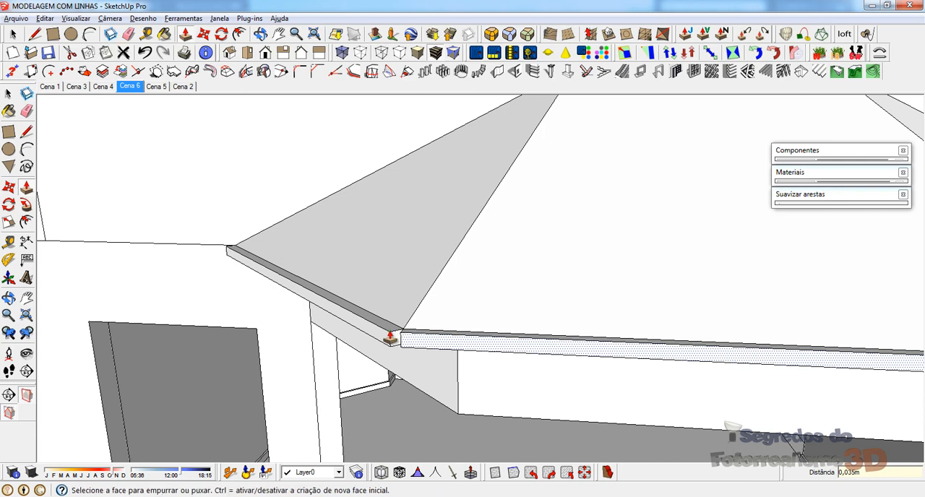
key("Return")
Step: Erase the leftover vertical line on the opposite side fascia and pull that fascia outward by 0,05 m
scroll(392, 335, "down", 5)
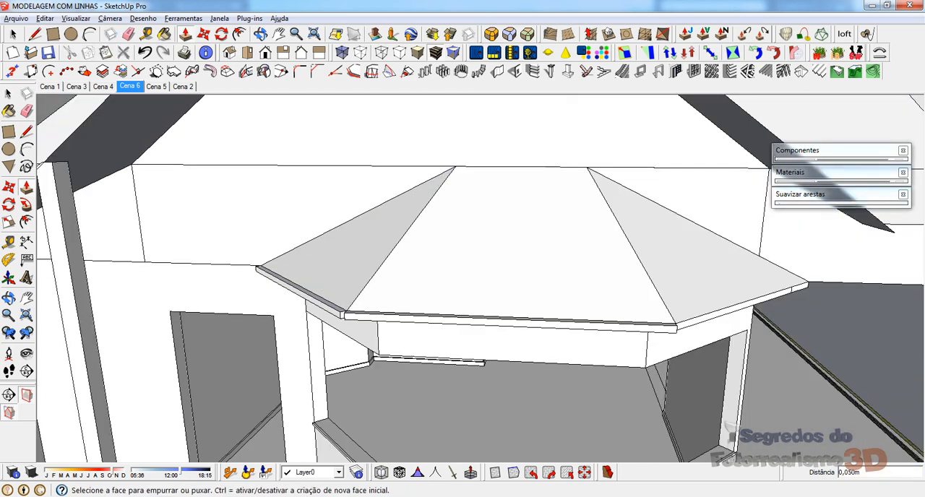
middle_click_drag(683, 263, 671, 312)
scroll(671, 312, "up", 1)
key("e")
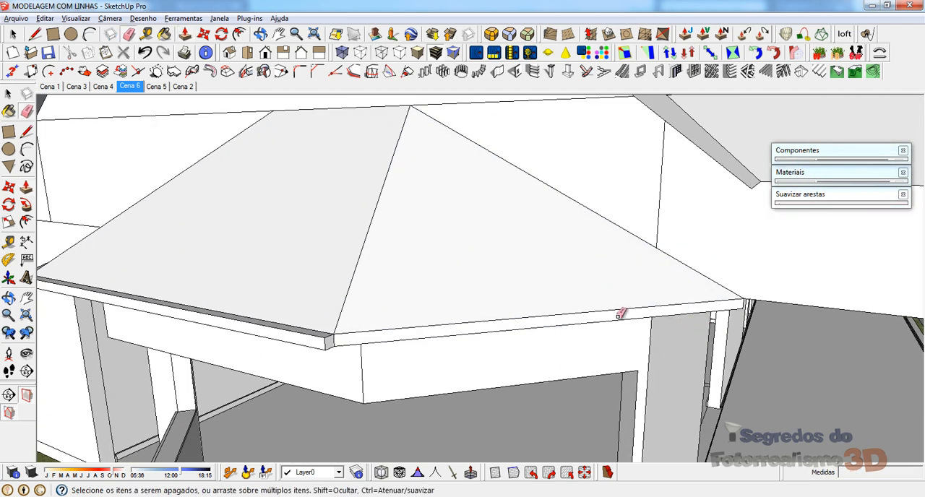
key("p")
left_click(378, 347)
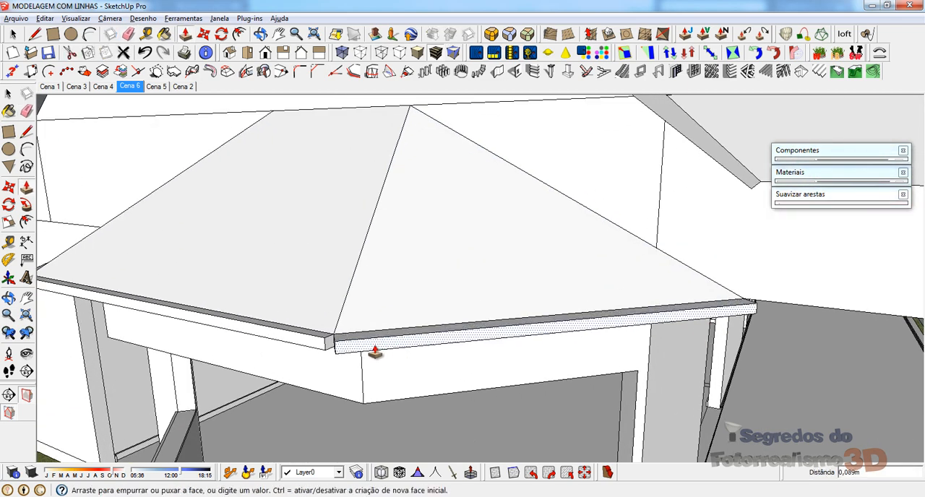
type(",05")
key("Return")
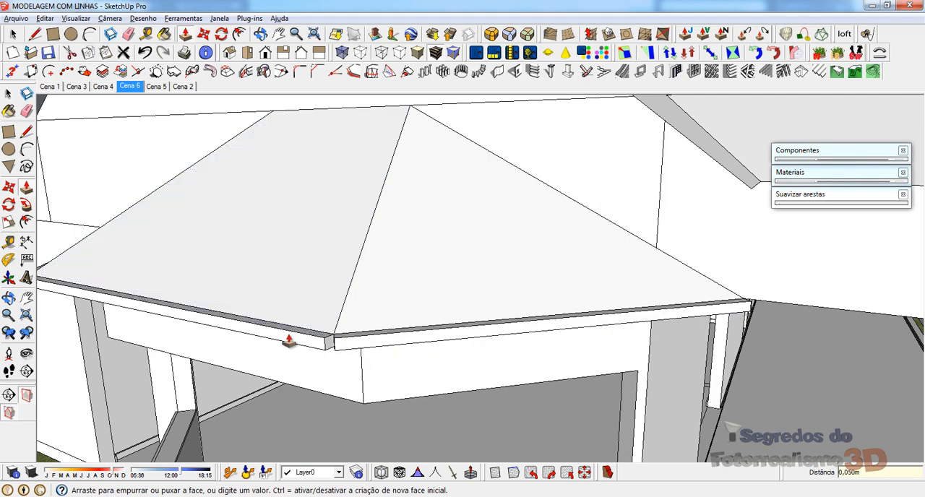
middle_click_drag(290, 343, 403, 443)
scroll(404, 442, "up", 4)
scroll(701, 132, "down", 5)
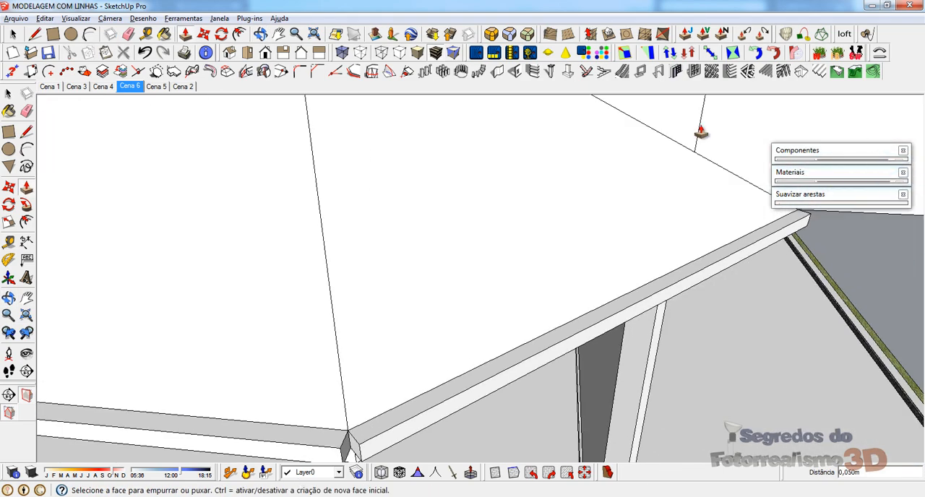
middle_click_drag(287, 320, 376, 35, "shift")
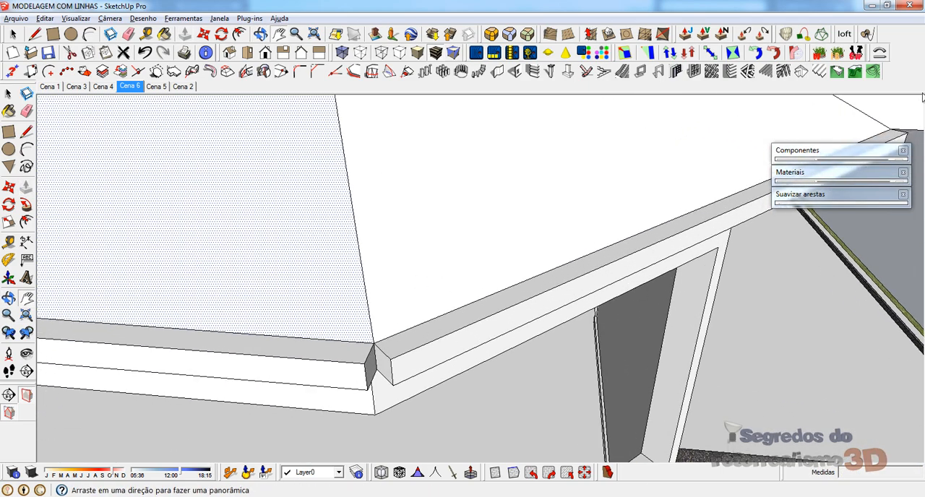
middle_click_drag(280, 155, 369, 372)
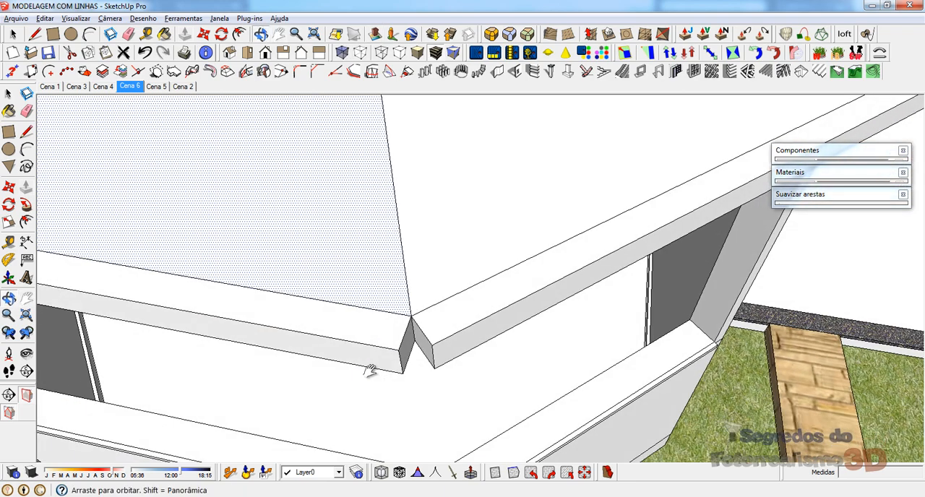
key("l")
left_click(400, 350)
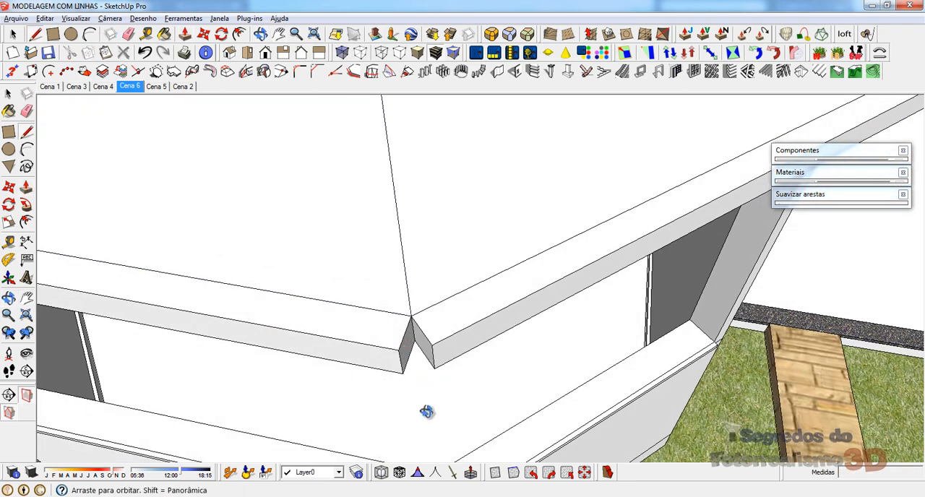
scroll(417, 378, "up", 5)
middle_click_drag(410, 376, 394, 105, "shift")
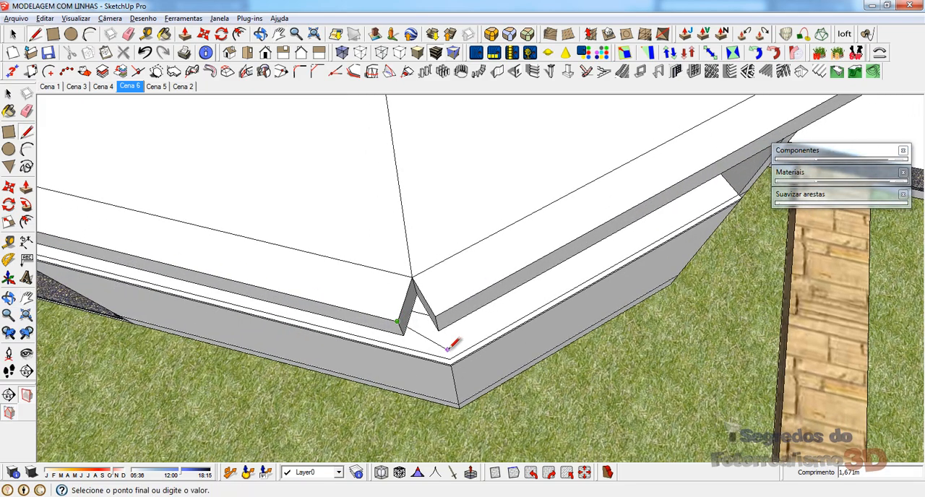
middle_click_drag(449, 352, 547, 378)
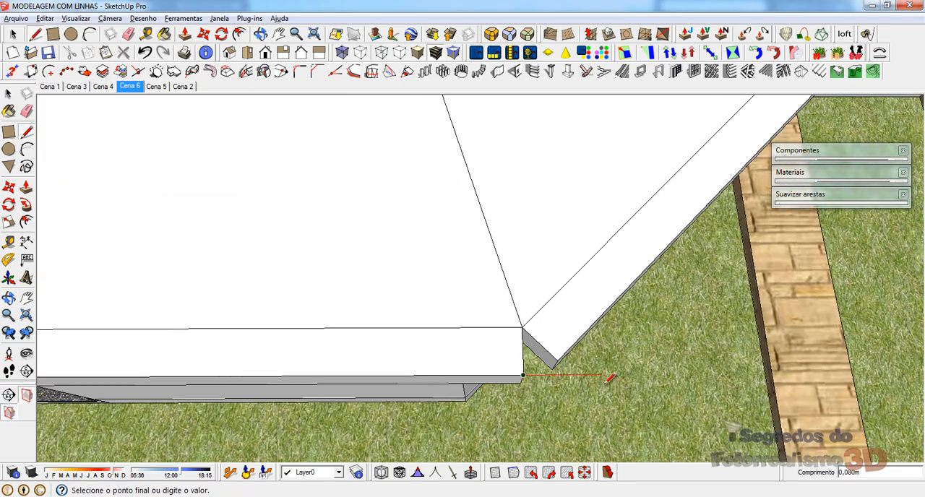
middle_click_drag(613, 390, 499, 413)
key("Escape")
Step: Draw a line from the side fascia's outer top corner across the open gap beside the front fascia
left_click(438, 368)
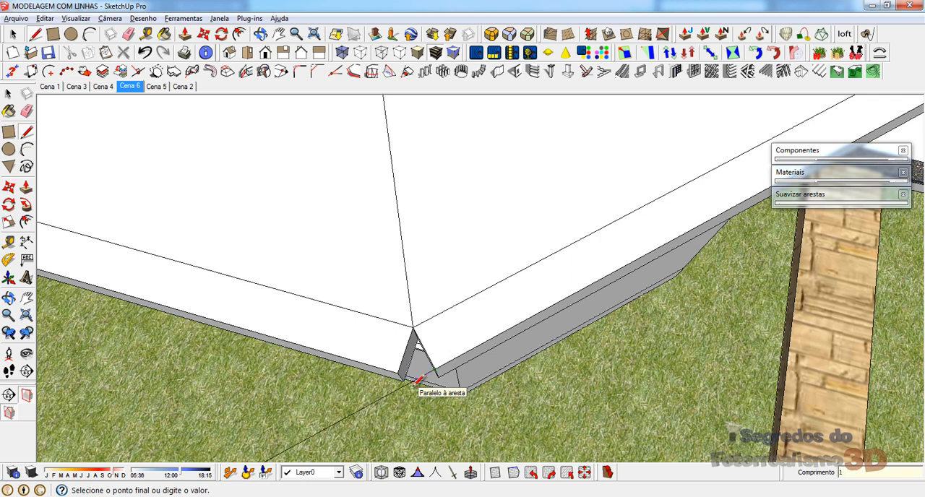
left_click(406, 378)
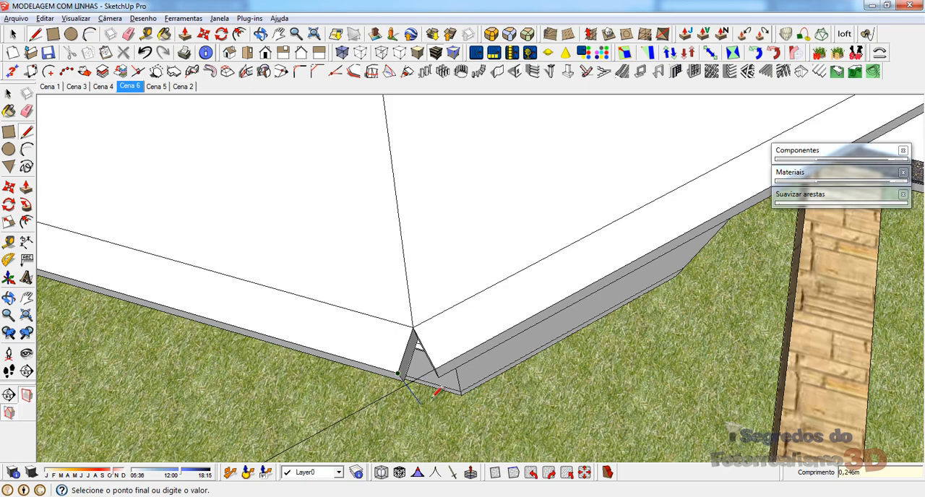
middle_click_drag(437, 393, 589, 387)
middle_click_drag(611, 330, 607, 384)
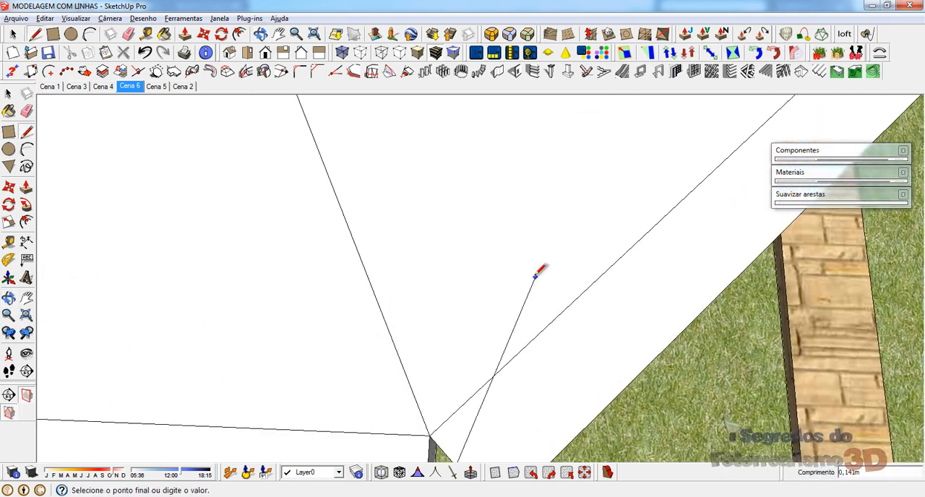
mouse_move(536, 275)
middle_mouse_down()
mouse_move(478, 340)
mouse_move(480, 327)
middle_mouse_up()
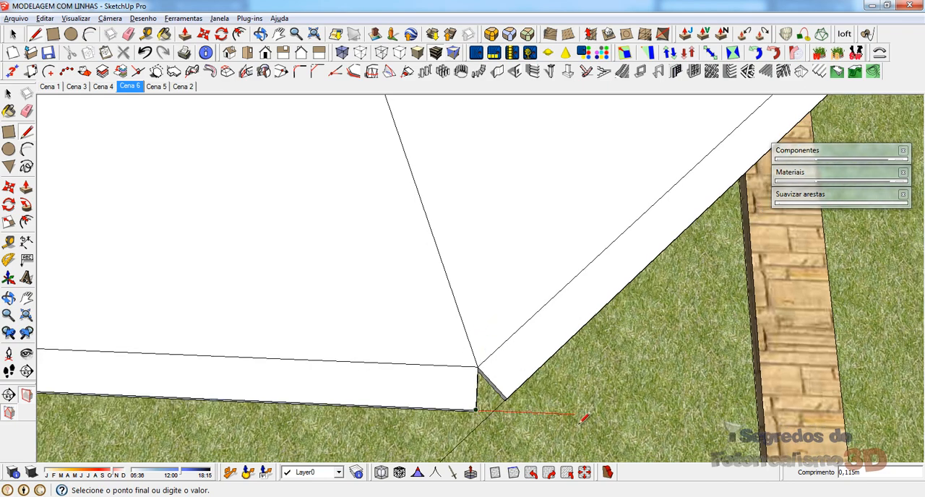
key("space")
middle_click_drag(562, 434, 522, 234)
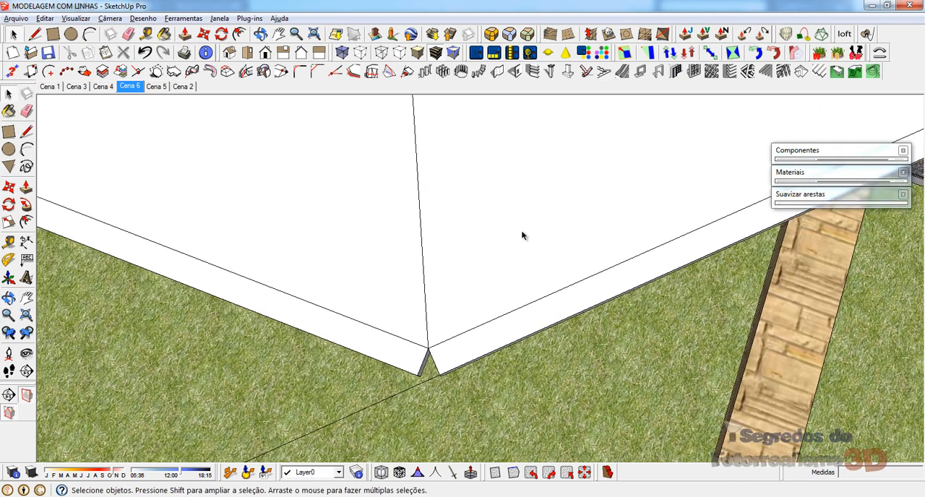
Step: Draw a line from the adjoining fascia's outer top corner to the existing line, closing the corner gap, and erase the line's excess length
key("l")
left_click(418, 389)
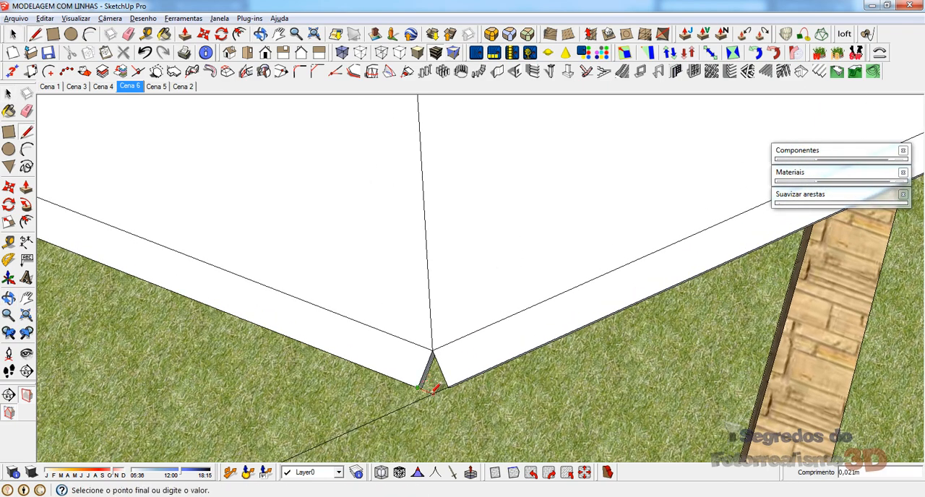
left_click(433, 391)
middle_click_drag(436, 384, 358, 374)
key("e")
left_click_drag(311, 383, 283, 340)
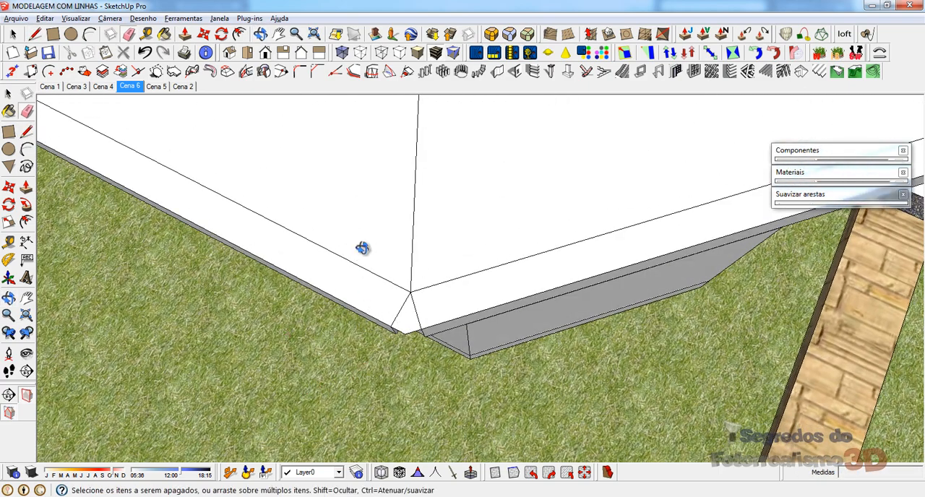
mouse_move(362, 248)
middle_mouse_down()
mouse_move(351, 382)
mouse_move(345, 207)
mouse_move(376, 289)
mouse_move(384, 283)
mouse_move(367, 279)
mouse_move(372, 318)
middle_mouse_up()
Step: Extrude the small corner face between the front and side fascias by 0,05 m and erase the leftover vertical edges there
key("p")
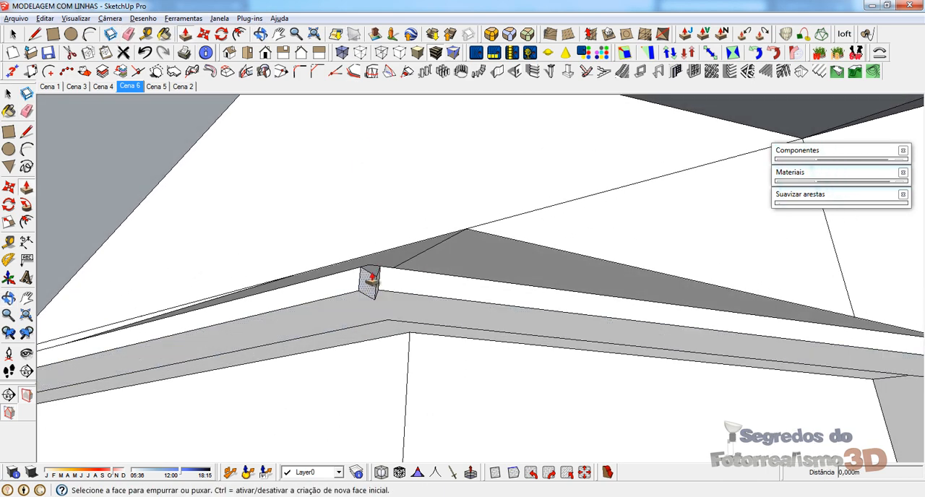
left_click(371, 278)
left_click(383, 294)
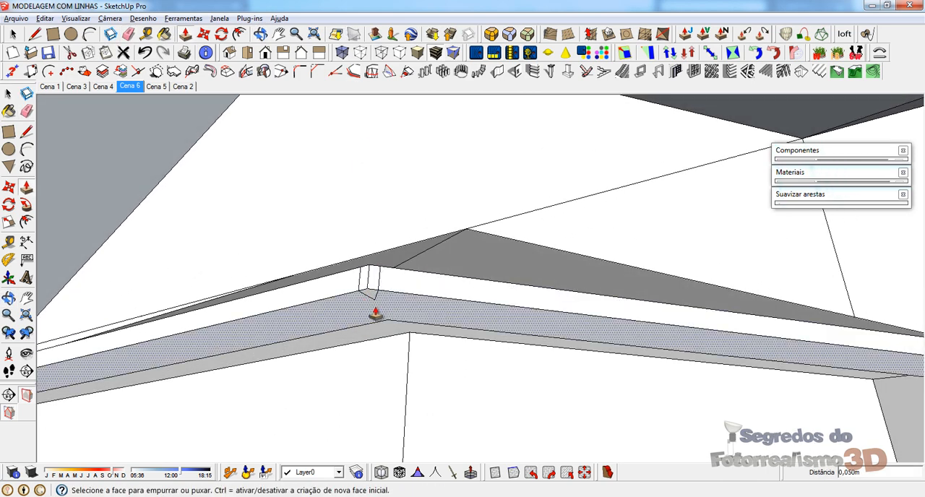
key("e")
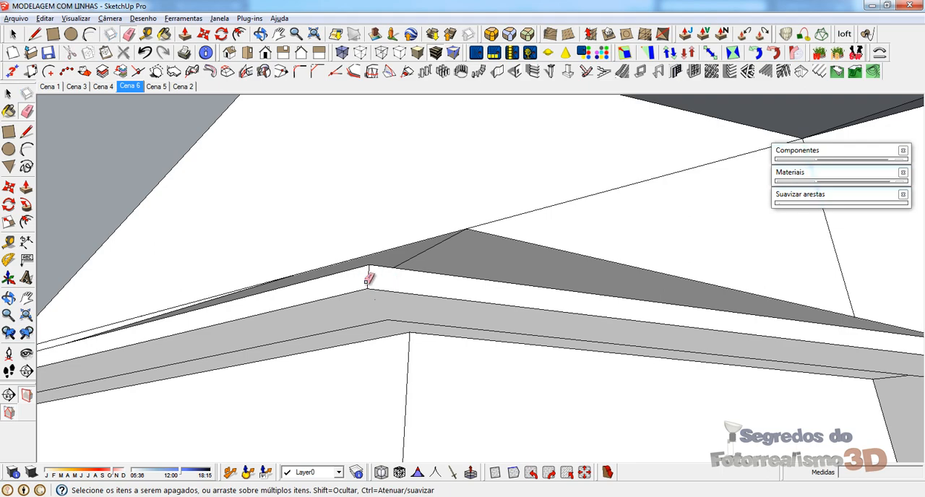
mouse_move(369, 279)
middle_mouse_down()
mouse_move(378, 323)
mouse_move(553, 277)
mouse_move(492, 256)
mouse_move(431, 300)
mouse_move(450, 310)
mouse_move(421, 357)
middle_mouse_up()
Step: Close the gap at the other front corner with lines between the fascias' outer corners and erase the leftover edges underneath
scroll(431, 301, "up", 2)
scroll(421, 357, "up", 2)
key("l")
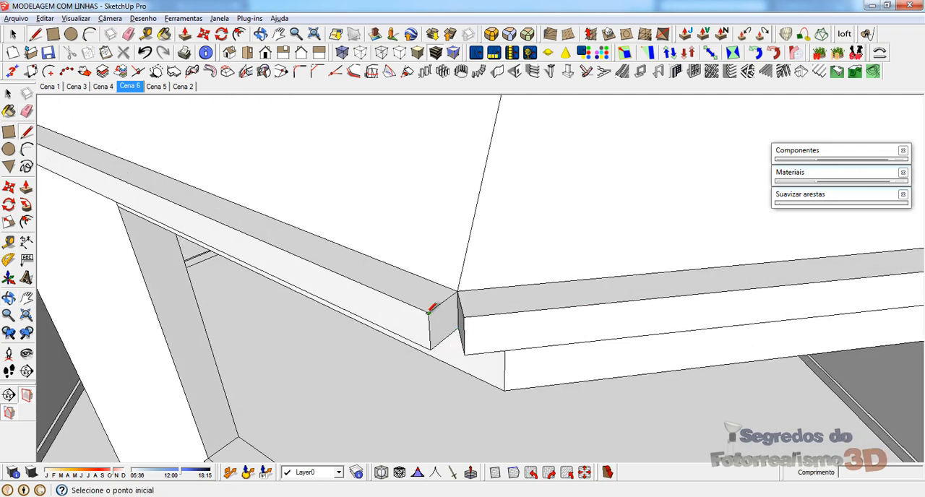
left_click(429, 312)
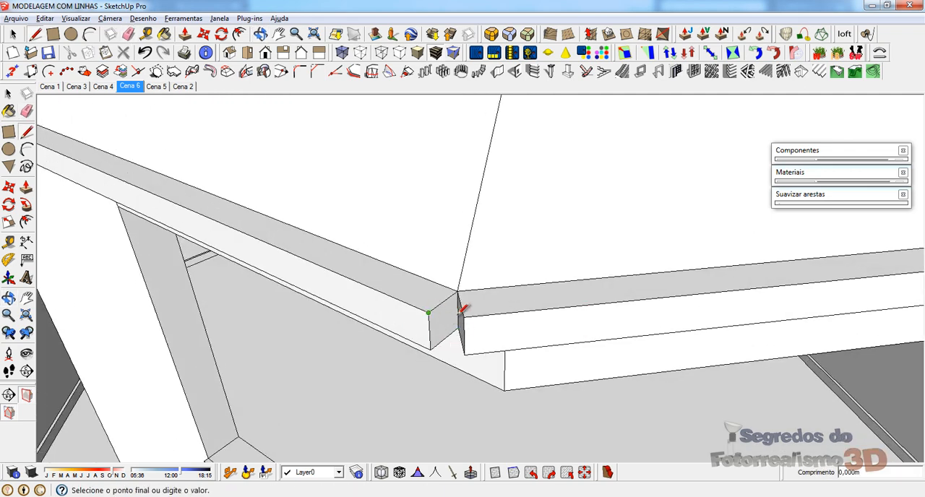
left_click(430, 350)
mouse_move(434, 361)
middle_mouse_down()
mouse_move(501, 325)
mouse_move(461, 312)
mouse_move(455, 248)
mouse_move(422, 303)
middle_mouse_up()
key("e")
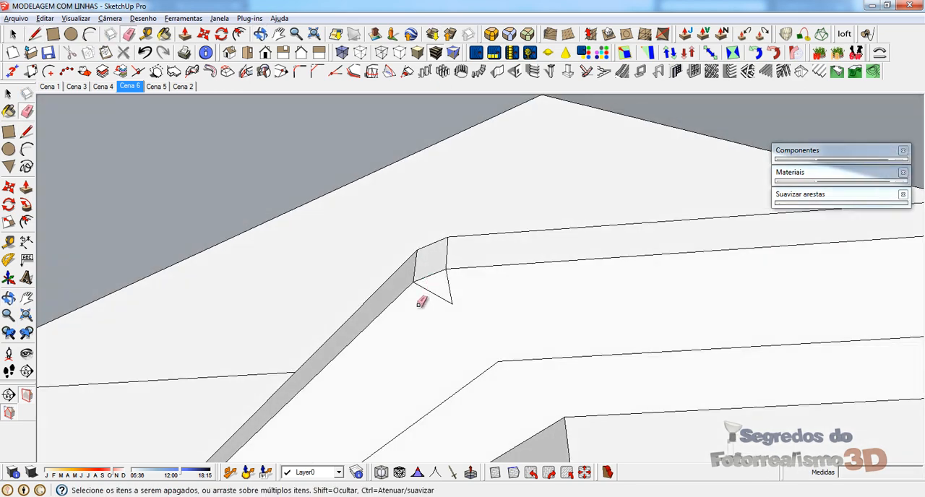
left_click_drag(461, 287, 463, 287)
Step: Pull the bay roof fascia's narrow top face upward by 0,1 m all around
scroll(354, 270, "down", 7)
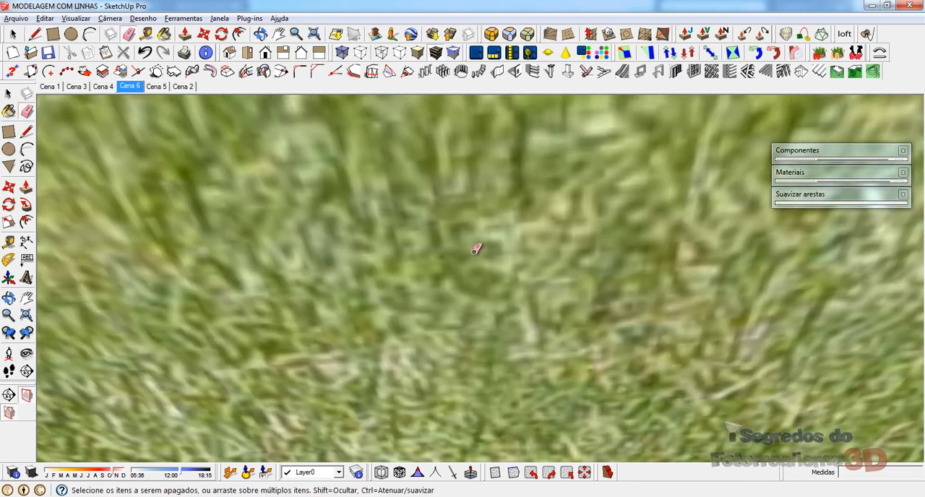
mouse_move(470, 244)
middle_mouse_down("shift")
mouse_move(450, 216)
mouse_move(436, 328)
mouse_move(435, 156)
mouse_move(456, 168)
mouse_move(458, 297)
middle_mouse_up("shift")
middle_click_drag(429, 218, 394, 362)
middle_click_drag(394, 361, 404, 444, "shift")
scroll(405, 445, "down", 3)
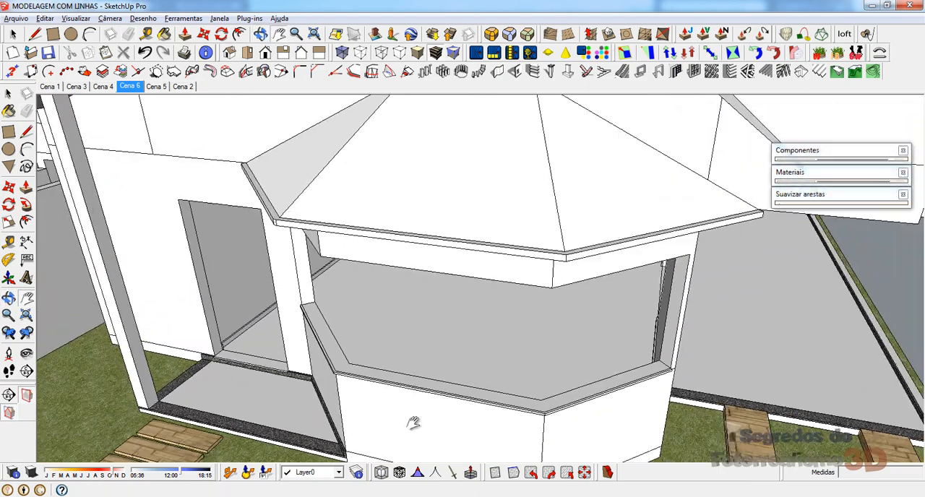
middle_click_drag(351, 192, 233, 223, "shift")
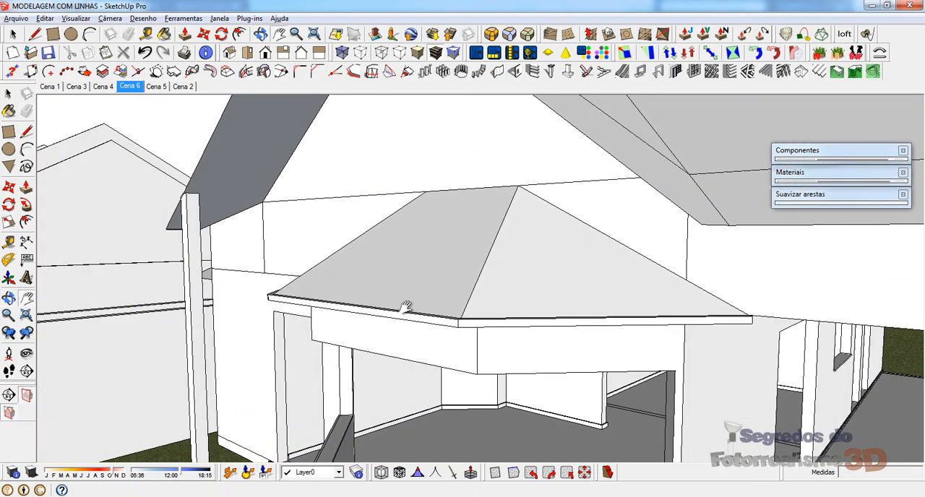
middle_click_drag(407, 306, 451, 372)
key("p")
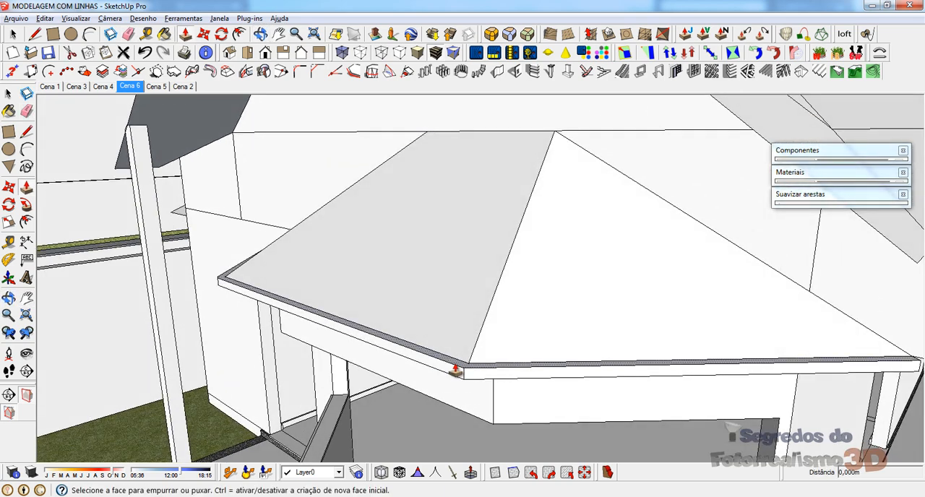
left_click_drag(451, 367, 451, 355)
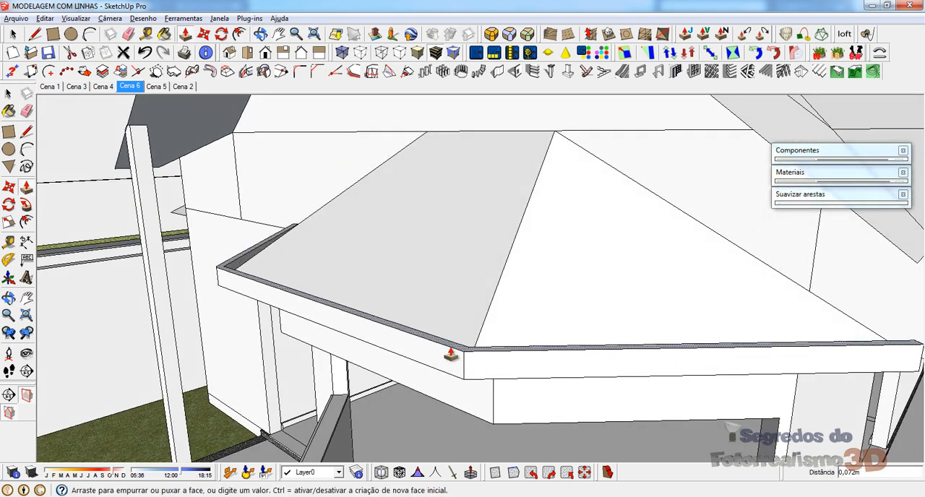
type("0,1")
key("Return")
key("space")
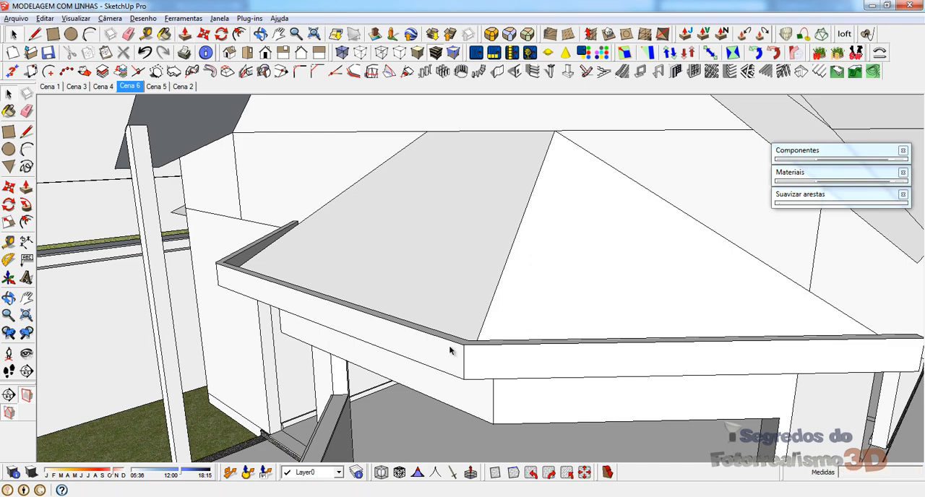
Step: Push the strip on the fascia's underside by 0,05 m to line it up with the adjacent soffit face
middle_click_drag(615, 335, 597, 270)
key("p")
left_click(681, 322)
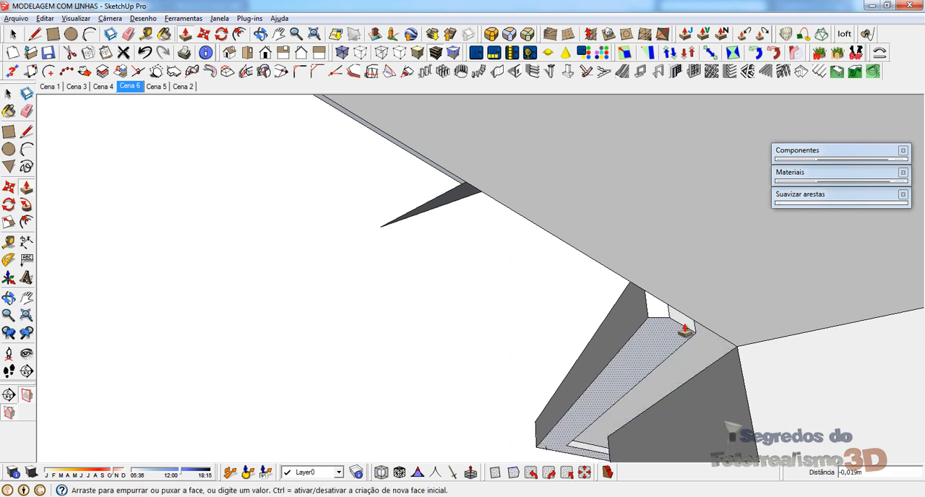
left_click(697, 324)
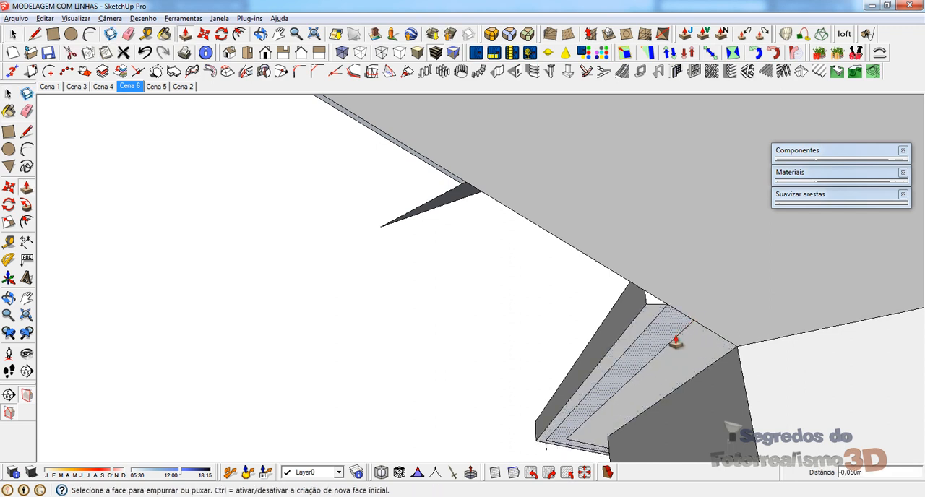
left_click(645, 394)
left_click(646, 394)
Step: Pull the side fascia's end face 0,129 m toward the house wall
middle_click_drag(636, 383, 653, 260)
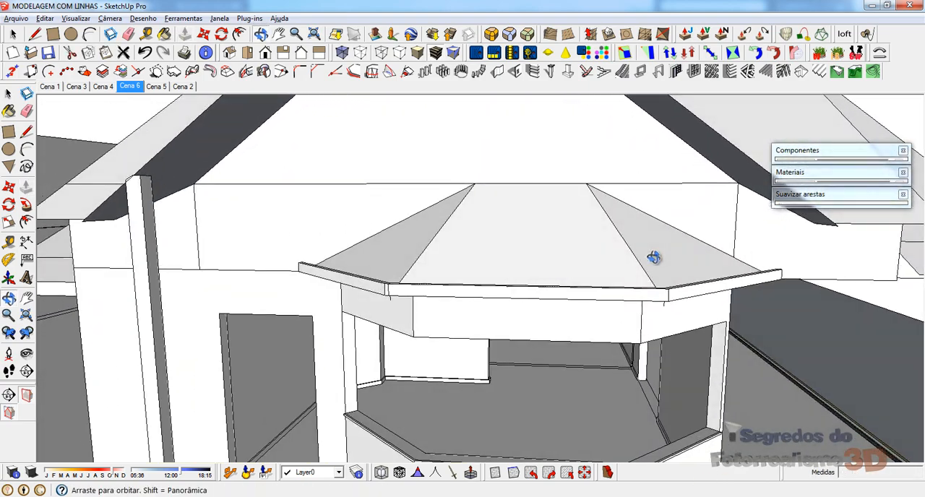
middle_click_drag(510, 250, 382, 264)
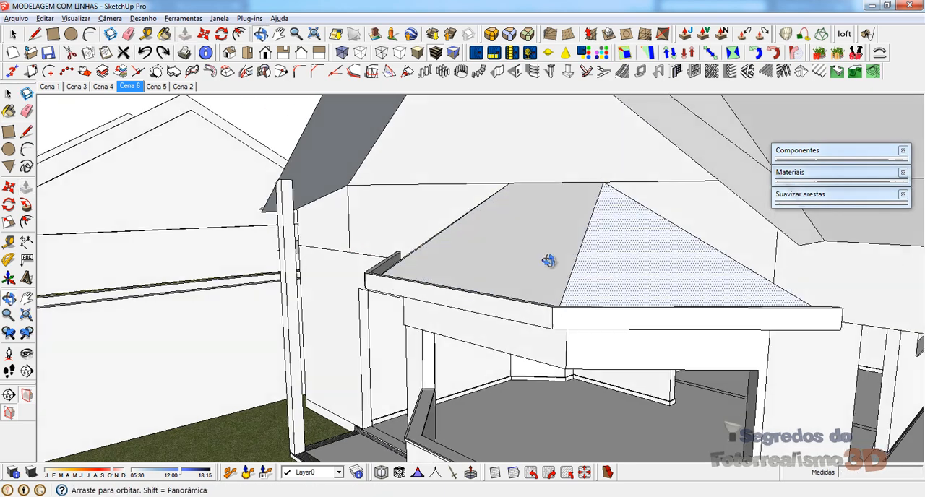
middle_click_drag(547, 262, 391, 265)
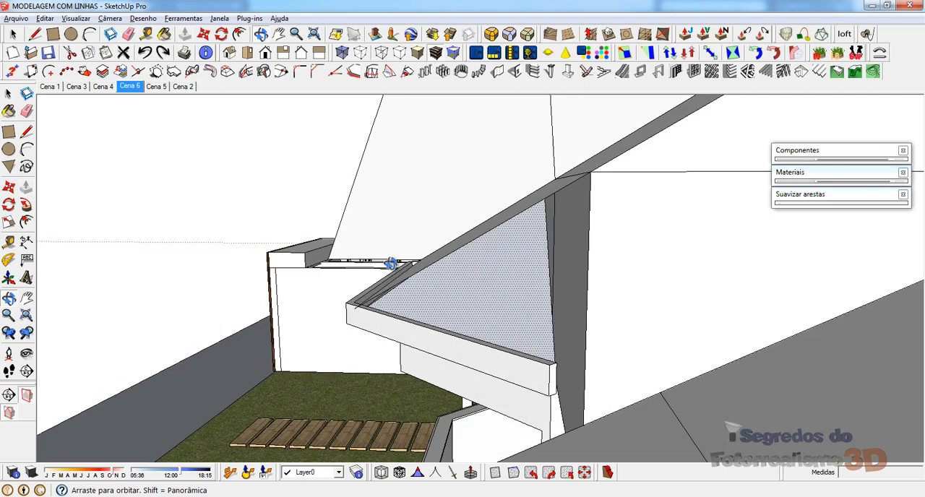
left_click_drag(547, 378, 564, 385)
left_click(572, 385)
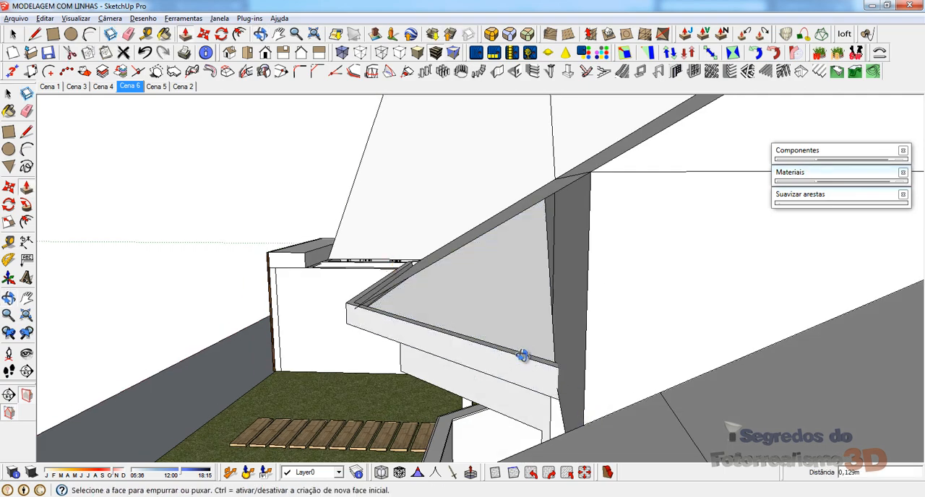
Step: Draw lines from the fascia's outer top corner to close off its end against the wall
middle_click_drag(522, 355, 658, 364)
key("l")
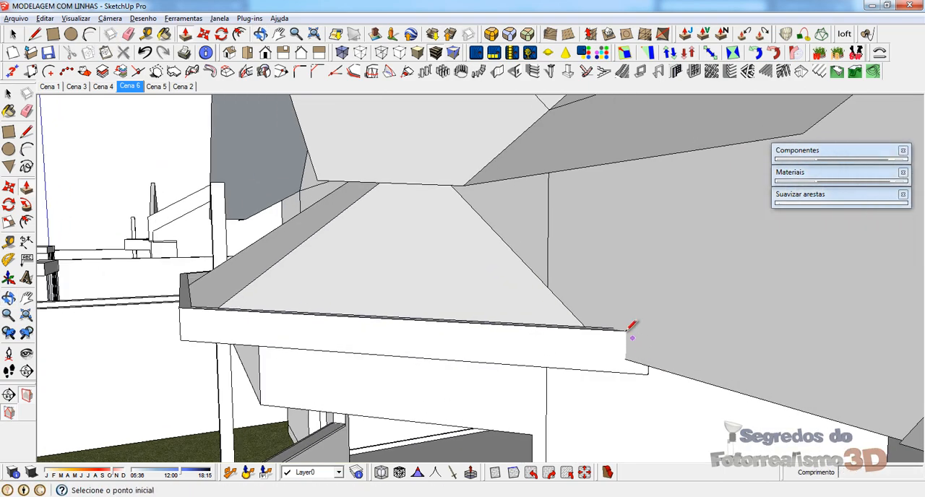
left_click(625, 331)
middle_click_drag(627, 370, 638, 355)
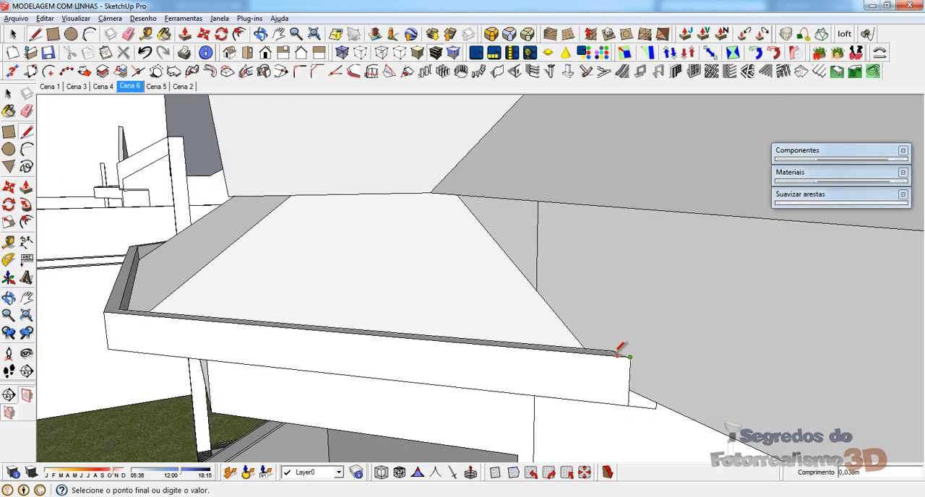
Step: Push the small leftover face at the fascia's wall end by 0,05 m and erase the stray edges around it
middle_click_drag(551, 311, 647, 230)
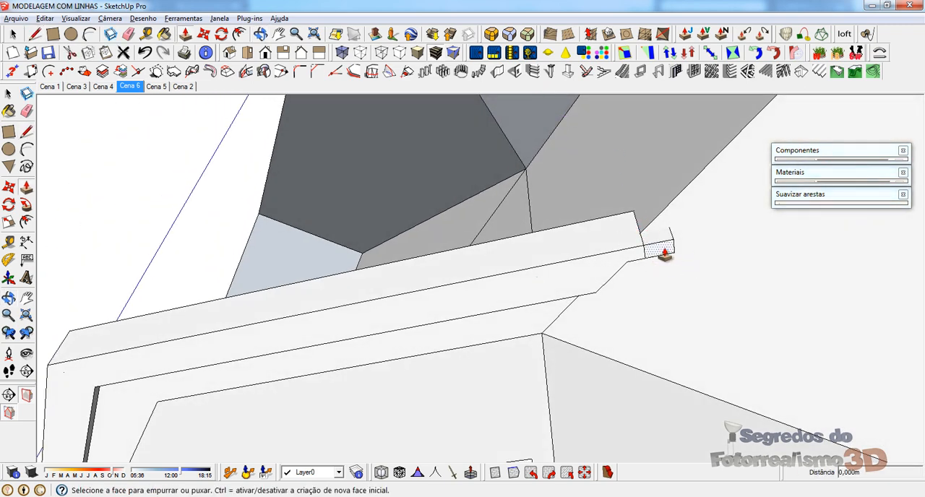
middle_click_drag(657, 182, 410, 293)
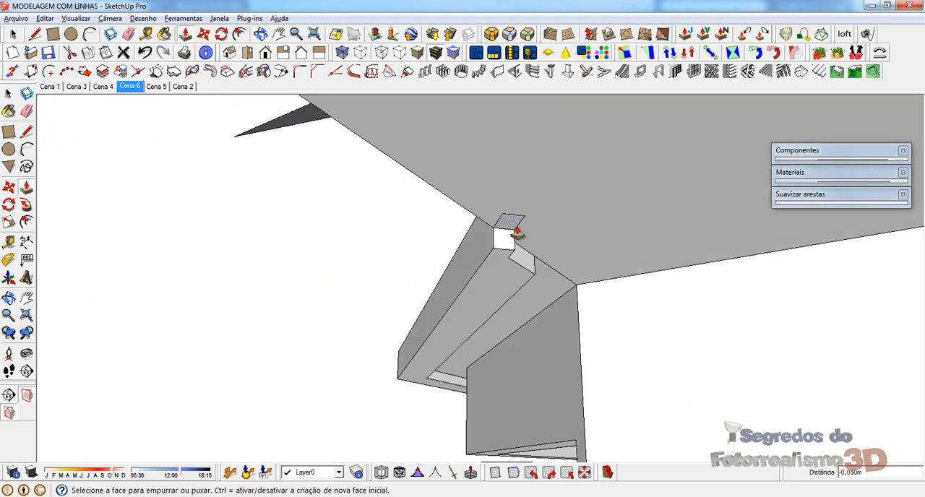
key("e")
middle_click_drag(477, 208, 399, 193)
Step: Open the adjoining wall group and adjust its side face with Push/Pull where it meets the fascia's end
key("space")
double_click(519, 202)
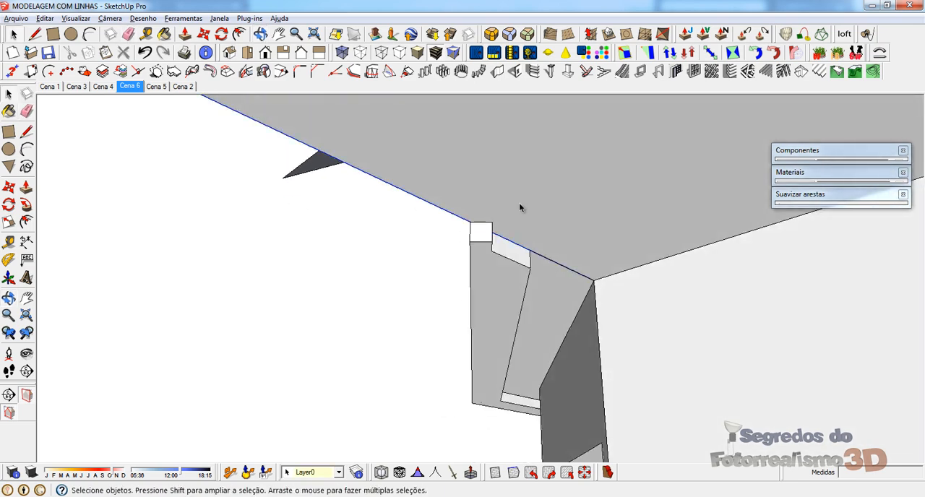
key("p")
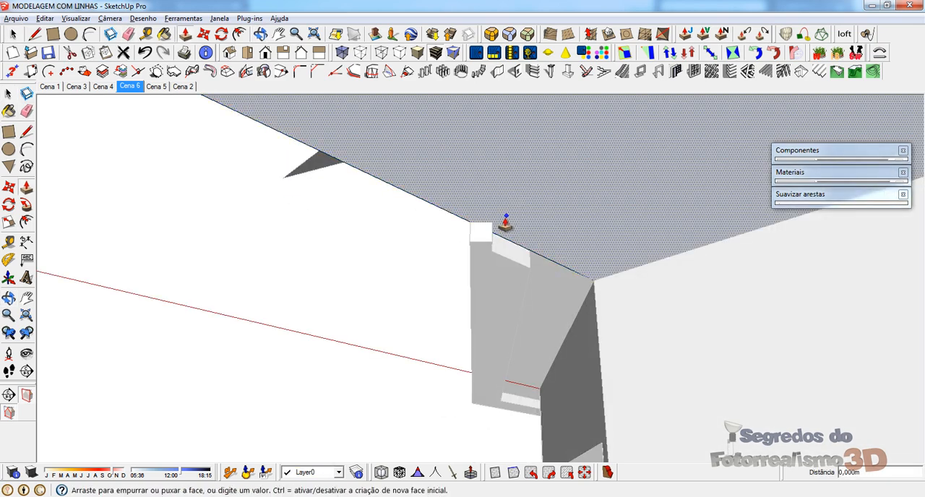
left_click_drag(481, 232, 494, 240)
middle_click_drag(494, 241, 554, 190)
double_click(555, 192)
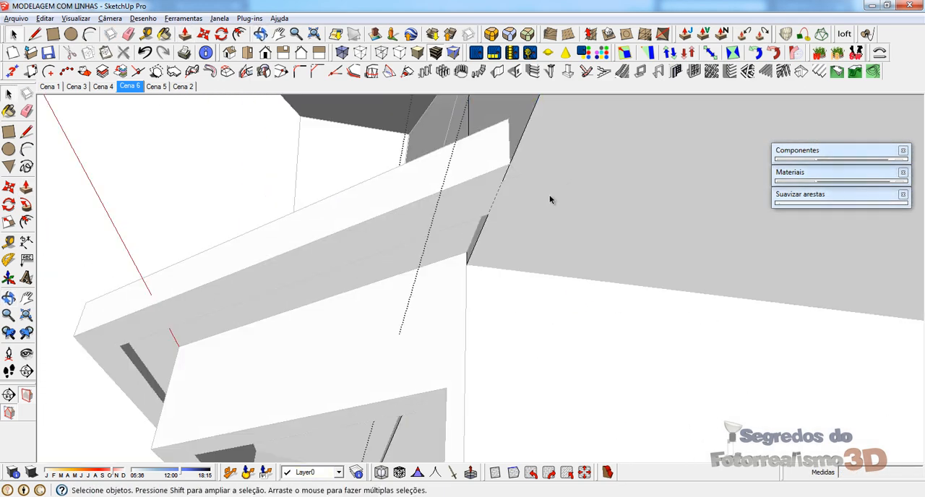
key("p")
left_click_drag(516, 230, 517, 237)
key("space")
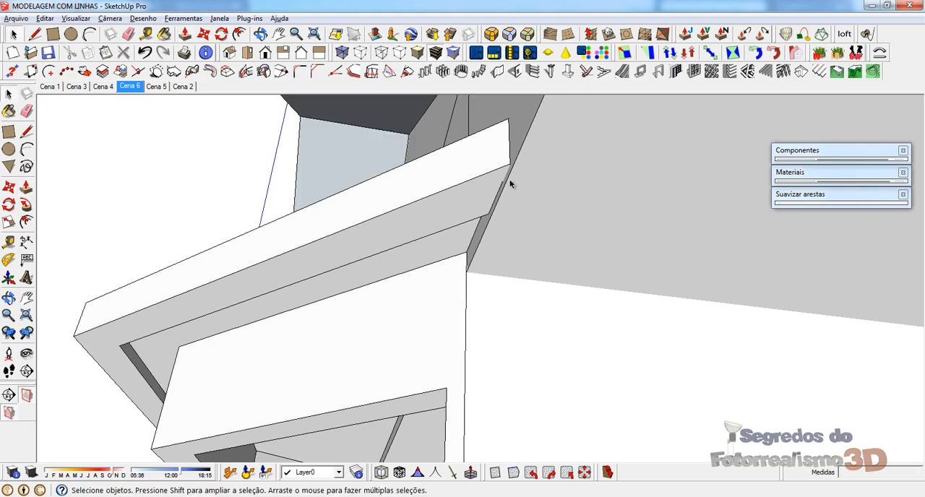
Step: Pull the opposite side fascia's end face 0,067 m to the wall
middle_click_drag(511, 181, 539, 246)
scroll(650, 235, "down", 3)
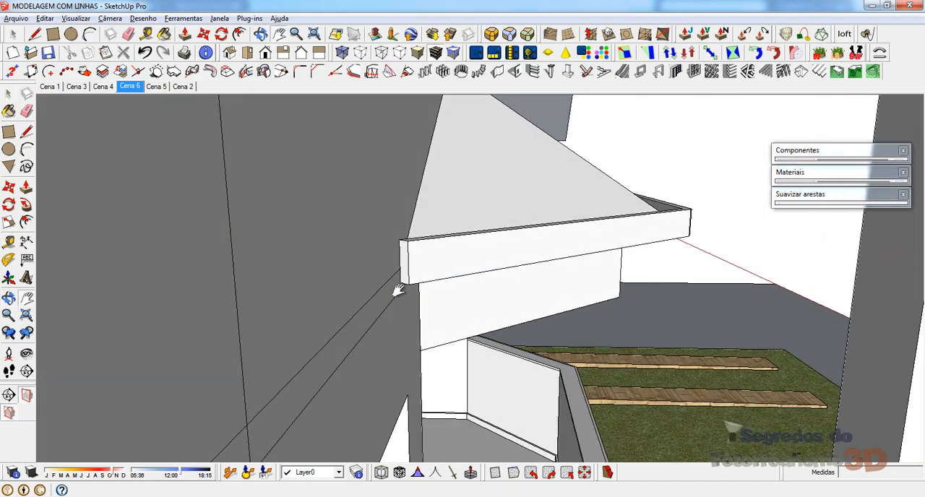
key("p")
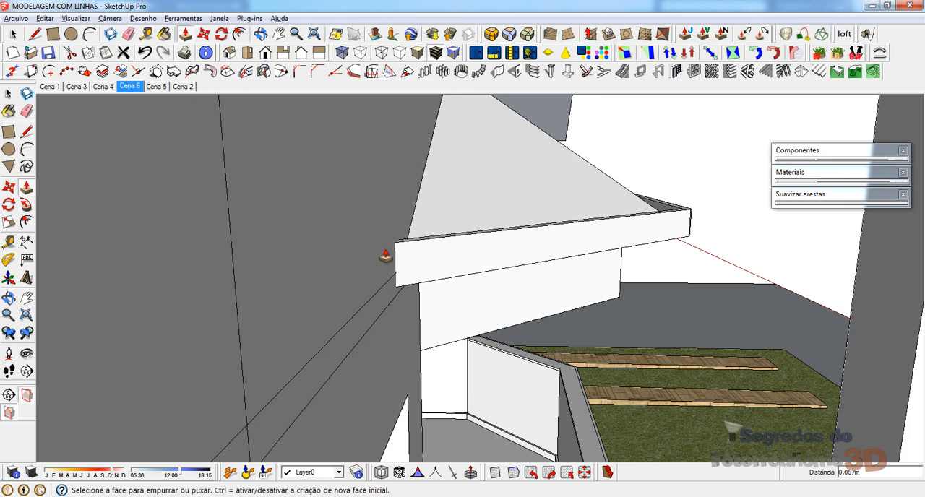
Step: Draw lines along the outer, top and bottom edges of the fascia's wall end to close it, with the vertical edge 0,15 m high
key("space")
key("l")
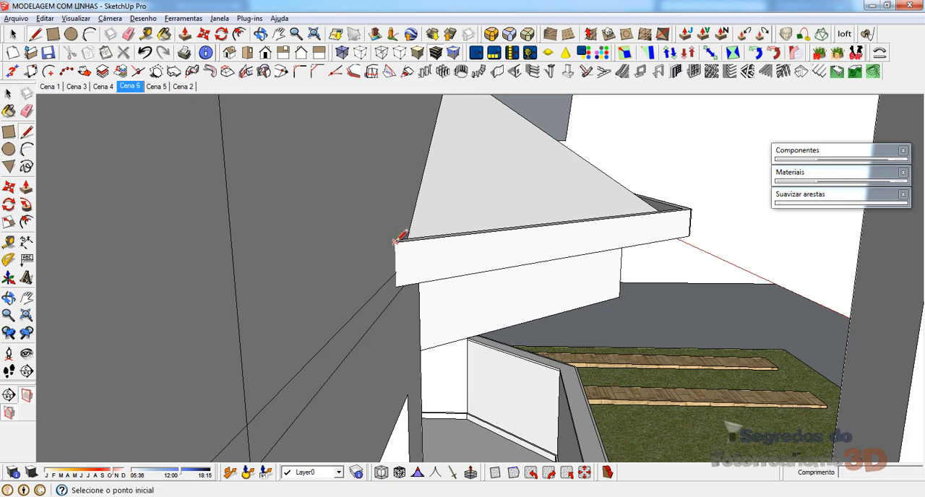
left_click(396, 286)
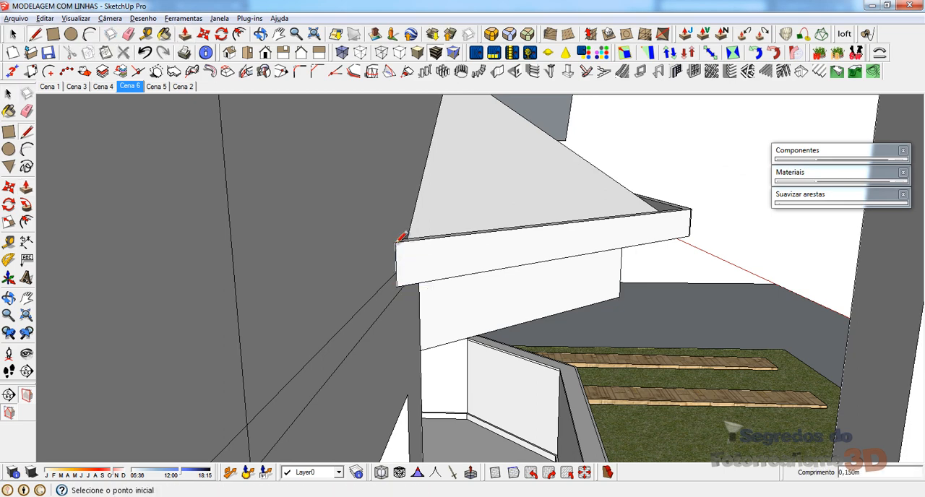
mouse_move(451, 249)
middle_mouse_down()
mouse_move(403, 316)
mouse_move(415, 259)
mouse_move(449, 276)
mouse_move(338, 266)
middle_mouse_up()
scroll(373, 253, "up", 4)
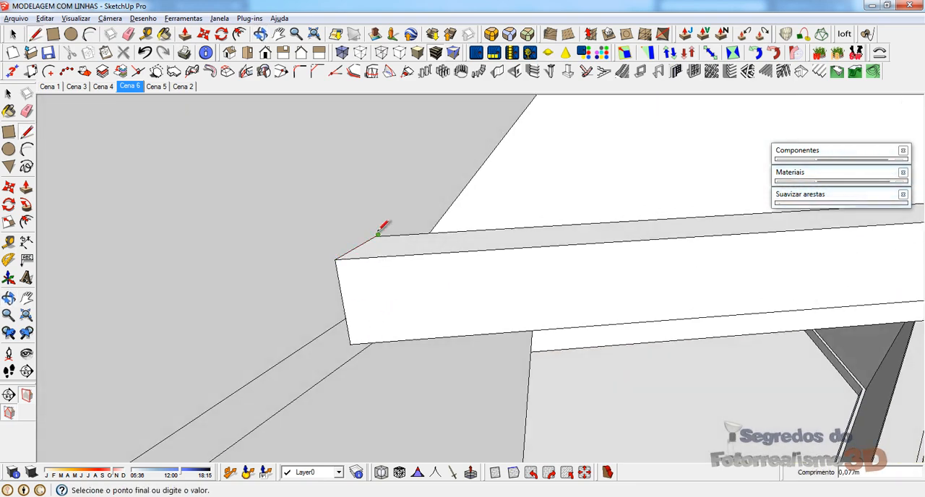
mouse_move(378, 233)
middle_mouse_down()
mouse_move(402, 308)
mouse_move(310, 99)
mouse_move(322, 292)
mouse_move(369, 370)
middle_mouse_up()
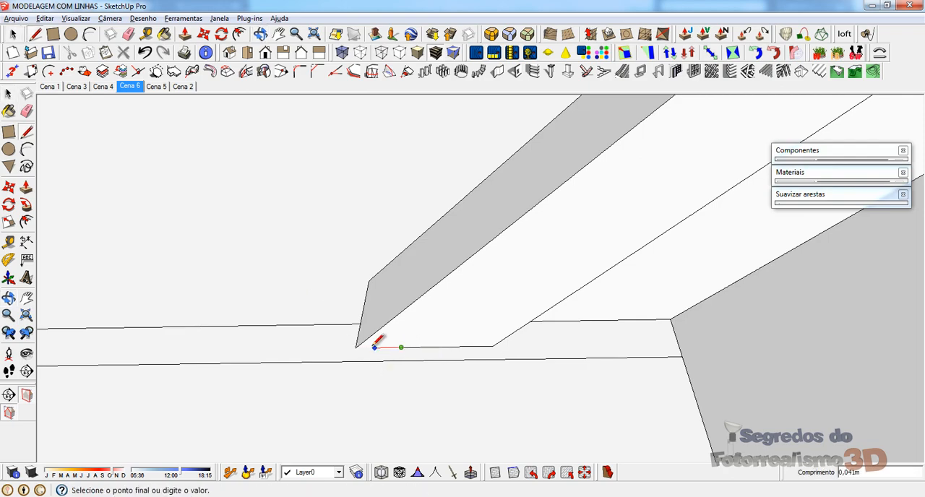
middle_click_drag(360, 341, 391, 437, "shift")
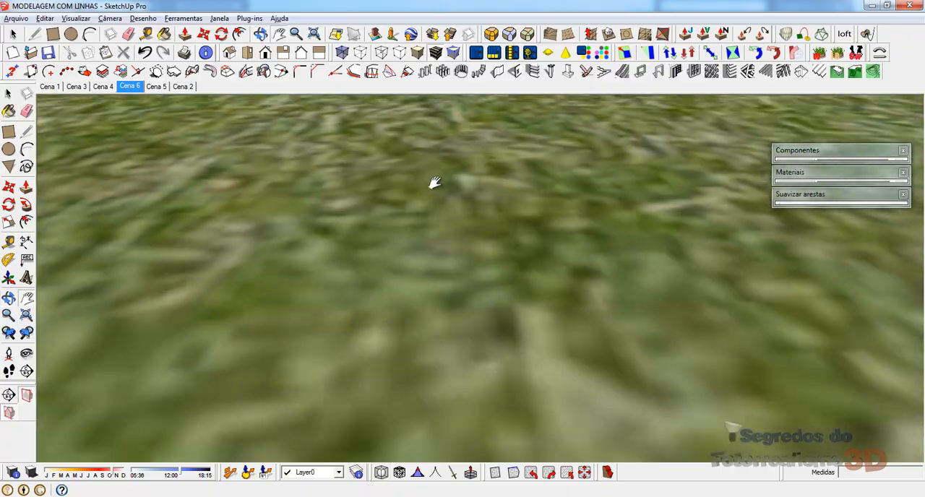
Step: Inspect the finished bay roof, then the main and side roofs of the house, checking which group each belongs to
middle_click_drag(435, 184, 386, 333, "shift")
scroll(383, 333, "down", 8)
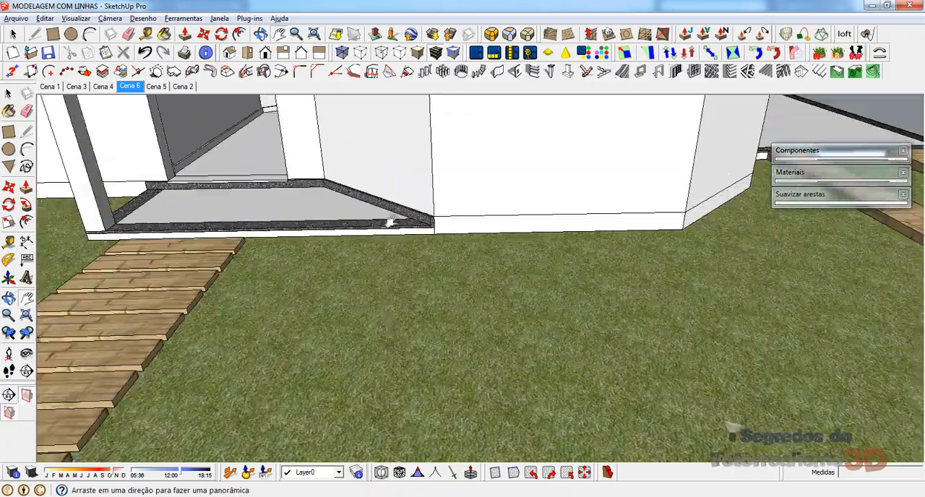
middle_click_drag(400, 164, 411, 355, "shift")
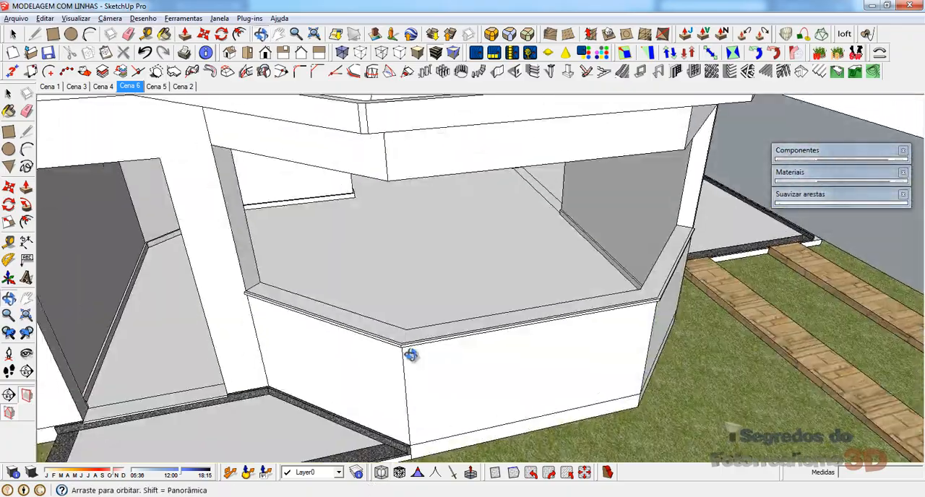
scroll(413, 347, "down", 5)
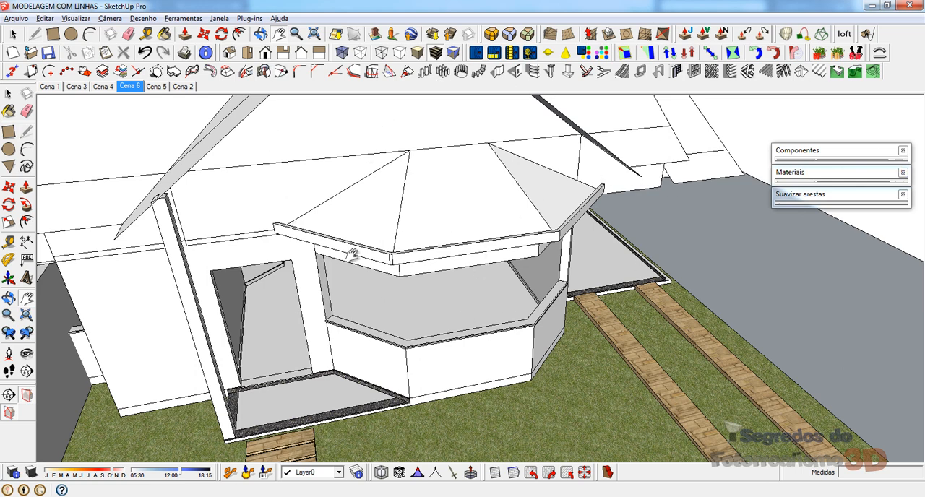
middle_click_drag(352, 254, 708, 304)
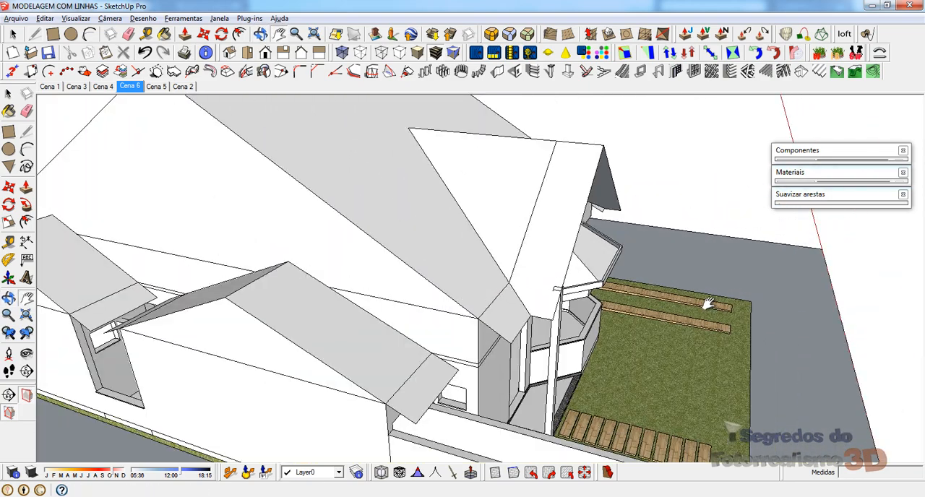
middle_click_drag(651, 355, 535, 342)
middle_click_drag(265, 241, 594, 293, "shift")
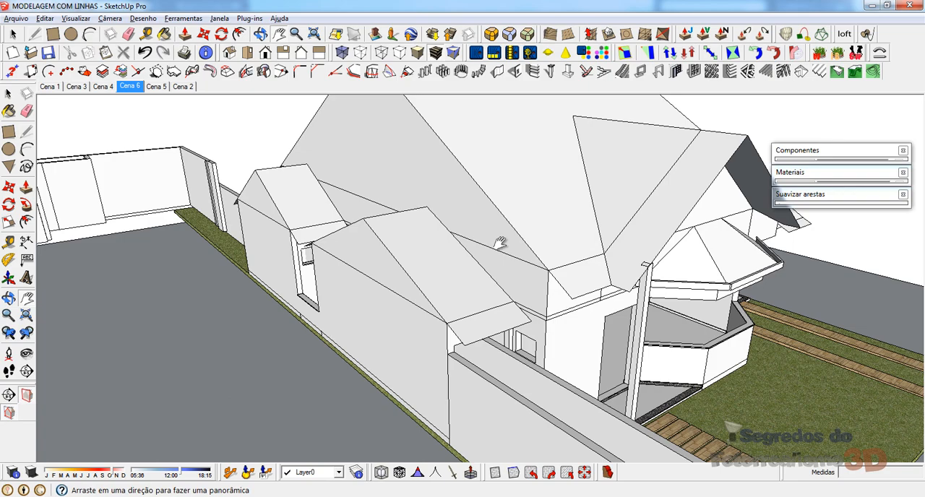
left_click(424, 250)
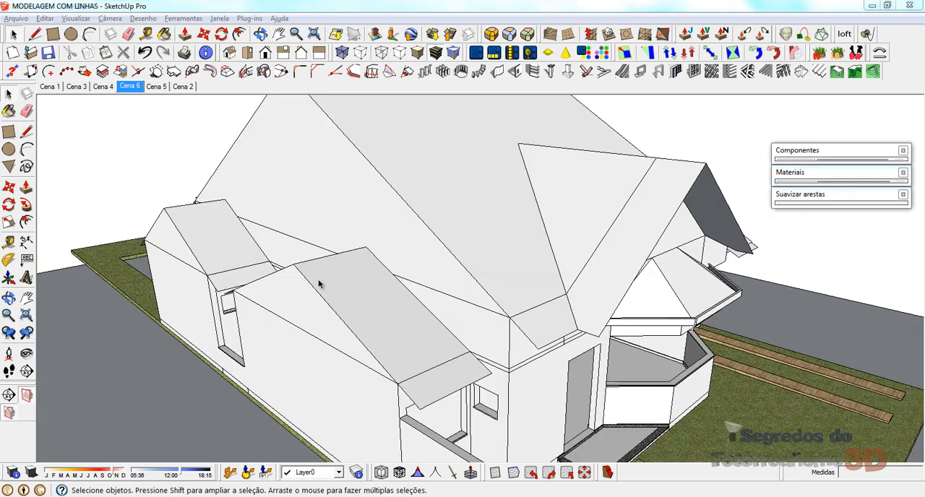
left_click(318, 309)
middle_click_drag(319, 310, 279, 297)
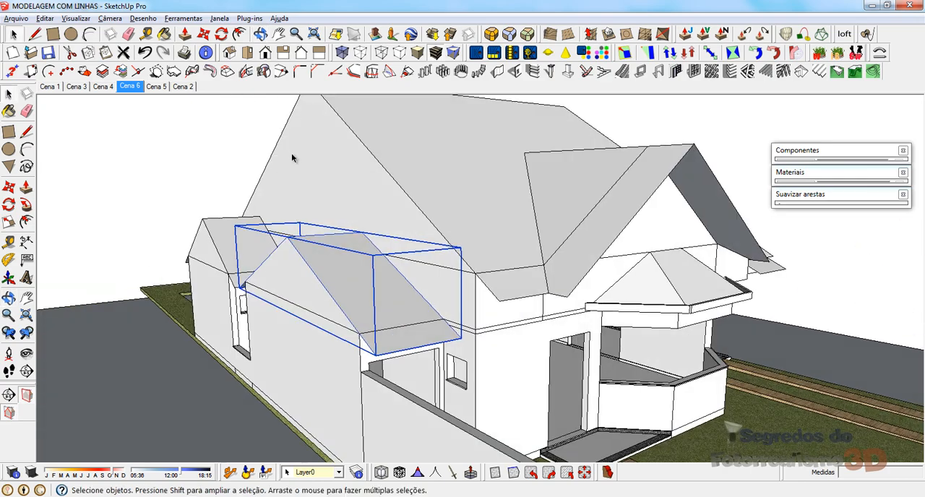
left_click(322, 197)
left_click(386, 172)
left_click(359, 181)
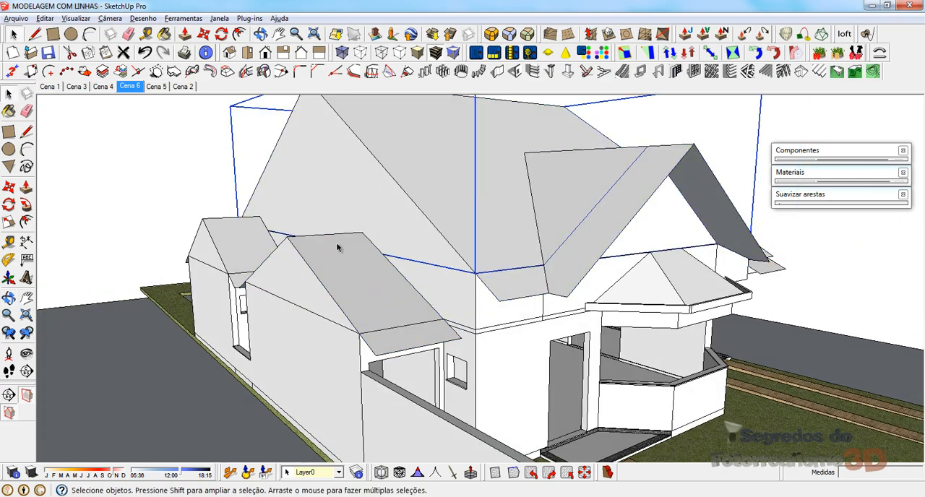
left_click(339, 247)
scroll(263, 289, "up", 3)
middle_click_drag(391, 256, 398, 279)
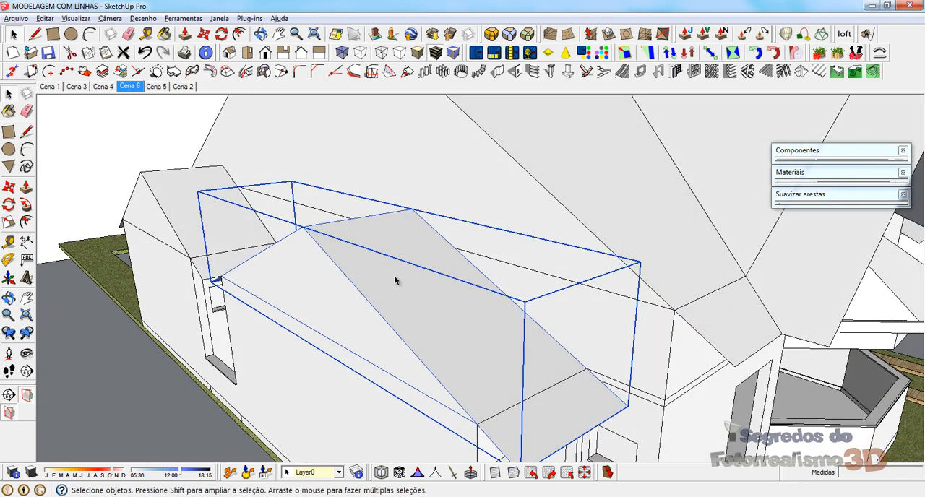
Step: Open the side gable roof's group, copy its two sloping faces with their edges, and leave the group
double_click(385, 272)
left_click(401, 276)
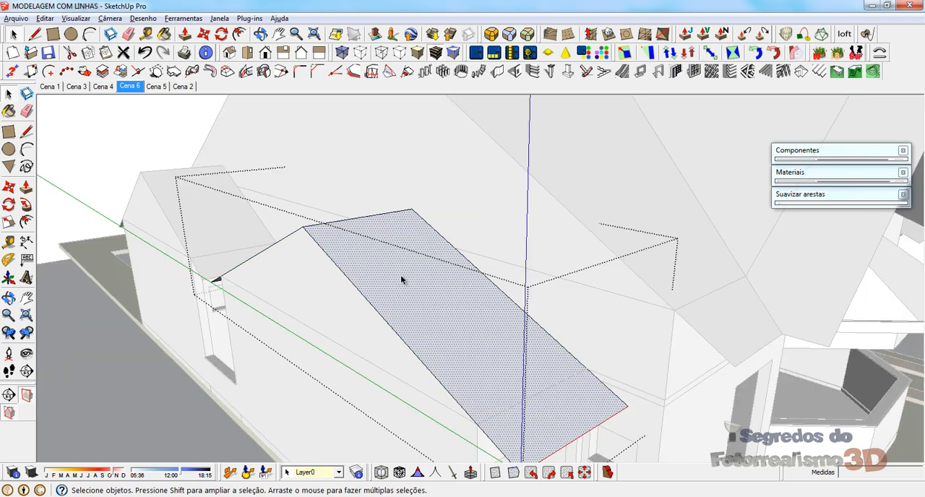
double_click(364, 250)
middle_click_drag(278, 296, 417, 308)
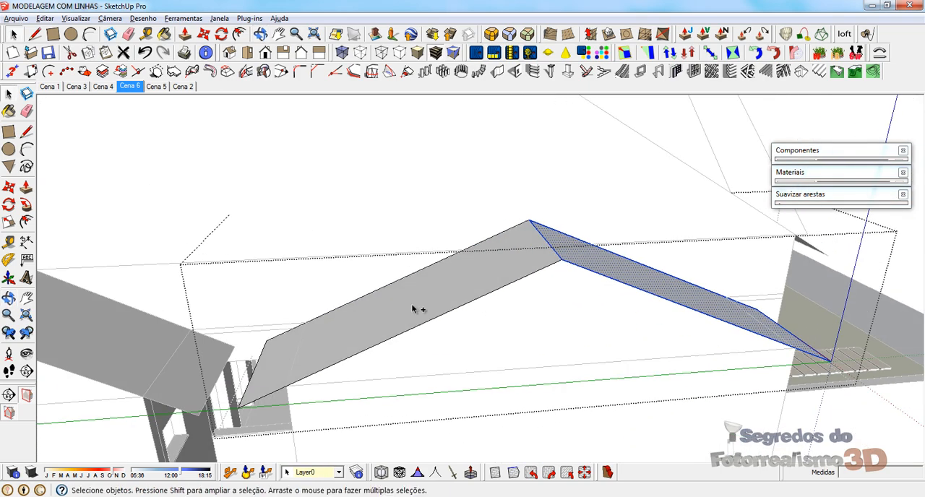
double_click(412, 309, "ctrl")
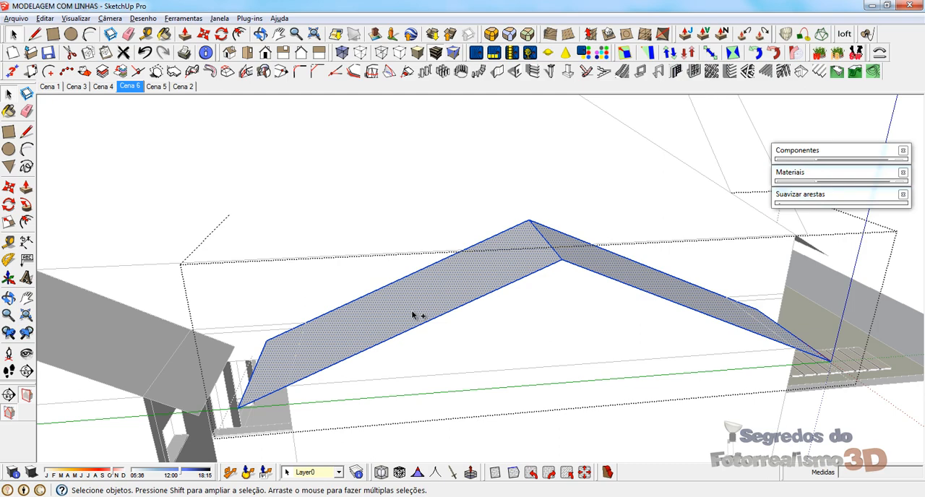
key("Escape")
middle_click_drag(527, 344, 679, 403)
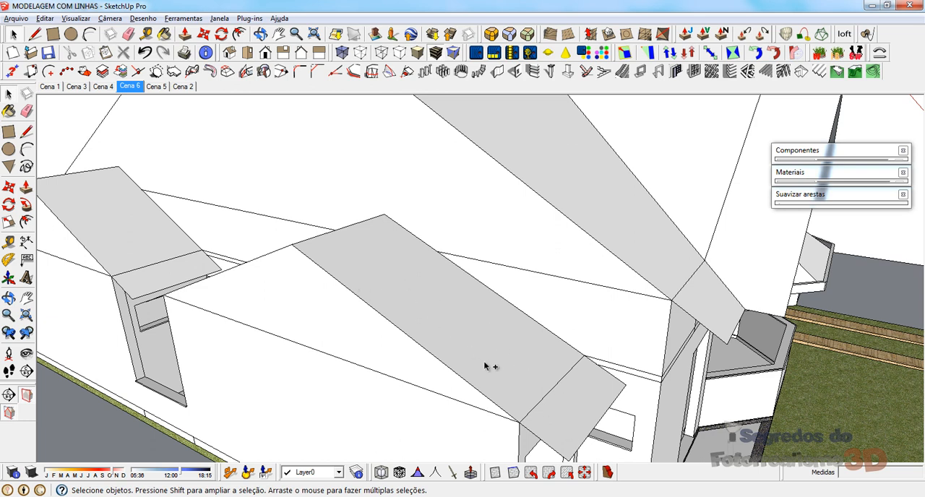
Step: Paste the copied roof slopes and move them by their ridge corner onto the ridge corner of the original side roof
key("ctrl+v")
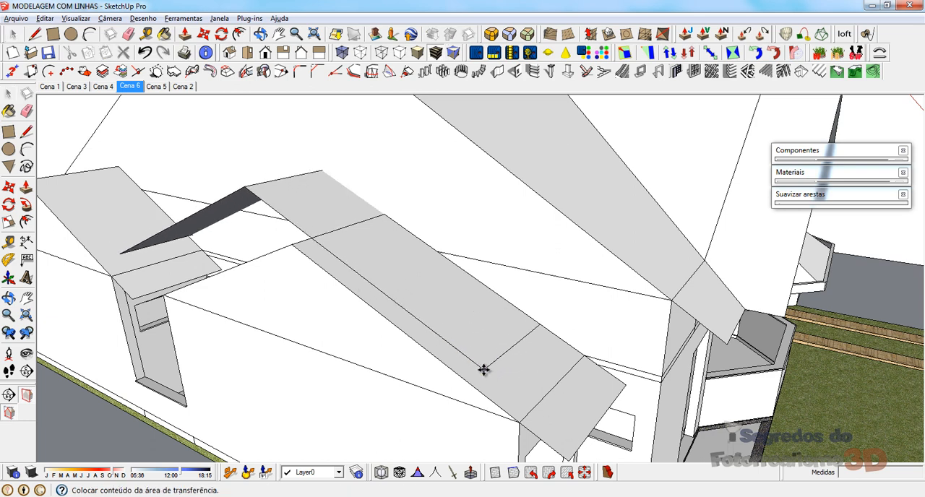
left_click(482, 369)
key("m")
left_click(252, 190)
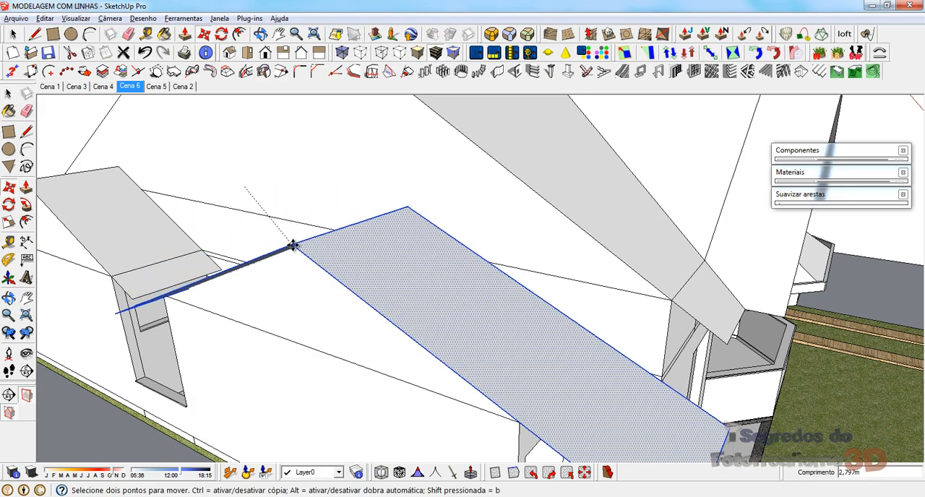
middle_click_drag(296, 244, 402, 279)
left_click(401, 366)
scroll(401, 365, "up", 2)
key("space")
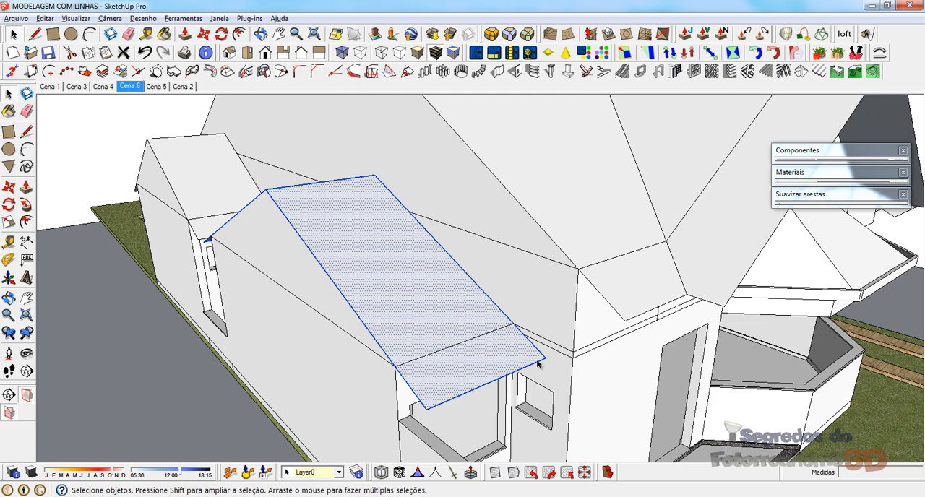
Step: Try to offset the outer edges of the copied roof slopes with the Offset tool
left_click(536, 363)
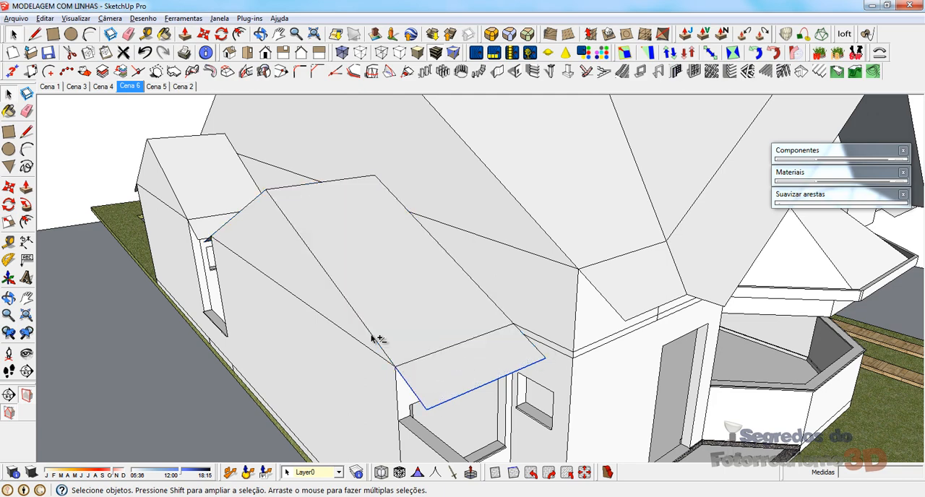
middle_click_drag(247, 301, 396, 280)
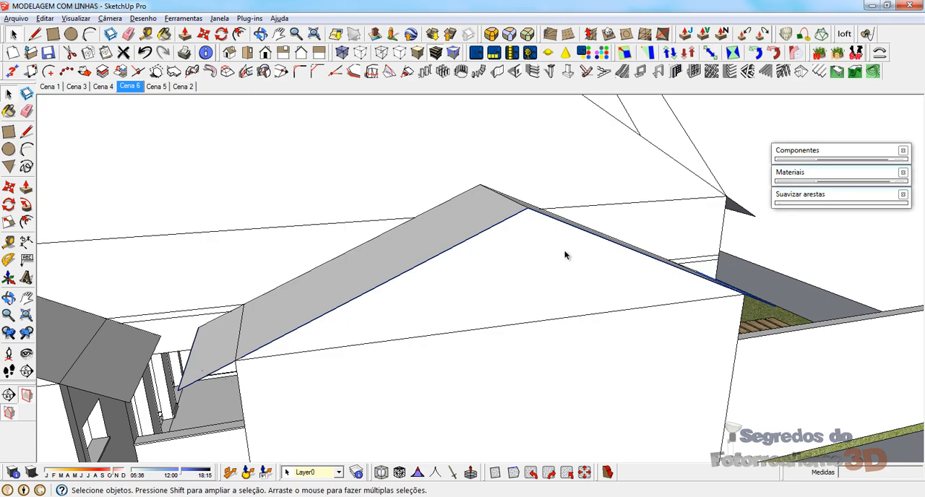
middle_click_drag(566, 254, 388, 299)
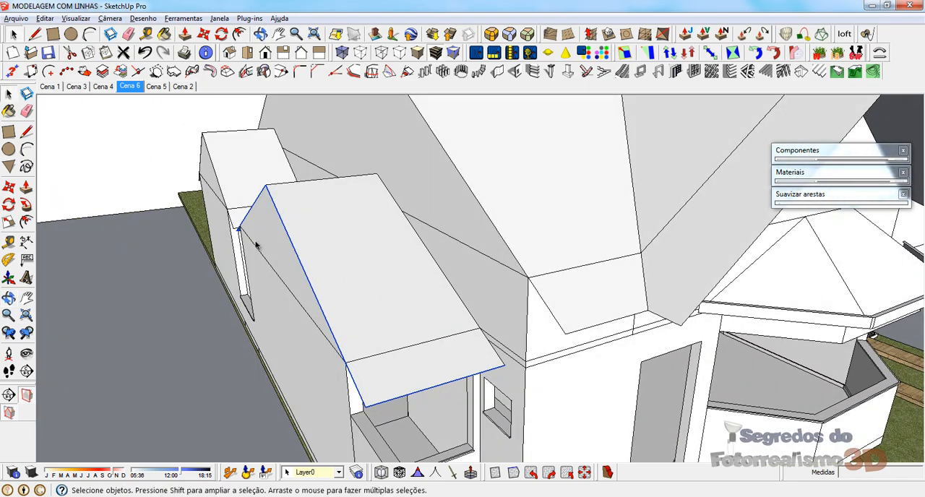
middle_click_drag(343, 352, 369, 382)
scroll(411, 365, "up", 2)
key("f")
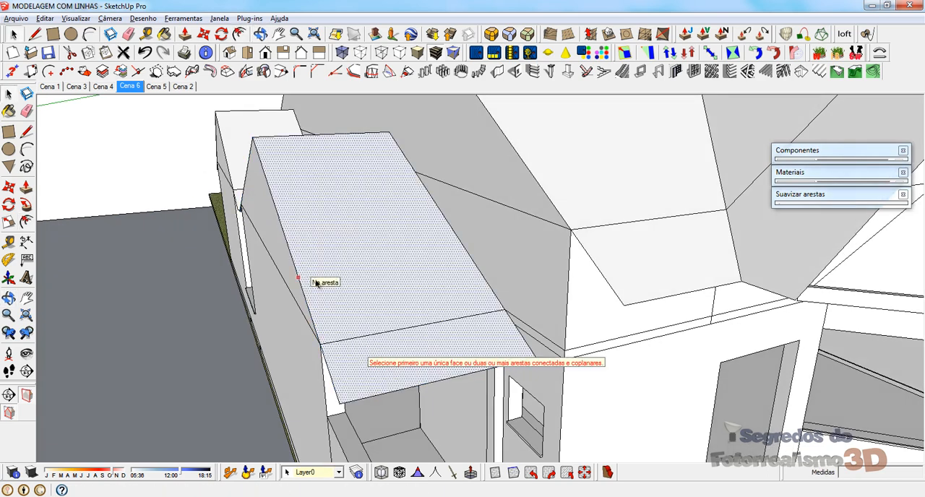
key("space")
Step: Offset the eave edge and the outer gable edge of the street-side slope inward by 0,15 m with 1001bit Offset edge
left_click(391, 390)
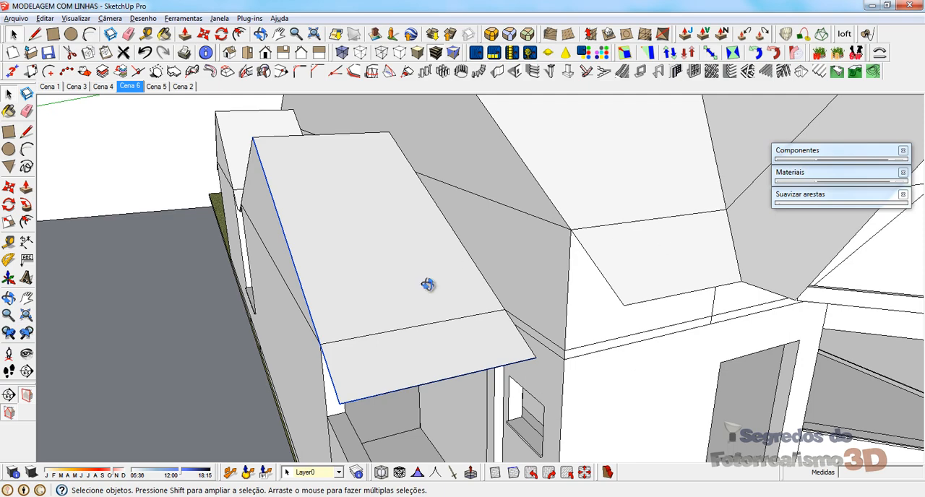
middle_click_drag(428, 284, 580, 296)
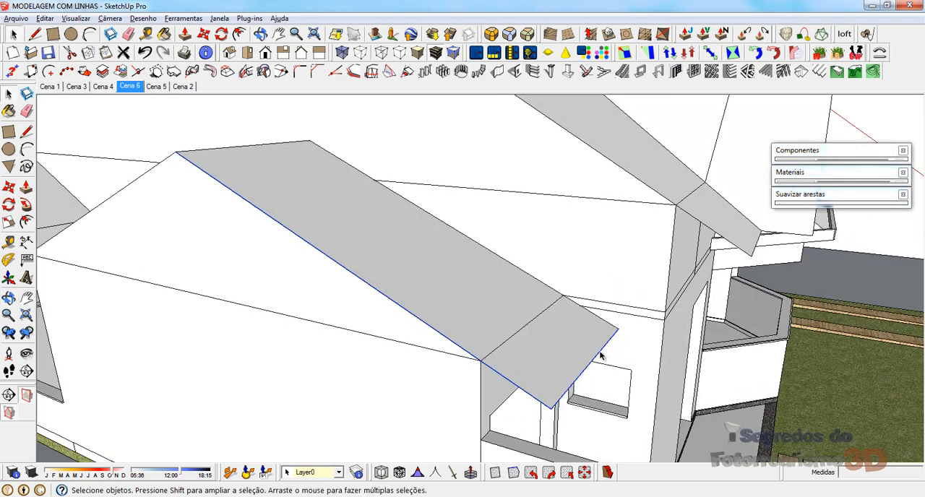
left_click(355, 72)
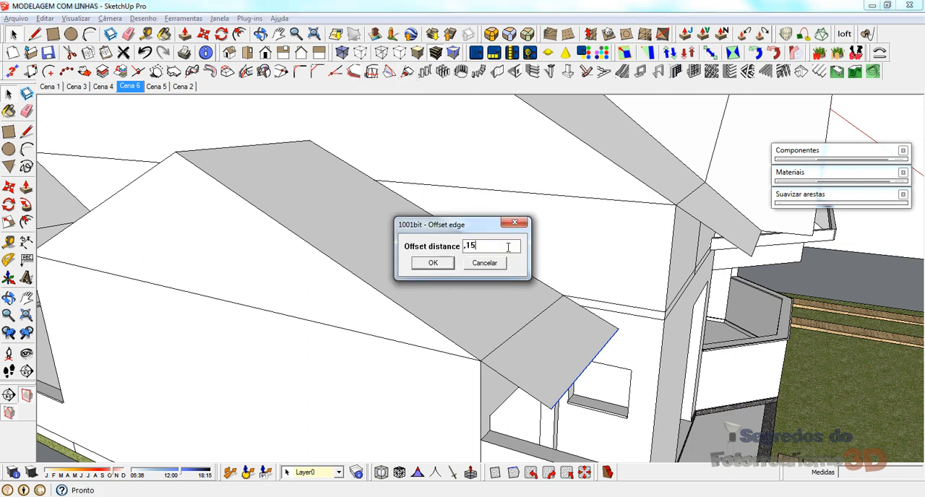
key("Return")
left_click(551, 331)
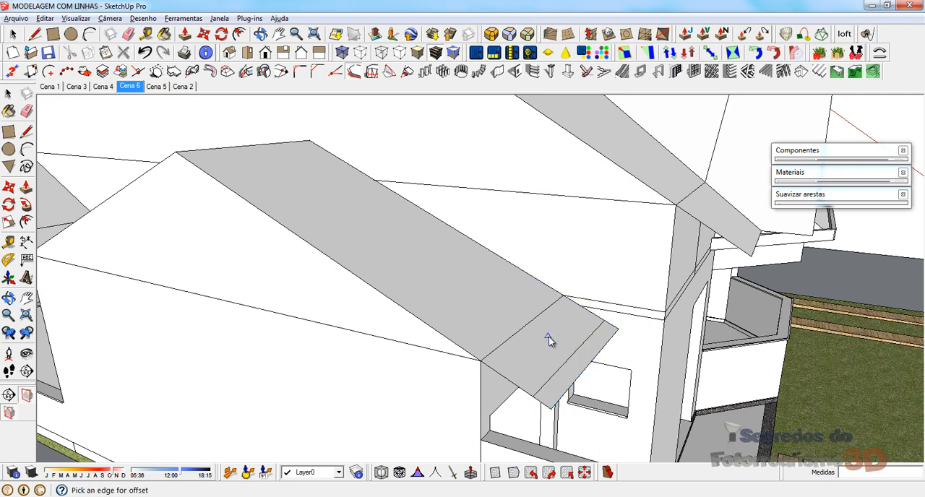
left_click(449, 340)
left_click(623, 326)
middle_click_drag(655, 328, 488, 253)
key("space")
Step: Copy the outer gable edge of the opposite slope 0,15 m inward across its face
left_click(460, 319)
middle_click_drag(635, 221, 608, 296)
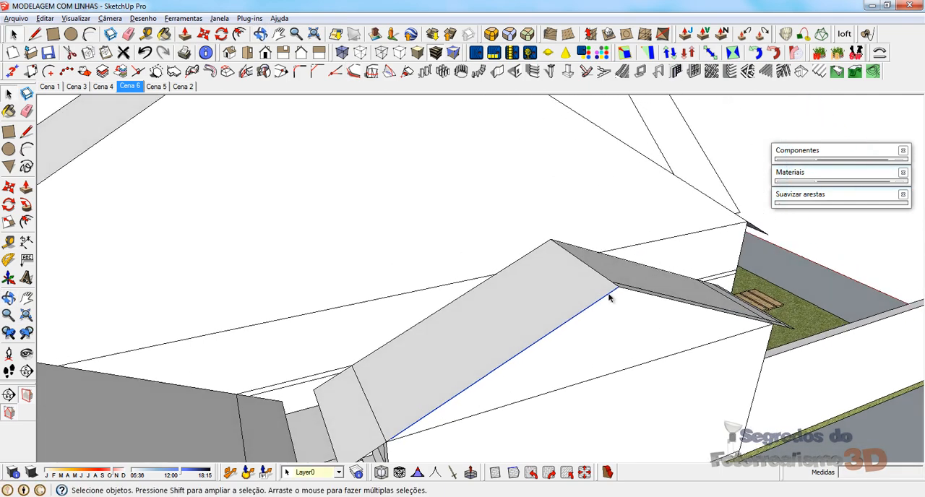
key("m")
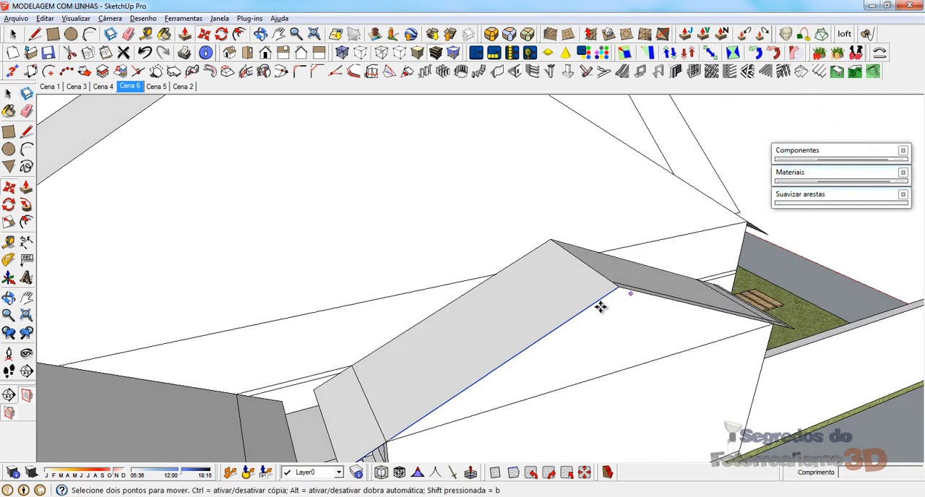
scroll(433, 428, "up", 2)
scroll(337, 469, "up", 1)
scroll(356, 377, "down", 3)
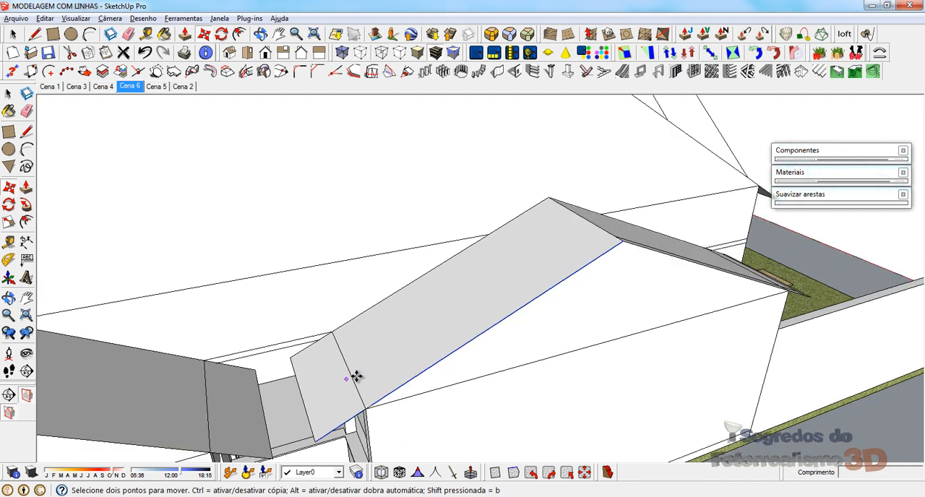
key("ctrl")
left_click(622, 242)
left_click(612, 235)
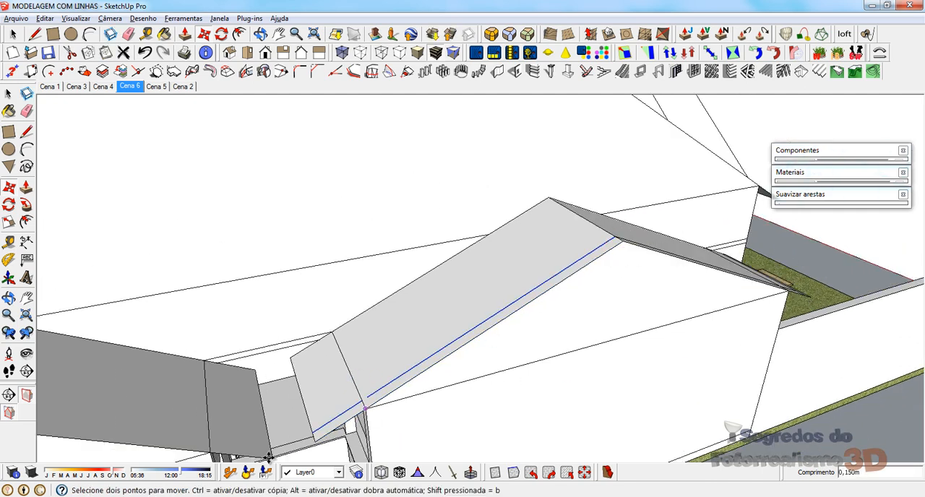
key("space")
Step: Copy the eave edge of the opposite roof slope 0,15 m inward across its face
scroll(319, 436, "up", 2)
left_click(297, 405)
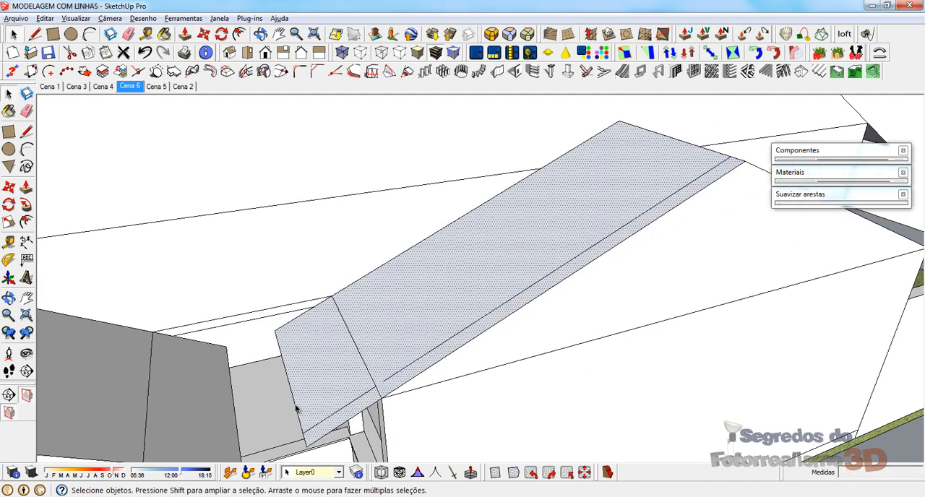
left_click(296, 406)
key("m")
key("ctrl")
left_click(306, 428)
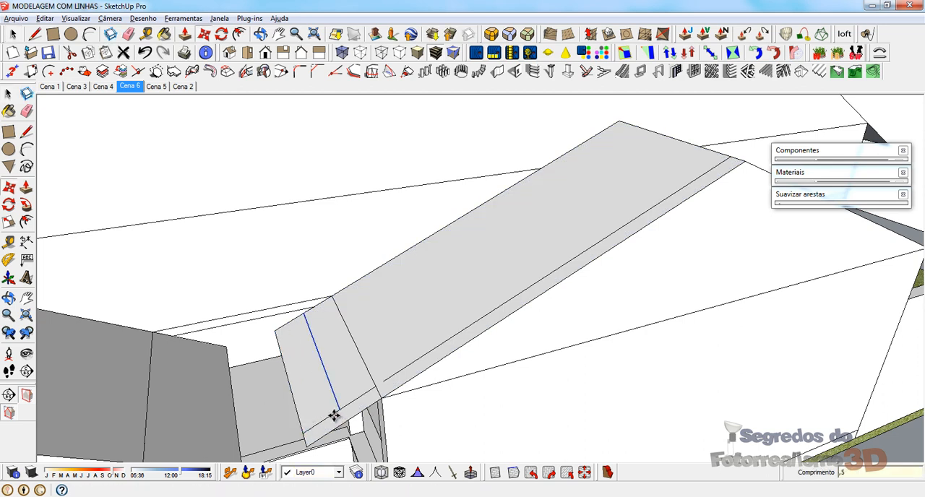
key("Return")
Step: Bridge the gap in the inner gable border line and erase the overrunning line ends at the eave corner
scroll(372, 376, "up", 2)
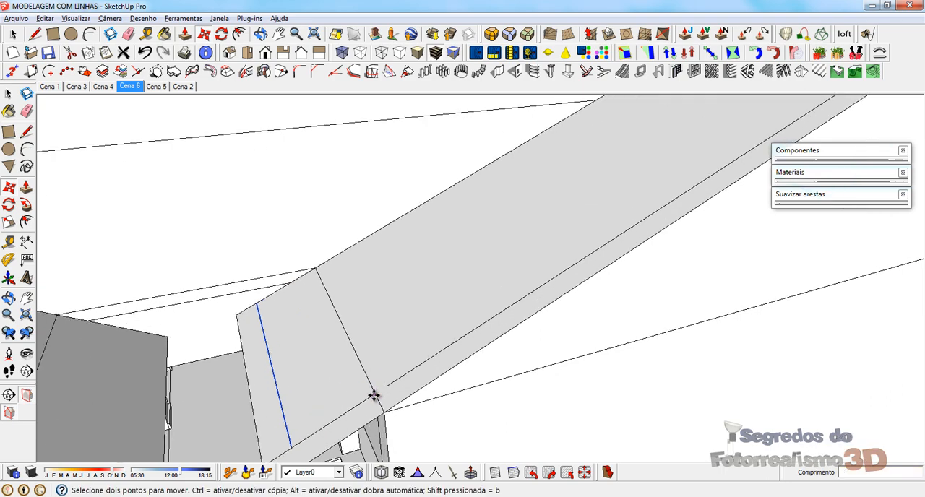
key("l")
left_click(376, 394)
mouse_move(398, 378)
middle_mouse_down()
mouse_move(334, 272)
mouse_move(296, 398)
middle_mouse_up()
key("e")
scroll(278, 354, "down", 3)
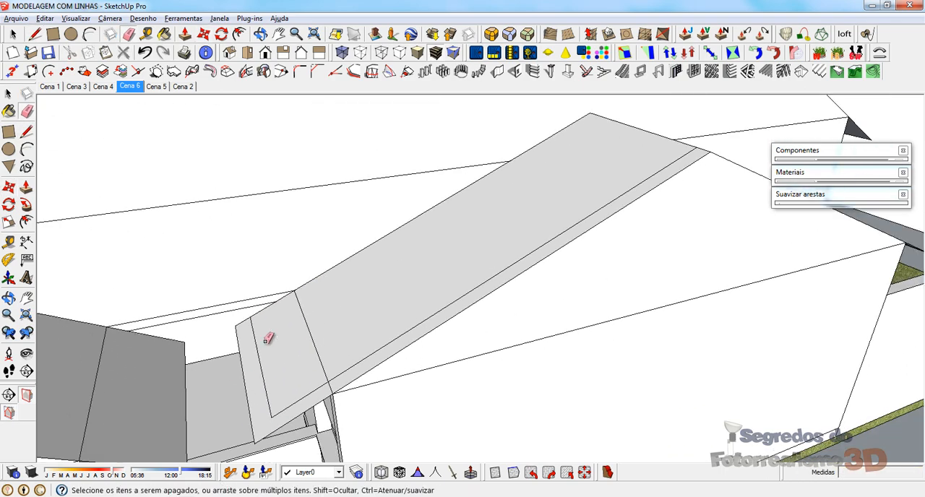
mouse_move(395, 292)
middle_mouse_down()
mouse_move(512, 264)
mouse_move(343, 263)
middle_mouse_up()
Step: Extrude the L-shaped border strip of the street-side slope 0,15 m outward with Push/Pull
scroll(437, 184, "down", 3)
scroll(498, 326, "up", 2)
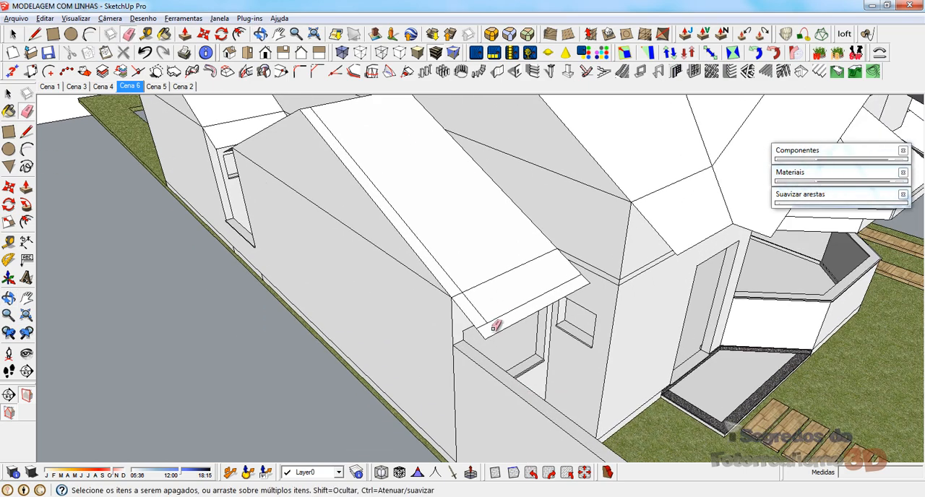
scroll(459, 254, "up", 2)
key("p")
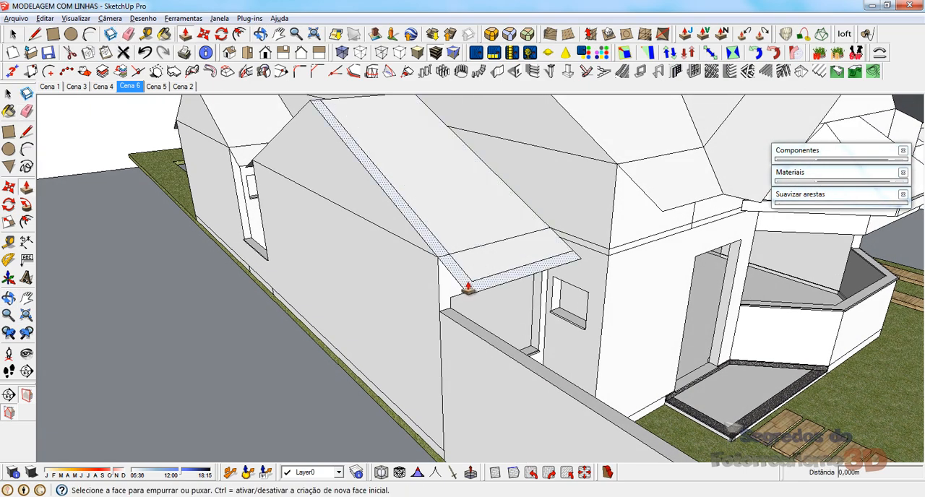
left_click(463, 275)
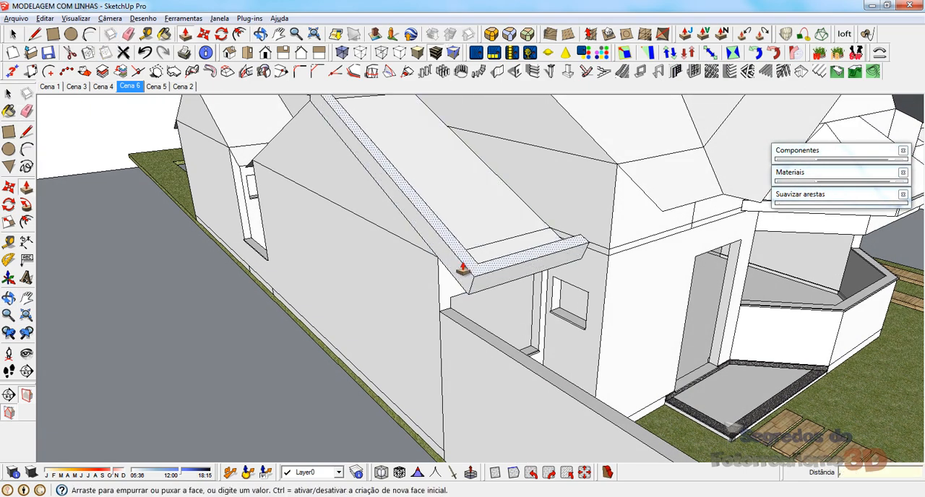
type("15")
key("Return")
Step: Extrude the L-shaped border strip of the opposite slope outward by the same 0,15 m
middle_click_drag(465, 267, 606, 196)
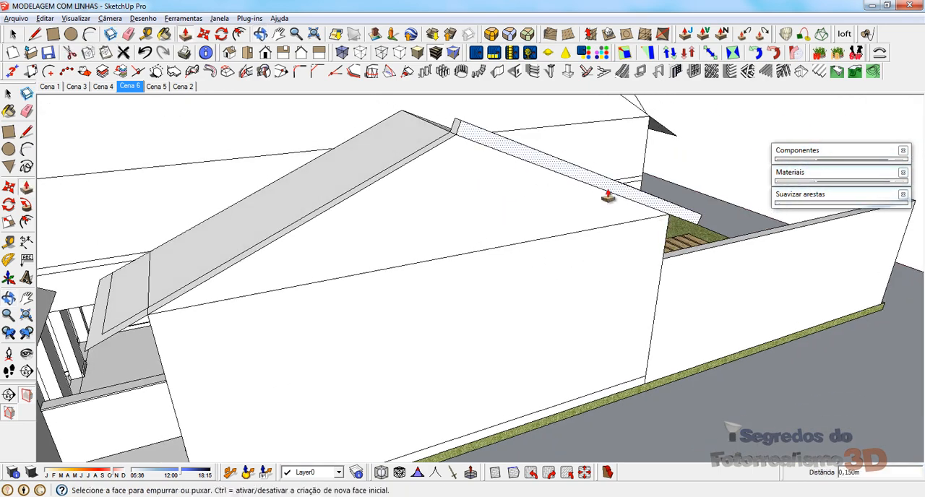
left_click(444, 145)
left_click(467, 129)
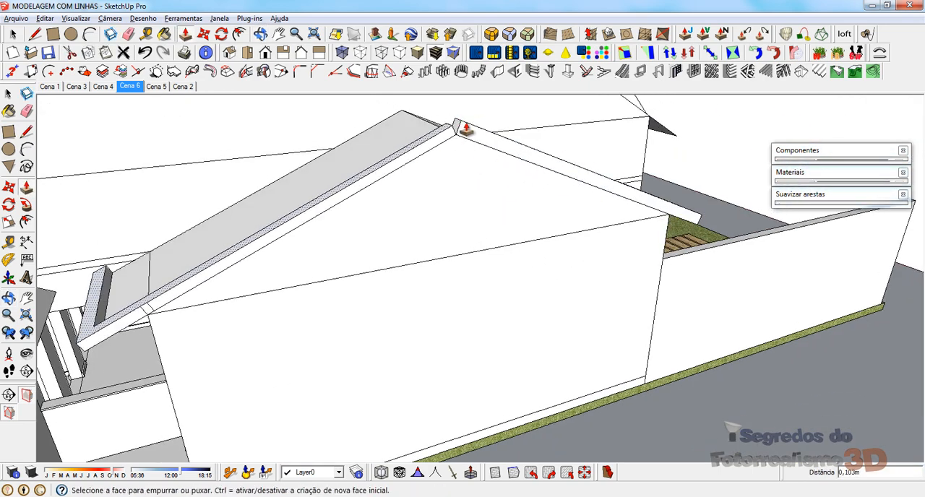
Step: Erase the leftover seam lines across the outer face of the gable fascia near its eave end
middle_click_drag(466, 131, 372, 71)
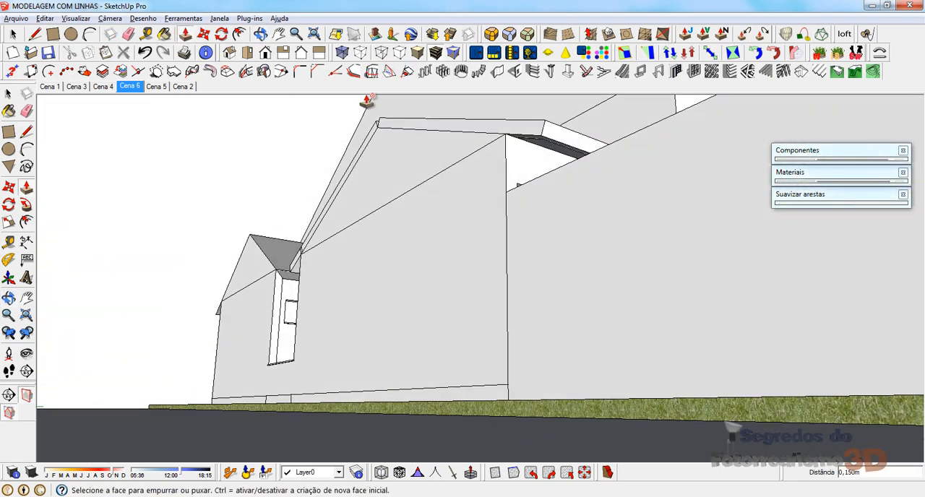
middle_click_drag(411, 141, 645, 247)
scroll(220, 250, "up", 5)
key("e")
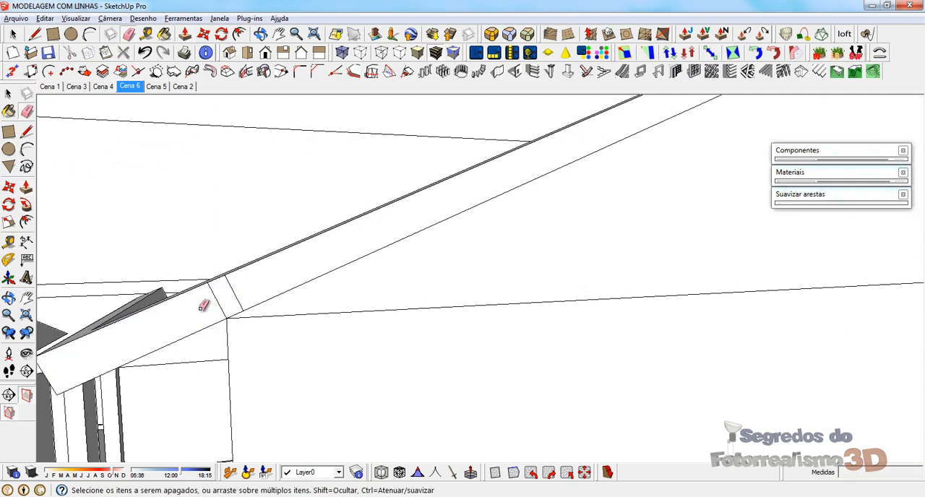
left_click_drag(255, 290, 257, 289)
scroll(137, 291, "down", 5)
scroll(532, 291, "up", 3)
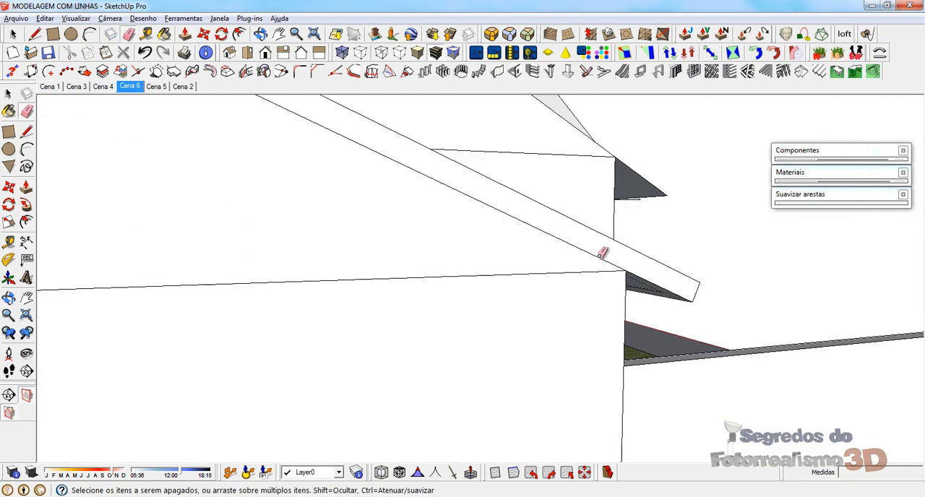
middle_click_drag(599, 258, 559, 331)
Step: Try to close the ridge notch by extending the fascia's top edges until they meet above the ridge
scroll(559, 331, "down", 5)
middle_click_drag(317, 273, 373, 198)
scroll(420, 196, "up", 4)
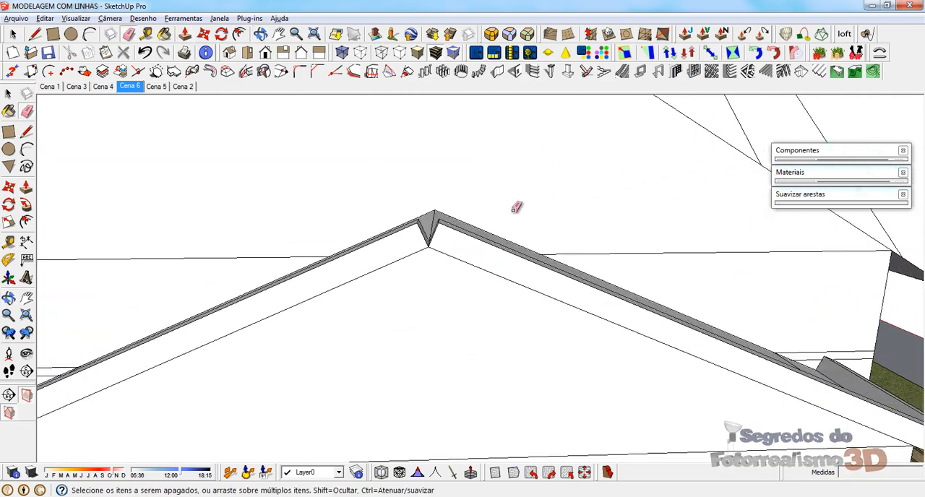
scroll(514, 209, "up", 3)
mouse_move(455, 238)
middle_mouse_down()
mouse_move(415, 252)
mouse_move(426, 234)
middle_mouse_up()
key("l")
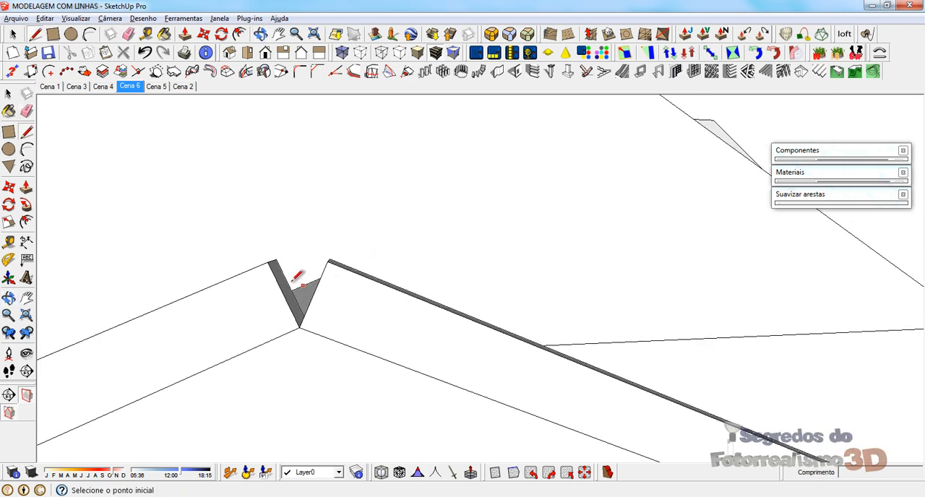
left_click(269, 261)
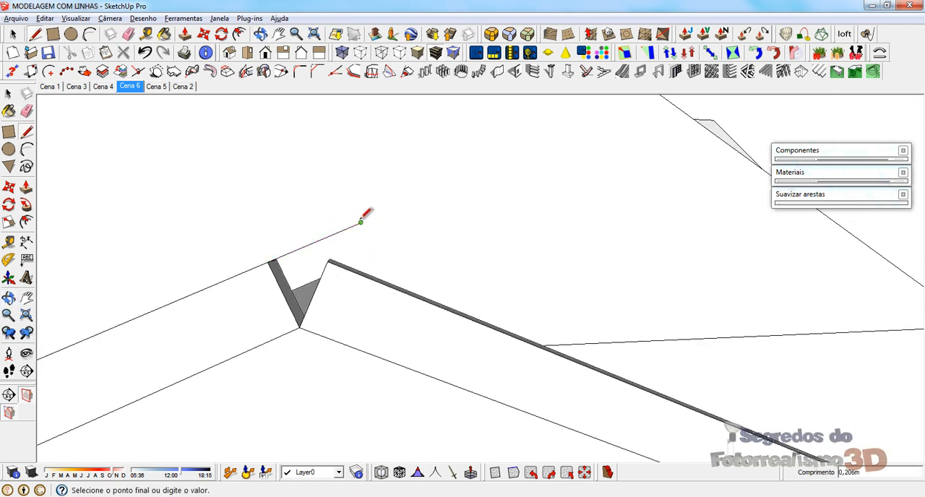
left_click(328, 261)
left_click(277, 235)
key("e")
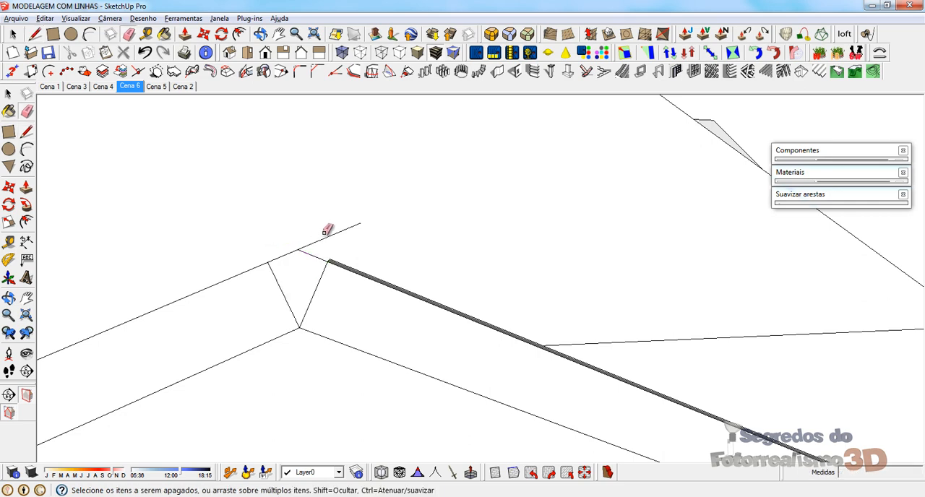
Step: Try to extrude the ridge infill back across the fascia's thickness, and undo it together with the infill lines
mouse_move(454, 337)
middle_mouse_down()
mouse_move(200, 441)
mouse_move(376, 268)
mouse_move(190, 355)
mouse_move(490, 226)
middle_mouse_up()
key("p")
left_click(451, 180)
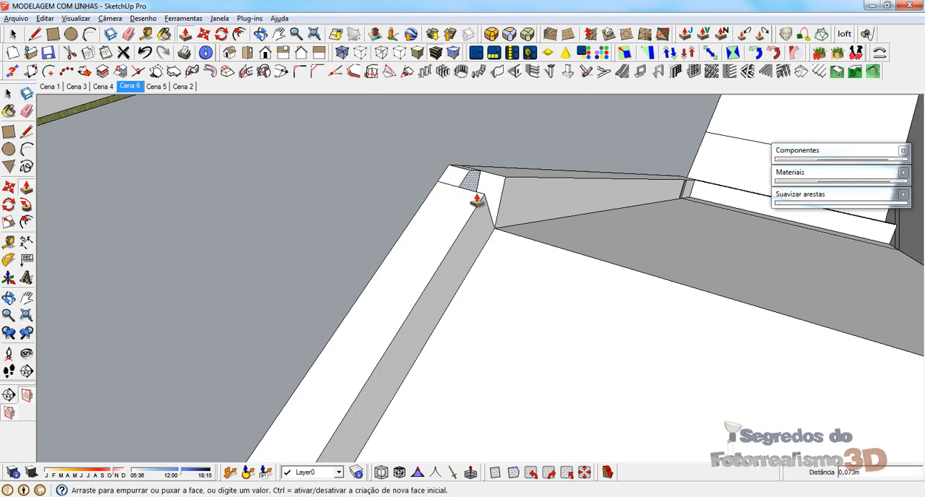
left_click(486, 223)
middle_click_drag(442, 220, 852, 179)
key("ctrl+z")
key("ctrl+z")
key("ctrl+z")
key("ctrl+z")
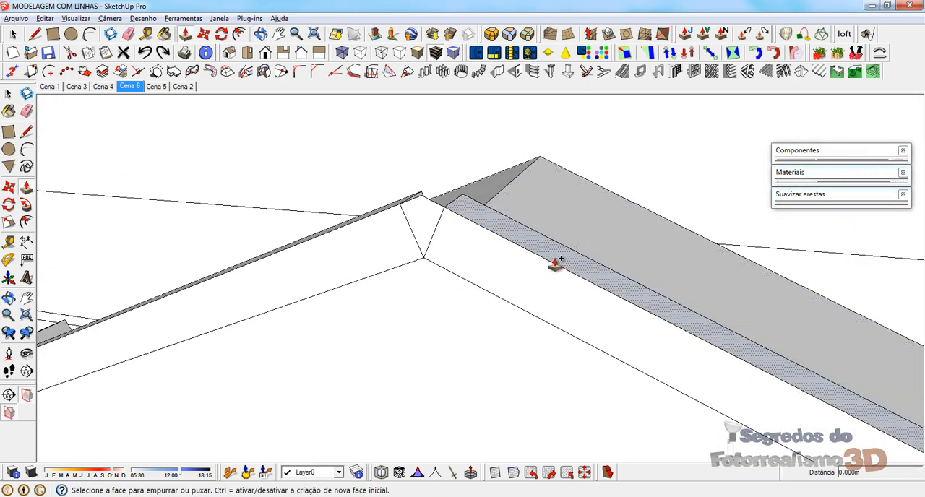
Step: Cap the ridge notch flat by joining the fascia's top corners with an inner and an outer horizontal line
middle_click_drag(505, 274, 550, 295)
key("l")
left_click(406, 195)
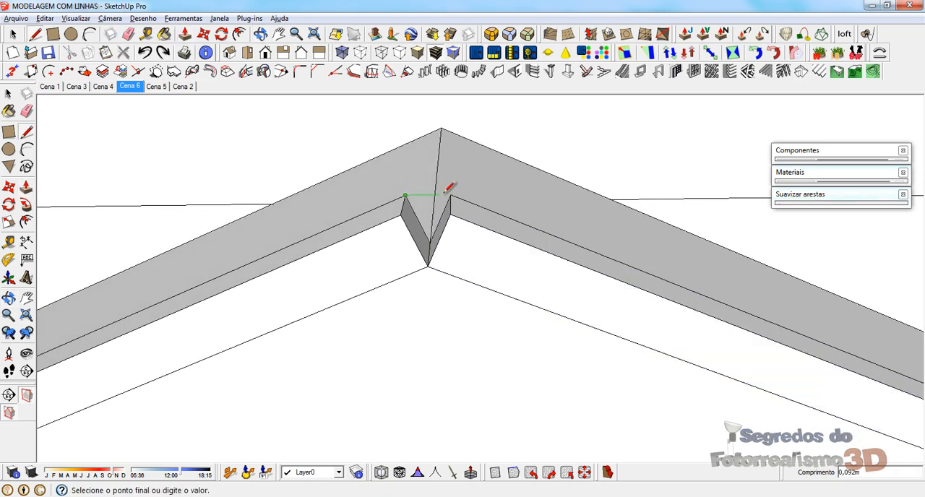
left_click(451, 195)
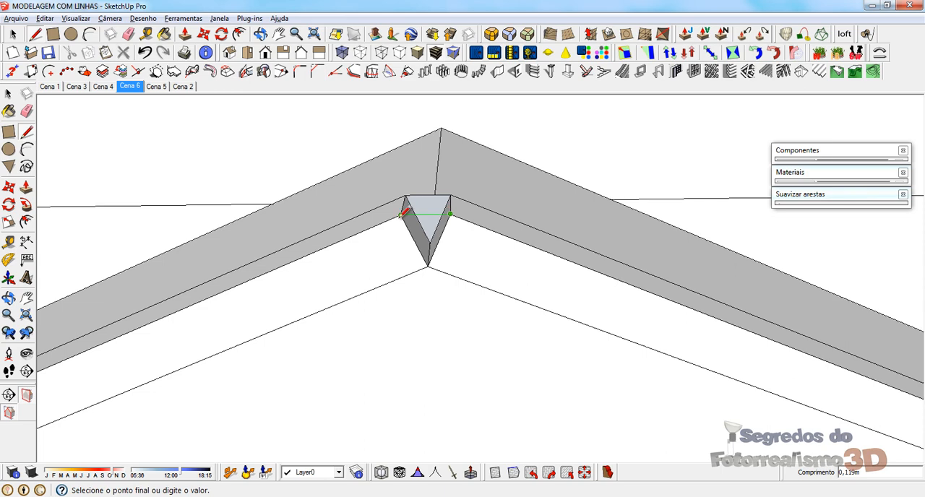
left_click(402, 214)
Step: Erase the leftover V-shaped notch edges below the ridge cap on the fascia's outer and inner faces
key("e")
left_click_drag(414, 248, 450, 248)
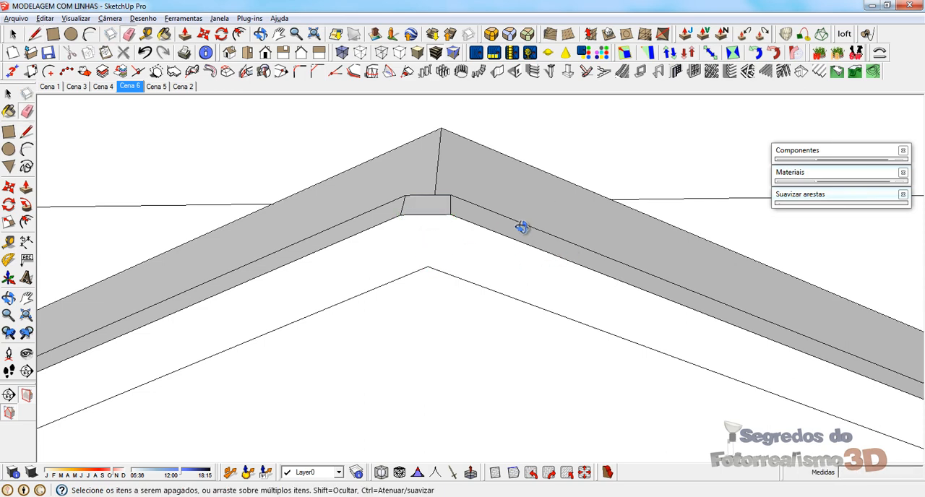
middle_click_drag(523, 228, 167, 218)
middle_click_drag(492, 213, 427, 218)
left_click_drag(306, 200, 326, 196)
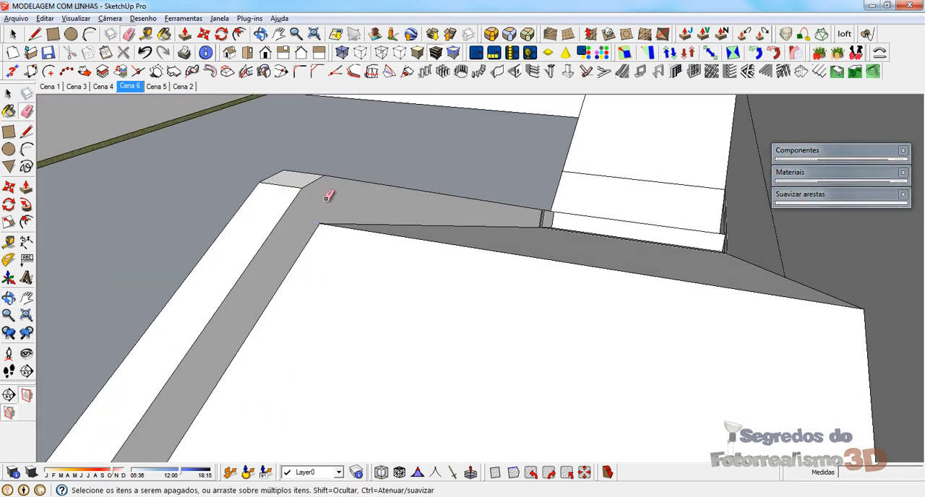
mouse_move(326, 195)
middle_mouse_down()
mouse_move(682, 208)
mouse_move(503, 185)
middle_mouse_up()
Step: Draw a triangle closing the slanted end of the street-side eave fascia, with a vertical and a horizontal line
scroll(503, 185, "down", 6)
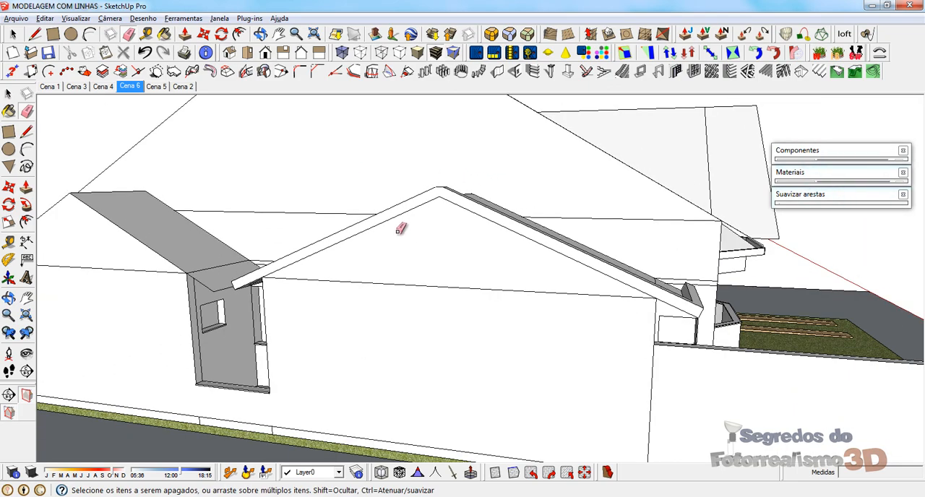
middle_click_drag(403, 206, 721, 265)
scroll(613, 291, "up", 6)
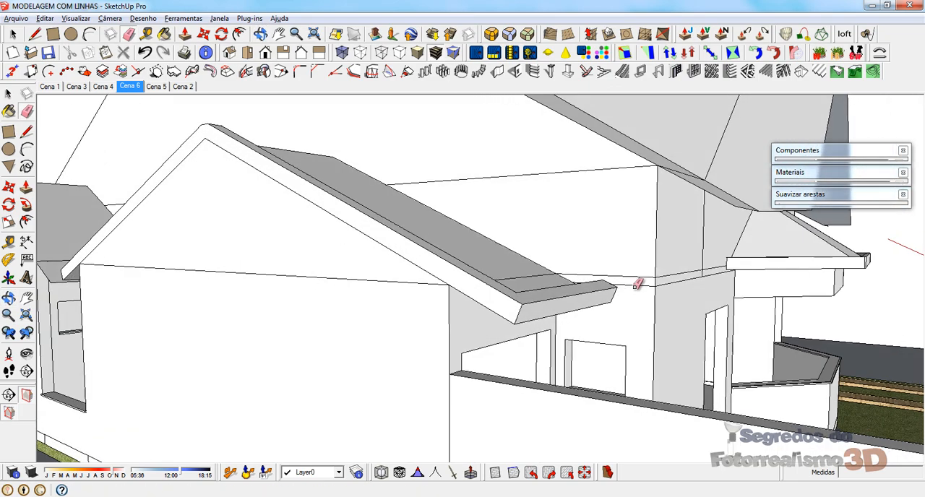
middle_click_drag(622, 289, 652, 298)
scroll(654, 293, "up", 3)
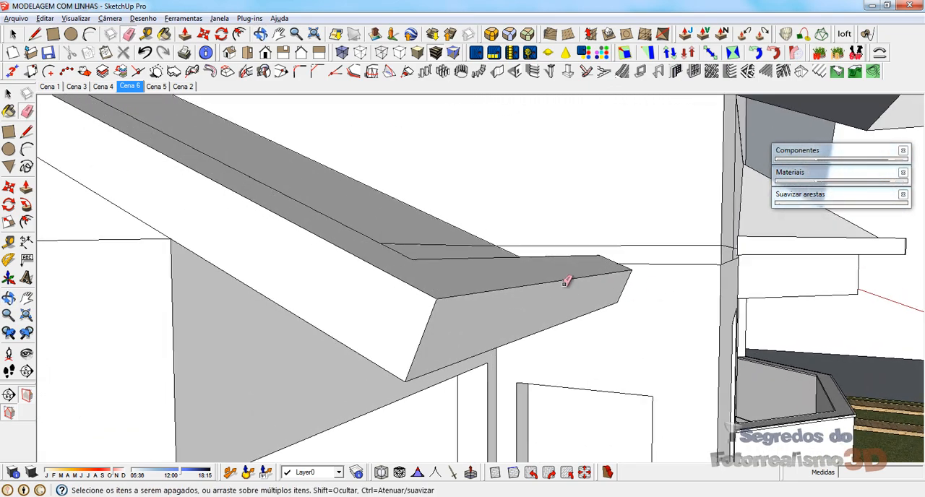
scroll(572, 281, "down", 3)
key("l")
left_click(583, 266)
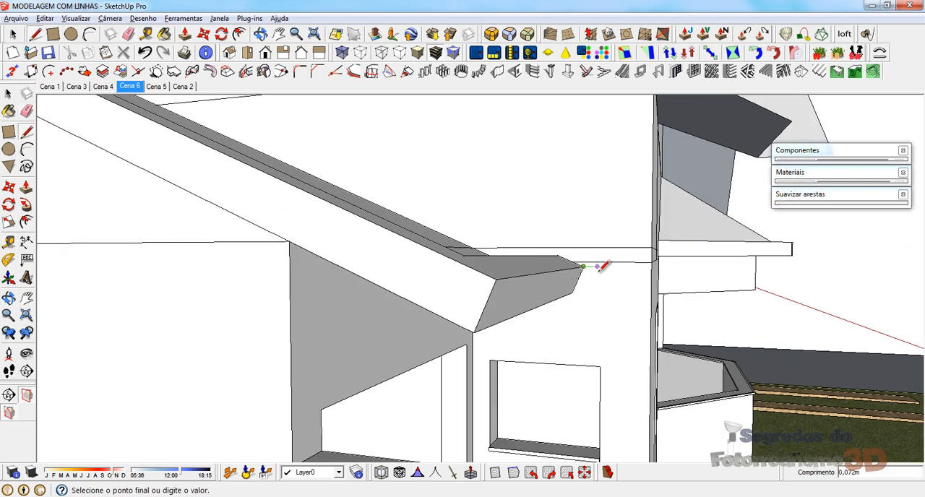
scroll(599, 268, "up", 2)
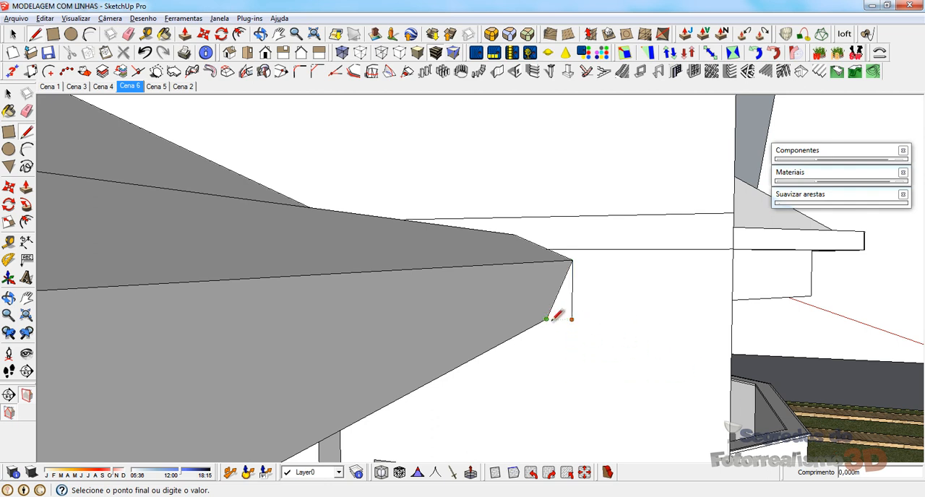
scroll(592, 292, "down", 5)
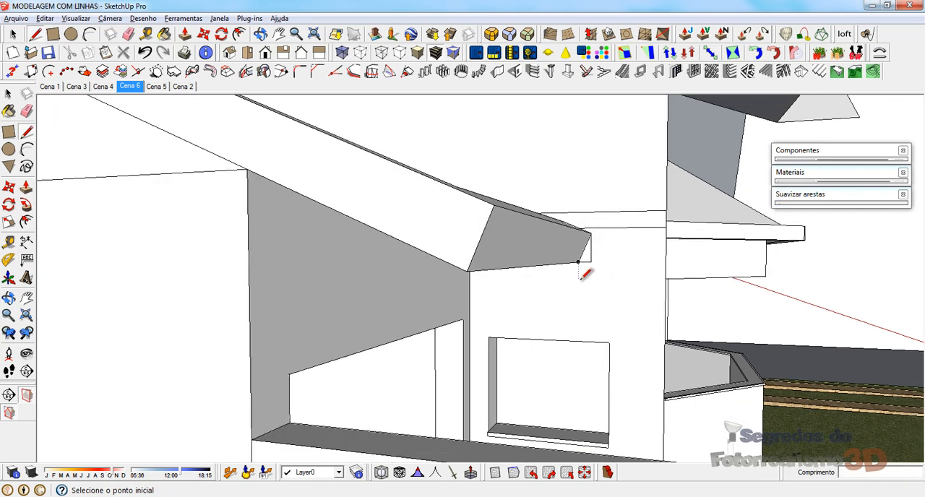
Step: Extrude the triangle along the whole street-side eave fascia to its gable corner so its front is vertical, and clean up leftover edges
key("p")
left_click(586, 266)
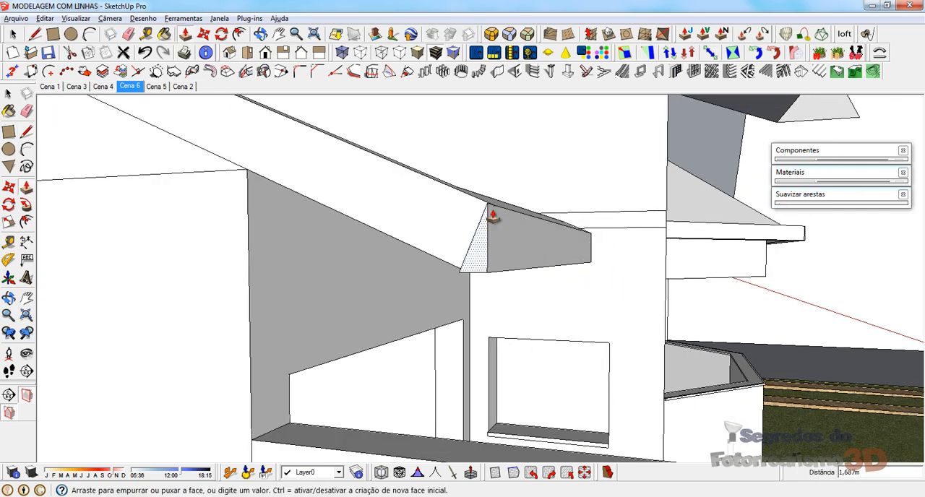
mouse_move(504, 215)
middle_mouse_down()
mouse_move(502, 264)
mouse_move(607, 186)
mouse_move(453, 176)
middle_mouse_up()
left_click(475, 273)
key("e")
scroll(639, 305, "down", 3)
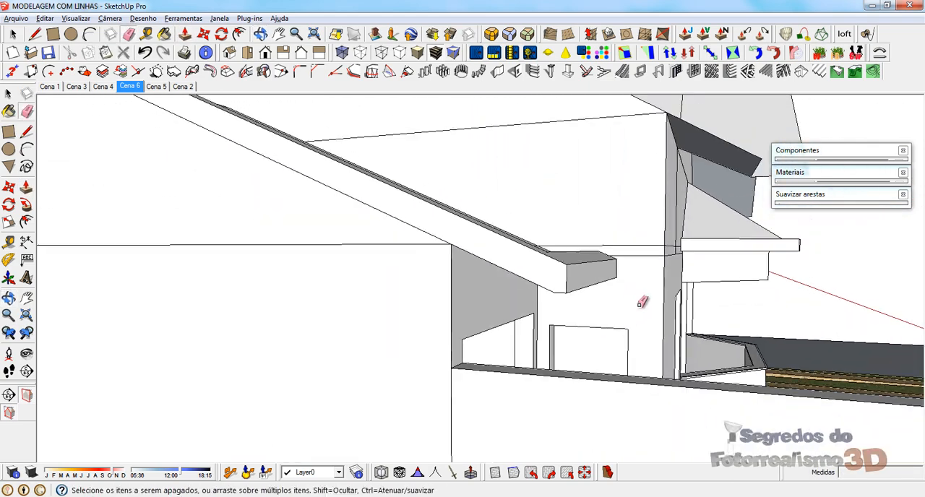
Step: Draw a triangle closing the slanted end of the eave fascia facing the neighbouring gable roof, with a vertical and a horizontal line
scroll(572, 258, "down", 5)
middle_click_drag(571, 258, 540, 235)
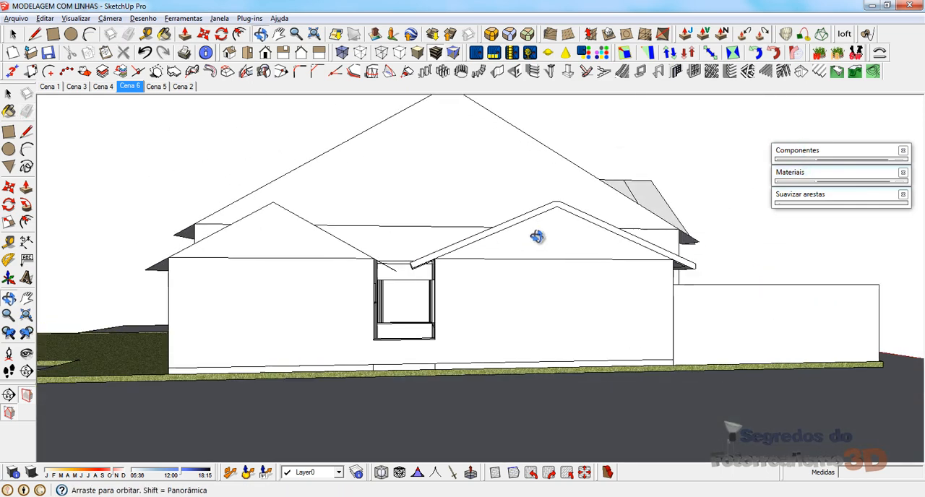
scroll(446, 246, "up", 5)
scroll(415, 267, "up", 6)
key("l")
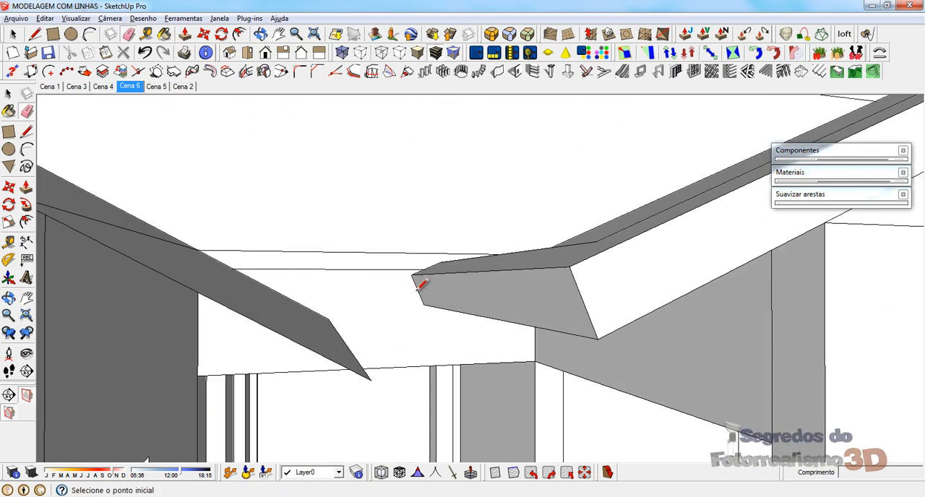
left_click(411, 274)
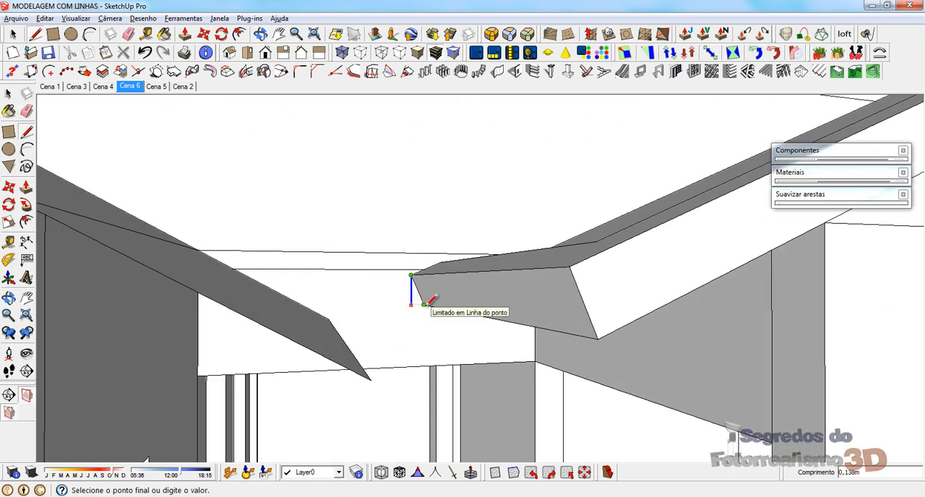
left_click(425, 305)
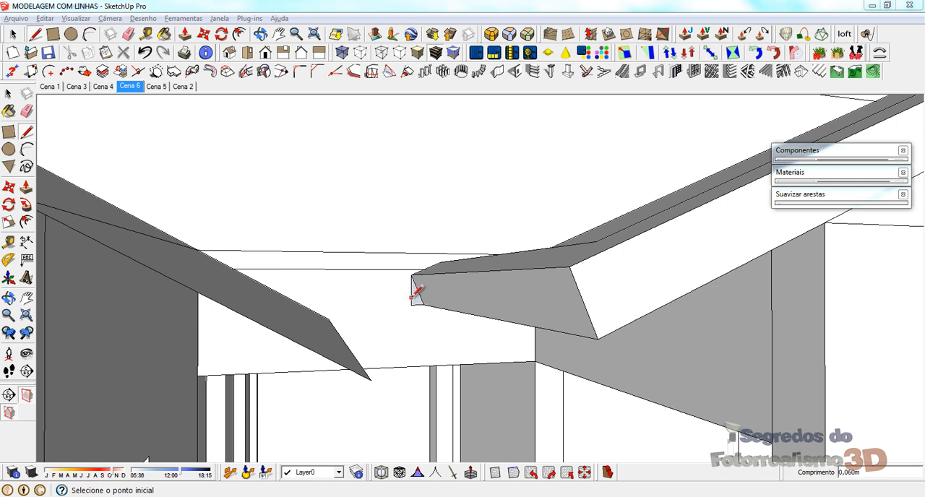
Step: Extrude the triangle along that eave fascia to its gable corner so its front is vertical, and erase the leftover slanted edge
key("p")
left_click(415, 300)
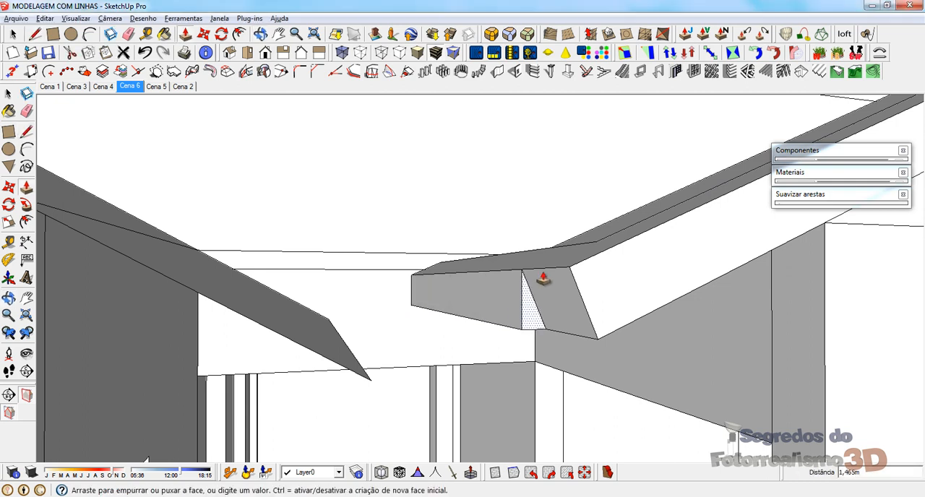
left_click(577, 266)
key("e")
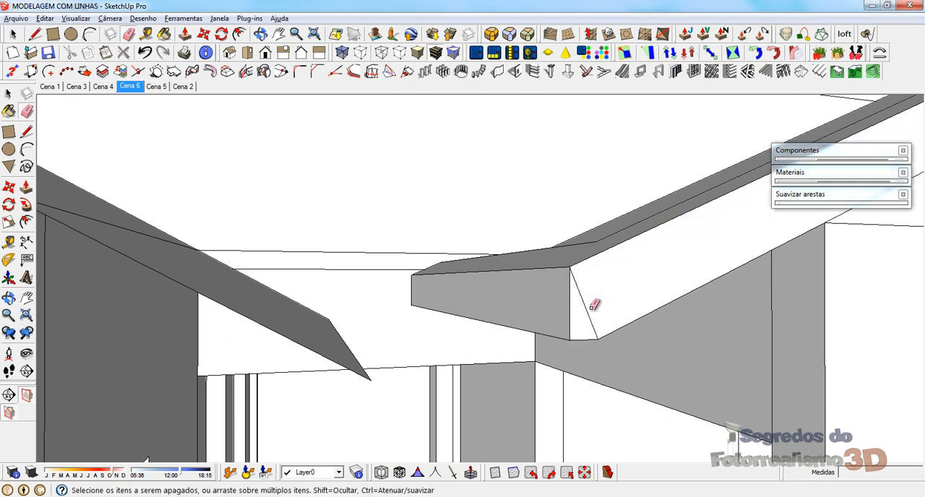
mouse_move(586, 245)
middle_mouse_down()
mouse_move(527, 330)
mouse_move(409, 313)
mouse_move(459, 260)
mouse_move(276, 232)
mouse_move(612, 275)
mouse_move(606, 290)
mouse_move(318, 282)
mouse_move(484, 291)
mouse_move(508, 280)
middle_mouse_up()
Step: Open the neighbouring gable roof's group and erase the line dividing the eave overhang from the slope
key("space")
key("l")
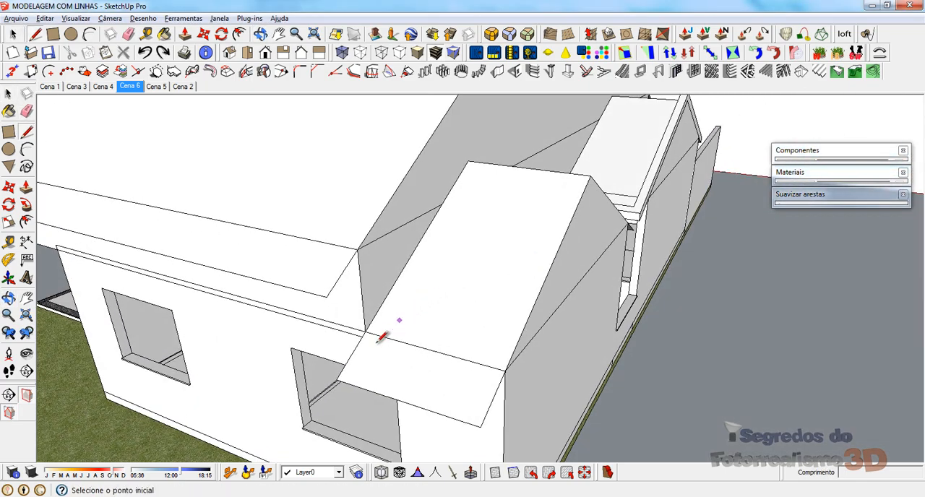
key("space")
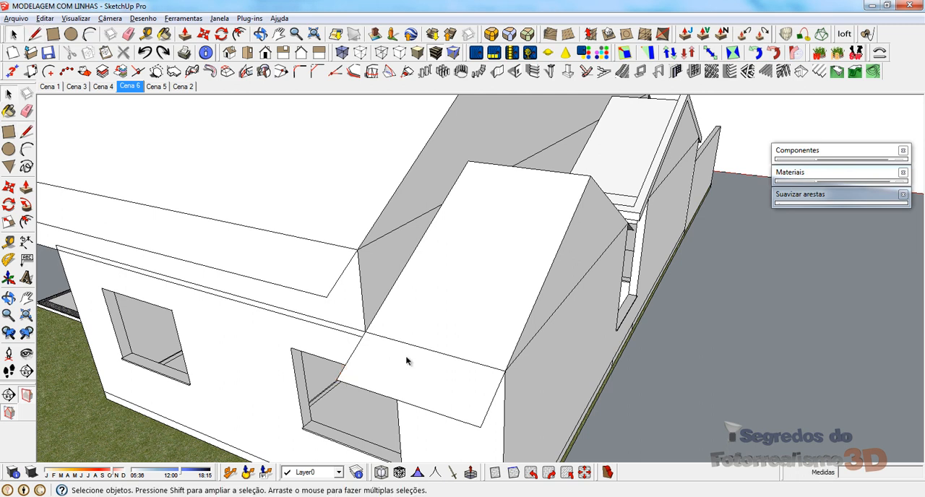
double_click(386, 369)
left_click(386, 369)
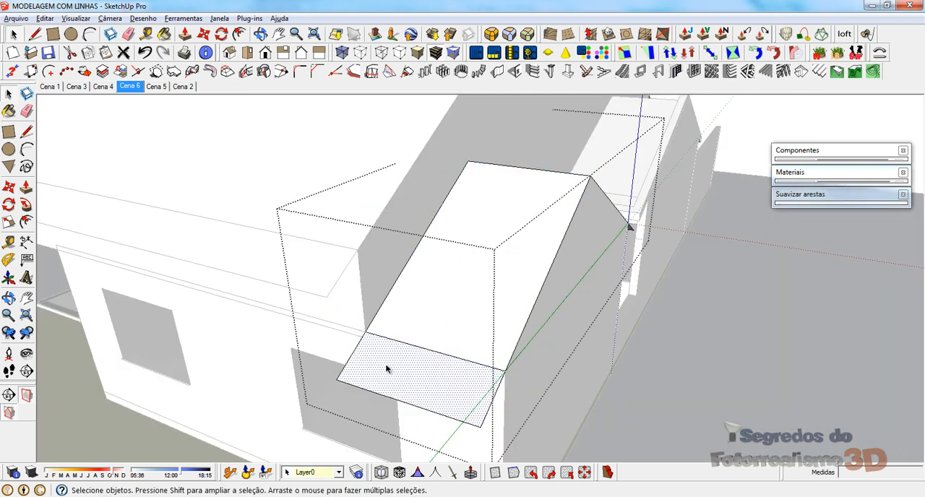
key("e")
mouse_move(405, 342)
middle_mouse_down()
mouse_move(262, 313)
mouse_move(407, 316)
middle_mouse_up()
Step: Copy both slopes of the neighbouring gable roof, leave its group, and paste the copy exactly over the original from the ridge end
key("space")
left_click(300, 236)
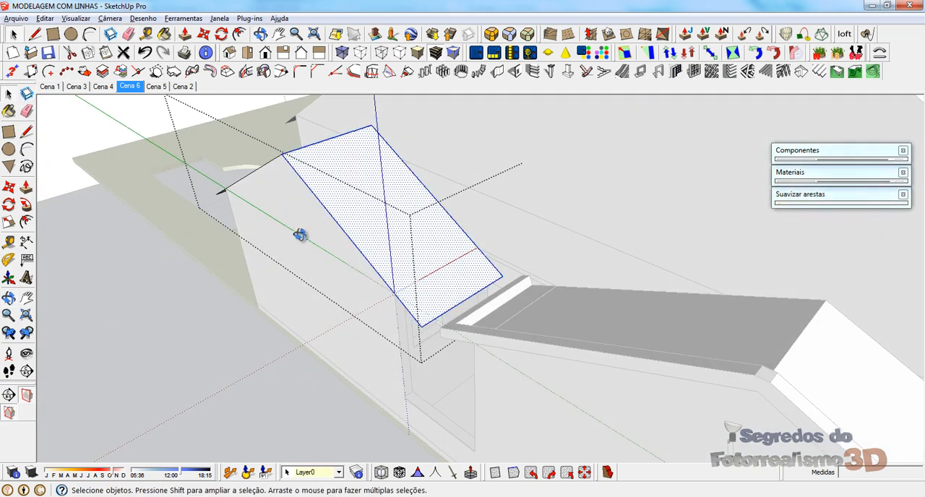
middle_click_drag(300, 236, 648, 209)
left_click(361, 259, "shift")
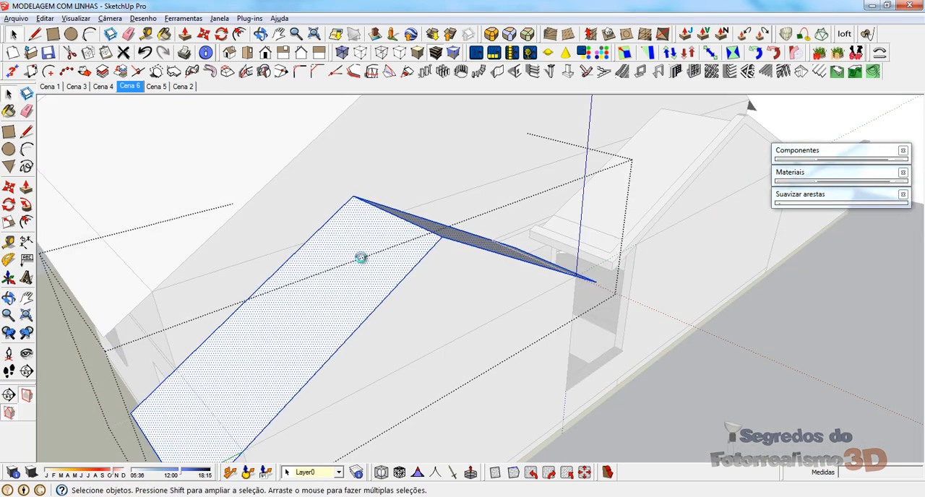
key("Escape")
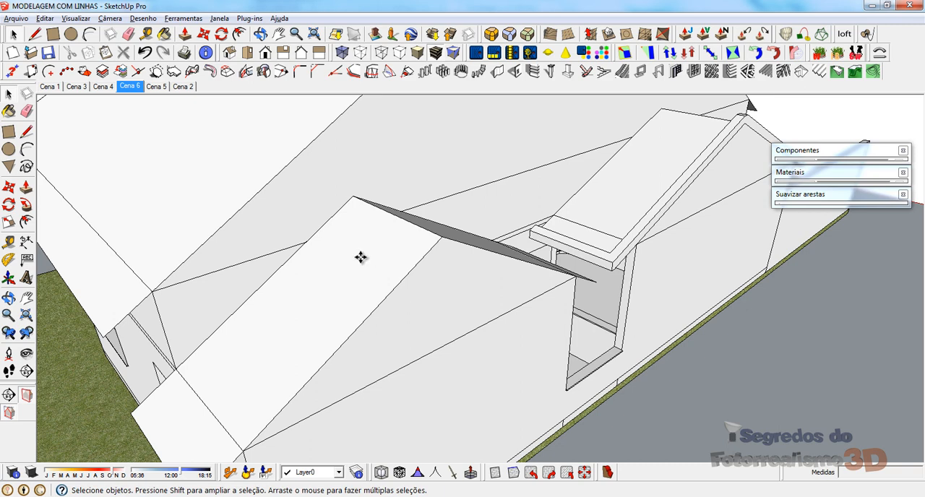
key("ctrl+v")
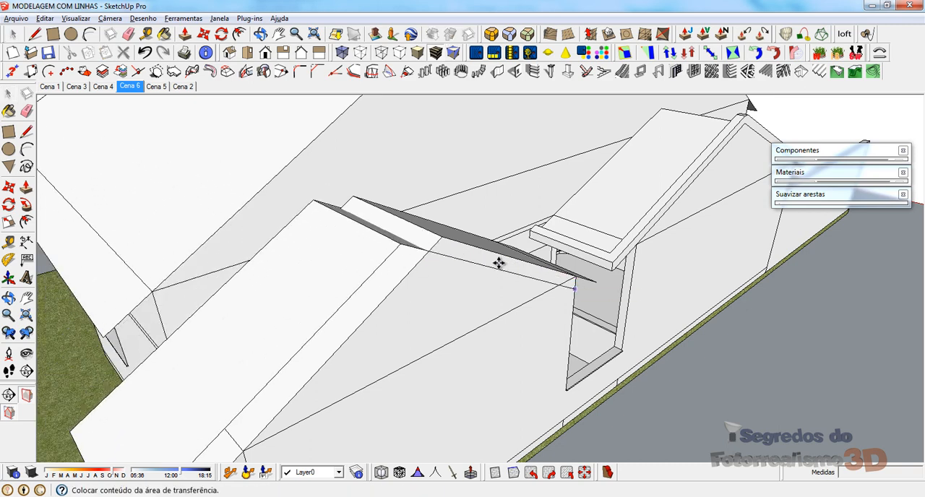
left_click(575, 289)
left_click(314, 201)
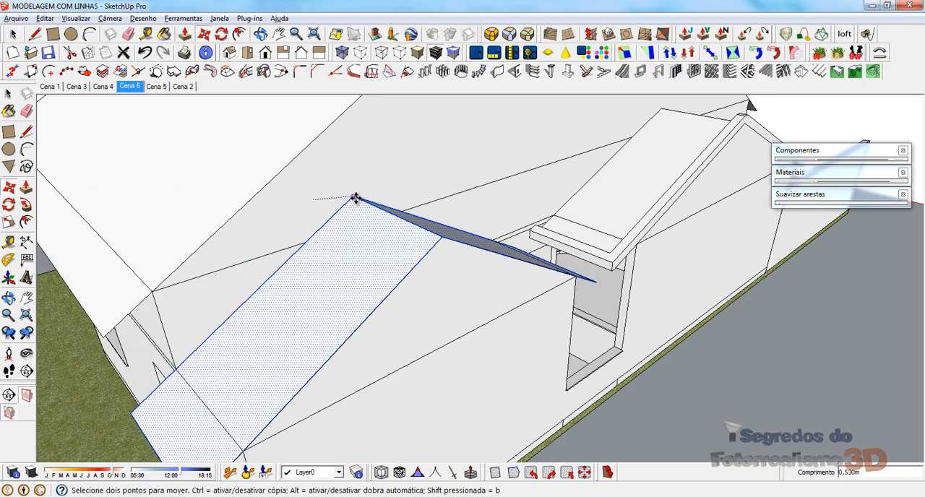
left_click(356, 197)
Step: Copy the roof slope's sloping edge on the main-roof side 0,15 m inward along the ridge inside the roof group
middle_click_drag(352, 205, 392, 296)
middle_click_drag(423, 387, 393, 340)
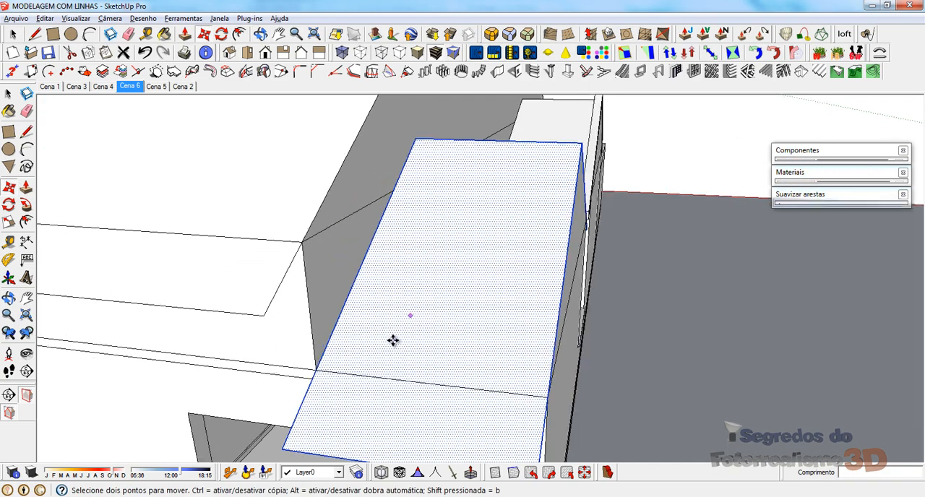
key("space")
left_click(321, 352)
left_click(324, 356)
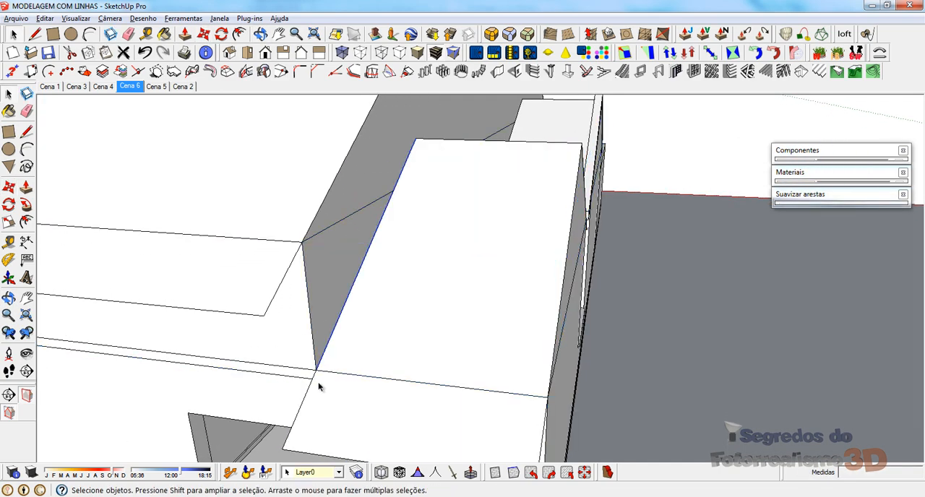
middle_click_drag(439, 219, 423, 208)
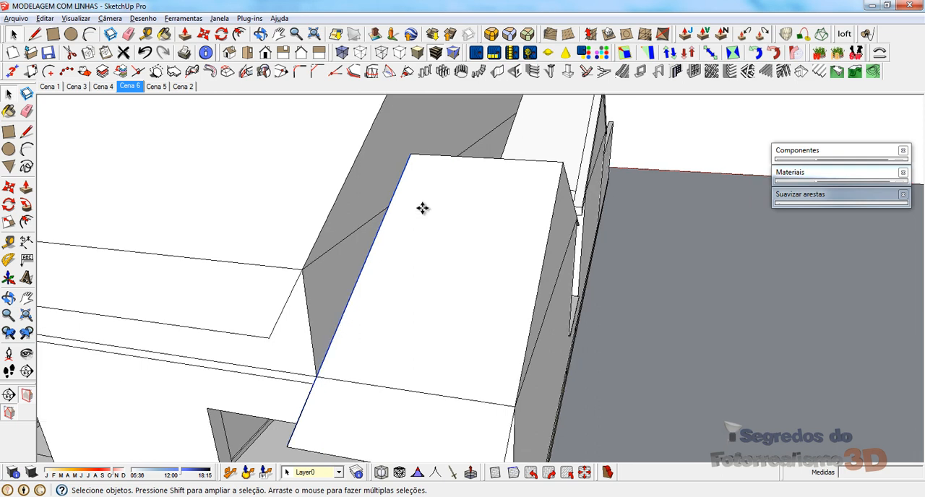
key("m")
key("ctrl")
left_click(412, 155)
left_click(424, 156)
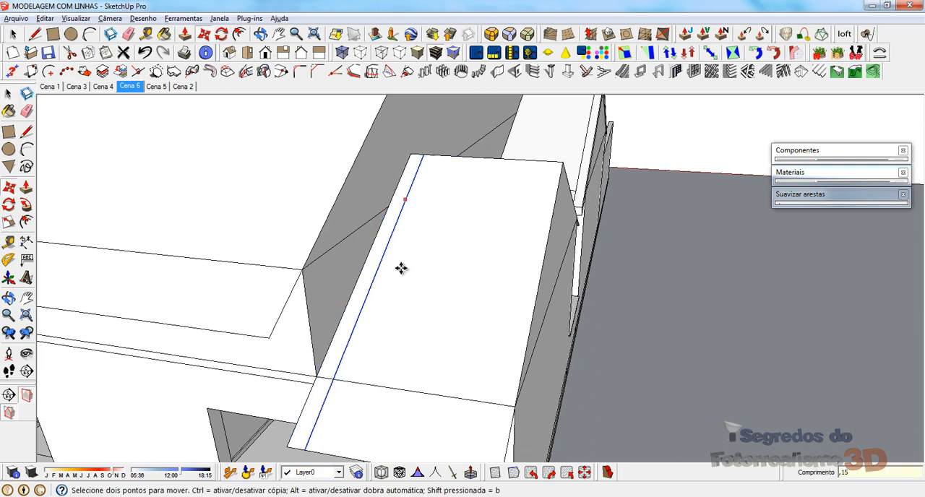
Step: Make the narrow strip along the roof slope's edge into its own group
scroll(388, 323, "up", 4)
key("space")
left_click(321, 368)
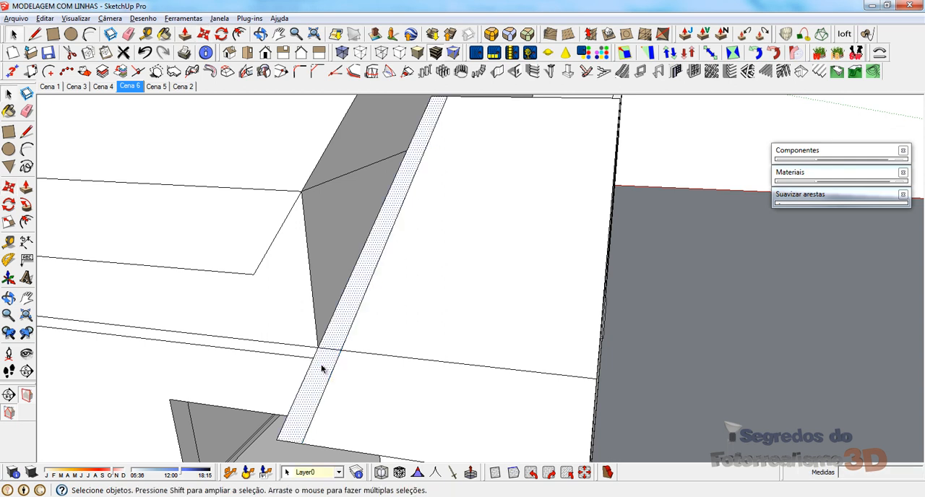
right_click(324, 369)
left_click(359, 173)
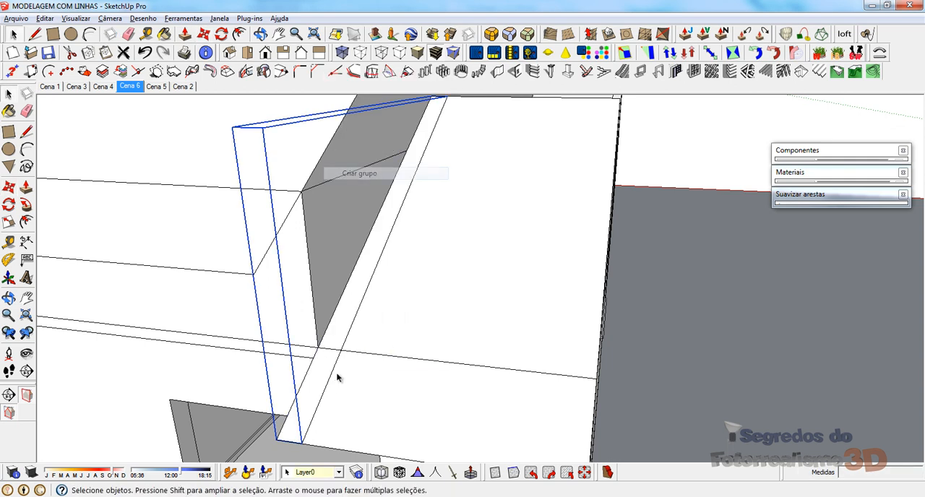
Step: Extrude the grouped strip 0,15 m above the slope as a fascia and erase the stray edge across its inner side
double_click(318, 390)
left_click(319, 394)
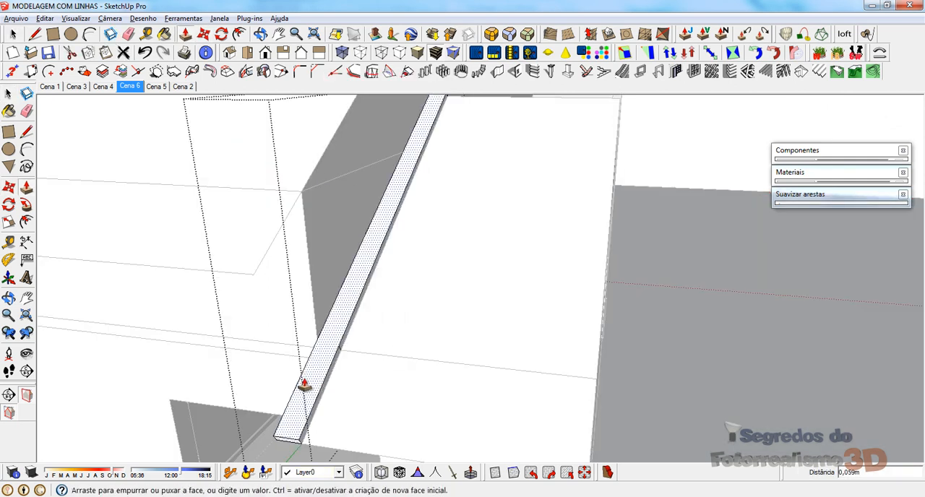
type("0,15")
key("Return")
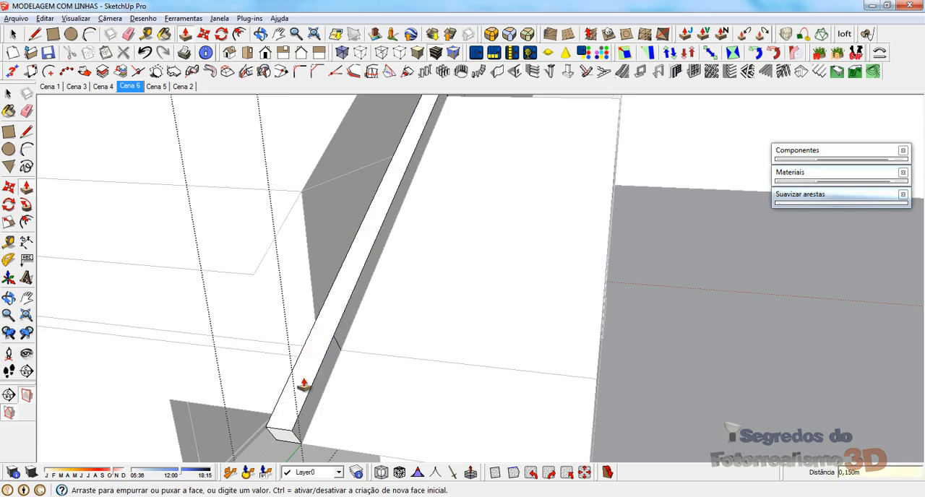
mouse_move(304, 384)
middle_mouse_down()
mouse_move(341, 331)
mouse_move(291, 335)
middle_mouse_up()
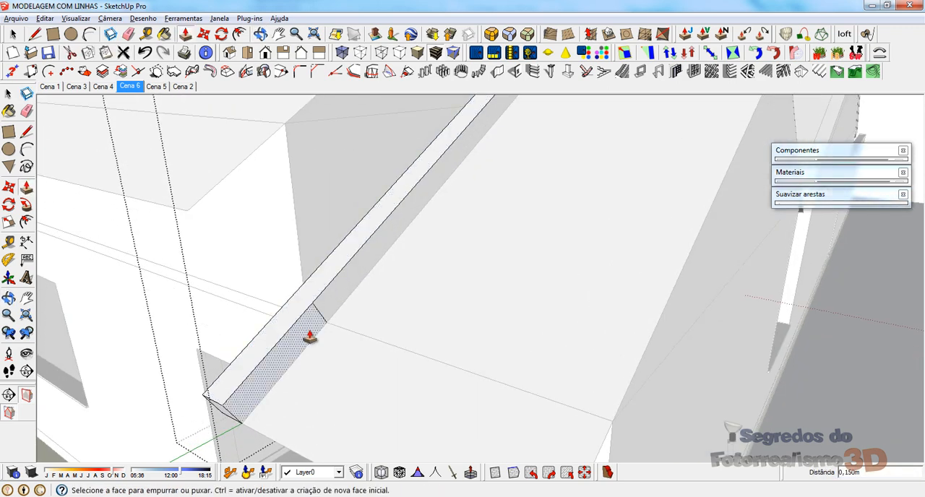
key("e")
left_click(319, 316)
Step: Draw a vertical line up from the ridge point and extend the fascia's top edge to it, closing a triangle
scroll(333, 386, "down", 4)
mouse_move(333, 386)
middle_mouse_down()
mouse_move(444, 229)
mouse_move(342, 135)
middle_mouse_up()
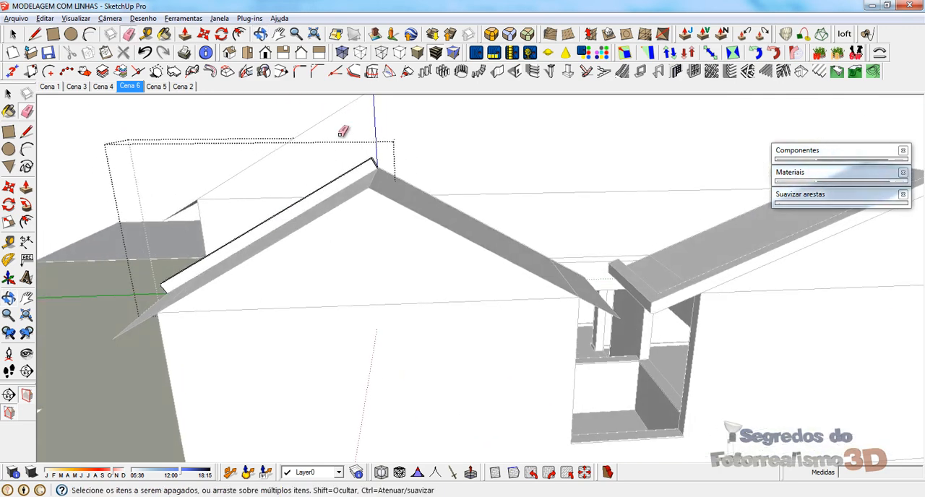
scroll(380, 167, "up", 5)
mouse_move(383, 165)
middle_mouse_down()
mouse_move(423, 223)
mouse_move(426, 200)
middle_mouse_up()
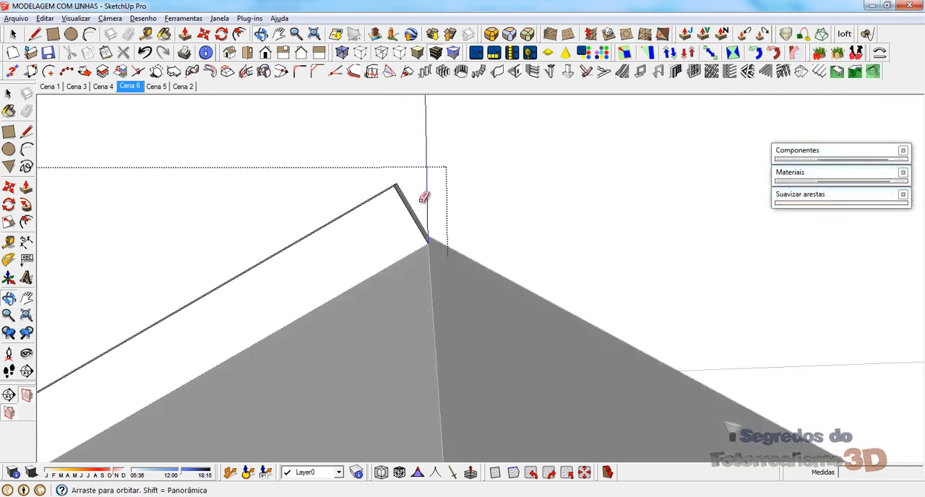
key("l")
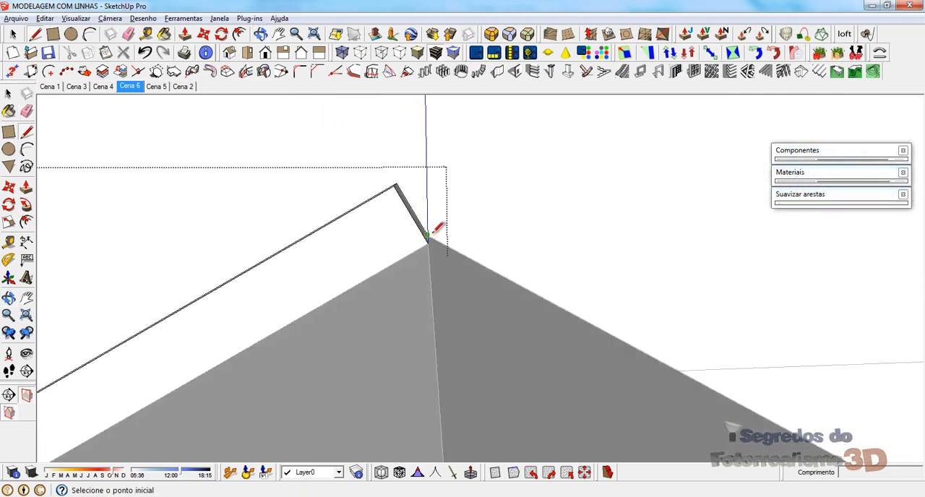
left_click(428, 235)
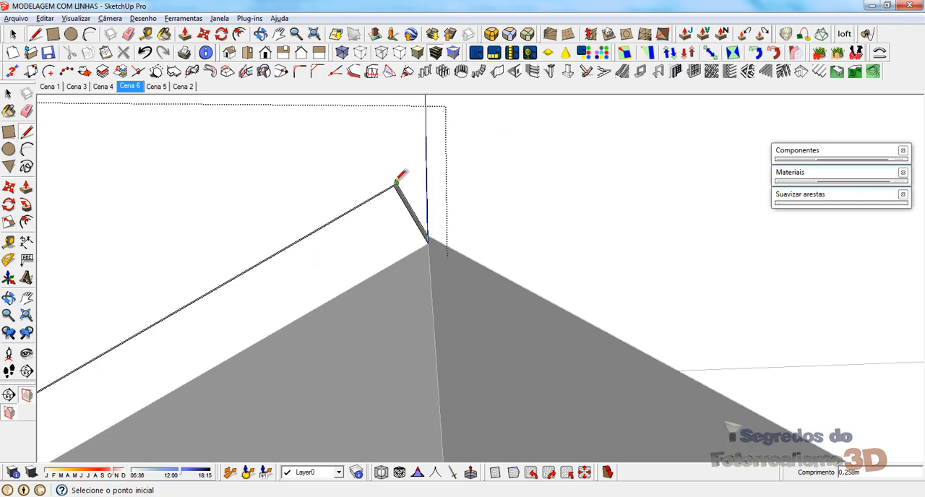
left_click(427, 165)
Step: Extrude the ridge triangle across the fascia's width so its upper end is vertical, and erase the leftover edges
middle_click_drag(423, 154, 405, 283)
key("p")
left_click(416, 181)
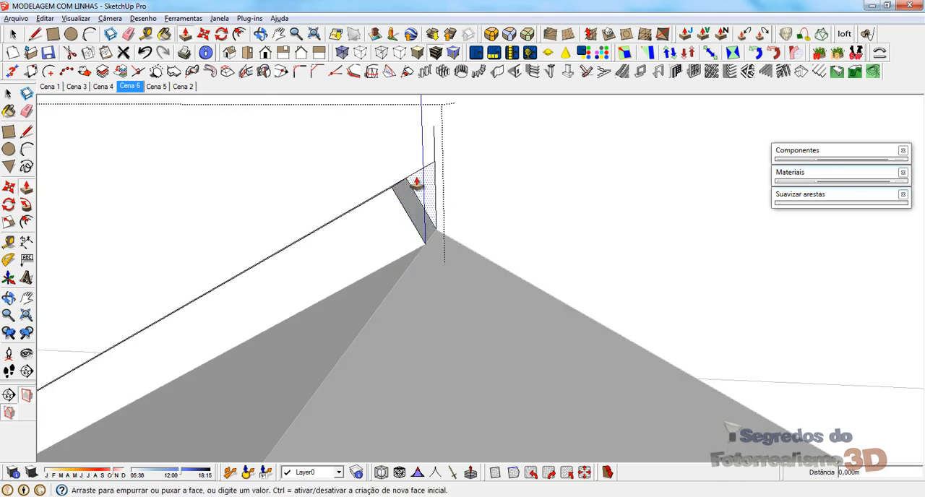
left_click(397, 195)
middle_click_drag(434, 198, 622, 180)
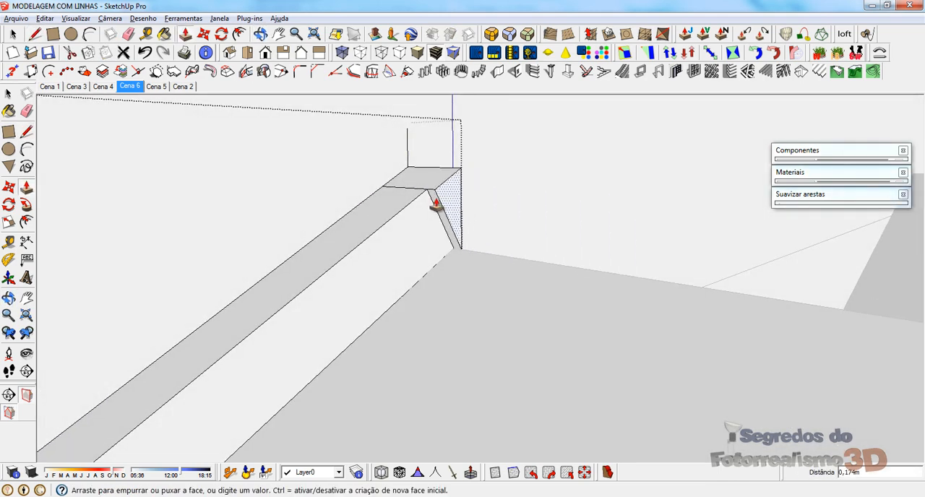
key("e")
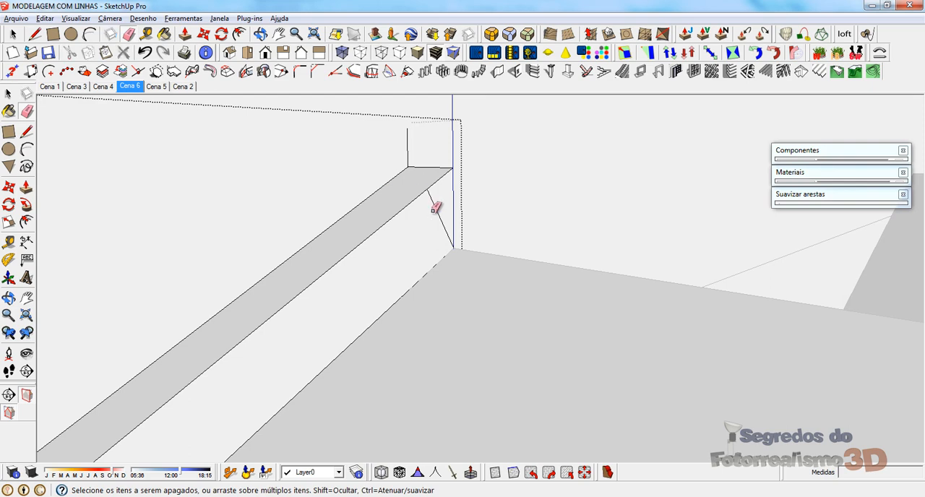
left_click(409, 140)
scroll(431, 134, "down", 3)
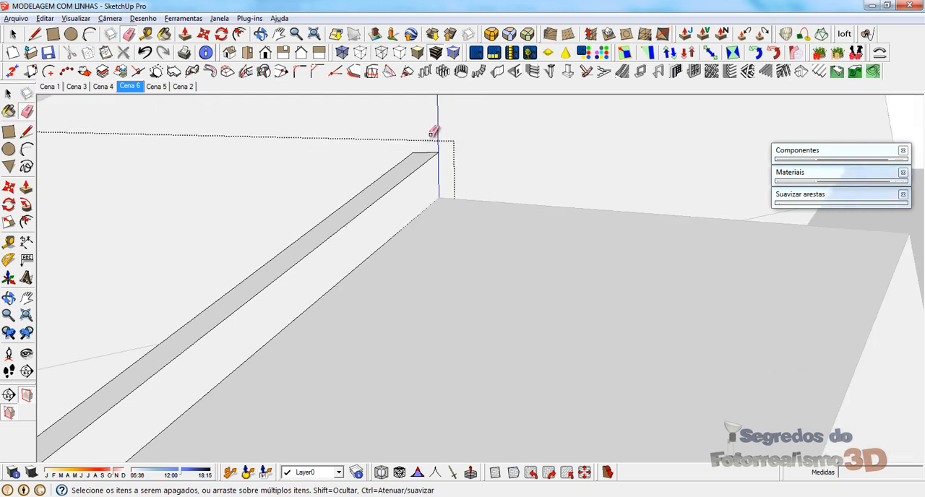
Step: Leave the fascia group and paint the new fascia with the Madeira_piso_claro material
mouse_move(506, 216)
middle_mouse_down()
mouse_move(287, 269)
mouse_move(122, 271)
mouse_move(492, 140)
middle_mouse_up()
scroll(457, 133, "down", 5)
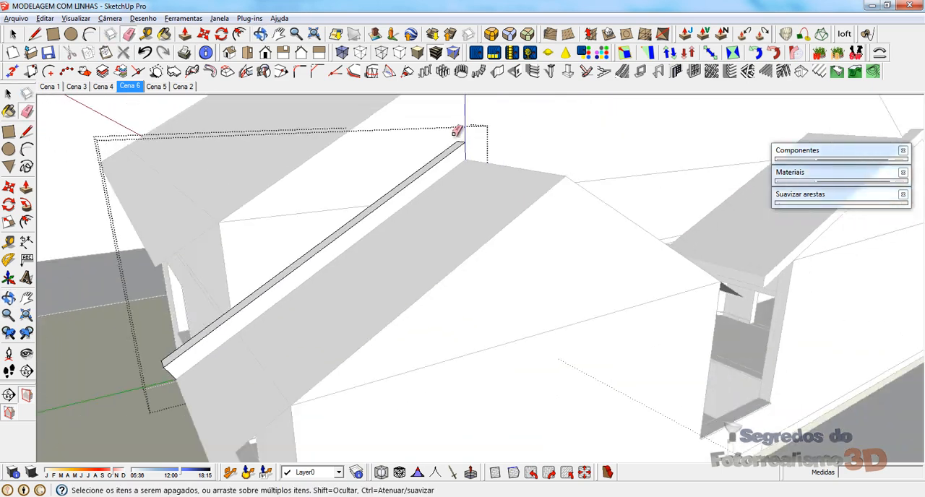
key("space")
middle_click_drag(339, 202, 505, 226)
scroll(513, 298, "up", 3)
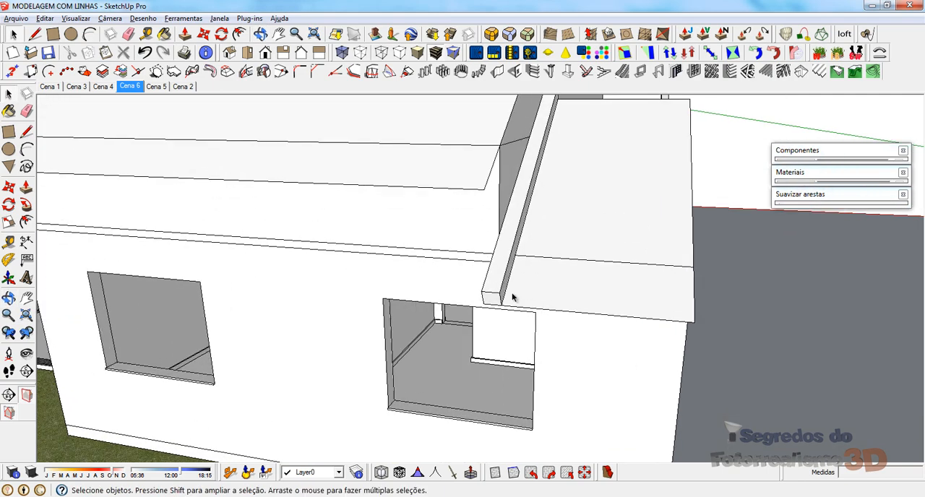
left_click(796, 175)
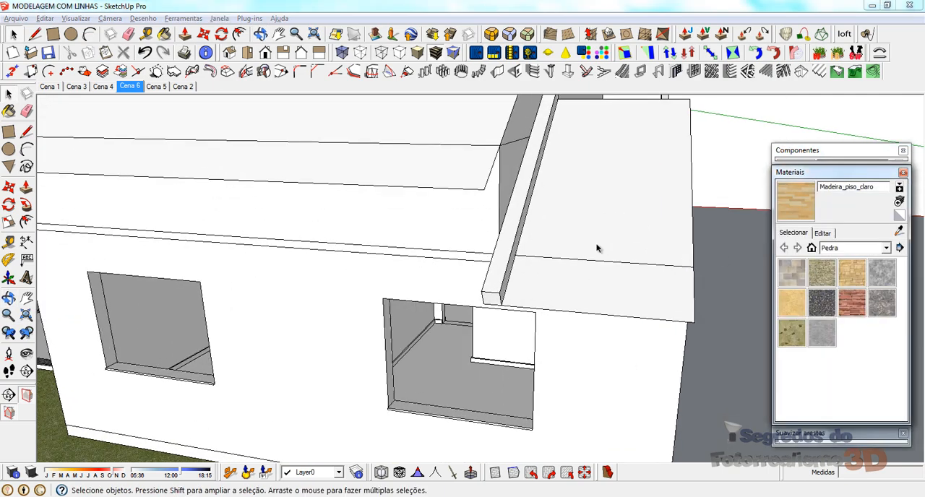
middle_click_drag(599, 248, 456, 264)
scroll(454, 268, "up", 2)
key("b")
left_click(454, 279)
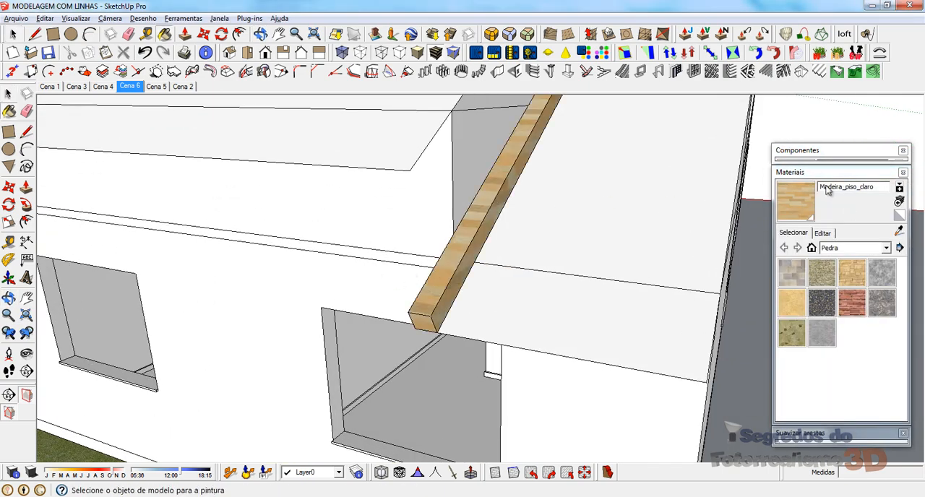
Step: Convert the wood-painted fascia group on the side gable roof into a component
left_click(811, 172)
left_click(12, 34)
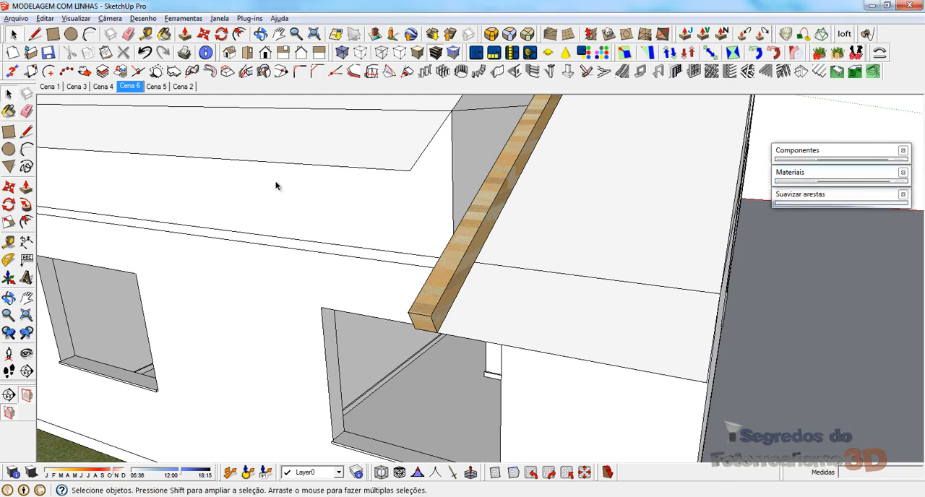
left_click(433, 304)
scroll(433, 304, "down", 4)
middle_click_drag(248, 231, 514, 273)
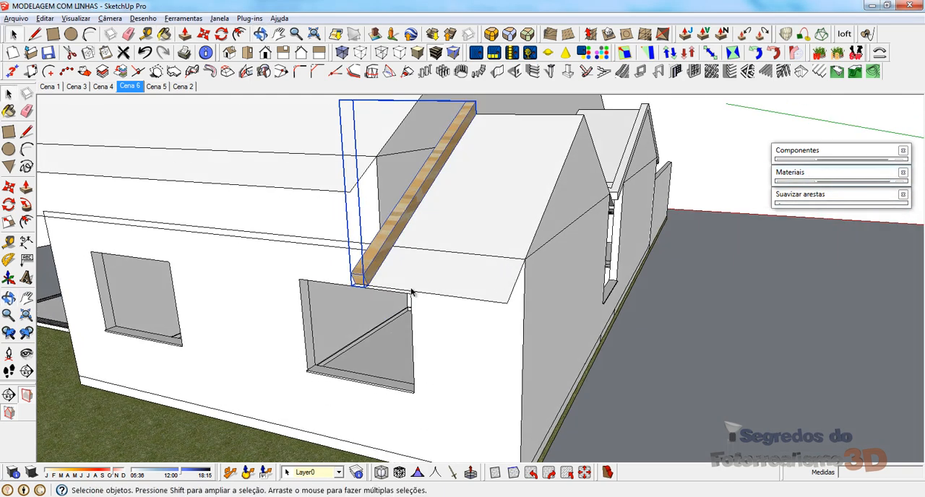
key("m")
middle_click_drag(443, 236, 340, 232)
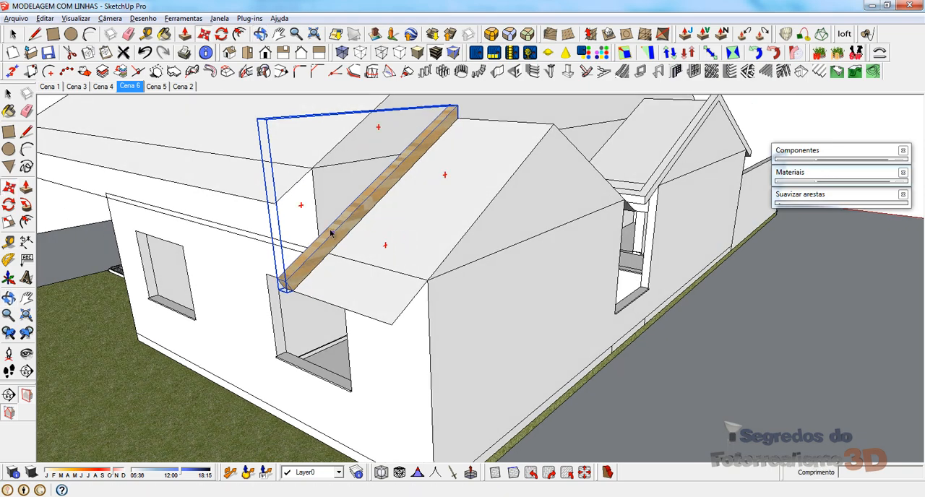
scroll(343, 228, "up", 5)
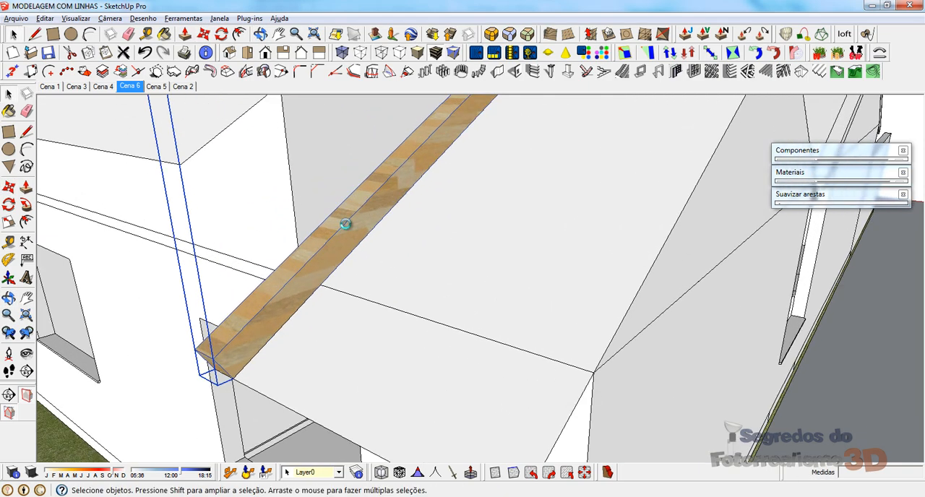
right_click(347, 227)
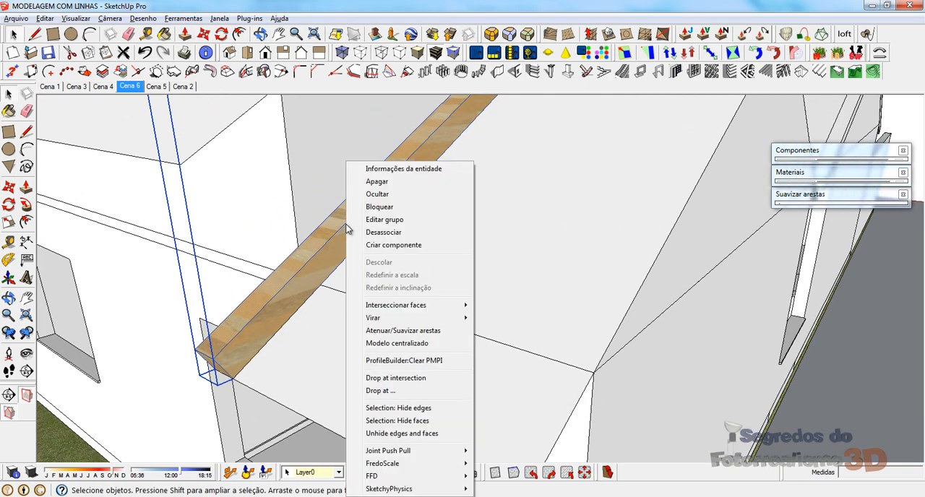
left_click(385, 246)
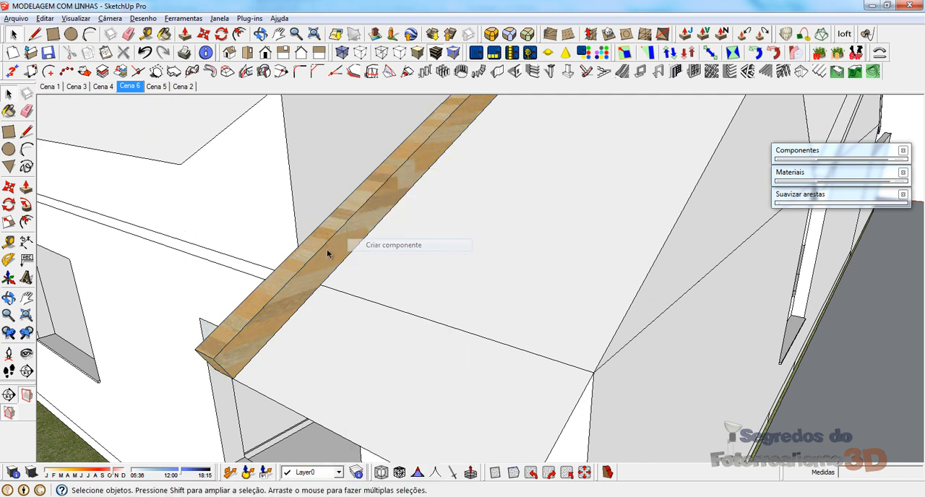
right_click(361, 217)
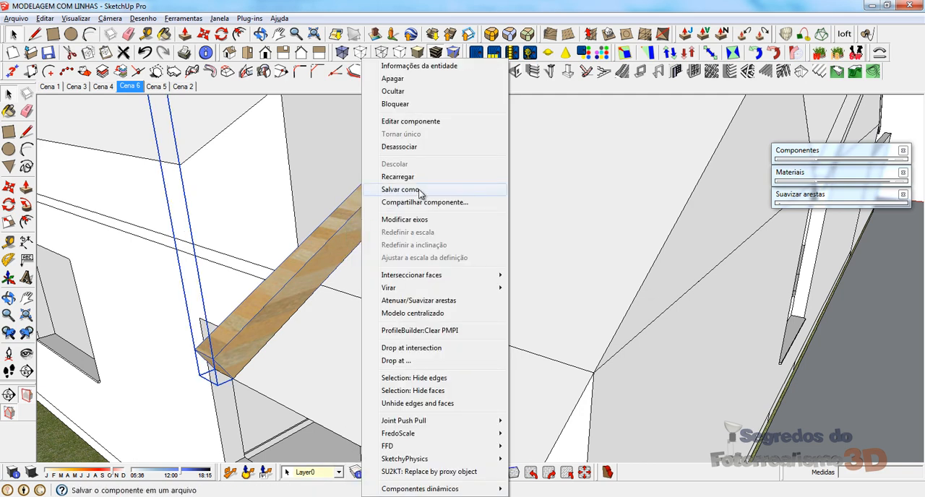
left_click(243, 337)
middle_click_drag(277, 318, 322, 251)
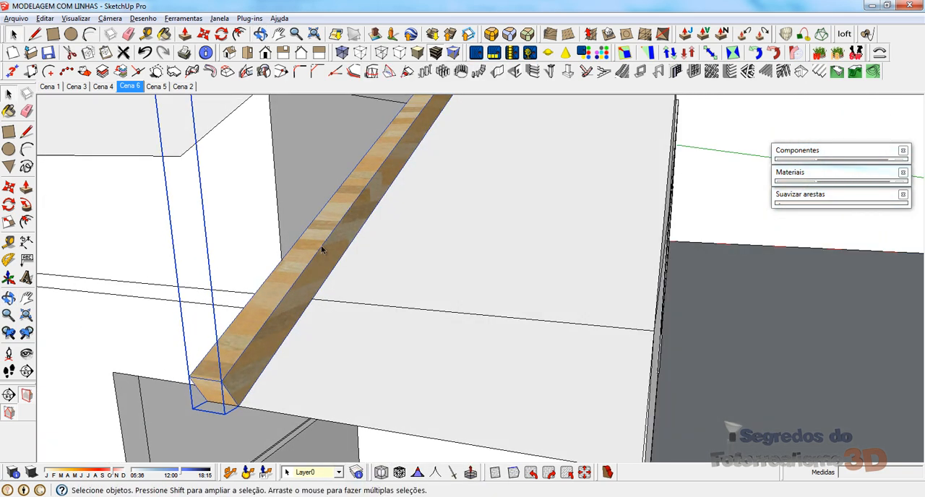
scroll(323, 250, "down", 3)
key("m")
key("ctrl")
left_click(268, 348)
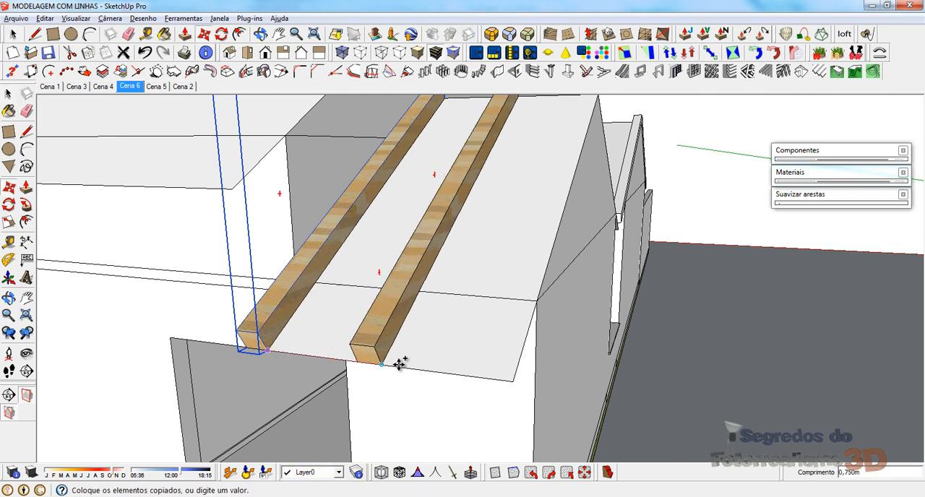
left_click(511, 381)
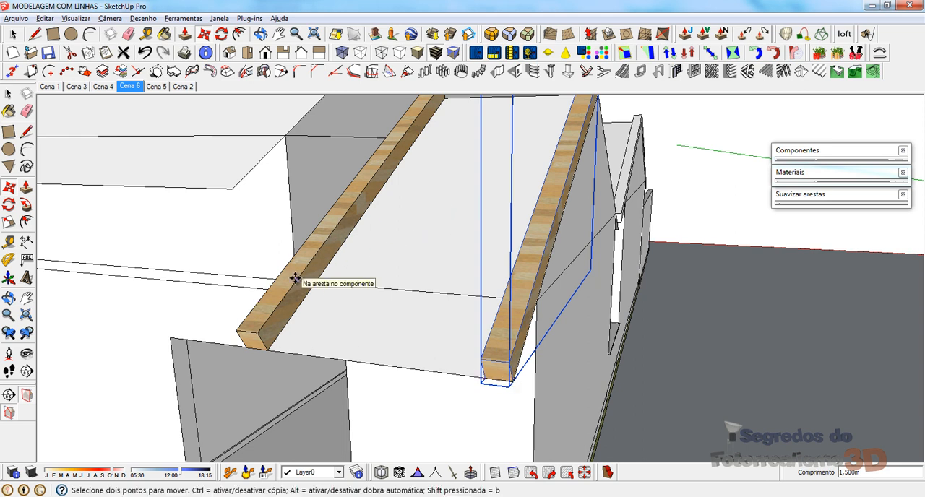
key("space")
key("Delete")
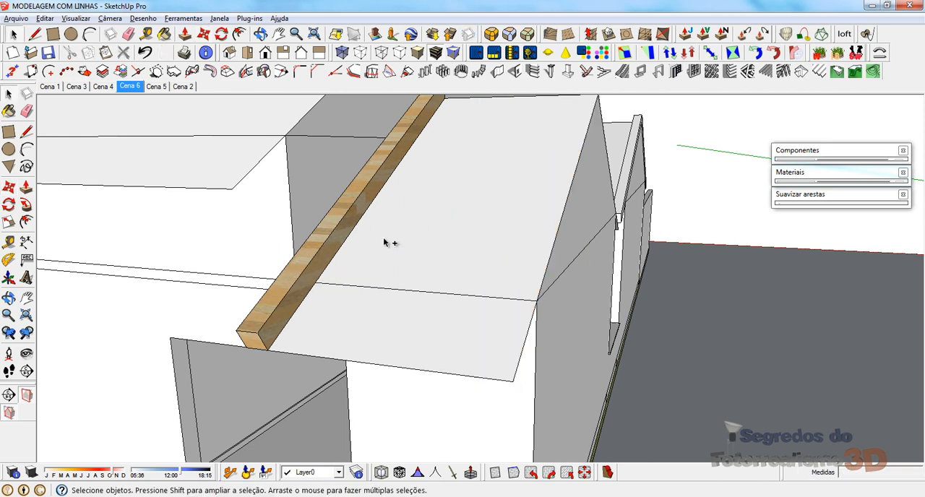
Step: Copy the beam component 1,500 m to the opposite corner of the eave and divide the span by 3 to array intermediate beams
left_click(300, 290)
key("m")
key("ctrl")
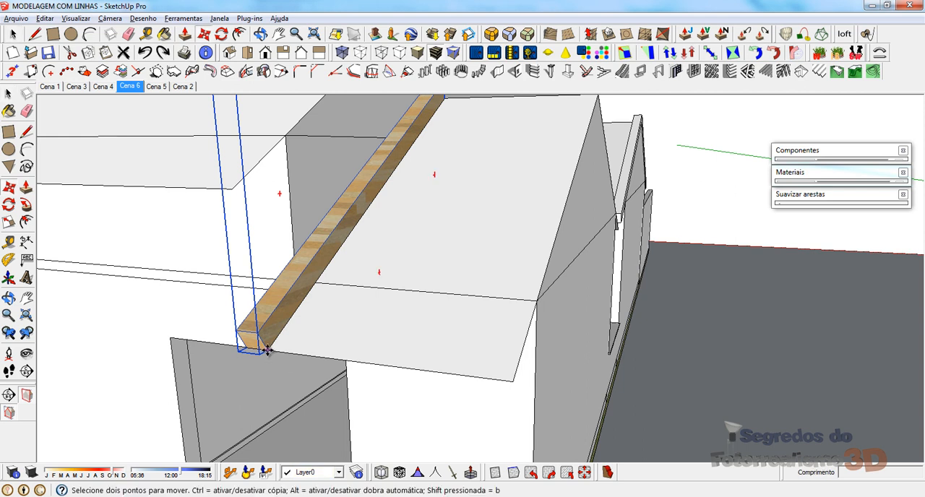
left_click(268, 351)
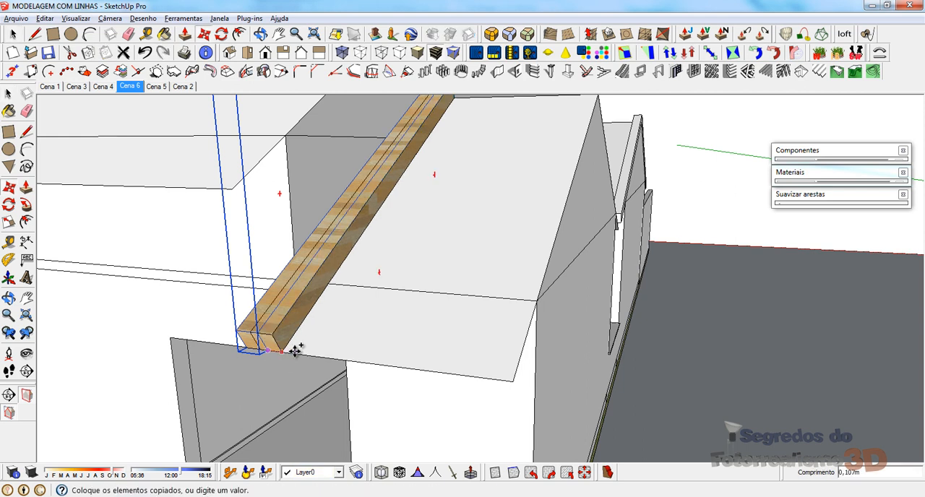
left_click(511, 381)
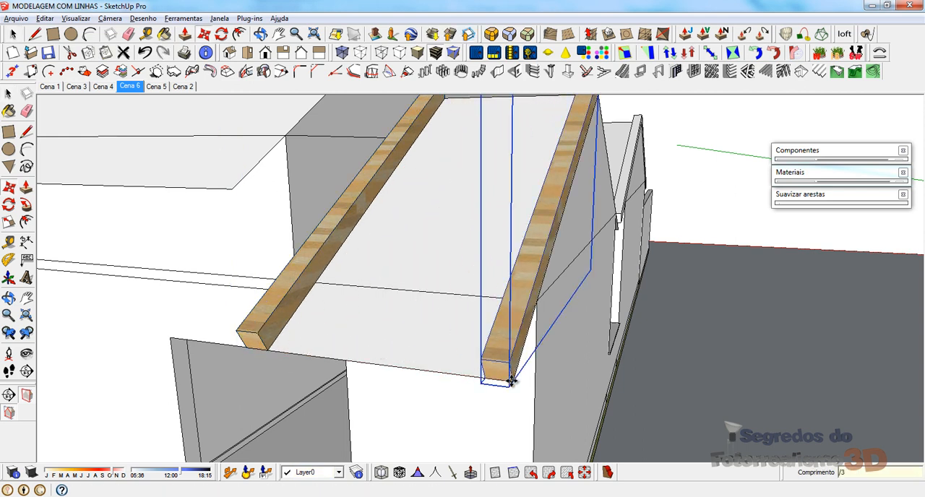
type("/3")
key("Return")
key("space")
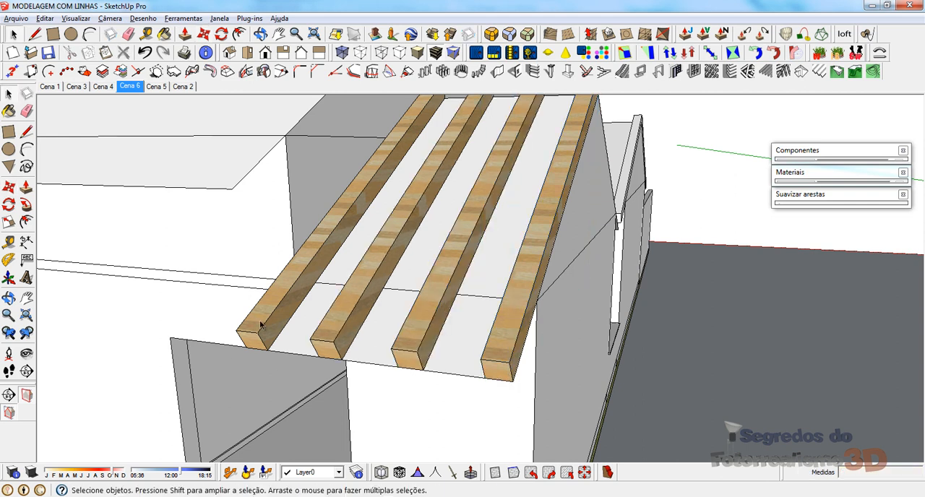
Step: Edit the beam component and pull its lower end face outward so all the beams overhang the eave
double_click(265, 318)
key("p")
left_click_drag(254, 346, 234, 383)
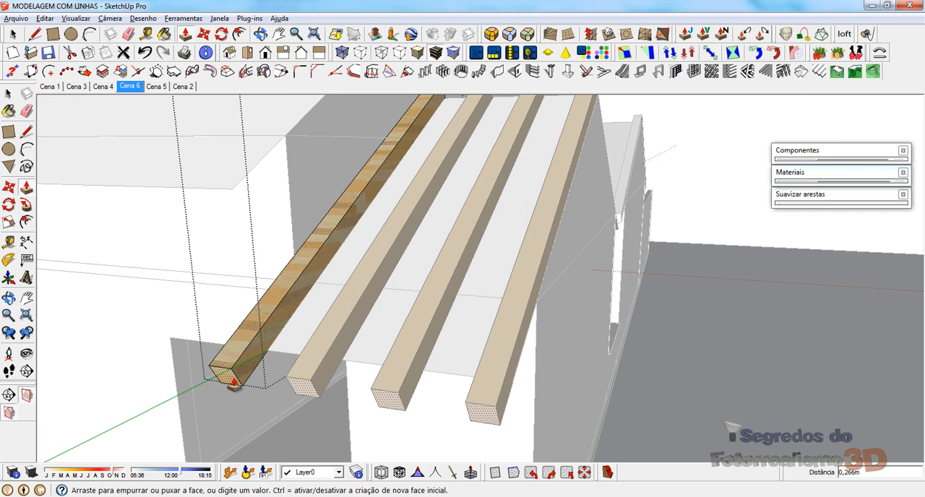
key("Return")
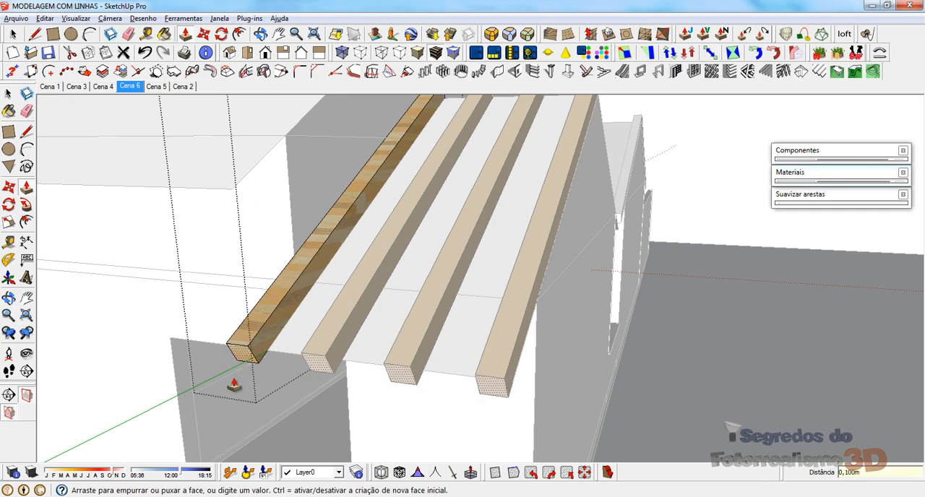
key("Return")
key("space")
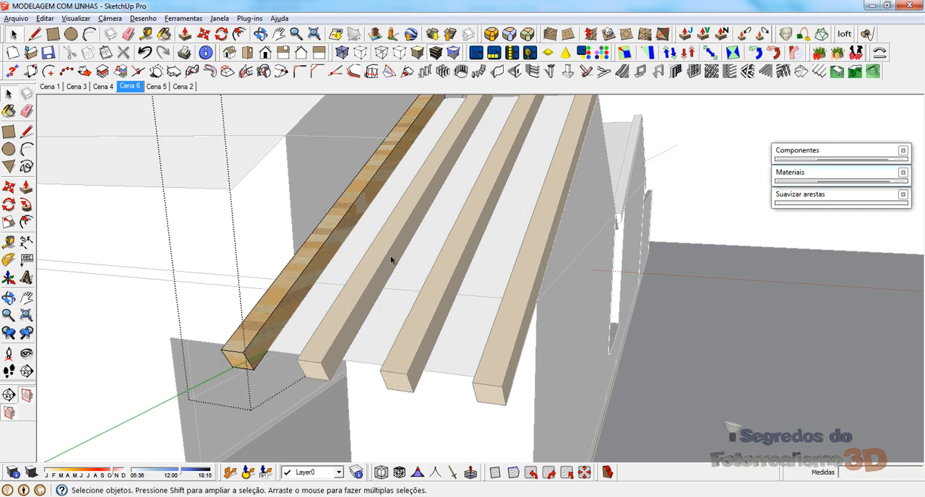
Step: Leave the component and copy the outermost beam of the gable about 0,18 m horizontally toward the opposite slope
left_click(444, 248)
middle_click_drag(444, 248, 351, 249)
scroll(198, 324, "down", 5)
scroll(350, 247, "up", 2)
left_click(351, 248)
middle_click_drag(378, 306, 393, 258)
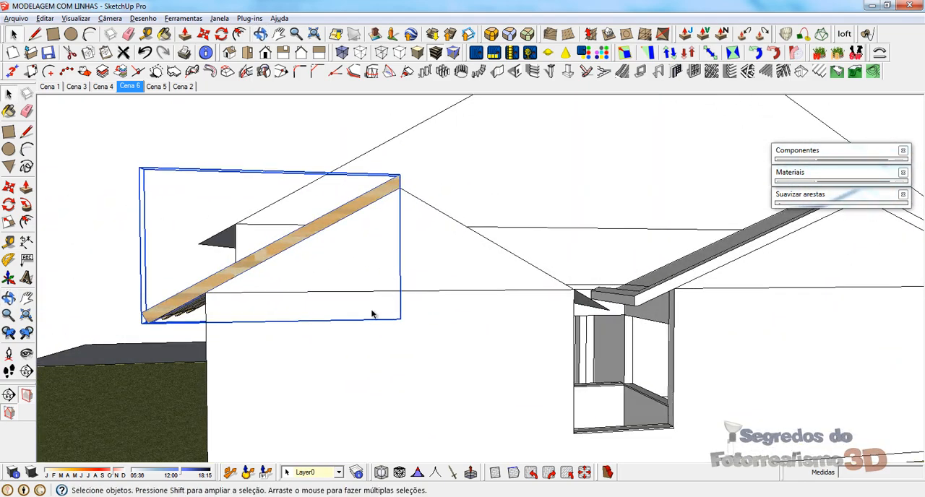
key("m")
key("ctrl")
left_click(235, 354)
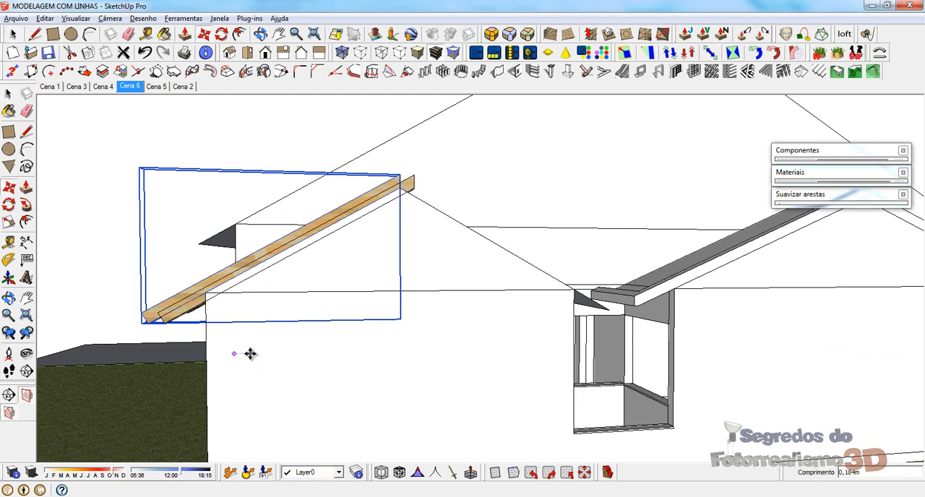
left_click(251, 355)
Step: Mirror the copied beam toward the opposite slope by scaling it by -1 along the green axis
key("s")
middle_click_drag(184, 263, 183, 370)
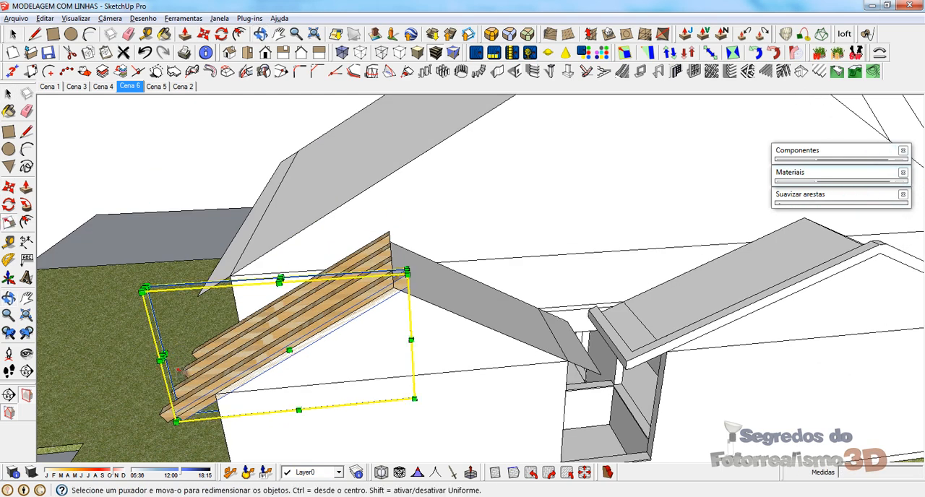
left_click_drag(164, 355, 551, 313)
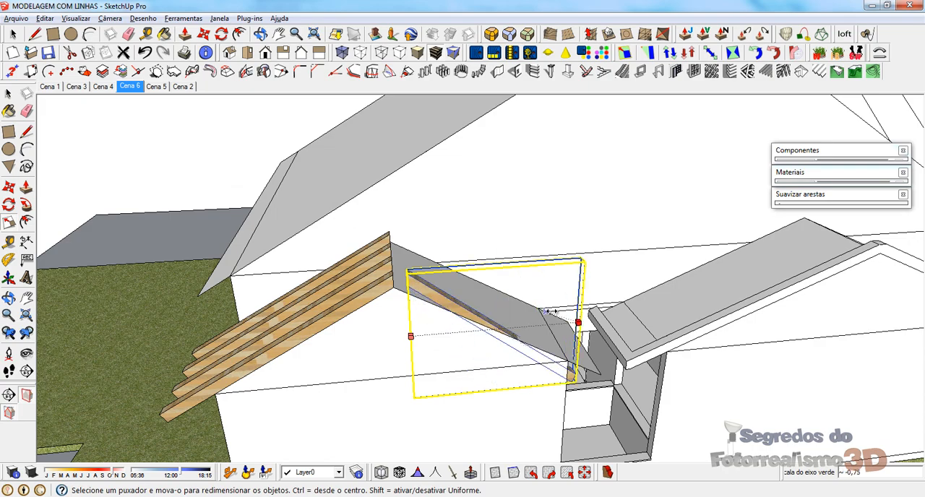
type("-1")
key("Return")
Step: Move the mirrored beam by its upper corner so it meets the outermost beam's end at the ridge
middle_click_drag(436, 342, 637, 423)
scroll(519, 333, "up", 3)
middle_click_drag(519, 332, 533, 344)
key("m")
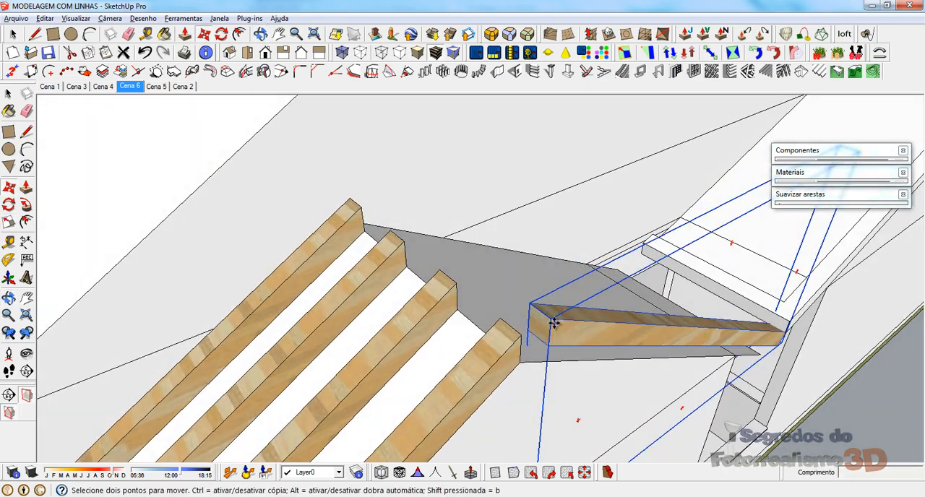
left_click(551, 320)
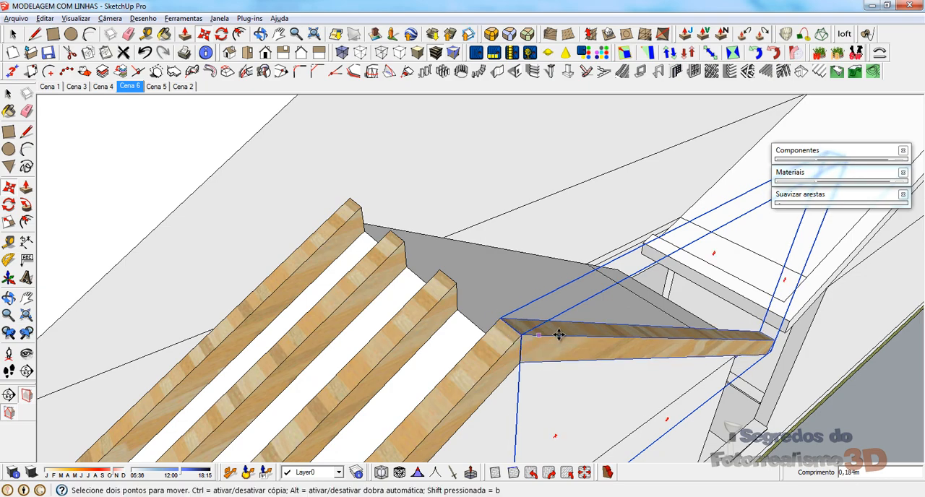
Step: Copy the mirrored beam 1,500 m along the ridge to the last beam and divide the span by 3 to array the opposite slope
middle_click_drag(653, 347, 470, 361)
scroll(561, 294, "down", 3)
middle_click_drag(459, 270, 397, 300)
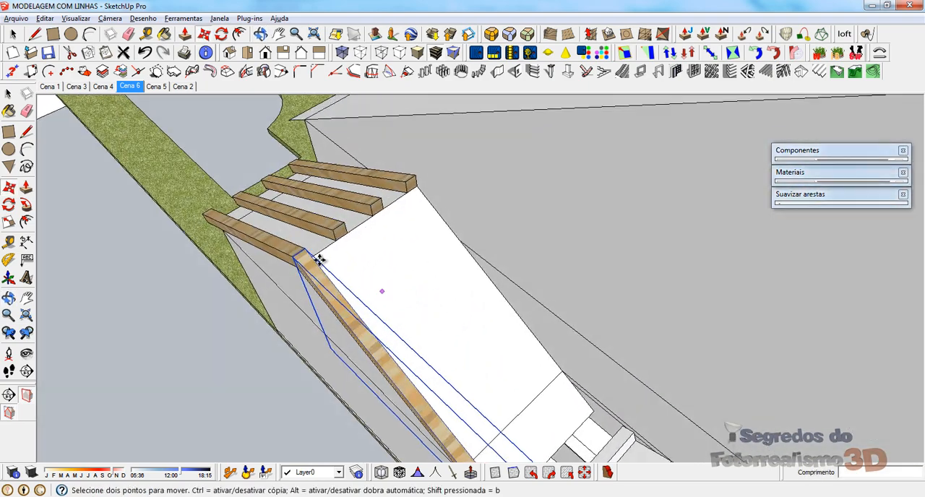
scroll(319, 260, "up", 2)
key("ctrl")
left_click(304, 248)
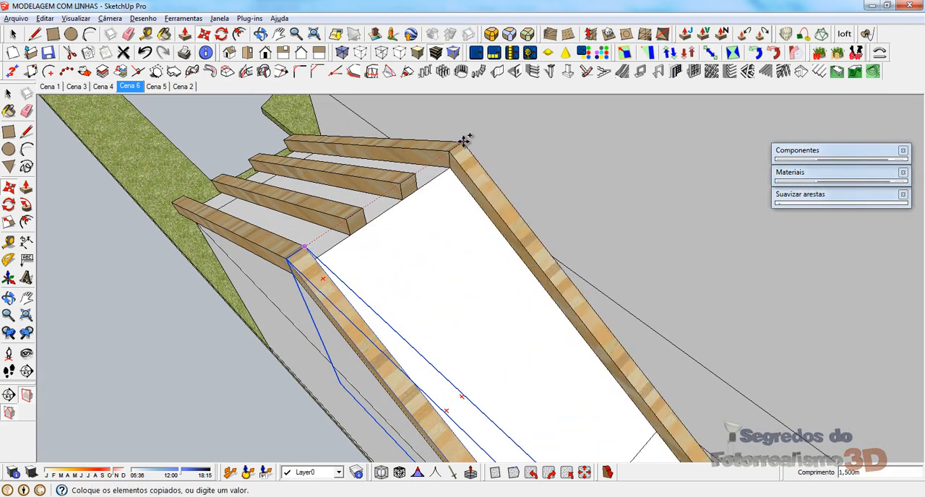
left_click(464, 141)
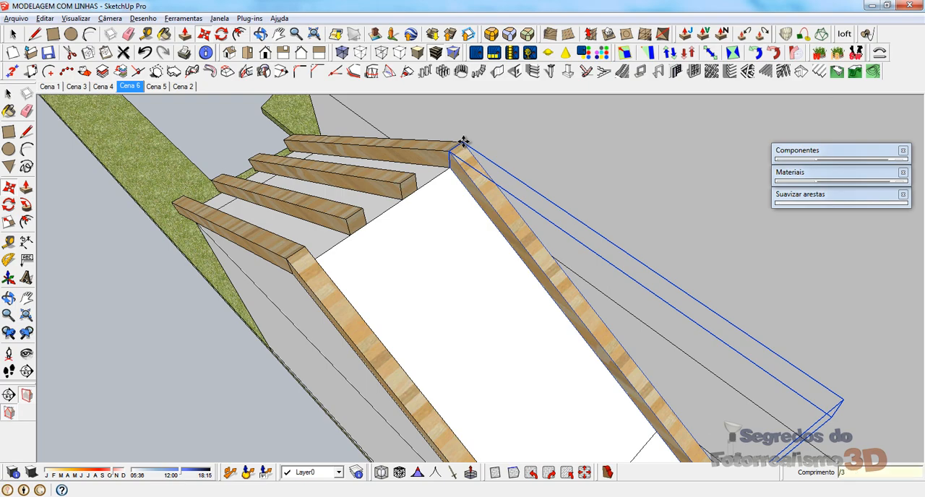
key("Return")
middle_click_drag(321, 268, 527, 214)
key("space")
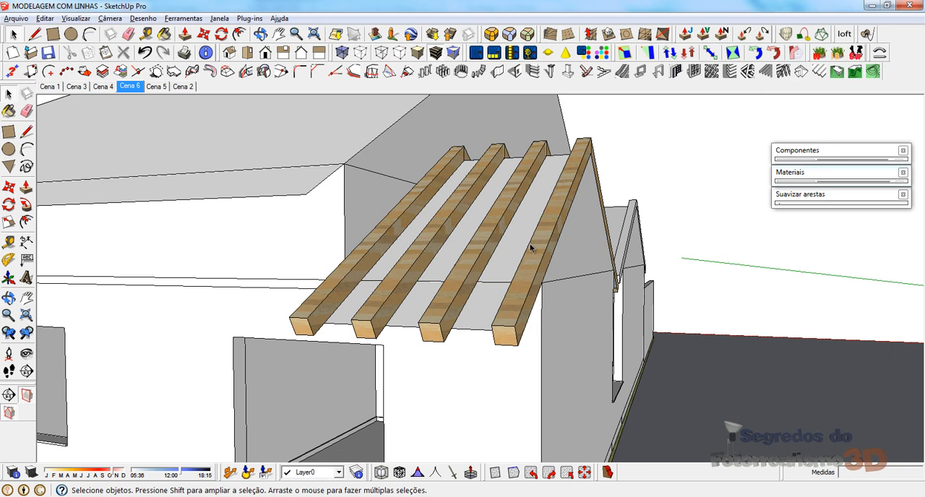
Step: Try copying the roof slope face beneath the beams straight up by 0,15 m, and undo it
left_click(482, 302)
middle_click_drag(483, 302, 634, 303)
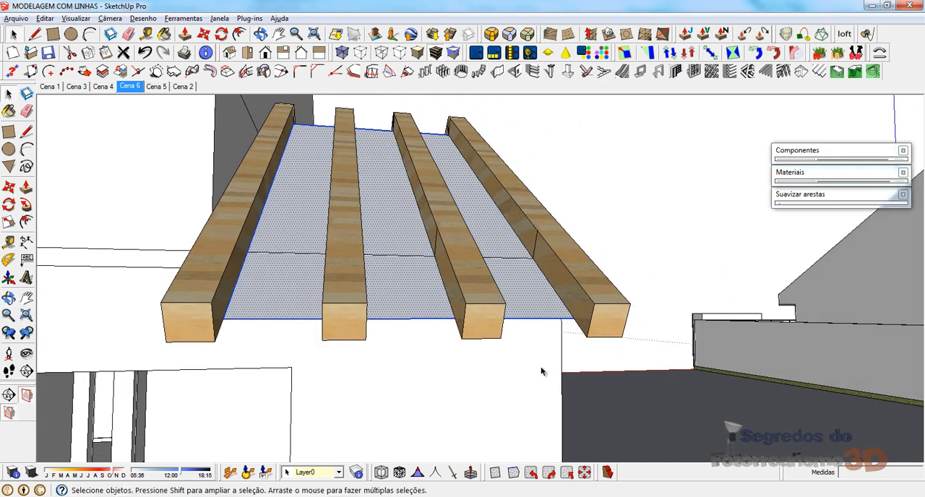
key("m")
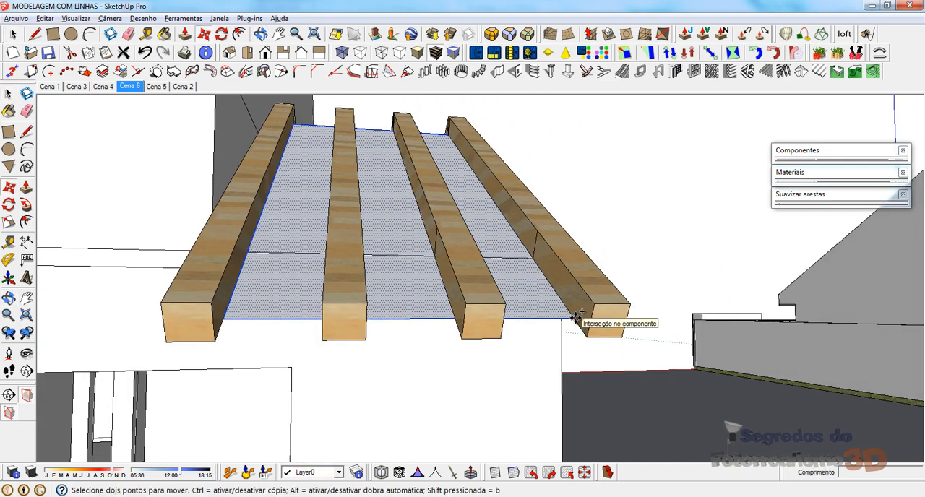
key("ctrl")
left_click(577, 318)
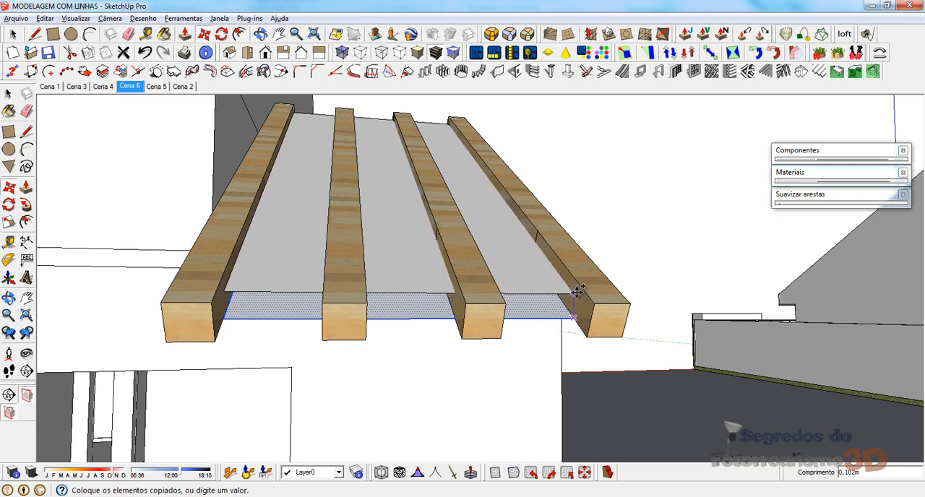
left_click(577, 293)
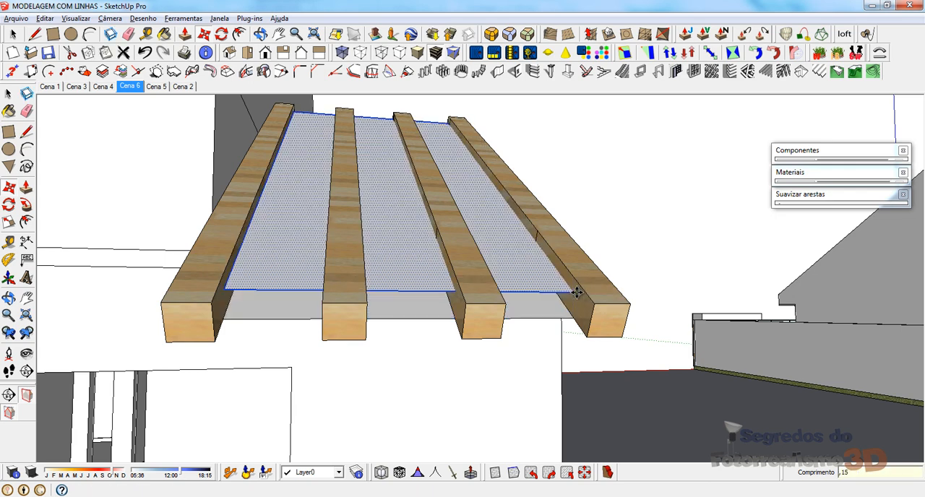
key("Return")
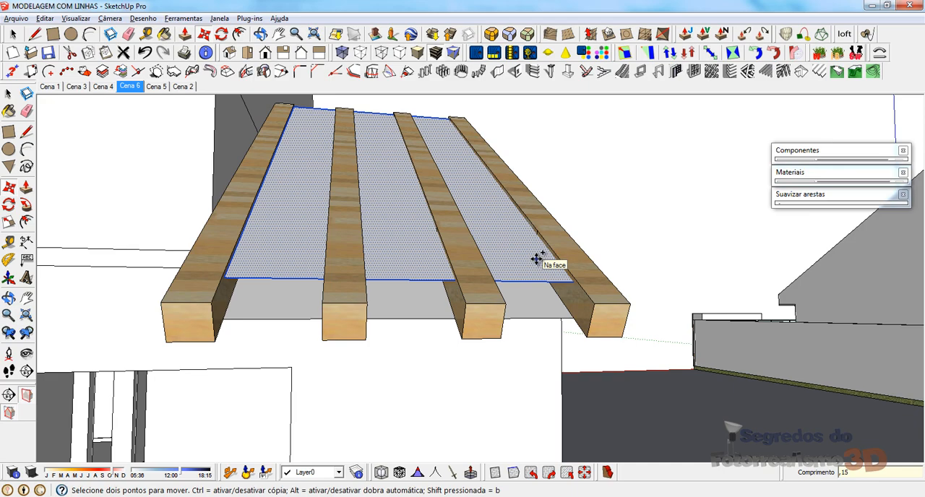
key("ctrl+z")
Step: Copy the roof slope faces up 0,172 m from the beams' lower corner to their upper corner at the ridge
middle_click_drag(543, 273, 238, 310)
scroll(238, 310, "down", 4)
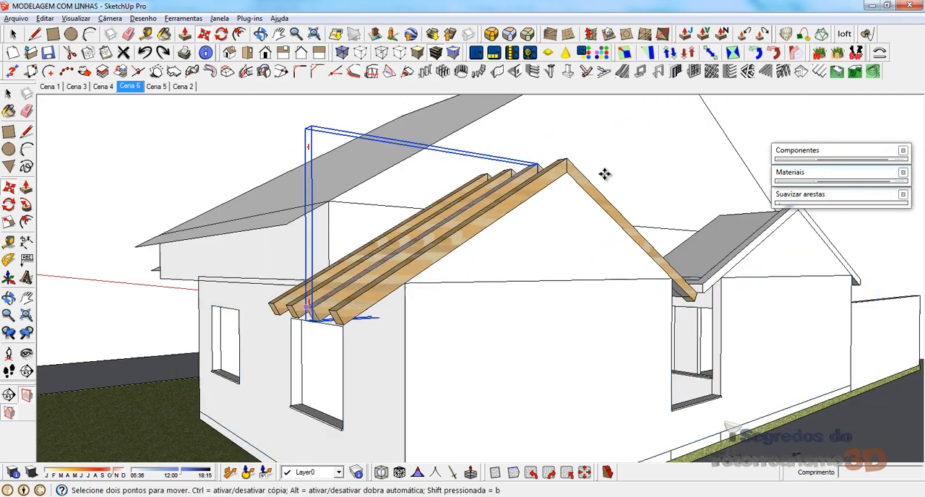
middle_click_drag(605, 175, 630, 204)
key("space")
scroll(507, 335, "up", 3)
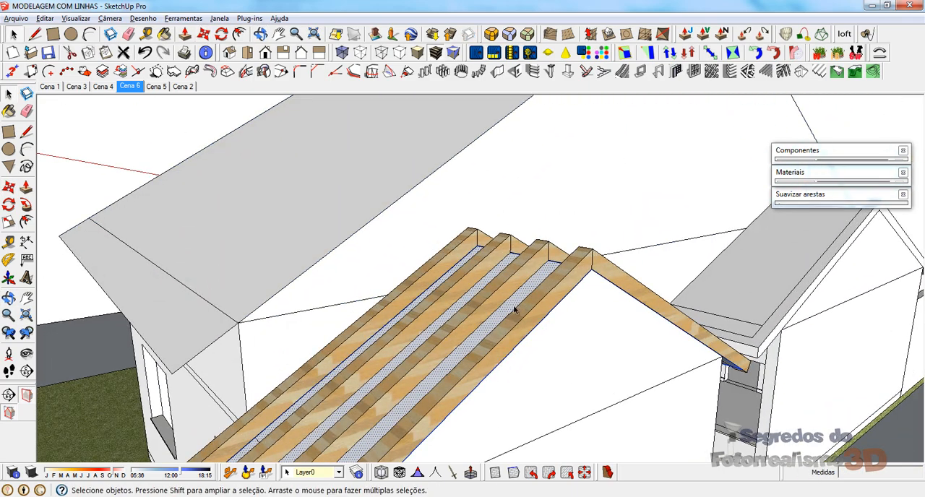
middle_click_drag(512, 310, 454, 302)
scroll(402, 228, "up", 3)
key("m")
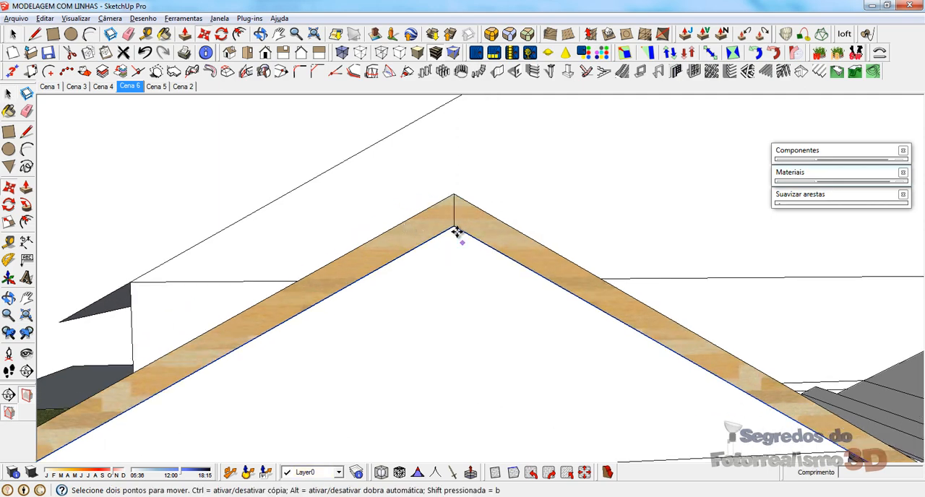
key("ctrl")
left_click(455, 228)
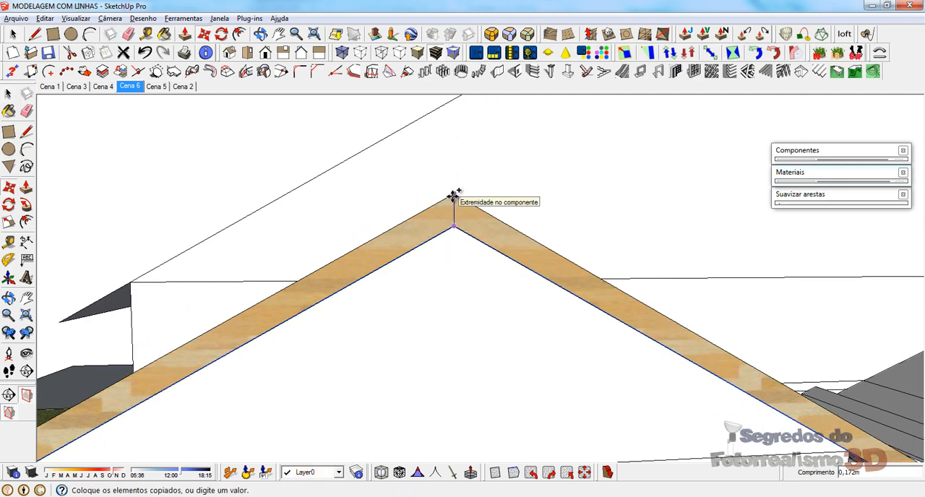
middle_click_drag(453, 196, 556, 258)
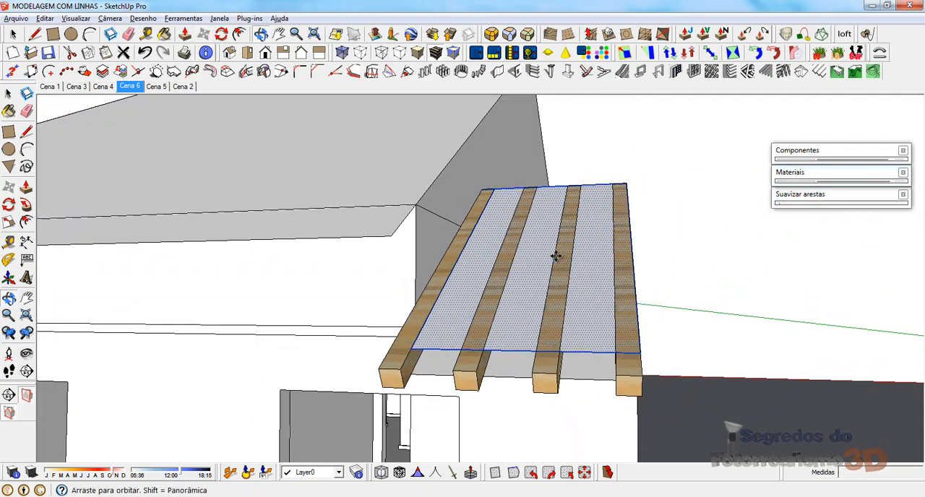
Step: Draw lines around the outermost beam's top, from the eave up to the ridge, to extend the copied slope face over that beam
middle_click_drag(461, 318, 479, 283)
left_click(451, 239)
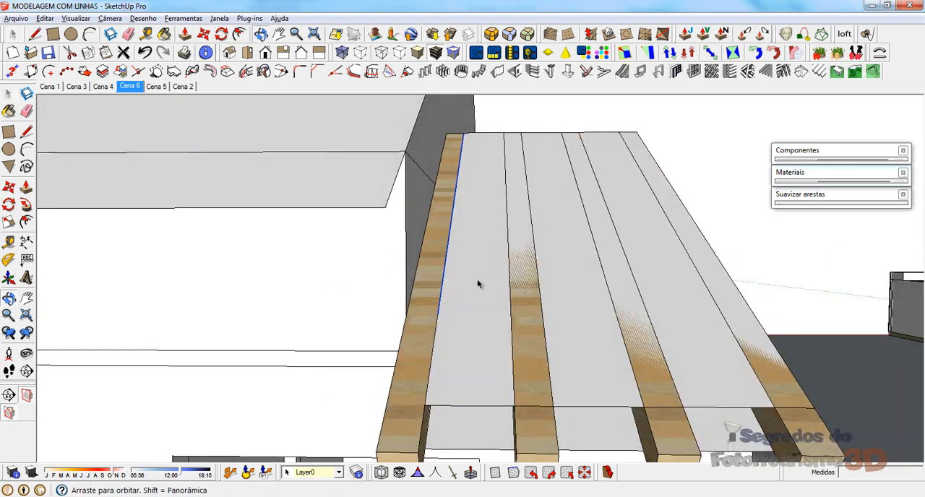
mouse_move(650, 269)
middle_mouse_down()
mouse_move(383, 306)
mouse_move(202, 366)
mouse_move(466, 261)
mouse_move(525, 281)
mouse_move(492, 296)
mouse_move(802, 359)
mouse_move(648, 396)
mouse_move(597, 162)
mouse_move(488, 175)
mouse_move(632, 149)
mouse_move(471, 330)
mouse_move(441, 340)
mouse_move(362, 405)
mouse_move(382, 363)
middle_mouse_up()
key("l")
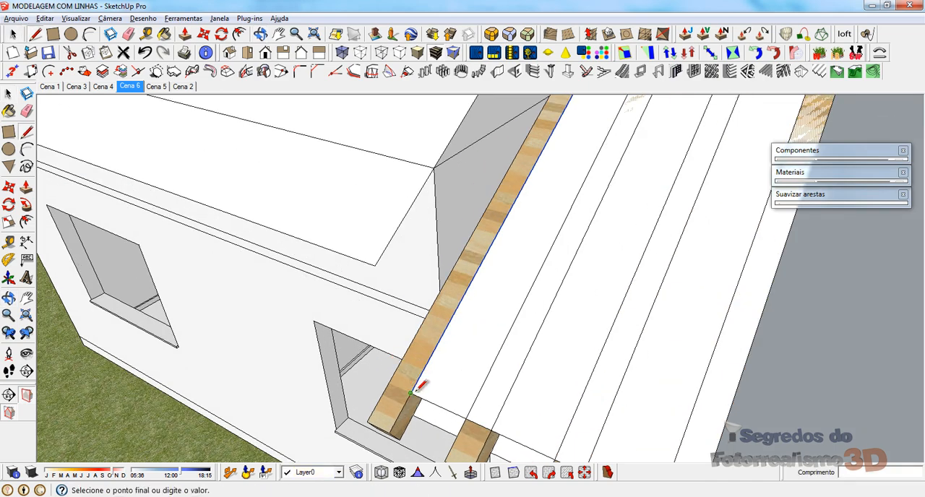
scroll(448, 277, "down", 2)
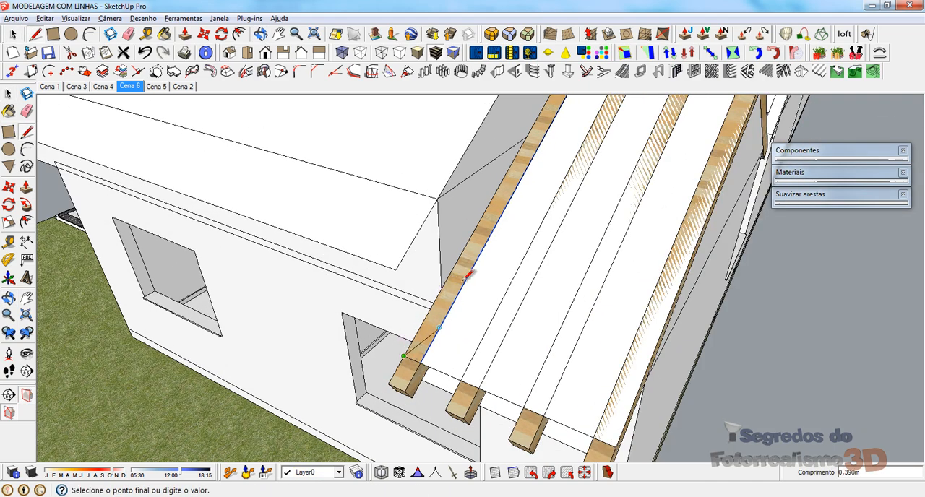
scroll(528, 194, "down", 2)
left_click(552, 110)
key("space")
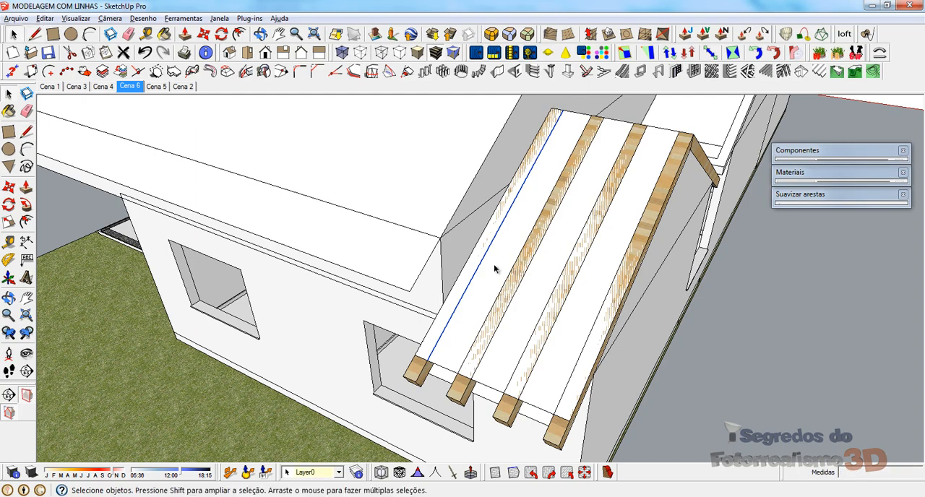
Step: Erase the dividing edge in the extended slope face and undo the accidental deletion of the outermost beam
key("e")
left_click(472, 271)
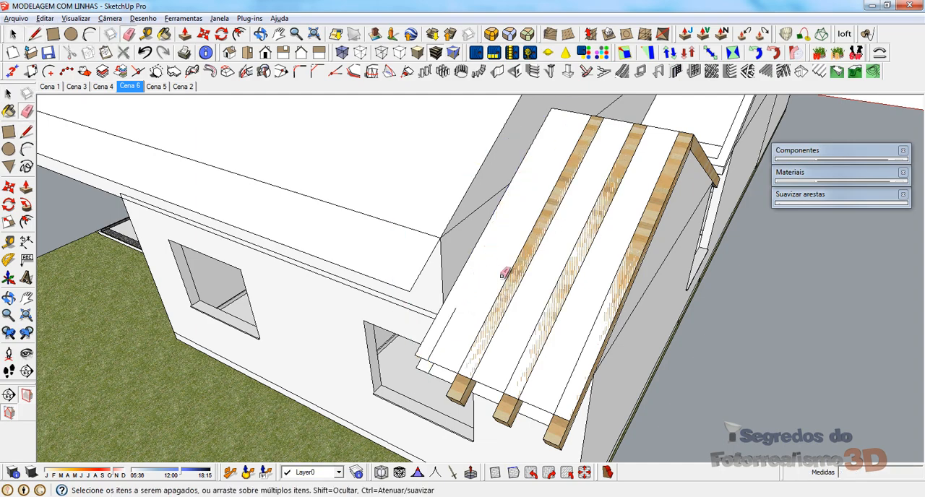
mouse_move(569, 233)
middle_mouse_down()
mouse_move(436, 113)
mouse_move(453, 135)
mouse_move(411, 207)
mouse_move(590, 215)
mouse_move(658, 200)
mouse_move(643, 197)
middle_mouse_up()
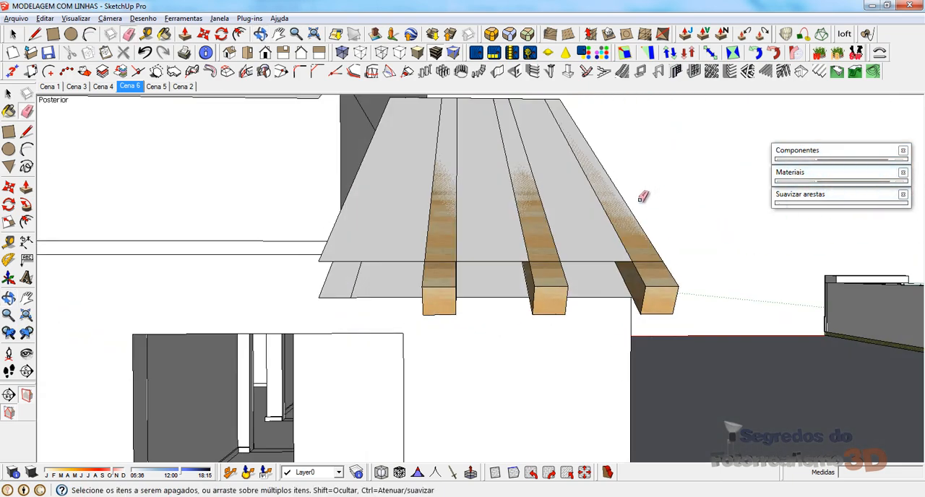
key("ctrl+z")
key("space")
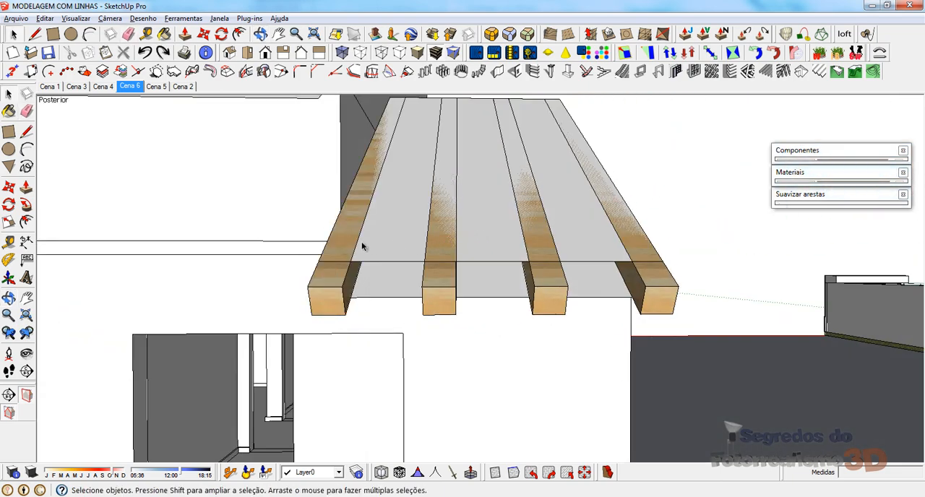
left_click(406, 202)
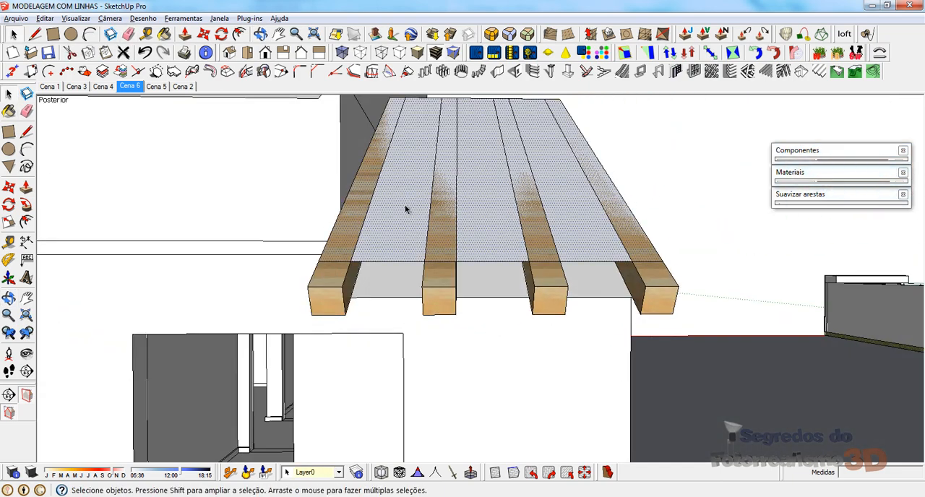
Step: Try deleting the original roof slope face beneath the beams
middle_click_drag(406, 209, 309, 145)
left_click(437, 153)
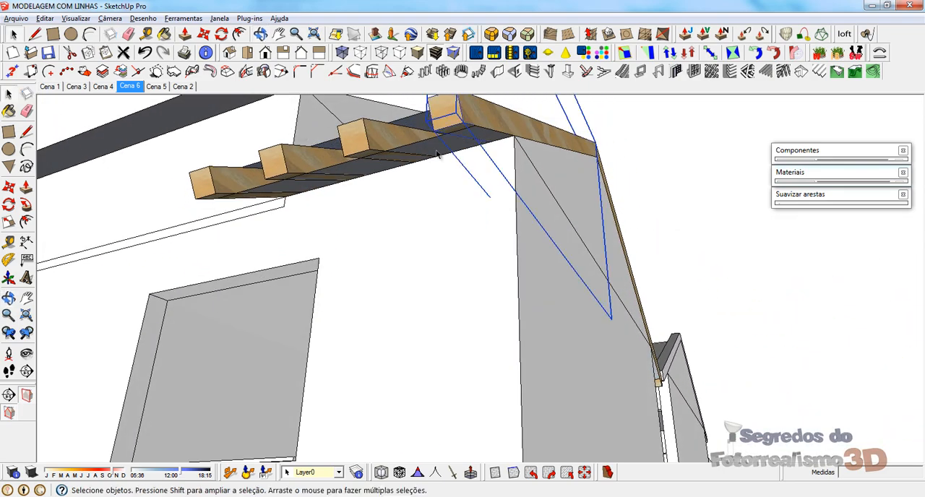
middle_click_drag(344, 175, 418, 271)
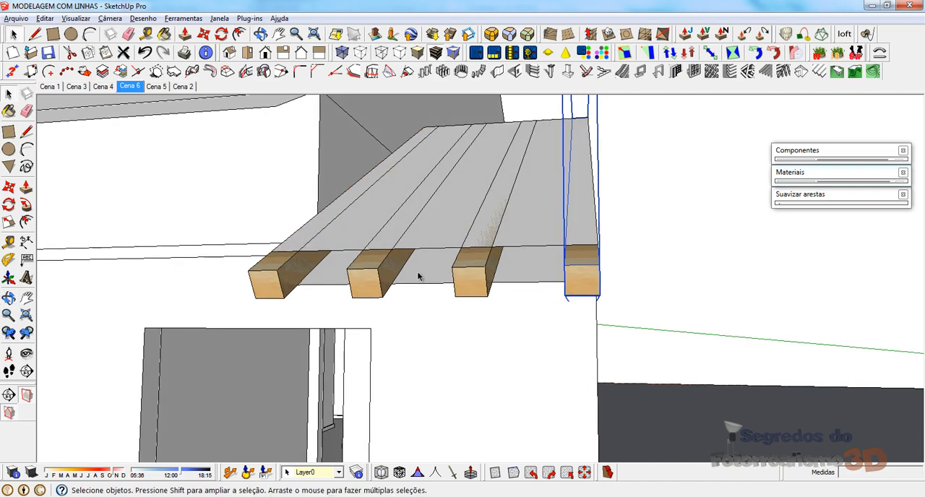
left_click(417, 275)
key("e")
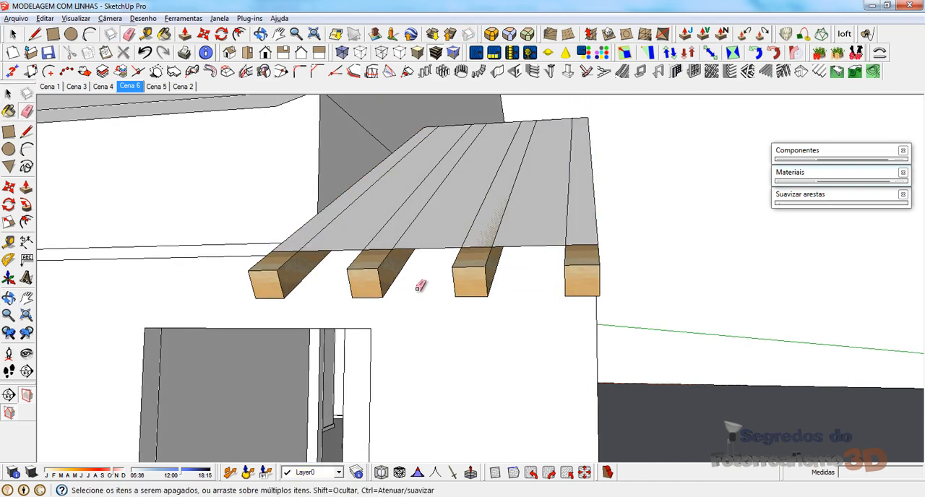
mouse_move(420, 288)
middle_mouse_down()
mouse_move(363, 233)
mouse_move(357, 270)
mouse_move(398, 288)
middle_mouse_up()
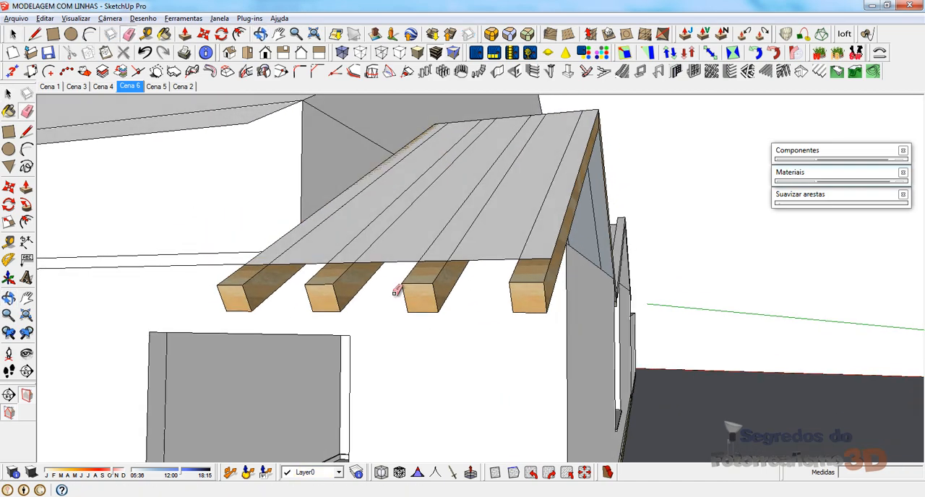
key("space")
left_click(381, 288)
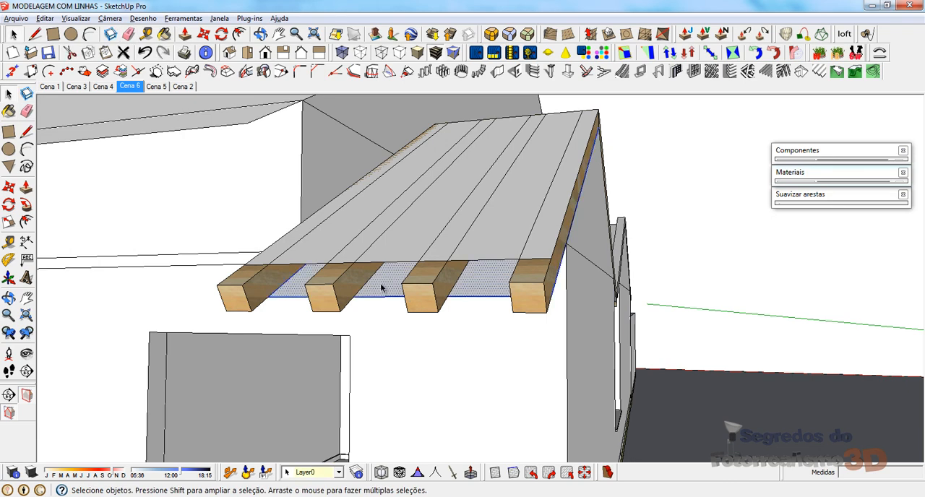
key("Delete")
left_click(398, 290)
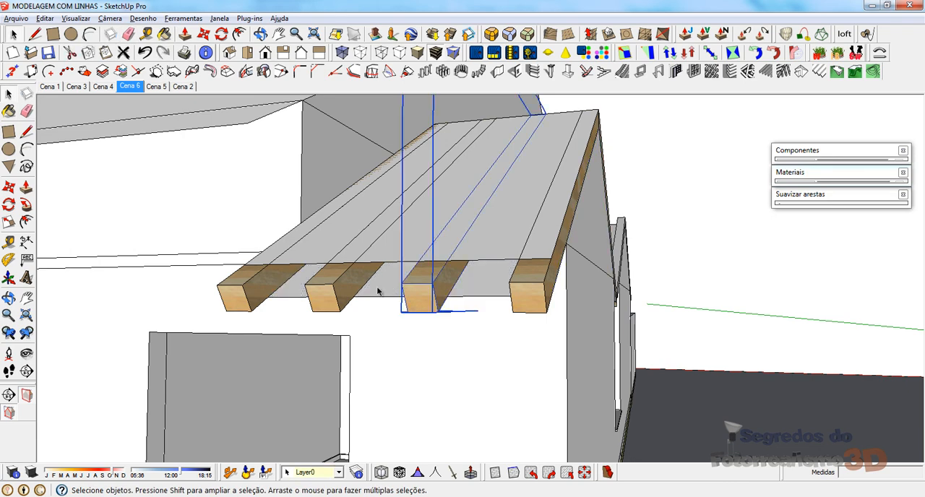
Step: Inside the wall group, copy the original slope's eave edge 0,600 m back to the wall corner and erase the outer edge to remove the overhang
middle_click_drag(379, 290, 432, 242)
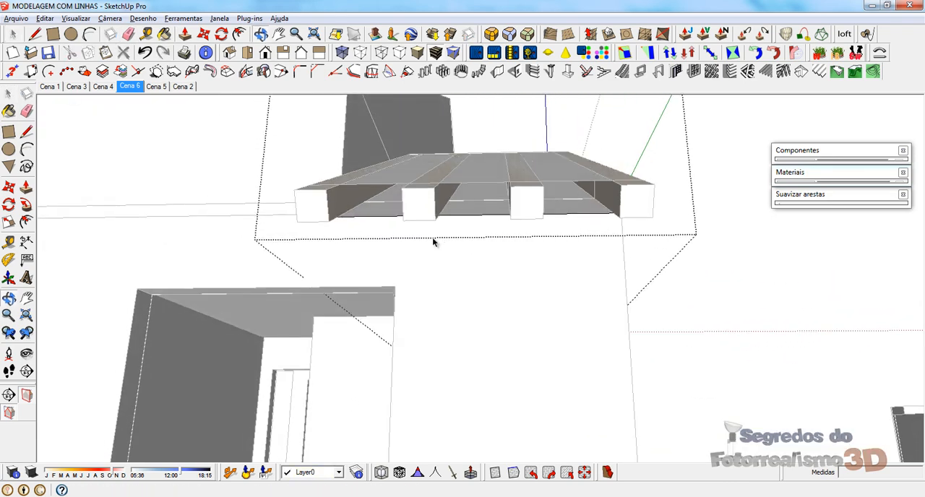
key("e")
left_click_drag(467, 230, 457, 230)
mouse_move(470, 227)
middle_mouse_down()
mouse_move(444, 210)
mouse_move(433, 222)
mouse_move(456, 240)
mouse_move(498, 231)
mouse_move(378, 258)
mouse_move(482, 231)
mouse_move(402, 191)
mouse_move(331, 209)
middle_mouse_up()
key("space")
key("m")
key("ctrl")
left_click(310, 210)
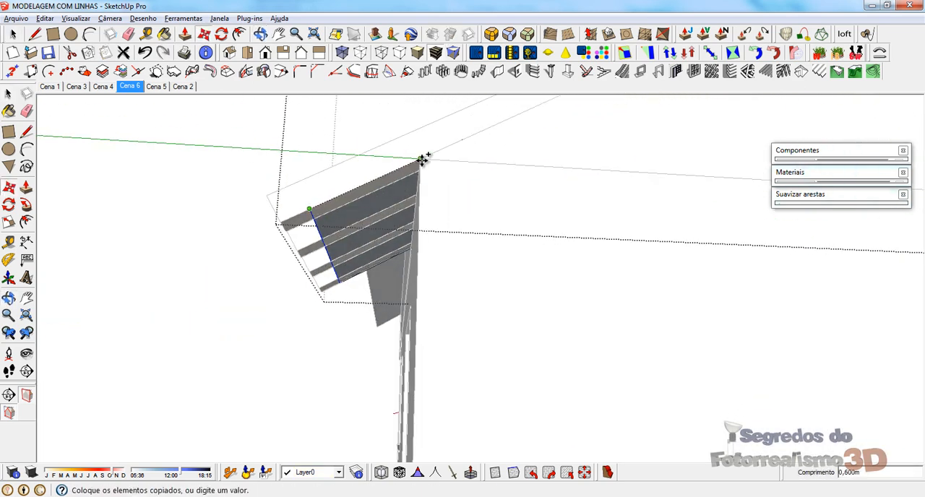
left_click(423, 159)
key("e")
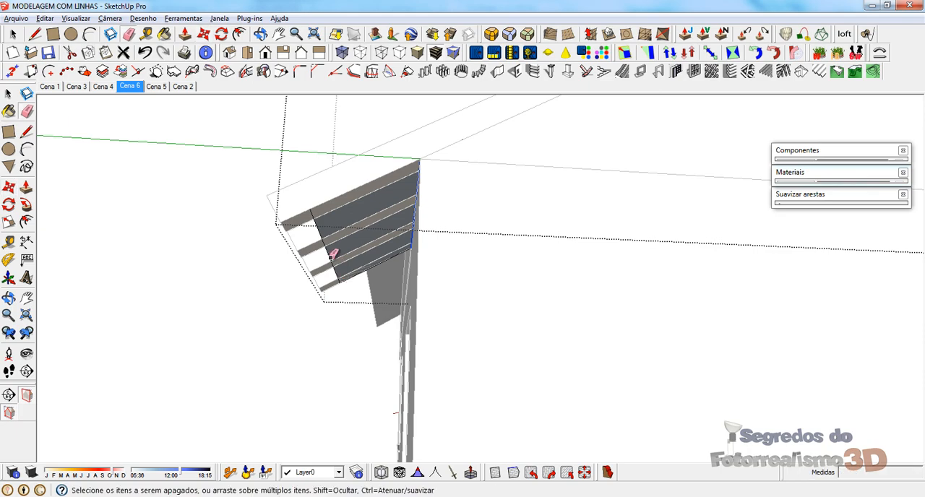
left_click(320, 229)
Step: Remove the opposite slope's original overhang by copying its eave edge back to the wall corner and erasing the outer edge
middle_click_drag(303, 263, 435, 193)
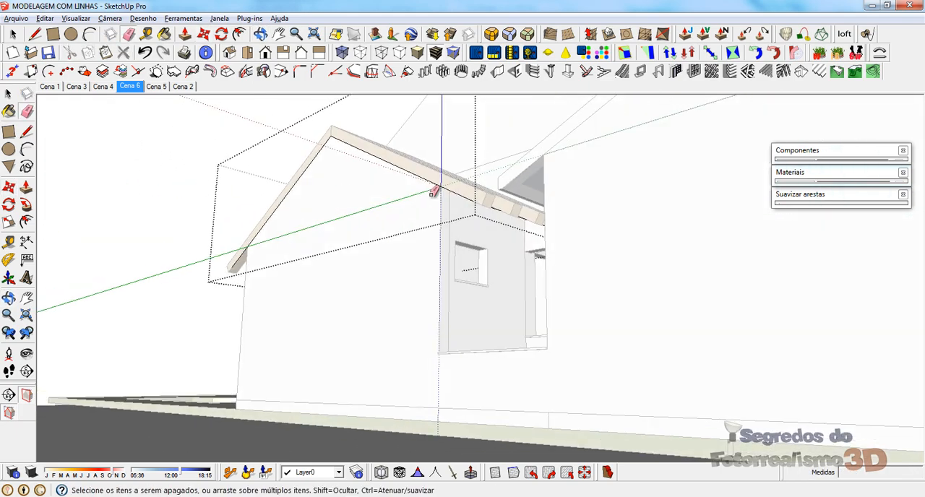
scroll(436, 192, "up", 5)
middle_click_drag(454, 222, 551, 221)
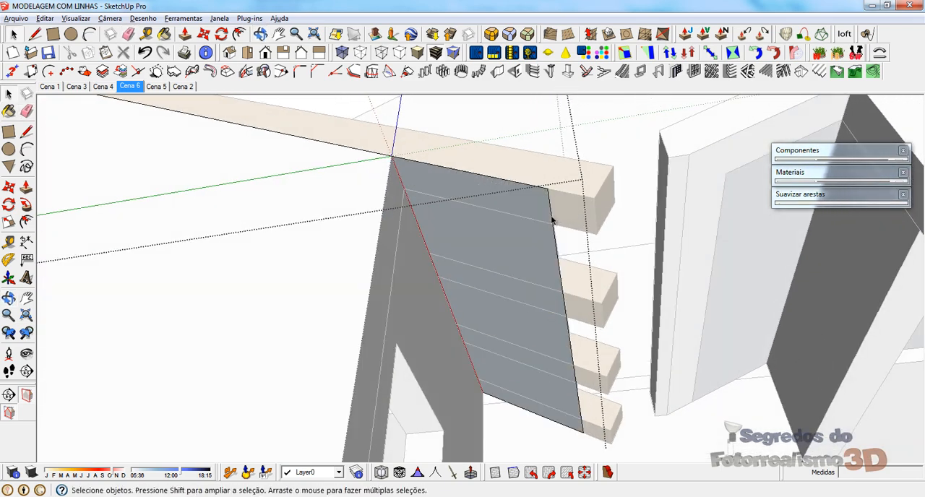
key("m")
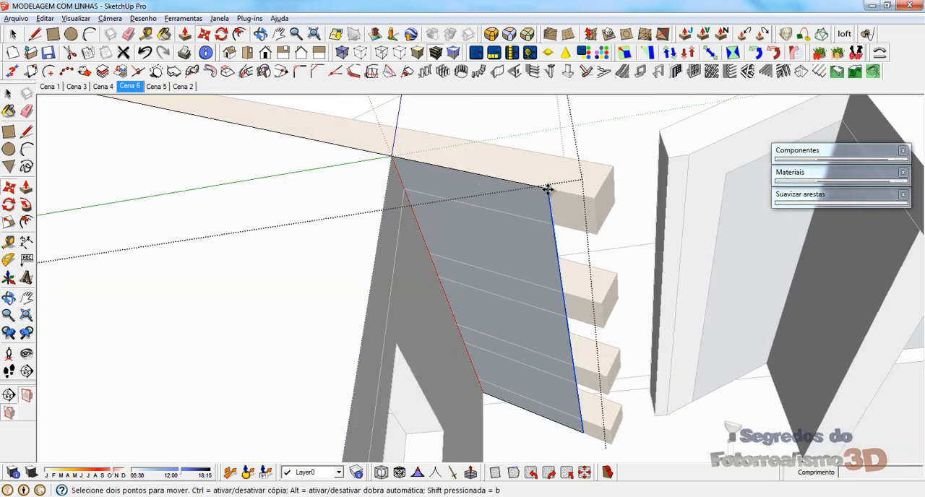
key("ctrl")
left_click(548, 189)
left_click(392, 156)
mouse_move(498, 199)
middle_mouse_down()
mouse_move(532, 225)
mouse_move(557, 229)
middle_mouse_up()
key("e")
left_click_drag(580, 282, 569, 320)
mouse_move(536, 151)
middle_mouse_down()
mouse_move(543, 267)
mouse_move(586, 226)
mouse_move(329, 248)
mouse_move(590, 289)
mouse_move(444, 120)
middle_mouse_up()
key("space")
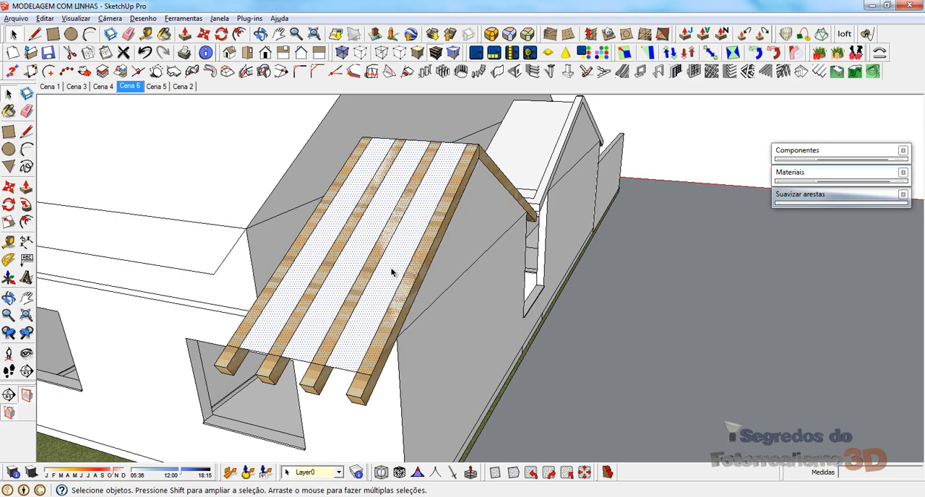
Step: Create a metal deck on the first upper slope face with 0,050 m widths and depth, 0,150 m rib spacing and ribs running up to the ridge
middle_click_drag(370, 252, 448, 159)
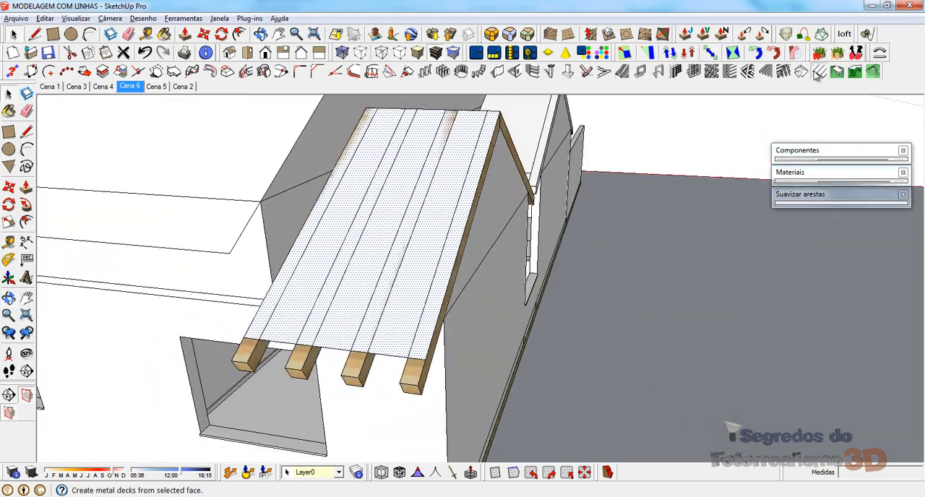
left_click(820, 71)
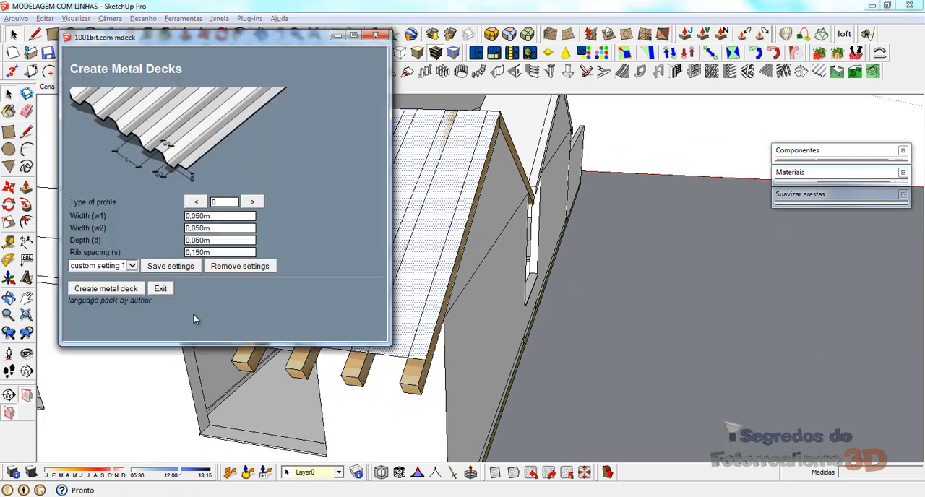
left_click(107, 289)
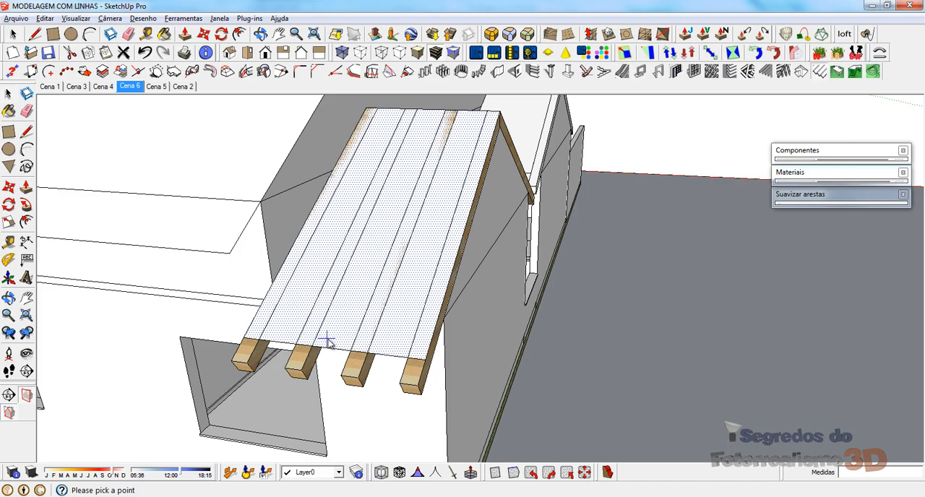
left_click(501, 113)
Step: Create a metal deck on the opposite upper slope face with the same profile settings, running its ribs from eave to ridge
mouse_move(439, 165)
middle_mouse_down()
mouse_move(448, 151)
mouse_move(173, 178)
mouse_move(360, 92)
mouse_move(432, 170)
middle_mouse_up()
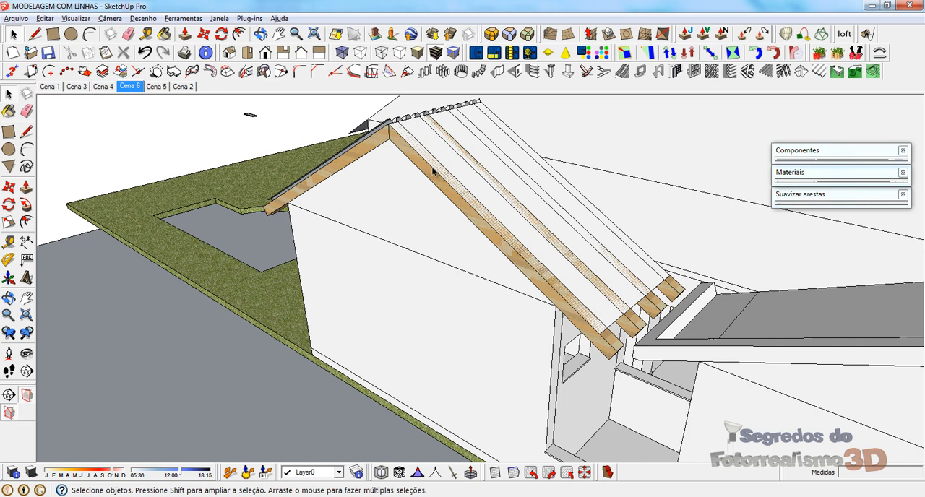
left_click(531, 199)
middle_click_drag(532, 202, 525, 240)
left_click(819, 72)
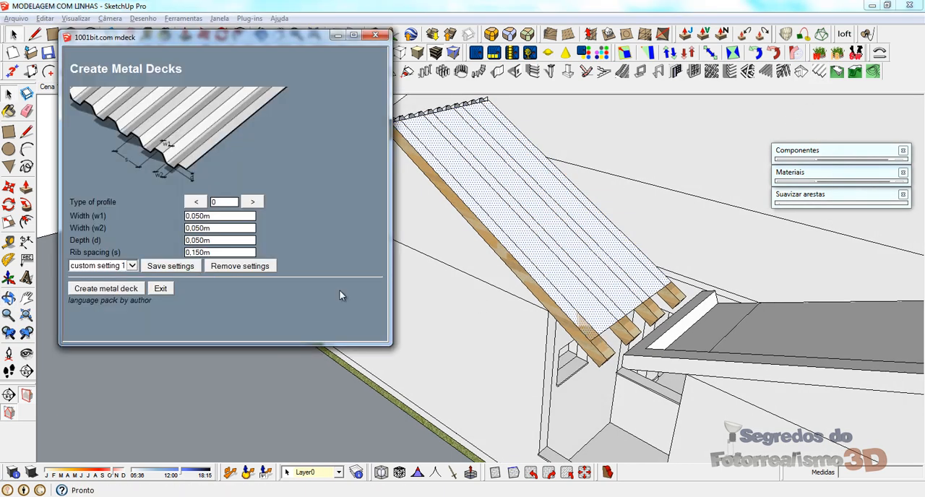
left_click(105, 289)
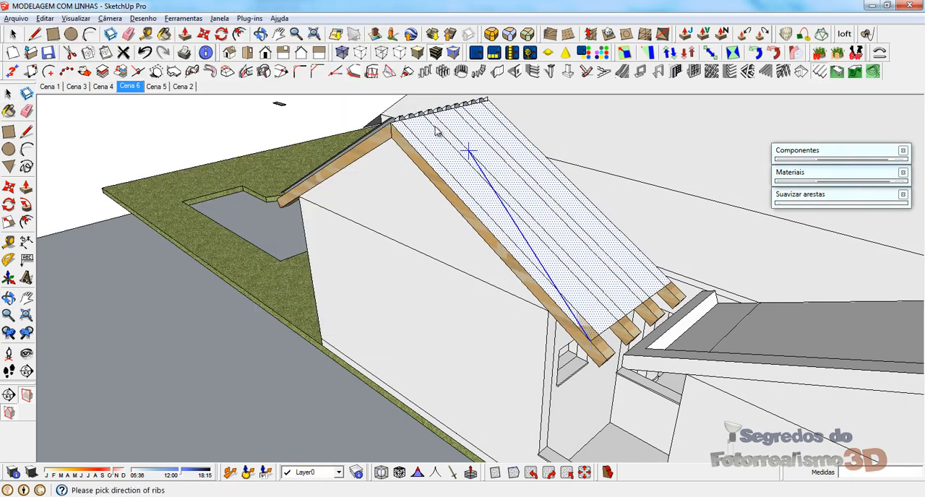
left_click(386, 130)
Step: Delete the flat slope face beneath the first slope's metal deck
middle_click_drag(404, 167, 324, 190)
scroll(396, 253, "up", 2)
scroll(396, 253, "up", 1)
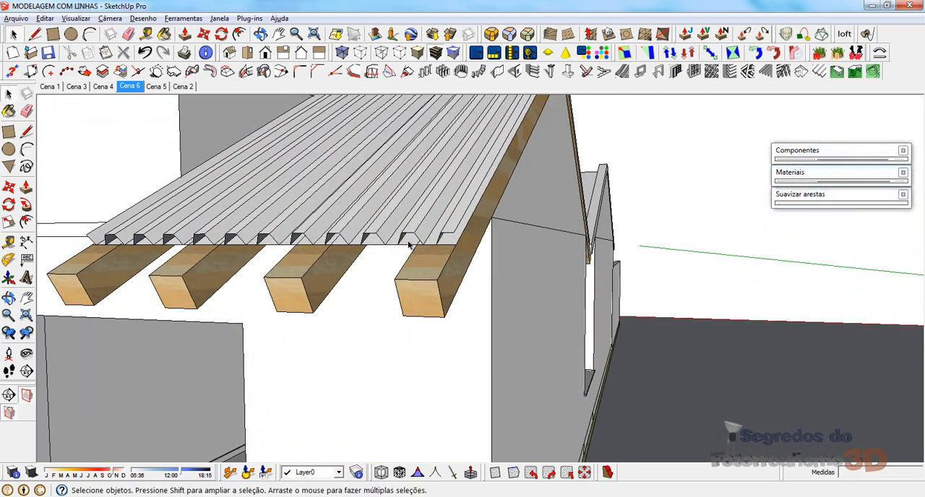
key("Delete")
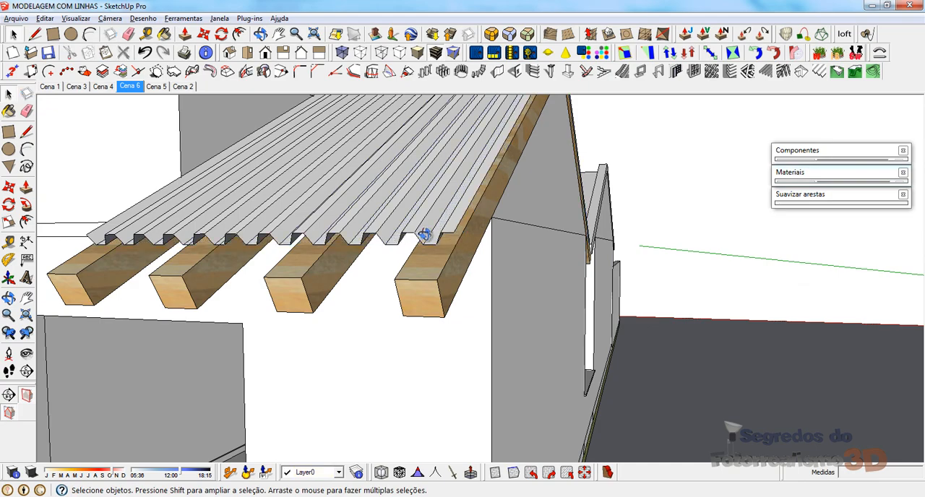
middle_click_drag(424, 235, 452, 253)
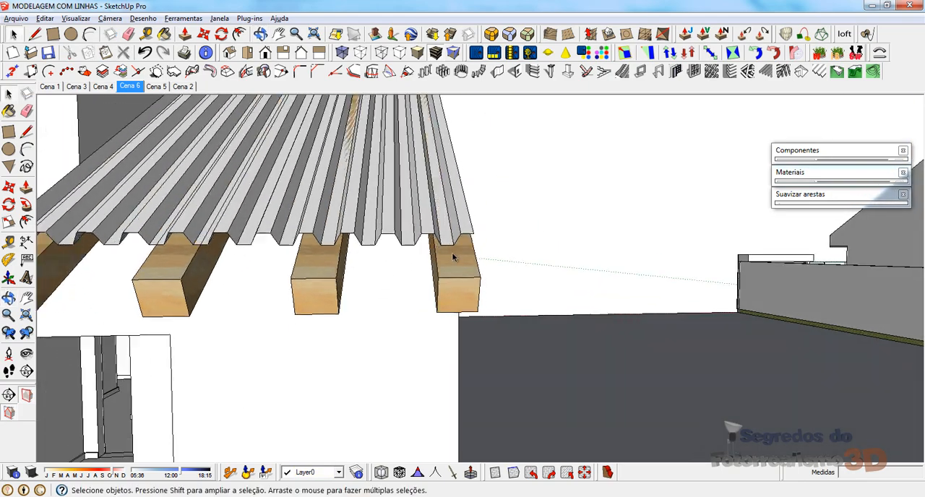
Step: Open the main roof group for editing
scroll(452, 254, "down", 1)
scroll(407, 295, "down", 2)
middle_click_drag(397, 226, 128, 254)
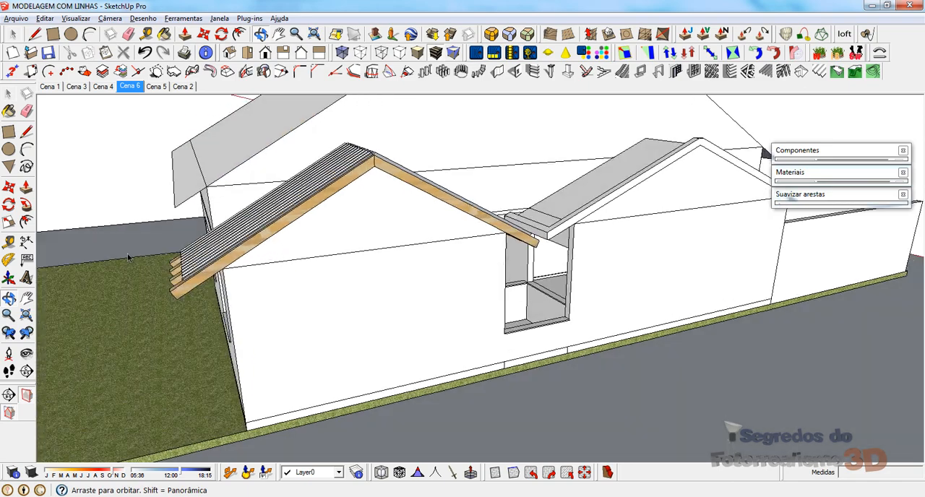
scroll(305, 151, "up", 2)
middle_click_drag(433, 147, 564, 156)
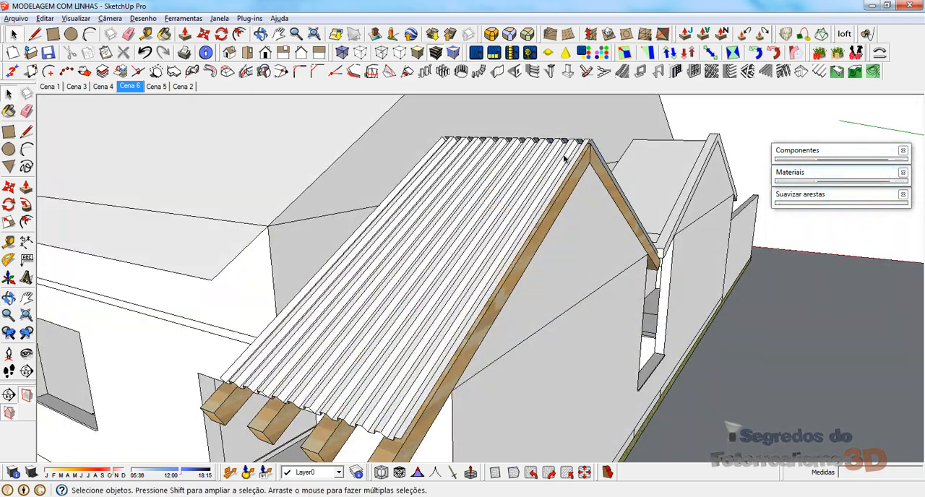
scroll(566, 184, "down", 2)
middle_click_drag(526, 217, 476, 221)
scroll(475, 221, "down", 2)
double_click(301, 156)
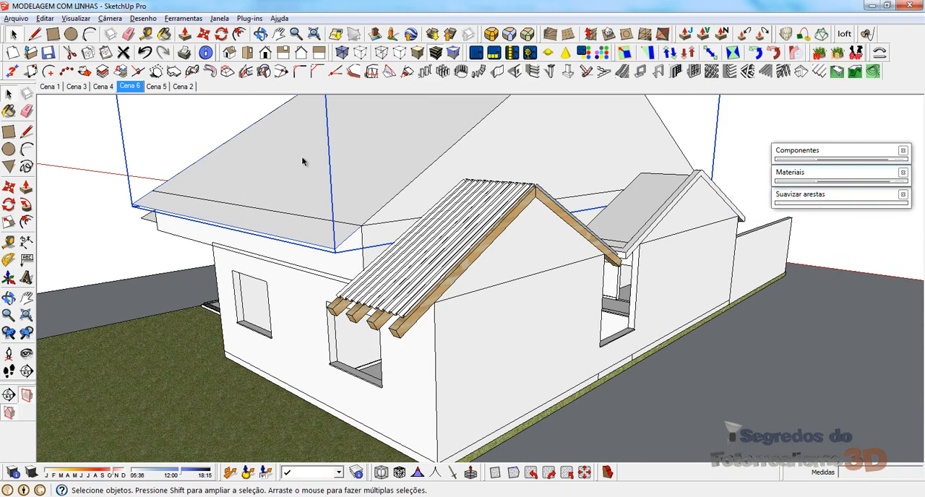
Step: Select both sloping edges of the main roof's gable facing away from the corrugated decks and move them outward to form an overhang
middle_click_drag(302, 157, 441, 232)
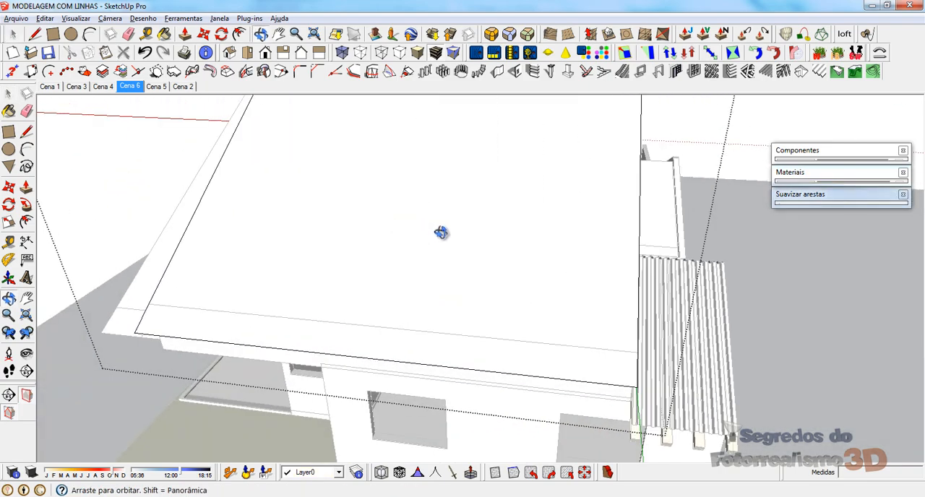
left_click(539, 377)
middle_click_drag(364, 271, 920, 112)
left_click(321, 252)
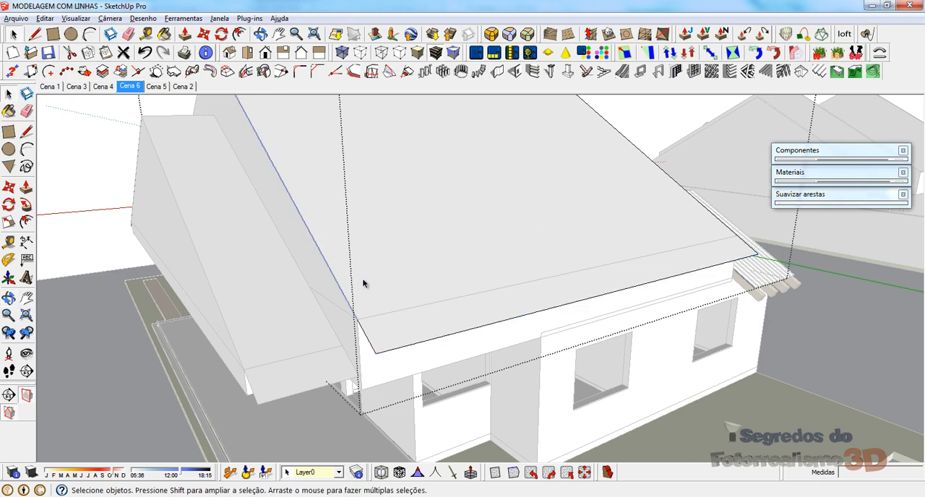
middle_click_drag(374, 316, 522, 250)
left_click(392, 313, "shift")
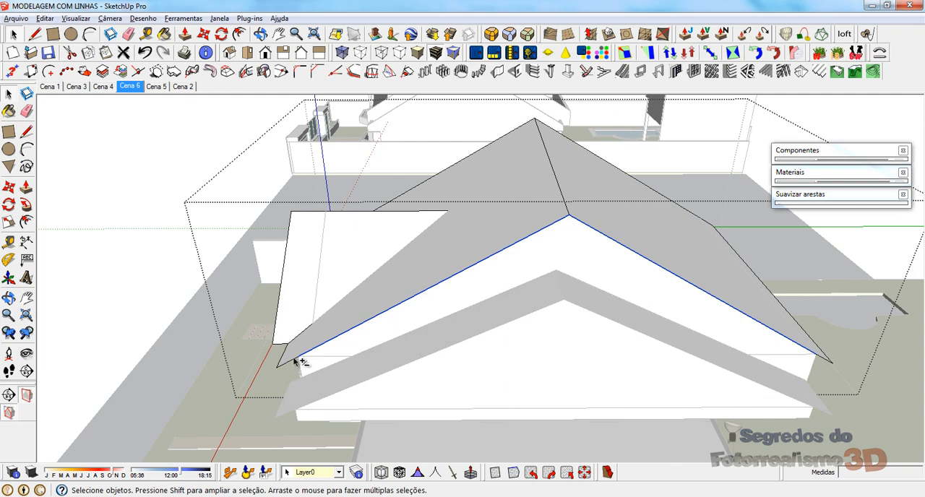
middle_click_drag(681, 246, 420, 290)
scroll(296, 240, "up", 3)
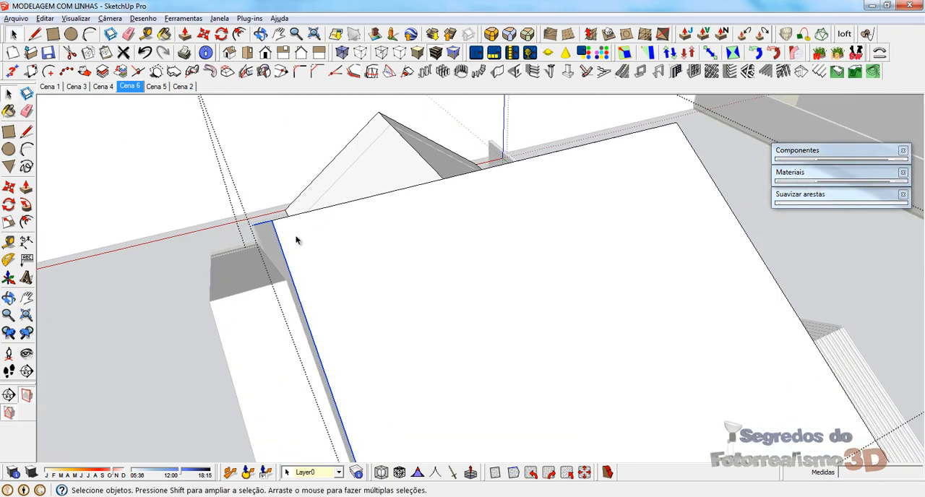
key("m")
left_click(304, 214)
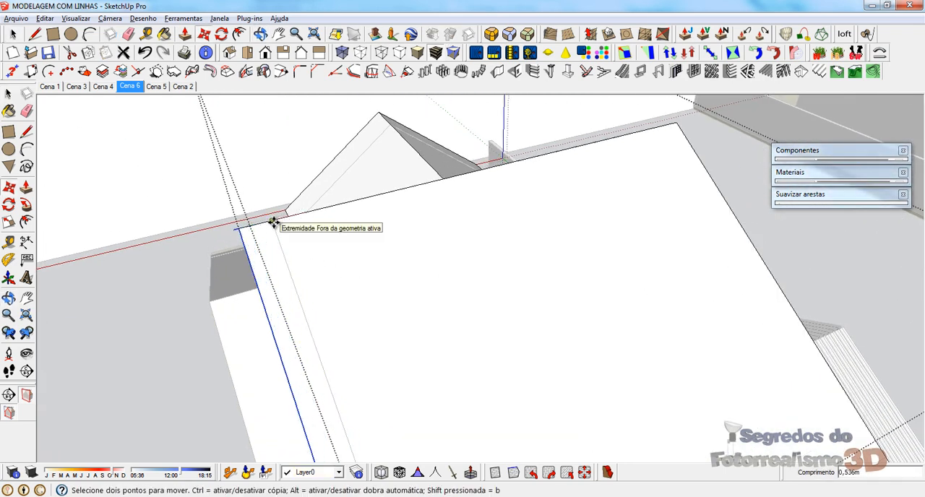
key("Return")
key("space")
Step: Select both sloping edges of the main roof's gable beside the corrugated decks and move them outward 0,600 m
scroll(280, 209, "down", 3)
middle_click_drag(282, 211, 483, 176)
left_click(483, 194)
scroll(405, 393, "up", 3)
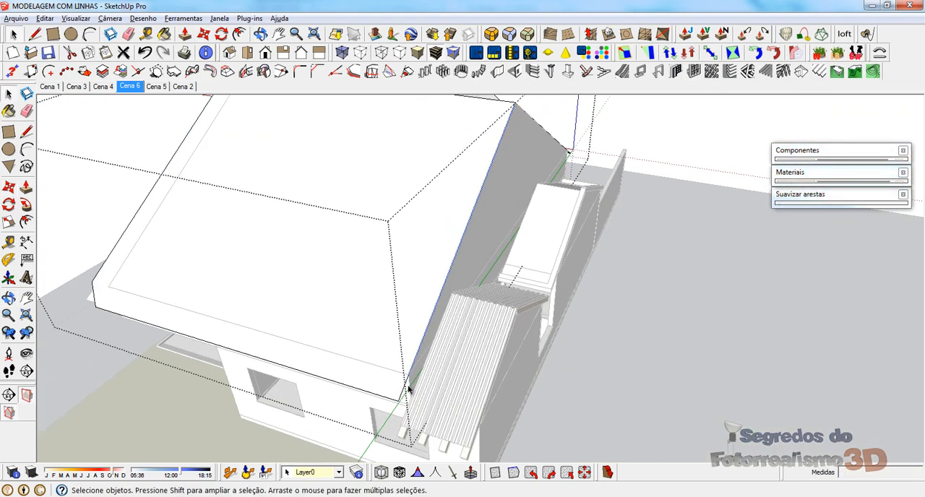
middle_click_drag(397, 420, 491, 249)
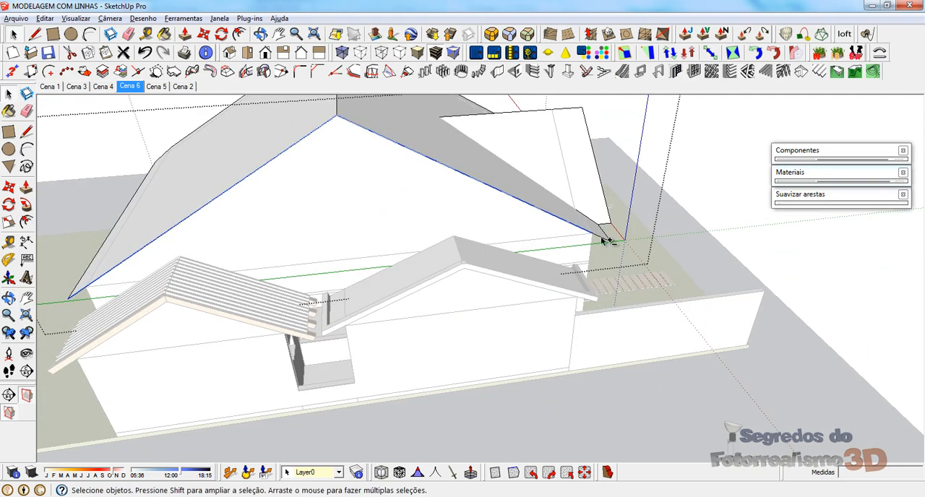
middle_click_drag(606, 241, 539, 202)
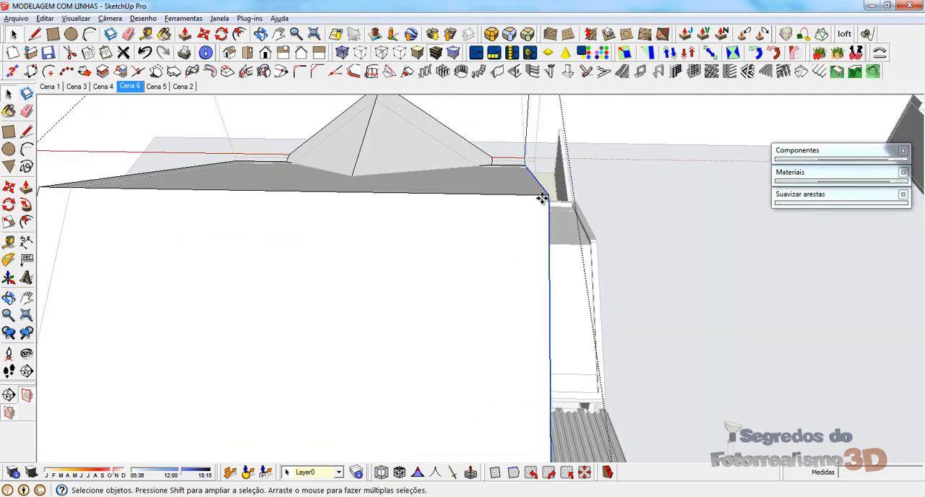
key("m")
left_click(493, 195)
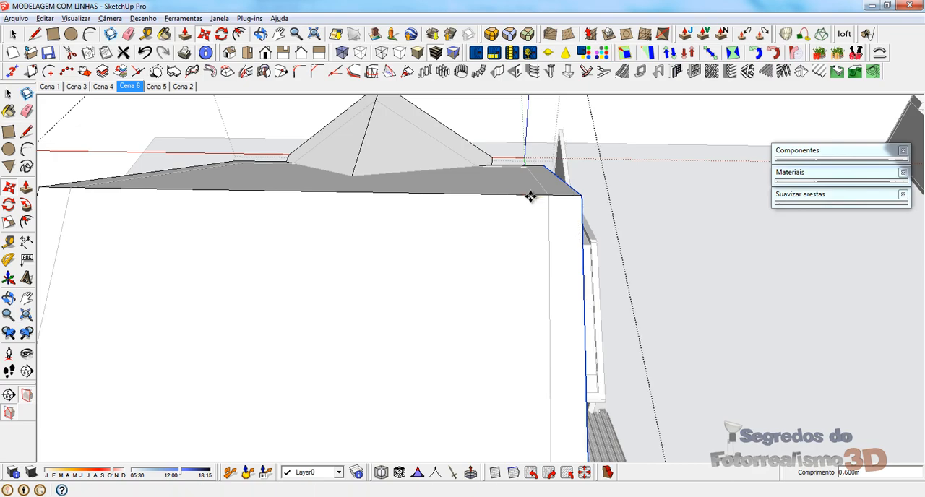
key("space")
Step: Examine the main roof's overhang beside the corrugated decks from both slopes and at its eave corners
middle_click_drag(574, 227, 219, 239)
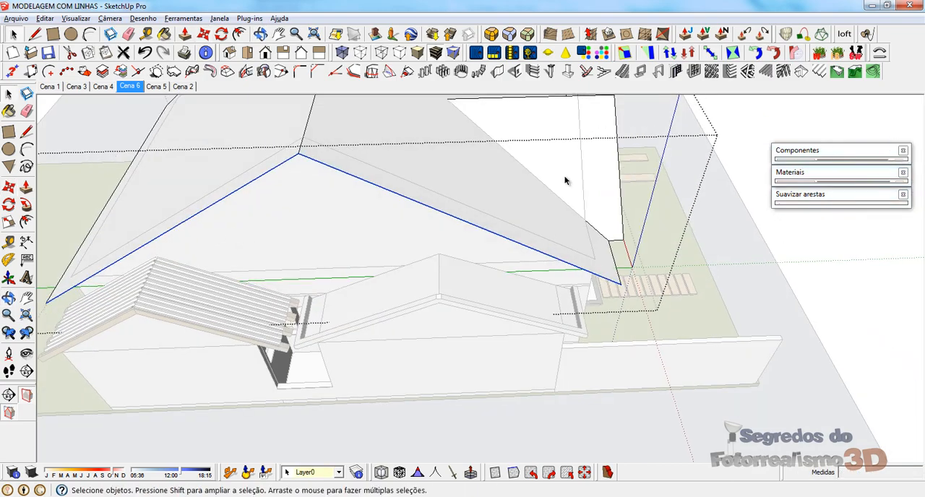
middle_click_drag(566, 180, 332, 94)
scroll(528, 135, "up", 3)
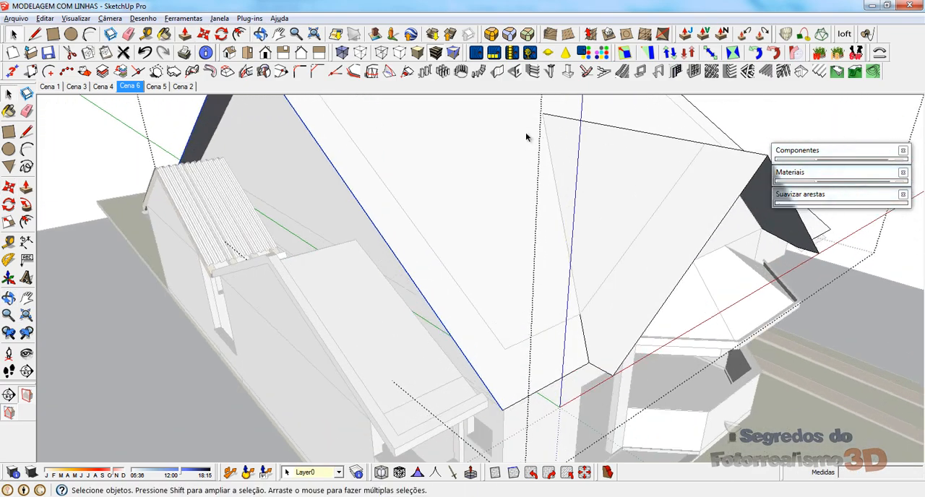
middle_click_drag(459, 221, 349, 276)
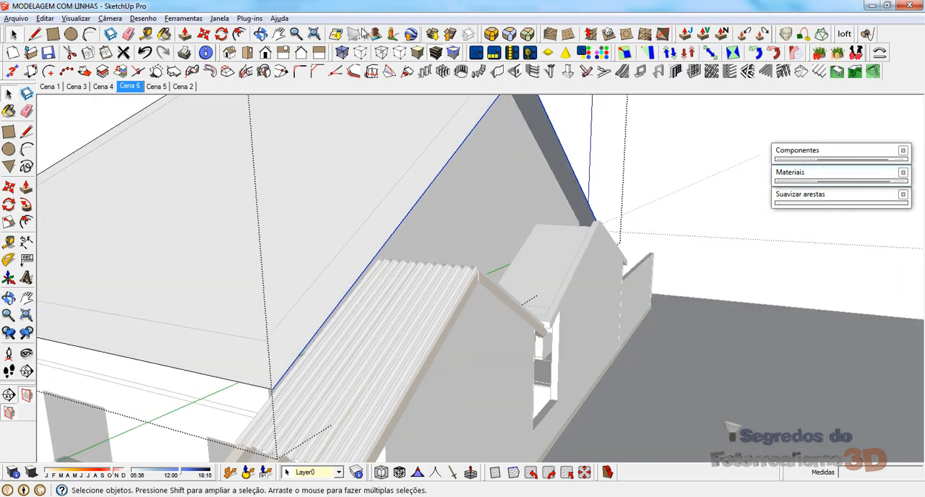
scroll(344, 138, "down", 3)
middle_click_drag(330, 186, 592, 287)
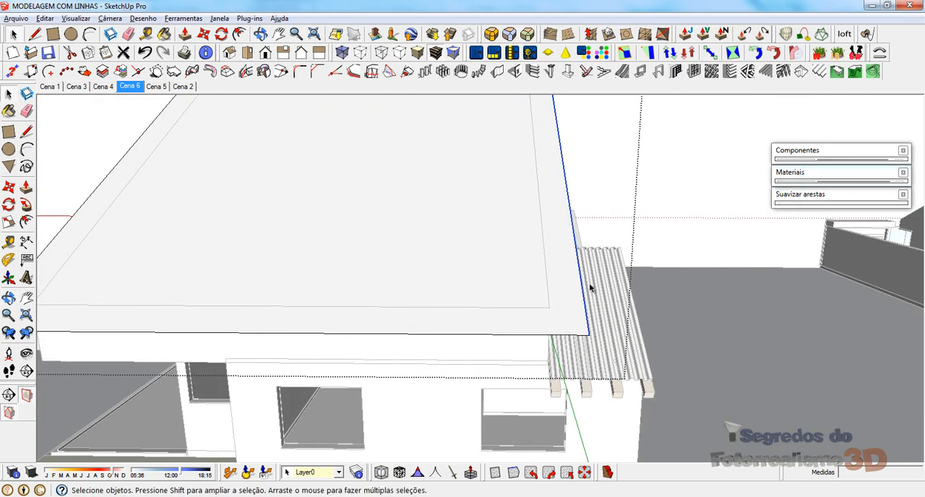
scroll(565, 325, "up", 2)
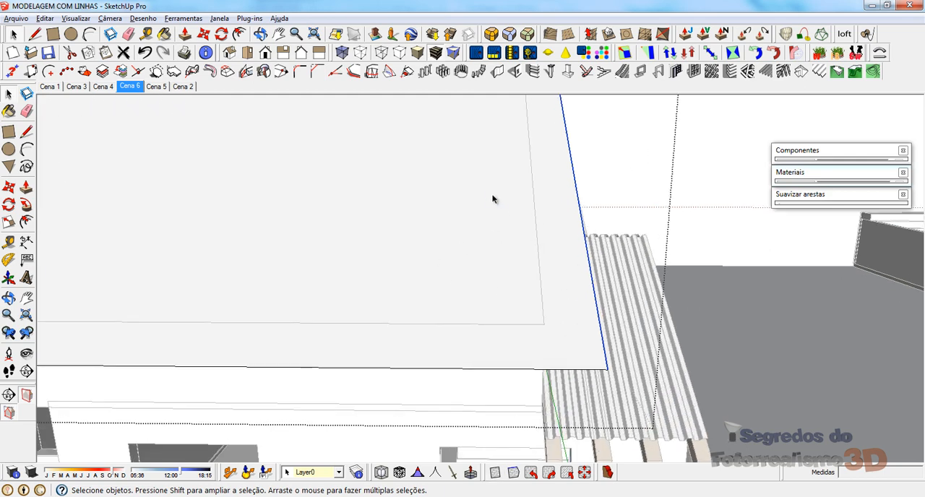
middle_click_drag(492, 196, 465, 166)
Step: Offset the first slope's gable edge, including its short corner segment, 0,150 m inward with the 1001bit Offset edge tool
left_click(388, 72)
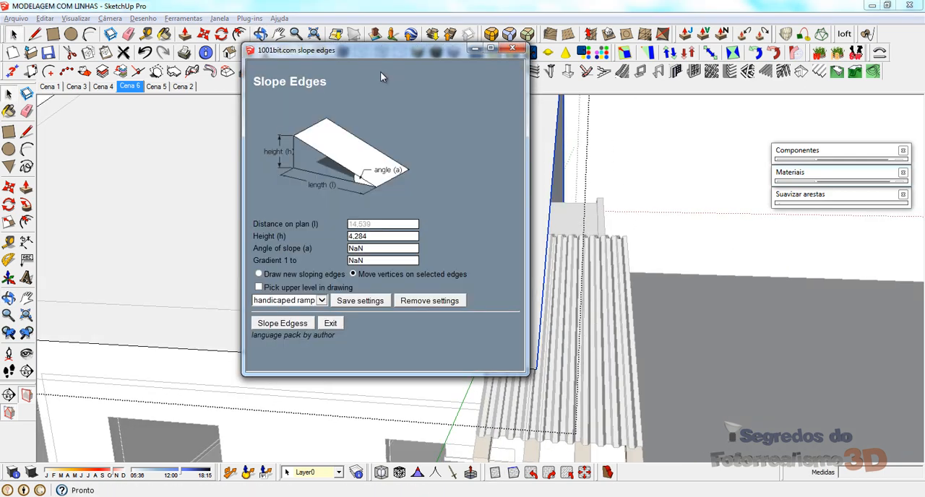
left_click(520, 48)
left_click(372, 73)
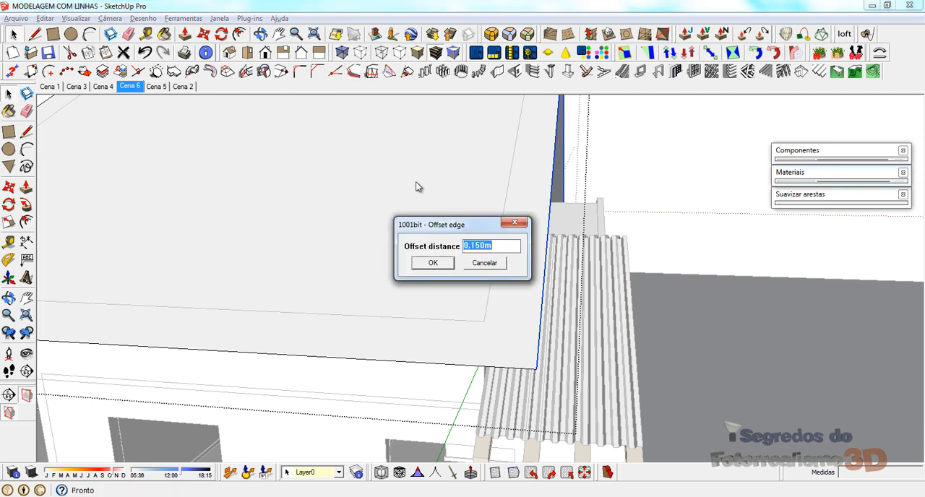
left_click(434, 263)
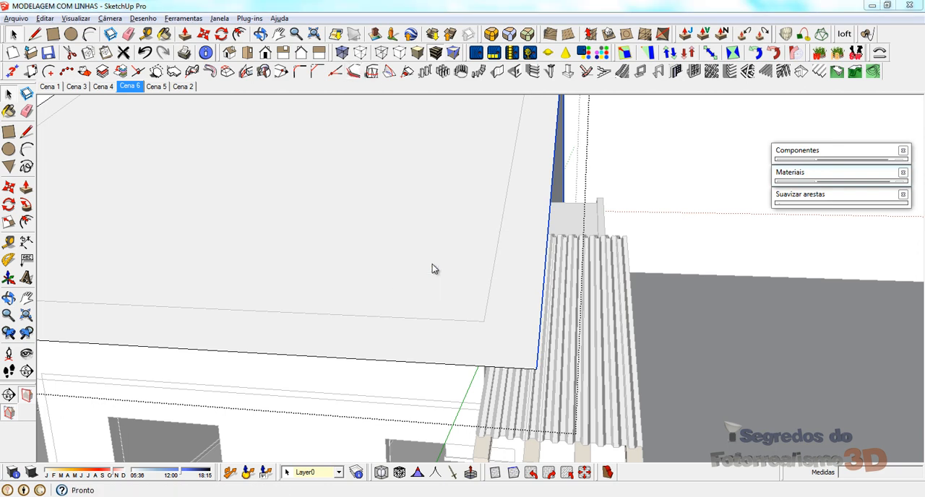
left_click(542, 334)
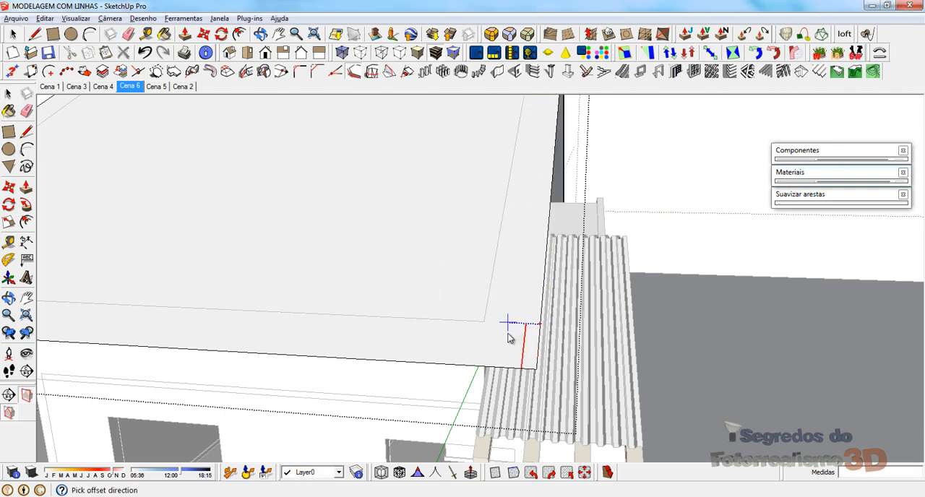
left_click(510, 332)
left_click(544, 294)
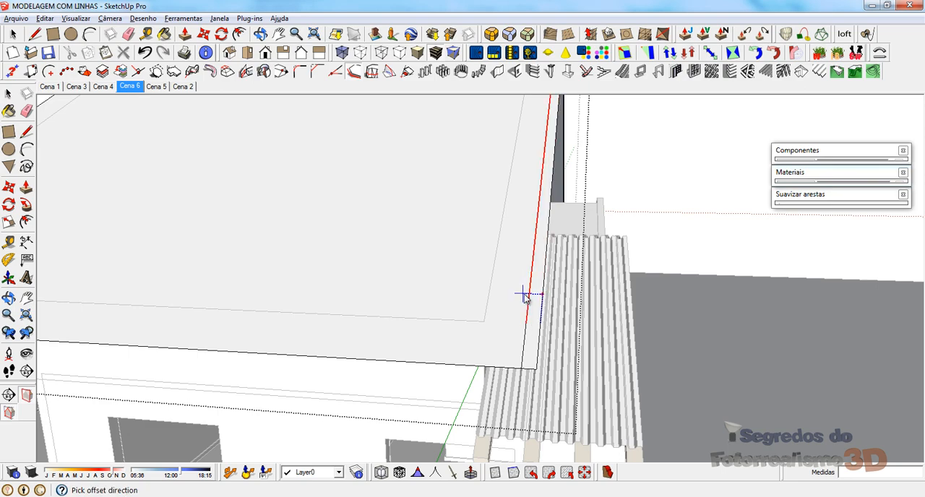
left_click(522, 304)
Step: Offset the opposite slope's gable edge 0,150 m inward and erase the stray offset line outside the roof
scroll(463, 217, "down", 5)
middle_click_drag(465, 193, 112, 315)
scroll(330, 157, "up", 3)
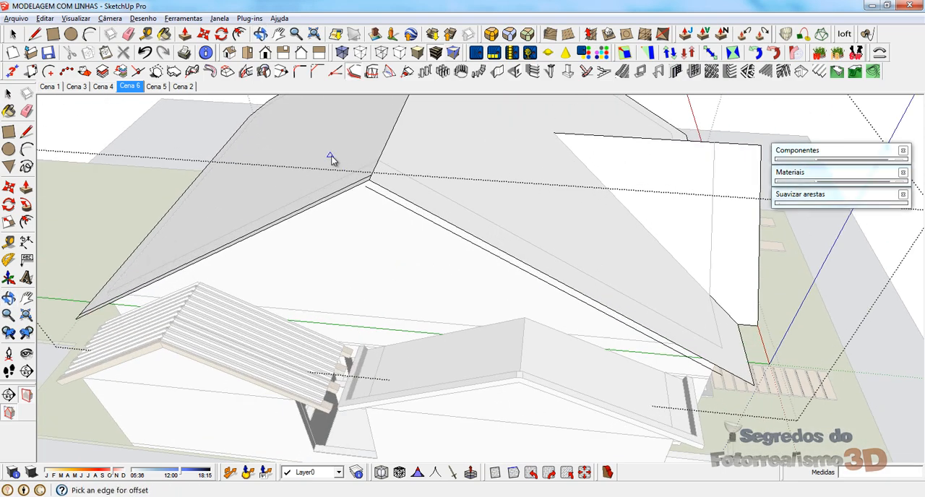
scroll(384, 159, "up", 3)
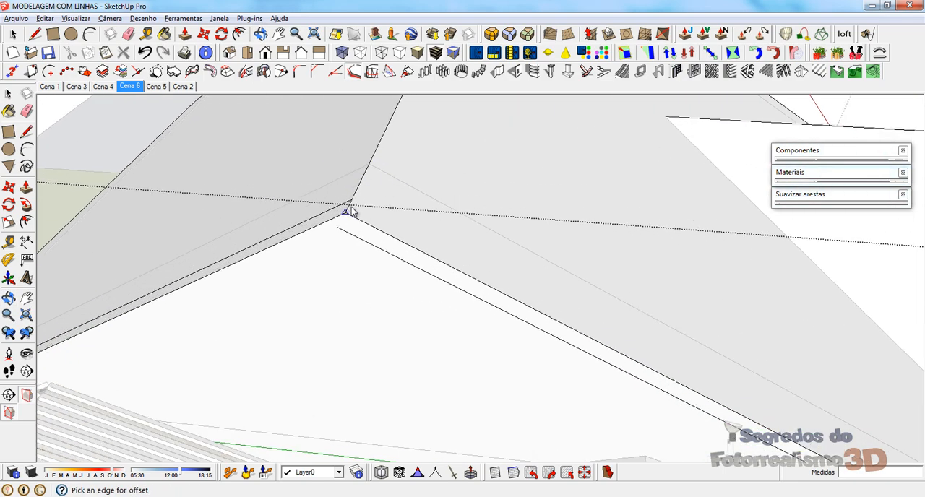
left_click(380, 231)
left_click(382, 218)
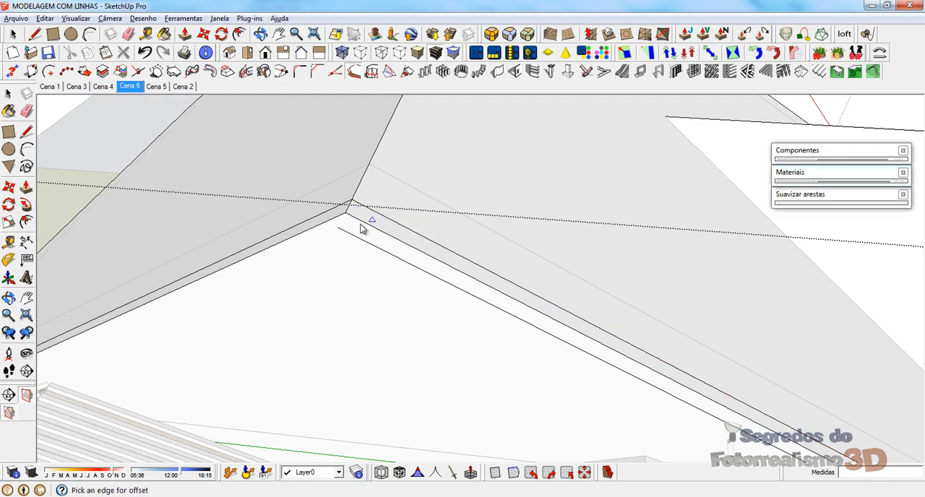
key("e")
scroll(333, 188, "down", 3)
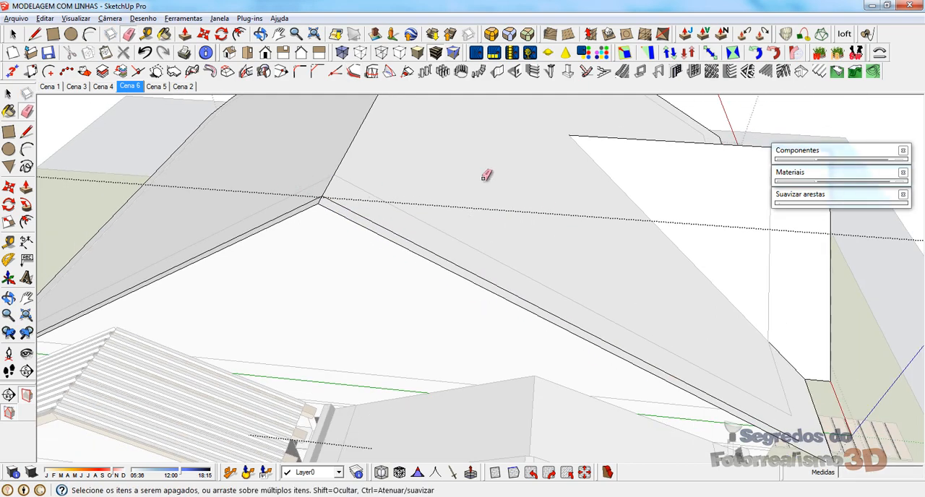
Step: Offset the remaining gable edge segment at the opposite slope's eave corner 0,150 m inward
mouse_move(487, 178)
middle_mouse_down()
mouse_move(576, 270)
mouse_move(469, 311)
middle_mouse_up()
scroll(457, 304, "down", 3)
scroll(459, 307, "up", 3)
key("space")
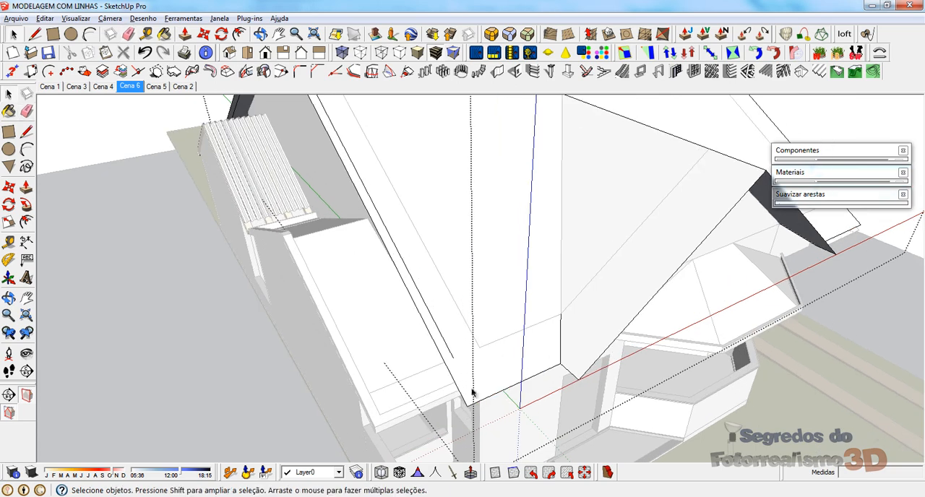
left_click(457, 388)
scroll(276, 113, "down", 3)
scroll(426, 249, "up", 3)
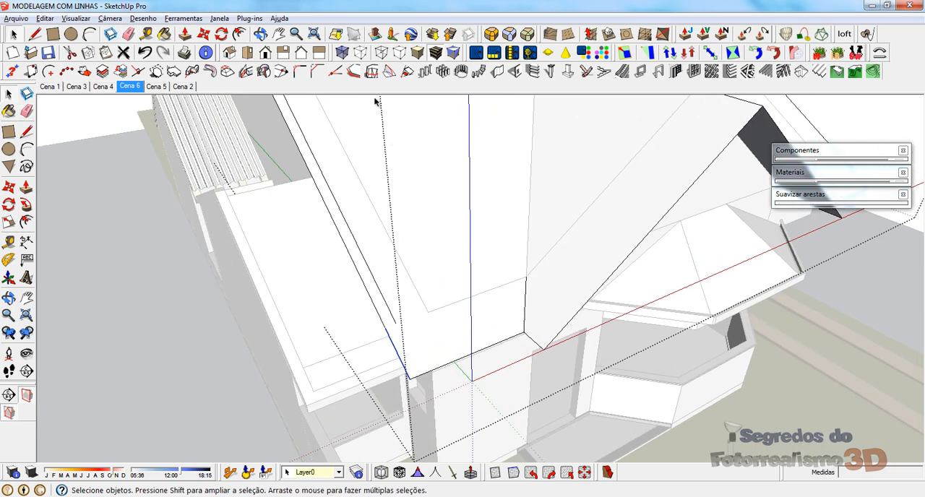
left_click(372, 71)
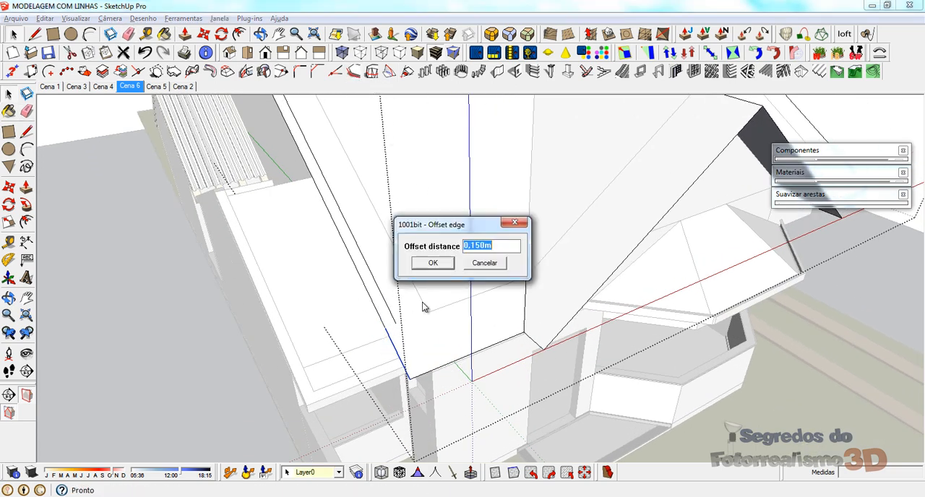
left_click(435, 264)
left_click(404, 334)
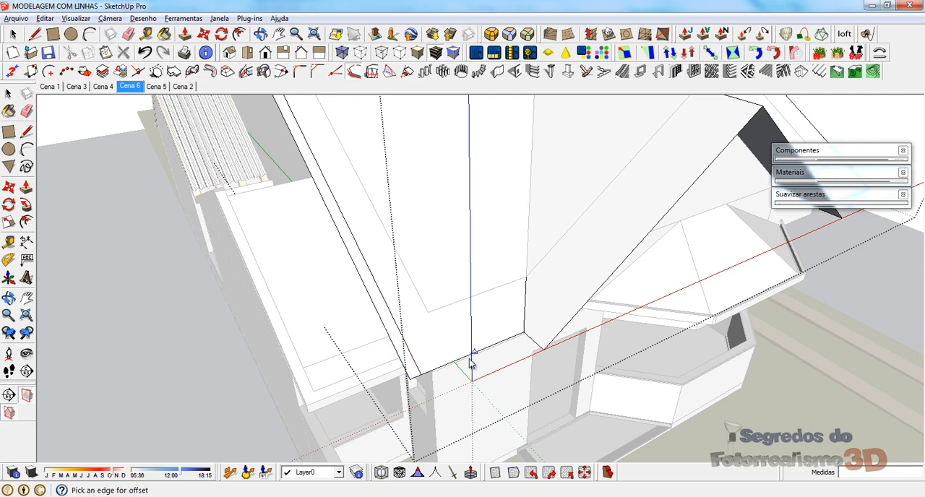
Step: Offset the same slope's eave edge 0,150 m inward and extend the offset line to the valley edge
left_click(458, 362)
left_click(444, 346)
scroll(502, 337, "up", 5)
key("l")
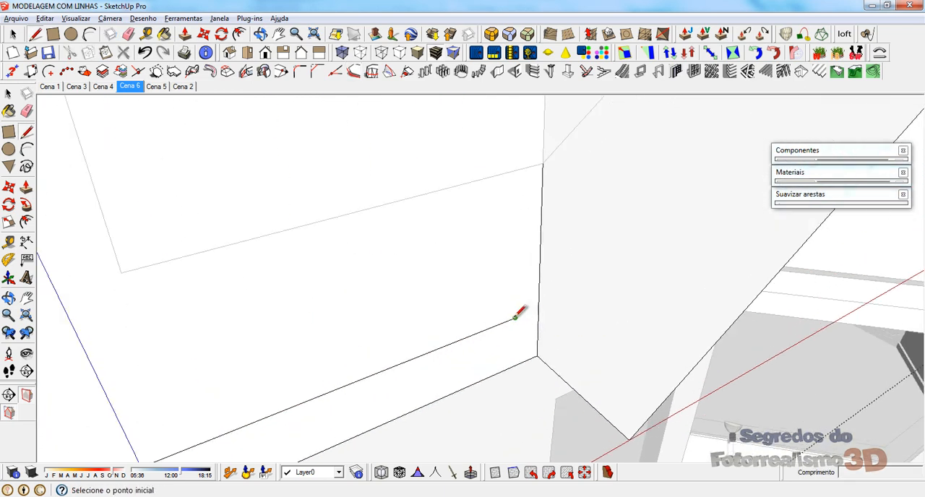
left_click(514, 317)
key("space")
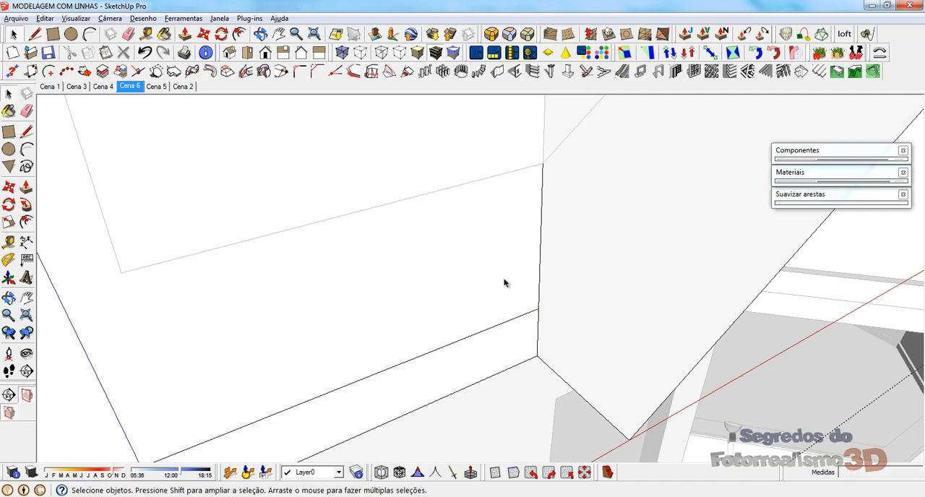
Step: Erase the overshooting line segments where the gable and eave offset lines cross at the corner
scroll(504, 282, "down", 3)
mouse_move(345, 357)
middle_mouse_down()
mouse_move(341, 345)
mouse_move(292, 370)
middle_mouse_up()
key("e")
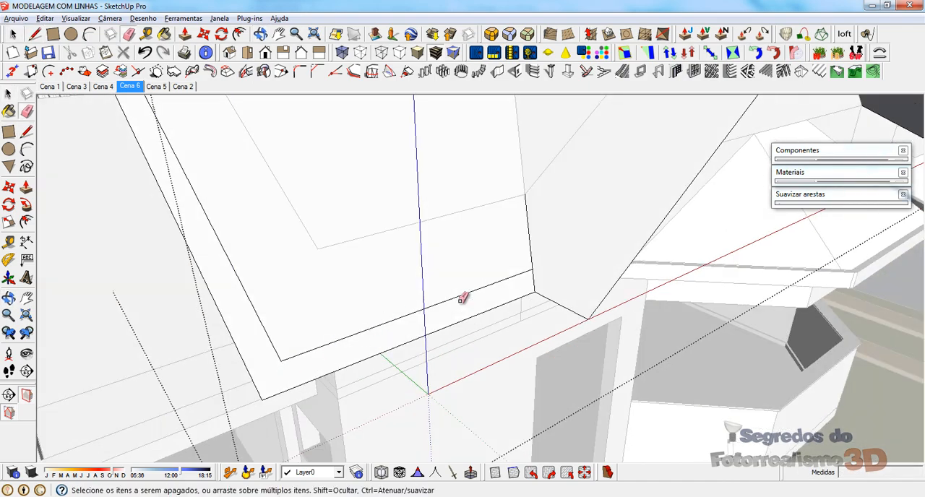
scroll(530, 418, "down", 5)
Step: Square off the chamfered eave corner of the other slope by drawing lines that extend its side edge to the eave line
middle_click_drag(530, 418, 792, 259)
mouse_move(386, 262)
middle_mouse_down()
mouse_move(463, 183)
mouse_move(480, 180)
mouse_move(507, 233)
middle_mouse_up()
key("space")
left_click(587, 409)
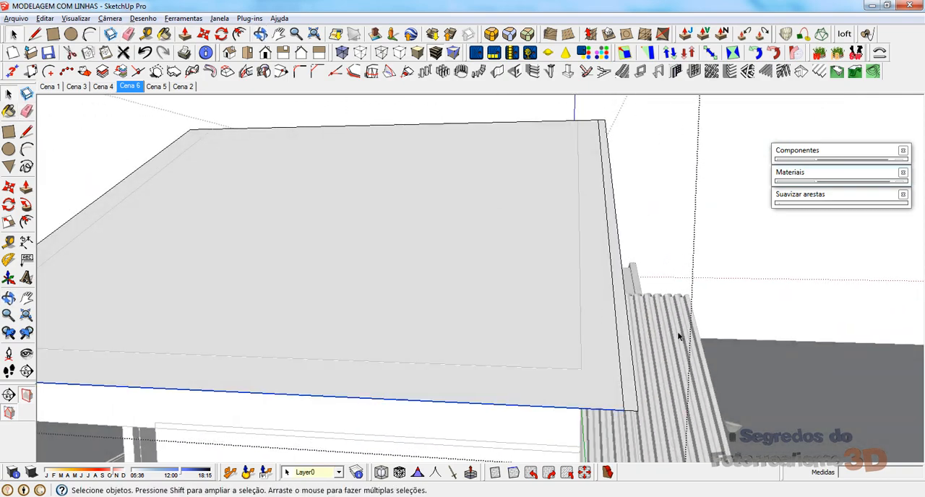
scroll(680, 336, "down", 3)
middle_click_drag(436, 362, 447, 276)
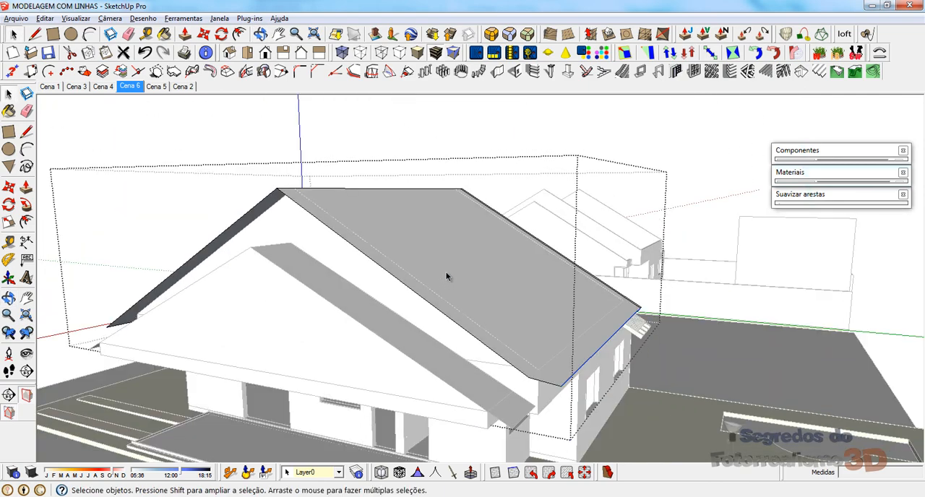
middle_click_drag(500, 393, 281, 439)
scroll(188, 388, "up", 3)
scroll(223, 373, "up", 2)
key("l")
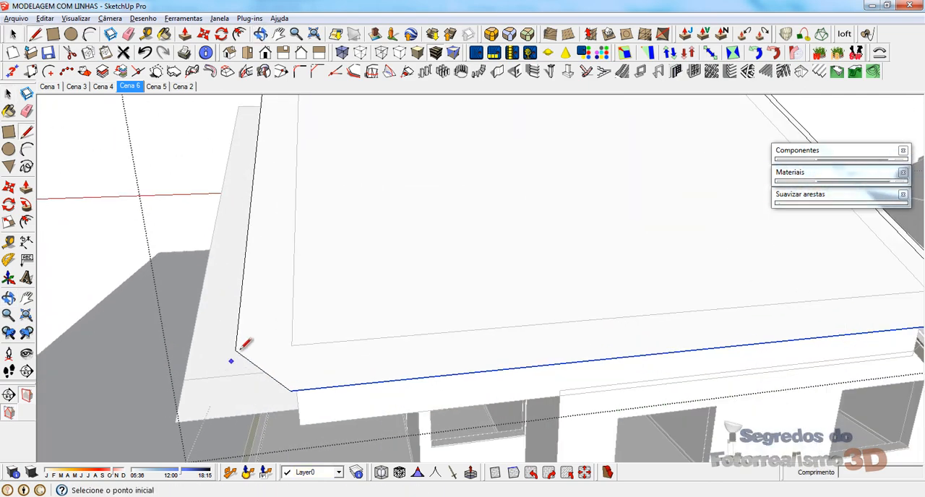
left_click(236, 350)
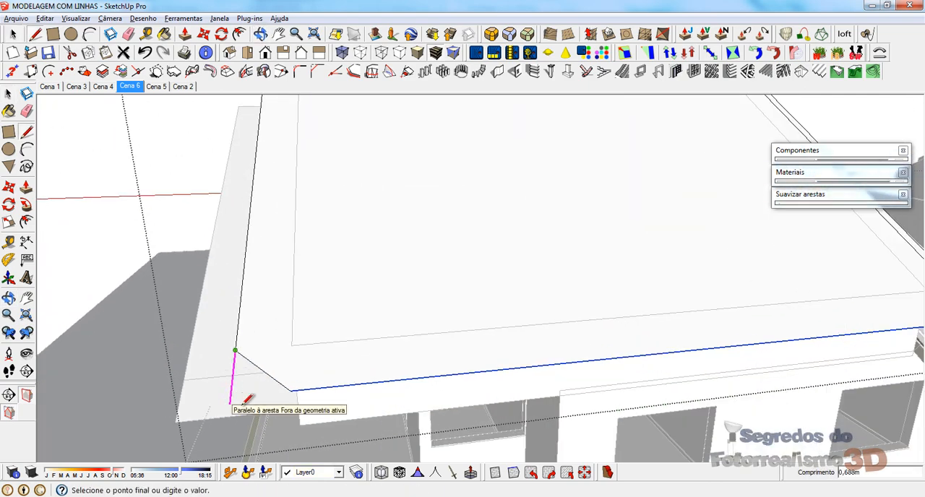
left_click(291, 392, "shift")
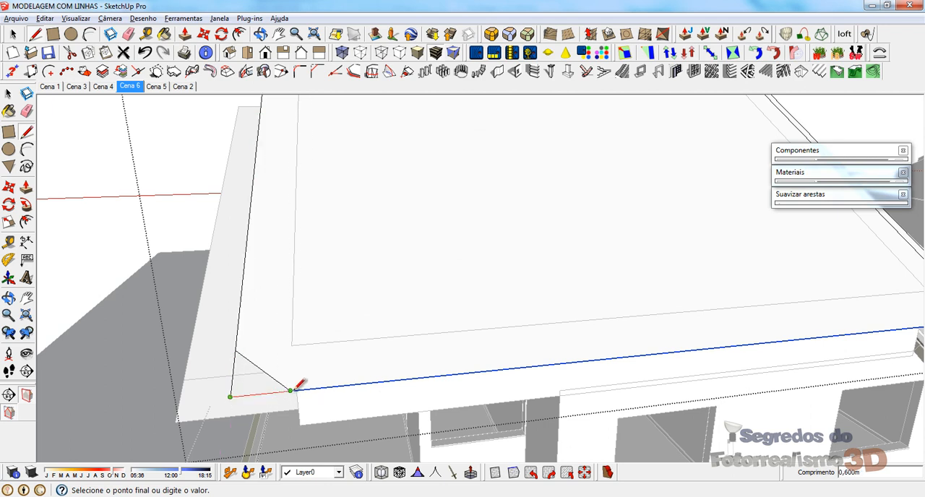
Step: Close the main slope's squared eave corner with a line to the eave end and erase the leftover chamfer edge
left_click(291, 391)
key("e")
left_click_drag(271, 388, 285, 343)
key("space")
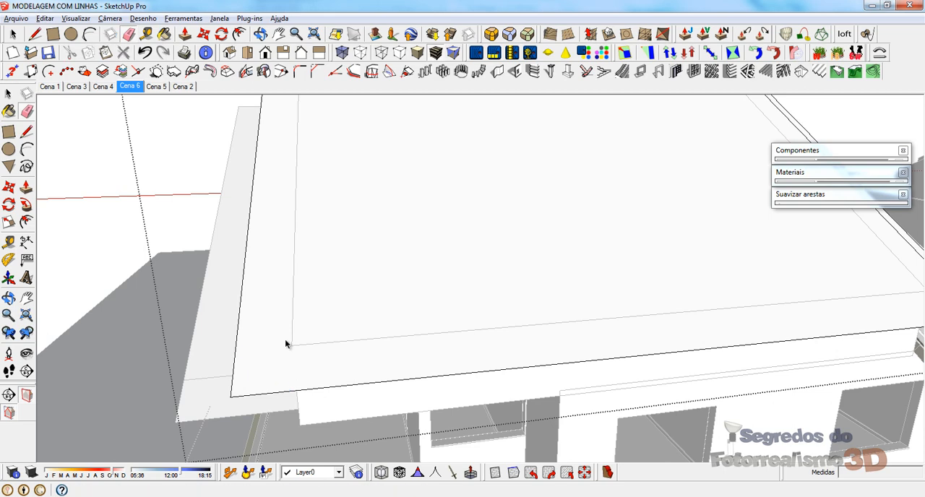
Step: Offset the squared slope's eave edge and its adjoining gable edge 0,150 m inward
middle_click_drag(286, 340, 276, 341)
scroll(219, 327, "down", 2)
middle_click_drag(219, 328, 498, 287)
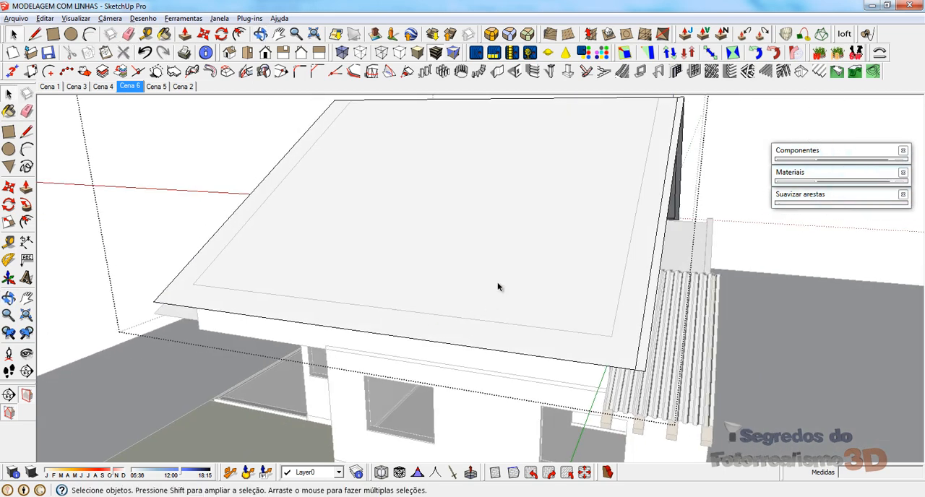
left_click(354, 71)
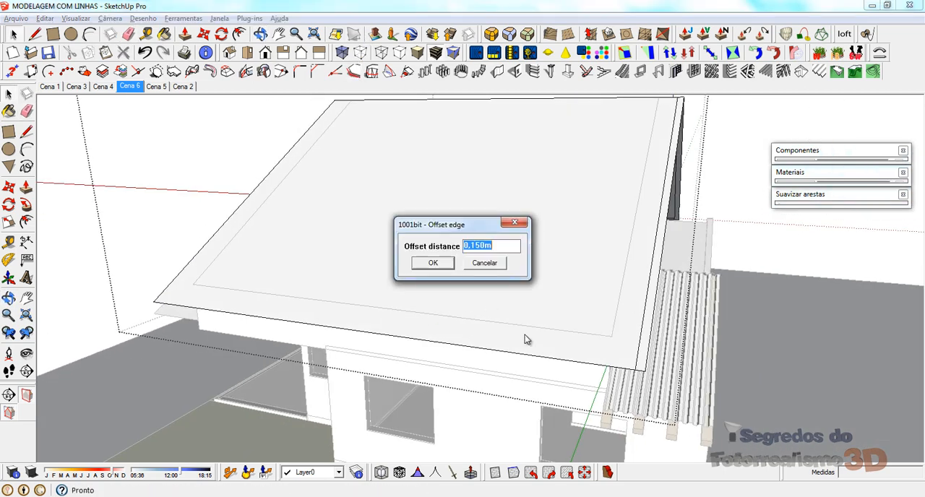
left_click(433, 263)
left_click(396, 337)
left_click(413, 321)
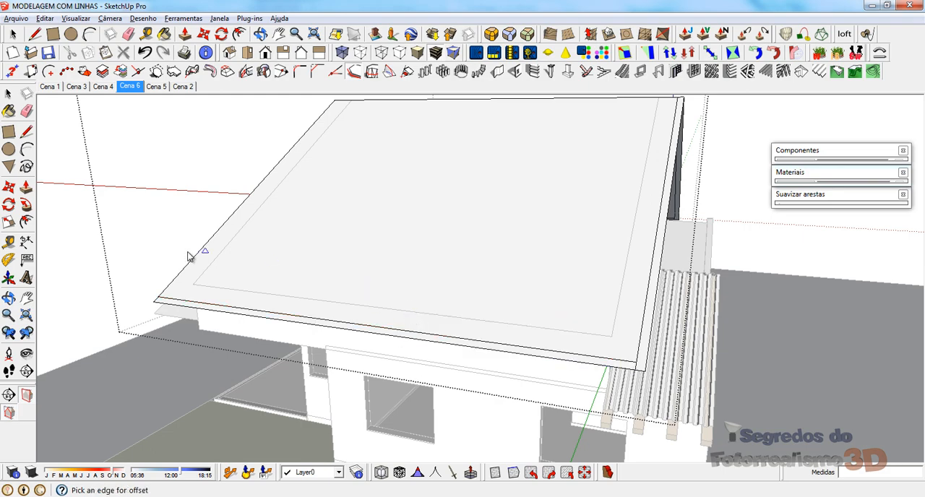
left_click(186, 269)
left_click(207, 275)
Step: Offset the other main slope's gable edge, its remaining corner segment and the short eave edge beside the side gable 0,150 m inward
middle_click_drag(206, 275, 554, 238)
left_click(545, 220)
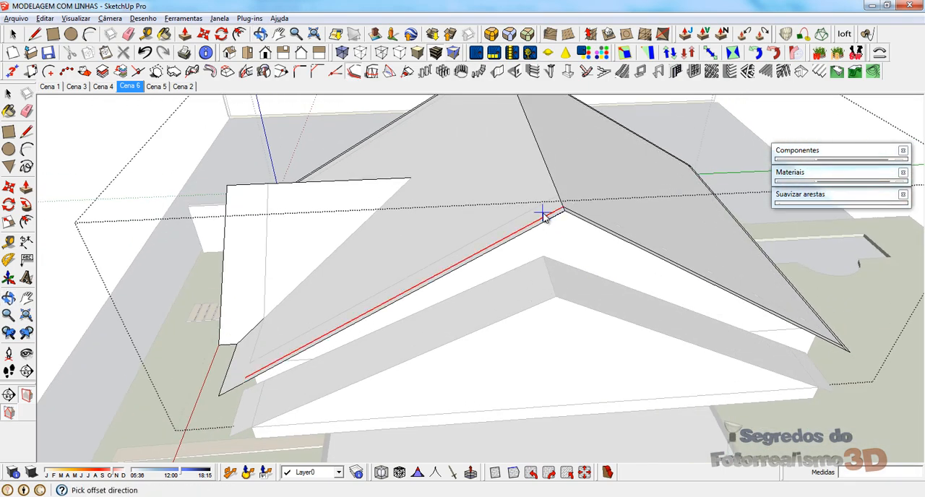
left_click(248, 337)
middle_click_drag(248, 337, 508, 400)
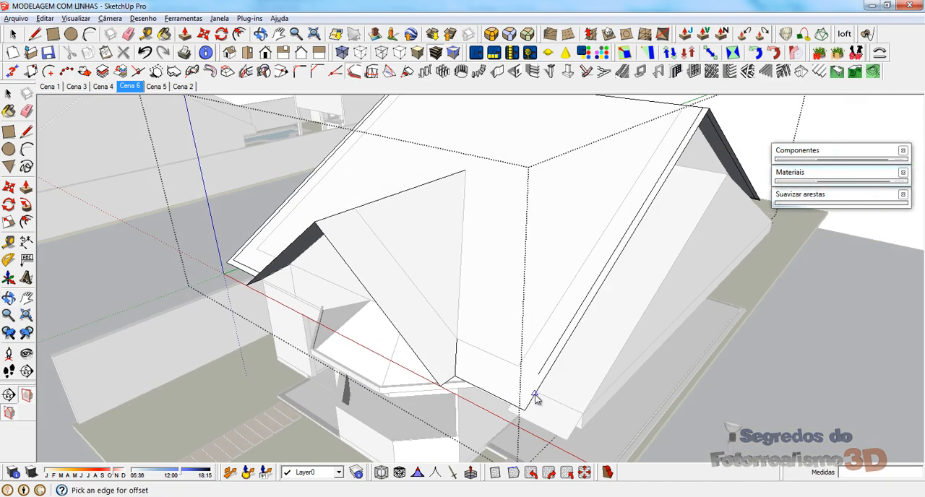
left_click(519, 390)
left_click(496, 396)
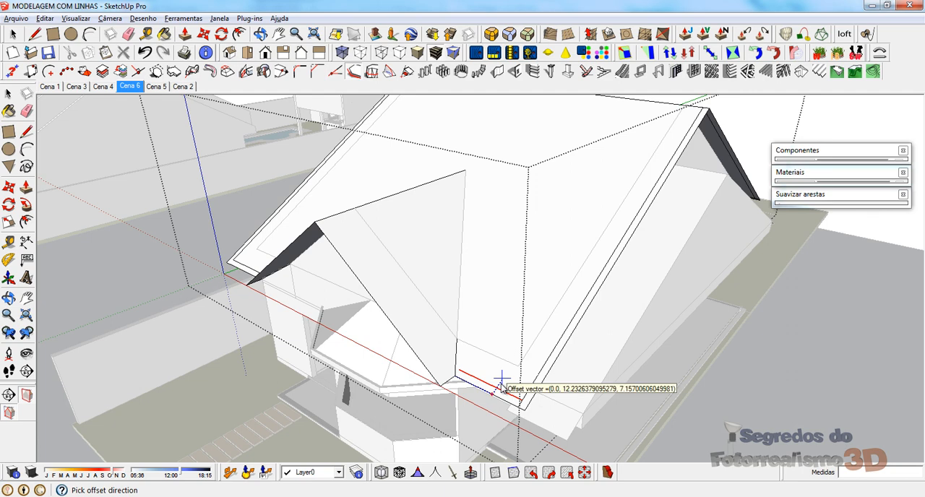
left_click(445, 389)
Step: Offset the side gable slope's short eave edge and both segments of its gable edge 0,150 m inward
scroll(454, 383, "up", 2)
scroll(456, 384, "up", 1)
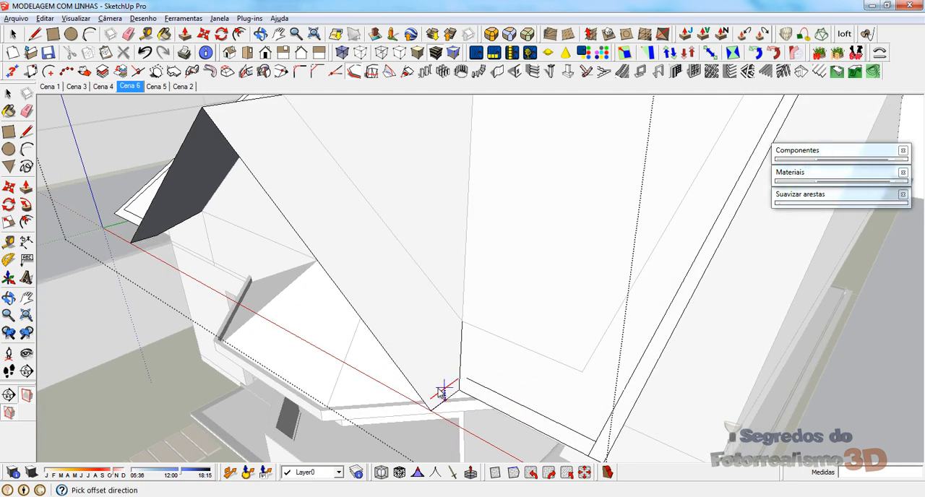
left_click(441, 392)
left_click(394, 362)
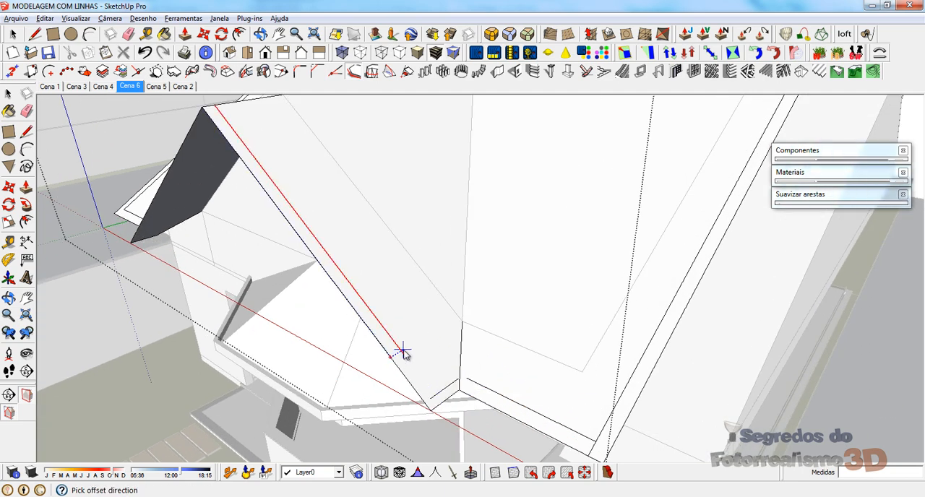
left_click(412, 381)
left_click(412, 381)
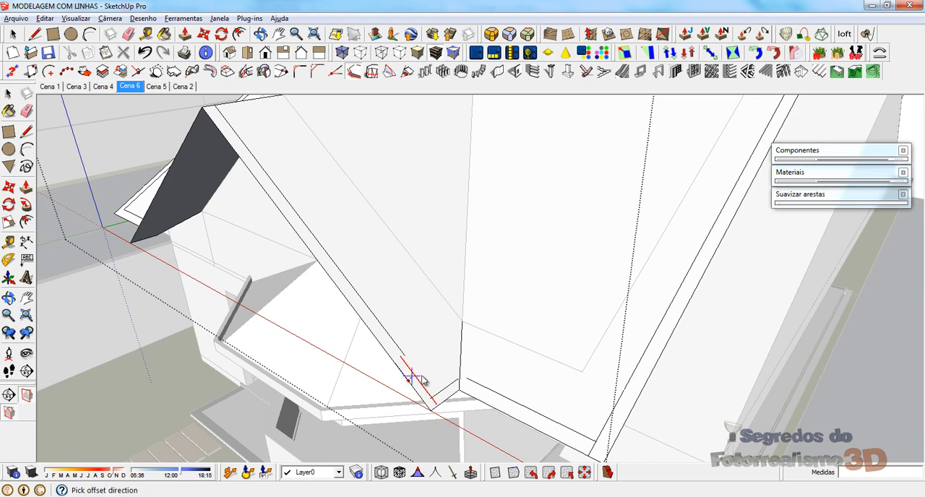
middle_click_drag(412, 374, 318, 304)
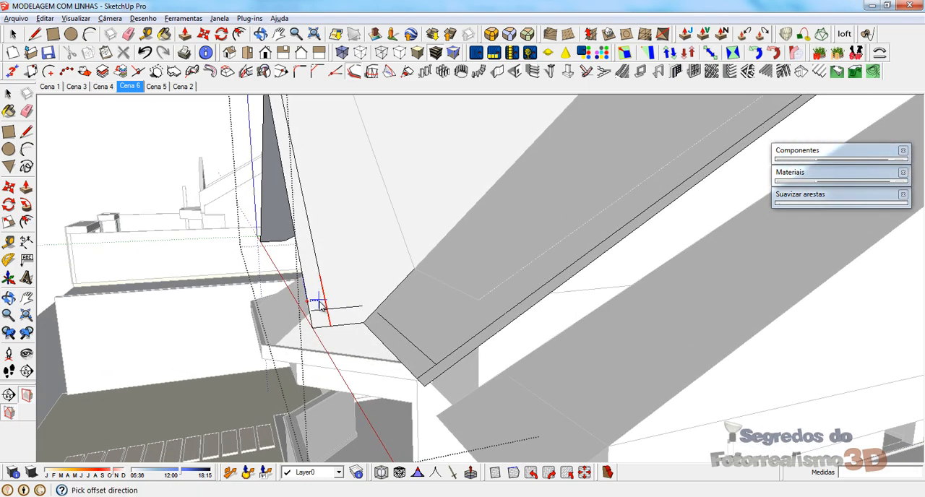
scroll(321, 298, "up", 3)
left_click(326, 285)
Step: Offset the long gable edge of the side gable's opposite slope 0,150 m inward
middle_click_drag(432, 215, 663, 262)
left_click(593, 192)
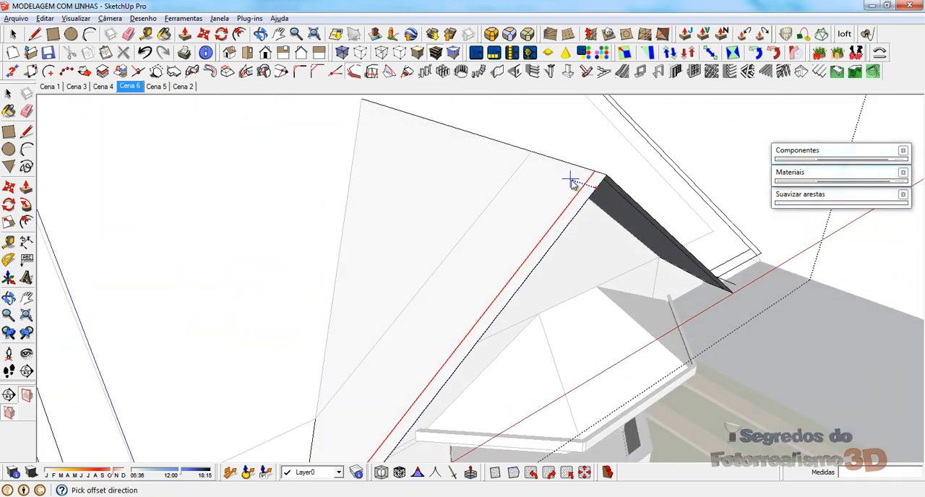
left_click(574, 181)
middle_click_drag(574, 181, 527, 162)
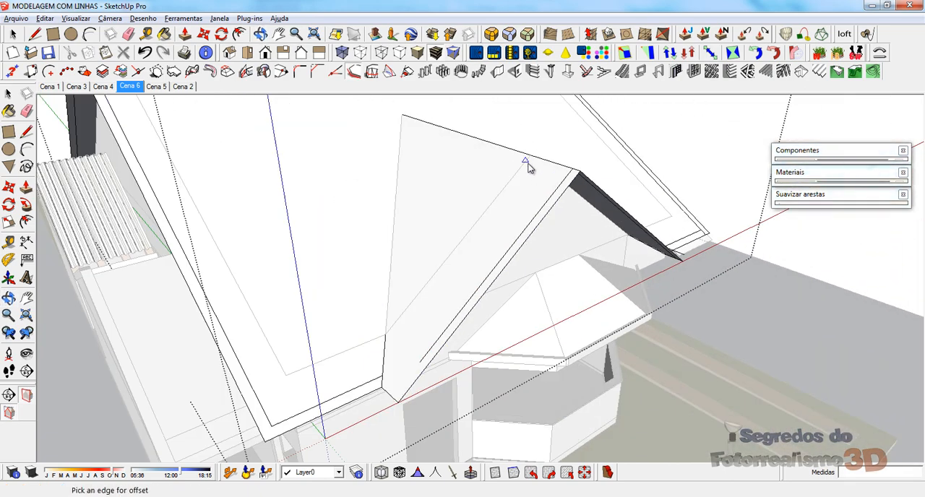
Step: Try to offset the remaining gable edge segment at that slope's eave corner 0,150 m inward
left_click(414, 382)
left_click(408, 377)
scroll(407, 376, "up", 2)
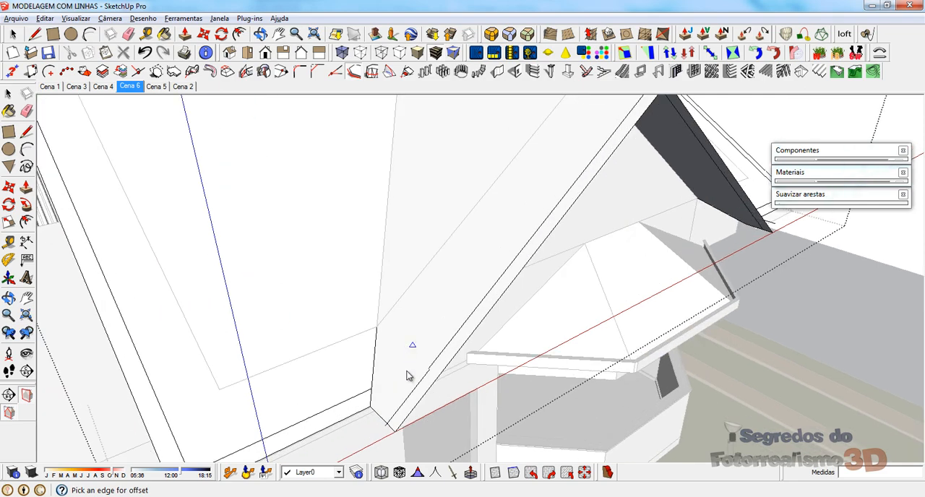
middle_click_drag(407, 376, 503, 303)
key("ctrl+z")
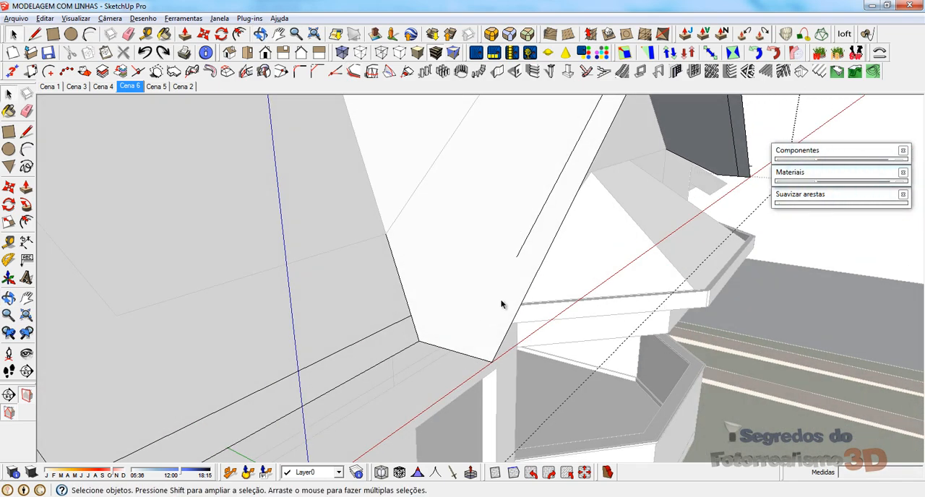
Step: Copy the remaining gable edge segment inward so it continues the offset line down to the eave
left_click(506, 325)
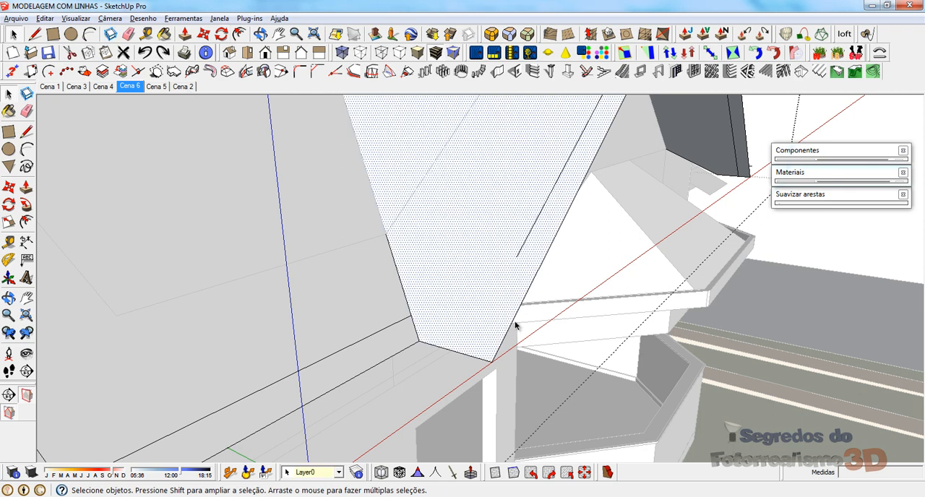
left_click(513, 320)
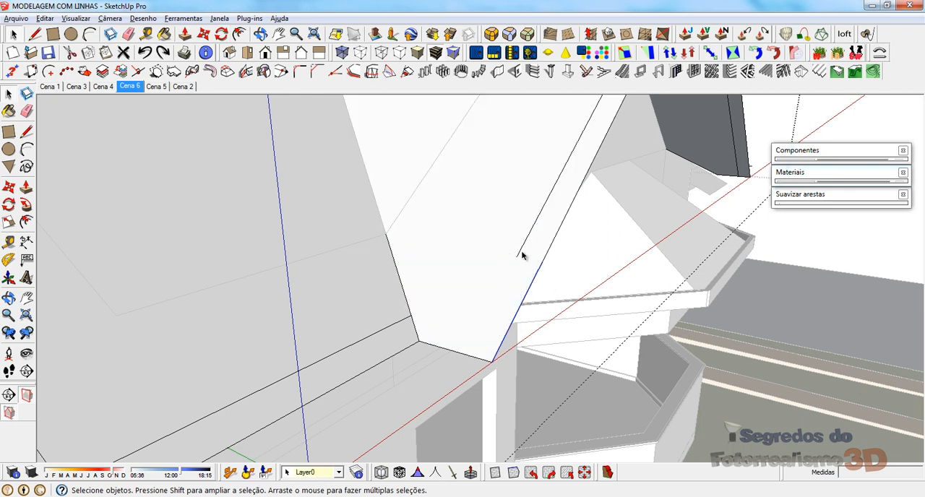
key("m")
left_click(545, 262)
key("ctrl")
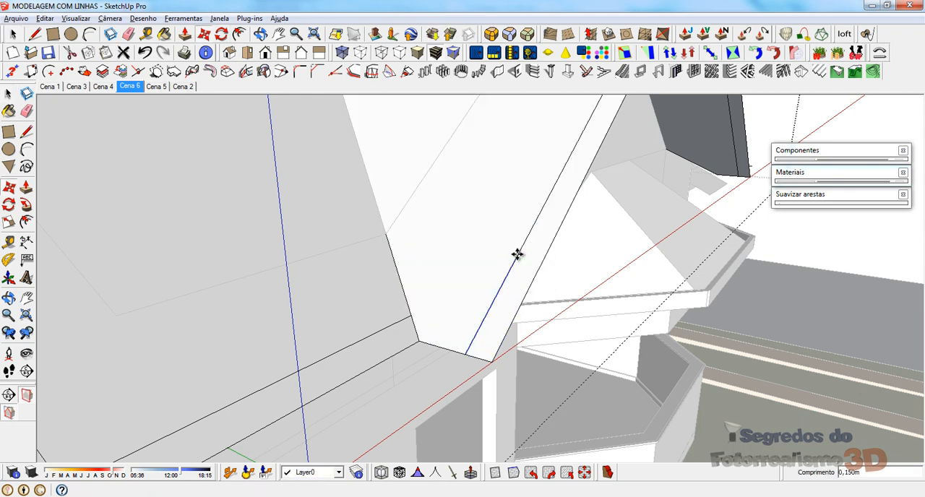
left_click(518, 255)
Step: Try to copy the slope's short eave edge 0,15 m up along the offset line as its border
key("space")
key("m")
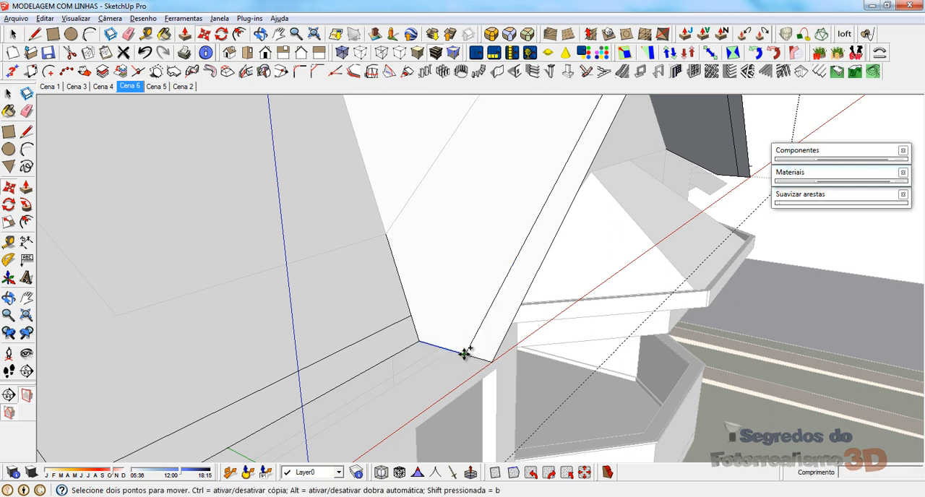
left_click(470, 355)
key("ctrl")
left_click(479, 322)
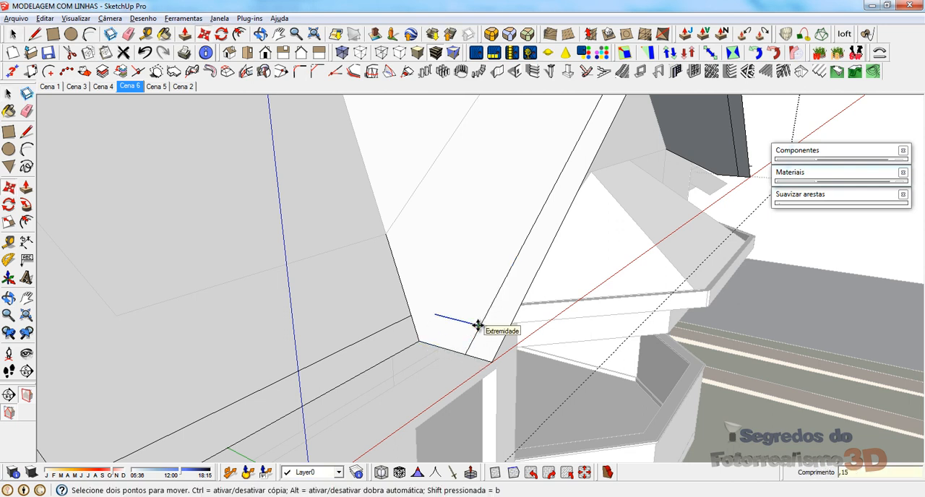
key("l")
left_click(433, 316)
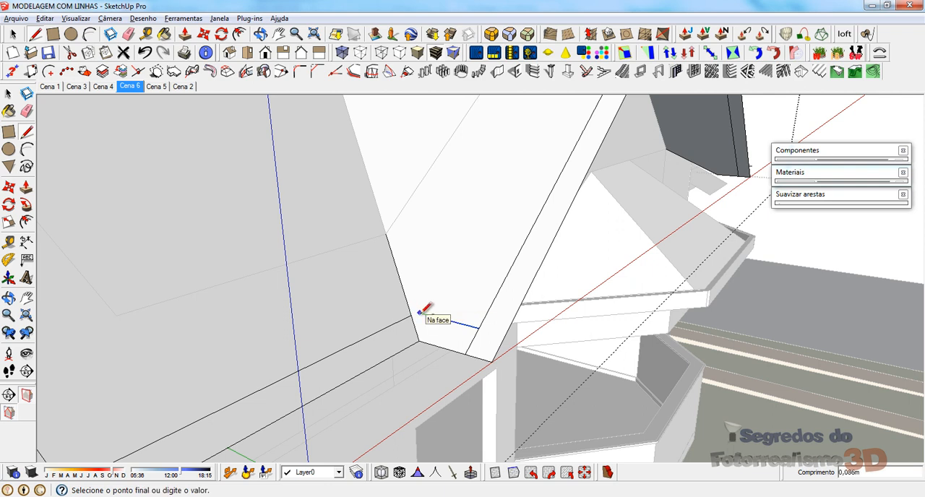
key("e")
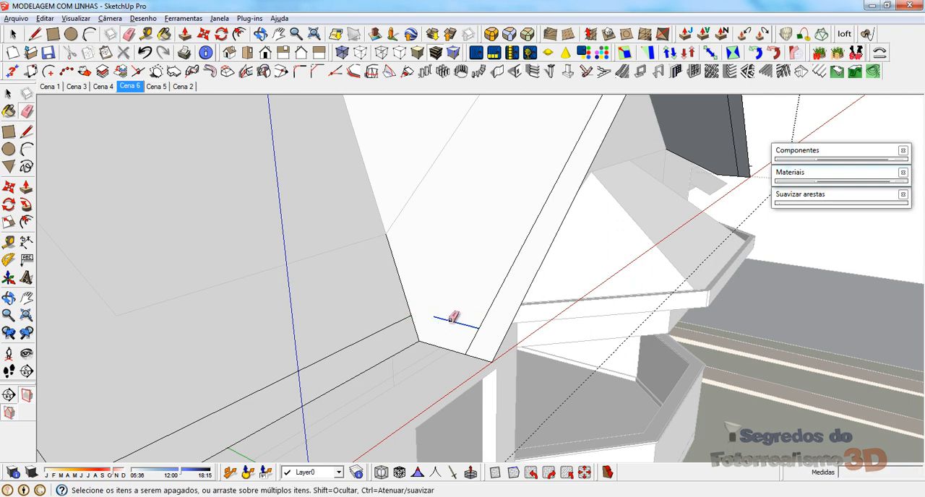
Step: Draw the eave border line from the main roof's offset line at the valley edge to the side gable's offset line
key("l")
left_click(411, 315)
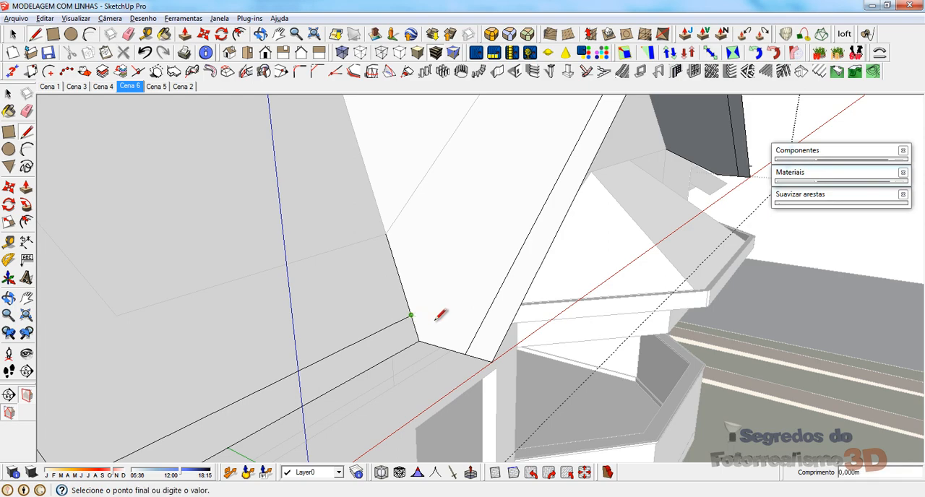
left_click(478, 331)
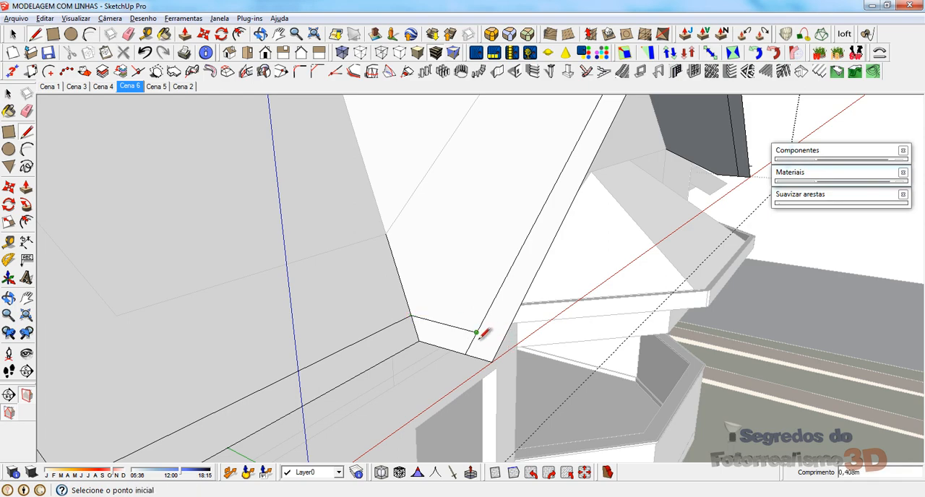
Step: Erase the short eave offset line at the eave corner of the side gable's other slope
key("e")
scroll(361, 373, "down", 5)
middle_click_drag(495, 160, 102, 224)
middle_click_drag(673, 297, 572, 246)
scroll(446, 282, "up", 4)
scroll(444, 281, "up", 5)
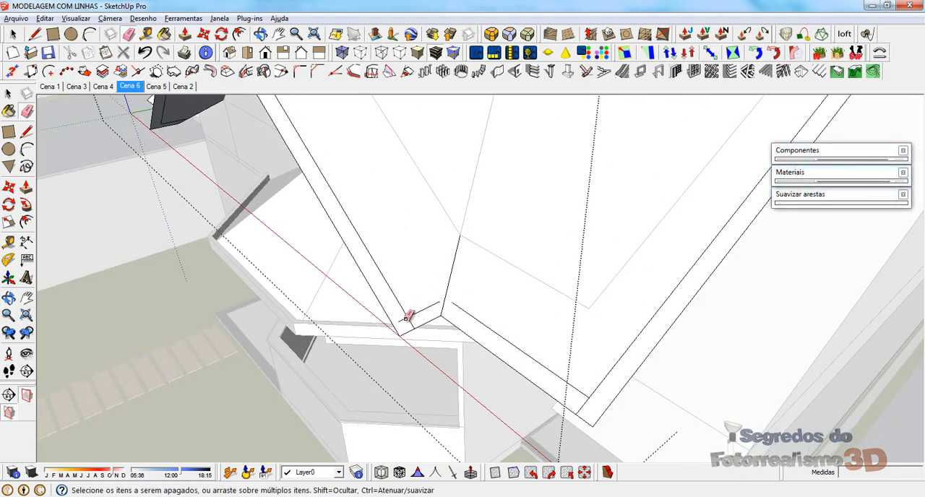
key("space")
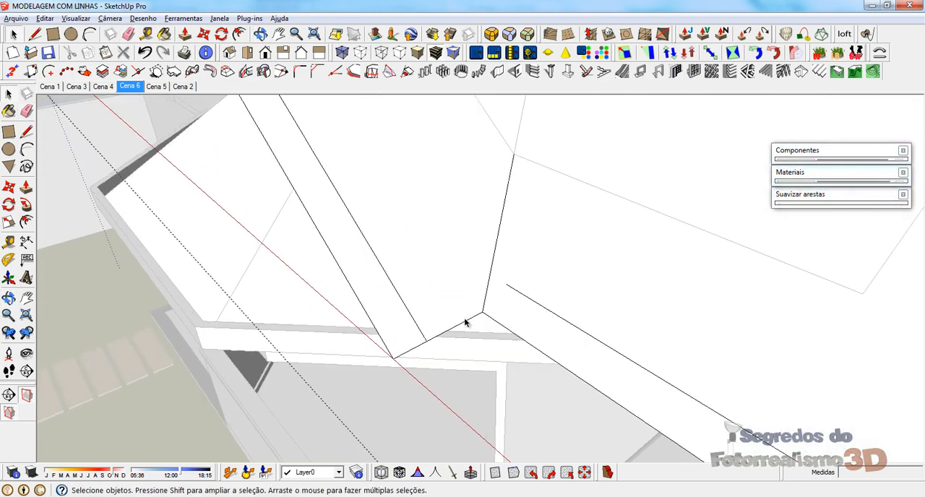
Step: Join both roofs' border lines at the valley edge and erase the overshooting segments at the side gable and main roof eave corners
left_click(466, 321)
key("l")
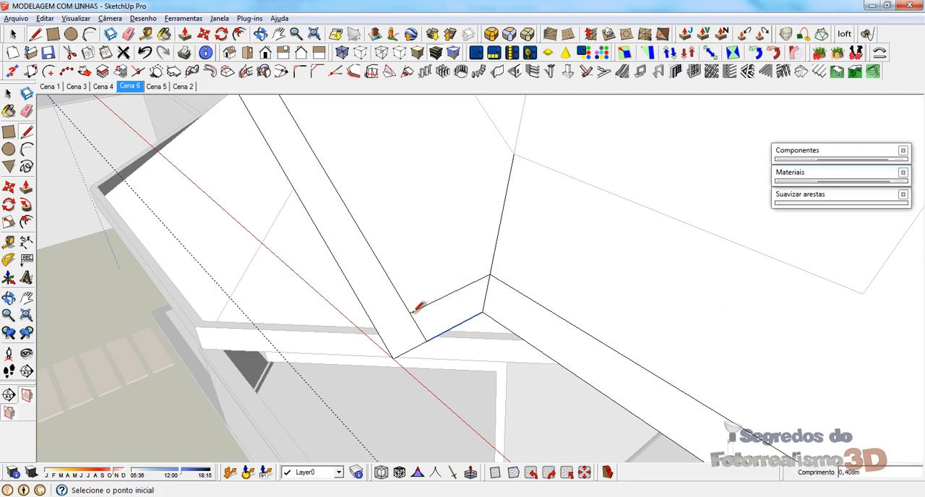
key("e")
scroll(361, 253, "down", 2)
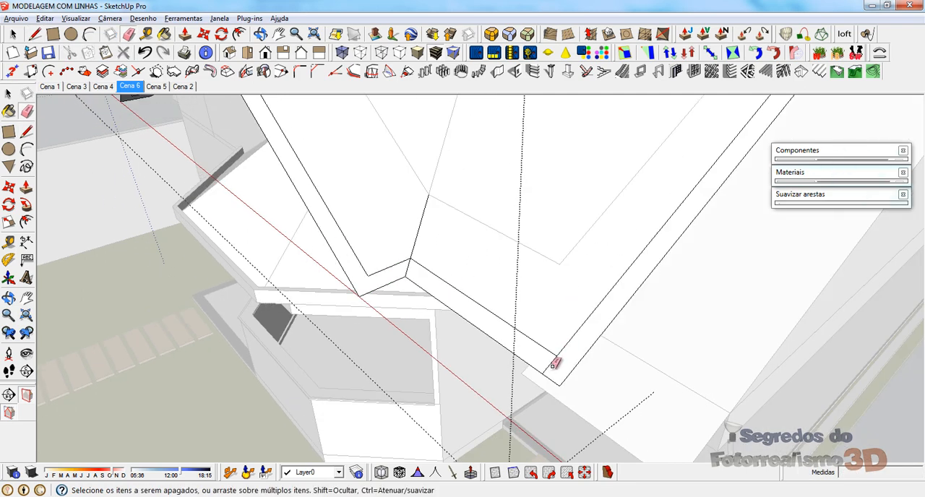
key("space")
left_click(459, 310)
Step: Erase the overshooting offset segments at both eave corners of the main roof's opposite slope
scroll(275, 271, "down", 3)
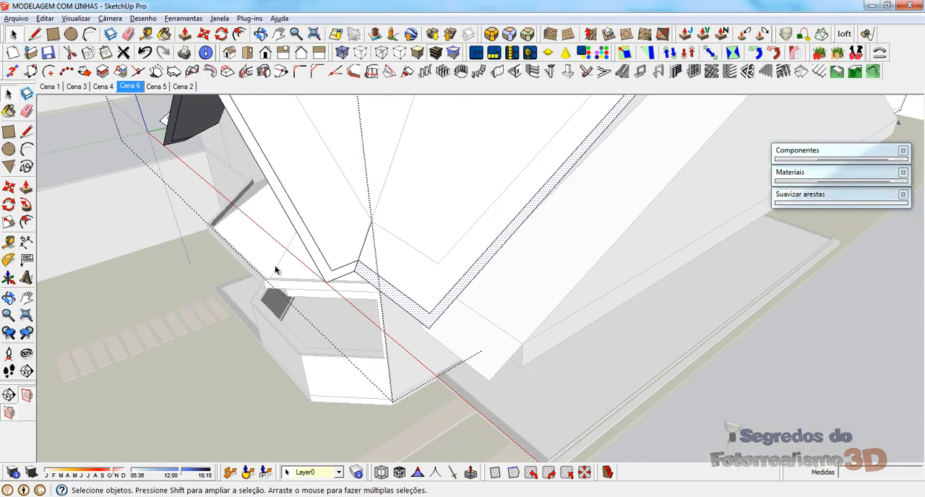
scroll(275, 271, "down", 3)
middle_click_drag(434, 206, 250, 138)
scroll(250, 138, "down", 3)
scroll(414, 363, "up", 3)
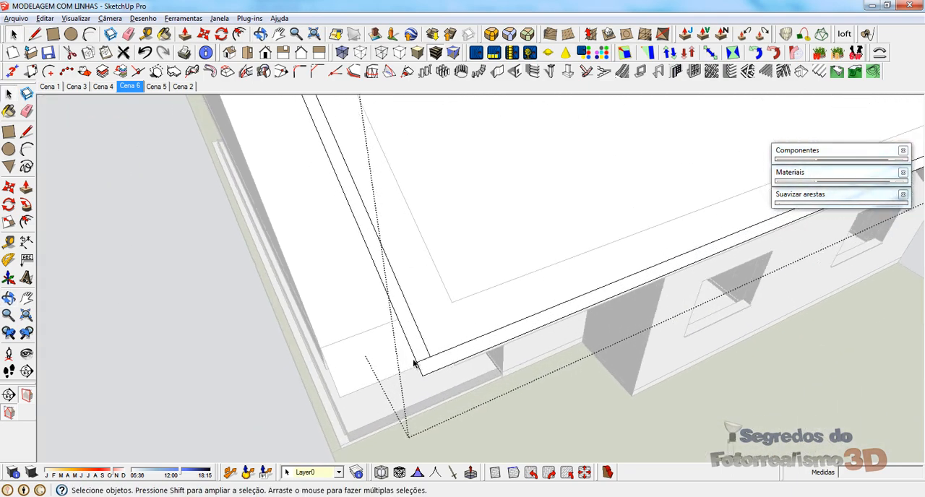
scroll(415, 363, "up", 3)
key("e")
left_click_drag(426, 370, 416, 340)
scroll(323, 327, "down", 5)
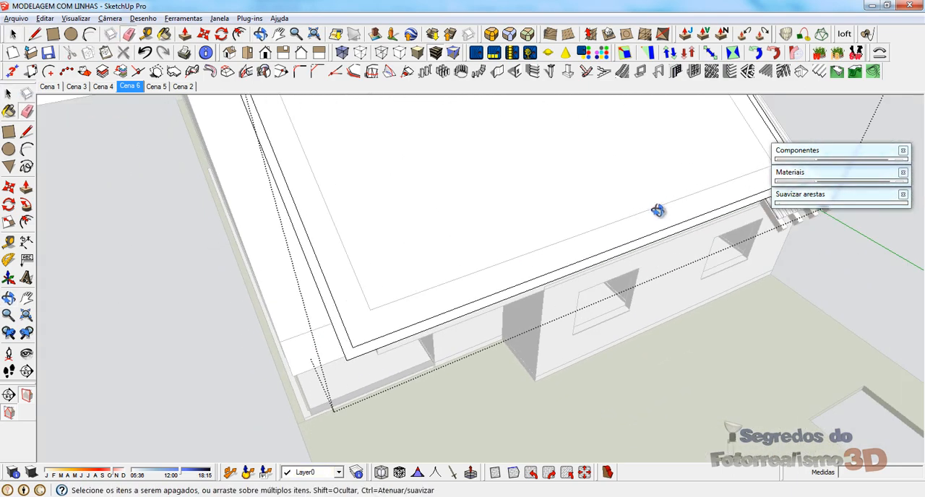
middle_click_drag(658, 211, 409, 192)
scroll(723, 337, "up", 5)
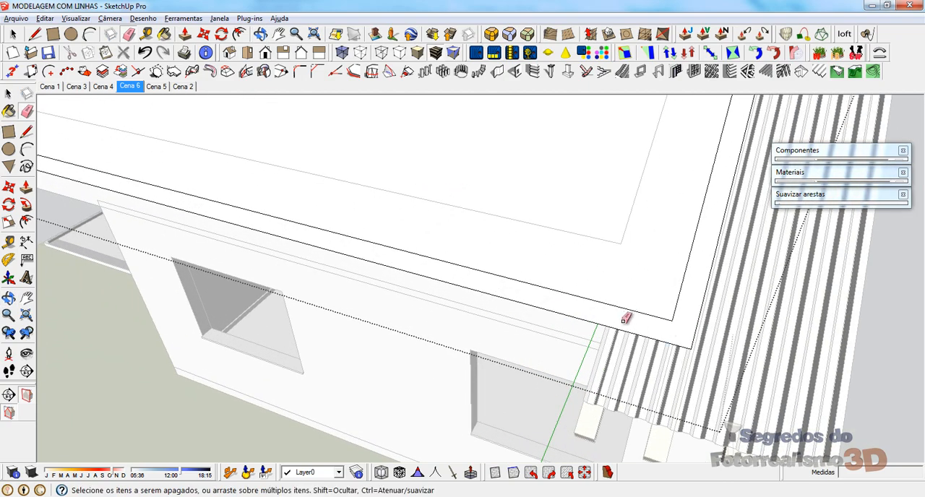
Step: Extrude the side gable's border face 0,15 m downward on the roof's underside
scroll(626, 318, "down", 5)
mouse_move(441, 298)
middle_mouse_down()
mouse_move(428, 271)
mouse_move(598, 236)
middle_mouse_up()
scroll(597, 236, "down", 5)
scroll(208, 188, "up", 7)
mouse_move(327, 312)
middle_mouse_down()
mouse_move(449, 336)
mouse_move(481, 258)
middle_mouse_up()
scroll(450, 246, "up", 3)
key("p")
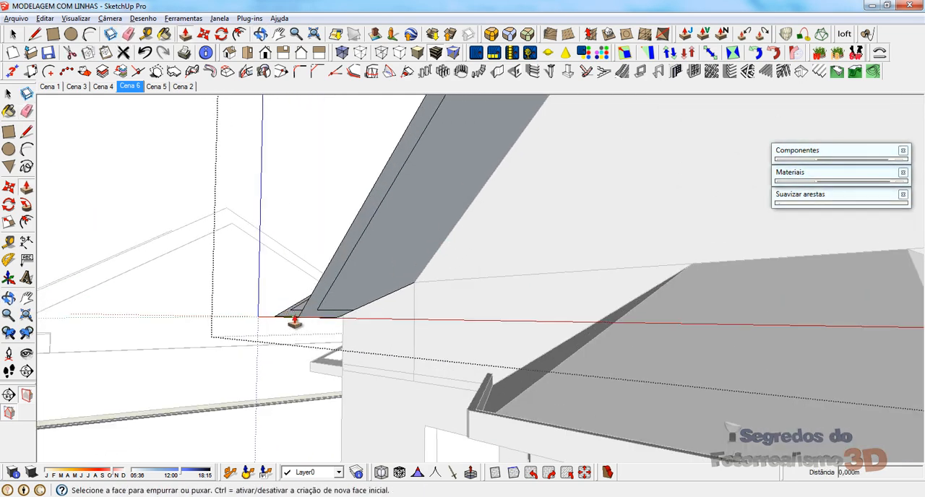
left_click(311, 313)
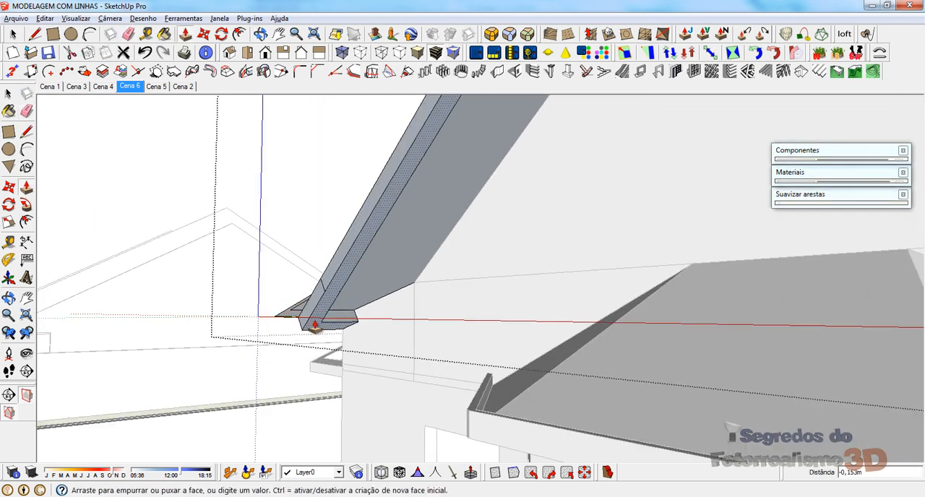
type("0,15")
key("Return")
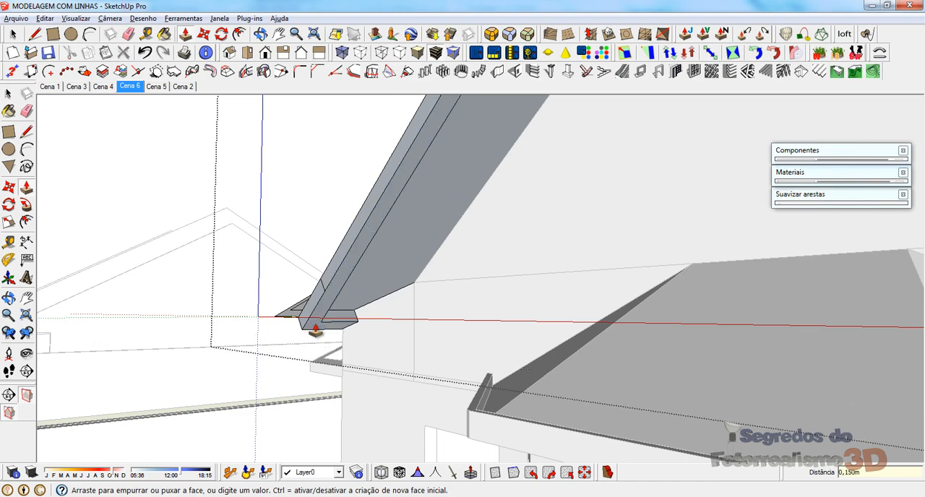
Step: Extrude the border face along the side gable's slope 0,15 m, around its eave corner
middle_click_drag(354, 323, 337, 316)
left_click(311, 307)
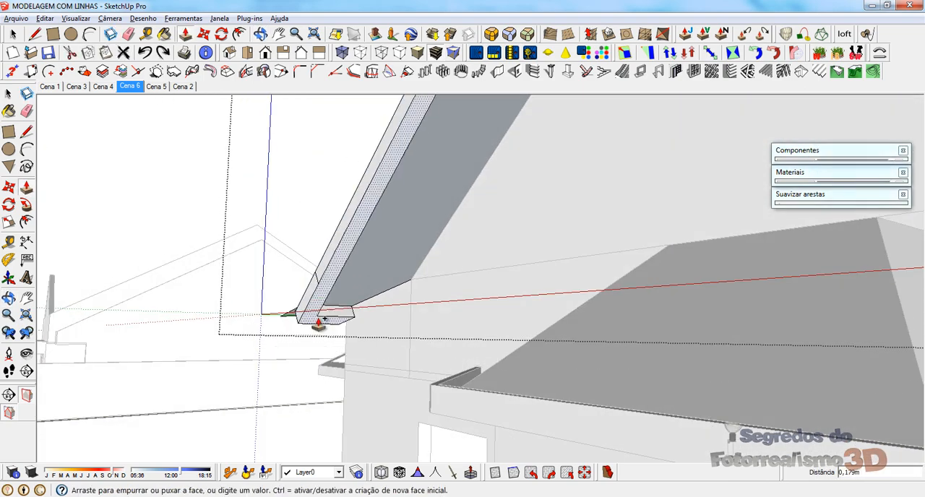
type("0,15")
key("Return")
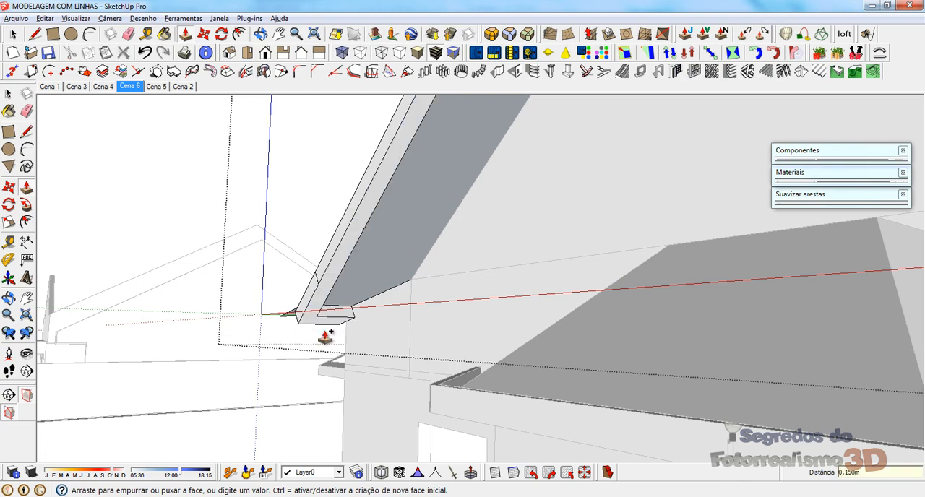
Step: Extrude the main roof's border face beside the valley with the side gable 0,15 m downward
middle_click_drag(326, 337, 911, 264)
left_click(509, 178)
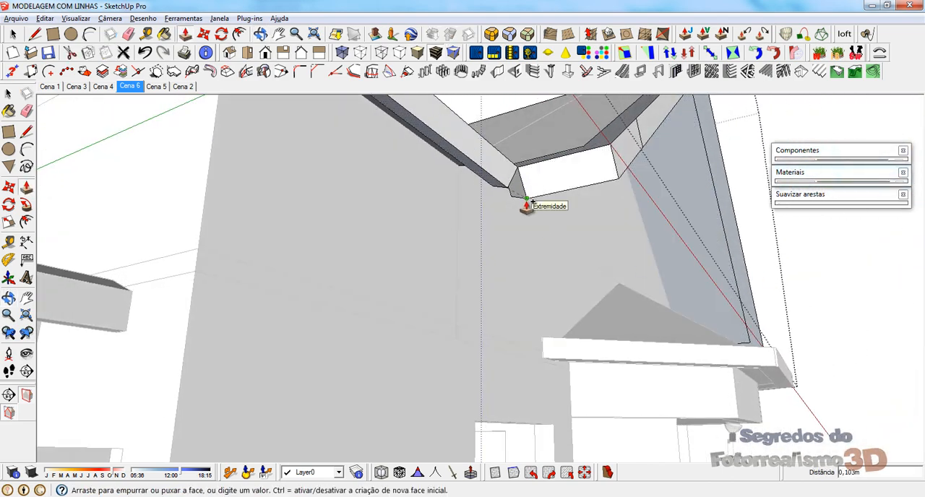
type(",15")
key("Return")
Step: Extrude the border face under the main roof's opposite slope 0,15 m at the gable peak
scroll(618, 396, "down", 4)
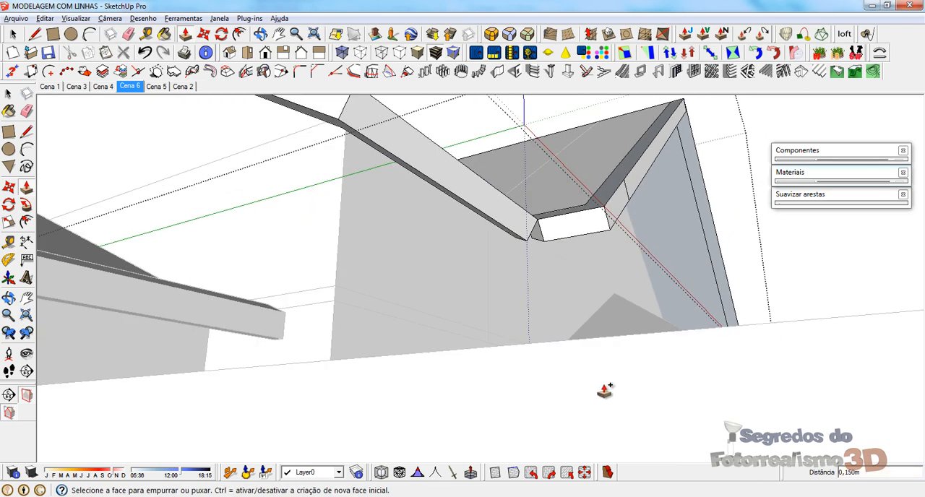
scroll(434, 305, "down", 4)
scroll(617, 326, "down", 3)
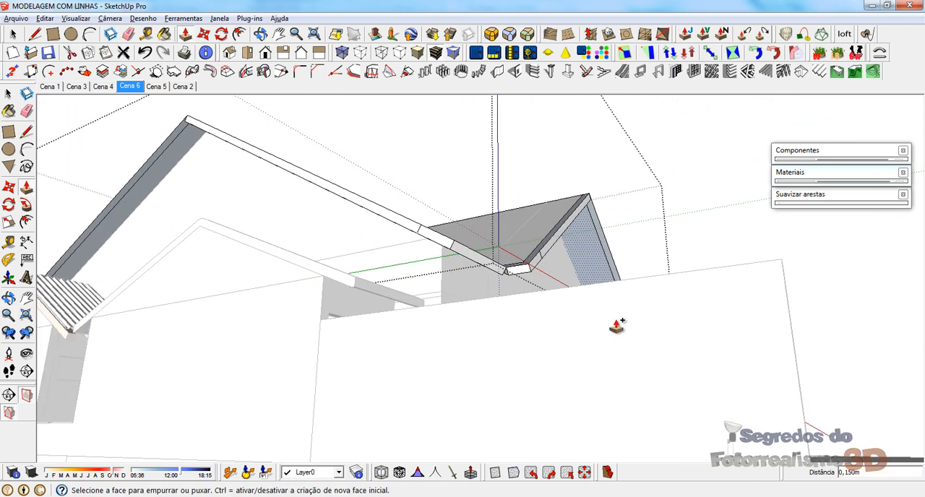
scroll(410, 265, "down", 3)
middle_click_drag(351, 174, 453, 479, "shift")
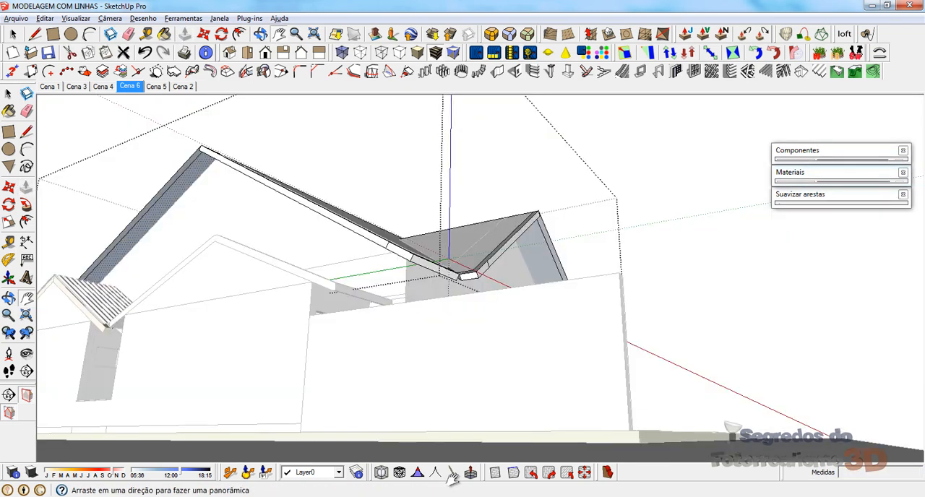
middle_click_drag(293, 202, 461, 290, "shift")
scroll(403, 234, "up", 8)
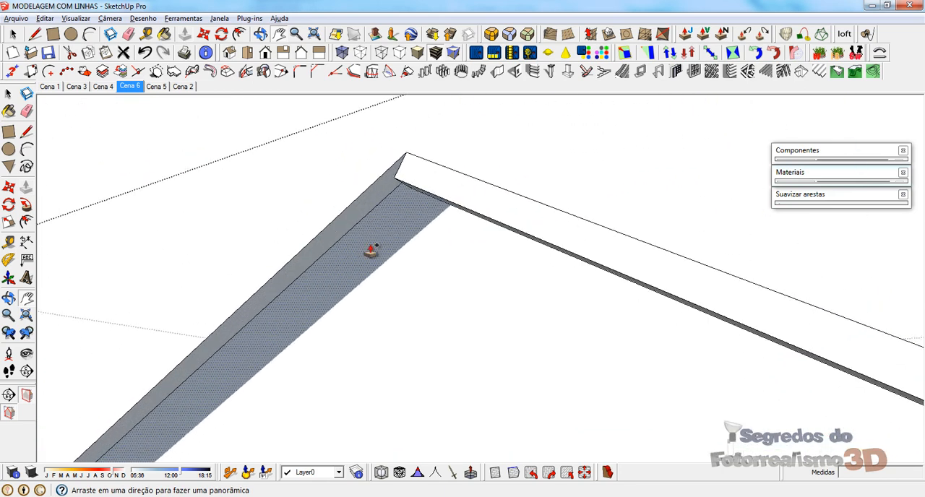
left_click(392, 187)
type(",1")
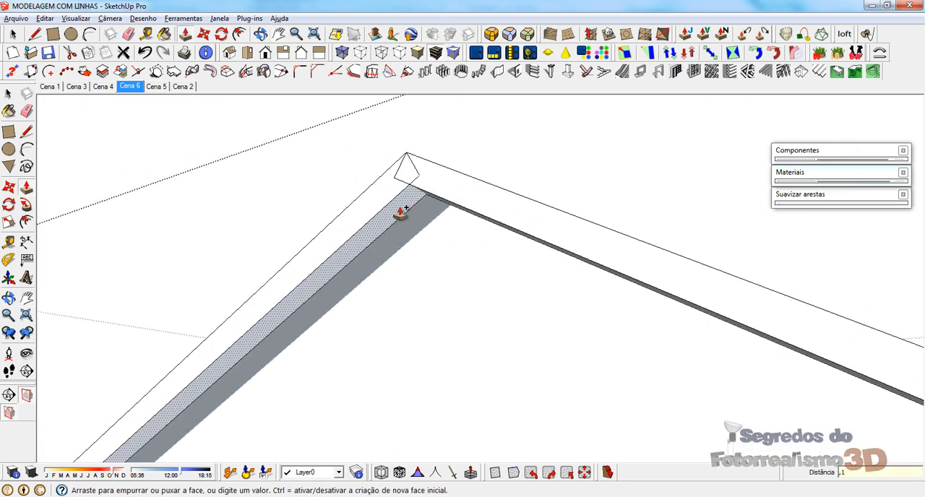
type("5")
key("Return")
Step: Extrude the border face at the main roof's other gable end 0,15 m, on the slope that carries the side gable
left_click_drag(704, 290, 600, 371)
key("p")
scroll(576, 223, "down", 5)
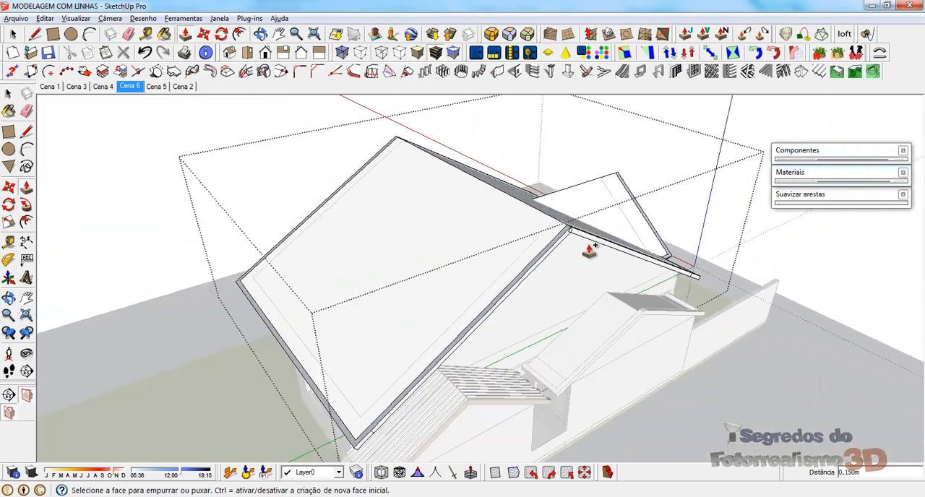
scroll(304, 324, "up", 3)
middle_click_drag(305, 324, 384, 210)
scroll(365, 172, "up", 3)
scroll(611, 357, "down", 6)
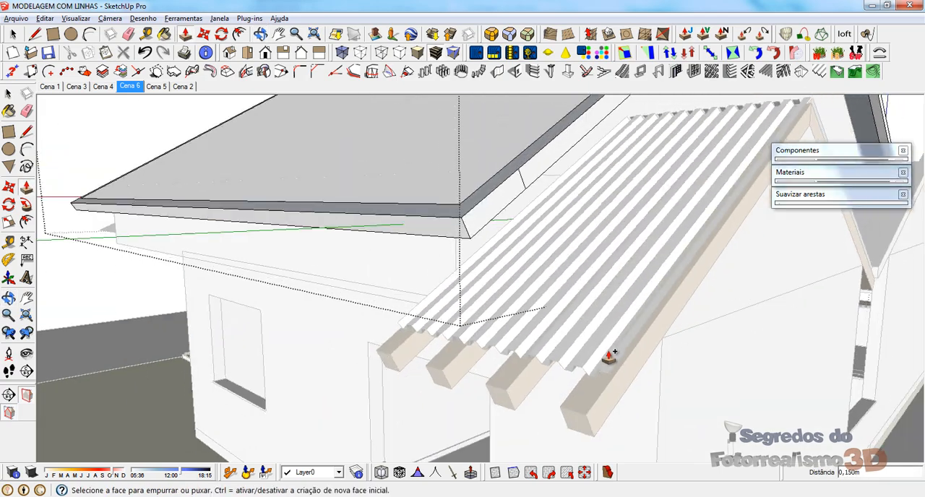
middle_click_drag(499, 290, 583, 380)
scroll(663, 238, "up", 3)
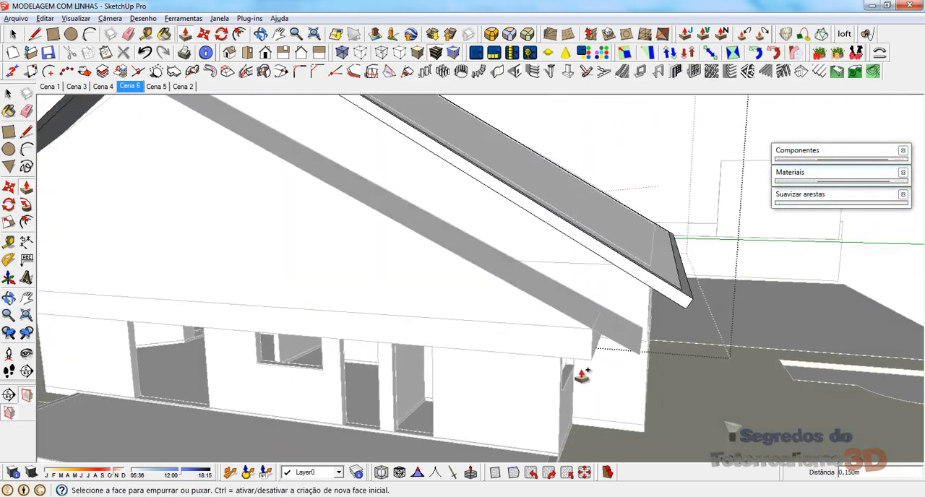
scroll(582, 381, "down", 4)
scroll(330, 188, "up", 4)
scroll(450, 257, "down", 4)
scroll(438, 261, "up", 3)
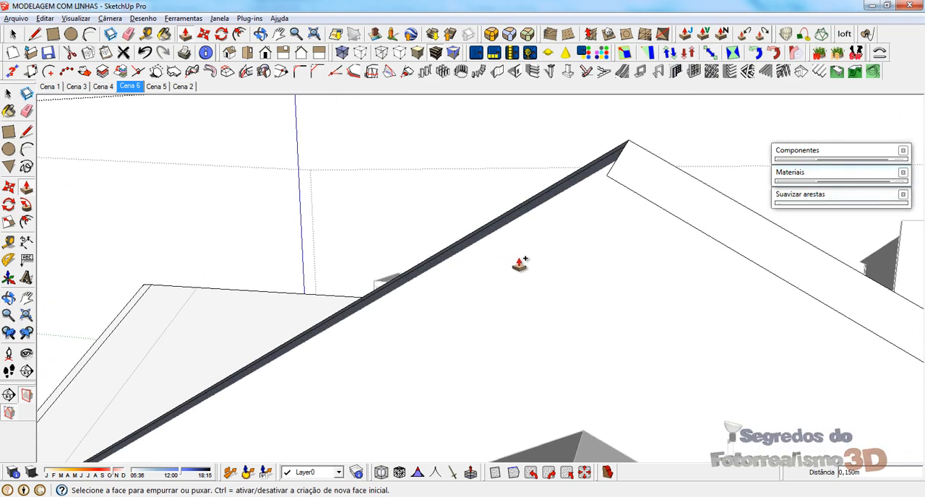
middle_click_drag(523, 263, 548, 155)
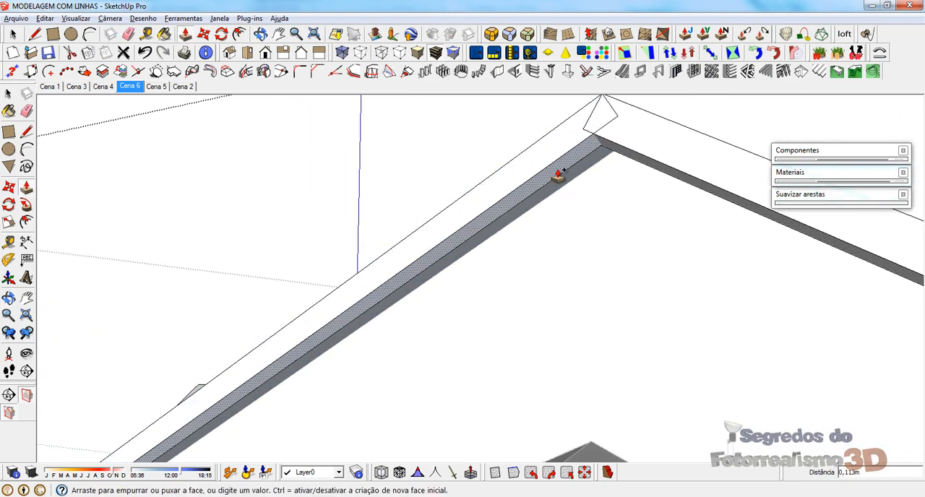
left_click(558, 175)
Step: Extrude the border face under the side gable's remaining slope 0,15 m downward
scroll(601, 171, "down", 4)
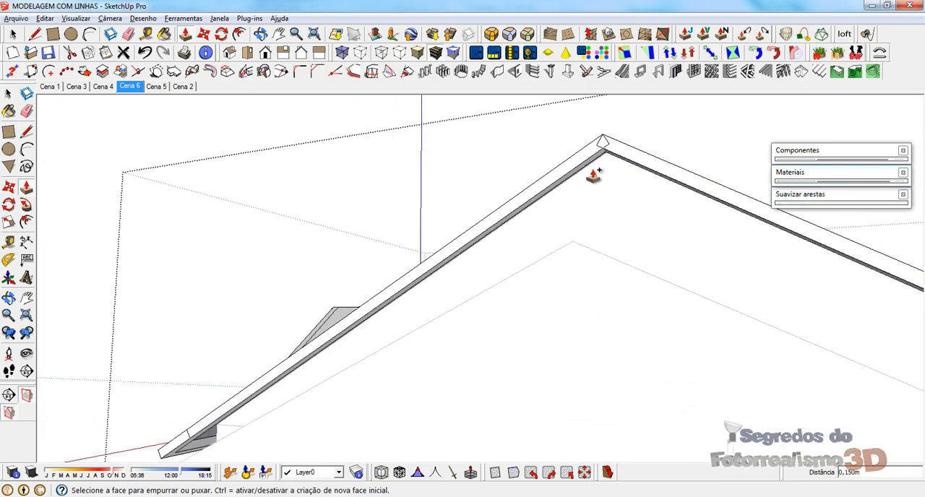
middle_click_drag(347, 337, 638, 309)
scroll(584, 353, "up", 5)
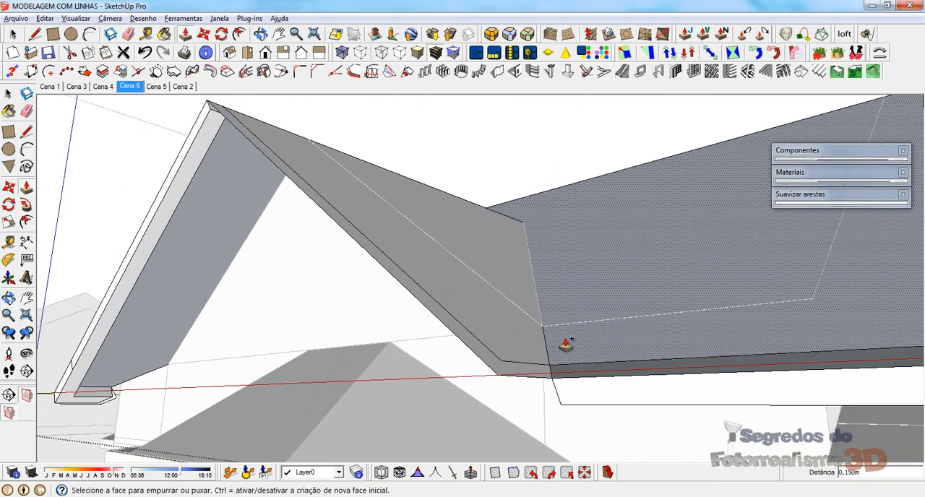
middle_click_drag(562, 345, 674, 285)
left_click(750, 258)
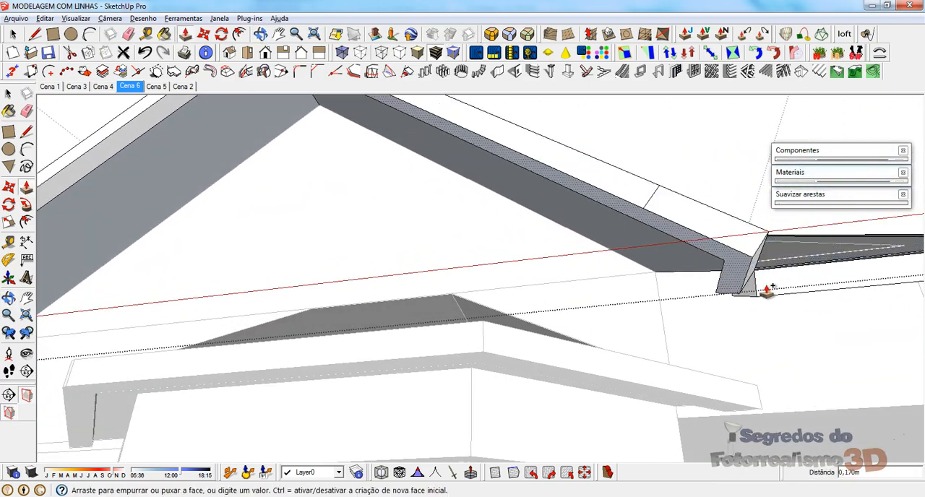
type("0,15")
key("Return")
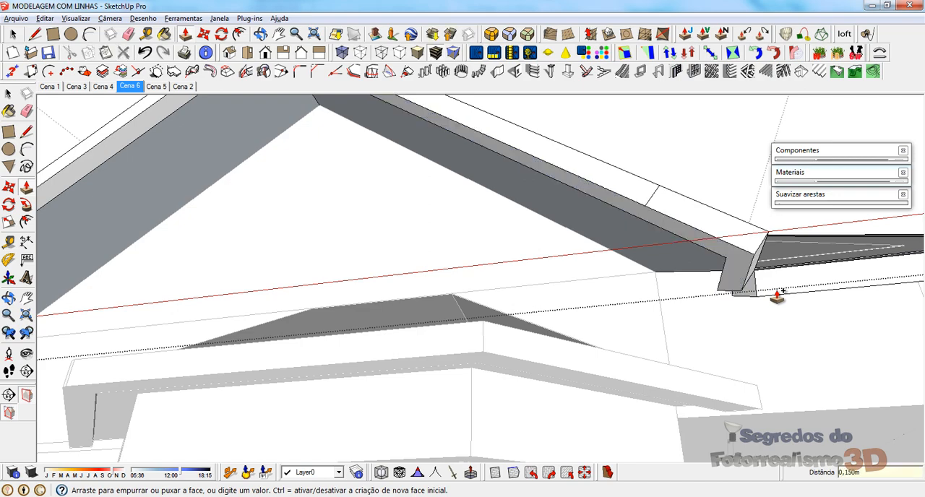
Step: Reverse the dark border faces that run along the top of the main roof and side gable slopes
scroll(639, 258, "down", 3)
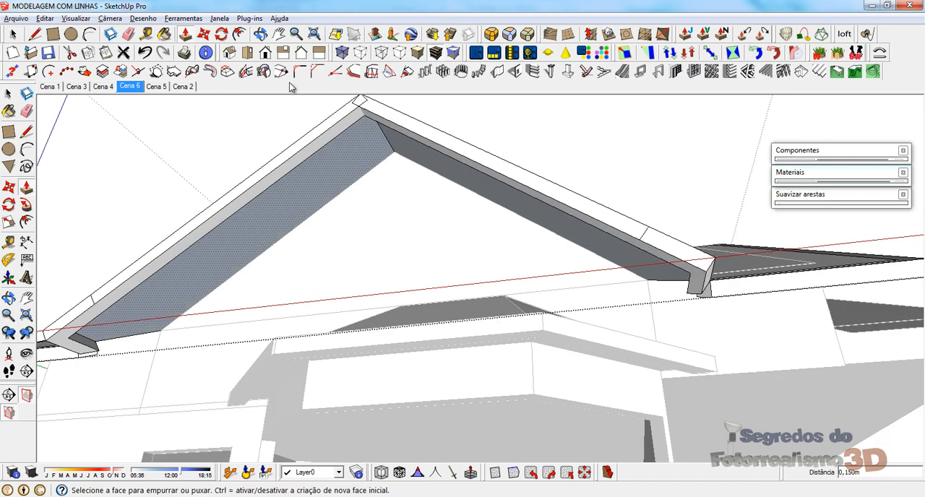
middle_click_drag(326, 174, 599, 320)
scroll(532, 355, "up", 6)
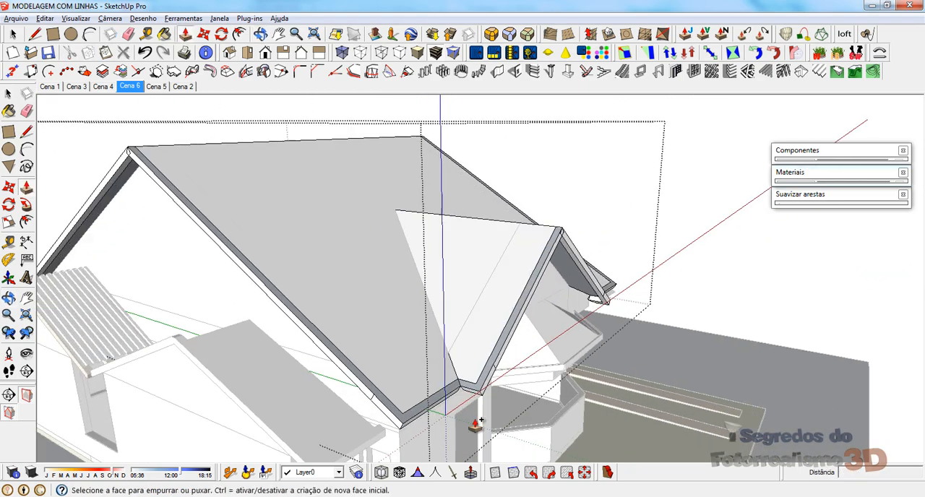
key("space")
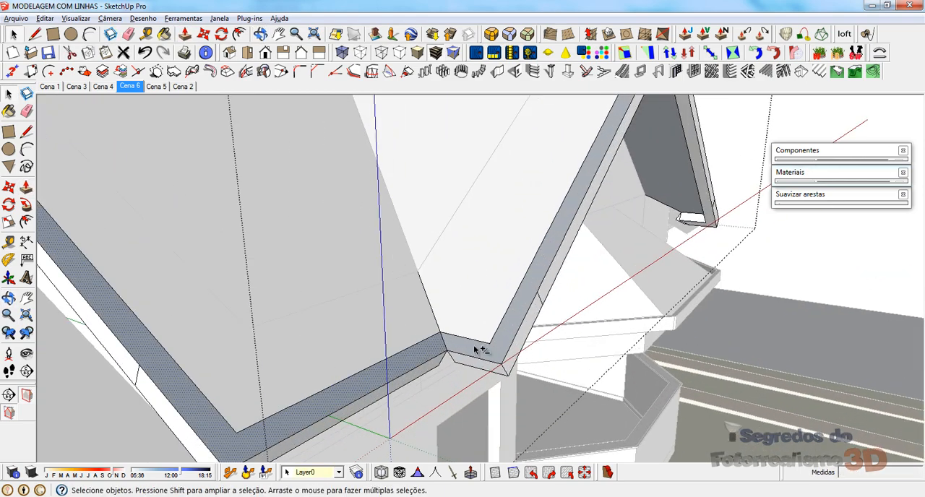
right_click(475, 349)
left_click(517, 193)
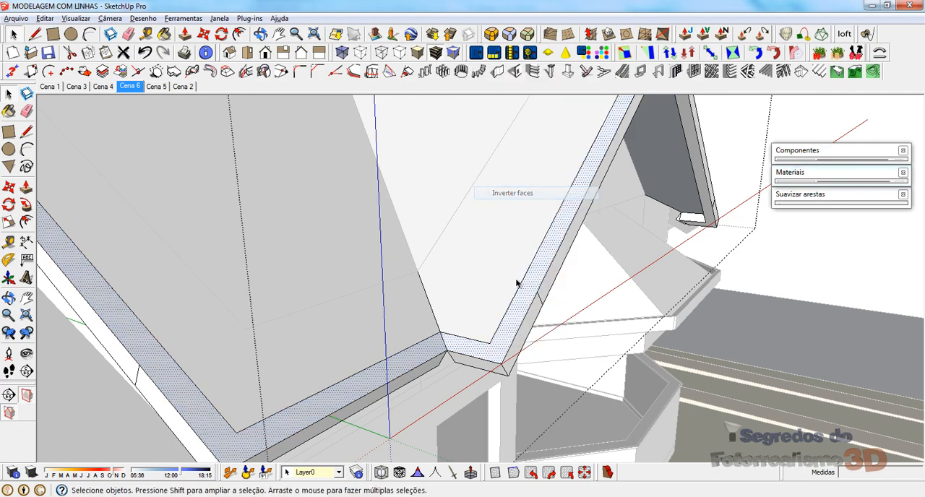
Step: Erase the leftover short edge across the side gable's outer border face near its eave corner
middle_click_drag(516, 280, 458, 256)
scroll(455, 256, "up", 3)
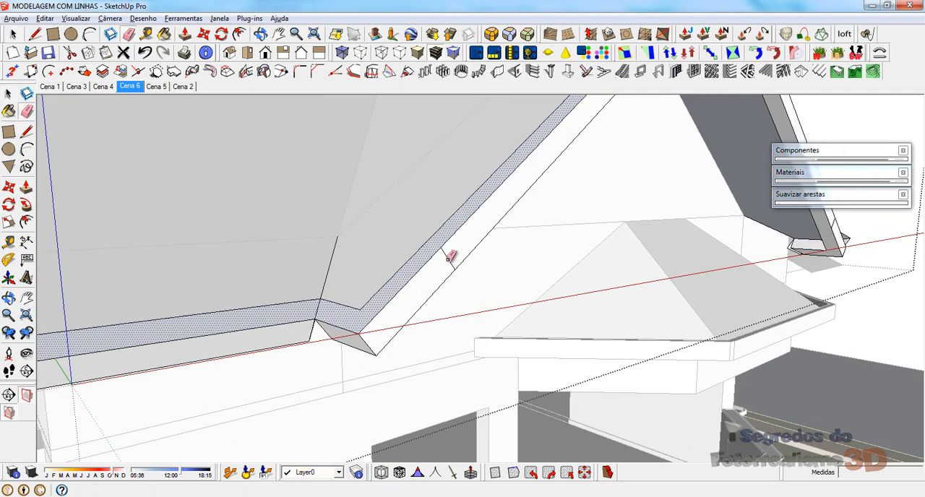
left_click(448, 259)
Step: Try to close the gap at the valley with lines between the lower border corners of the main roof and side gable
scroll(329, 352, "down", 2)
mouse_move(300, 364)
middle_mouse_down()
mouse_move(285, 261)
mouse_move(314, 253)
mouse_move(140, 287)
mouse_move(239, 312)
middle_mouse_up()
scroll(321, 252, "up", 4)
scroll(72, 341, "up", 3)
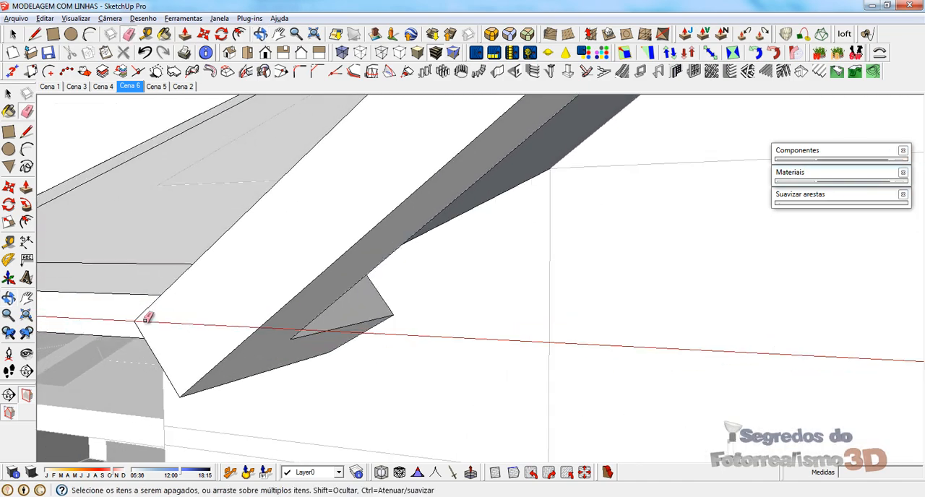
mouse_move(147, 317)
middle_mouse_down()
mouse_move(366, 198)
mouse_move(456, 166)
mouse_move(380, 148)
middle_mouse_up()
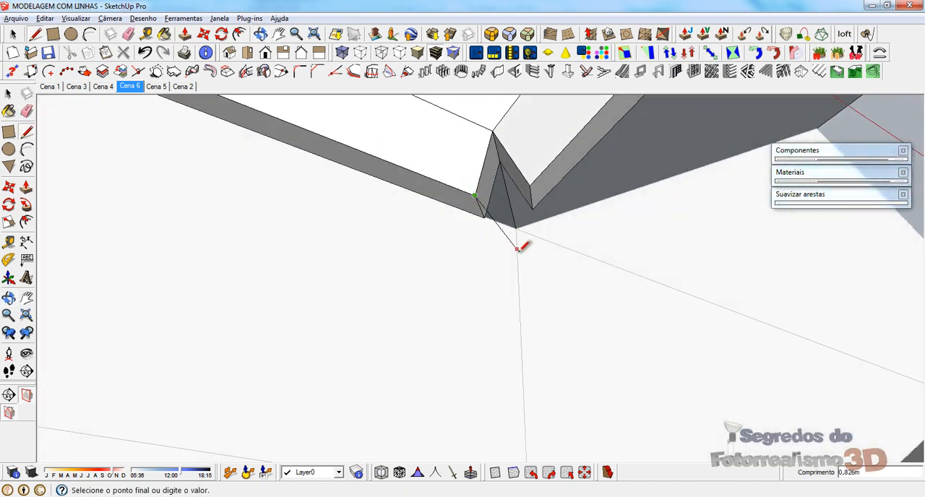
middle_click_drag(520, 266, 544, 330)
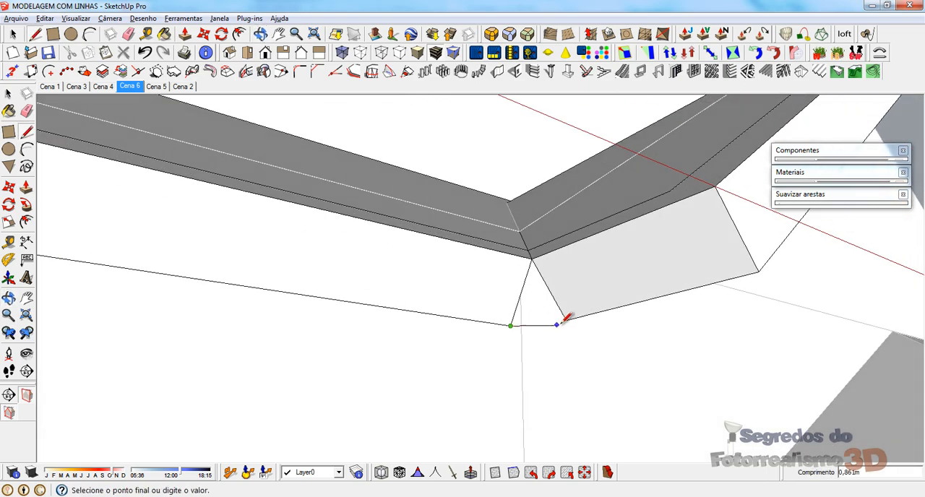
mouse_move(513, 284)
middle_mouse_down()
mouse_move(248, 293)
mouse_move(243, 261)
mouse_move(269, 195)
mouse_move(326, 139)
mouse_move(369, 119)
middle_mouse_up()
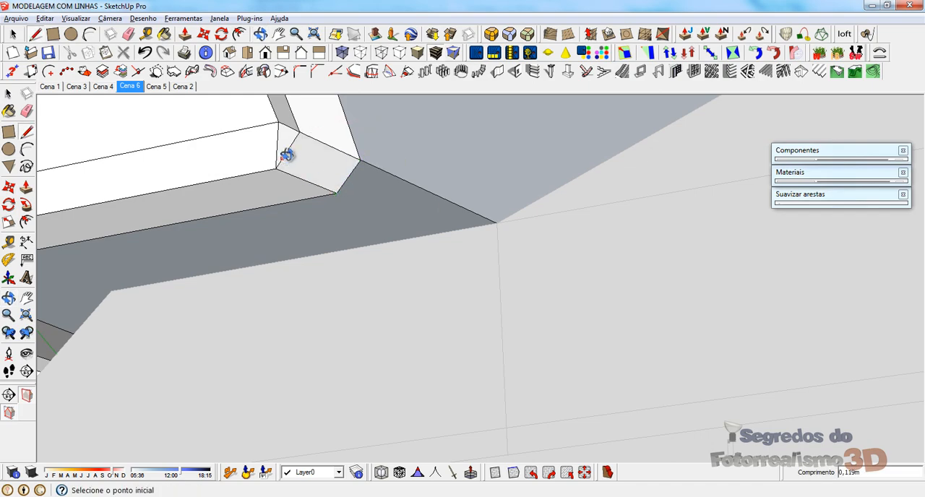
Step: Remove the closing geometry between the two border ends at the valley
mouse_move(287, 156)
middle_mouse_down()
mouse_move(459, 250)
mouse_move(438, 341)
mouse_move(424, 285)
mouse_move(218, 253)
mouse_move(66, 347)
mouse_move(374, 345)
mouse_move(312, 299)
mouse_move(311, 330)
mouse_move(376, 332)
middle_mouse_up()
scroll(249, 318, "down", 5)
scroll(384, 355, "up", 4)
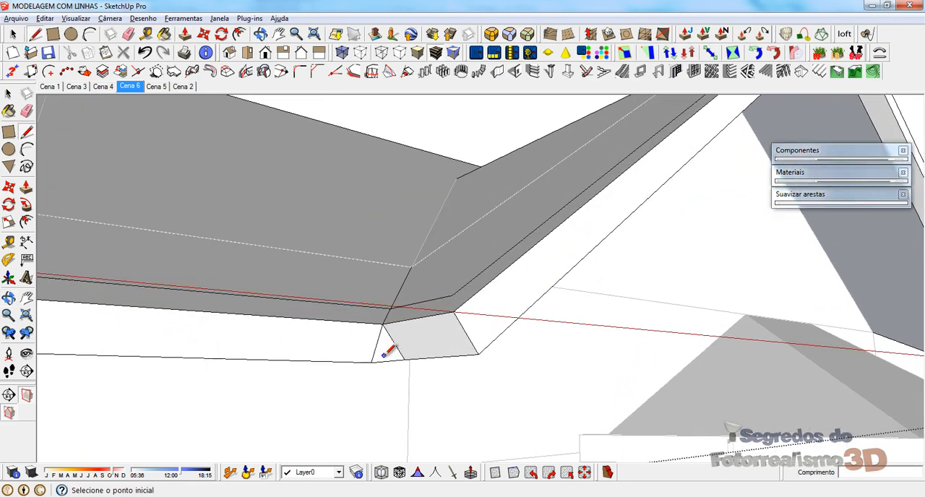
left_click(374, 352)
key("ctrl+z")
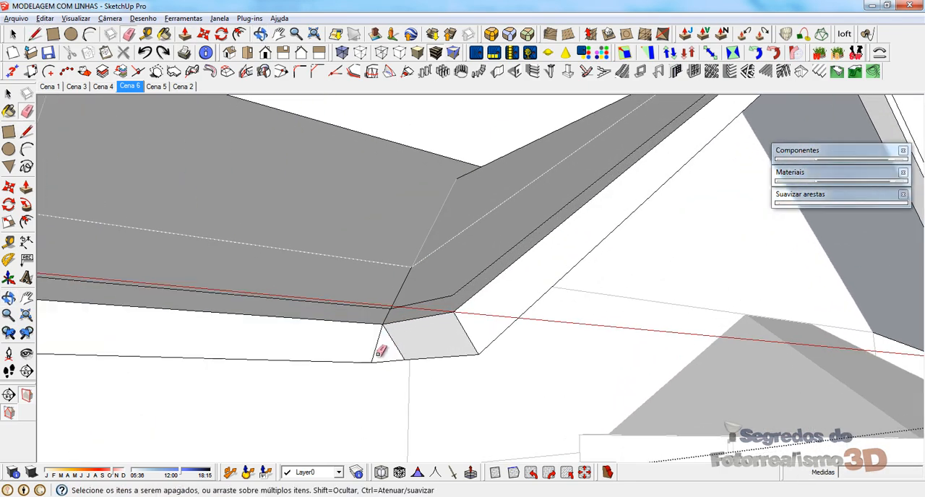
mouse_move(378, 352)
middle_mouse_down()
mouse_move(449, 259)
mouse_move(480, 251)
mouse_move(512, 377)
middle_mouse_up()
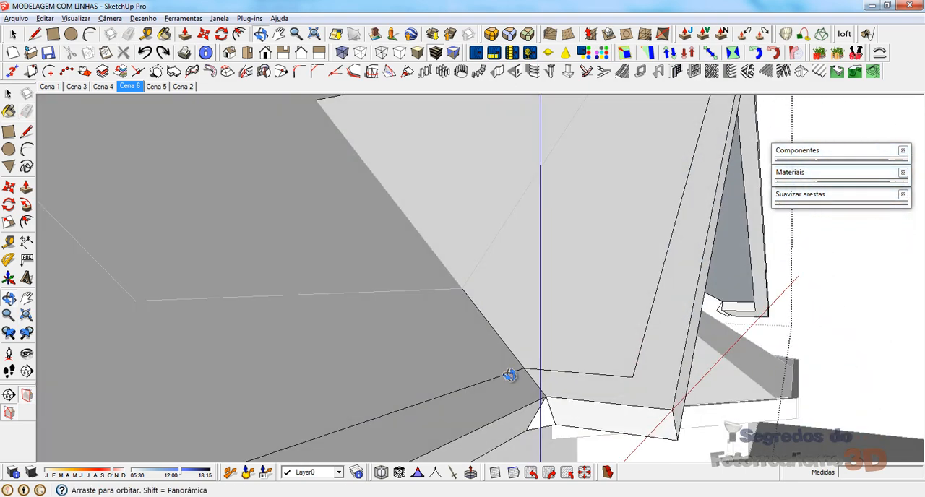
scroll(394, 313, "down", 3)
scroll(466, 370, "up", 3)
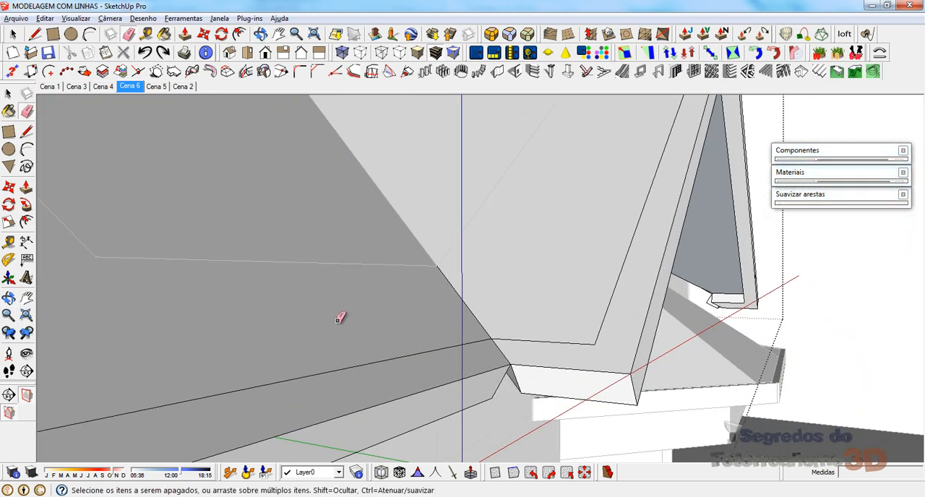
Step: Try to extend the main roof border's lower edge about 0,29 m along the red axis from its valley corner
mouse_move(282, 285)
middle_mouse_down()
mouse_move(442, 346)
mouse_move(207, 318)
mouse_move(230, 277)
mouse_move(254, 273)
mouse_move(293, 312)
middle_mouse_up()
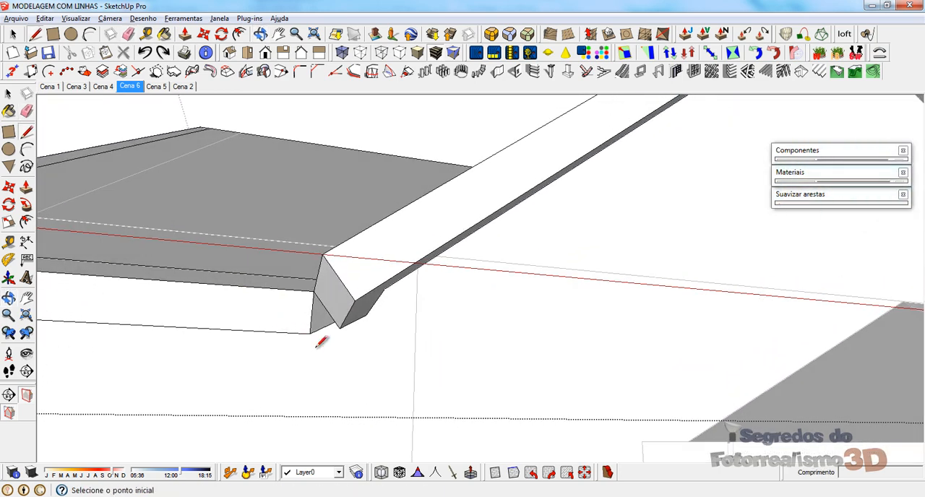
left_click(396, 338)
mouse_move(396, 338)
middle_mouse_down()
mouse_move(310, 320)
mouse_move(406, 321)
mouse_move(425, 347)
mouse_move(447, 348)
middle_mouse_up()
key("Escape")
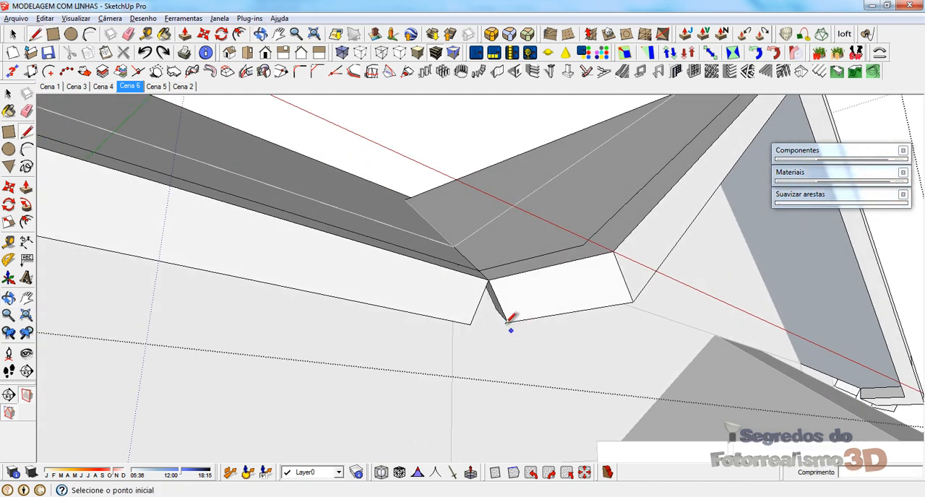
Step: Draw a line from the main roof border's lower valley corner, continuing its lower edge past the side gable border's lower corner
middle_click_drag(490, 301, 45, 342)
scroll(279, 334, "up", 4)
scroll(290, 334, "up", 3)
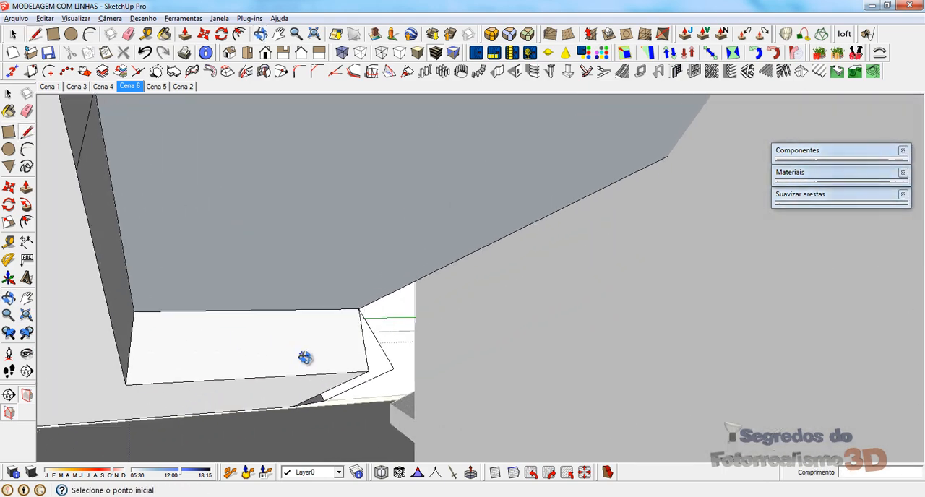
middle_click_drag(306, 357, 183, 361)
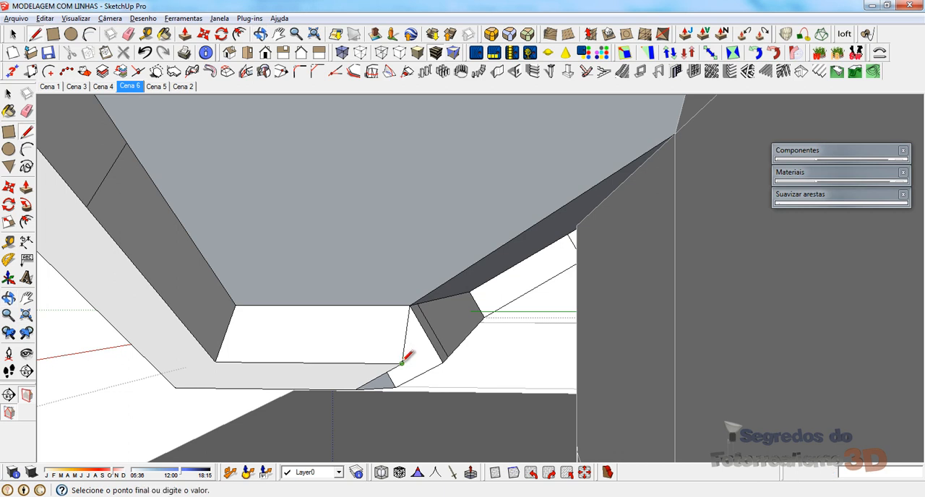
left_click(468, 363)
middle_click_drag(468, 363, 461, 385)
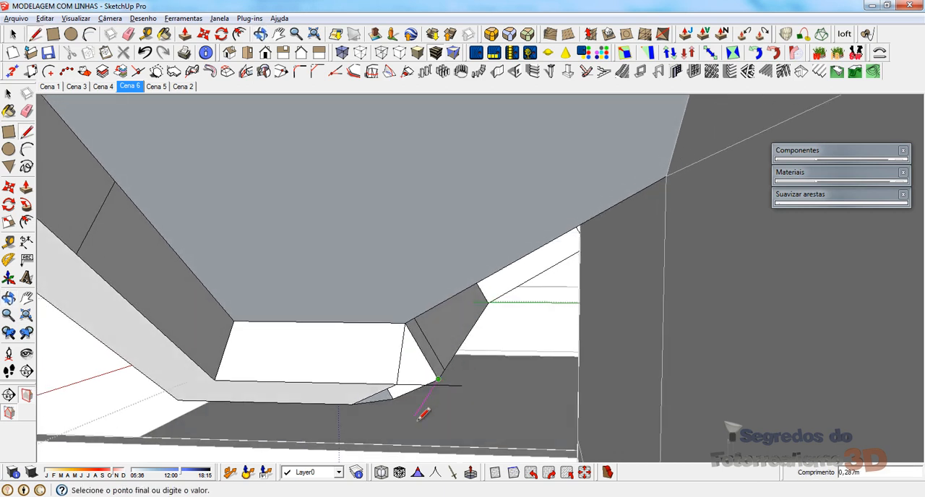
middle_click_drag(419, 416, 405, 403)
scroll(336, 309, "up", 1)
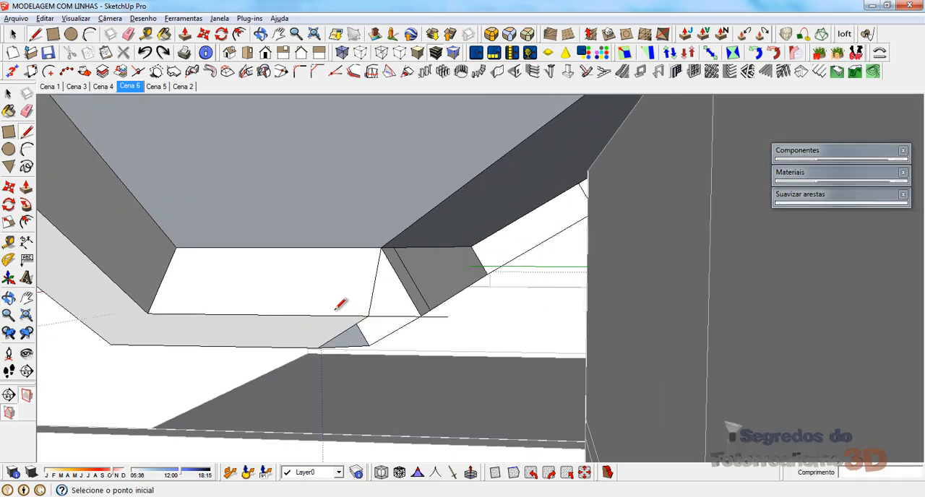
Step: Join the two borders' lower corners at the valley with an edge of about 0,12 m and erase the excess line beyond it
mouse_move(340, 307)
middle_mouse_down()
mouse_move(326, 320)
mouse_move(283, 320)
mouse_move(376, 310)
middle_mouse_up()
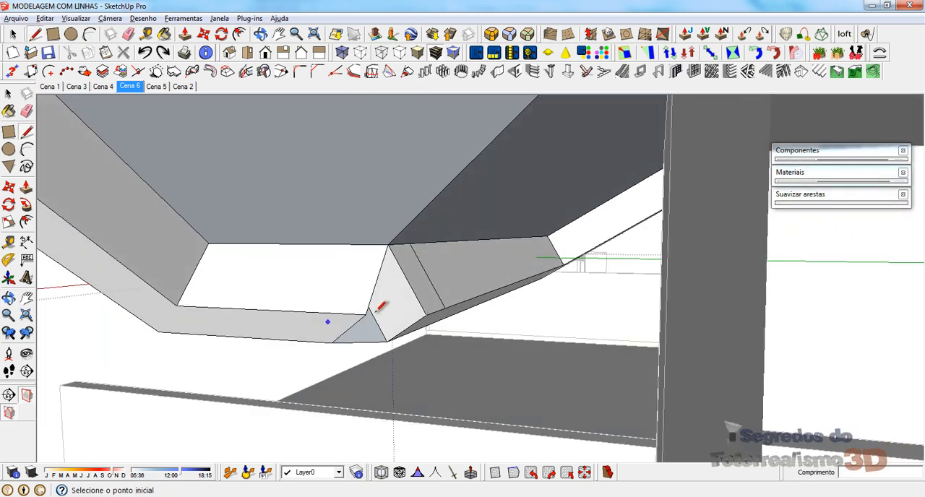
left_click(434, 314)
mouse_move(362, 288)
middle_mouse_down()
mouse_move(436, 233)
mouse_move(405, 263)
mouse_move(347, 286)
mouse_move(459, 273)
mouse_move(411, 275)
mouse_move(614, 224)
mouse_move(915, 321)
mouse_move(900, 314)
middle_mouse_up()
key("e")
left_click(450, 266)
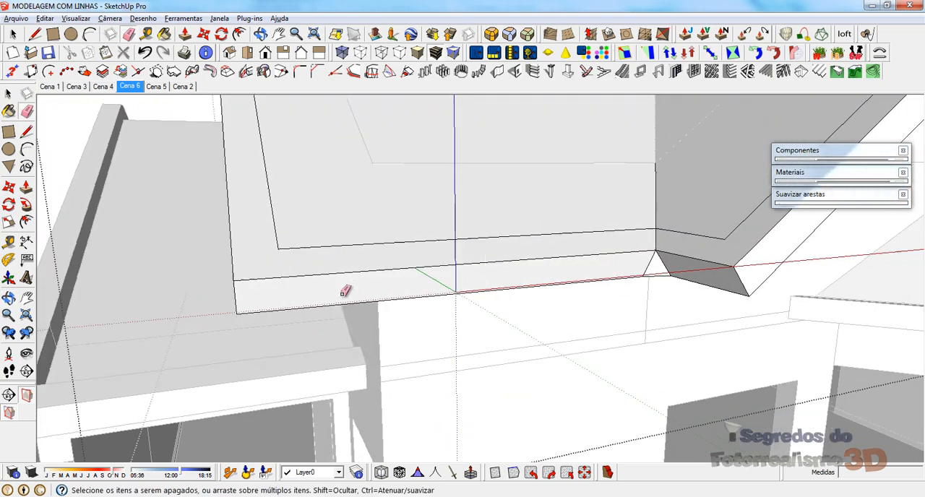
Step: Close the gap at the side gable's opposite valley with edges about 0,12 m long between the two borders' lower corners
scroll(345, 291, "down", 4)
scroll(345, 252, "down", 2)
middle_click_drag(661, 234, 394, 259)
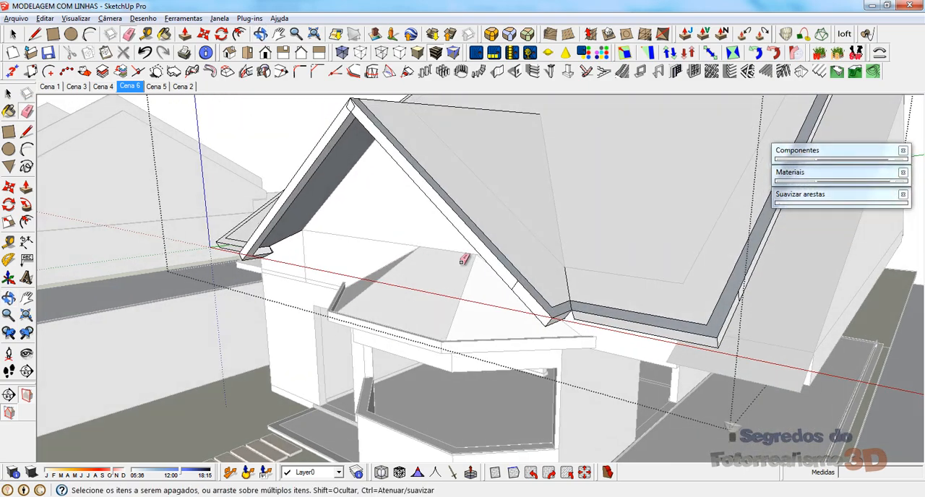
scroll(589, 319, "up", 6)
mouse_move(576, 328)
middle_mouse_down()
mouse_move(500, 347)
mouse_move(409, 314)
mouse_move(829, 278)
middle_mouse_up()
key("l")
scroll(683, 231, "up", 3)
scroll(579, 234, "up", 2)
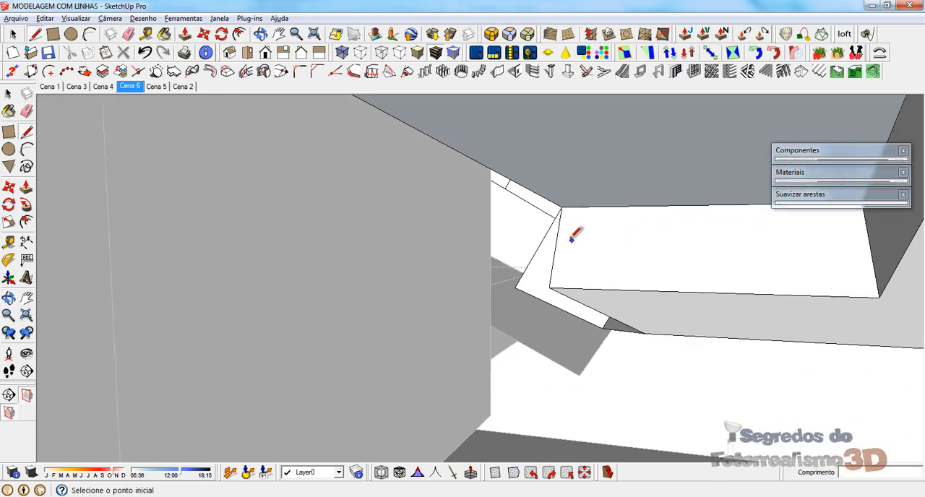
middle_click_drag(579, 234, 690, 272)
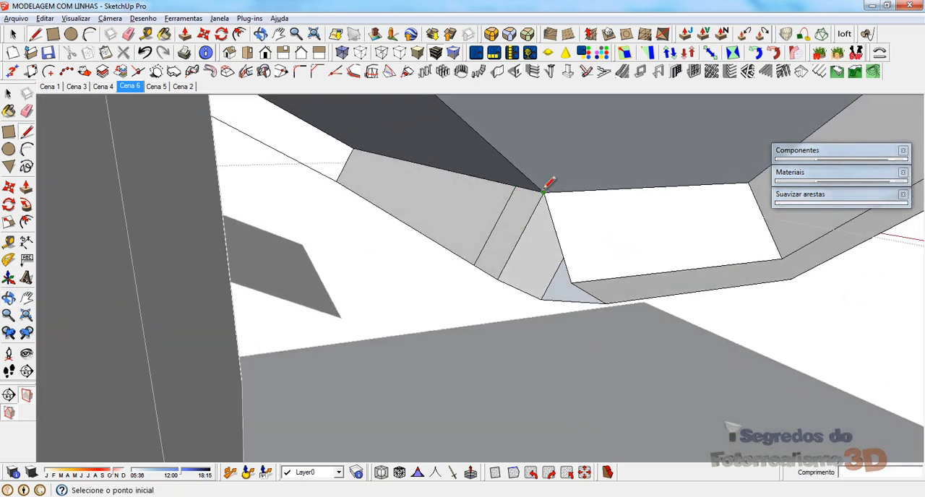
middle_click_drag(543, 193, 452, 333)
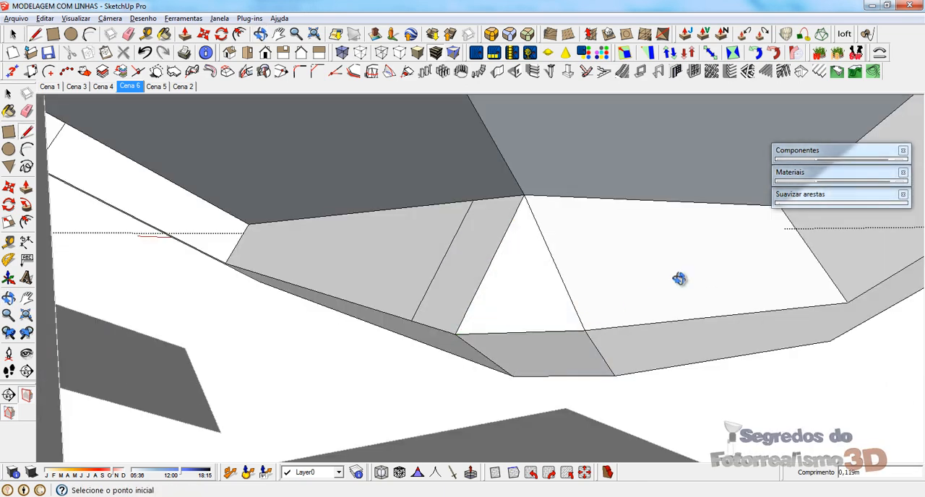
Step: Reverse the top border faces of the side gable and the main roof that meet at this valley
mouse_move(679, 279)
middle_mouse_down()
mouse_move(51, 281)
mouse_move(46, 261)
middle_mouse_up()
scroll(400, 142, "down", 1)
scroll(354, 210, "down", 3)
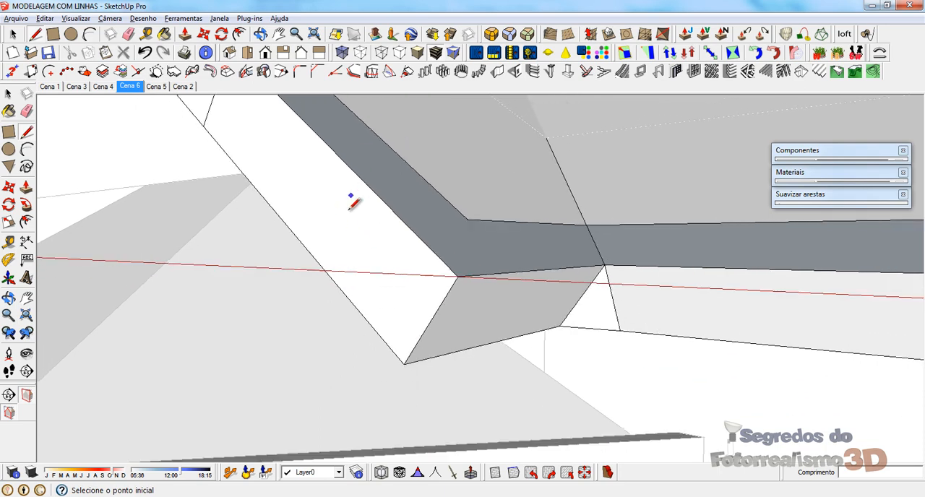
scroll(350, 210, "down", 5)
mouse_move(371, 189)
middle_mouse_down()
mouse_move(382, 170)
mouse_move(290, 381)
middle_mouse_up()
scroll(290, 380, "up", 2)
key("space")
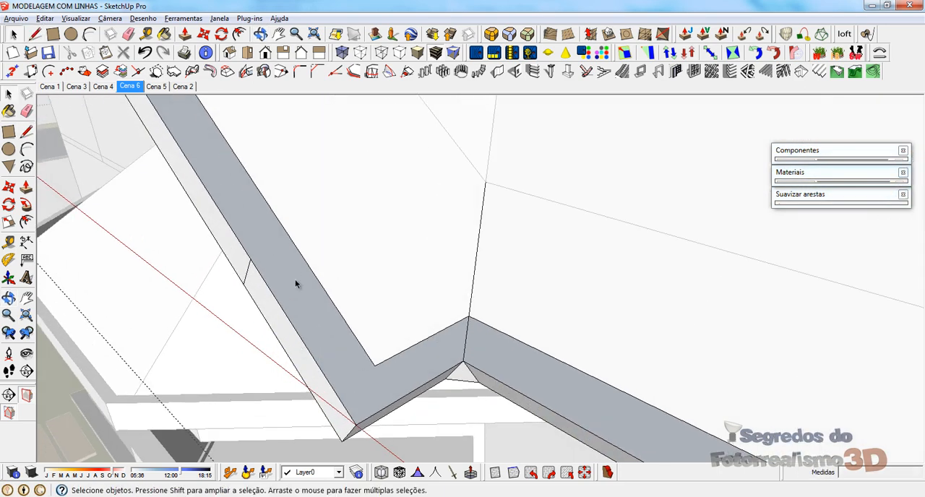
right_click(295, 284)
left_click(348, 318)
right_click(481, 355)
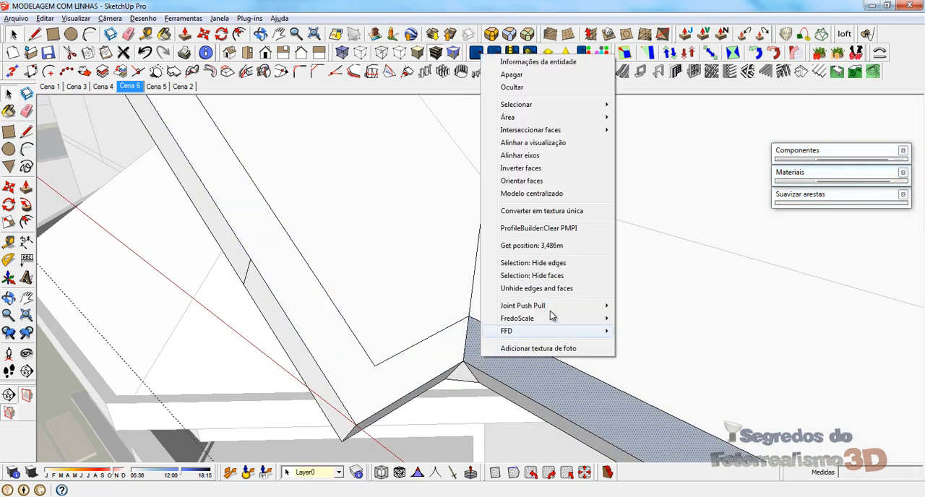
left_click(522, 171)
Step: Erase the leftover short edge across the side gable's outer border face near this valley
middle_click_drag(232, 317, 253, 307)
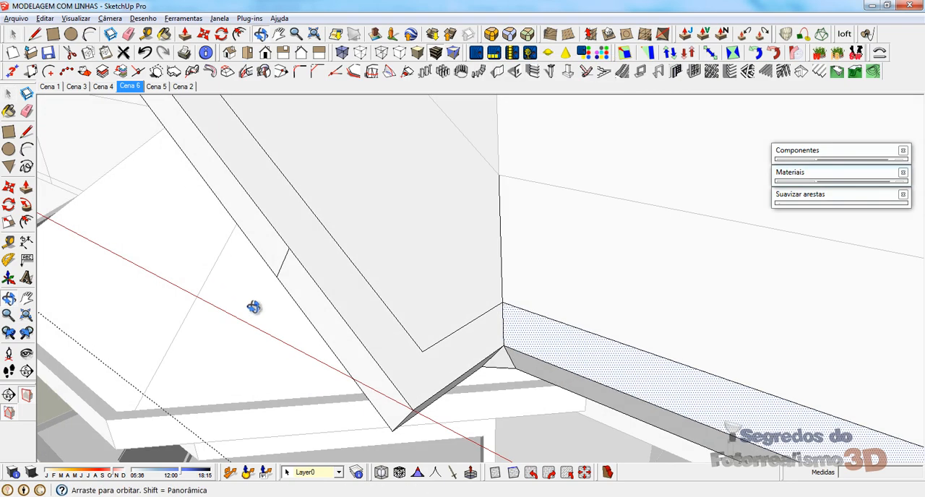
left_click(281, 272)
scroll(389, 293, "down", 10)
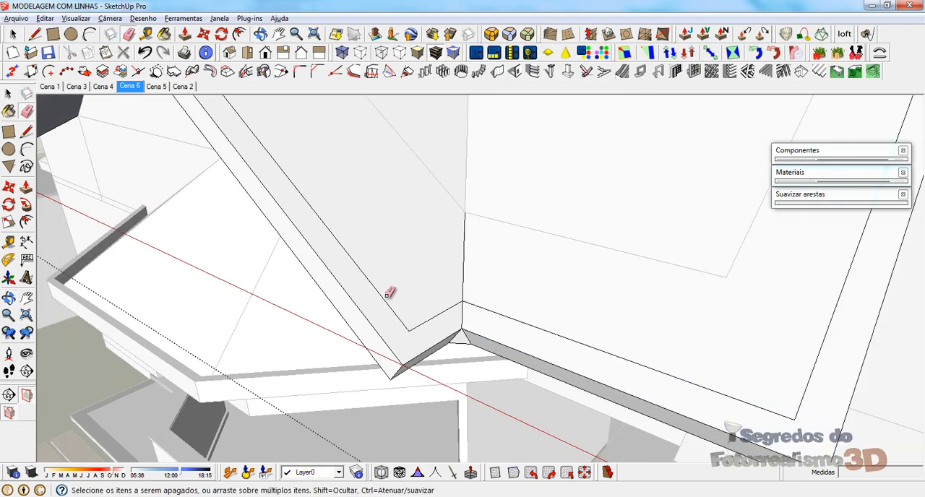
mouse_move(502, 295)
middle_mouse_down()
mouse_move(515, 285)
mouse_move(379, 278)
middle_mouse_up()
Step: Reverse the border face along the slope of the main roof's gable end
scroll(378, 307, "up", 4)
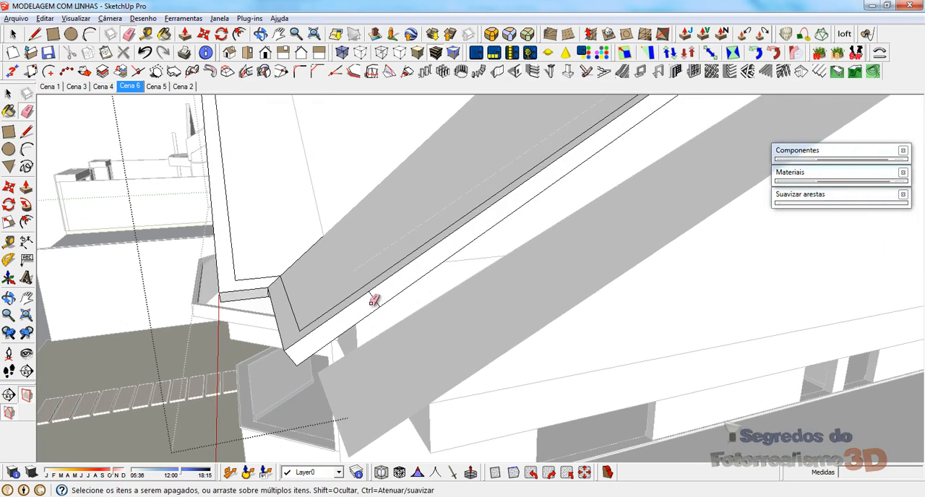
scroll(280, 389, "down", 6)
middle_click_drag(702, 154, 564, 161)
scroll(493, 144, "up", 6)
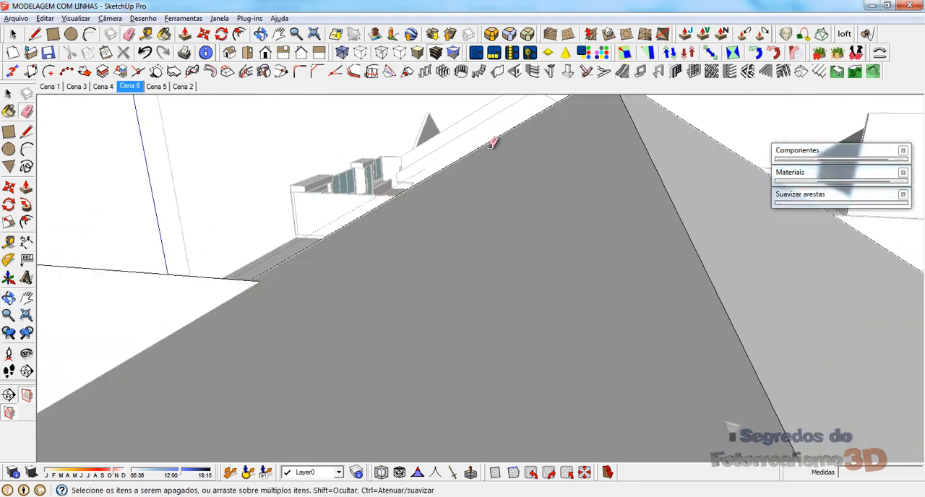
scroll(477, 157, "down", 2)
mouse_move(500, 215)
middle_mouse_down()
mouse_move(484, 232)
mouse_move(476, 225)
middle_mouse_up()
key("space")
right_click(474, 223)
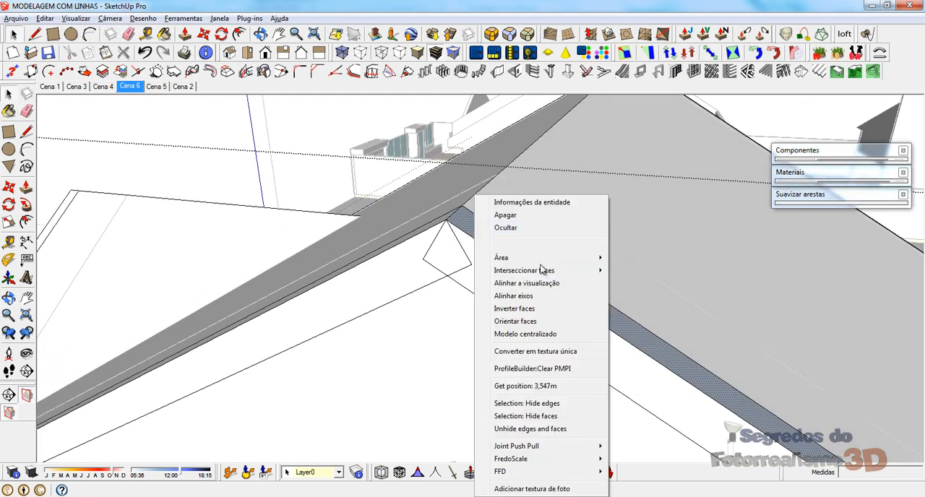
left_click(523, 310)
Step: Try to delete the overlapping diamond edges on the border at the peak of the main roof's gable end
middle_click_drag(525, 286, 606, 31)
middle_click_drag(446, 310, 456, 221)
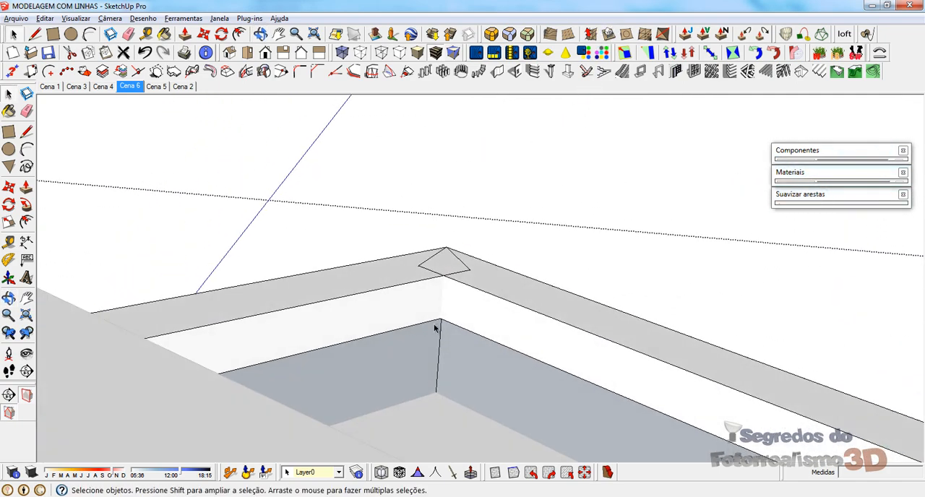
mouse_move(434, 324)
middle_mouse_down()
mouse_move(436, 316)
mouse_move(432, 334)
middle_mouse_up()
scroll(433, 334, "up", 3)
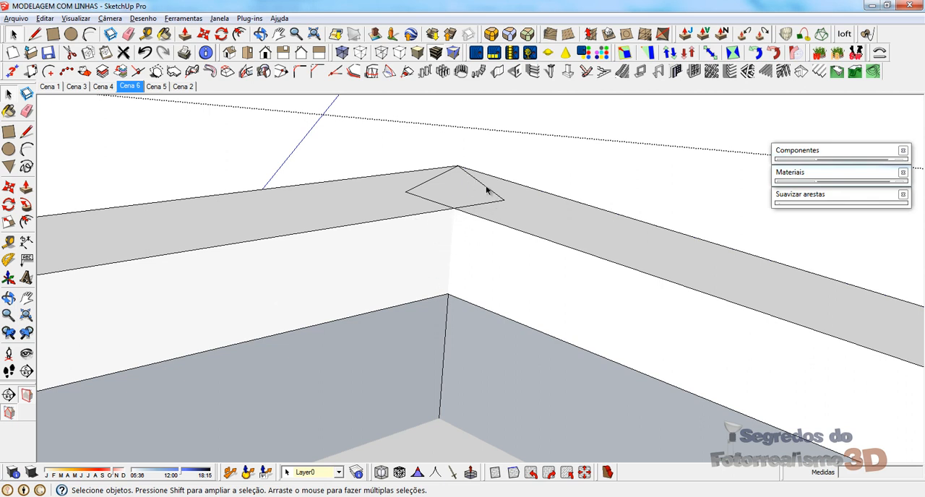
left_click(614, 243)
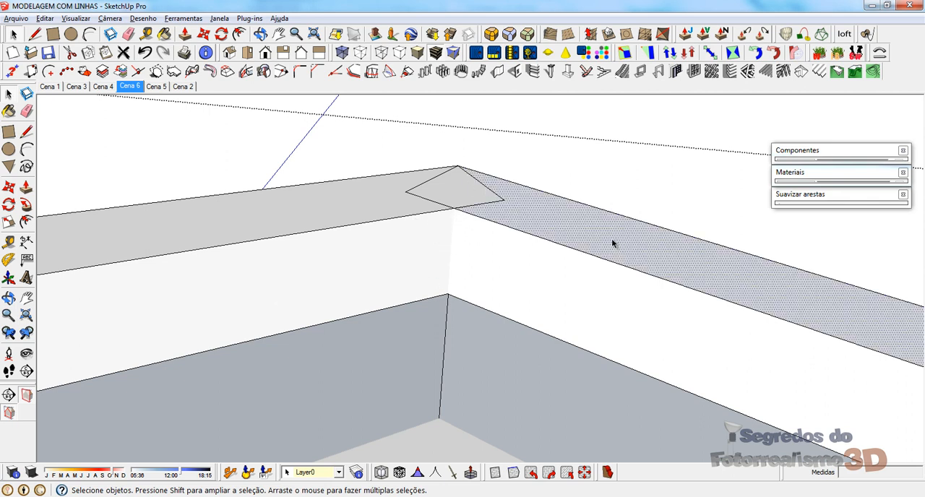
left_click(423, 185)
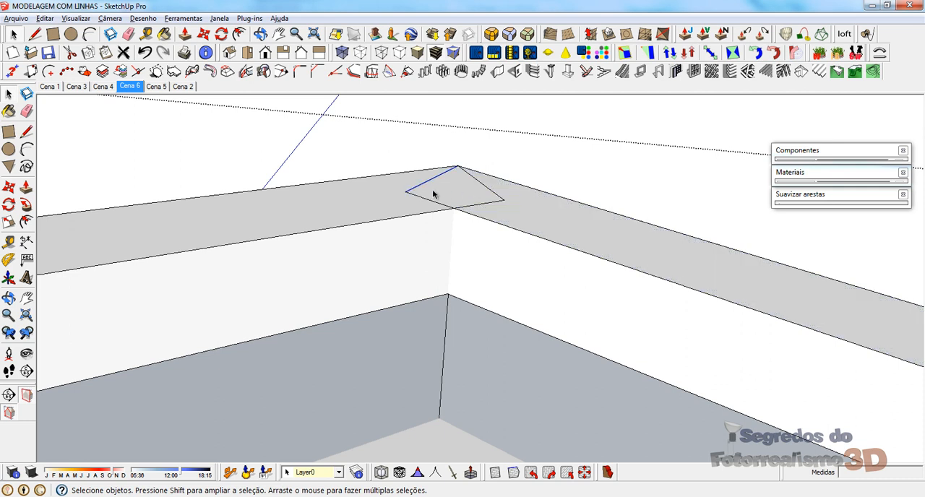
key("Delete")
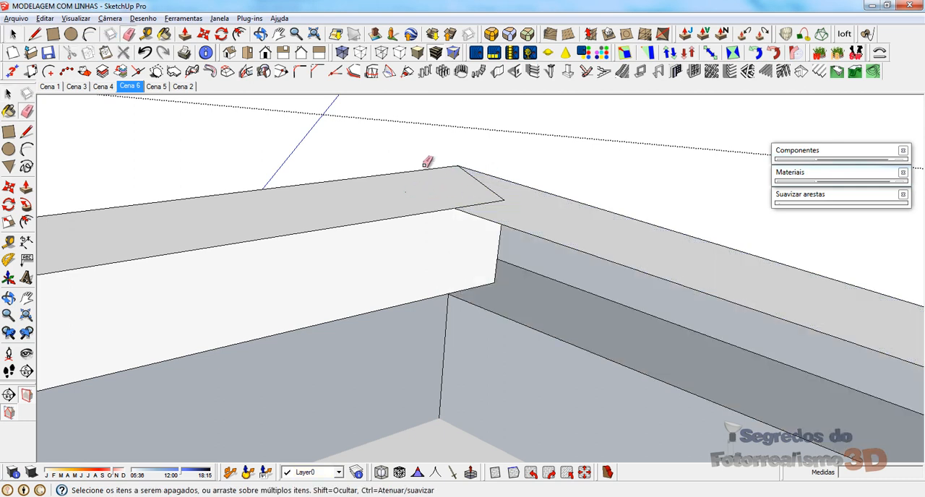
Step: Draw a 0,15 m edge joining the border's inner corners at the main roof's gable peak and erase the leftover diamond edges
left_click(537, 255)
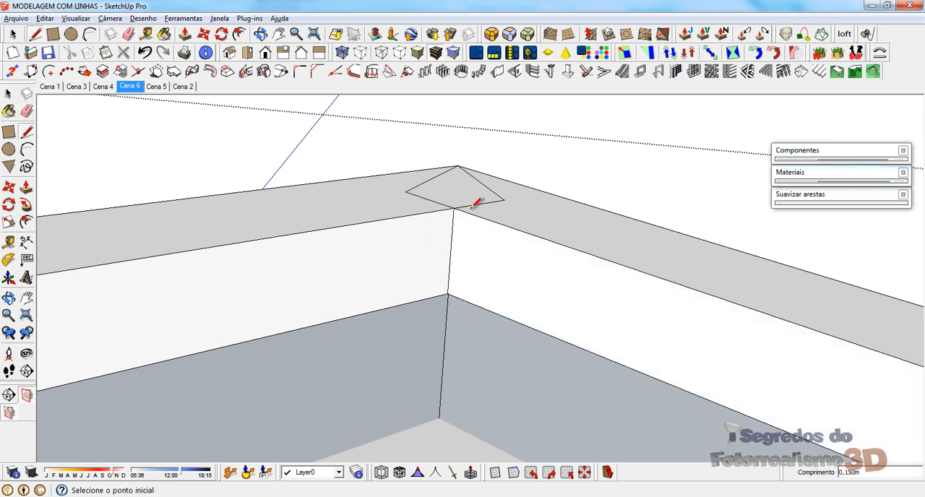
middle_click_drag(473, 204, 490, 252)
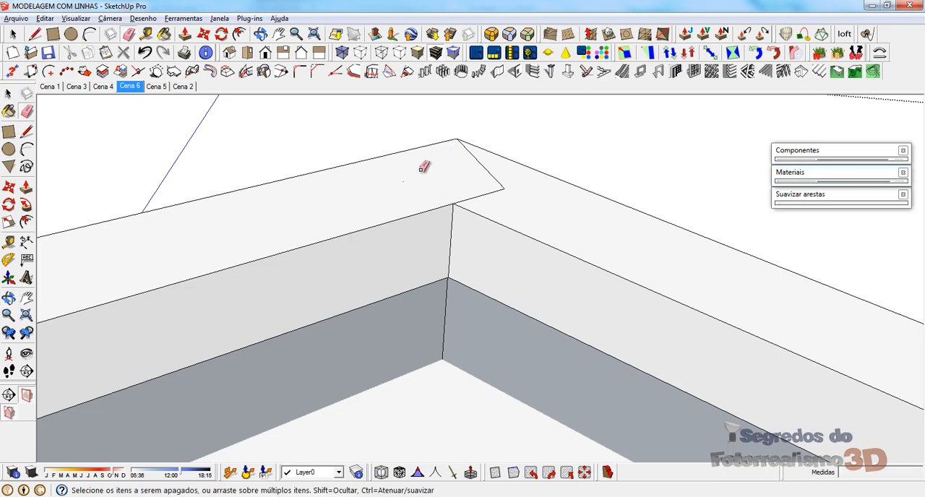
mouse_move(481, 172)
middle_mouse_down()
mouse_move(472, 374)
mouse_move(588, 295)
mouse_move(865, 261)
mouse_move(383, 299)
mouse_move(145, 275)
middle_mouse_up()
mouse_move(331, 224)
middle_mouse_down()
mouse_move(402, 254)
mouse_move(292, 233)
middle_mouse_up()
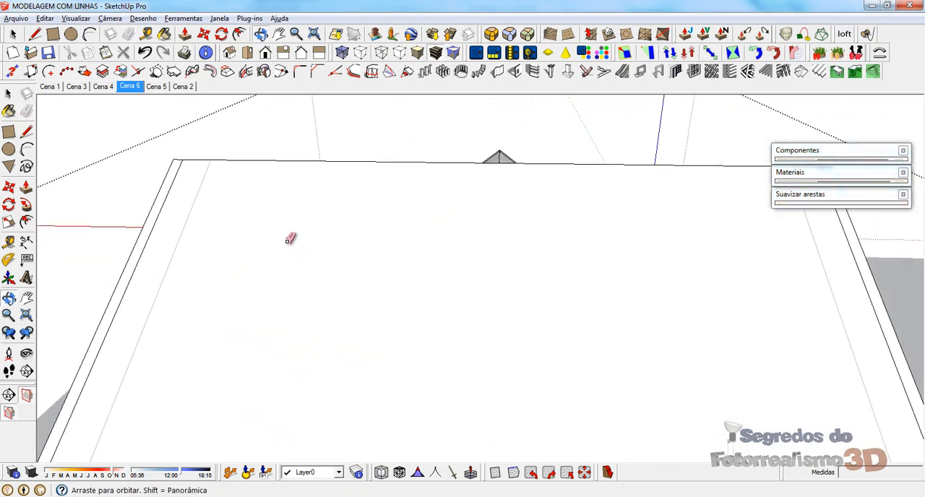
Step: Clean up the leftover border edges at the peak of the main roof's opposite gable end
scroll(262, 182, "down", 8)
middle_click_drag(394, 314, 230, 288)
scroll(262, 326, "up", 6)
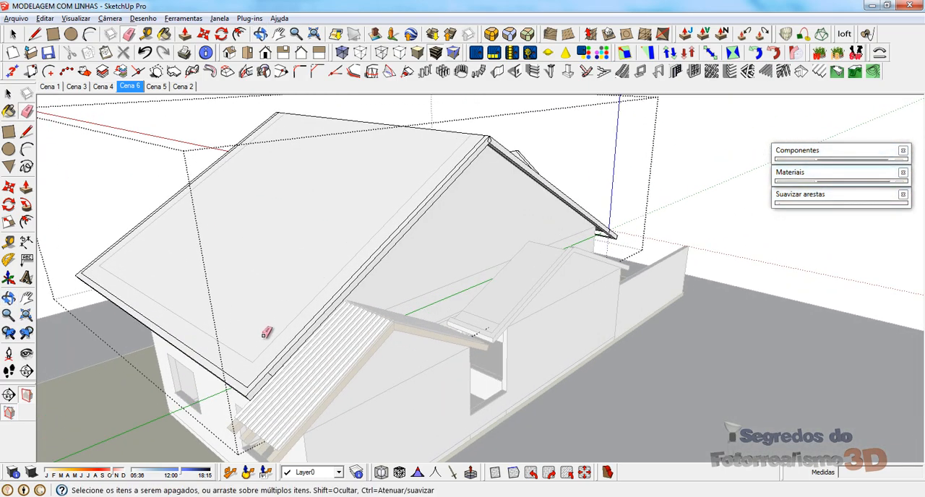
mouse_move(303, 439)
middle_mouse_down()
mouse_move(451, 149)
mouse_move(496, 91)
mouse_move(516, 201)
mouse_move(429, 342)
mouse_move(378, 159)
mouse_move(437, 222)
mouse_move(441, 270)
mouse_move(434, 198)
mouse_move(436, 268)
mouse_move(436, 148)
mouse_move(485, 209)
mouse_move(582, 286)
middle_mouse_up()
scroll(506, 103, "up", 6)
key("e")
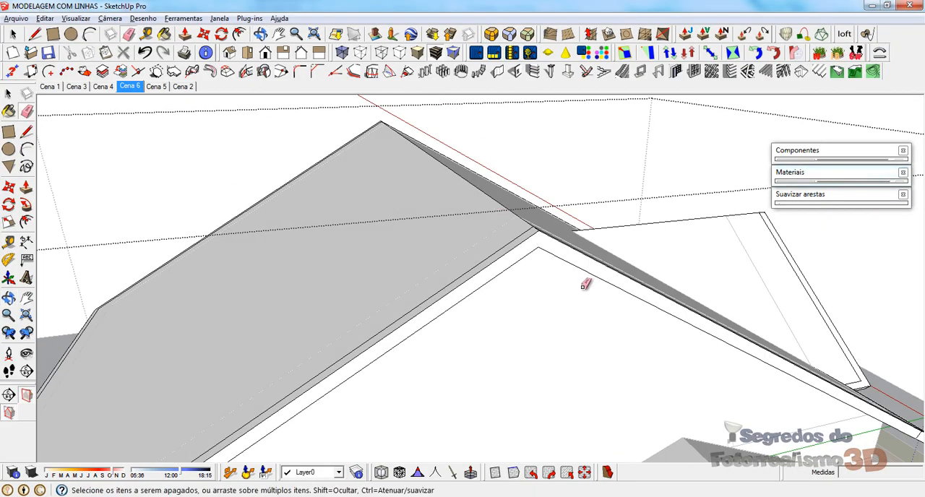
middle_click_drag(518, 262, 728, 262)
Step: Join the border's inner corners at the side gable's peak and erase the leftover diamond edges there
middle_click_drag(597, 233, 353, 116)
scroll(503, 167, "down", 3)
scroll(425, 172, "up", 5)
mouse_move(474, 165)
middle_mouse_down()
mouse_move(467, 144)
mouse_move(576, 263)
mouse_move(387, 210)
mouse_move(485, 320)
mouse_move(436, 163)
mouse_move(471, 160)
middle_mouse_up()
scroll(387, 209, "up", 6)
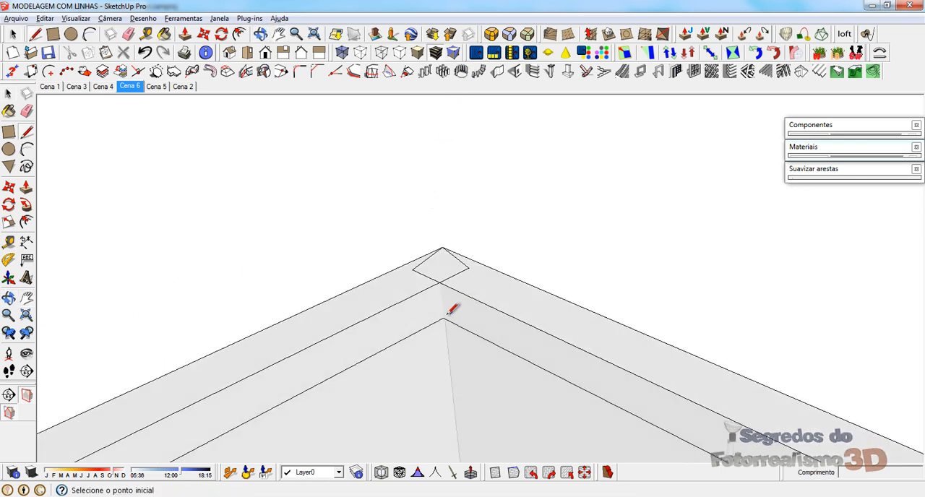
mouse_move(446, 273)
middle_mouse_down()
mouse_move(481, 383)
mouse_move(419, 251)
mouse_move(873, 415)
middle_mouse_up()
key("e")
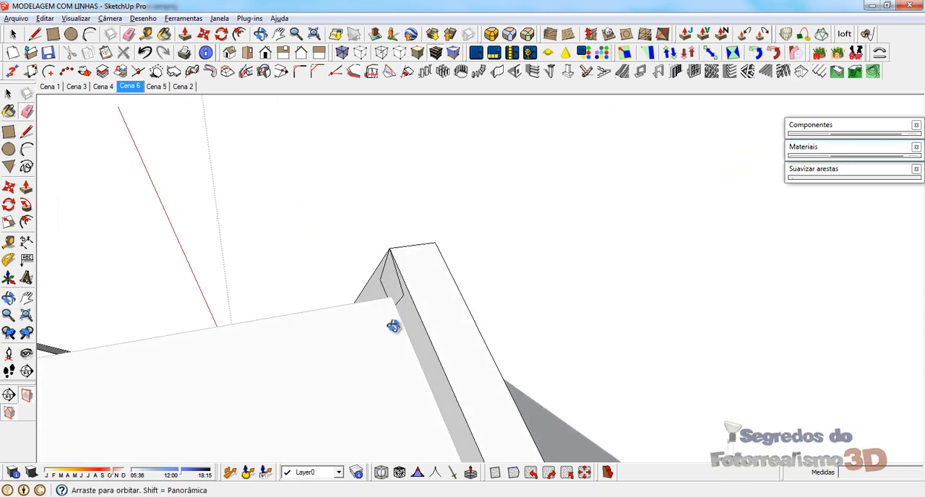
middle_click_drag(393, 327, 398, 304)
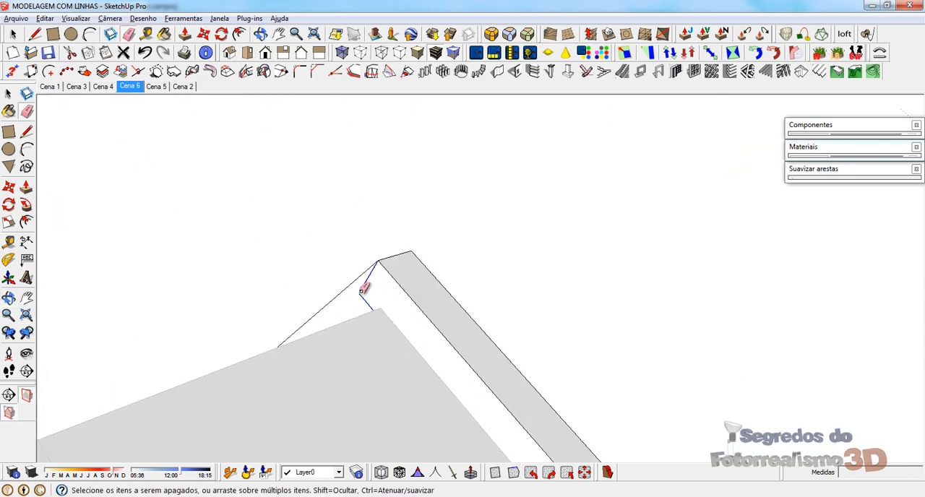
left_click_drag(361, 292, 366, 287)
Step: Erase the leftover diamond edges on the inner border face at a main roof gable peak
scroll(436, 374, "down", 5)
middle_click_drag(405, 361, 91, 423)
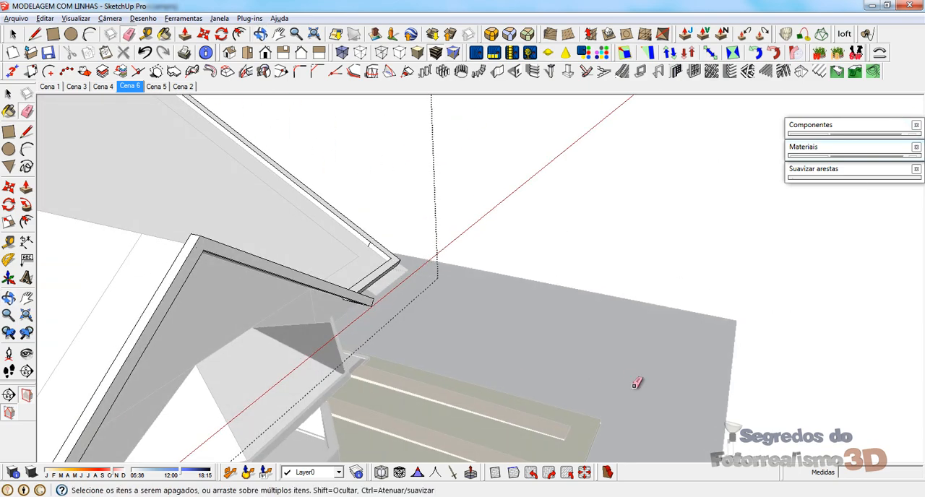
scroll(635, 385, "down", 6)
scroll(269, 284, "up", 1)
middle_click_drag(220, 367, 177, 290)
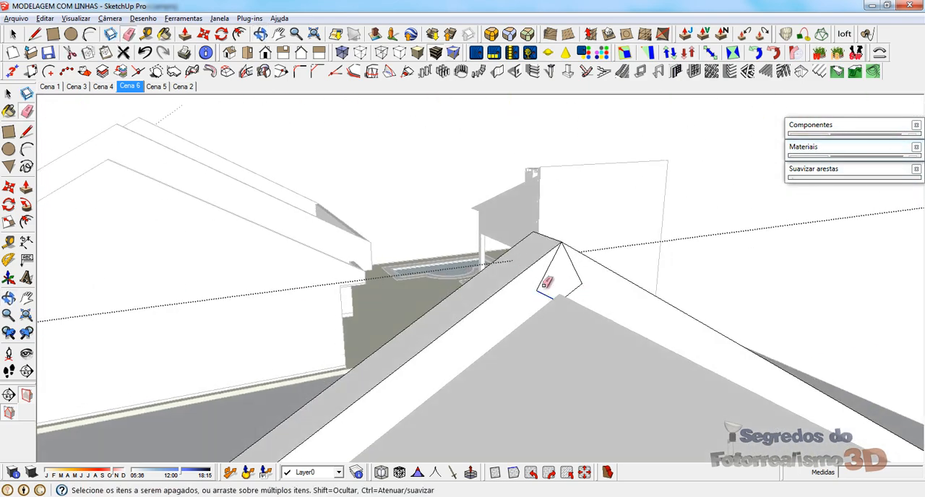
mouse_move(575, 284)
middle_mouse_down()
mouse_move(413, 213)
mouse_move(248, 186)
mouse_move(615, 329)
mouse_move(630, 213)
middle_mouse_up()
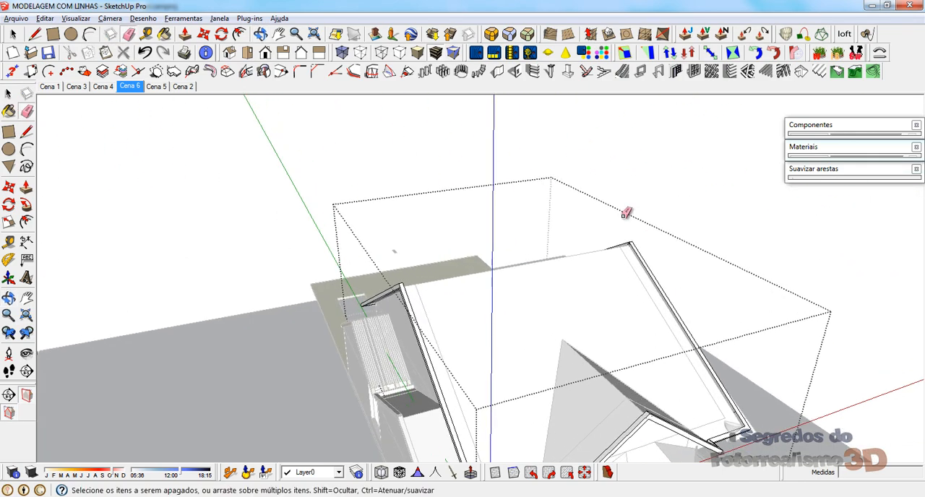
Step: Erase the leftover diamond edges on the inner border face at the main roof's opposite gable peak
scroll(630, 225, "up", 6)
scroll(629, 230, "up", 1)
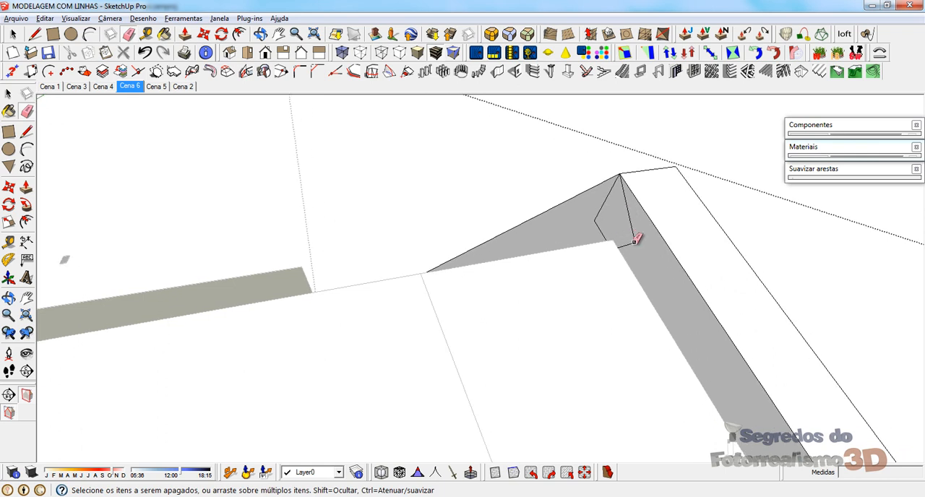
scroll(506, 212, "down", 3)
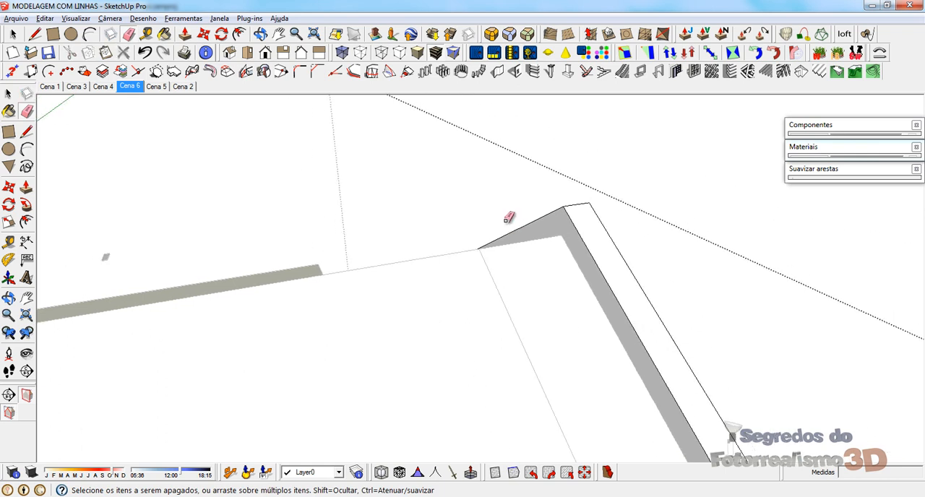
scroll(388, 238, "down", 2)
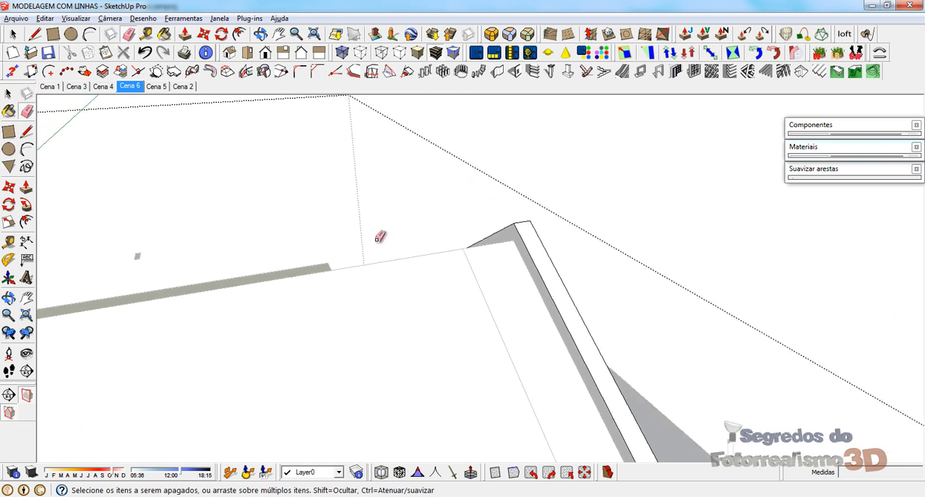
Step: Copy the main roof surface group 0,15 m straight up from the side gable's peak
middle_click_drag(371, 355, 485, 296)
scroll(359, 327, "down", 2)
scroll(360, 327, "down", 1)
middle_click_drag(311, 355, 337, 320, "shift")
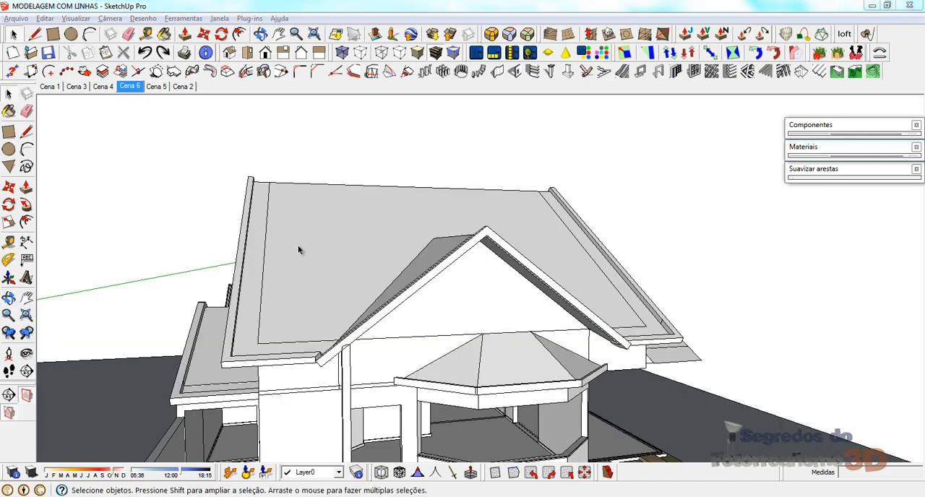
middle_click_drag(298, 248, 365, 277)
left_click(272, 220)
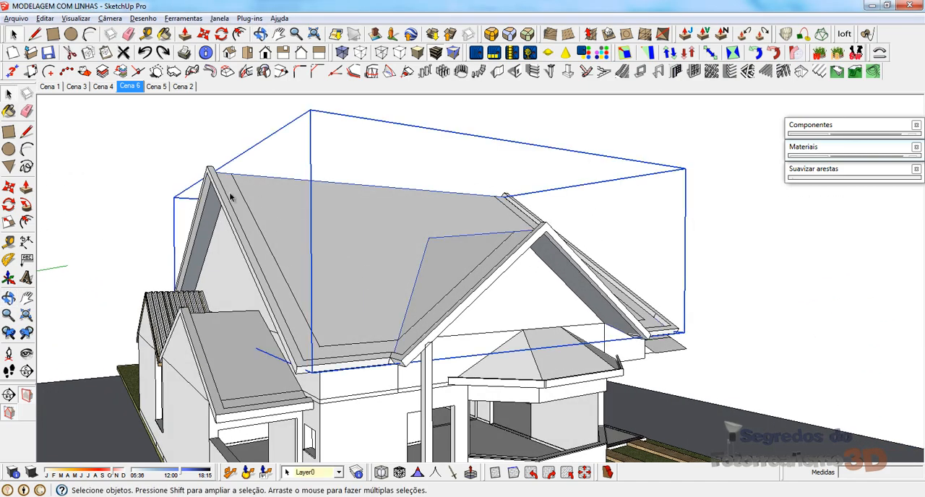
scroll(195, 209, "up", 2)
scroll(243, 175, "down", 3)
middle_click_drag(515, 245, 367, 300)
middle_click_drag(428, 191, 482, 180)
scroll(502, 239, "up", 3)
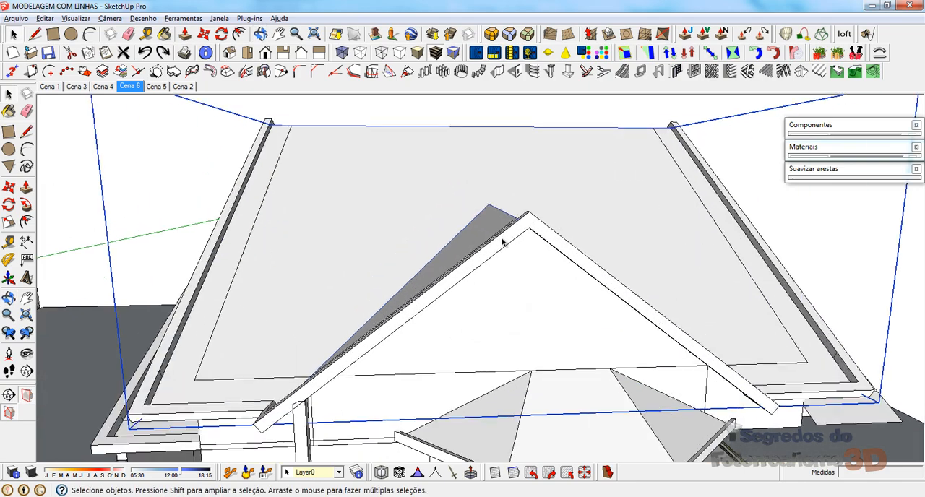
middle_click_drag(546, 206, 545, 185)
key("m")
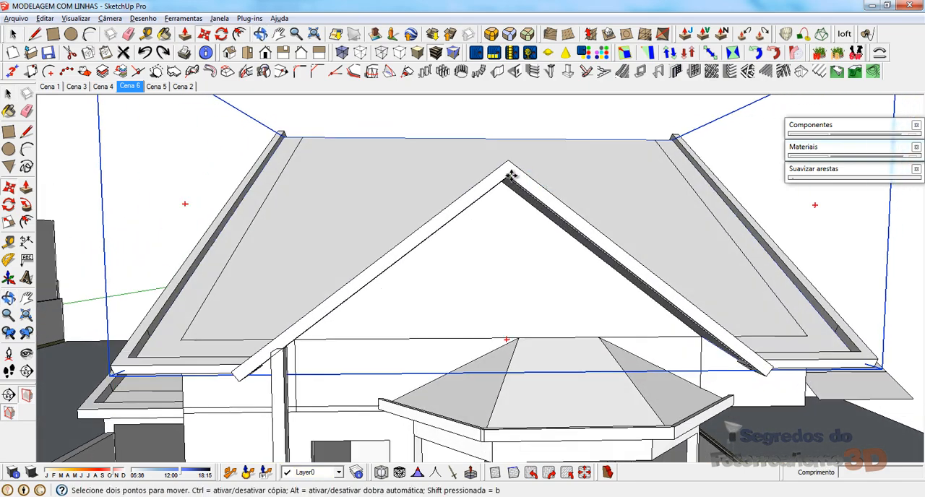
key("ctrl")
left_click(510, 175)
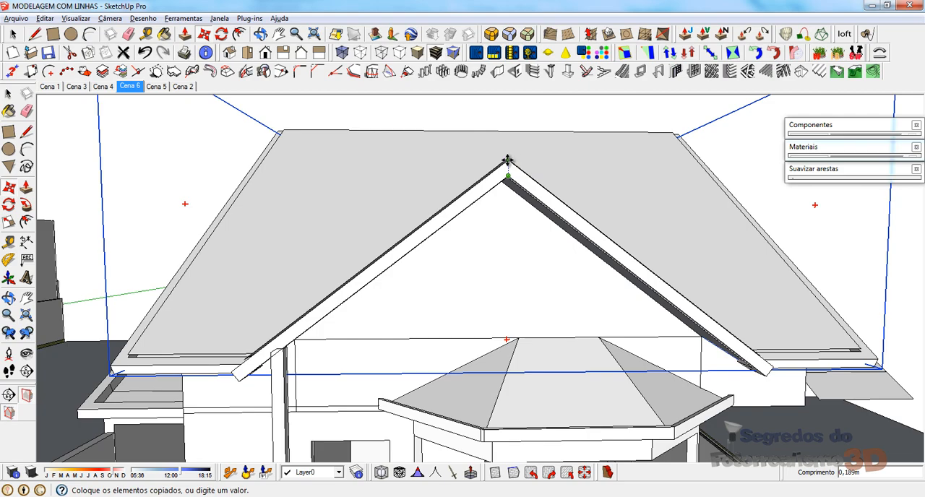
left_click(508, 160)
key("Return")
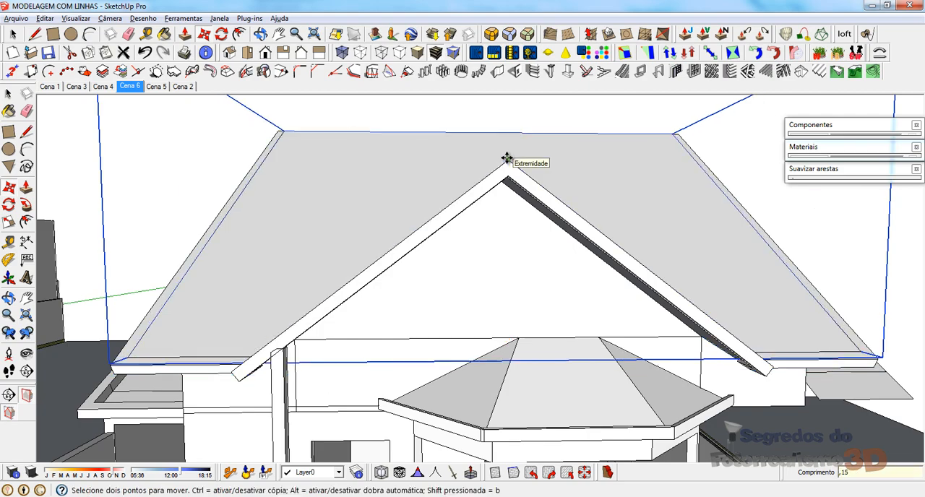
Step: Open the raised roof copy for editing and select its sloping edges at the gable end beside the corrugated roof
middle_click_drag(389, 214, 278, 169)
scroll(279, 169, "up", 3)
key("space")
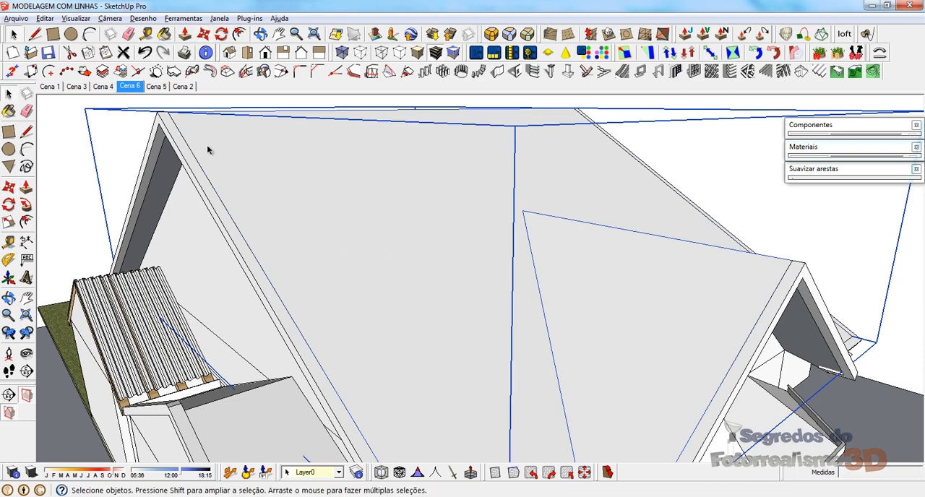
double_click(207, 145)
middle_click_drag(241, 164, 291, 282)
scroll(131, 259, "up", 5)
left_click(468, 183)
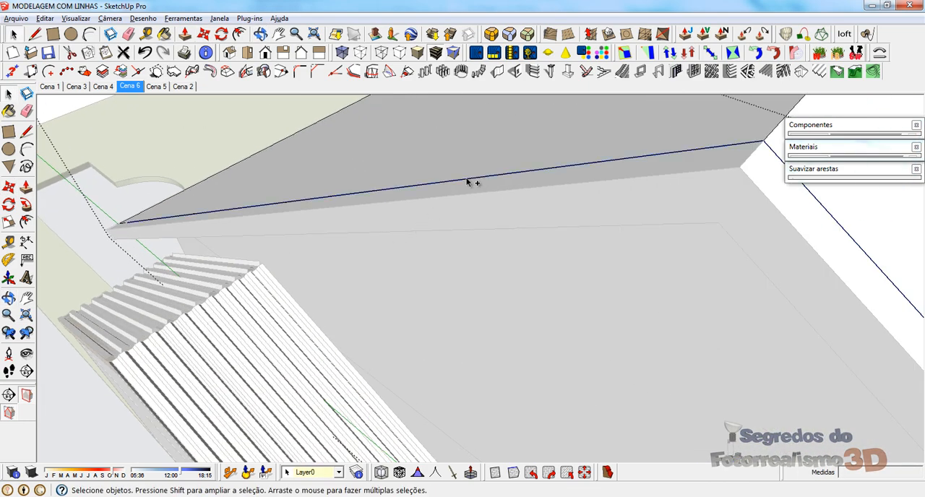
scroll(250, 184, "down", 3)
scroll(372, 181, "up", 3)
Step: Try to move the selected gable edges out to the border's outer peak corner, and undo the move
key("m")
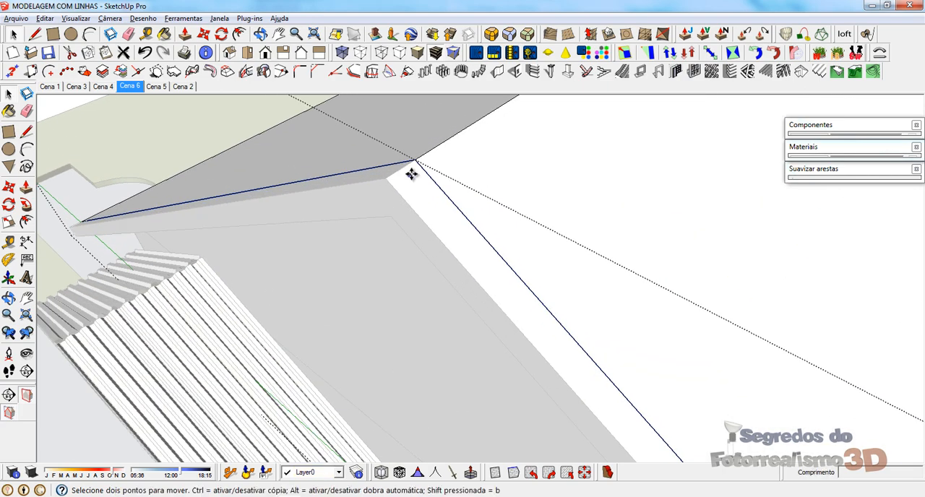
left_click(417, 159)
left_click(386, 180)
scroll(246, 183, "down", 5)
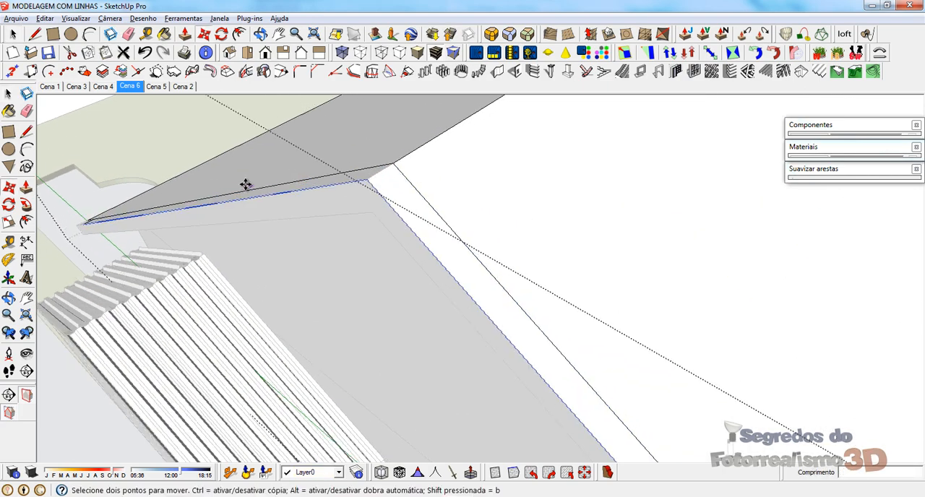
scroll(182, 159, "down", 4)
middle_click_drag(506, 384, 467, 310)
scroll(413, 362, "up", 6)
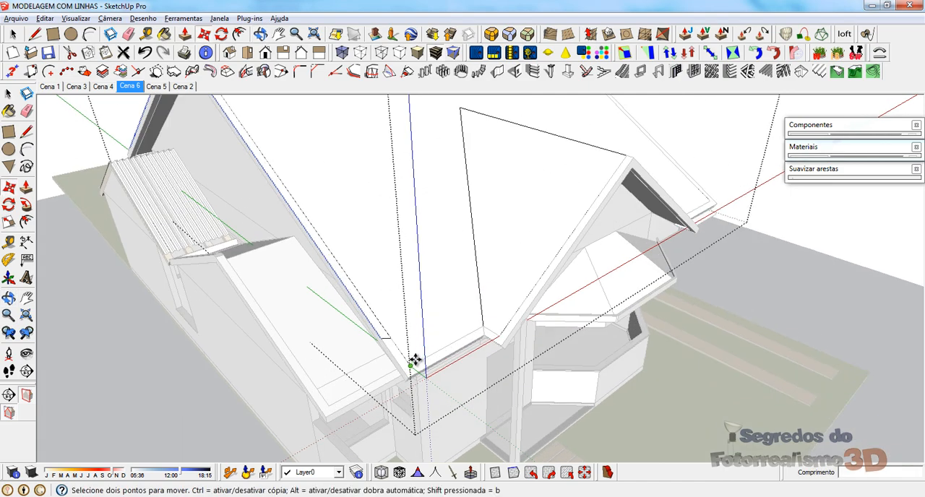
key("ctrl+z")
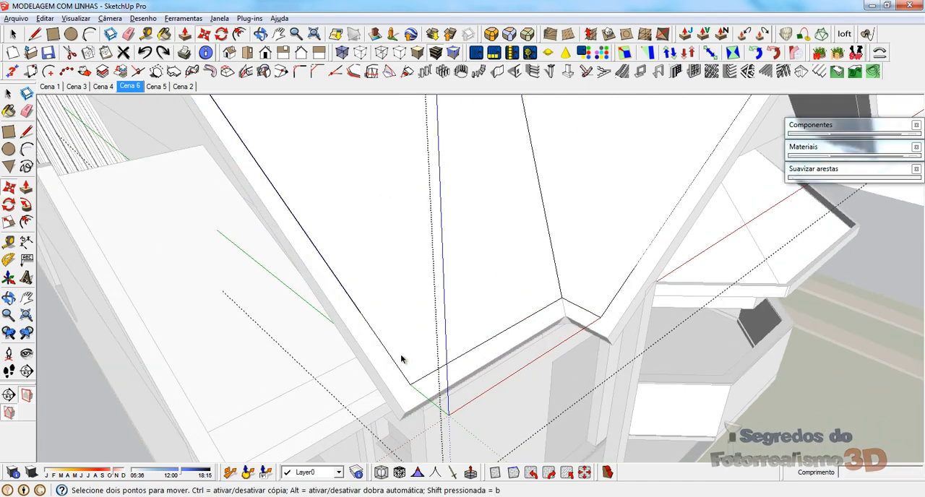
Step: Add the short end segments to the selection and move the gable edges out to the border's outer peak corner
key("space")
scroll(424, 331, "up", 5)
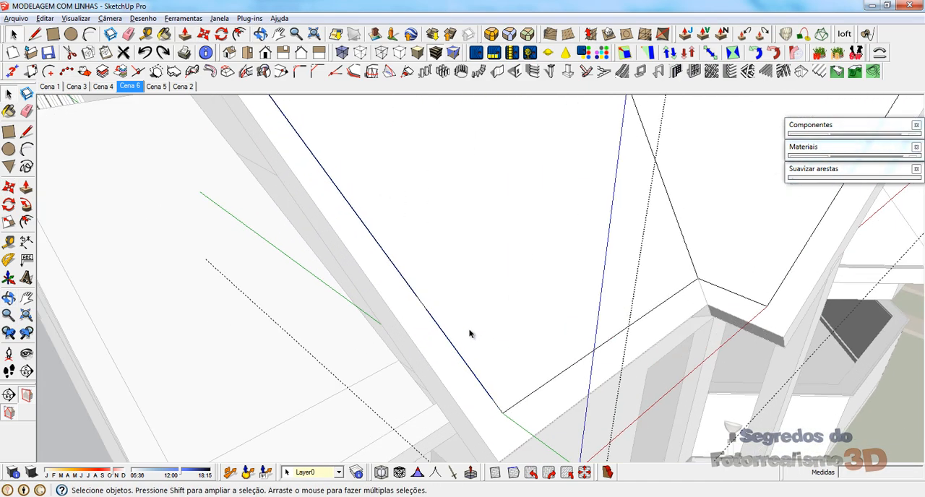
scroll(405, 255, "down", 3)
scroll(501, 412, "up", 5)
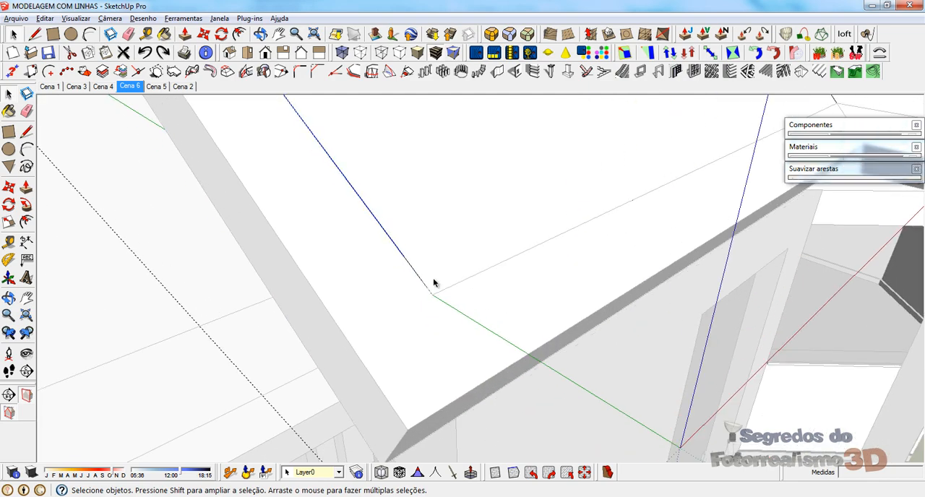
scroll(446, 330, "down", 6)
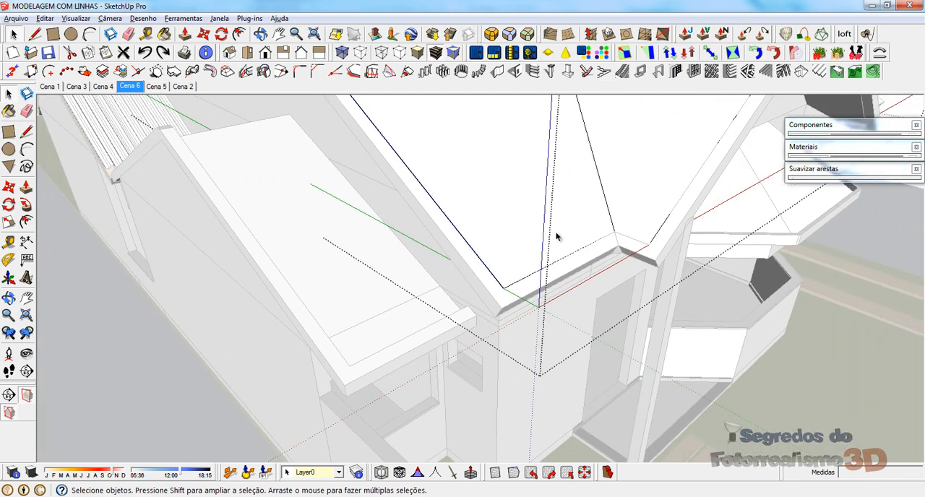
scroll(328, 200, "down", 5)
scroll(330, 223, "up", 8)
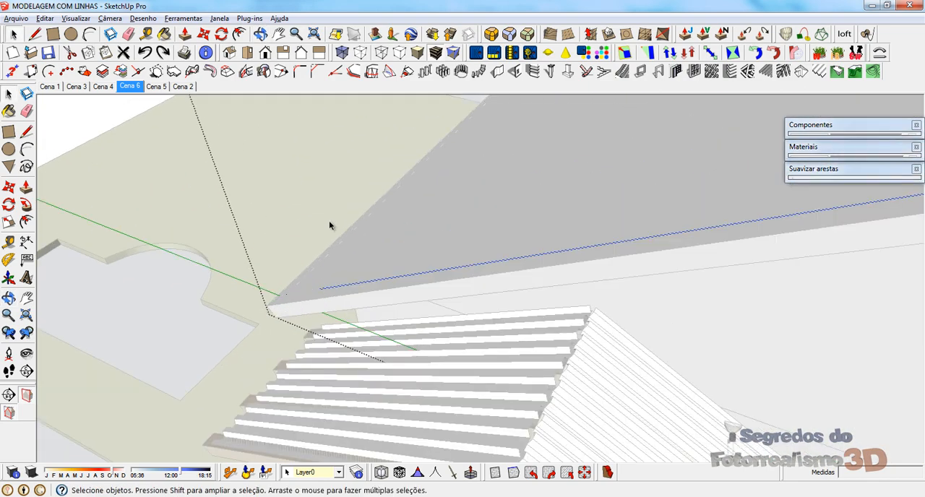
scroll(306, 320, "down", 2)
scroll(306, 320, "up", 2)
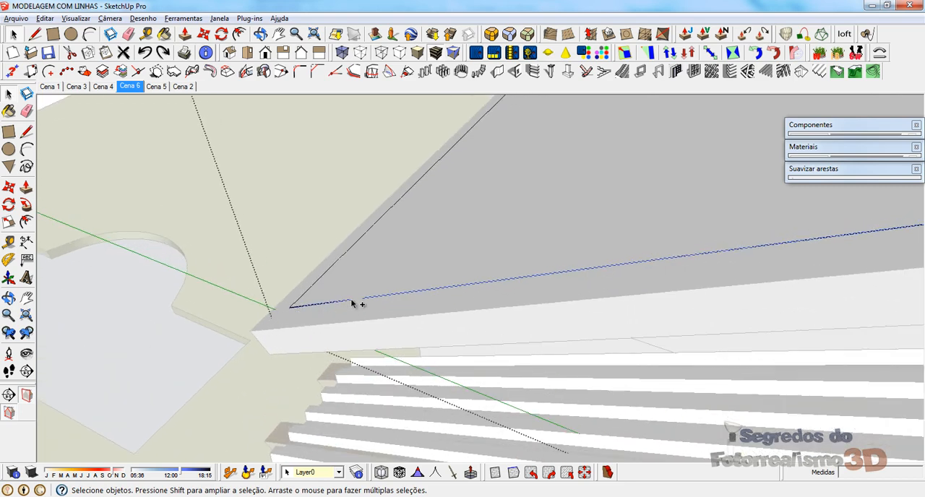
scroll(325, 303, "down", 4)
middle_click_drag(285, 295, 478, 285)
scroll(477, 285, "up", 1)
key("m")
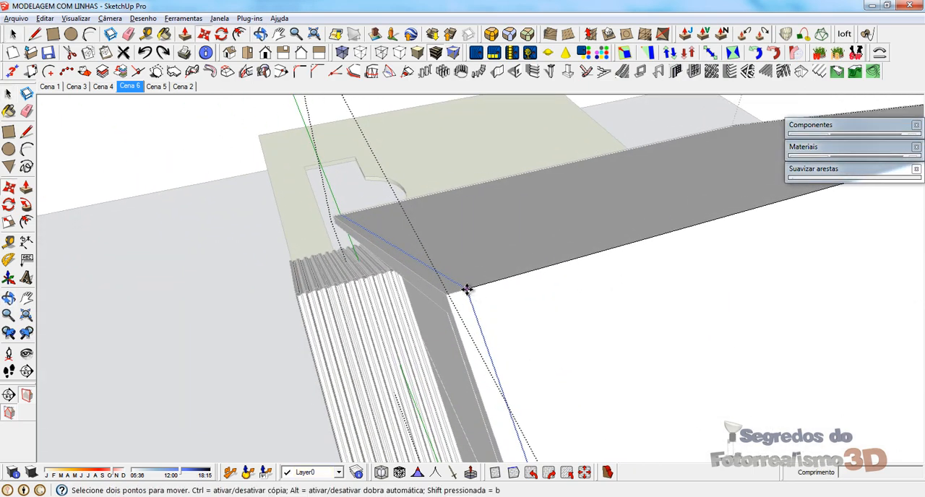
middle_click_drag(446, 294, 470, 234)
scroll(494, 357, "up", 5)
Step: Select all edge segments on both slopes of the opposite gable end and move them out to the border's outer peak corner
key("space")
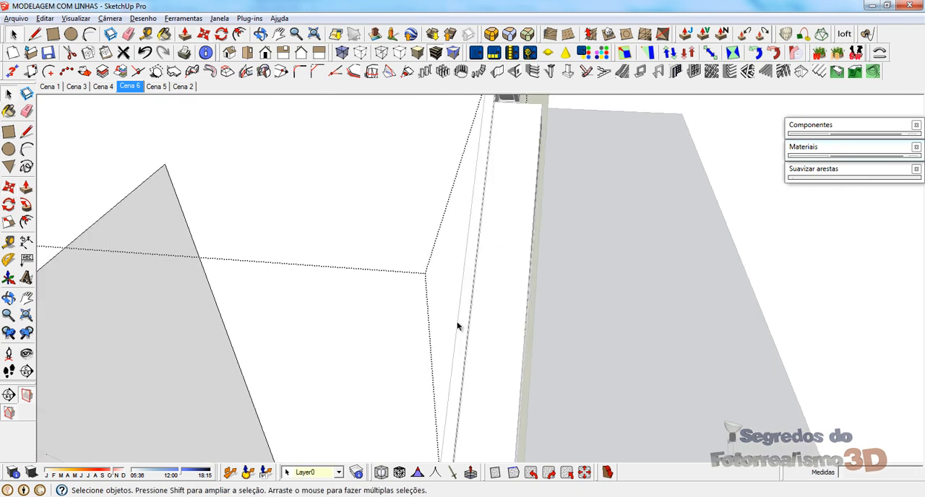
scroll(456, 326, "down", 4)
scroll(455, 353, "up", 3)
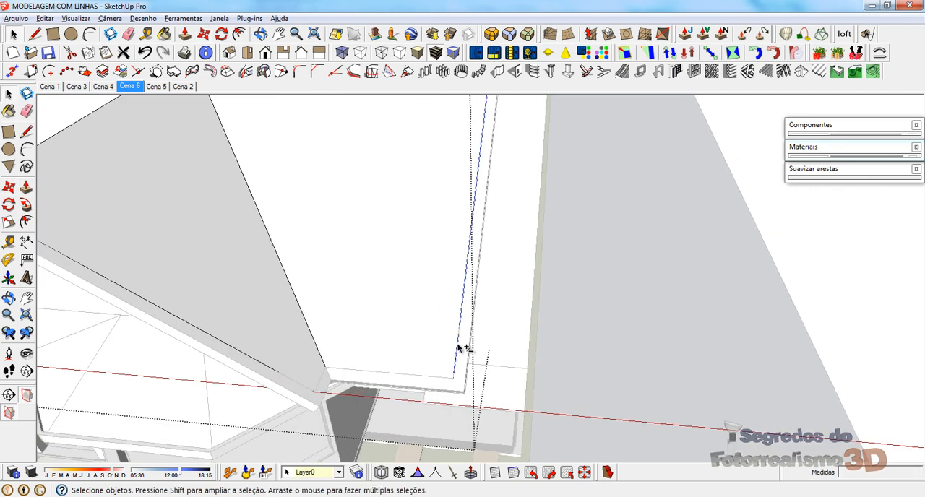
scroll(457, 354, "up", 2)
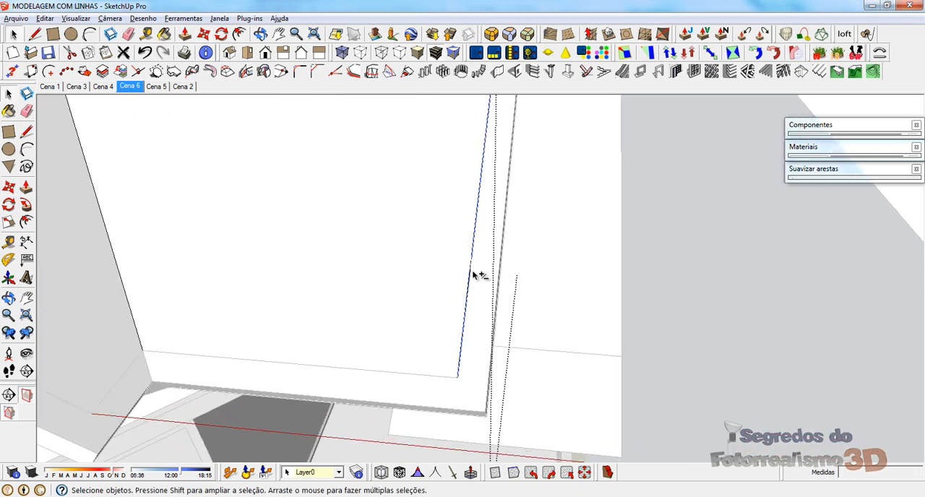
scroll(405, 361, "down", 4)
scroll(463, 173, "up", 4)
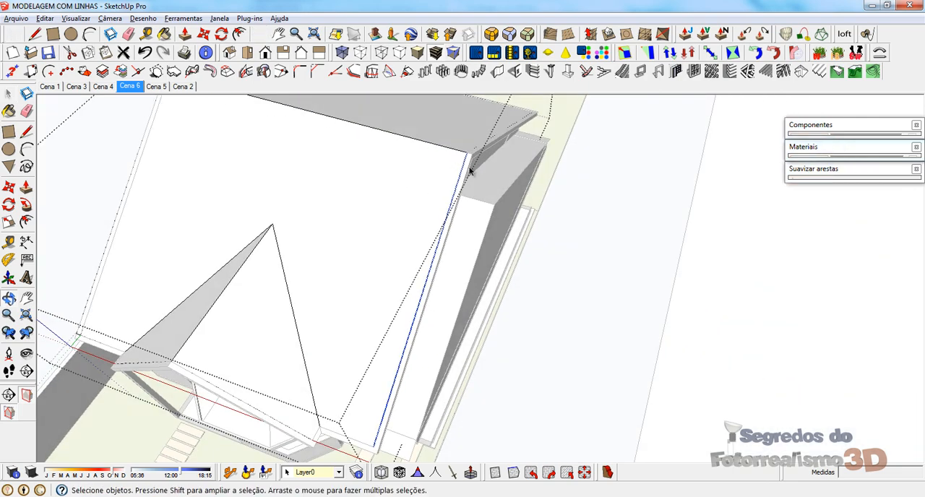
left_click(416, 157, "shift")
scroll(413, 186, "down", 2)
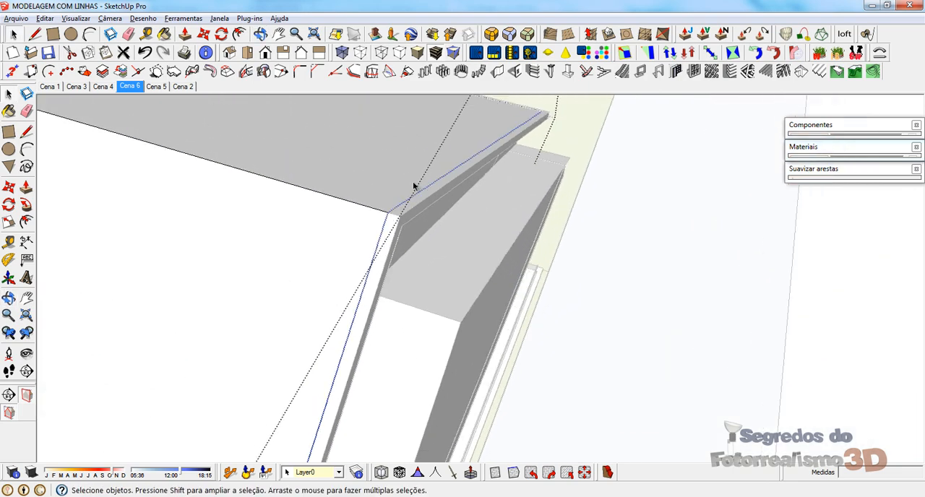
middle_click_drag(412, 186, 58, 107)
middle_click_drag(698, 202, 587, 478)
scroll(413, 250, "up", 2)
scroll(521, 316, "down", 4)
scroll(460, 242, "up", 5)
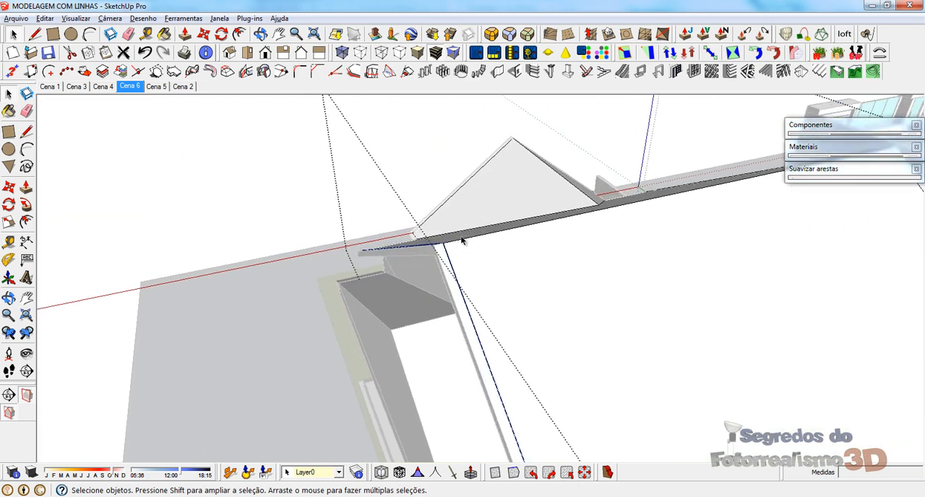
scroll(444, 250, "up", 1)
key("m")
left_click(438, 234)
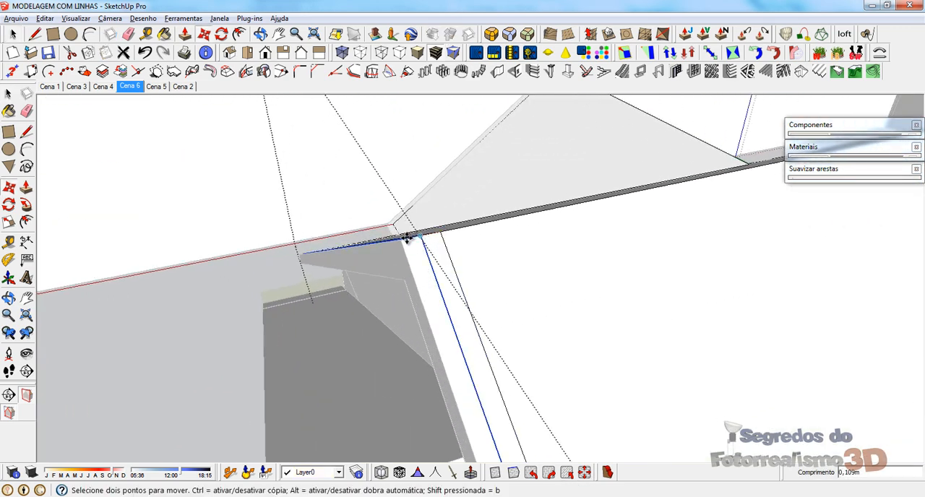
scroll(386, 206, "down", 10)
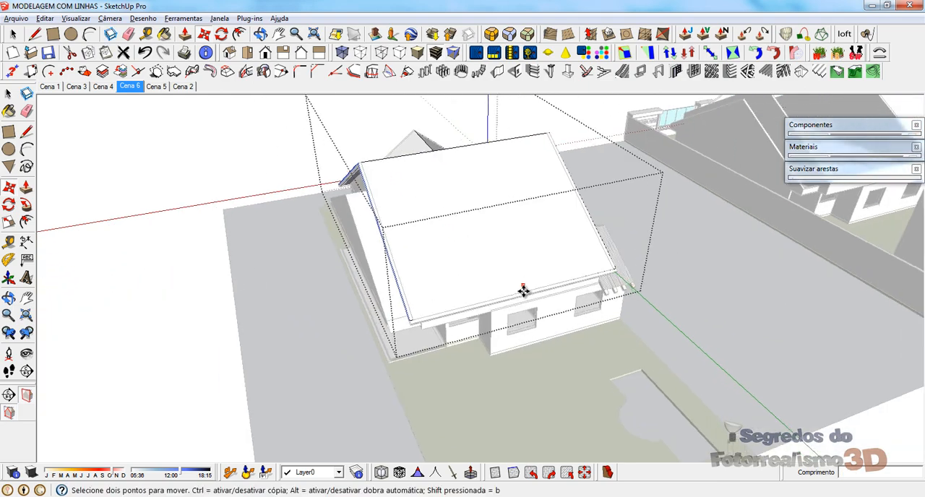
Step: Select the roof copy's rear eave edge and move it out to the outer corner of the roof border
scroll(667, 267, "up", 4)
scroll(666, 266, "up", 2)
key("space")
left_click(685, 250)
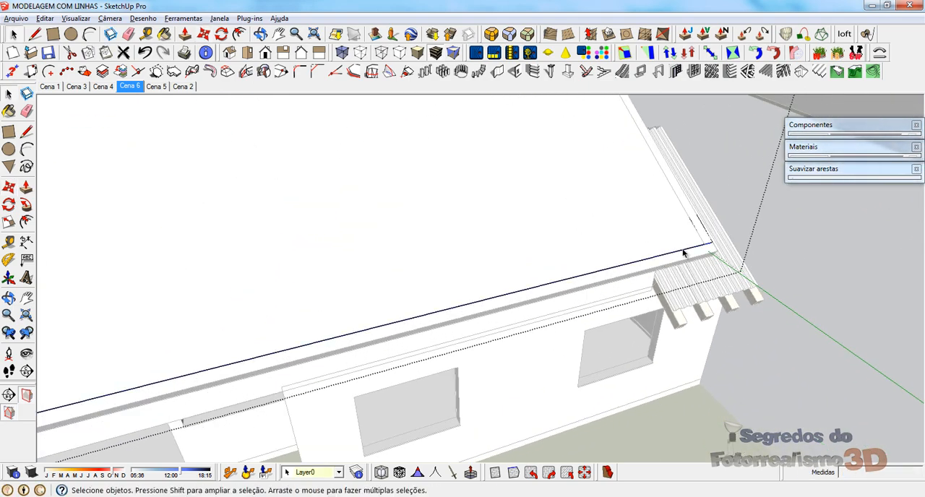
scroll(711, 249, "down", 2)
middle_click_drag(297, 317, 460, 329)
scroll(486, 312, "up", 4)
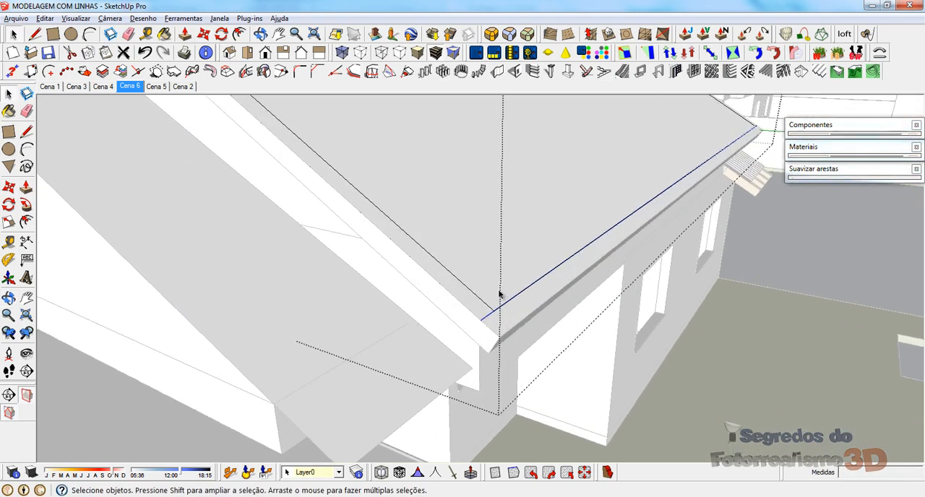
key("m")
left_click(477, 324)
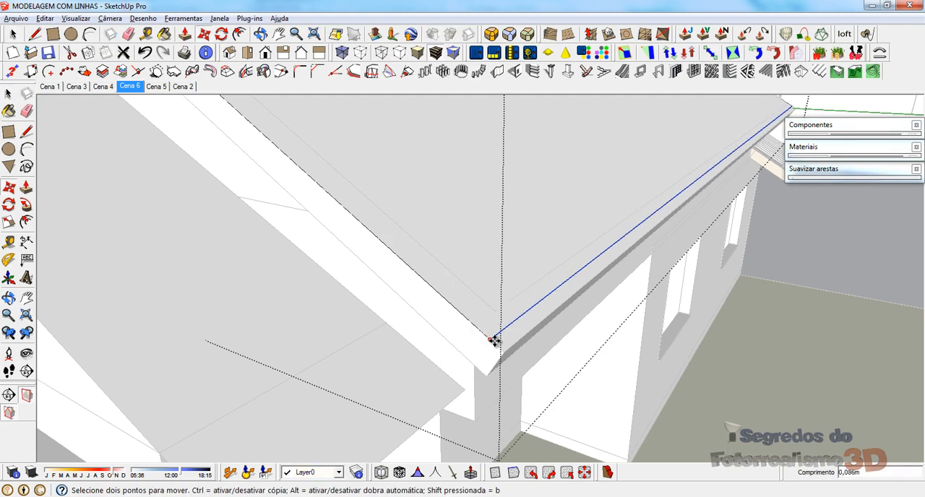
left_click(501, 353)
key("space")
Step: Draw lines from the roof copy's eave to the outer border corners beside the front gable, closing the strip over the border
scroll(528, 418, "down", 3)
scroll(550, 467, "down", 2)
middle_click_drag(337, 220, 723, 194)
left_click(579, 293)
scroll(429, 146, "down", 3)
scroll(504, 266, "up", 5)
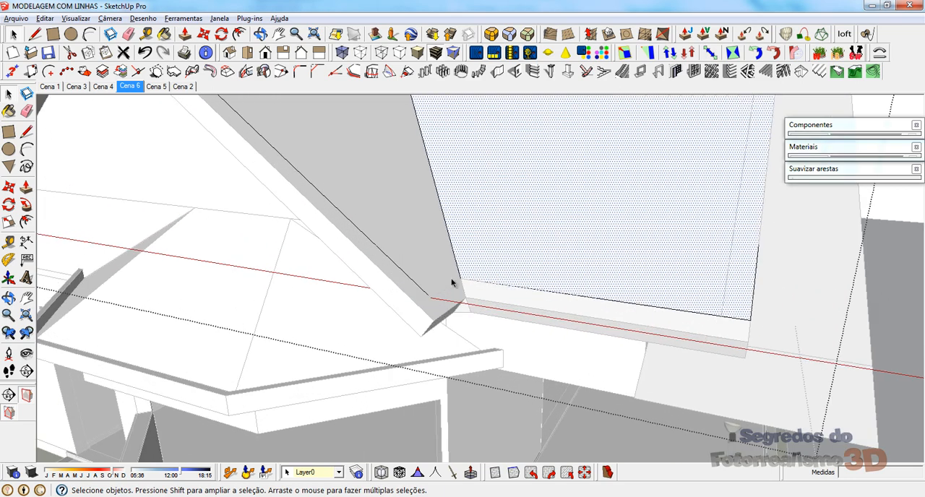
key("l")
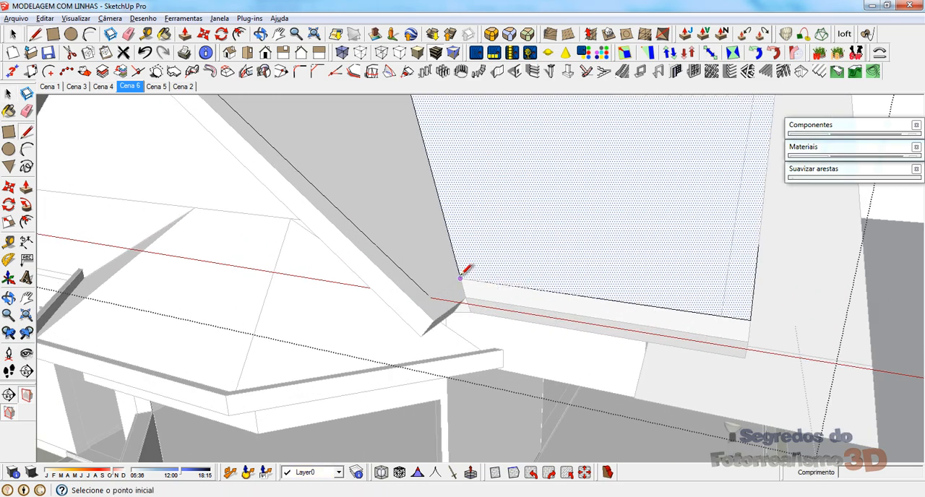
left_click(466, 297)
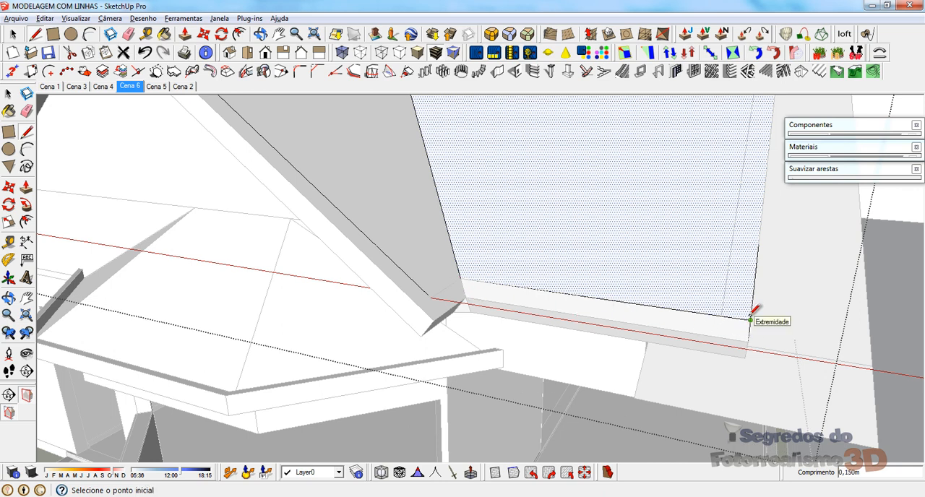
key("space")
left_click(668, 324)
Step: Delete the old inner eave edge beside the front gable to merge the new strip with the roof slope
key("e")
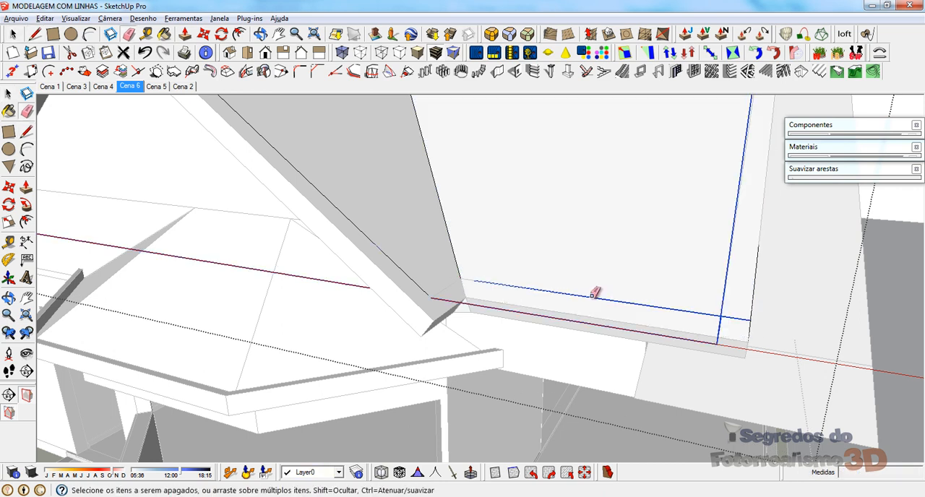
left_click(592, 296)
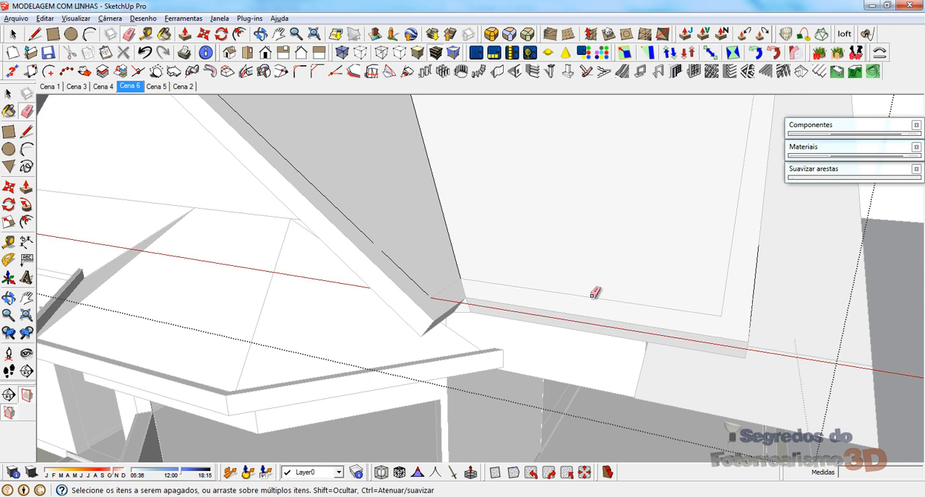
key("space")
left_click(582, 298)
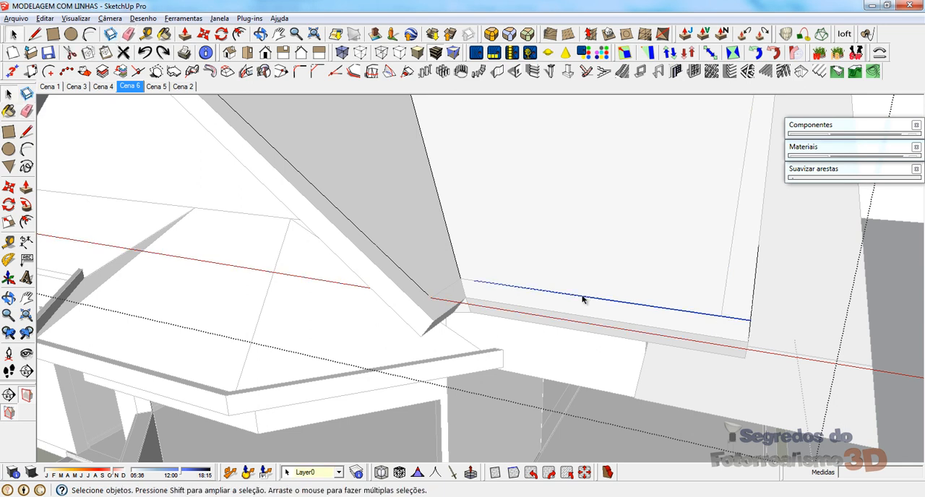
key("Delete")
left_click(566, 206)
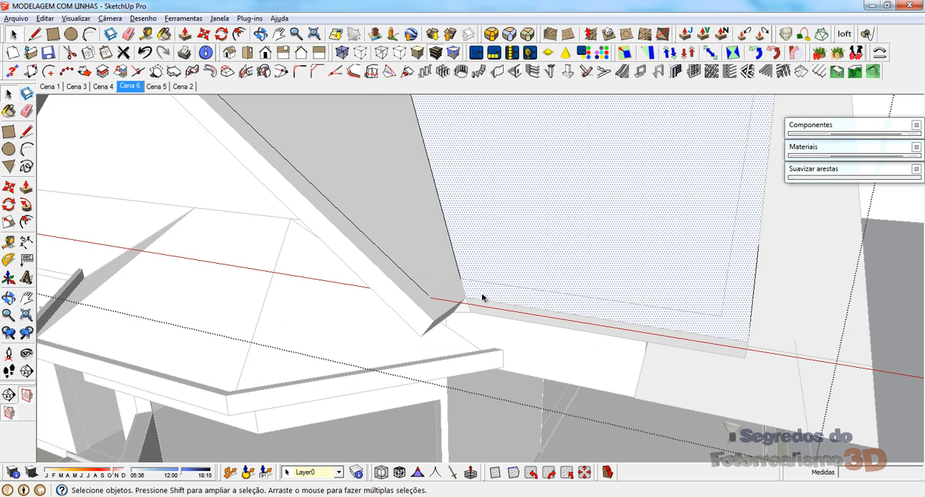
key("Delete")
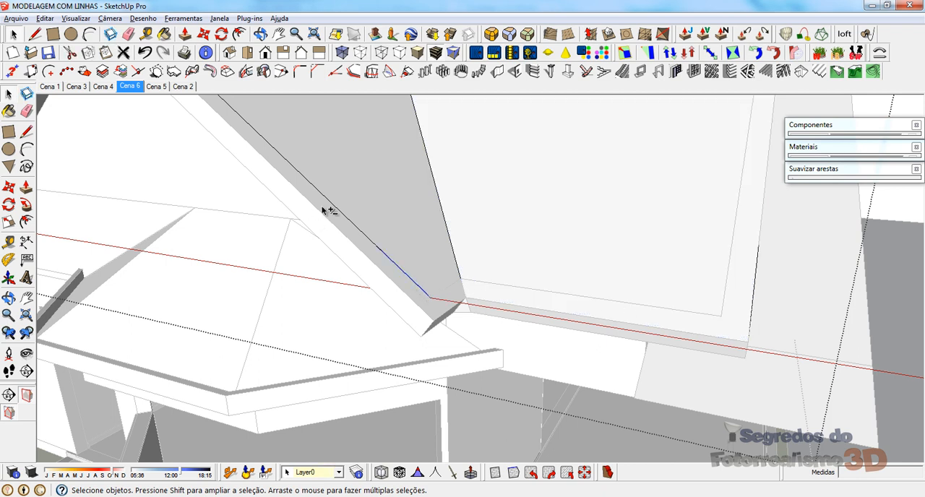
Step: Select all edge segments on both slopes of the front gable and move them out to the border's outer peak corner
left_click(365, 235, "shift")
scroll(673, 385, "down", 4)
scroll(354, 137, "up", 3)
middle_click_drag(344, 204, 327, 314)
scroll(741, 156, "down", 3)
middle_click_drag(343, 350, 541, 299)
scroll(558, 313, "up", 4)
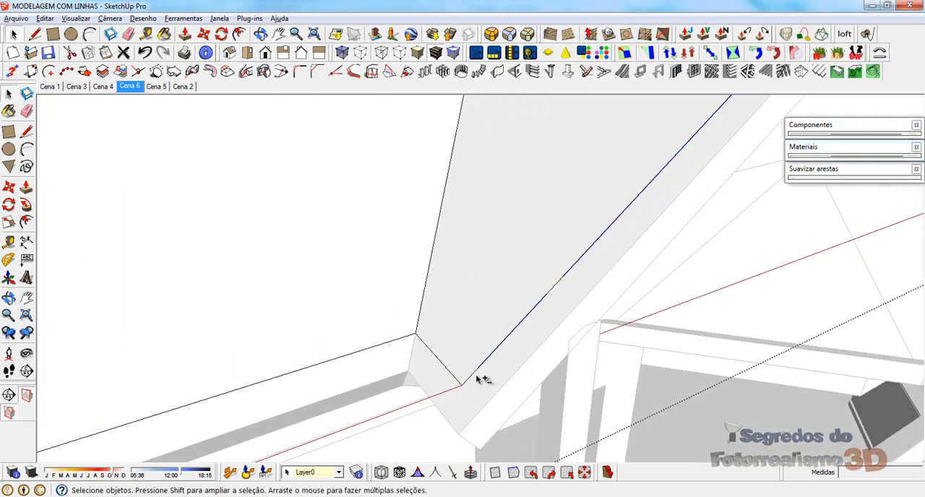
middle_click_drag(382, 365, 530, 319)
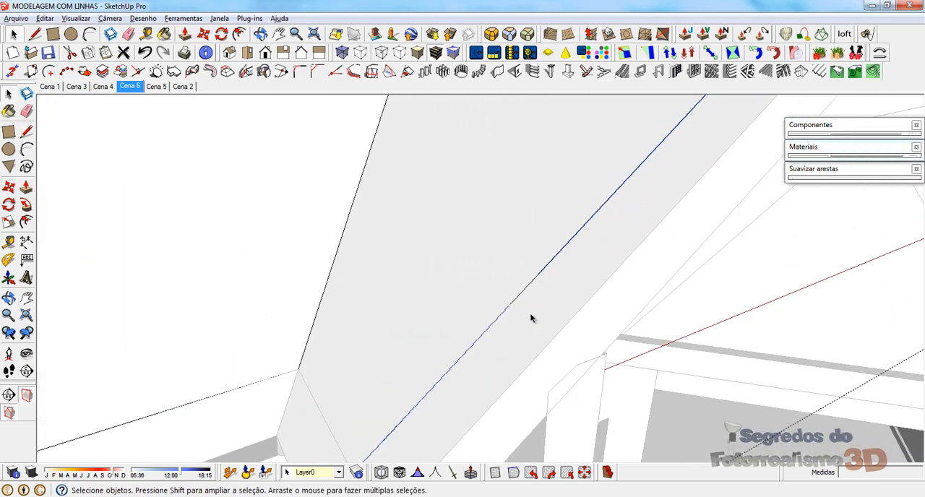
left_click(524, 286, "shift")
left_click(511, 284, "shift")
scroll(310, 396, "down", 5)
middle_click_drag(318, 379, 305, 454)
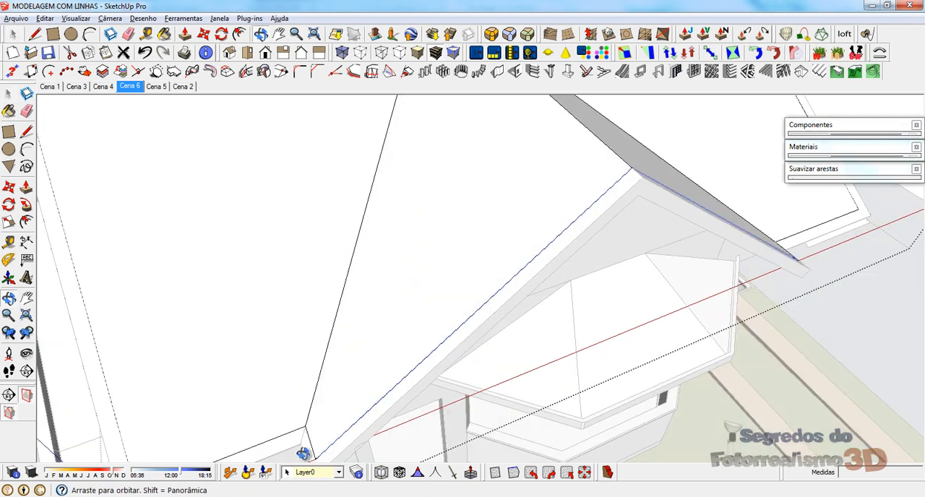
scroll(606, 167, "up", 2)
scroll(615, 223, "up", 4)
key("m")
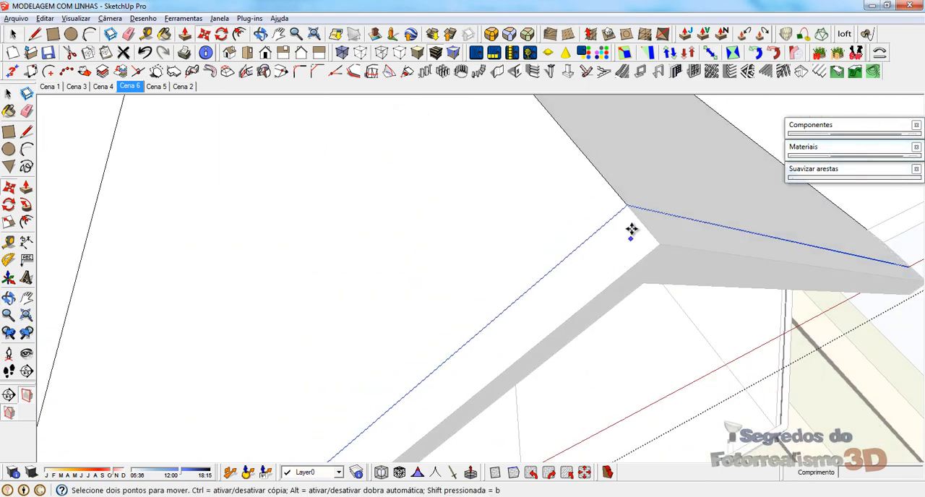
scroll(627, 204, "down", 5)
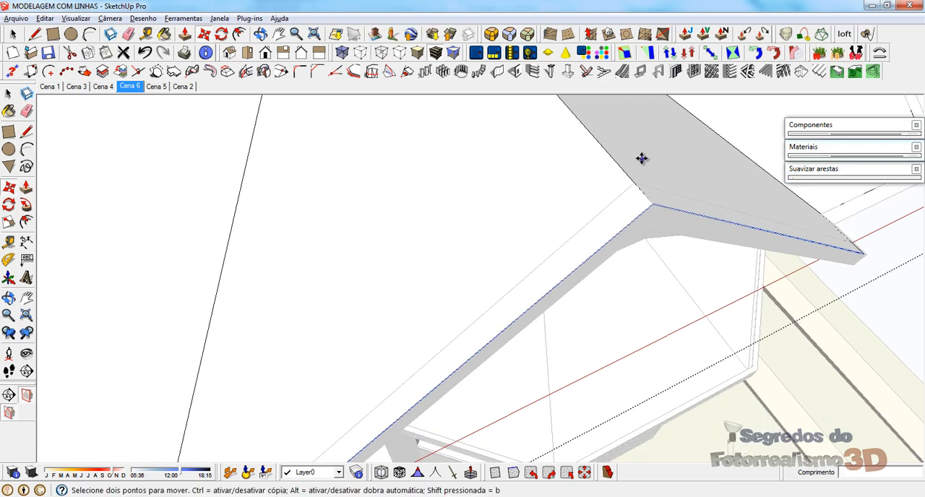
Step: Draw lines closing the border strip at one eave of the front gable, from the valley to the gable corner
scroll(438, 329, "up", 1)
middle_click_drag(438, 329, 450, 242)
scroll(444, 331, "up", 6)
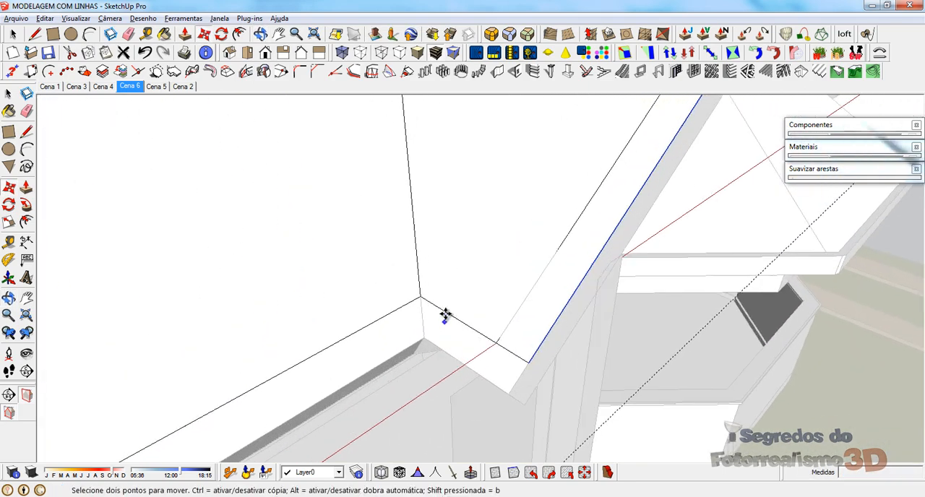
middle_click_drag(444, 316, 462, 283)
key("l")
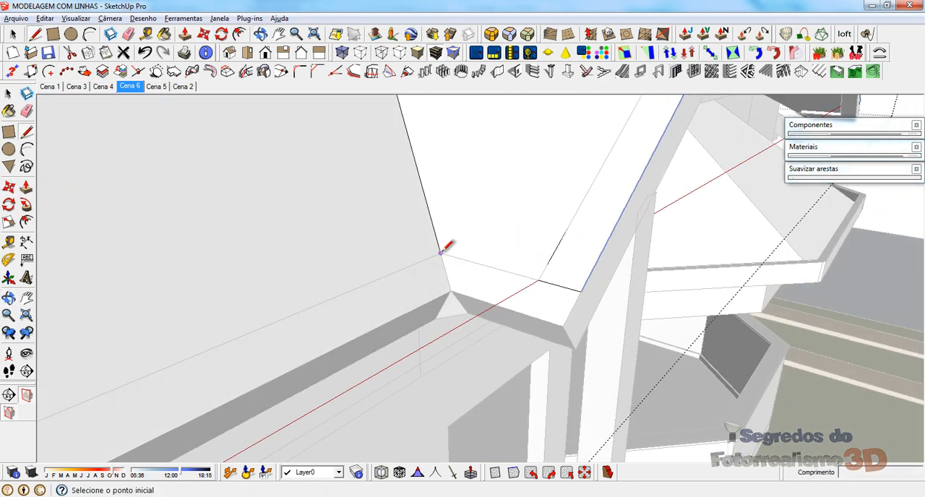
left_click(440, 253)
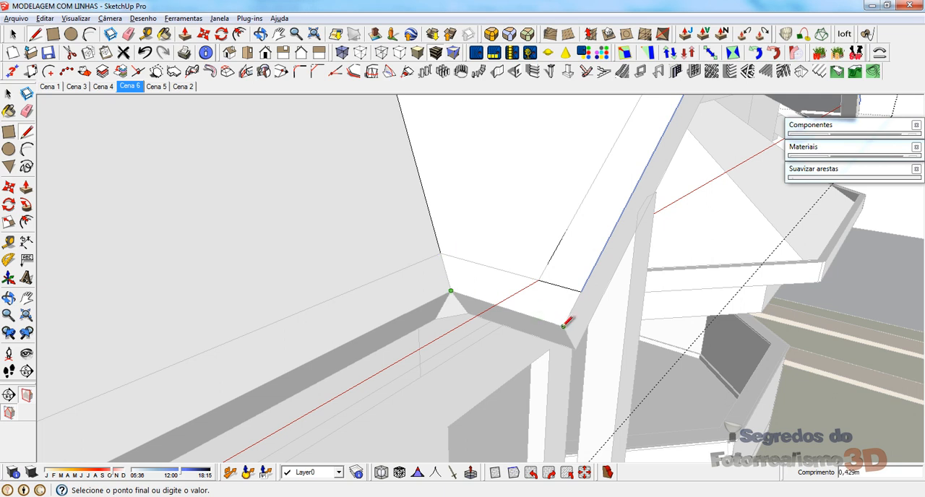
key("space")
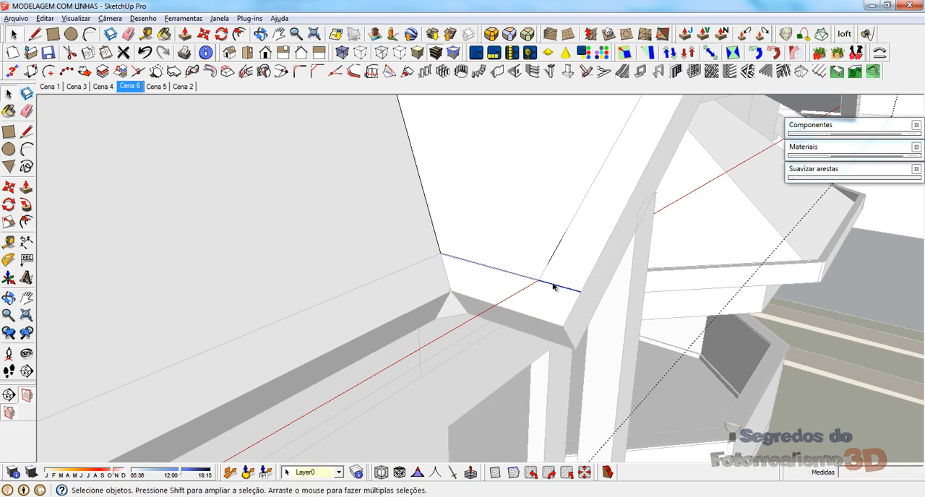
Step: Close the border strip at the front gable's opposite eave with lines and select the new strip face
middle_click_drag(478, 225, 189, 200)
left_click(488, 177)
scroll(517, 268, "up", 5)
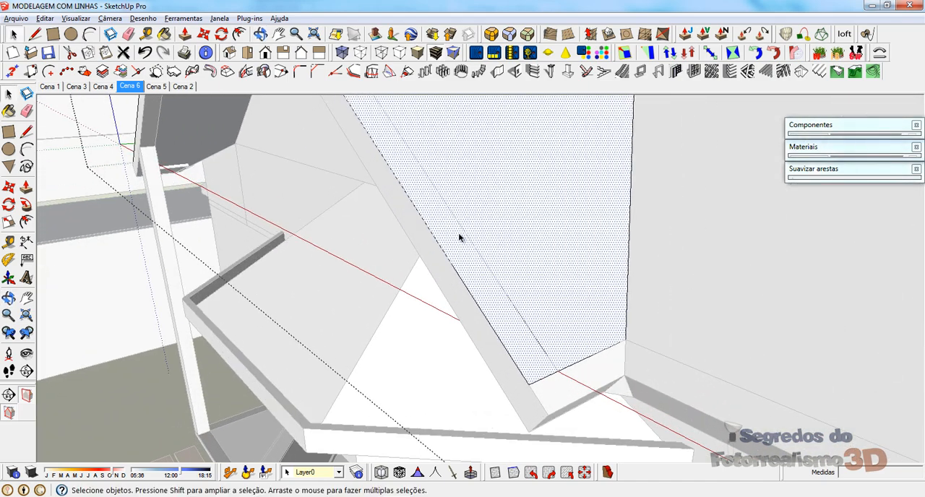
scroll(461, 235, "down", 1)
scroll(491, 340, "up", 1)
scroll(490, 339, "up", 1)
key("l")
left_click(542, 386)
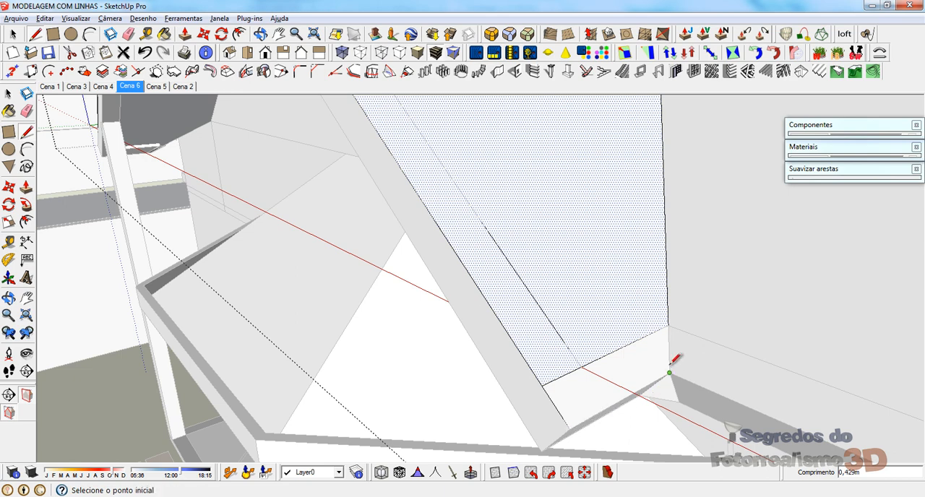
key("space")
left_click(626, 348)
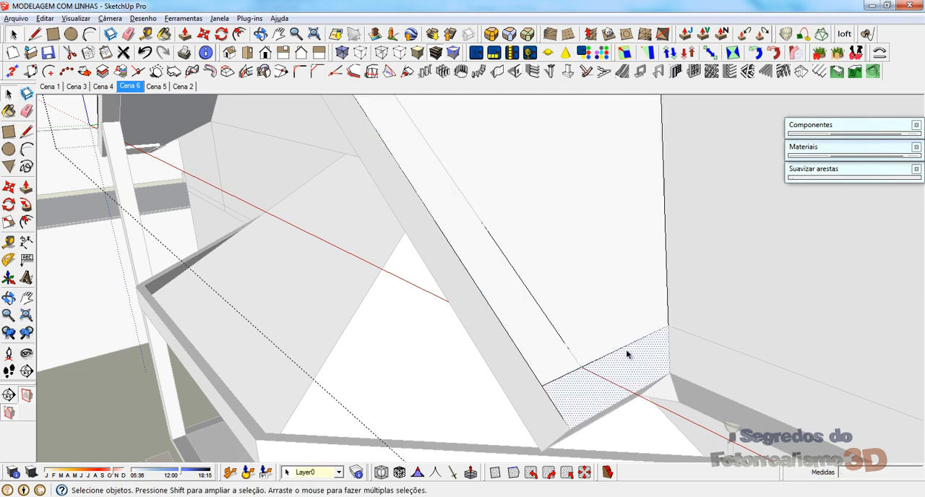
Step: Close the border strip along the main roof's short front eave with lines and delete the inner eave edge
middle_click_drag(623, 348, 620, 190)
scroll(393, 359, "up", 5)
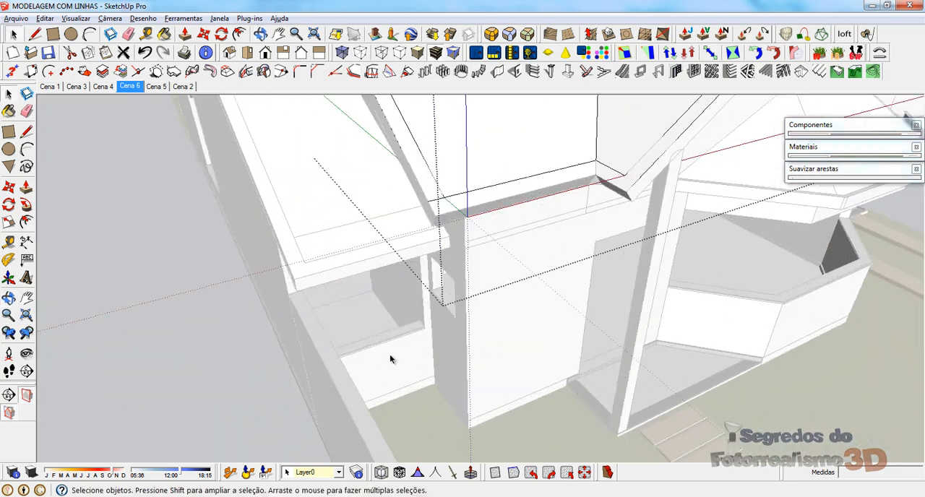
scroll(461, 162, "up", 2)
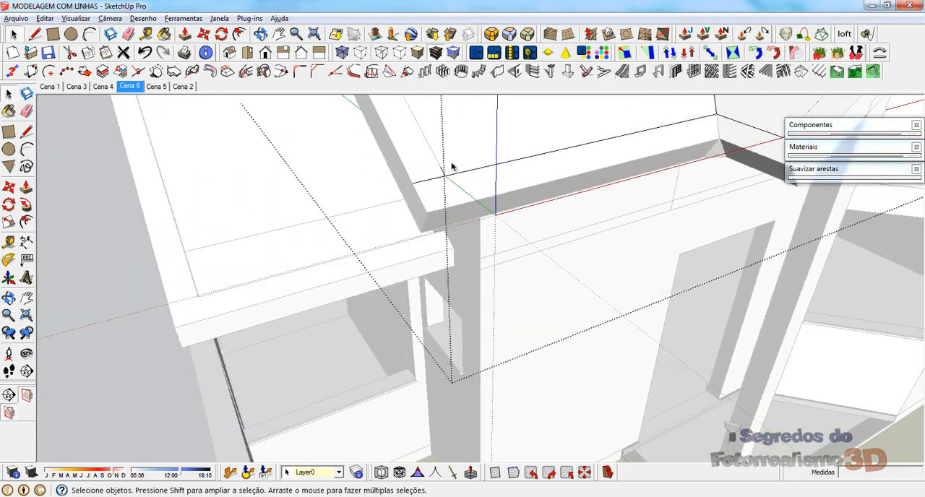
scroll(410, 206, "down", 2)
scroll(441, 187, "up", 2)
key("l")
left_click(398, 191)
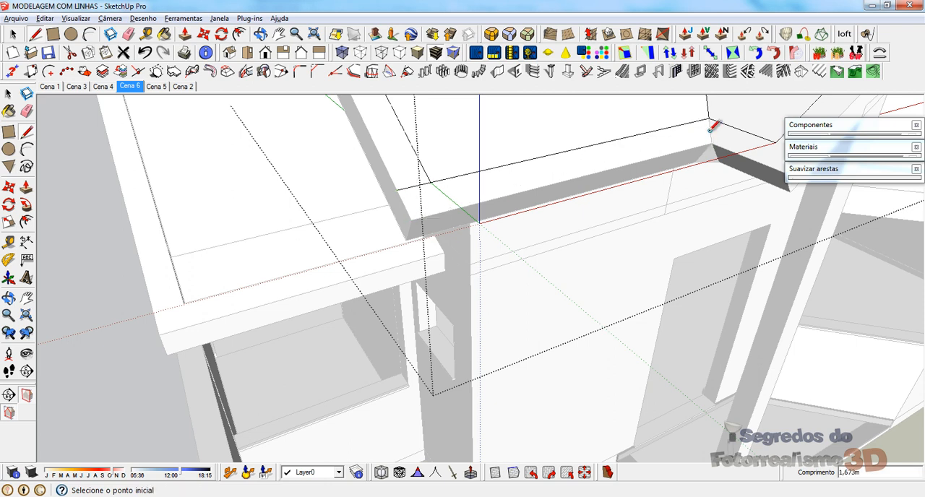
key("space")
left_click(479, 165)
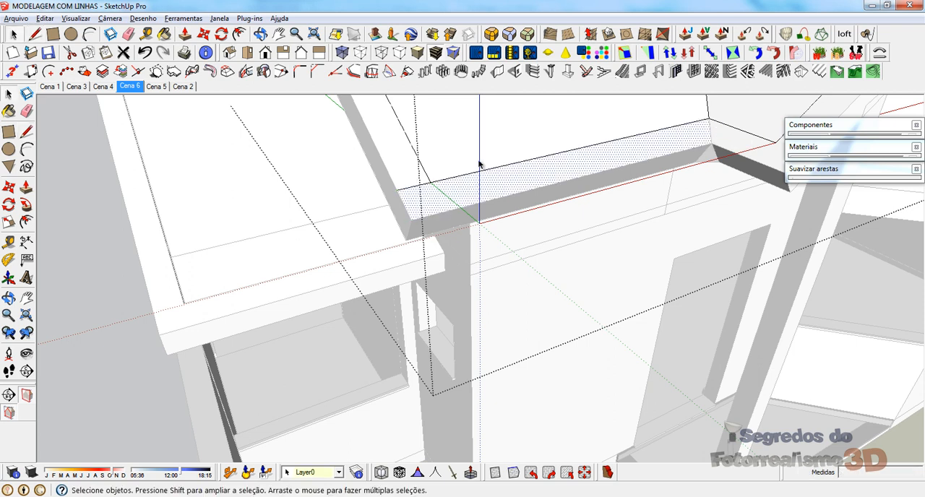
left_click(454, 178)
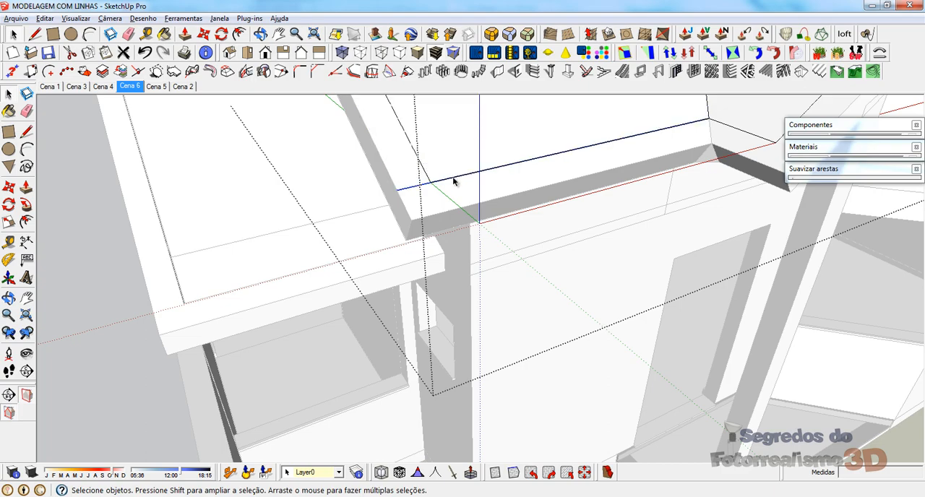
key("Delete")
Step: Select the slopes of the roof copy and add Instant Roof Pro roof details with the function Aplicar telha
left_click(454, 131)
scroll(364, 368, "down", 3)
scroll(447, 429, "down", 2)
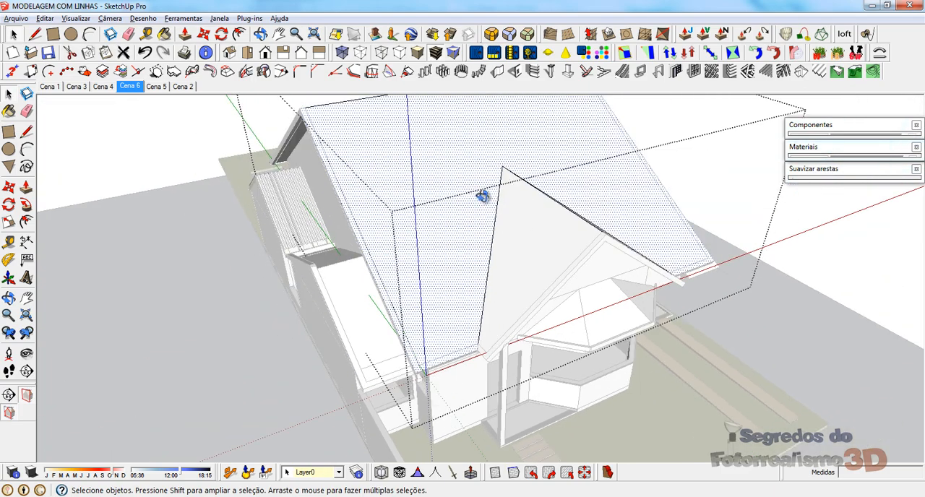
middle_click_drag(482, 196, 540, 259)
middle_click_drag(566, 232, 467, 272)
middle_click_drag(372, 248, 386, 213)
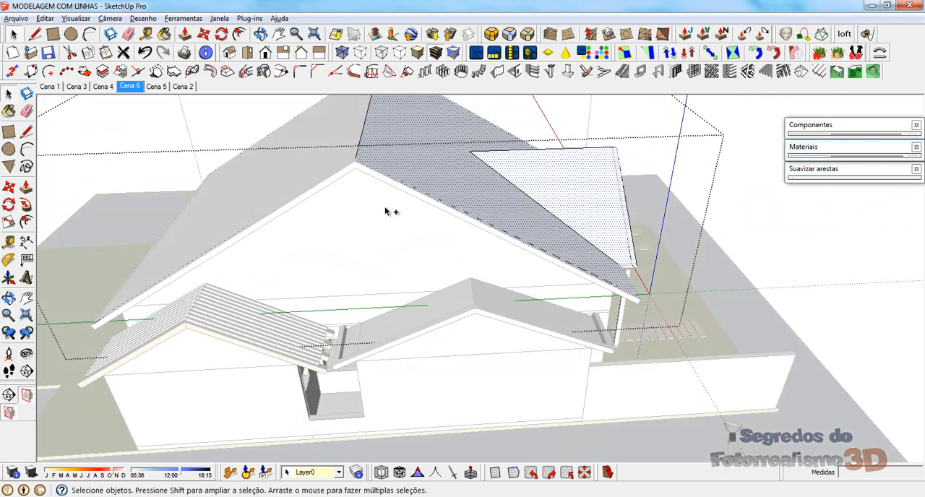
left_click(289, 200, "shift")
middle_click_drag(553, 220, 405, 195)
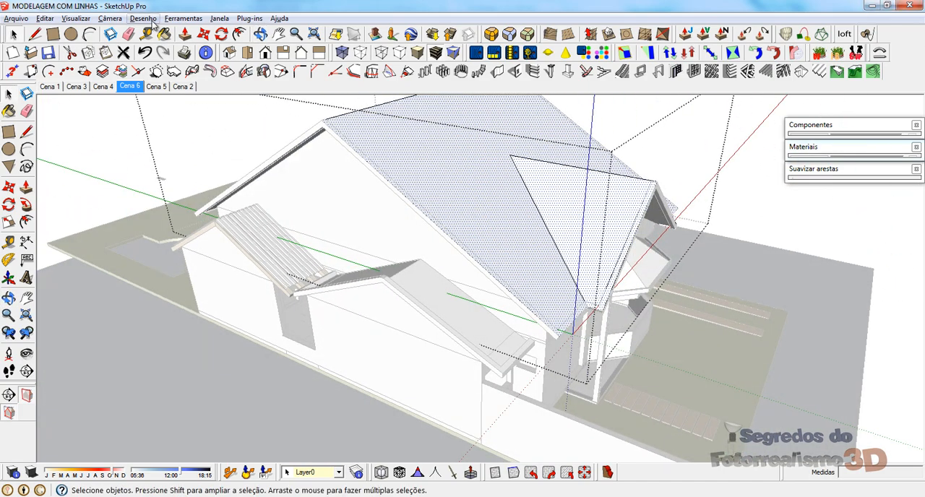
left_click(250, 19)
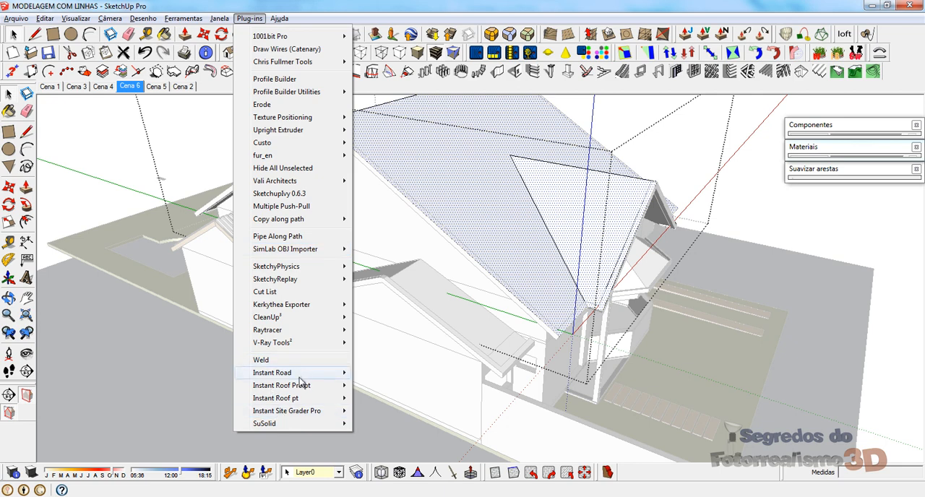
mouse_move(303, 391)
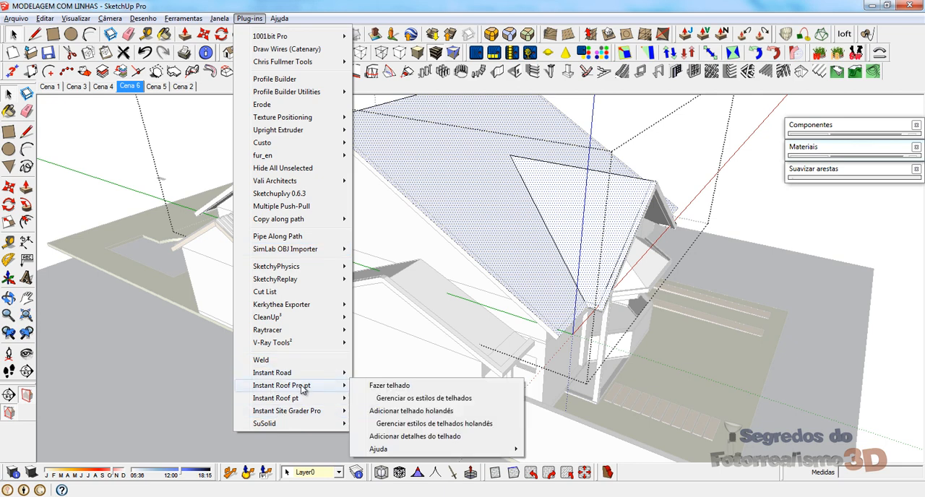
left_click(447, 437)
left_click(494, 250)
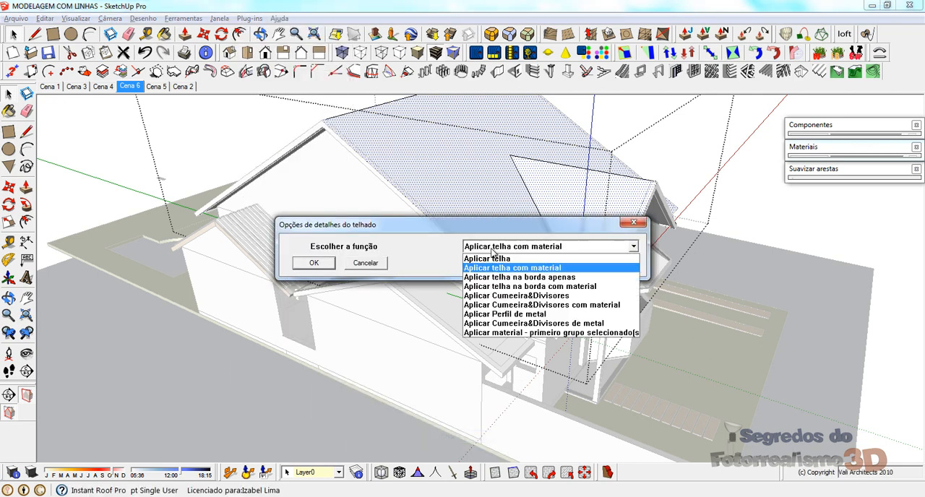
left_click(491, 257)
left_click(306, 265)
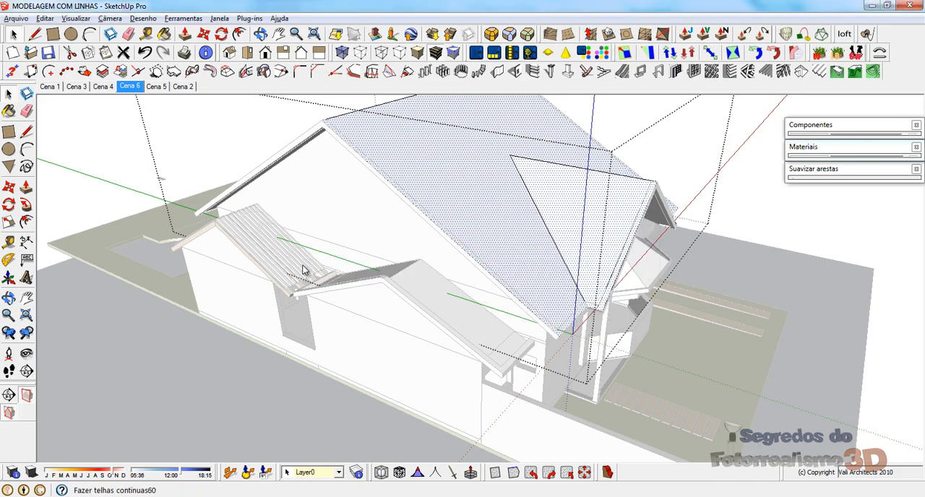
Step: Select the connected roof faces seen under the front eave and reverse their orientation
middle_click_drag(567, 230, 432, 155)
left_click(219, 155)
scroll(481, 207, "up", 10)
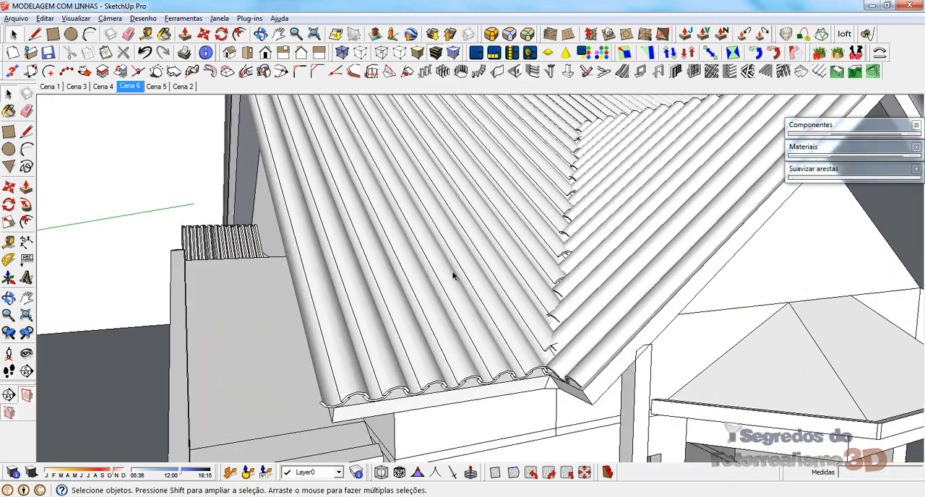
middle_click_drag(453, 270, 354, 195)
double_click(335, 231)
left_click(334, 231)
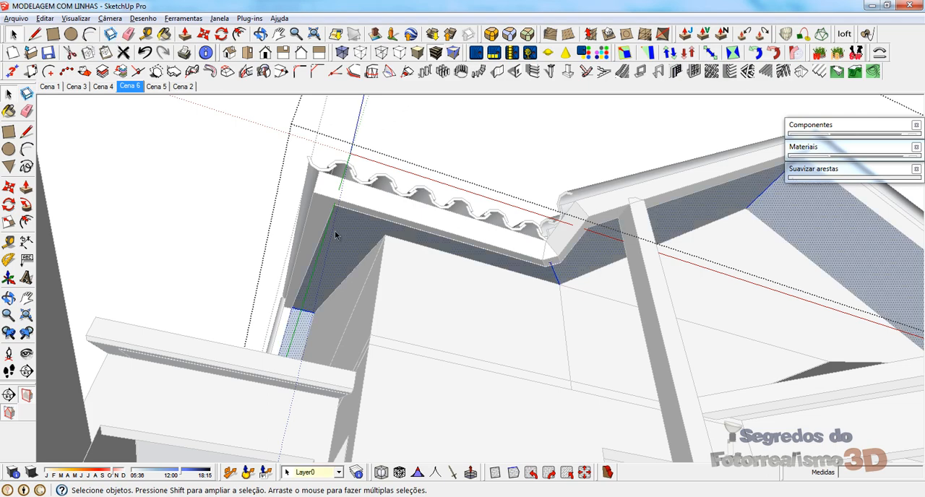
right_click(335, 231)
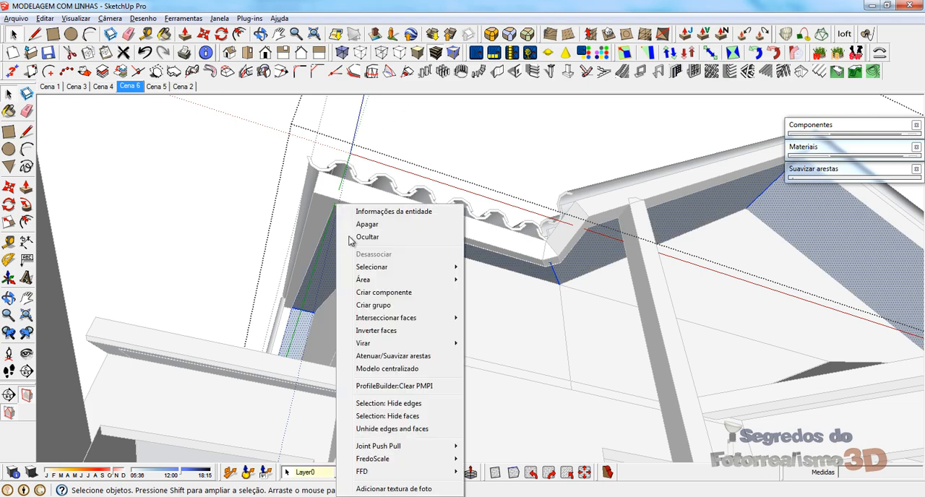
left_click(383, 331)
Step: Reverse the selected soffit faces from beneath the overhang so that their front sides point downward
middle_click_drag(468, 289, 307, 292)
key("space")
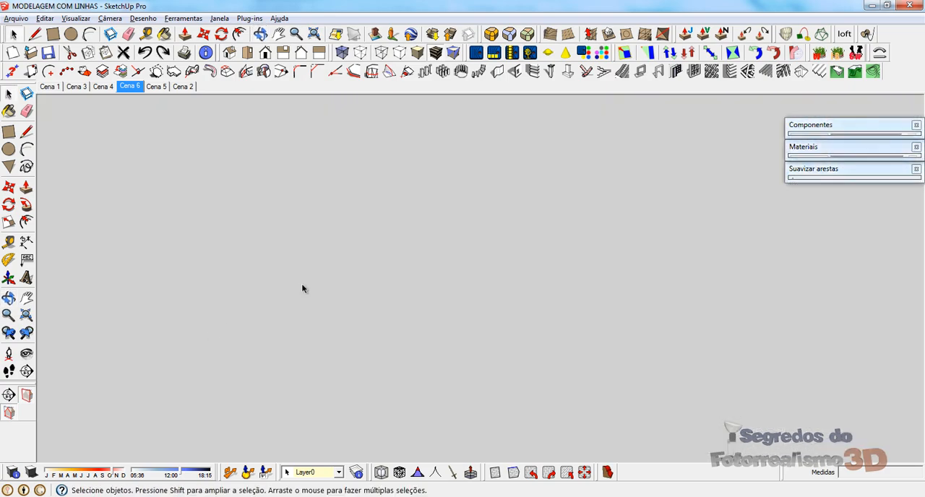
left_click(250, 56)
middle_click_drag(359, 334, 380, 199)
scroll(380, 200, "up", 3)
scroll(380, 203, "up", 2)
middle_click_drag(488, 239, 464, 141)
middle_click_drag(397, 277, 538, 110, "shift")
scroll(394, 265, "up", 3)
left_click_drag(861, 161, 821, 172)
key("space")
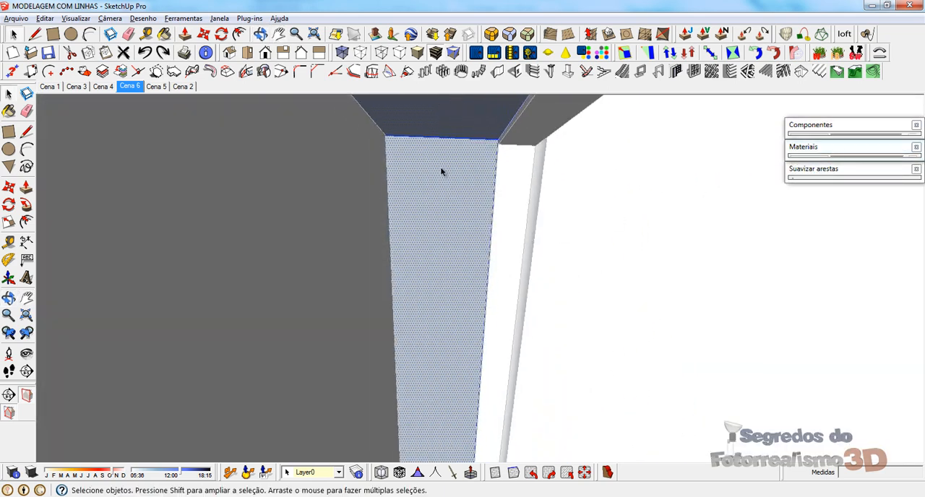
right_click(441, 167)
left_click(477, 292)
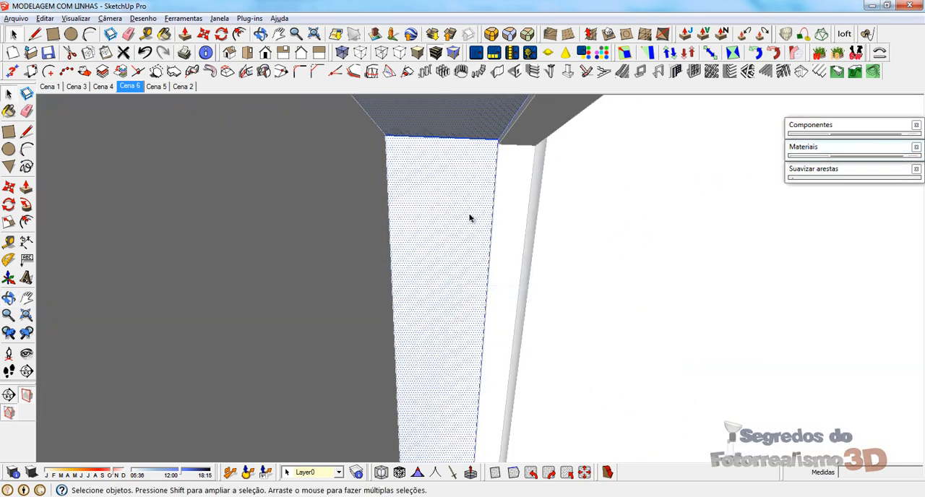
Step: Paint the selected soffit faces with Madeira_piso_claro from the Madeiras materials
left_click(805, 148)
left_click(900, 223)
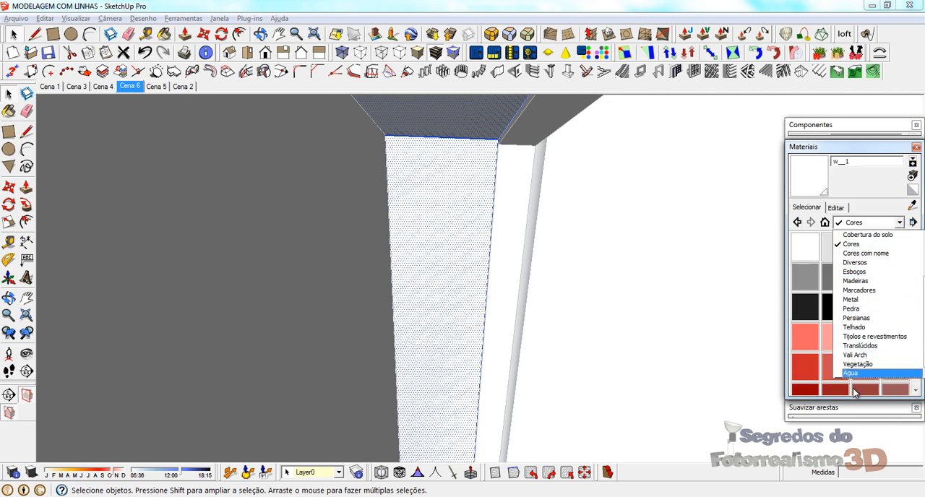
left_click(867, 281)
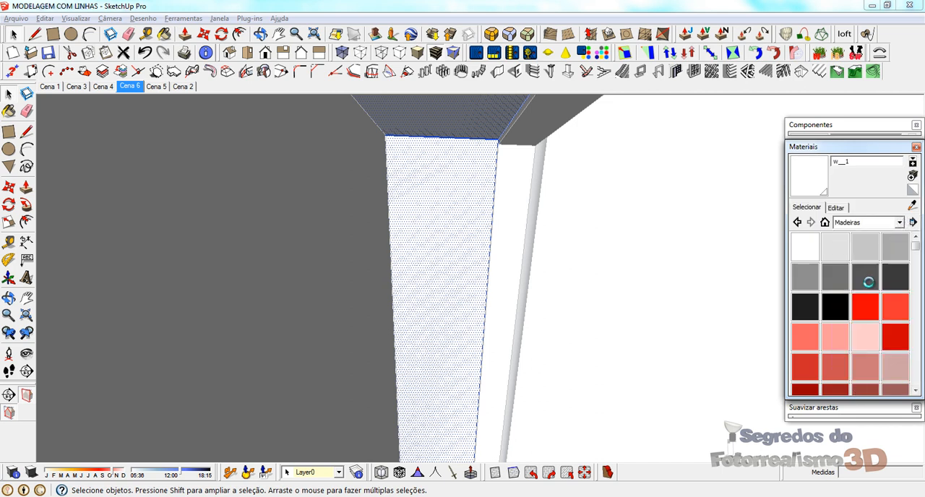
left_click(816, 297)
left_click(444, 190)
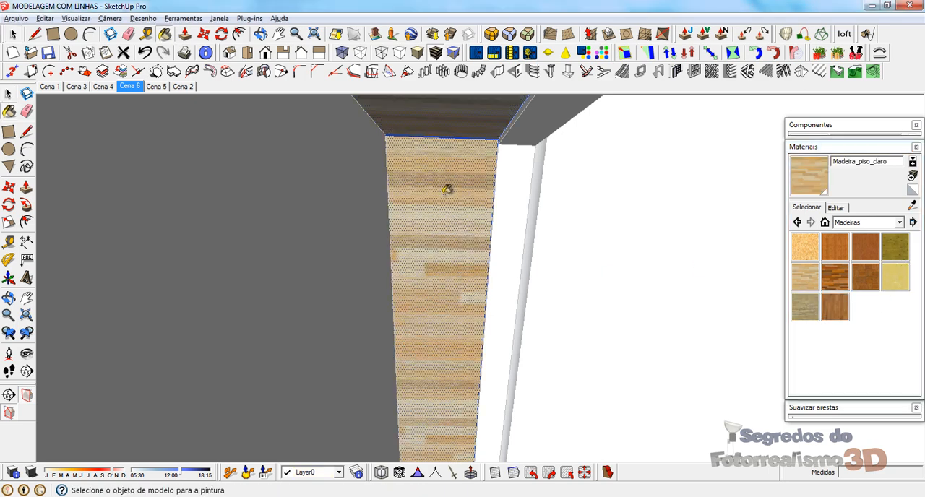
Step: Hide the main roof's tile group and delete the roof surface group beneath it
mouse_move(444, 190)
middle_mouse_down()
mouse_move(407, 232)
mouse_move(167, 338)
mouse_move(427, 198)
mouse_move(538, 122)
mouse_move(527, 108)
mouse_move(339, 182)
mouse_move(314, 141)
mouse_move(330, 162)
mouse_move(566, 275)
mouse_move(447, 267)
mouse_move(696, 304)
mouse_move(618, 343)
mouse_move(574, 231)
mouse_move(467, 291)
mouse_move(176, 305)
middle_mouse_up()
key("space")
scroll(573, 231, "up", 4)
scroll(297, 271, "up", 4)
middle_click_drag(403, 232, 406, 252)
right_click(402, 229)
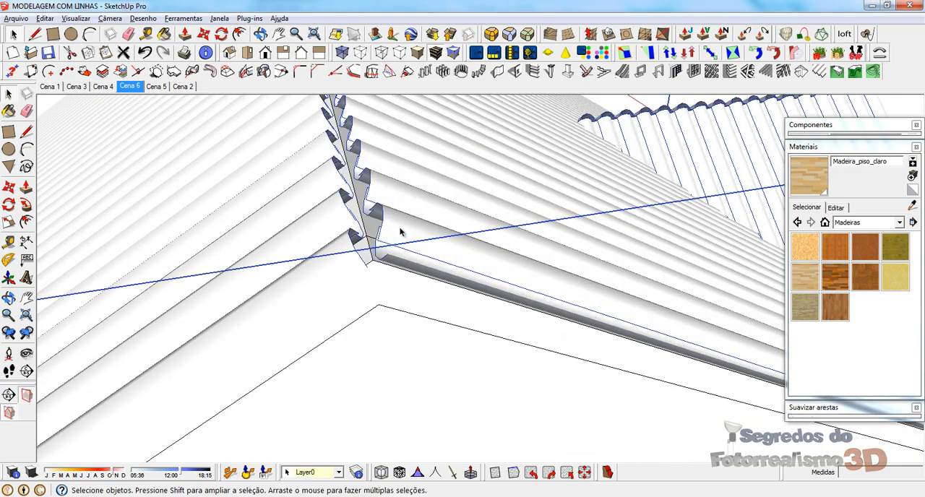
left_click(459, 208)
middle_click_drag(455, 221, 296, 246)
left_click(614, 170)
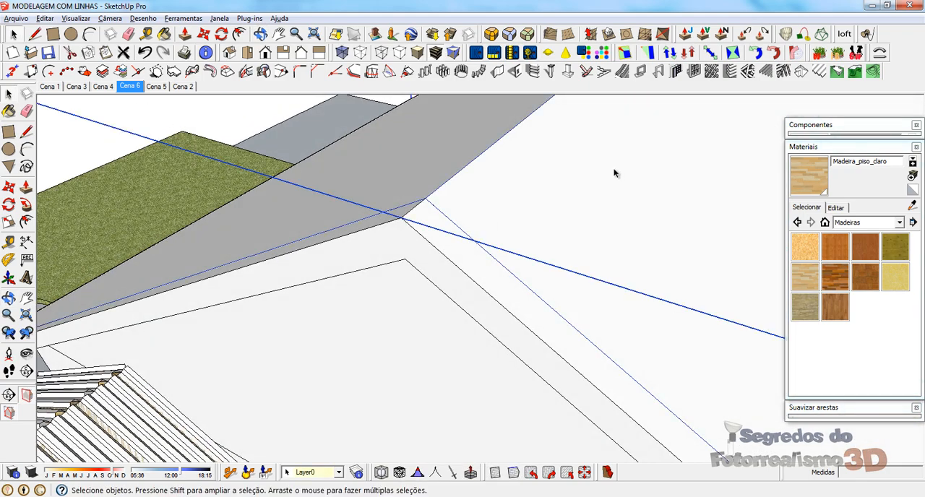
key("Delete")
Step: Try deleting the remaining roof surface group as well and unhide all hidden geometry
middle_click_drag(454, 242, 407, 261)
middle_click_drag(329, 313, 638, 191)
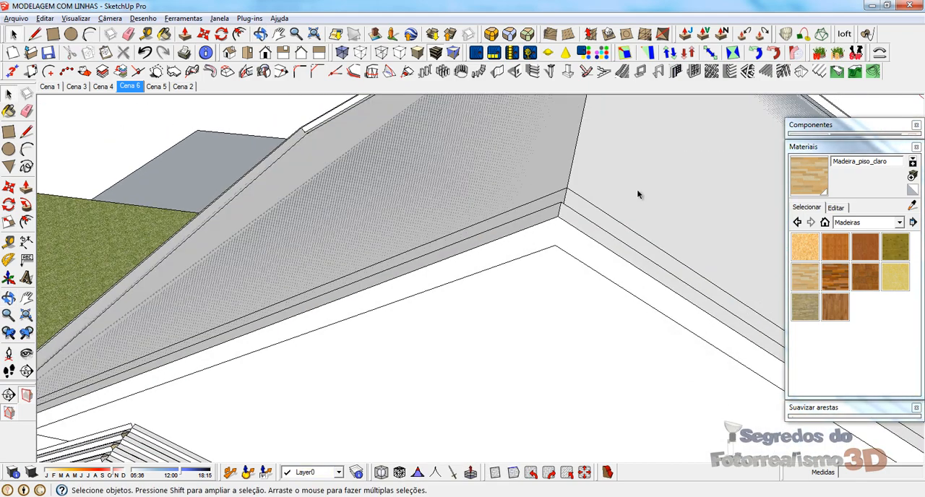
key("Delete")
middle_click_drag(419, 278, 477, 307)
left_click(52, 20)
mouse_move(76, 190)
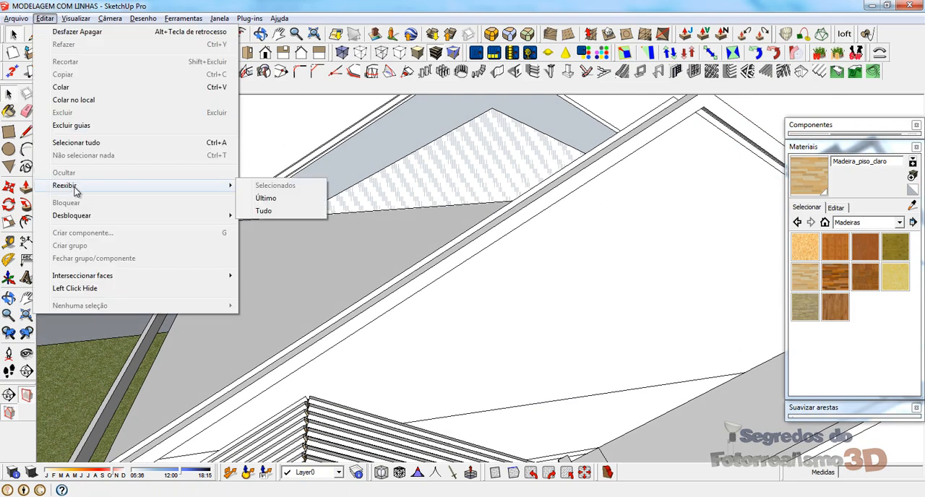
left_click(274, 211)
Step: Inspect the gable overhang and front roof, and undo the unhiding and the last roof surface deletion
middle_click_drag(392, 233, 391, 181)
middle_click_drag(248, 291, 304, 217)
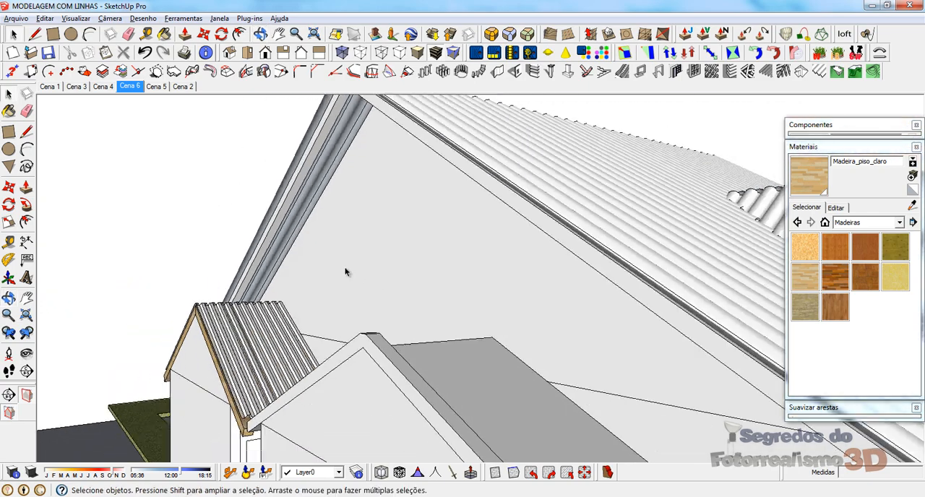
scroll(333, 253, "down", 5)
middle_click_drag(320, 245, 362, 261)
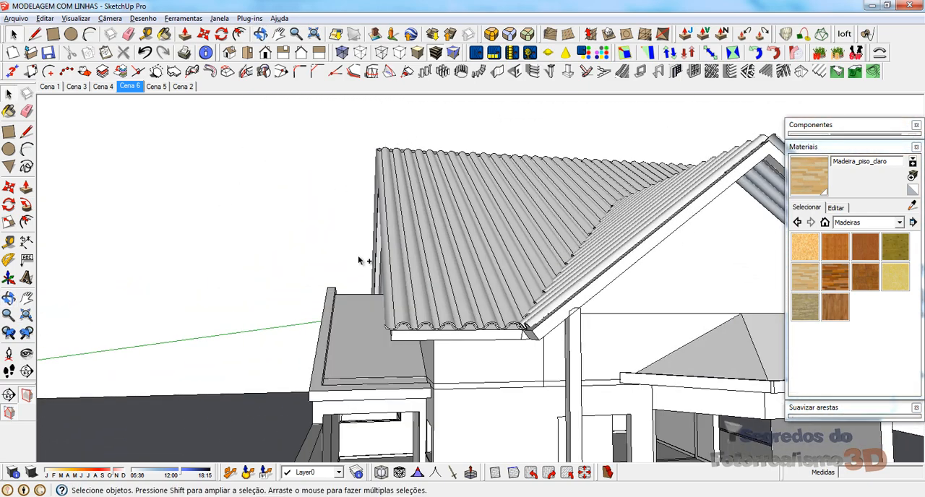
key("ctrl+z")
key("ctrl+z")
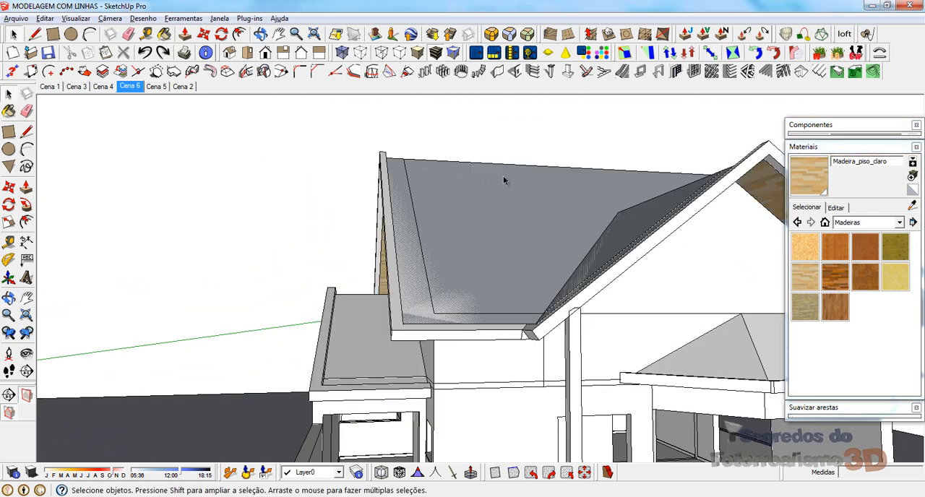
Step: Select the remaining roof surface group and unhide all hidden geometry to bring back the tiles
scroll(504, 176, "up", 3)
left_click(430, 222)
scroll(426, 216, "down", 2)
middle_click_drag(419, 242, 480, 289)
left_click(48, 18)
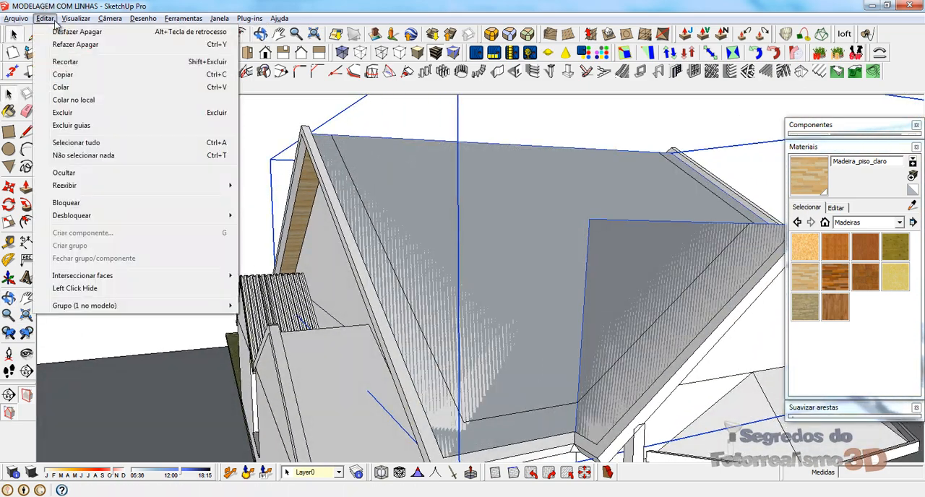
mouse_move(224, 186)
left_click(261, 211)
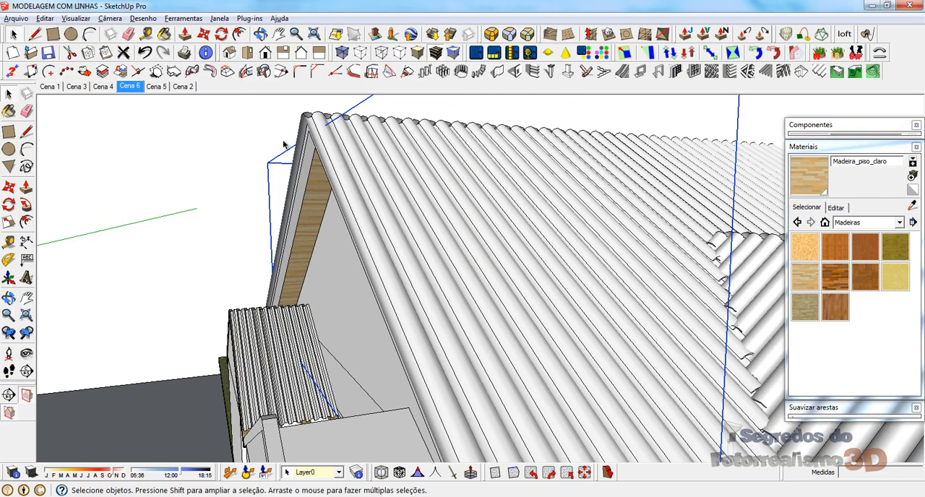
Step: Try removing the wood-painted soffit group from the side gable and undo it
scroll(409, 177, "up", 4)
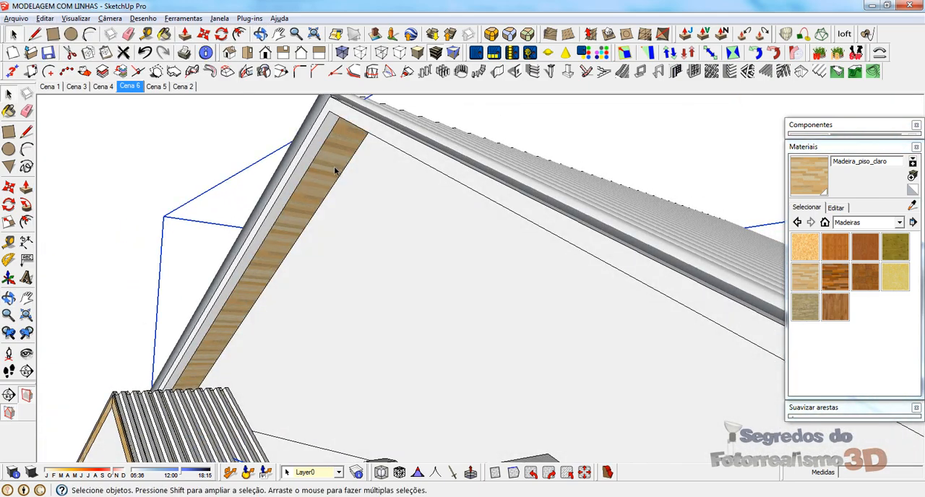
right_click(336, 171)
left_click(367, 195)
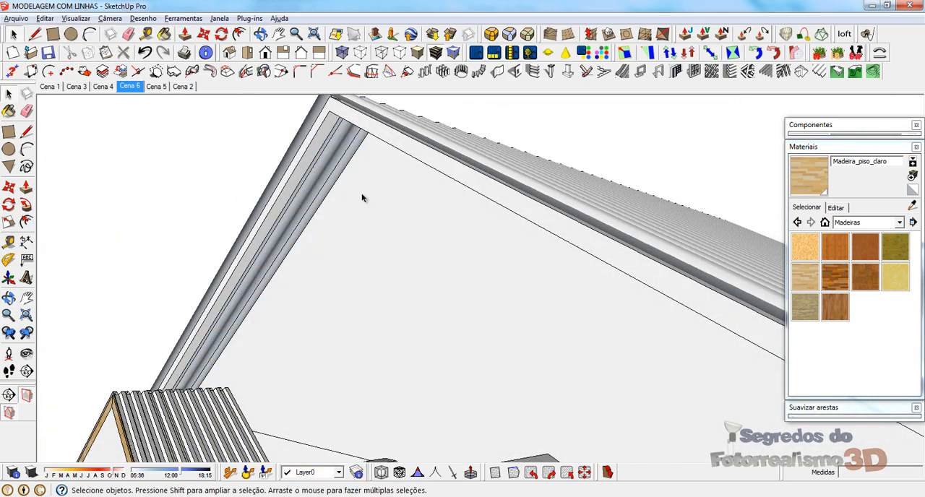
key("ctrl+z")
Step: Explode the wood-painted soffit group, regroup the selected geometry and explode that group again
right_click(335, 165)
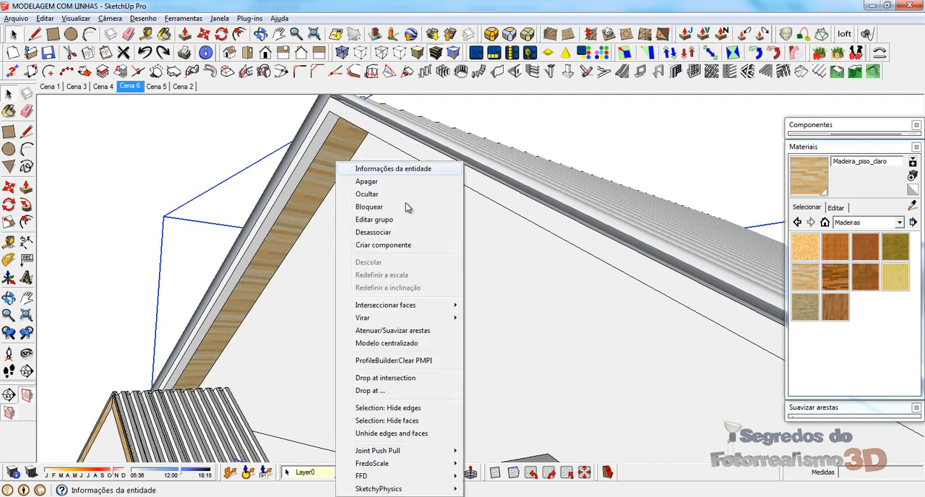
left_click(380, 235)
right_click(335, 156)
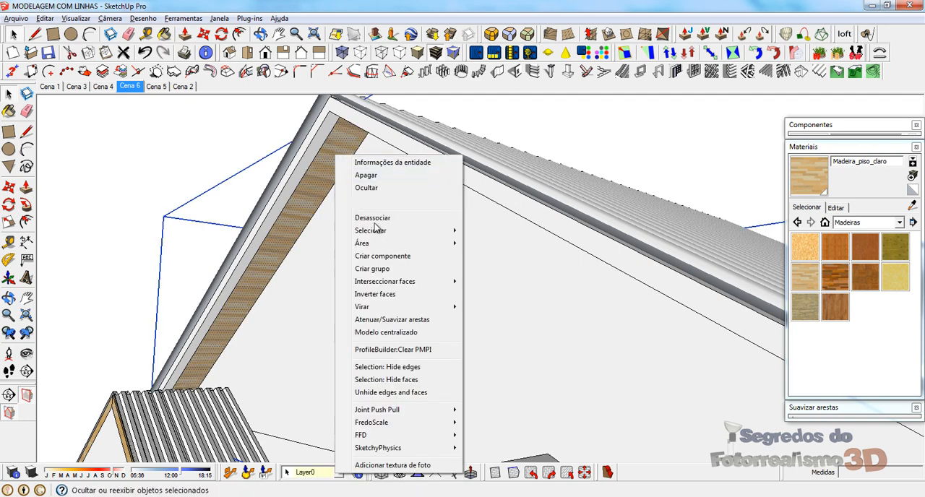
left_click(379, 269)
mouse_move(367, 195)
middle_mouse_down()
mouse_move(370, 162)
mouse_move(368, 197)
mouse_move(362, 186)
middle_mouse_up()
right_click(335, 149)
left_click(376, 226)
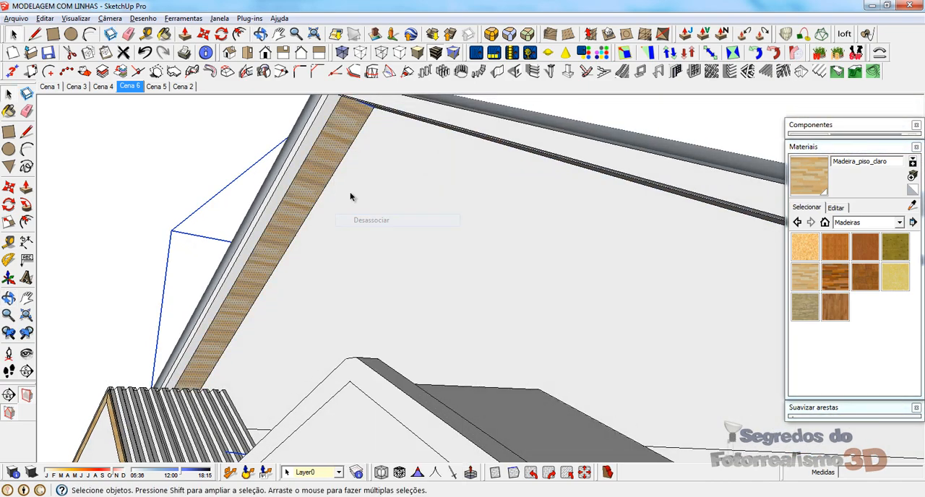
Step: Reverse the front gable's soffit face, paint its exposed side with Madeira_piso_claro, and flip the face twice more
middle_click_drag(376, 225, 257, 163)
scroll(304, 177, "down", 5)
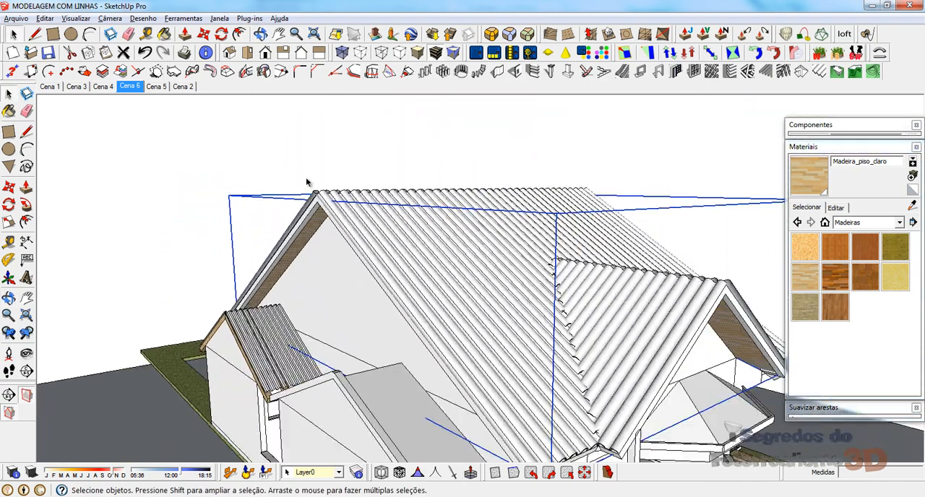
middle_click_drag(599, 339, 256, 269)
scroll(350, 325, "up", 5)
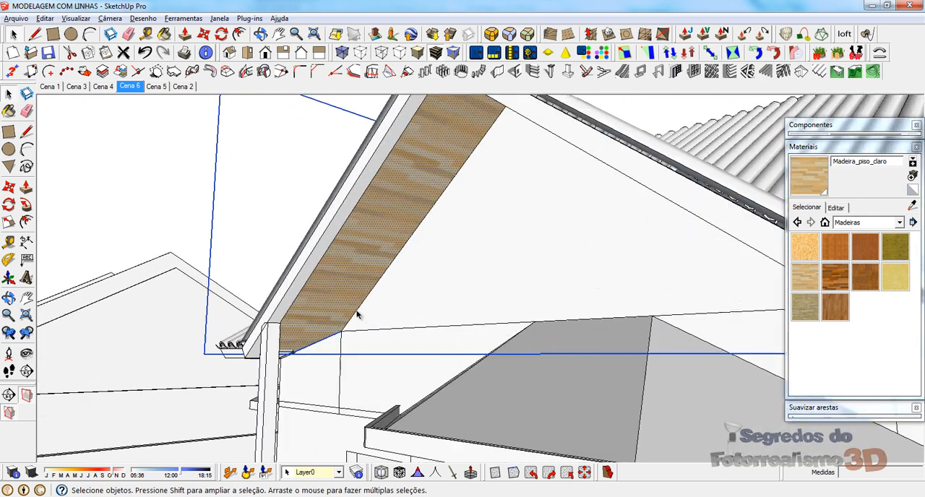
middle_click_drag(357, 315, 338, 222)
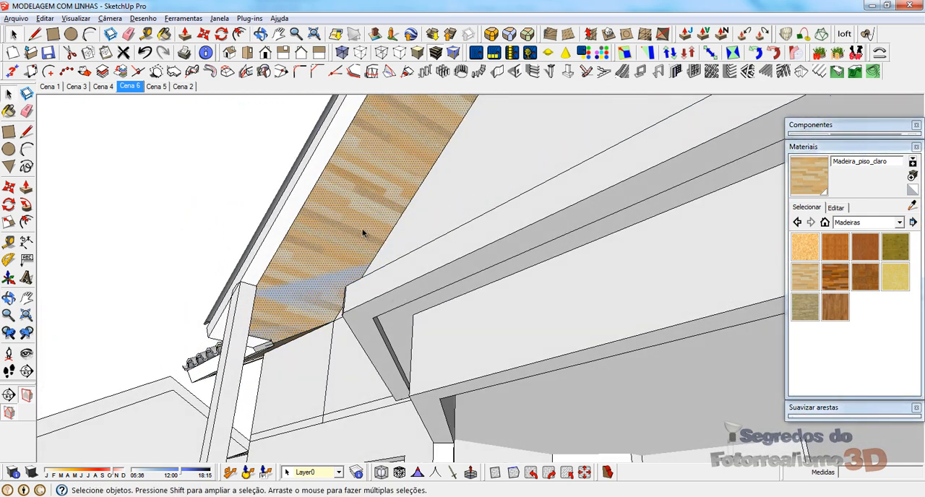
right_click(363, 232)
left_click(438, 281)
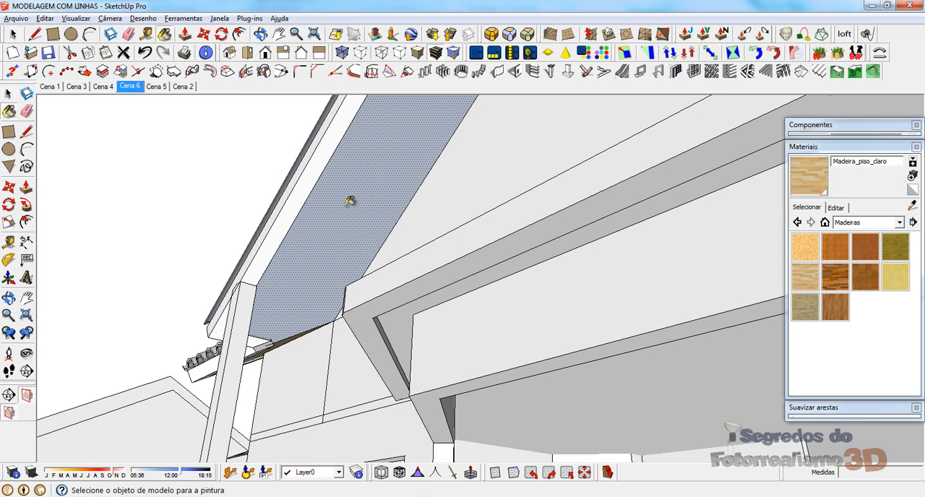
left_click(349, 201)
right_click(348, 208)
left_click(391, 287)
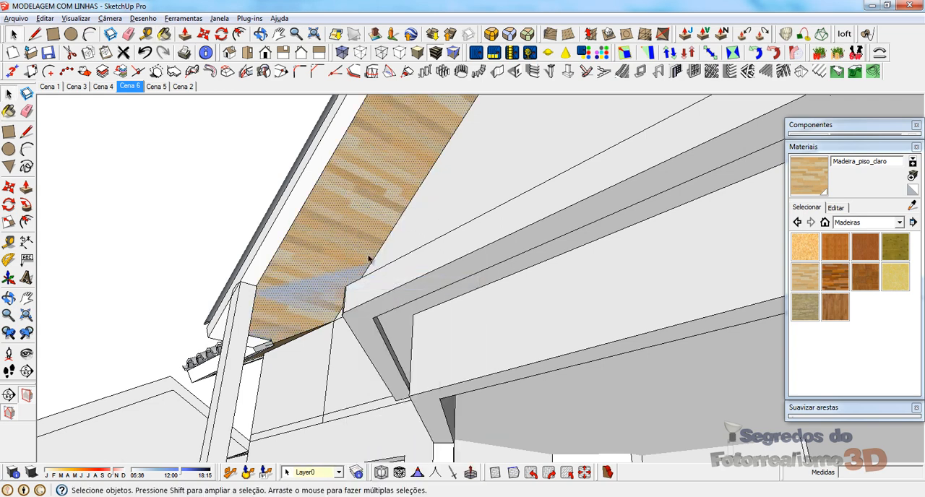
right_click(345, 236)
left_click(388, 283)
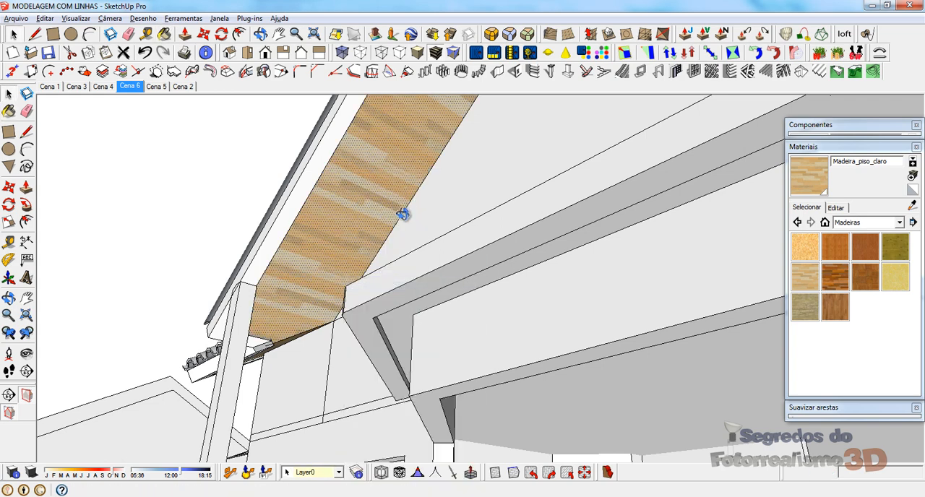
Step: Reverse the orientation of the dark wood-painted soffit face beside the front roof valley
middle_click_drag(403, 213, 797, 174)
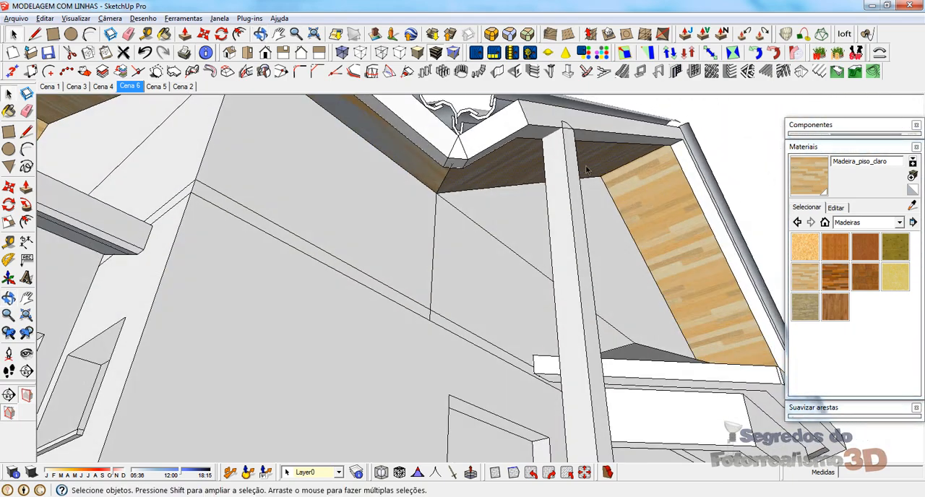
right_click(403, 153)
left_click(434, 265)
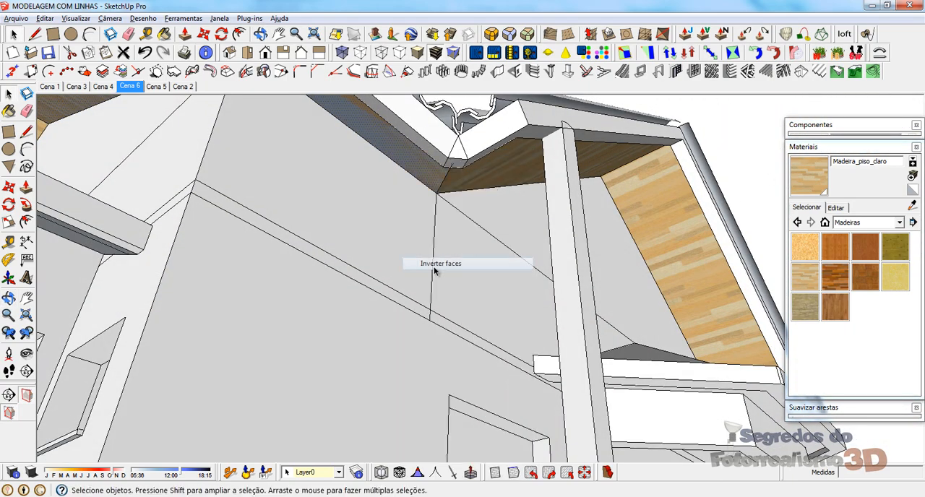
Step: Examine the front gable, the soffit at the eave corner and the tile ends above the fascia
scroll(492, 354, "down", 3)
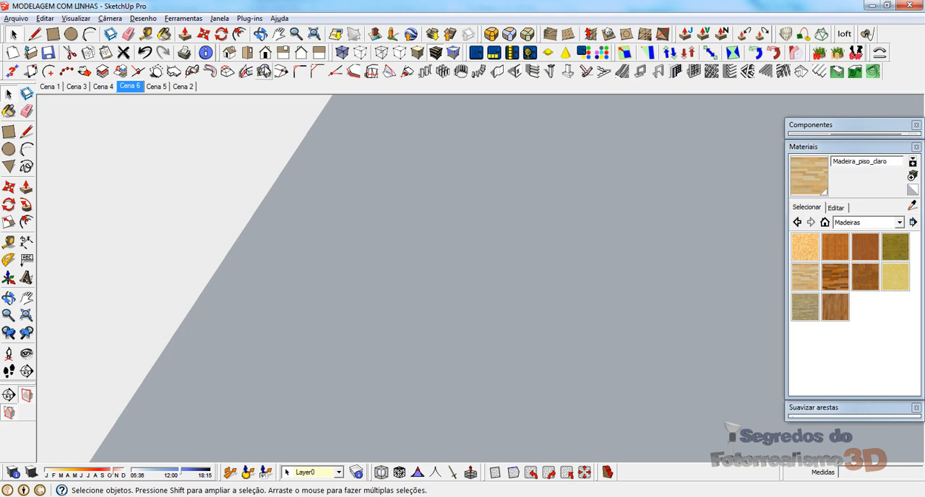
left_click(265, 53)
scroll(382, 283, "down", 2)
middle_click_drag(378, 329, 405, 278)
scroll(266, 358, "down", 2)
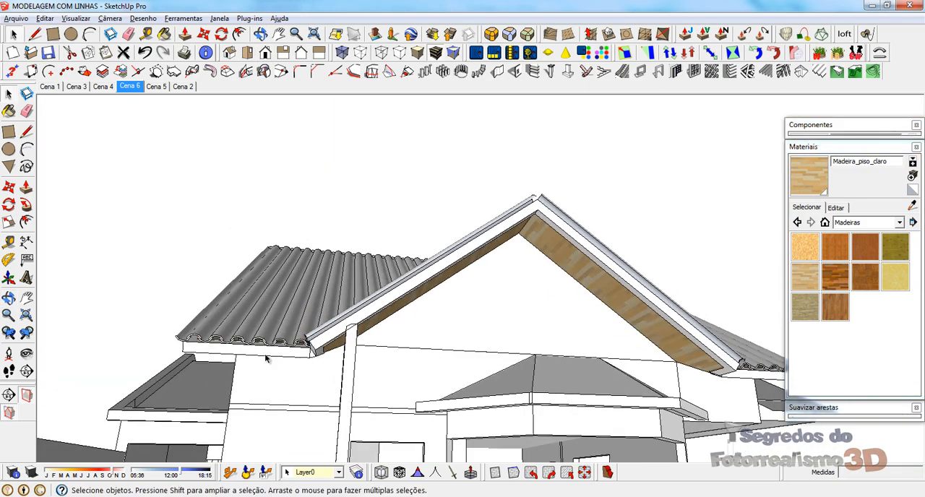
scroll(217, 361, "up", 8)
middle_click_drag(540, 240, 569, 164)
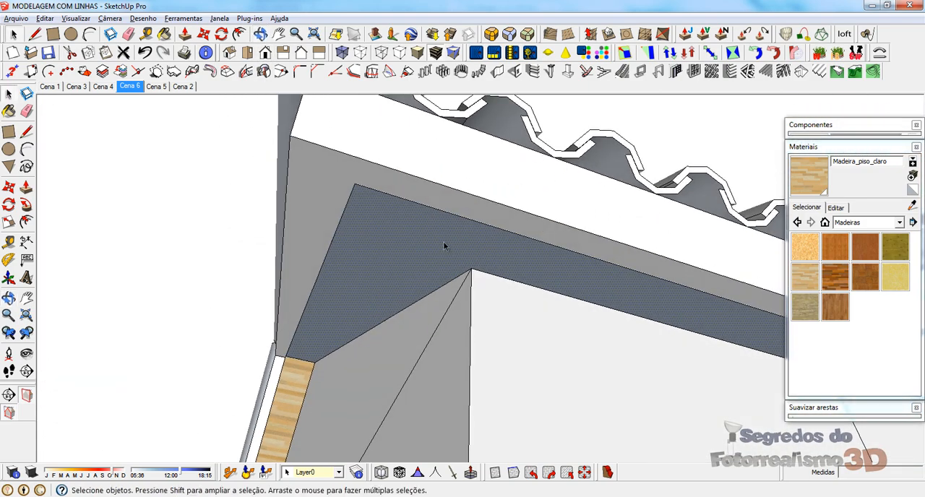
middle_click_drag(506, 206, 434, 387)
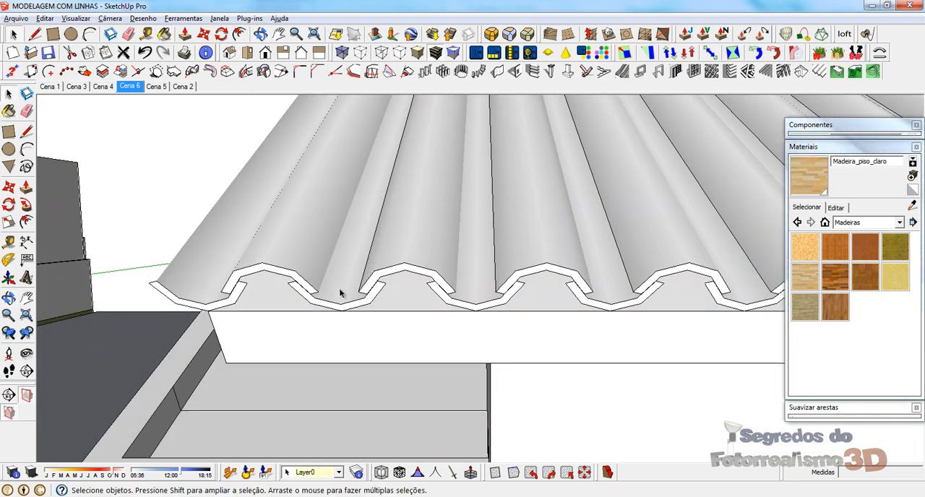
Step: Examine the front gable's tile ends, eave corner and wood-painted soffits up to the ridge
scroll(311, 297, "down", 6)
middle_click_drag(369, 301, 376, 264)
scroll(376, 267, "down", 8)
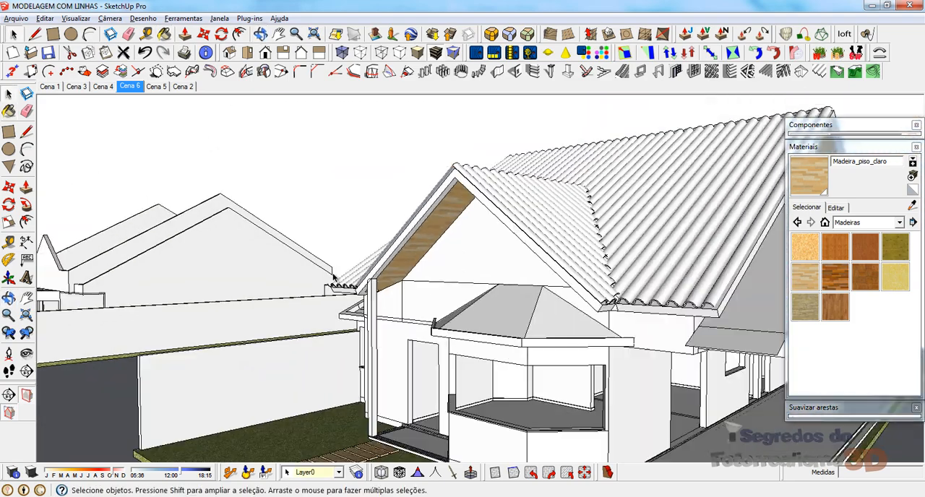
middle_click_drag(496, 245, 447, 181)
scroll(543, 190, "up", 6)
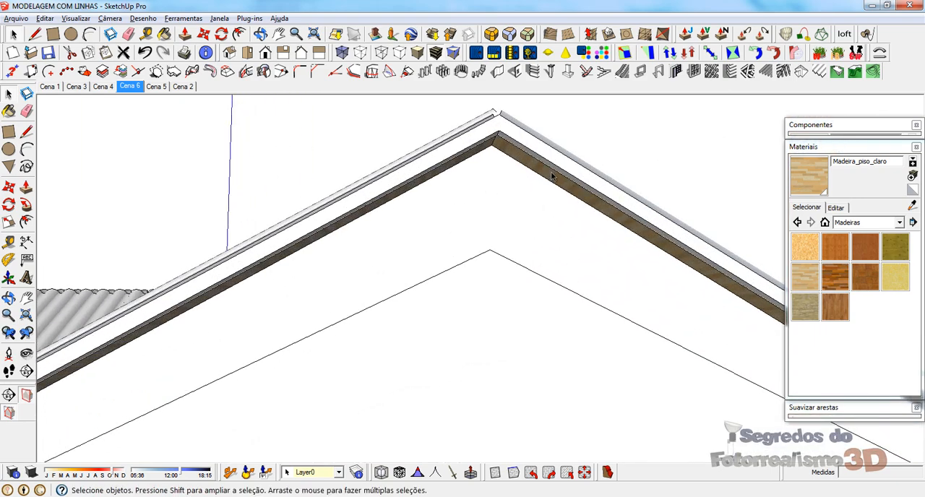
middle_click_drag(543, 190, 532, 116)
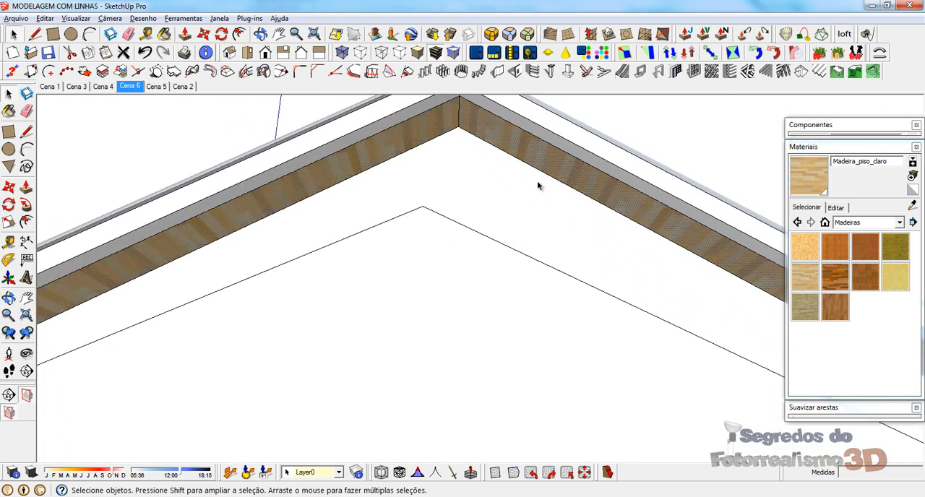
middle_click_drag(537, 185, 566, 307)
scroll(566, 307, "up", 2)
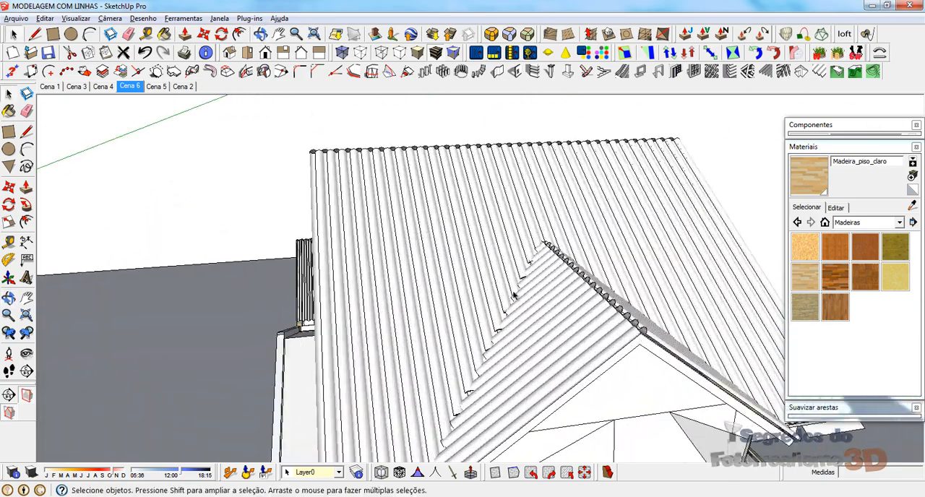
Step: Hide the tile covering on the main roof and front gable so the faces underneath are exposed
middle_click_drag(513, 294, 605, 258)
scroll(434, 176, "up", 2)
left_click(433, 177)
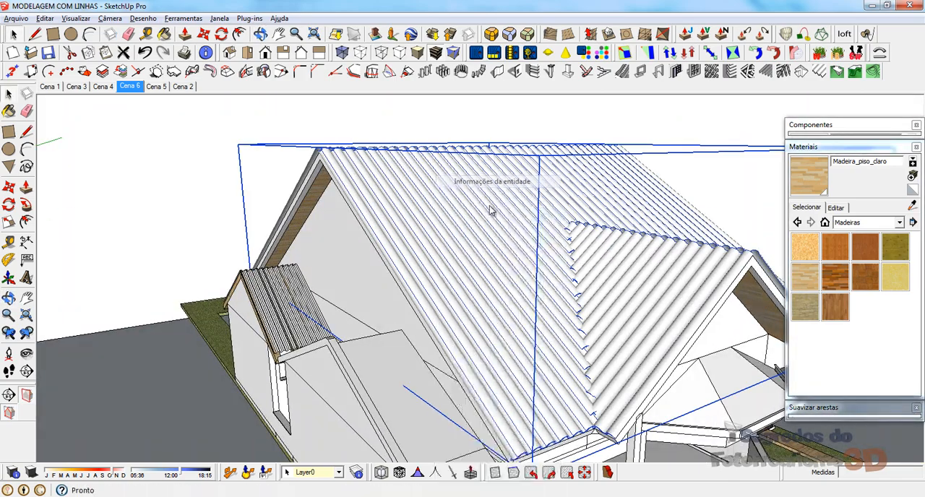
left_click(267, 134)
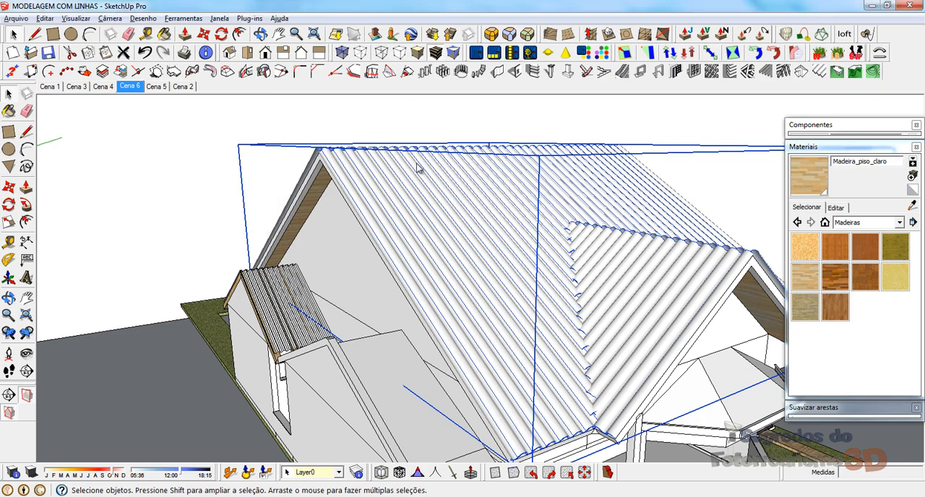
right_click(418, 168)
left_click(466, 197)
Step: Delete the wood-painted face covering the front slope of the main roof
middle_click_drag(523, 188, 389, 211)
left_click(426, 215)
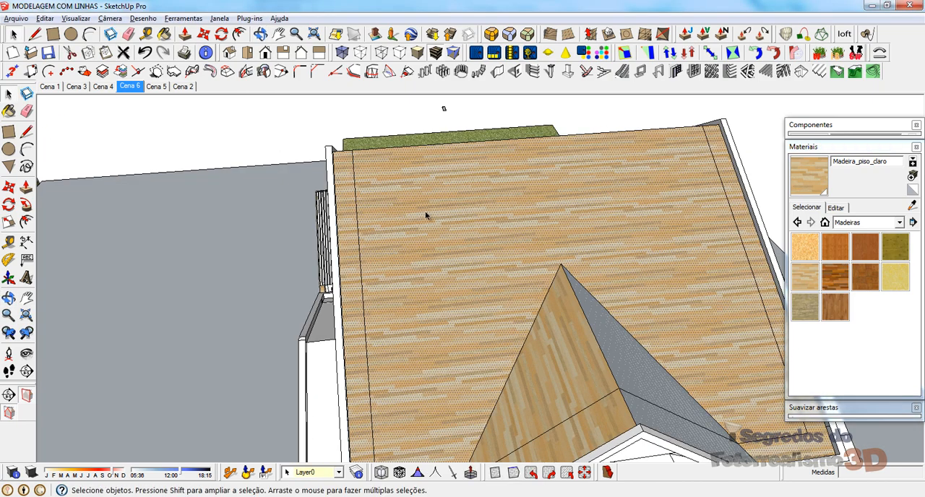
middle_click_drag(422, 284, 303, 265)
left_click(449, 335)
scroll(438, 332, "down", 4)
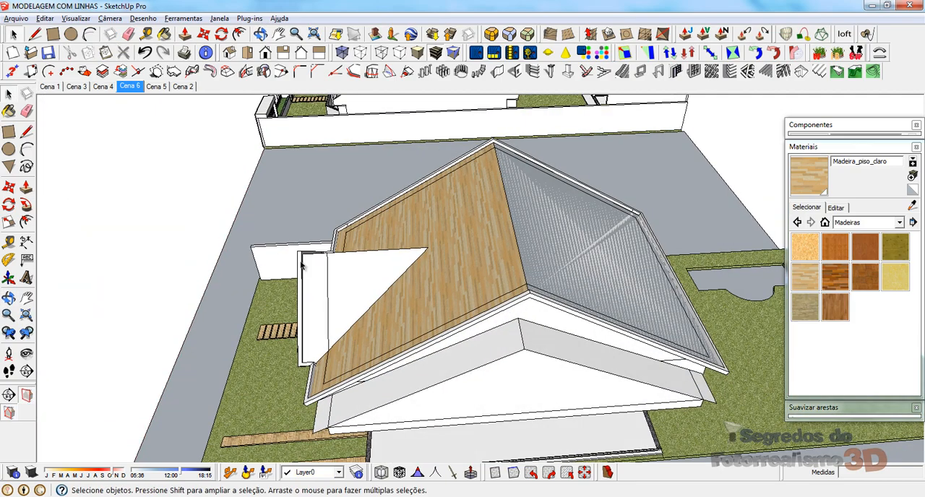
scroll(303, 265, "up", 3)
left_click(336, 296)
middle_click_drag(368, 294, 643, 189)
left_click(664, 189)
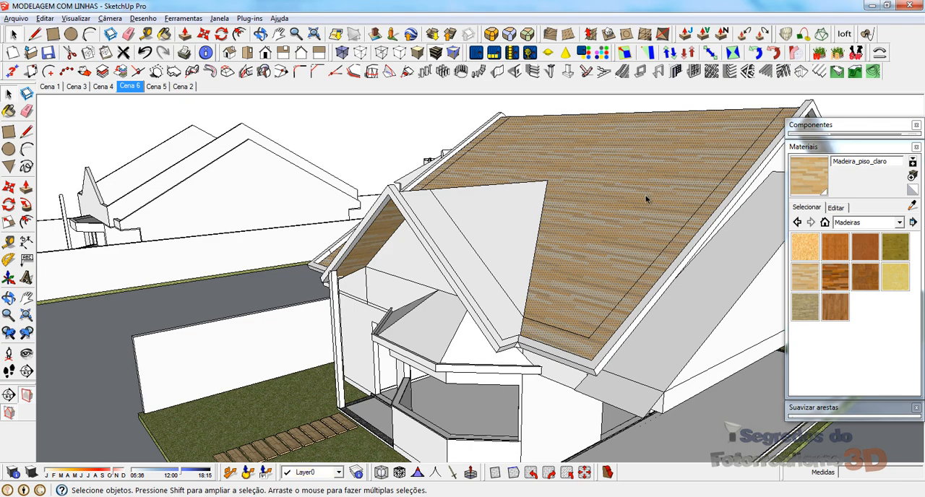
key("Delete")
Step: Delete the remaining soffit faces over the front gable and the rear slope of the main roof
middle_click_drag(615, 249, 760, 288)
left_click(515, 243)
key("Delete")
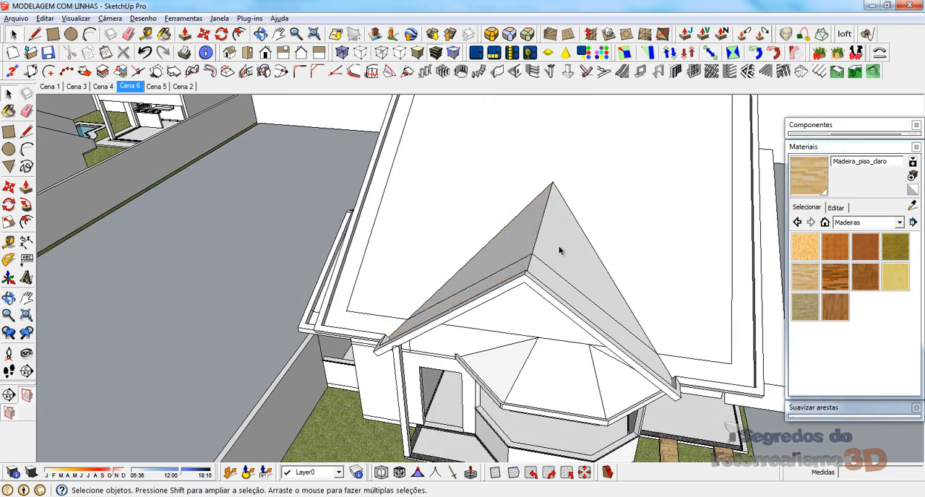
middle_click_drag(639, 254, 94, 242)
left_click(355, 253)
key("Delete")
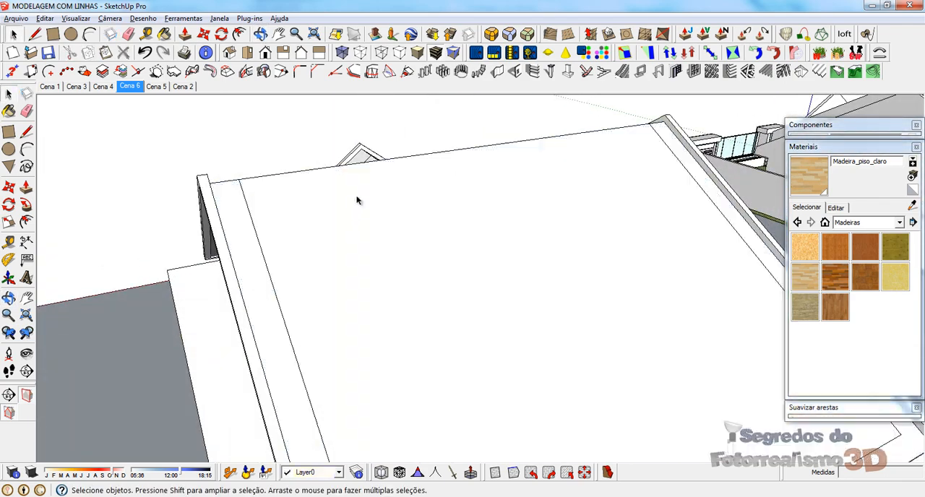
Step: Open the main roof group and offset the rear slope's outline inward to the line of the walls
middle_click_drag(357, 201, 347, 331)
left_click(281, 273)
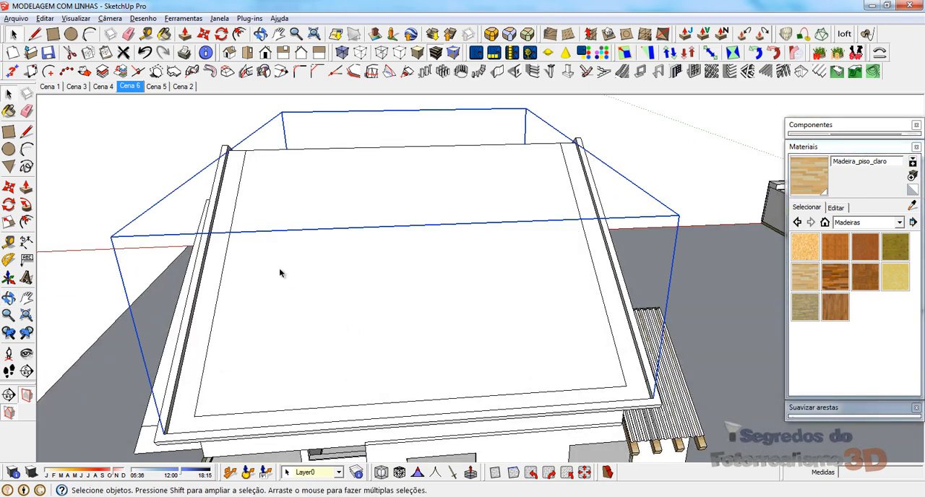
double_click(281, 273)
left_click(210, 273)
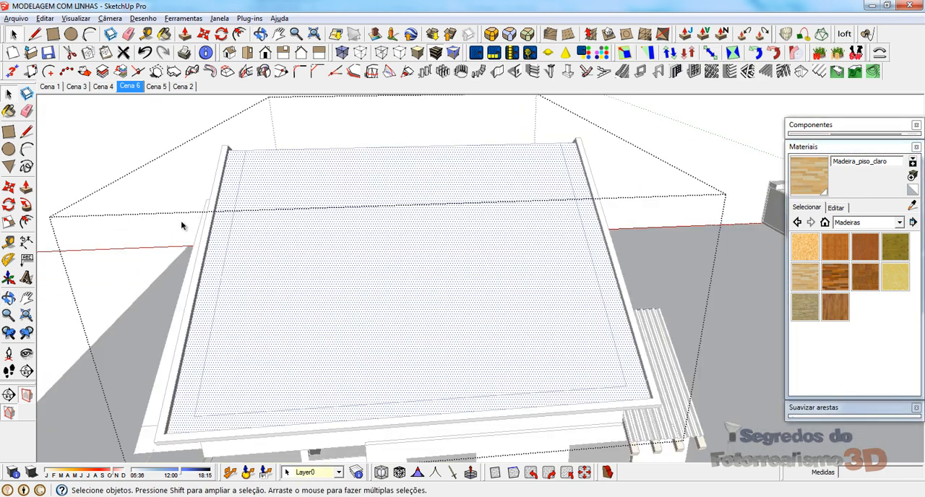
scroll(204, 344, "up", 3)
scroll(204, 345, "up", 2)
key("f")
left_click(194, 300)
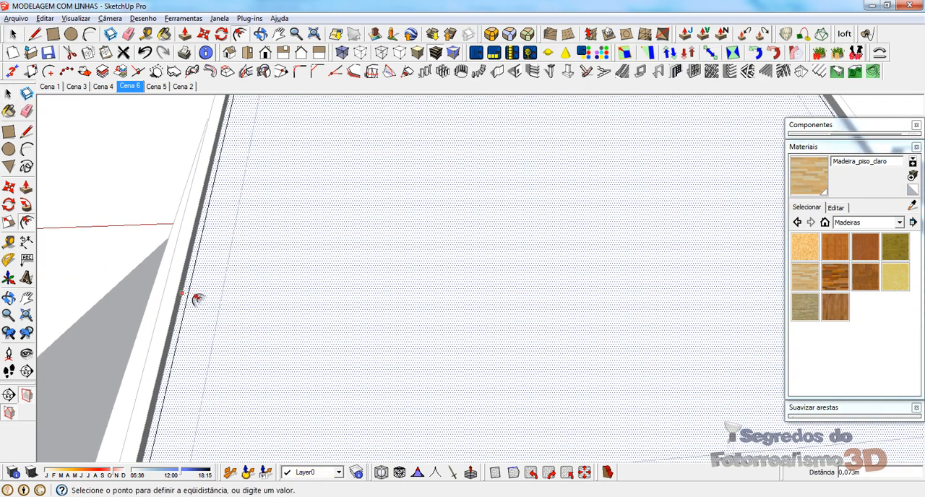
left_click(224, 303)
key("space")
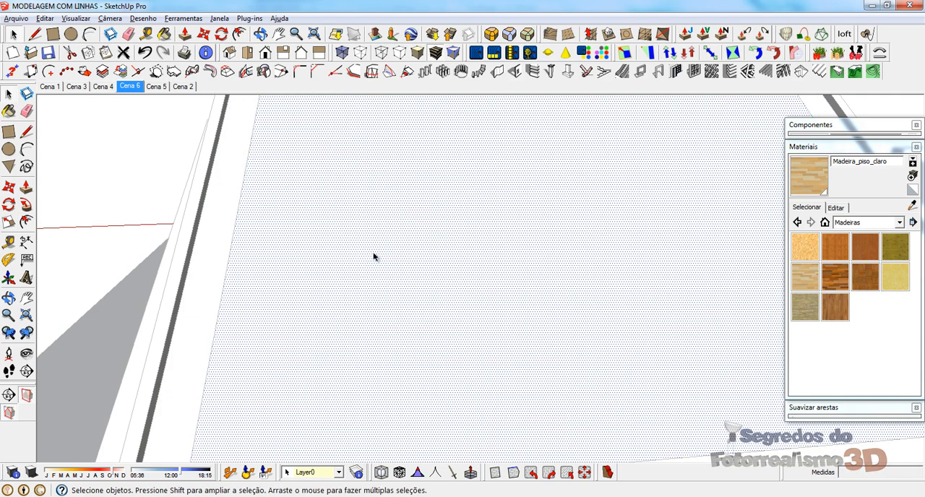
Step: Offset the front slope's outline about 0.45 m inward around the gable and delete the inner face
scroll(395, 301, "down", 4)
scroll(373, 197, "down", 3)
middle_click_drag(405, 214, 471, 193)
middle_click_drag(417, 182, 484, 228)
scroll(463, 217, "up", 2)
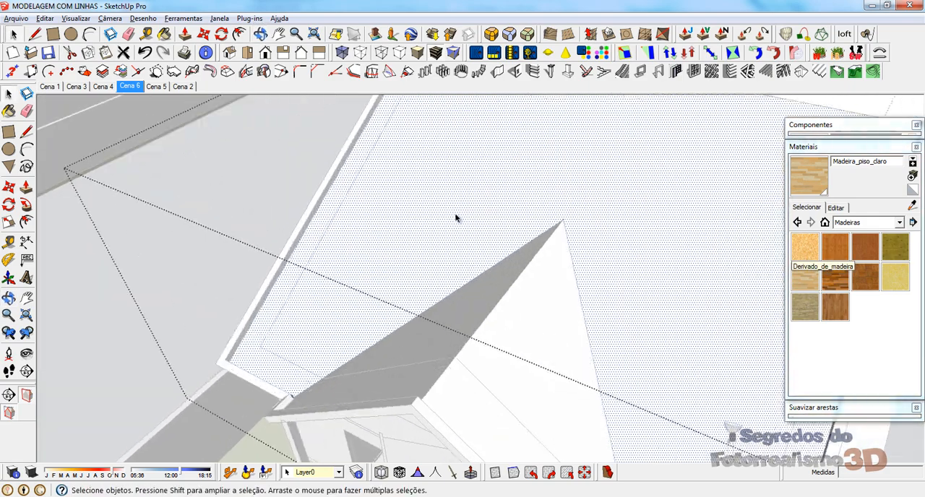
key("f")
left_click(338, 182)
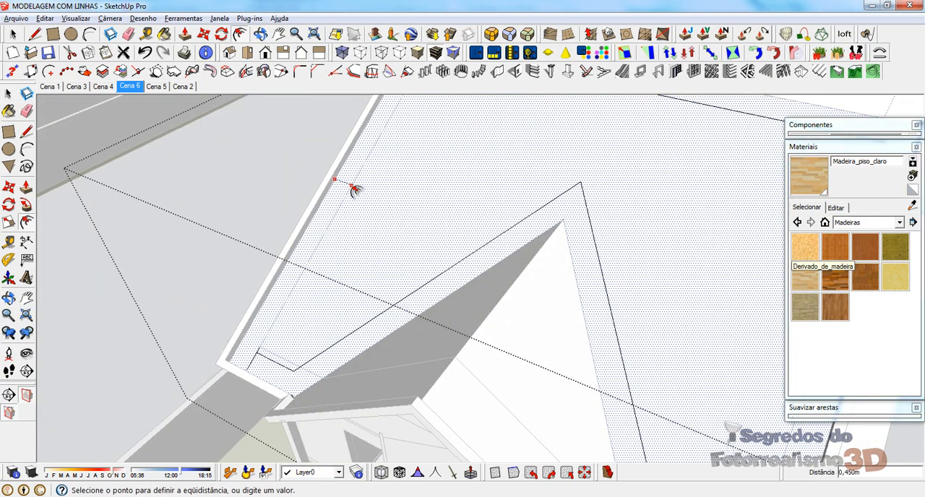
left_click(355, 191)
key("space")
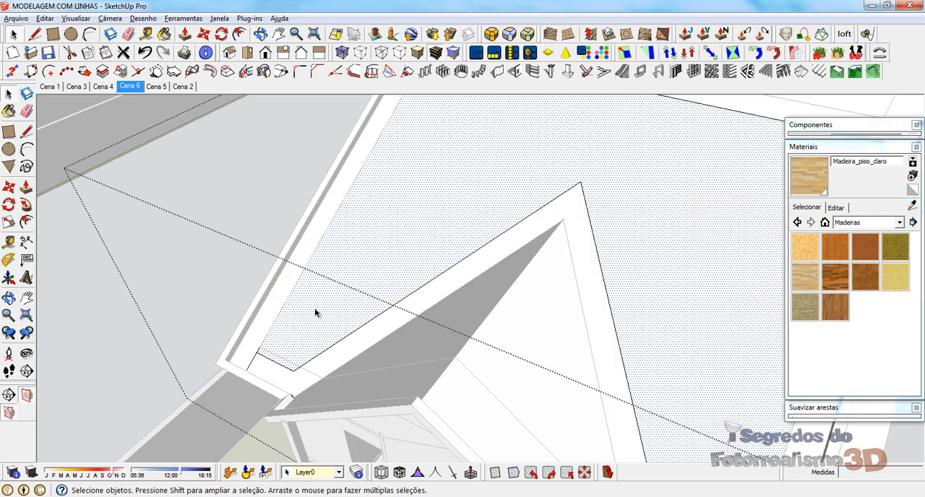
key("Delete")
Step: Move the short inner eave edge beside the gable's left valley 0.12 m up the slope to the wall line
left_click(266, 359)
scroll(265, 360, "up", 3)
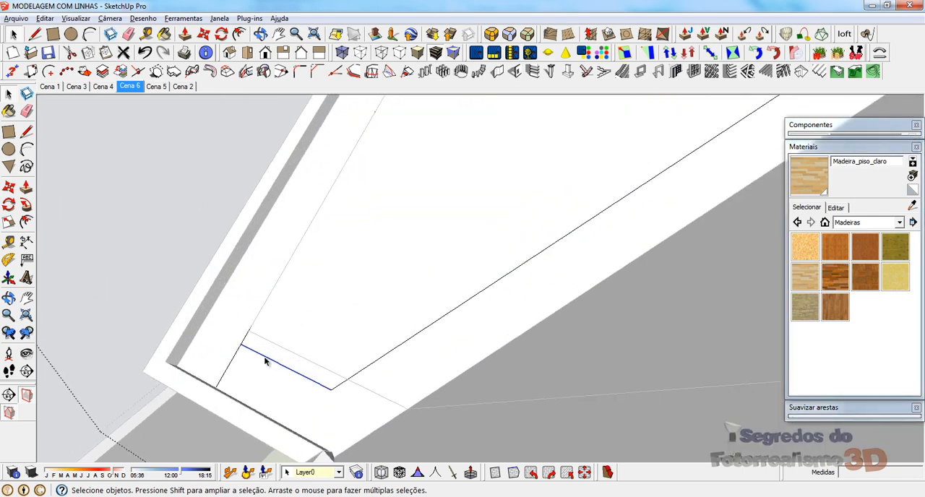
key("m")
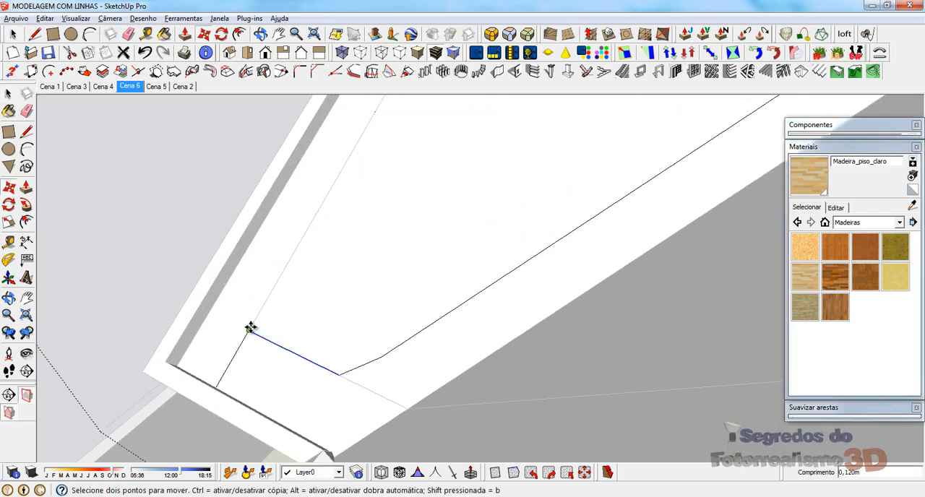
key("space")
Step: Erase the leftover stub at the gable's right valley, move the inner eave edge 0.12 m to the wall line, and close the group
scroll(213, 263, "down", 5)
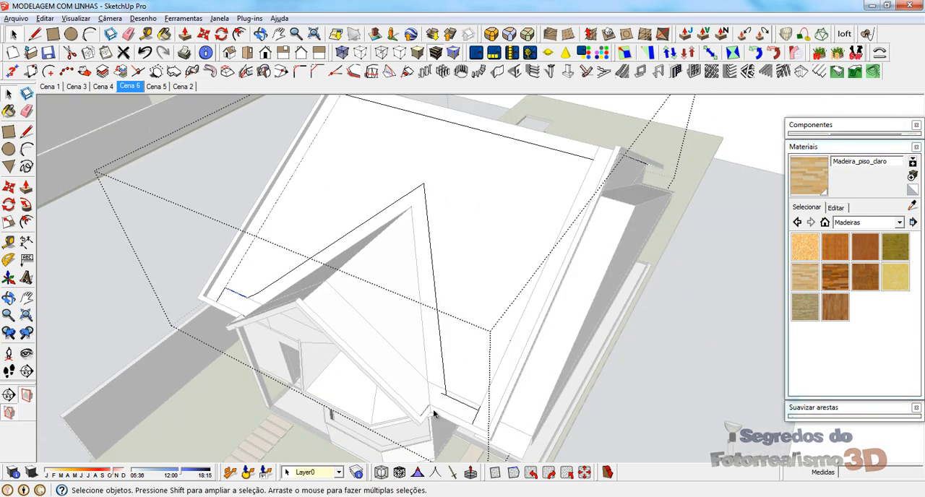
scroll(433, 410, "up", 5)
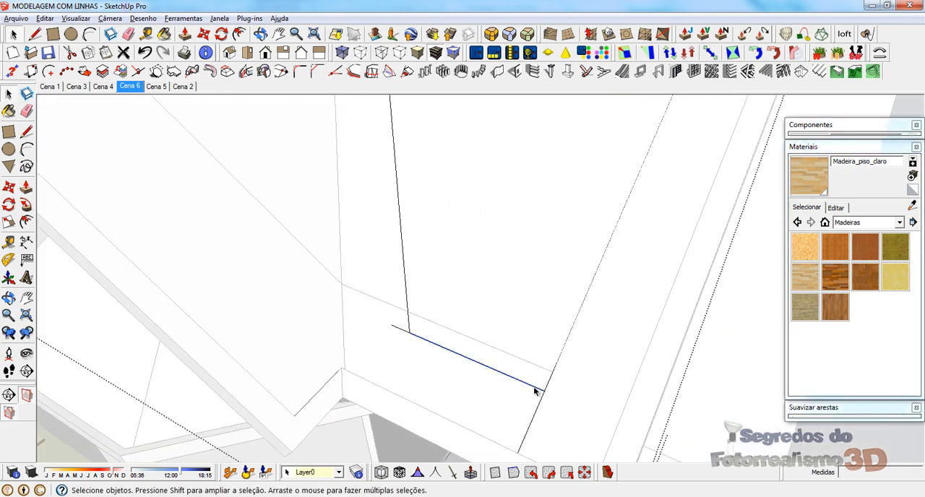
key("e")
key("space")
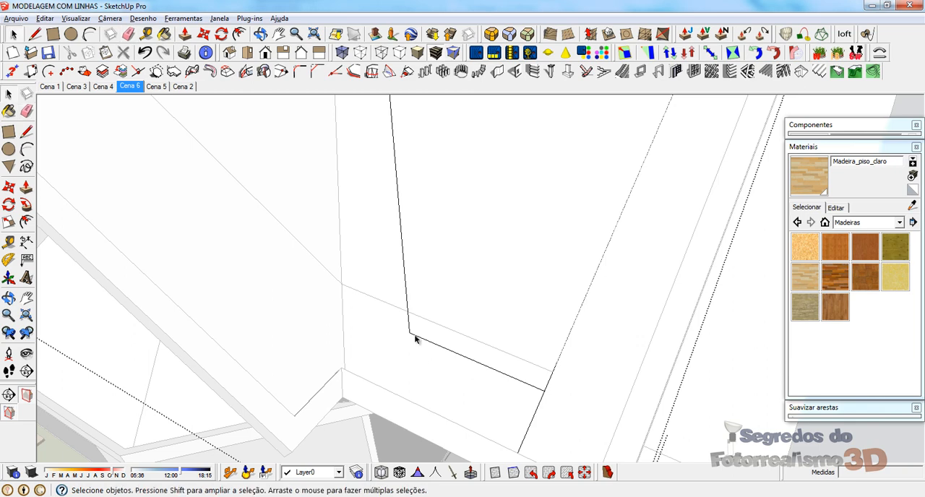
key("m")
left_click_drag(547, 383, 553, 369)
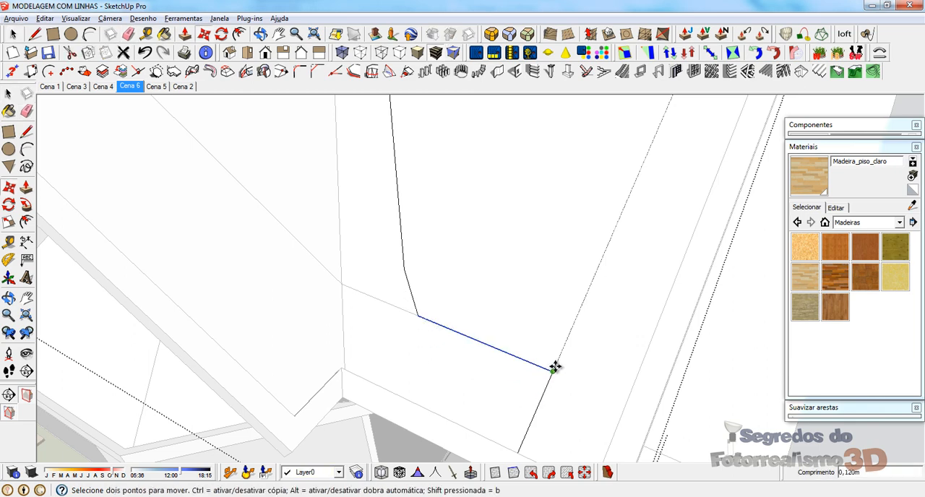
key("space")
scroll(467, 405, "down", 6)
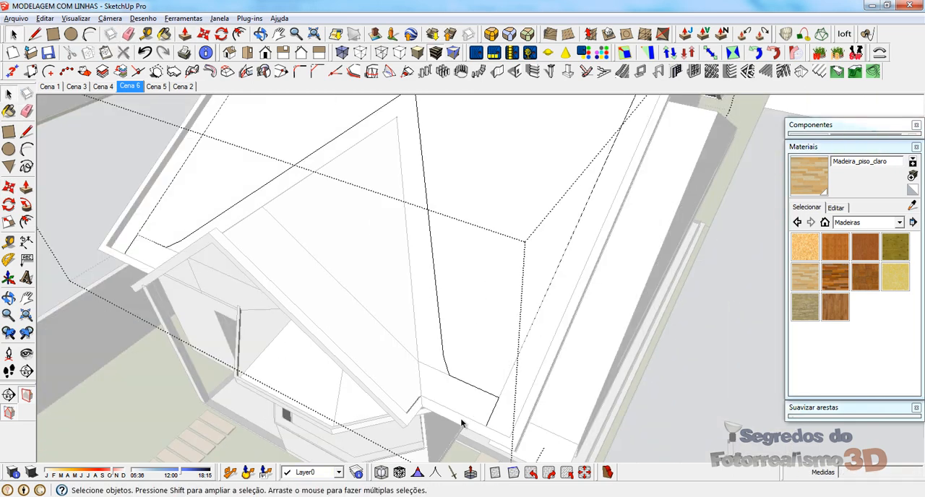
middle_click_drag(423, 367, 555, 317)
key("Escape")
Step: Hide the extra roof layer covering the opening inside the offset borders, undoing the first attempt
left_click(512, 189)
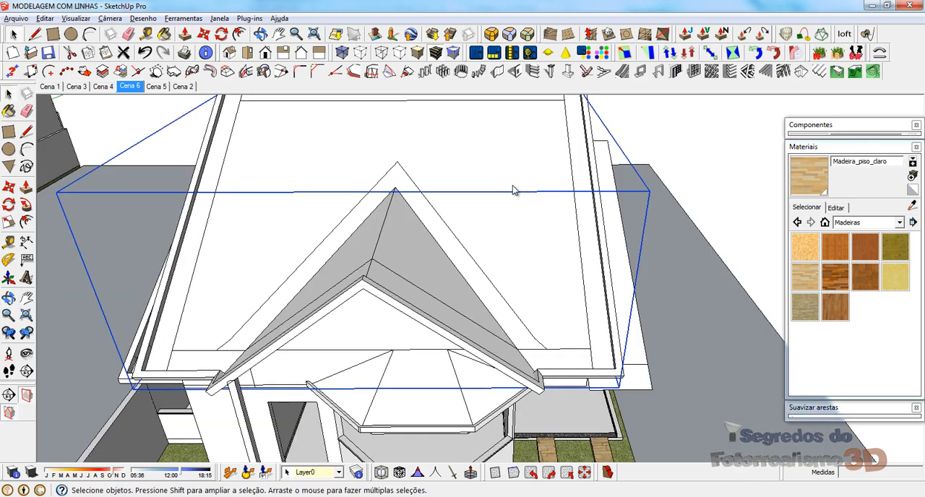
right_click(512, 189)
left_click(543, 198)
middle_click_drag(475, 259, 477, 316)
key("ctrl+z")
left_click(482, 180)
right_click(482, 180)
left_click(486, 202)
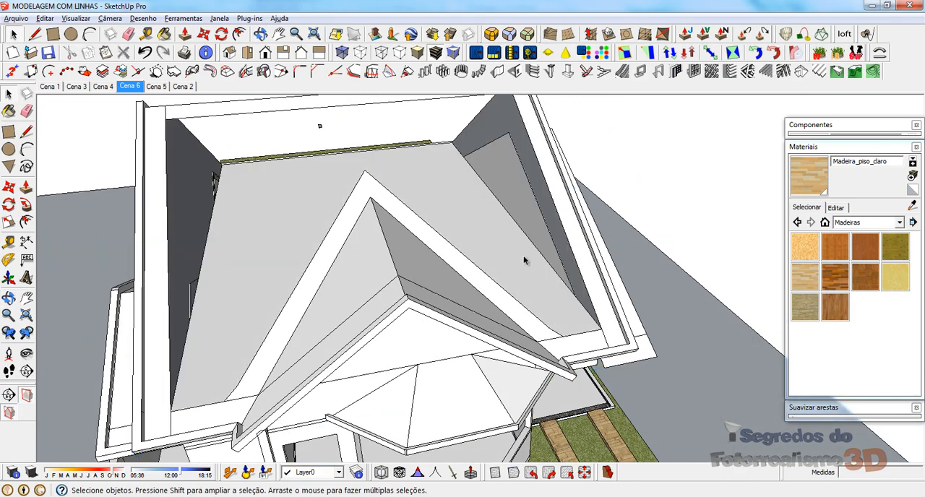
Step: Open the roof group for editing and select the front gable's slope face
scroll(525, 261, "down", 5)
middle_click_drag(527, 210, 646, 207)
scroll(542, 289, "up", 6)
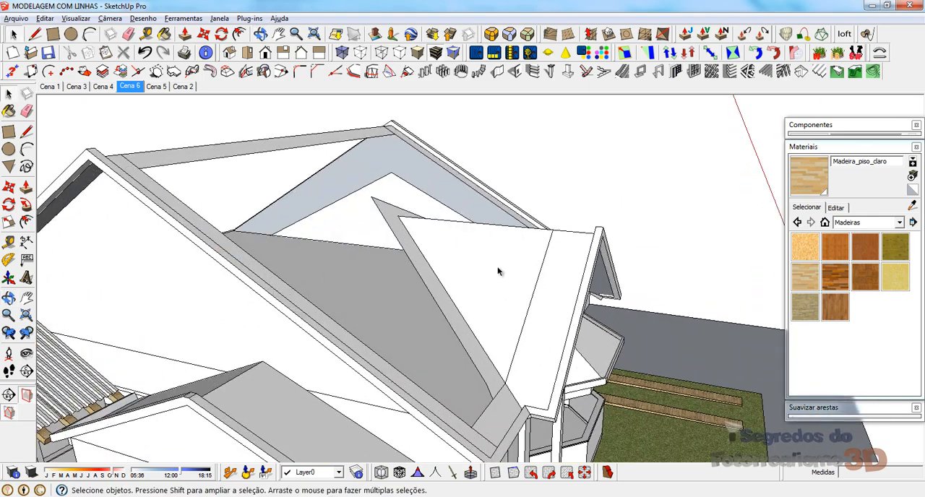
double_click(498, 271)
left_click(496, 252)
Step: Copy the gable roof's two sloping front edges about 0.95 m inward to the wall line, and select the strip of slope in front
middle_click_drag(497, 306, 597, 411)
scroll(584, 339, "up", 3)
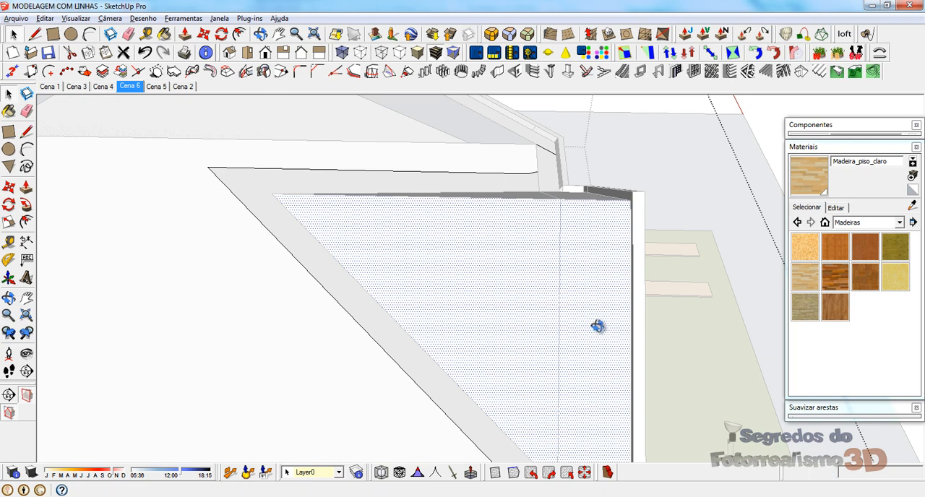
middle_click_drag(597, 326, 637, 208)
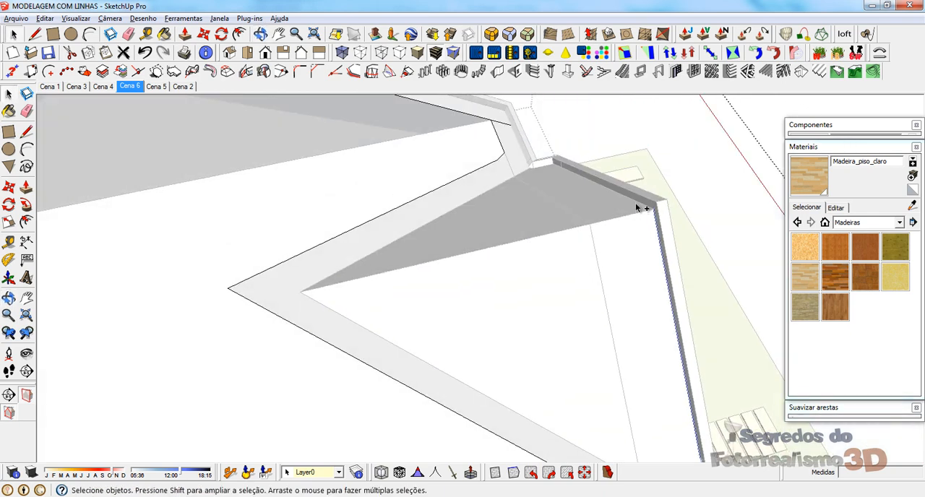
left_click(638, 203, "ctrl")
scroll(387, 135, "down", 3)
scroll(545, 330, "up", 5)
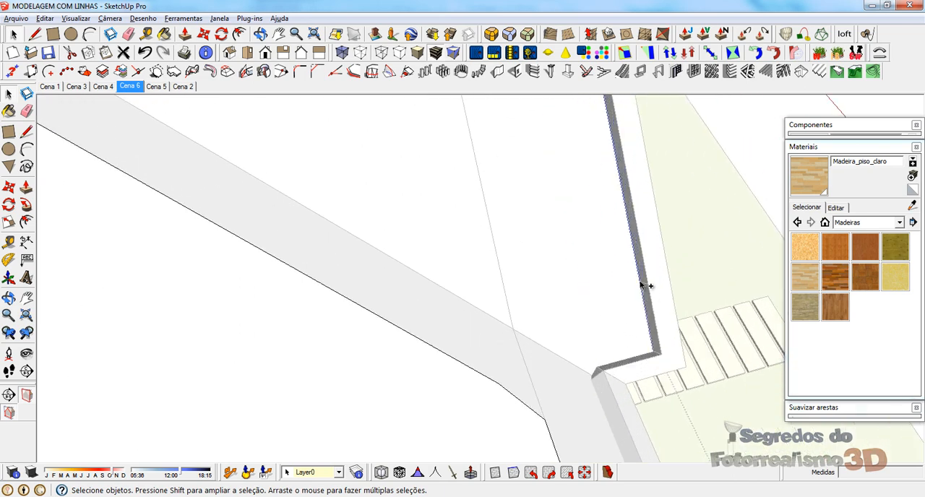
scroll(584, 402, "down", 5)
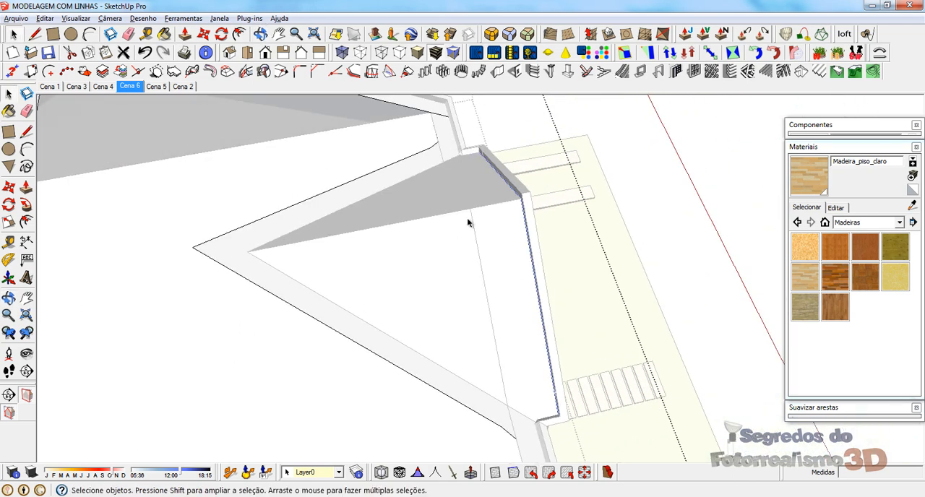
scroll(469, 204, "up", 2)
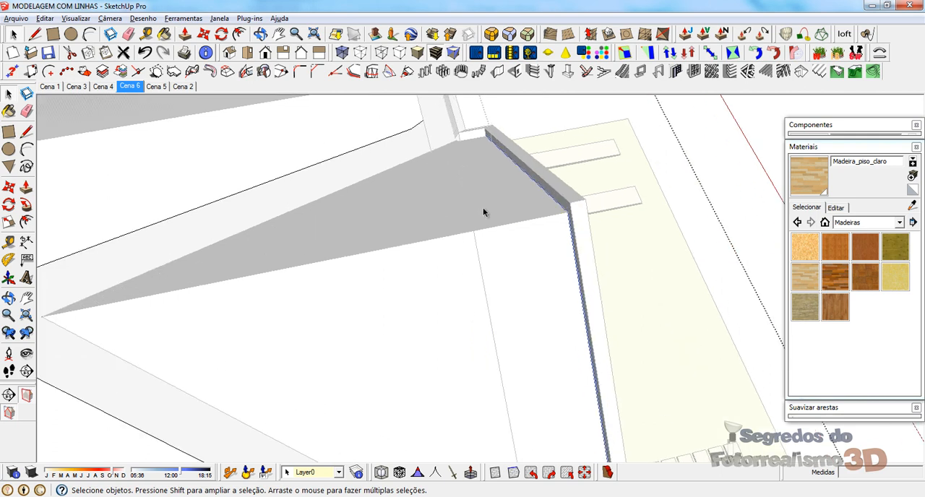
left_click(568, 210)
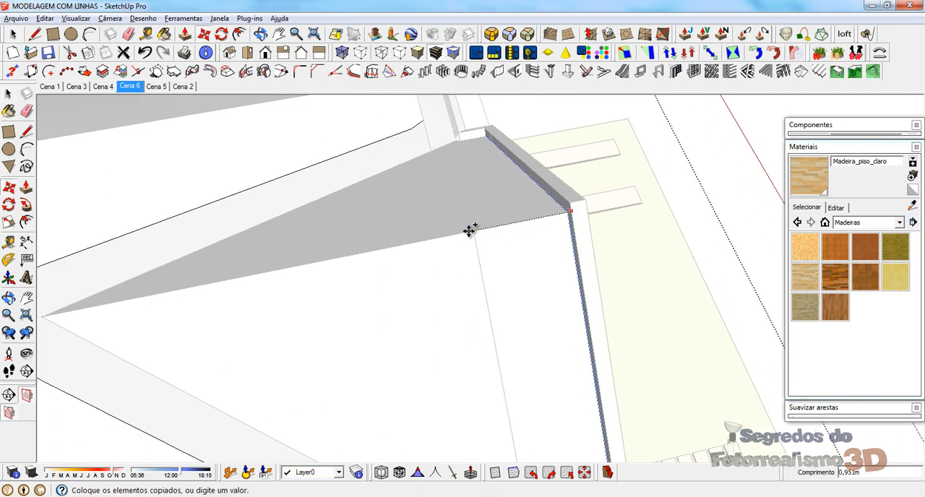
left_click(474, 232)
key("space")
left_click(470, 207)
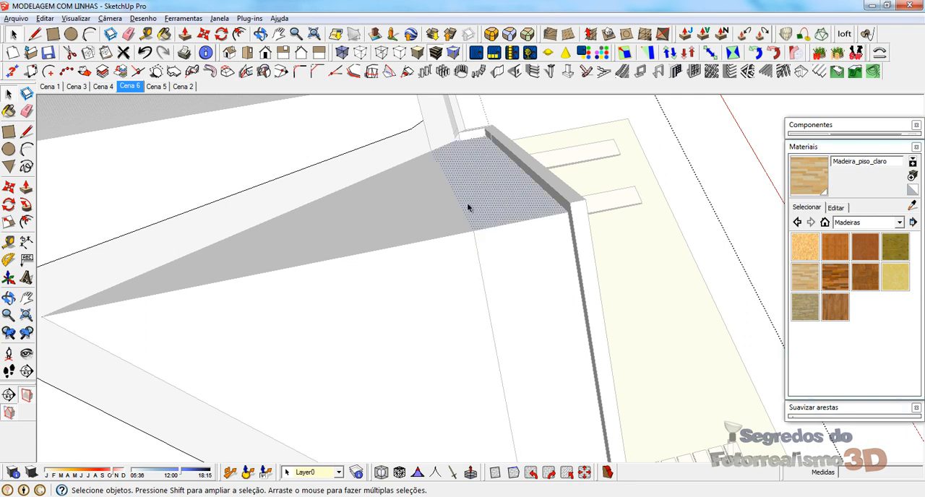
Step: Delete the front gable's two slope faces behind the copied wall-line edges, keeping only the front overhang strip
left_click(343, 278)
key("Delete")
left_click(311, 254)
key("Delete")
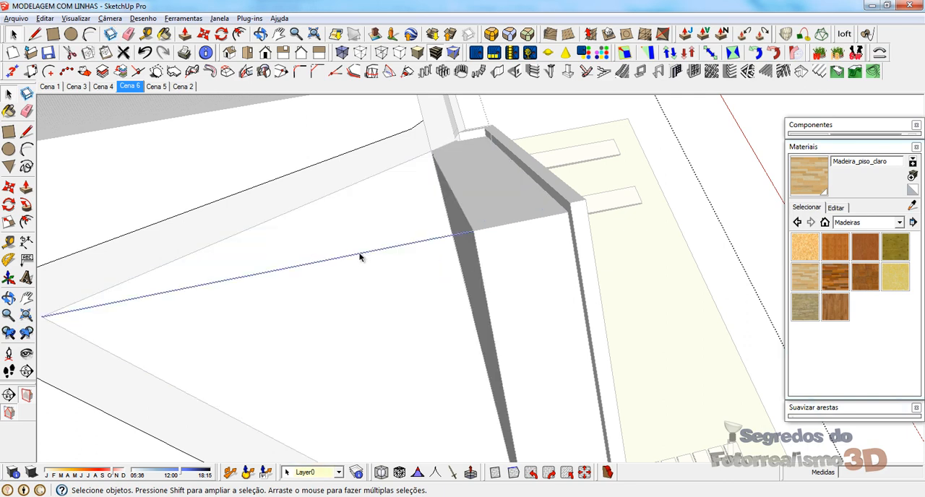
Step: In the main roof group, try extending the eave border's inner edge to the valley and erasing the valley strip, and undo the erasure
scroll(543, 241, "down", 6)
middle_click_drag(546, 283, 471, 131)
scroll(632, 245, "down", 5)
scroll(477, 231, "up", 3)
double_click(453, 266)
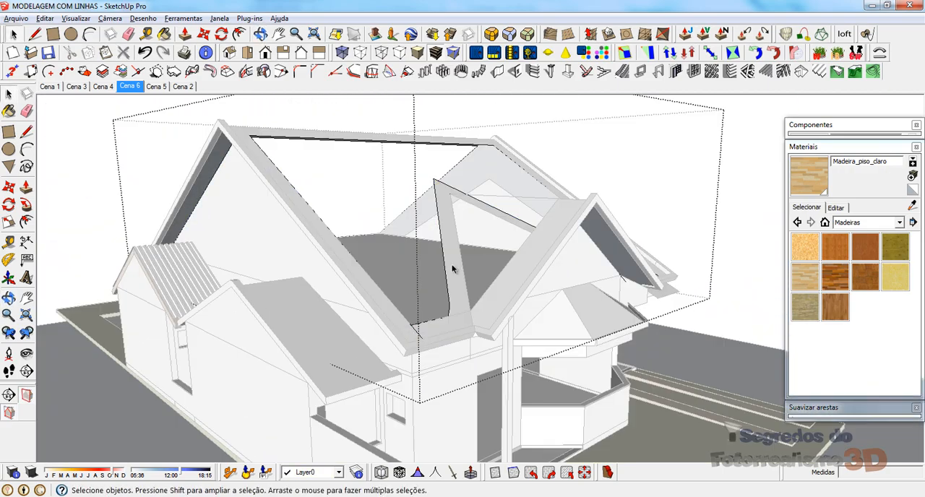
left_click(454, 269)
scroll(467, 311, "up", 6)
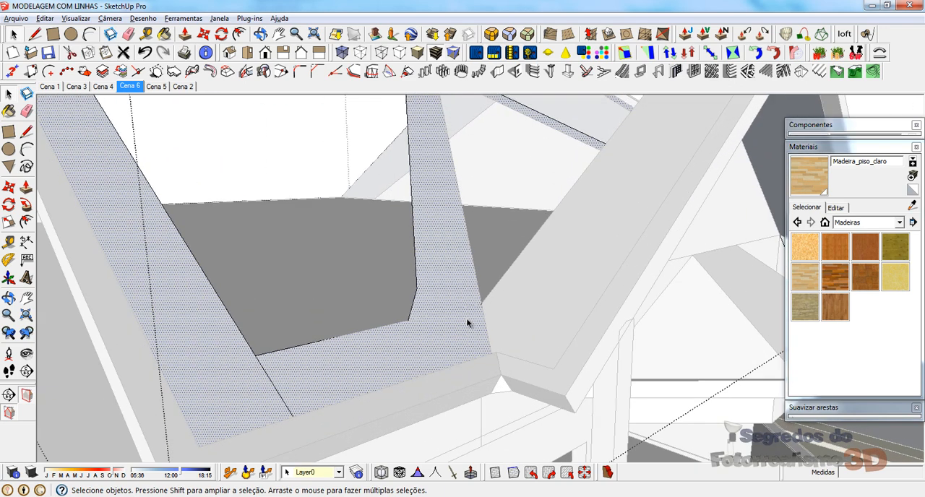
middle_click_drag(467, 323, 457, 331)
key("l")
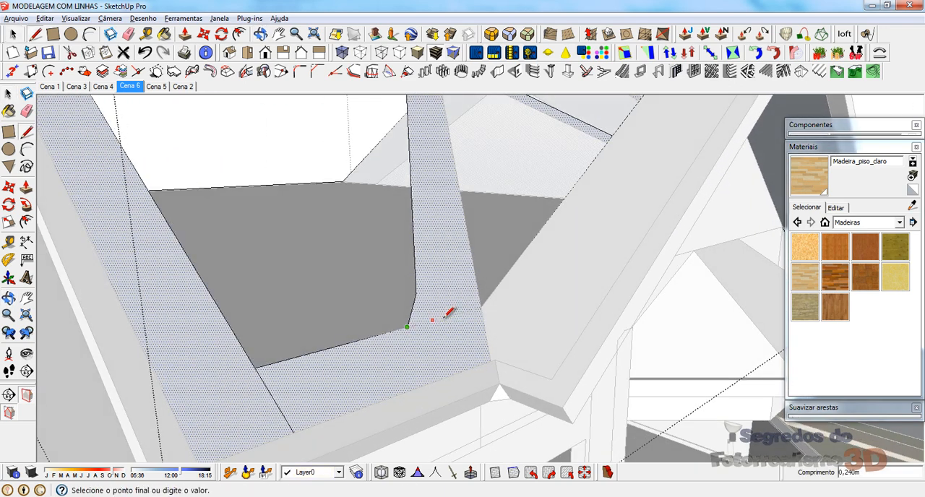
key("e")
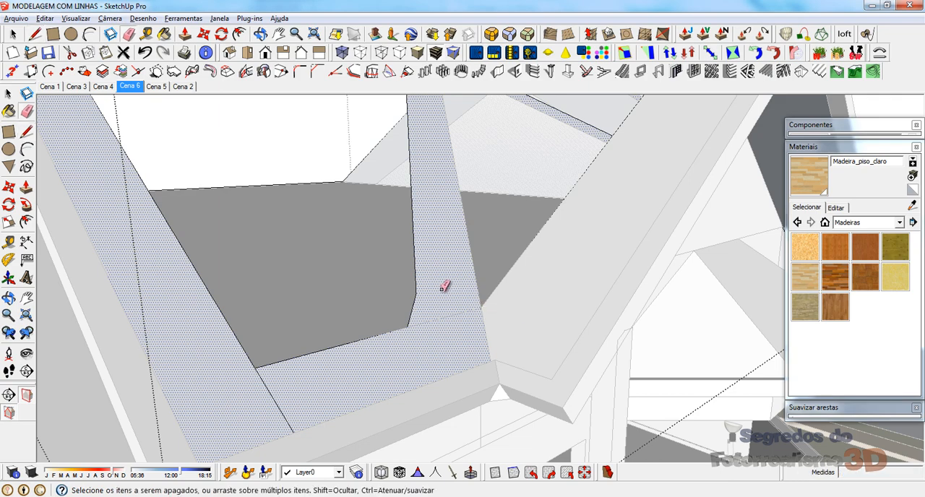
left_click(415, 296)
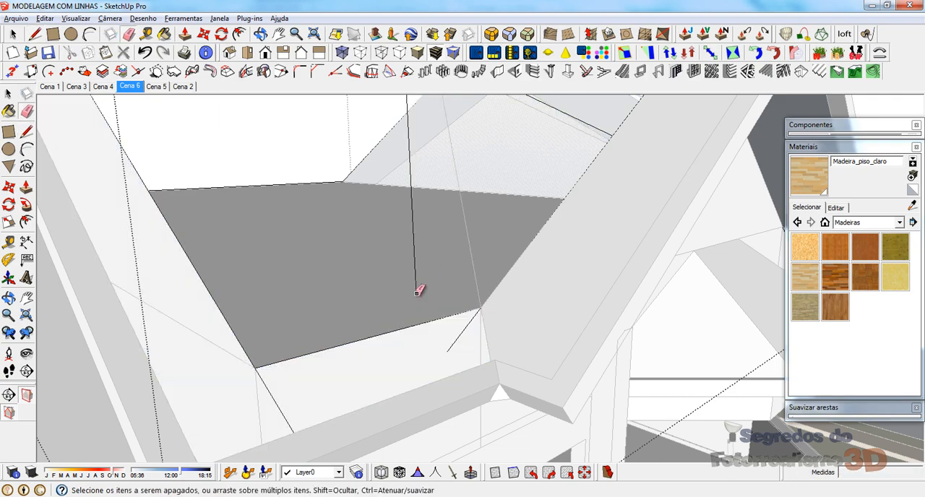
key("ctrl+z")
Step: Unhide the hidden roof tiles over the main roof and the front gable
scroll(434, 325, "down", 7)
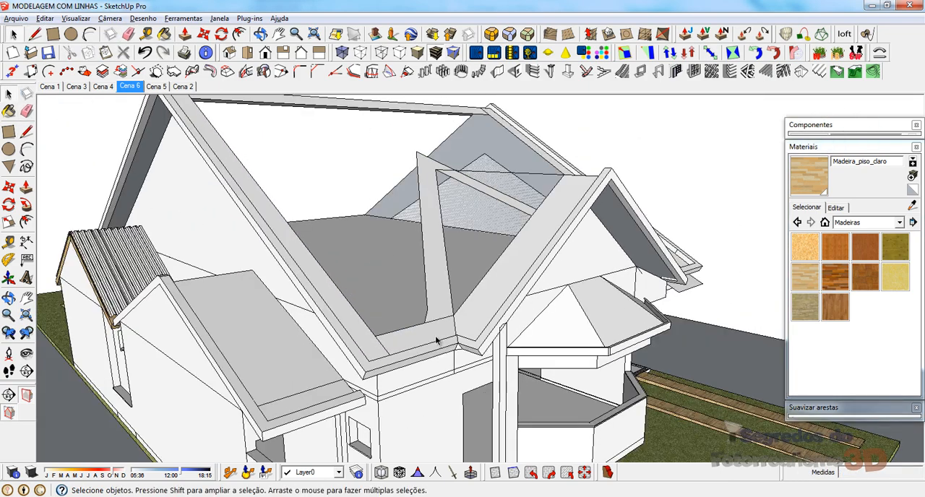
left_click(45, 18)
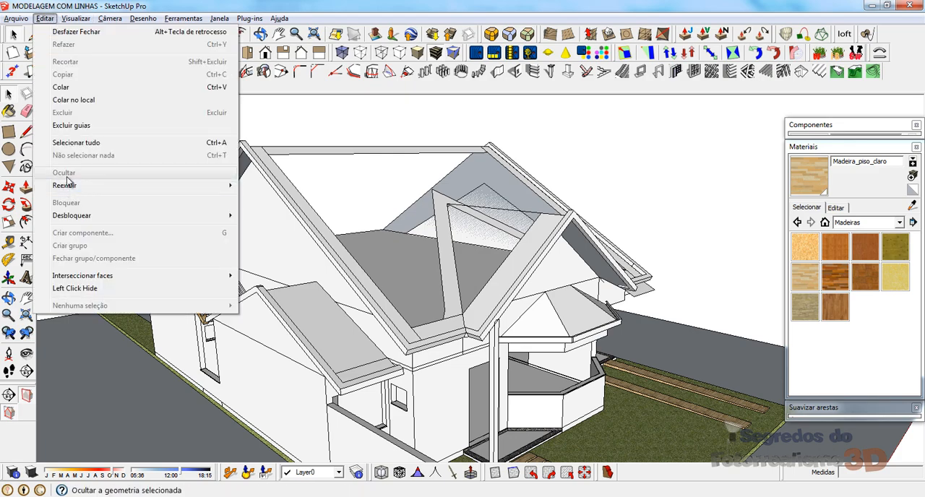
mouse_move(68, 183)
Step: Inspect the house's tiled roofs, gable overhangs and wooden eave structure from several sides
middle_click_drag(467, 251, 287, 230)
middle_click_drag(662, 225, 304, 282)
middle_click_drag(391, 350, 482, 358)
scroll(217, 329, "up", 5)
middle_click_drag(208, 323, 436, 238)
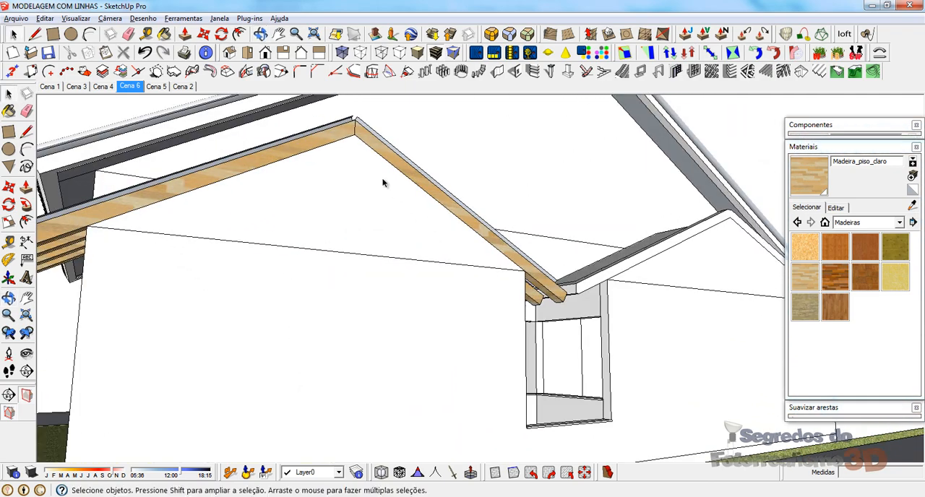
scroll(289, 254, "down", 3)
middle_click_drag(289, 254, 334, 226)
scroll(277, 263, "down", 6)
scroll(334, 226, "up", 4)
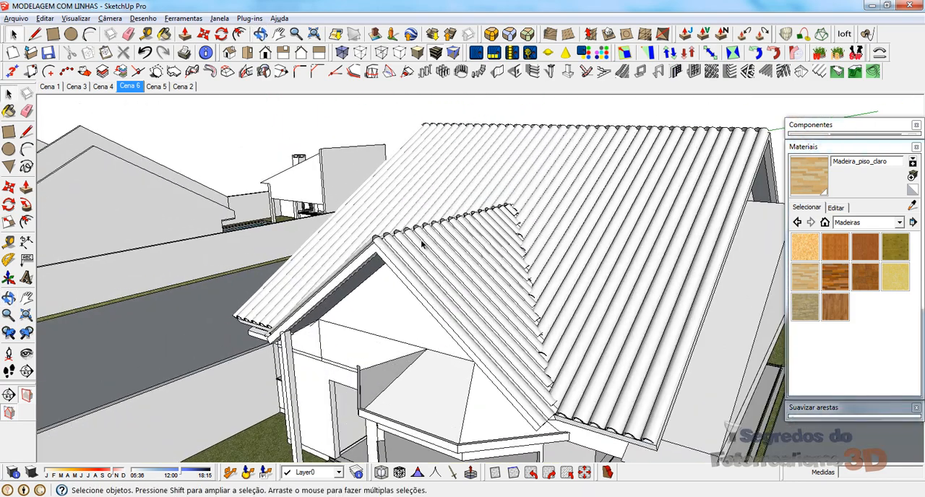
scroll(497, 263, "down", 1)
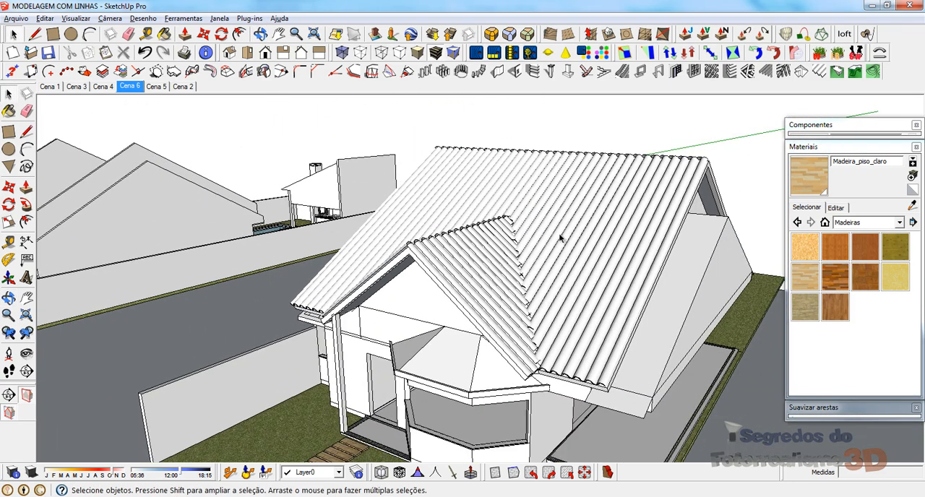
middle_click_drag(560, 238, 560, 258)
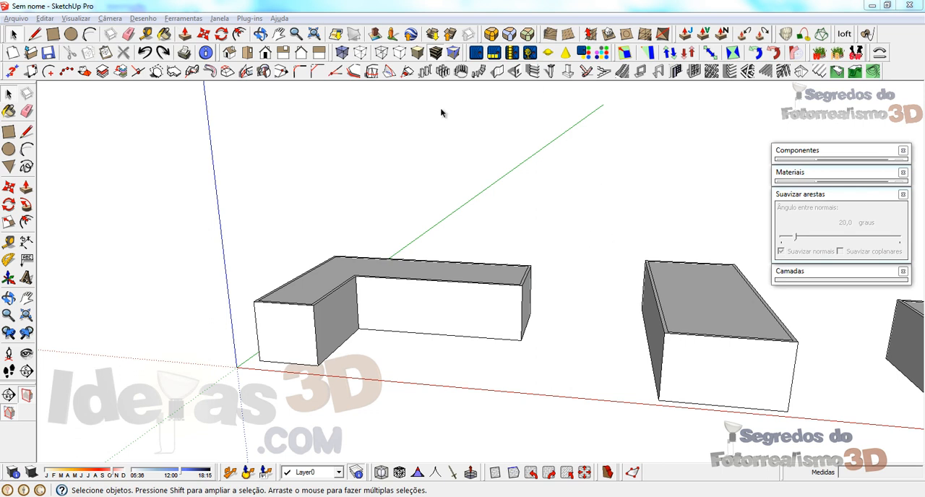
Step: Copy the L-shaped walls together with their top face about 14.5 m along the negative red axis
middle_click_drag(301, 277, 311, 324)
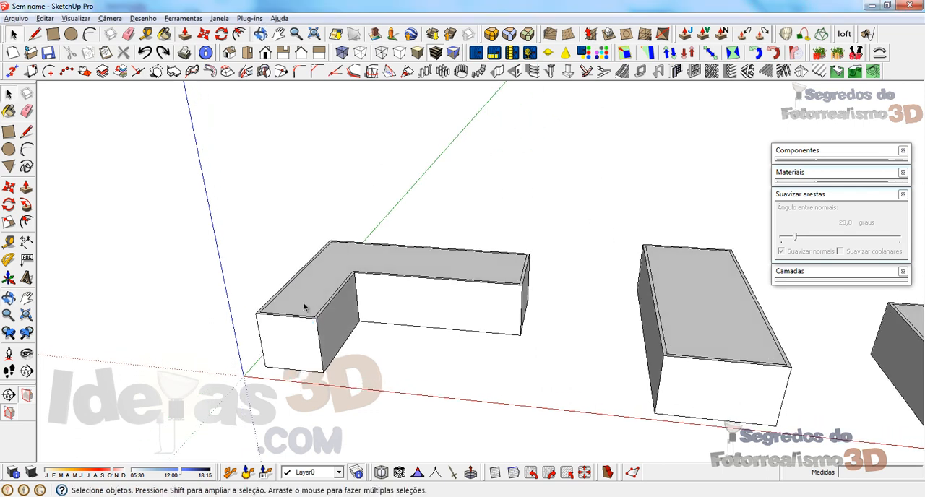
left_click(288, 309)
scroll(276, 317, "up", 1)
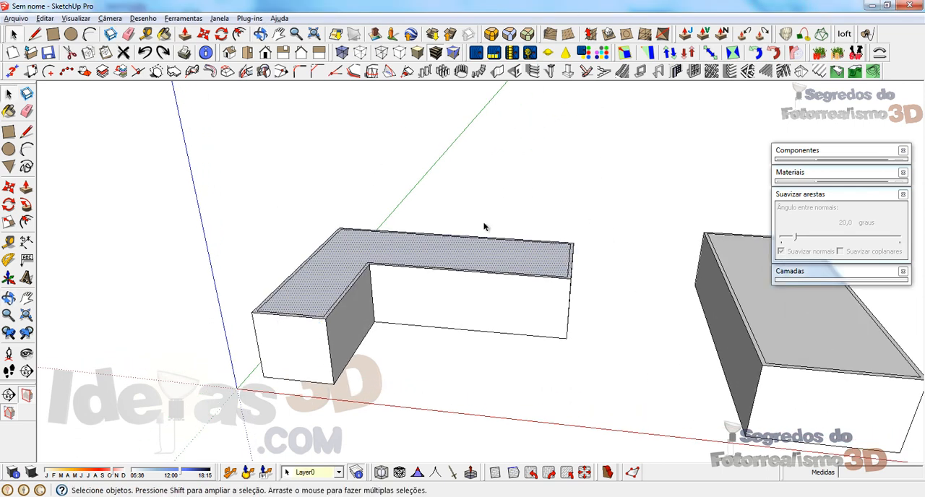
scroll(663, 180, "down", 2)
middle_click_drag(487, 270, 416, 326)
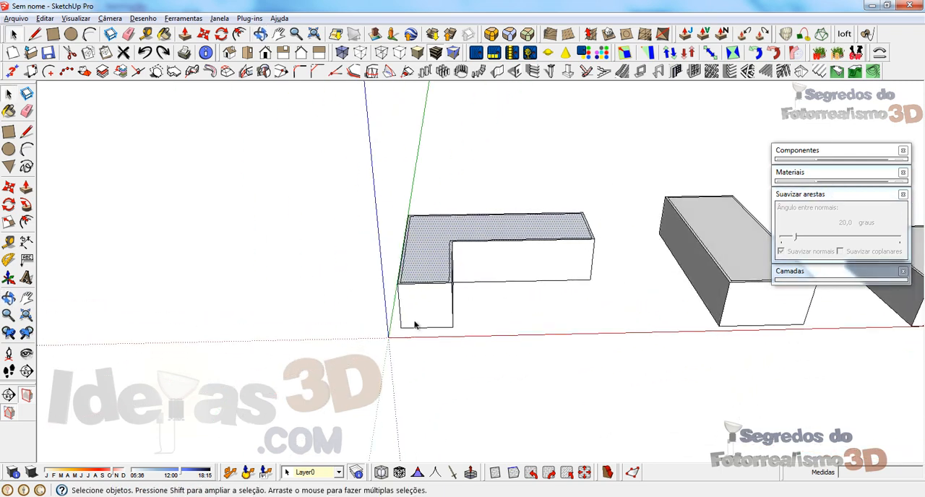
left_click(413, 305)
double_click(420, 236)
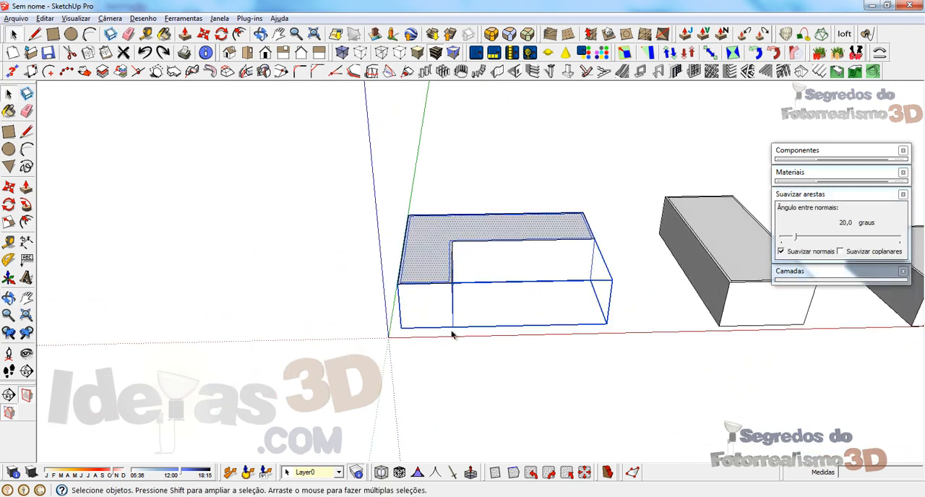
key("m")
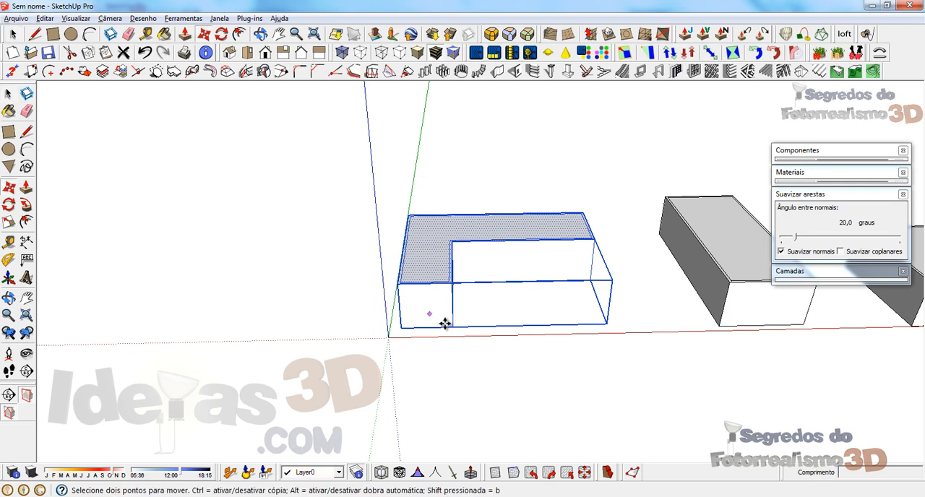
key("ctrl")
left_click(520, 364)
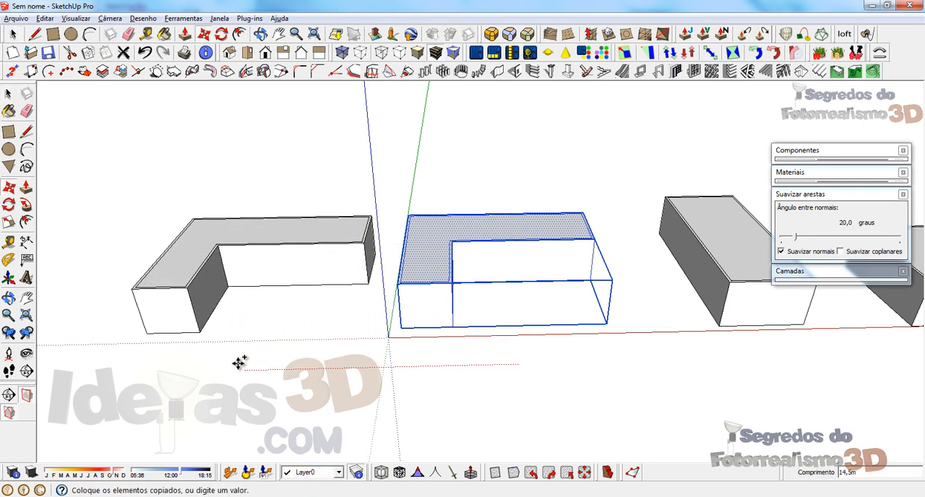
left_click(251, 360)
scroll(427, 221, "up", 3)
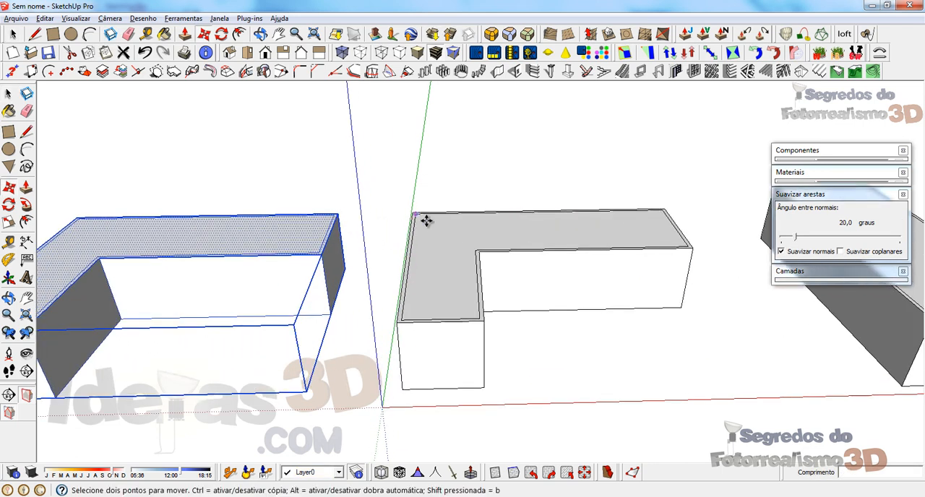
Step: Delete the original L-shaped block's top face to expose the walls inside, and undo the deletion
key("space")
left_click(430, 227)
scroll(431, 226, "up", 2)
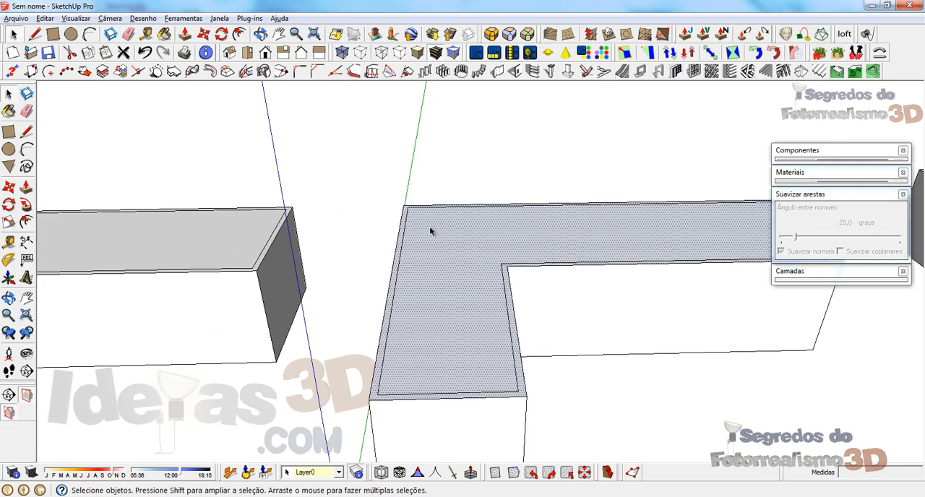
scroll(415, 307, "down", 3)
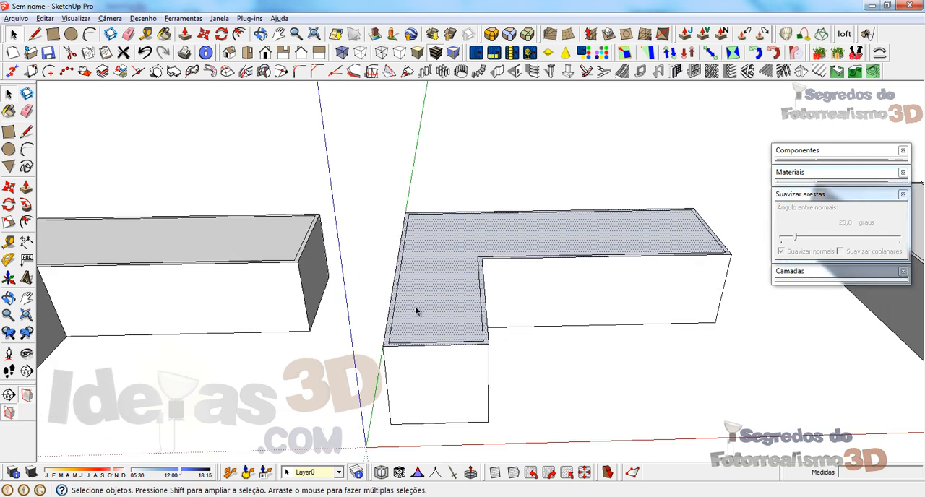
key("f")
key("space")
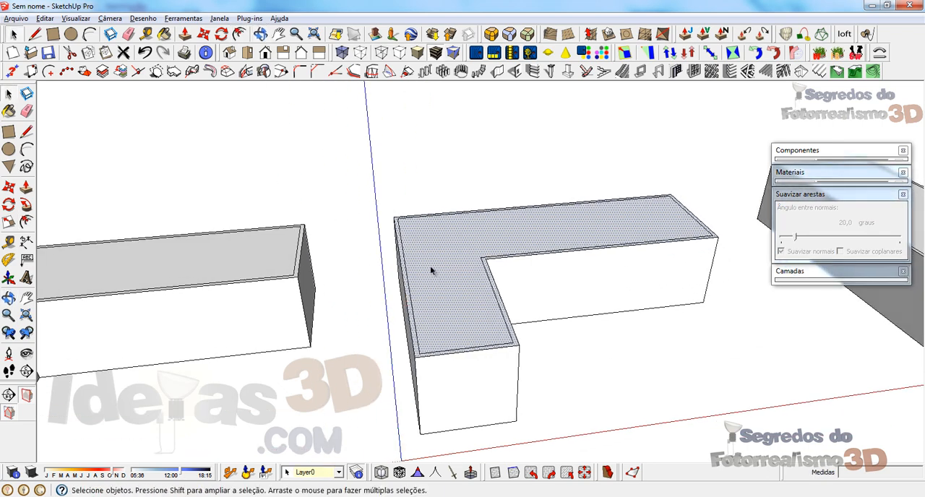
left_click(503, 437)
left_click(453, 373)
left_click(441, 287)
key("Delete")
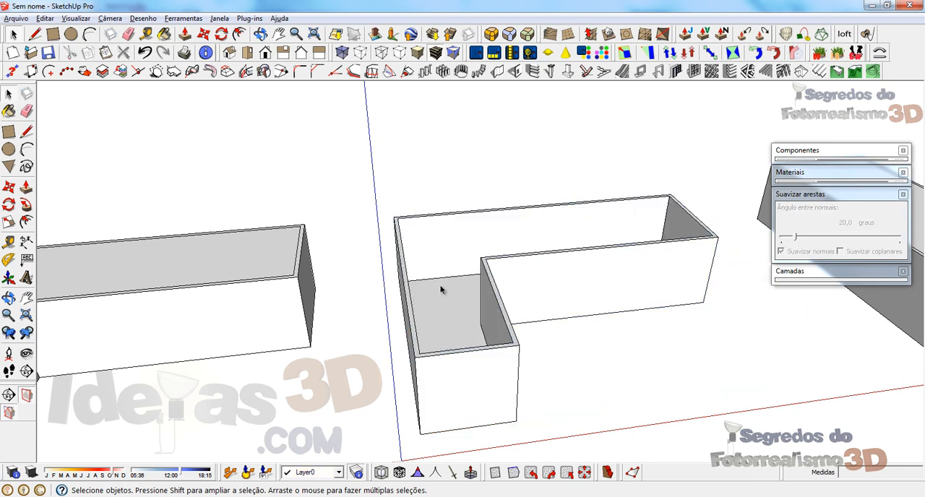
left_click(456, 365)
key("ctrl+z")
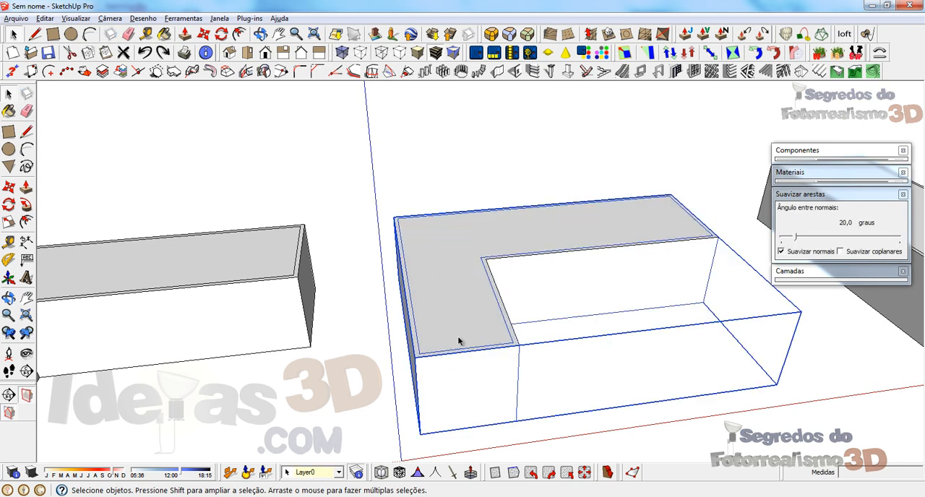
Step: Offset the outer outline of the L-shaped top face outward to form the roof overhang
scroll(428, 278, "up", 1)
key("f")
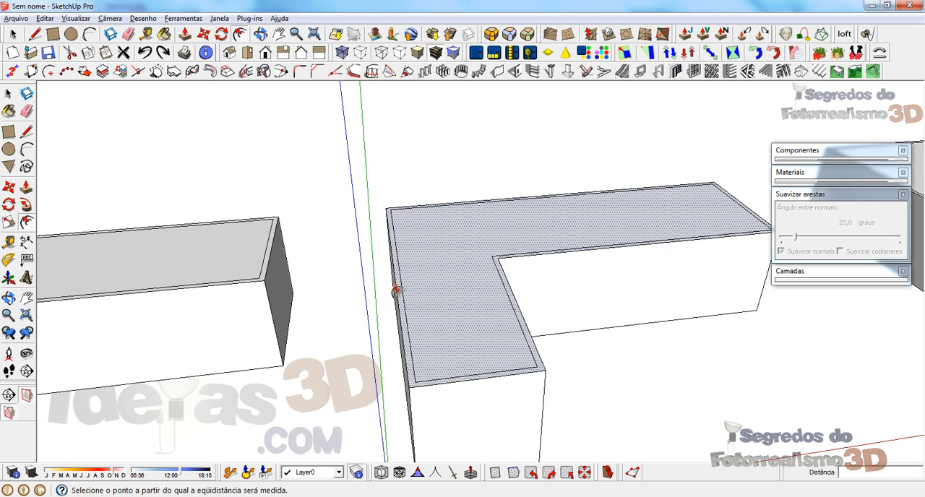
left_click(395, 287)
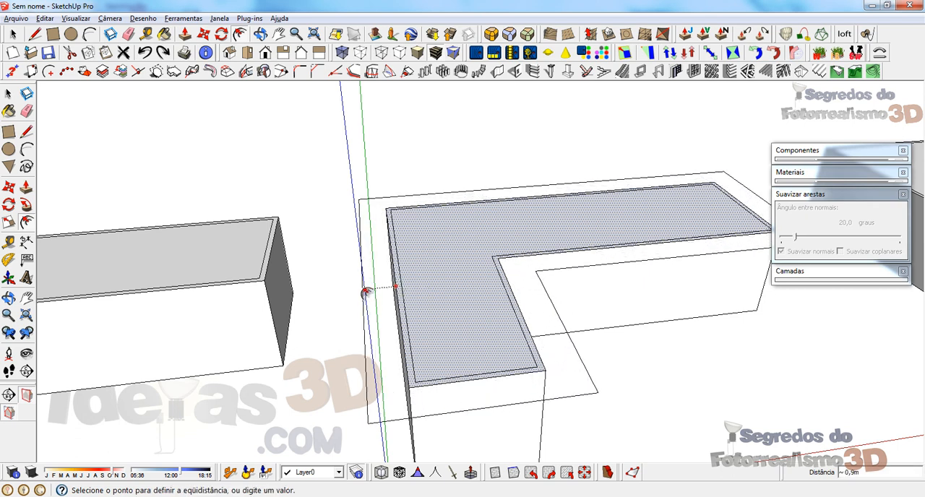
left_click(367, 292)
key("space")
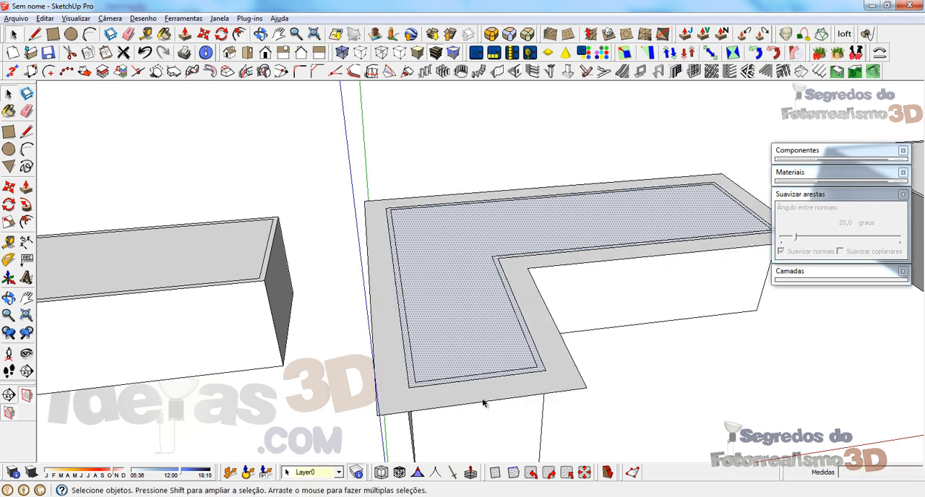
Step: Hide the L-shaped wall group and erase the inner outline edges, leaving one L-shaped roof face with overhang
right_click(491, 436)
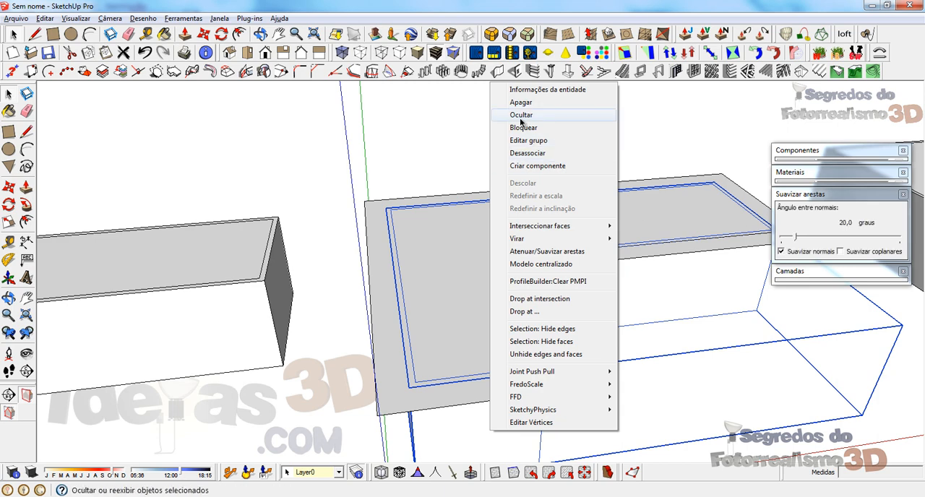
left_click(520, 115)
mouse_move(511, 345)
middle_mouse_down()
mouse_move(475, 388)
mouse_move(463, 376)
middle_mouse_up()
key("e")
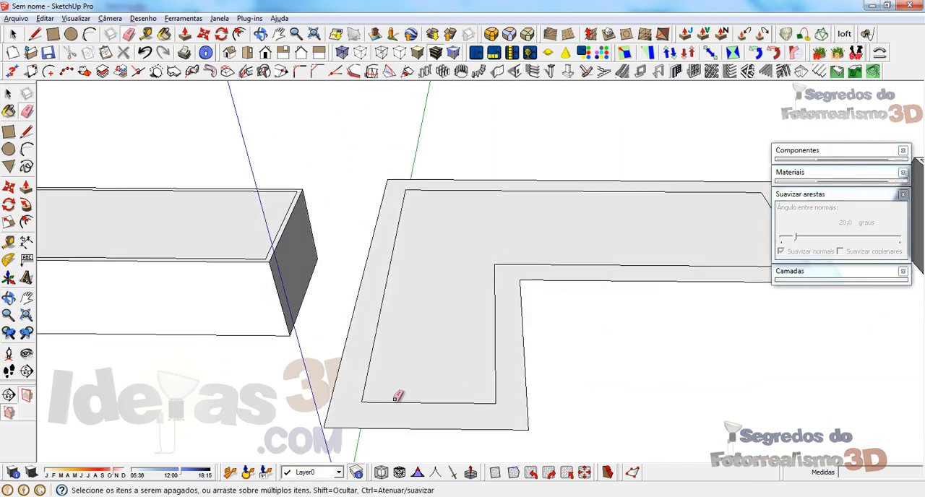
left_click_drag(366, 402, 374, 375)
left_click_drag(492, 285, 501, 258)
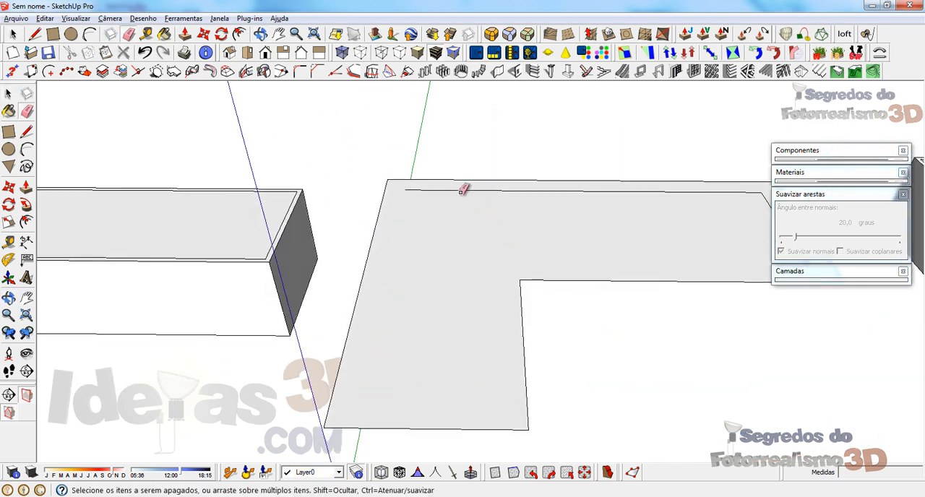
left_click(461, 192)
middle_click_drag(436, 200, 402, 227)
left_click_drag(688, 227, 672, 225)
middle_click_drag(403, 214, 391, 226)
Step: Draw a diagonal line across the L-shaped roof face from its outer corner to its inner corner
scroll(390, 220, "up", 1)
key("l")
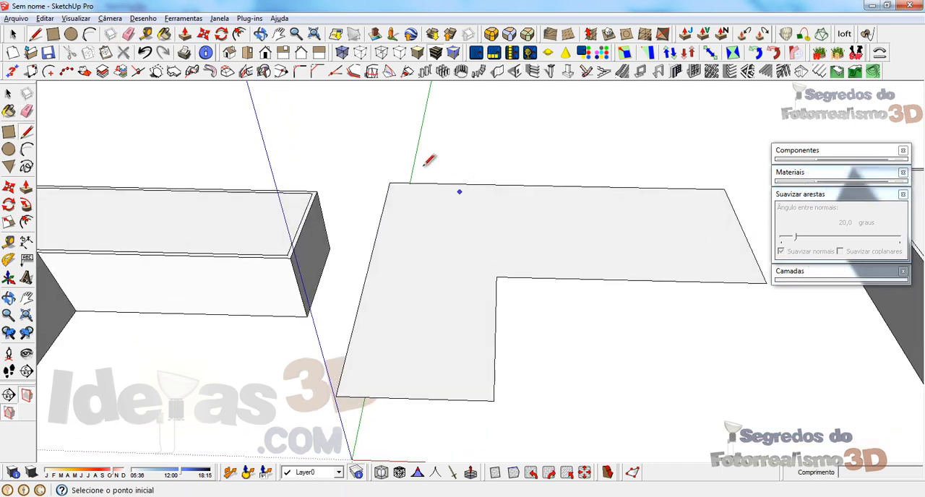
left_click(391, 184)
left_click(497, 277)
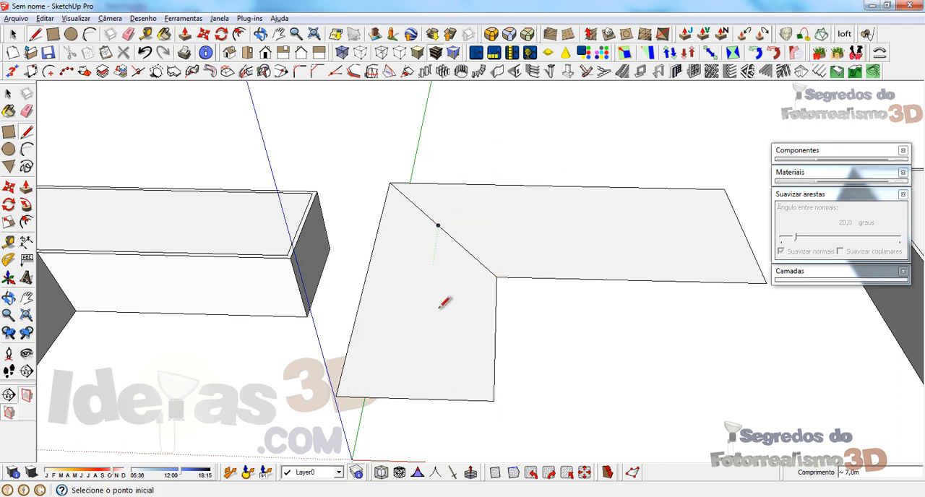
Step: Draw a 2 m guide line along the green axis inward from the midpoint of the short wing's end edge
left_click(414, 398)
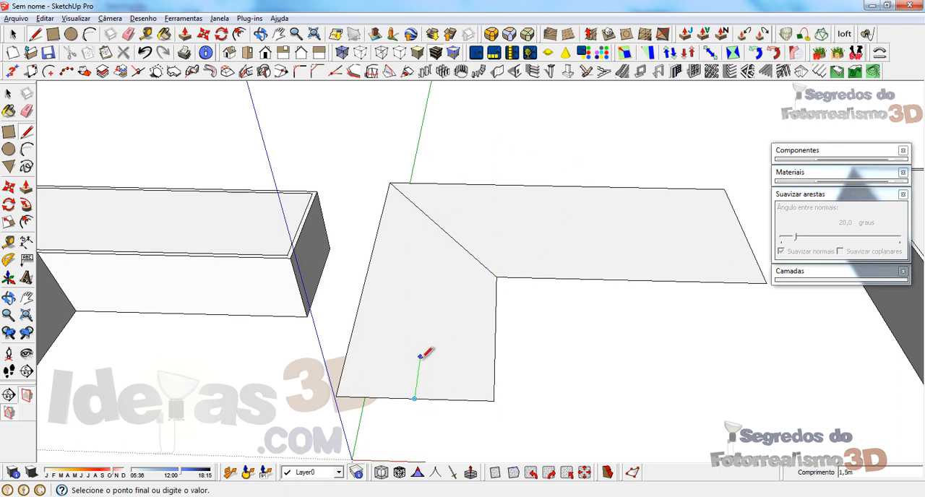
key("space")
key("l")
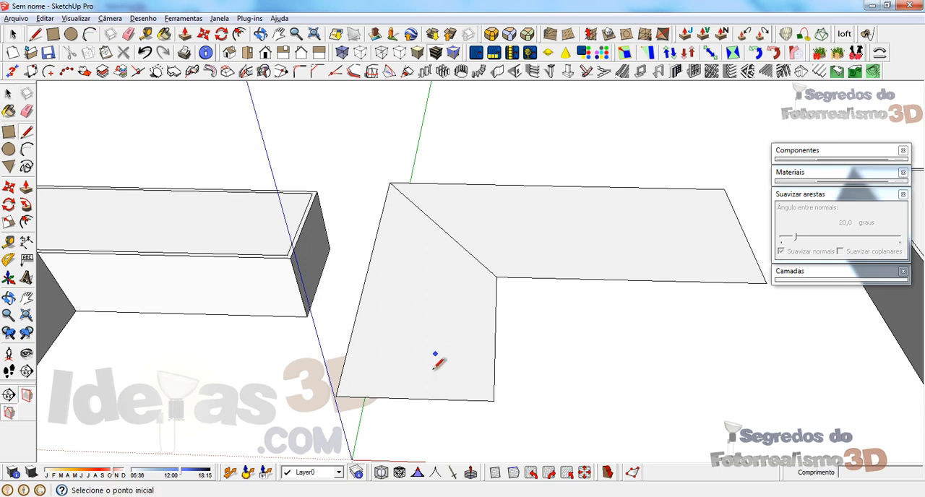
left_click(414, 399)
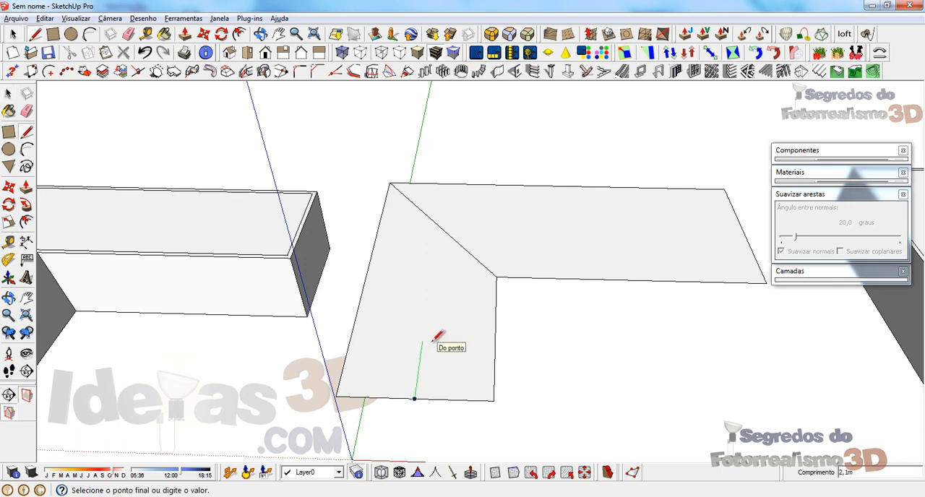
type("2")
key("Return")
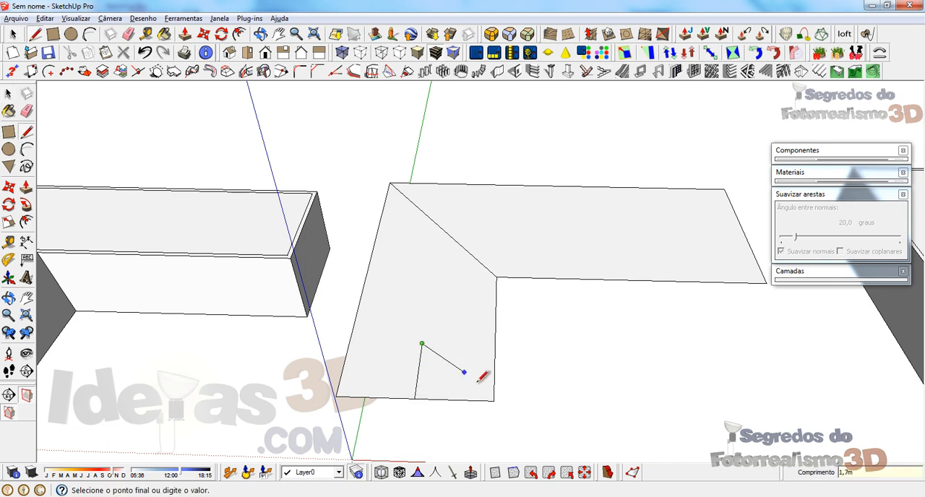
key("Escape")
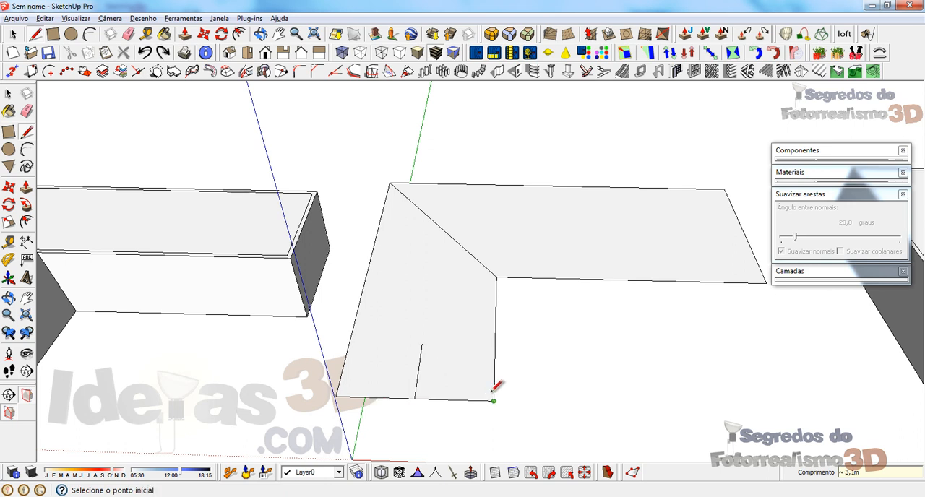
Step: Draw hip lines from the guide line's inner end to both corners of the short wing, and erase the guide line
left_click(422, 343)
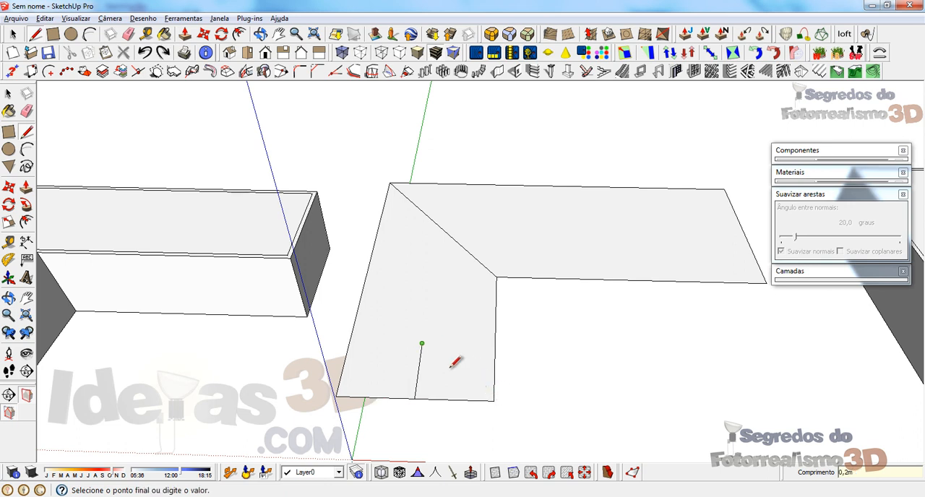
left_click(494, 401)
left_click(422, 343)
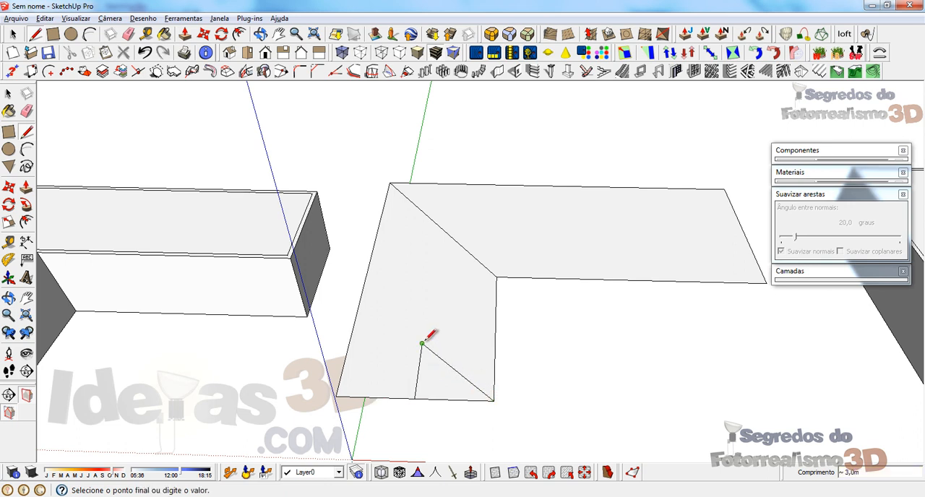
left_click(336, 396)
key("e")
left_click_drag(407, 378, 429, 378)
Step: Draw the short wing's ridge line from the hip point to the midpoint of the diagonal
key("l")
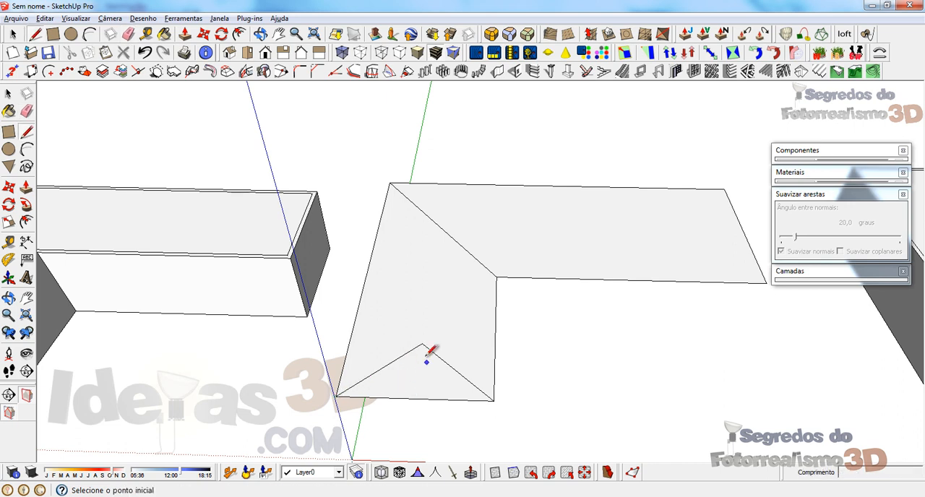
left_click(422, 343)
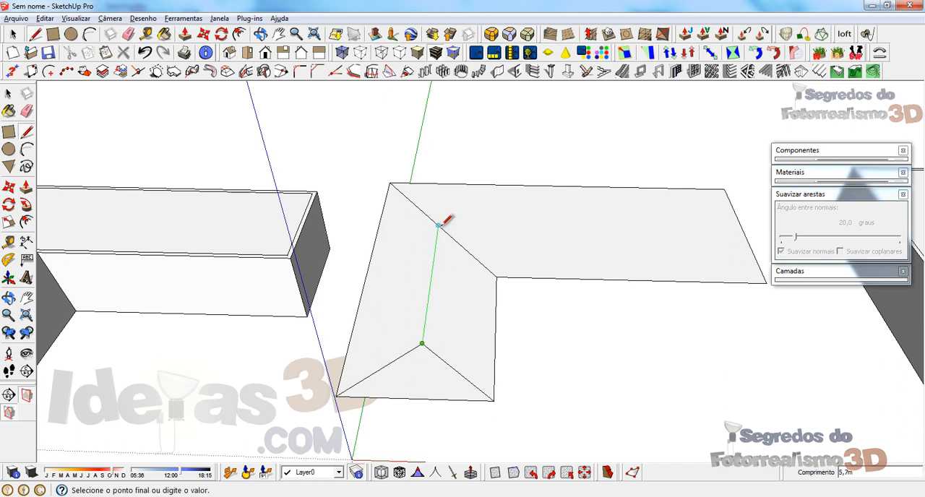
left_click(438, 225)
Step: Draw a midpoint guide line and two hip lines at the long wing's end edge, and erase the guide line
middle_click_drag(446, 210, 673, 233)
left_click(659, 233)
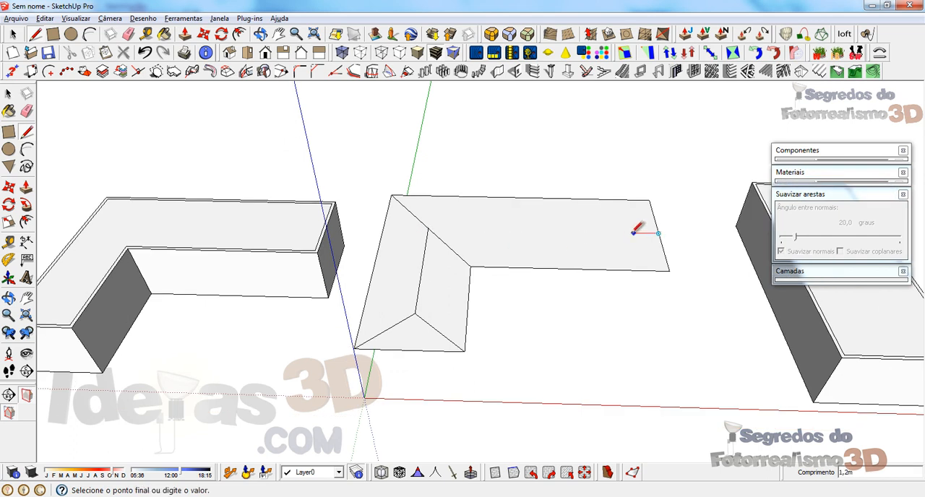
left_click(650, 199)
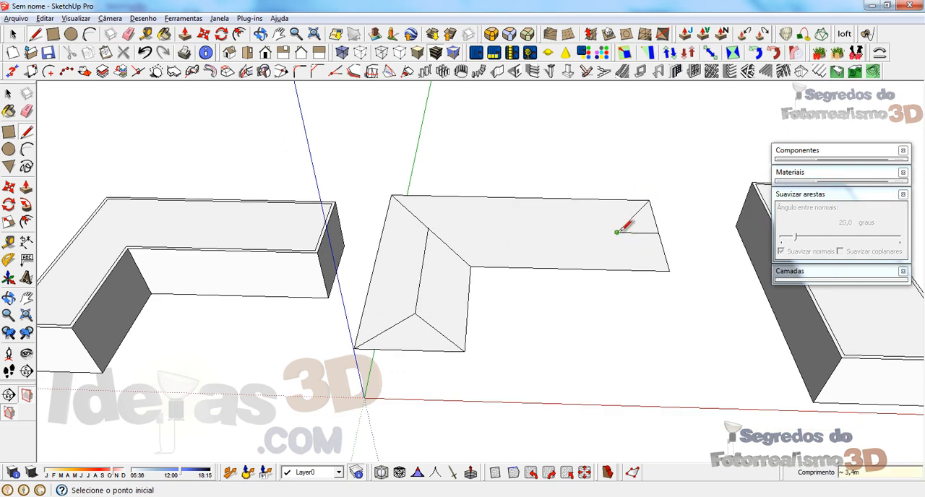
left_click(616, 232)
left_click(669, 271)
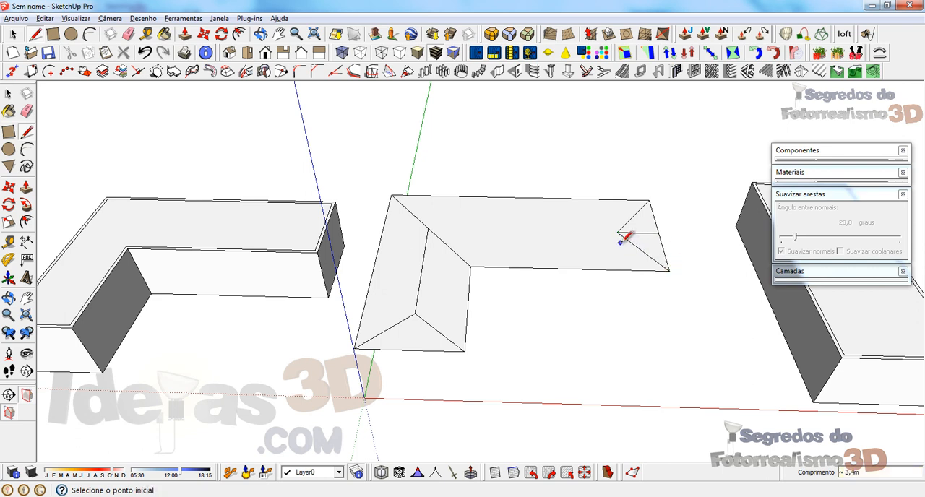
key("e")
Step: Draw the long wing's ridge line from its hip point to the midpoint of the diagonal
key("l")
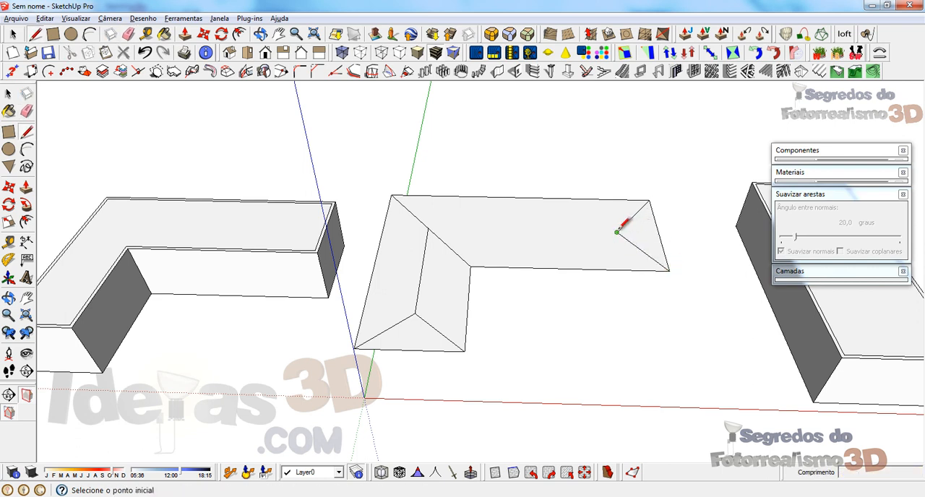
left_click(617, 232)
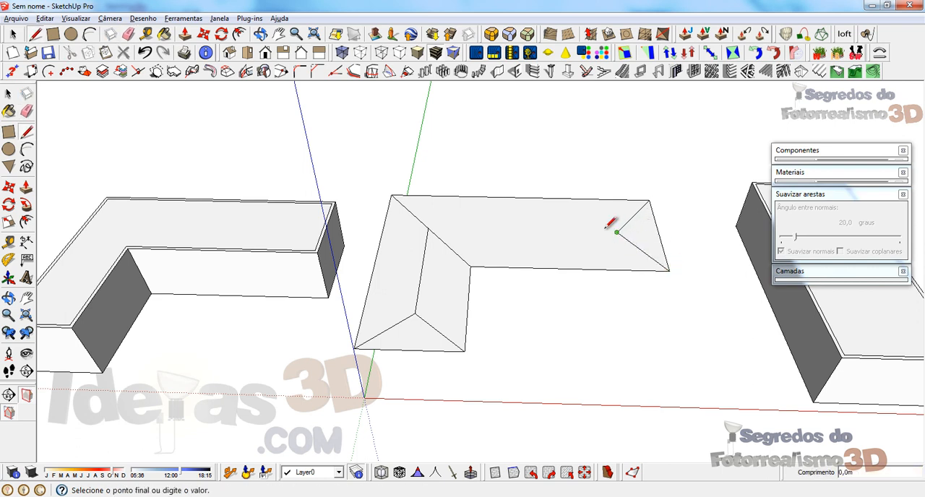
left_click(428, 229)
key("space")
scroll(430, 230, "up", 2)
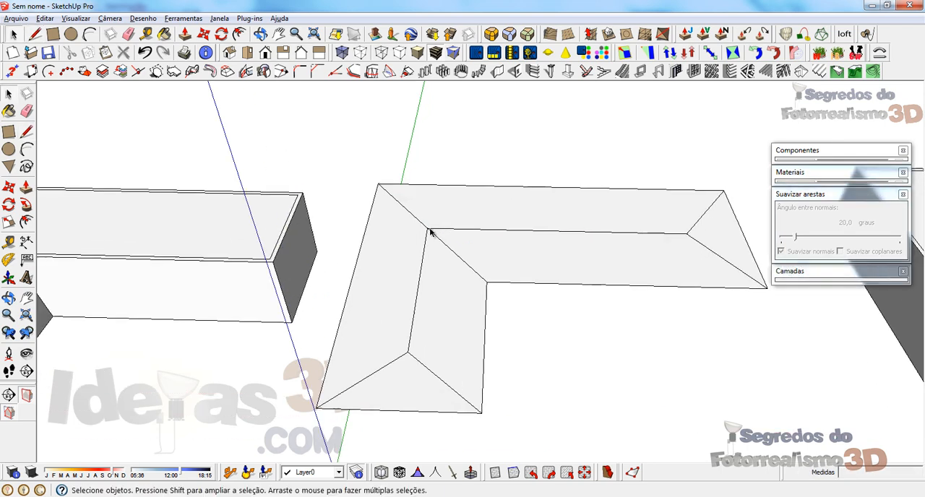
scroll(430, 231, "up", 1)
middle_click_drag(418, 340, 405, 269)
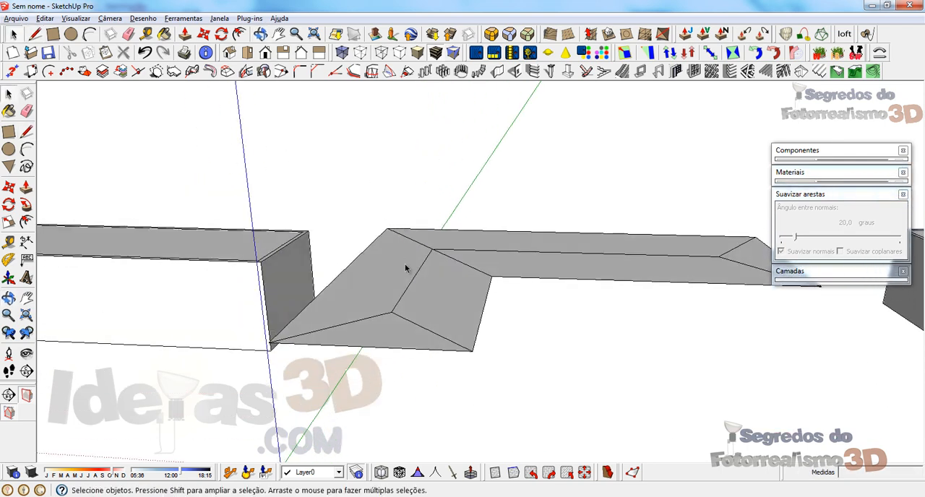
Step: Select the ridge lines of both roof wings
left_click(410, 289)
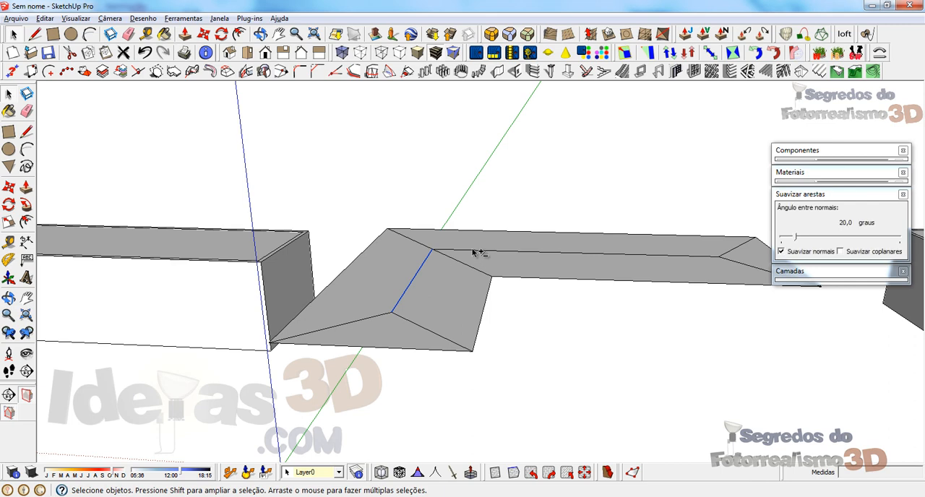
left_click(474, 252, "shift")
middle_click_drag(514, 255, 478, 221)
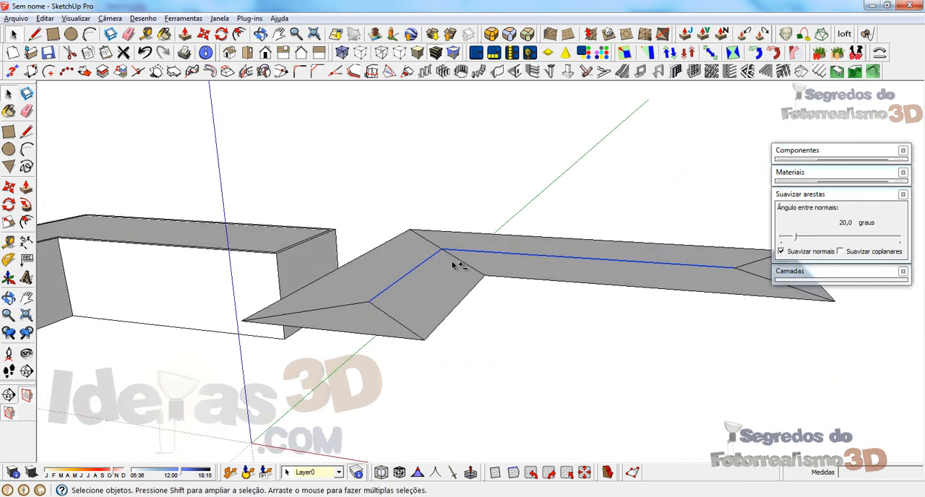
middle_click_drag(437, 246, 439, 241)
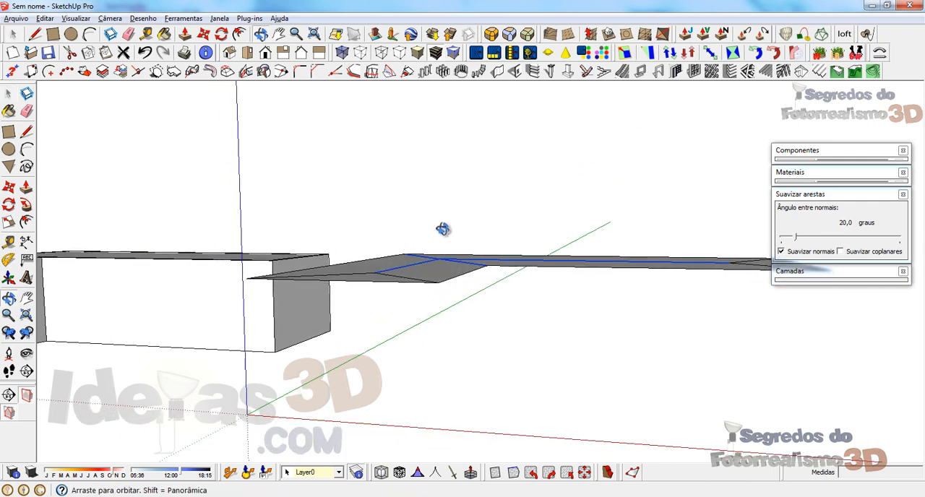
Step: Try to raise the selected lines along the vertical axis from the origin, and undo the move
key("m")
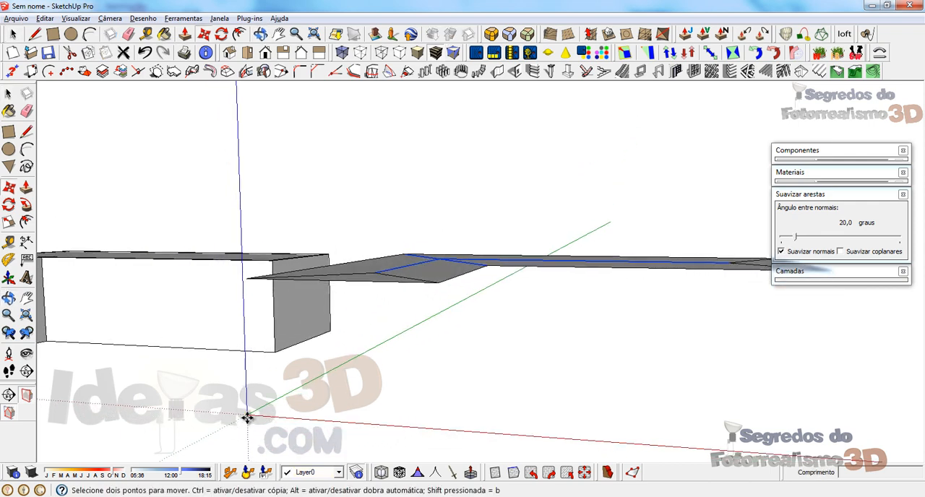
left_click(246, 417)
left_click(248, 387)
key("ctrl+z")
Step: Remove the diagonal lines at the inner corner from the selection, keeping only the two ridge lines
middle_click_drag(330, 337, 342, 396)
key("e")
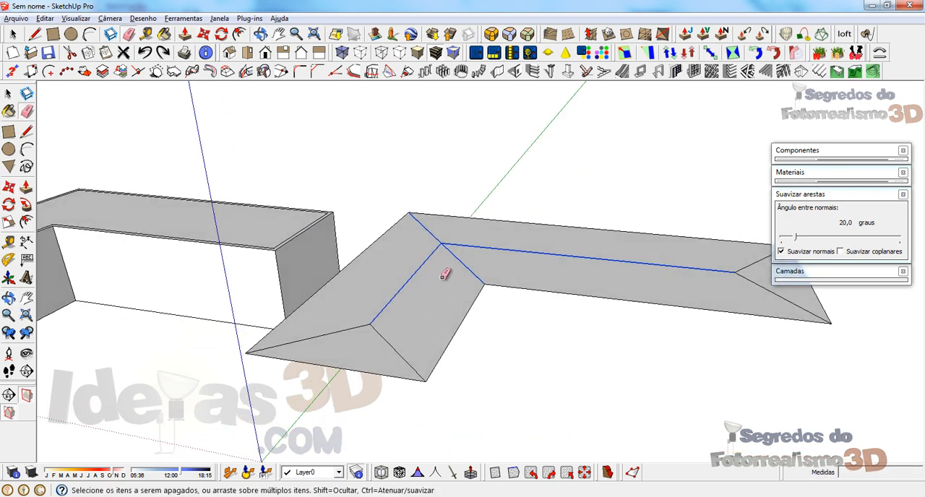
key("space")
left_click(433, 231, "shift")
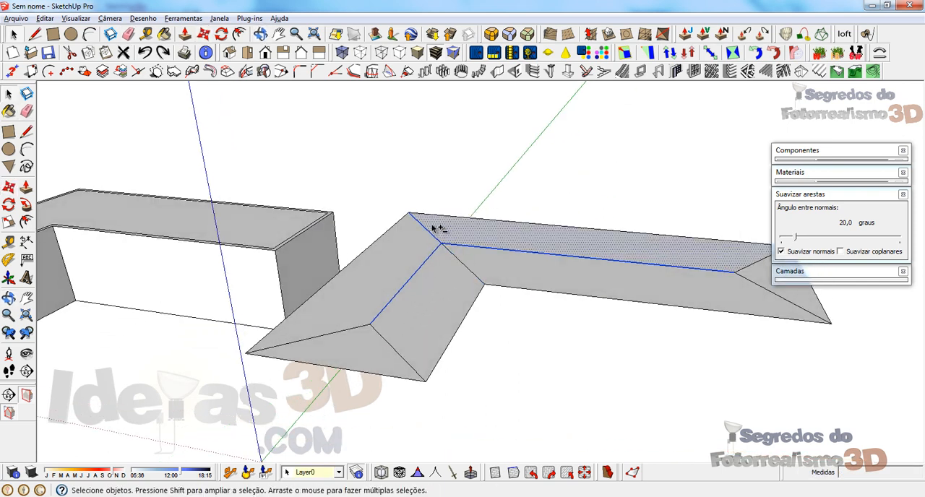
left_click(431, 227, "shift")
Step: Try moving the two selected ridge lines along the vertical axis with the origin as base point
middle_click_drag(288, 407, 302, 321)
key("m")
left_click(247, 396)
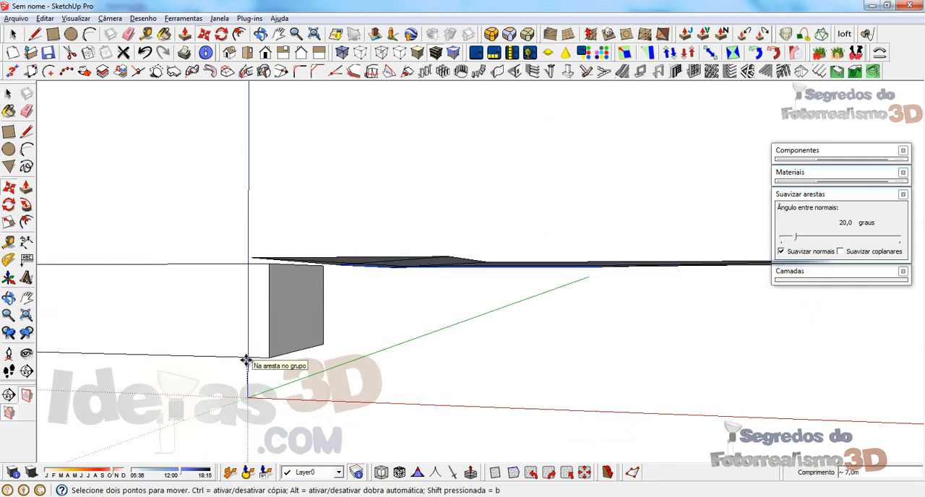
left_click(244, 363)
key("space")
middle_click_drag(388, 325, 382, 440)
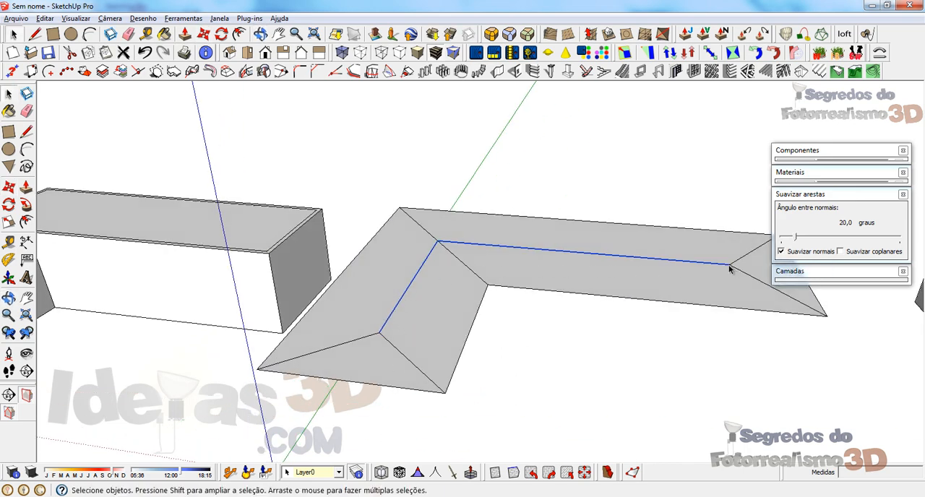
Step: Raise the two ridge lines 2 m along the blue axis to form the sloped roof, and clear the selection
middle_click_drag(355, 287, 311, 296)
key("m")
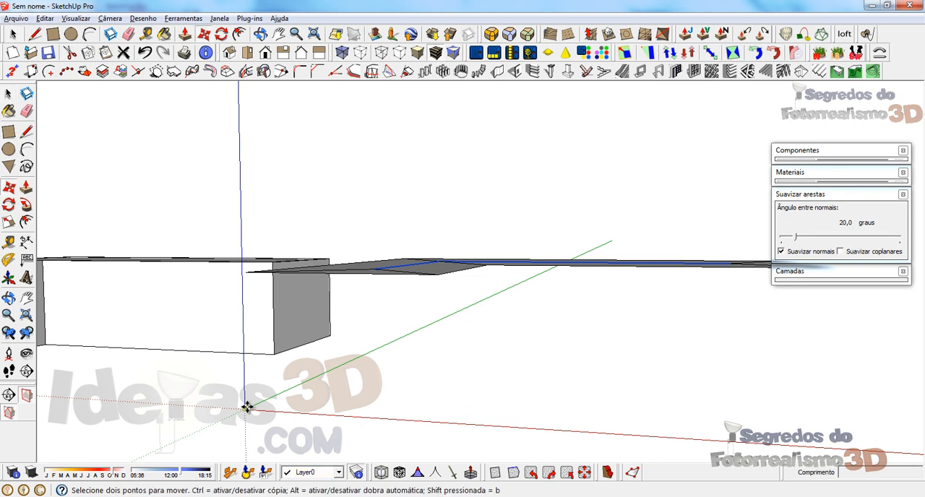
left_click(246, 407)
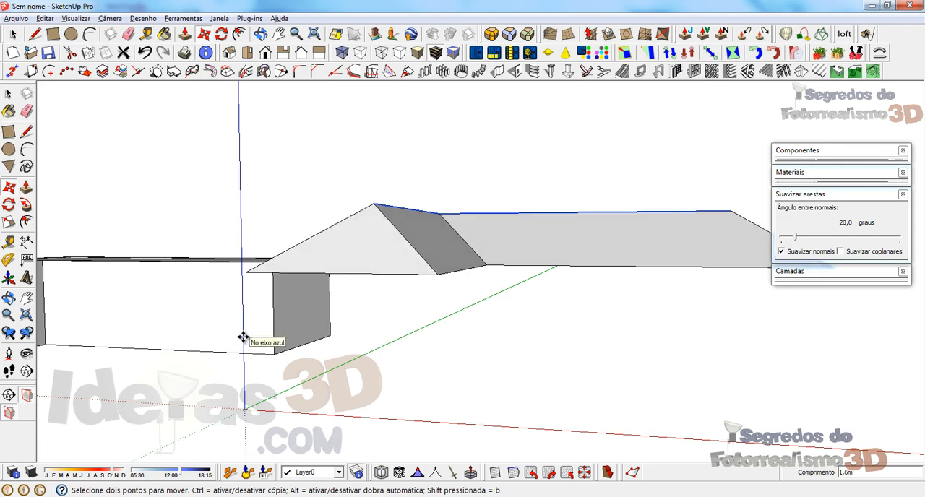
type("2")
key("Return")
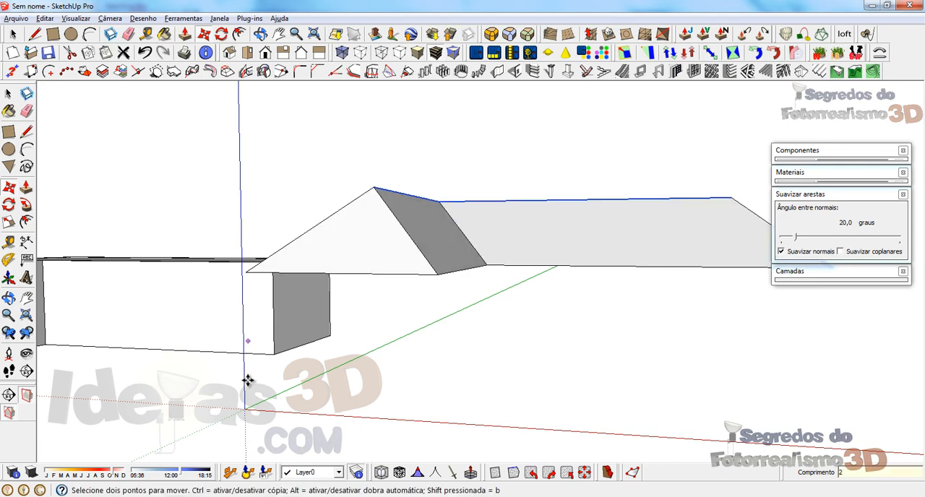
middle_click_drag(565, 282, 792, 379)
key("space")
left_click(343, 163)
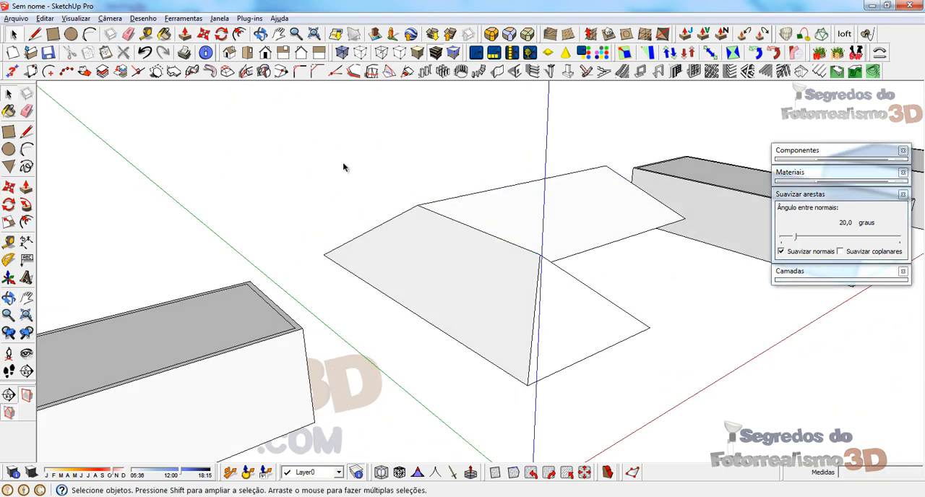
Step: Unhide the last hidden geometry, bringing back the walls under the hip roof
middle_click_drag(514, 280, 232, 303)
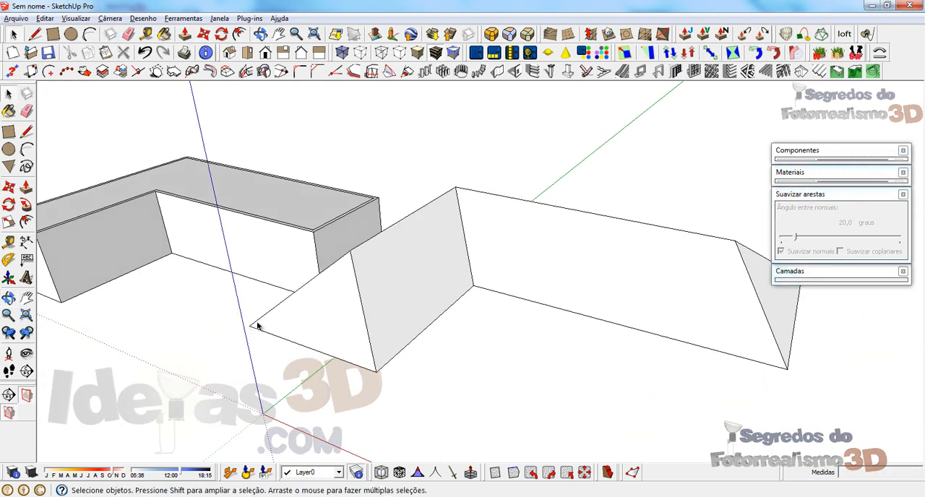
left_click(45, 18)
mouse_move(73, 185)
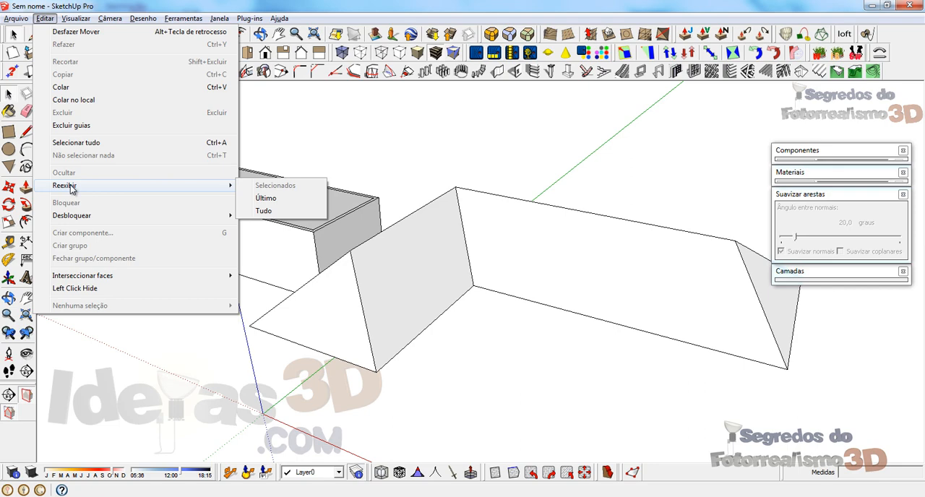
left_click(283, 199)
middle_click_drag(344, 251, 745, 264)
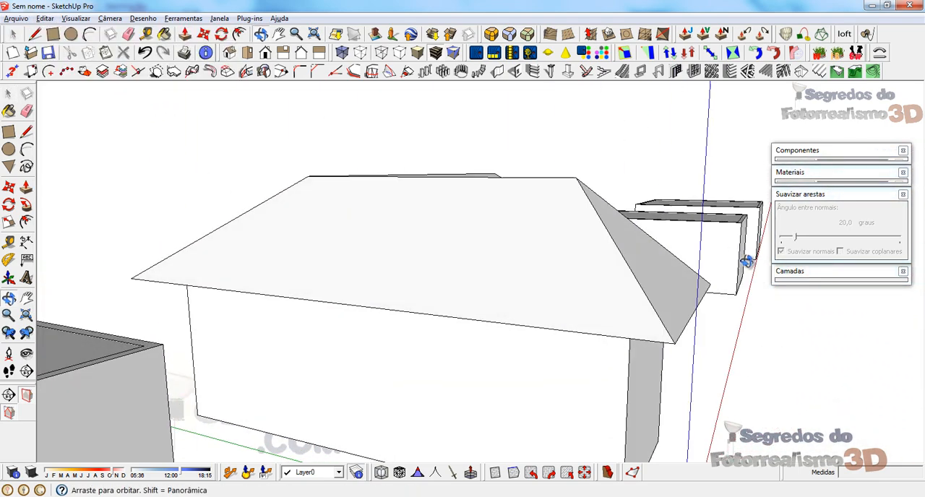
scroll(378, 235, "down", 2)
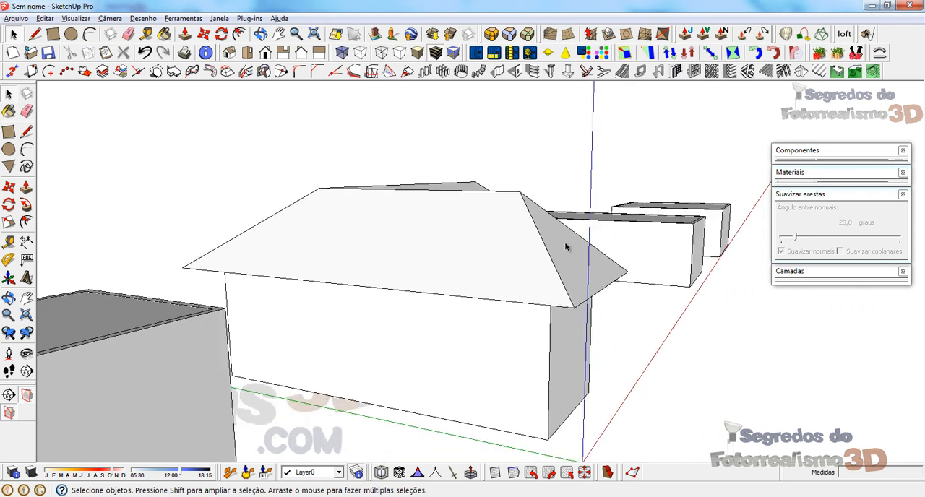
Step: Extend the short wing's ridge about 2 m along the green axis until above the end eave, and draw a vertical line down to that eave
middle_click_drag(587, 288, 386, 223)
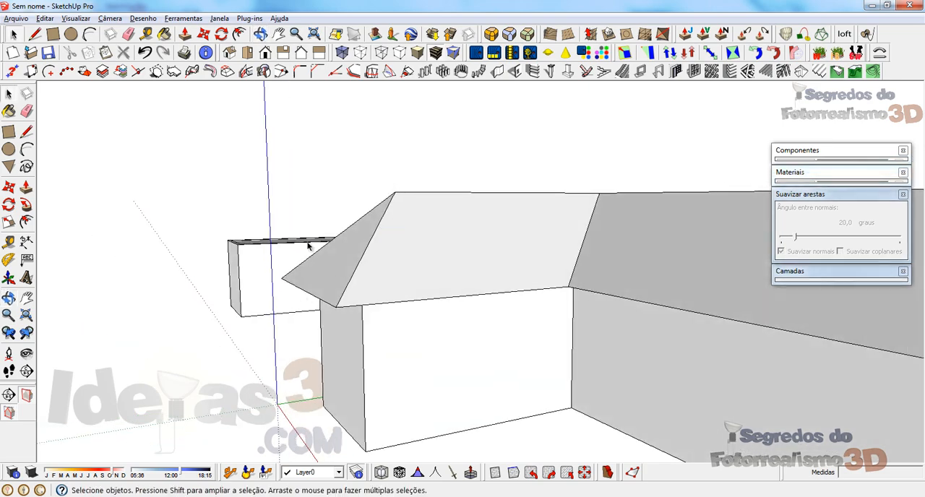
middle_click_drag(324, 271, 404, 197)
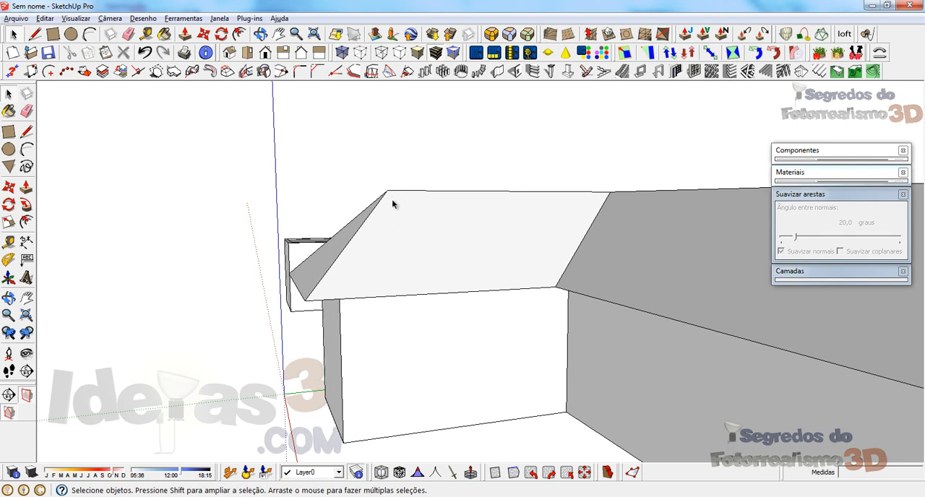
key("l")
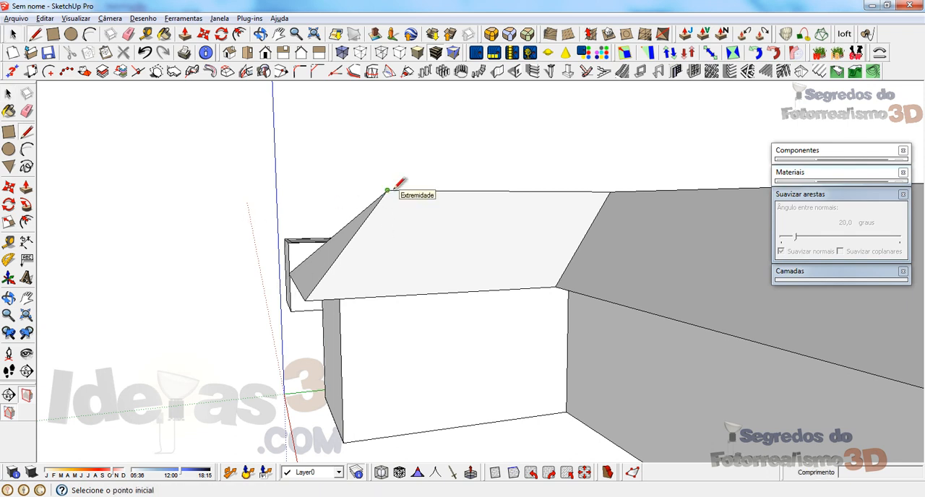
left_click(387, 190)
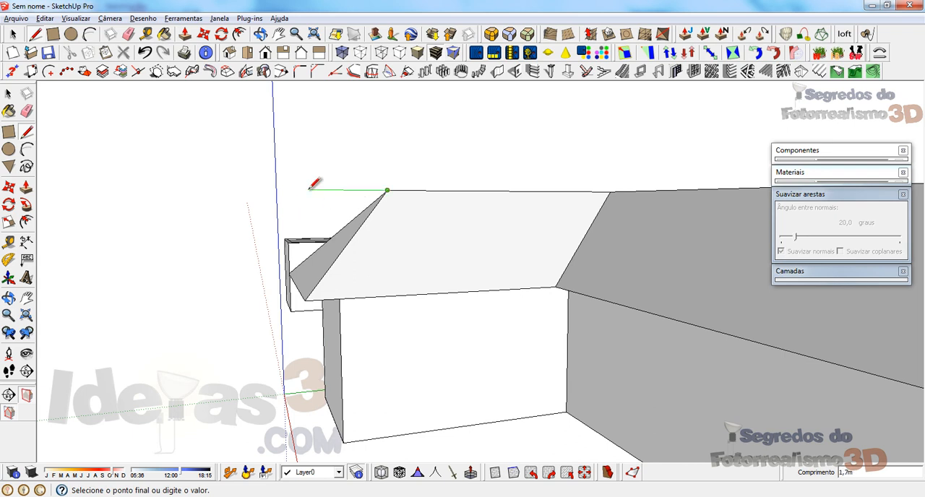
mouse_move(332, 173)
middle_mouse_down()
mouse_move(297, 186)
mouse_move(325, 171)
middle_mouse_up()
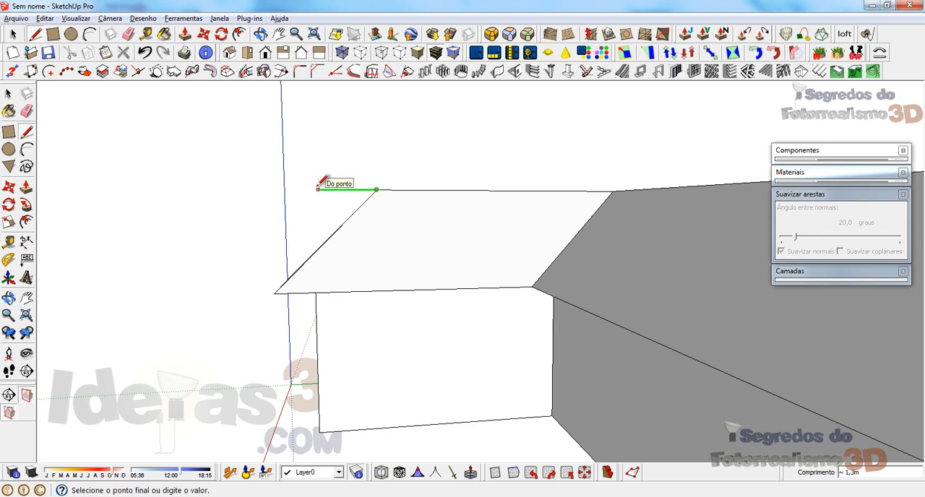
mouse_move(301, 244)
middle_mouse_down()
mouse_move(306, 234)
mouse_move(343, 242)
mouse_move(341, 208)
middle_mouse_up()
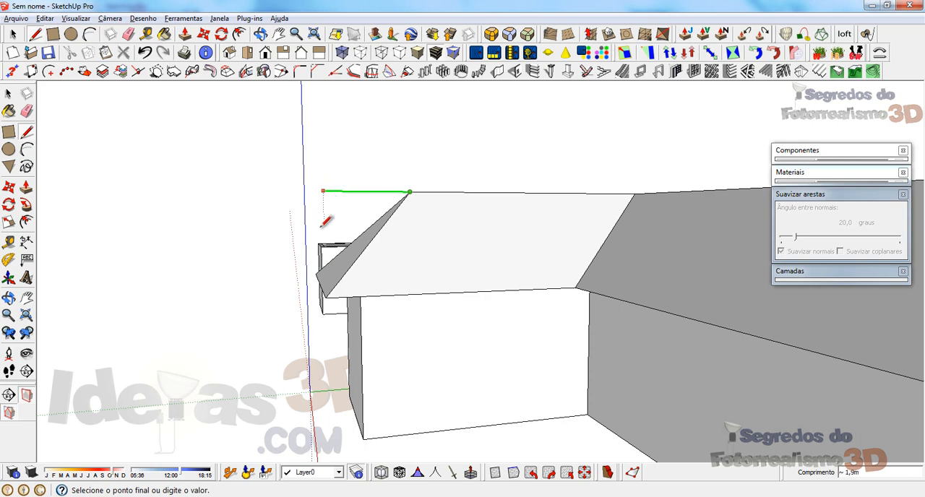
left_click(320, 283)
mouse_move(351, 257)
middle_mouse_down()
mouse_move(702, 293)
mouse_move(649, 284)
mouse_move(617, 264)
middle_mouse_up()
key("Escape")
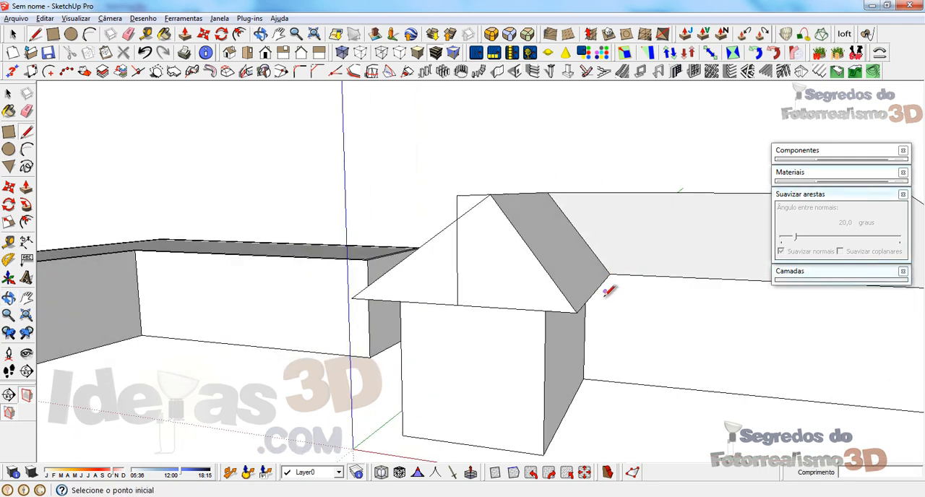
Step: Draw gable lines from both corners of the short wing's end eave to the outer end of the extended ridge
left_click(576, 311)
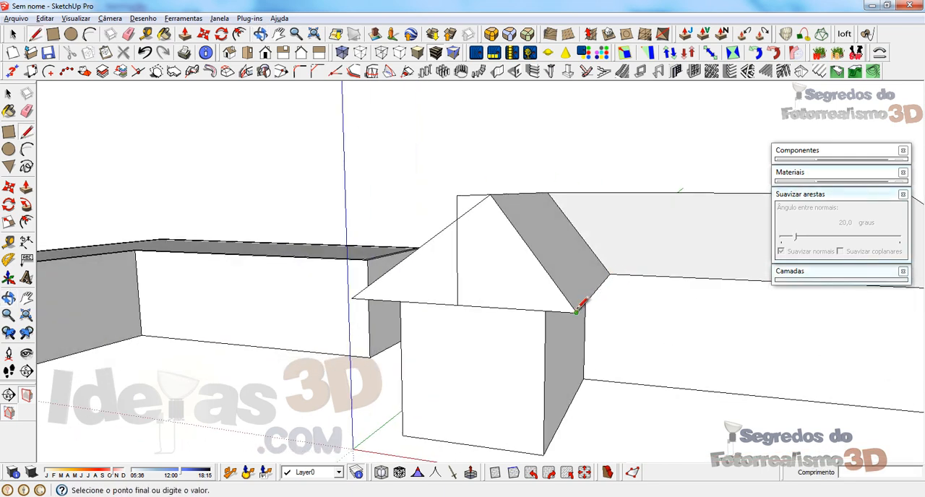
left_click(457, 195)
middle_click_drag(458, 193, 504, 304)
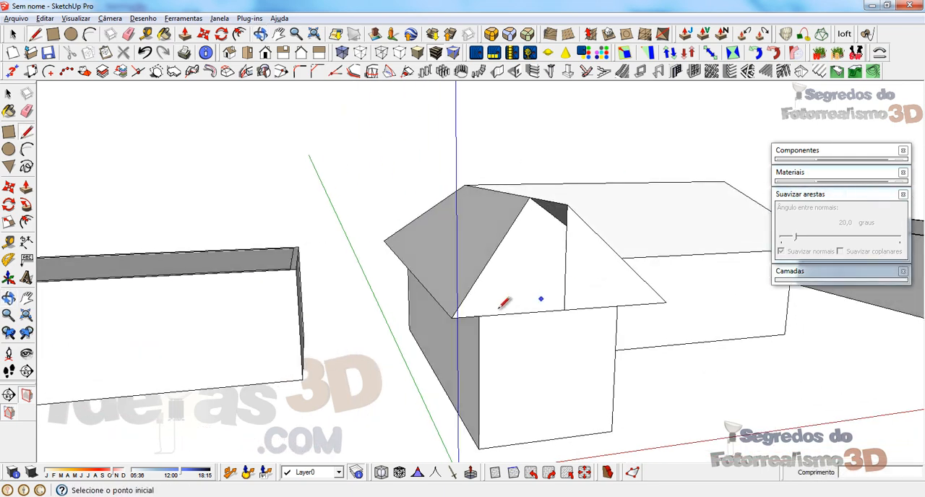
left_click(452, 317)
left_click(569, 211)
Step: Erase the vertical construction line and the two original hip lines at the short wing's gable end
middle_click_drag(568, 212, 397, 316)
key("e")
left_click(437, 318)
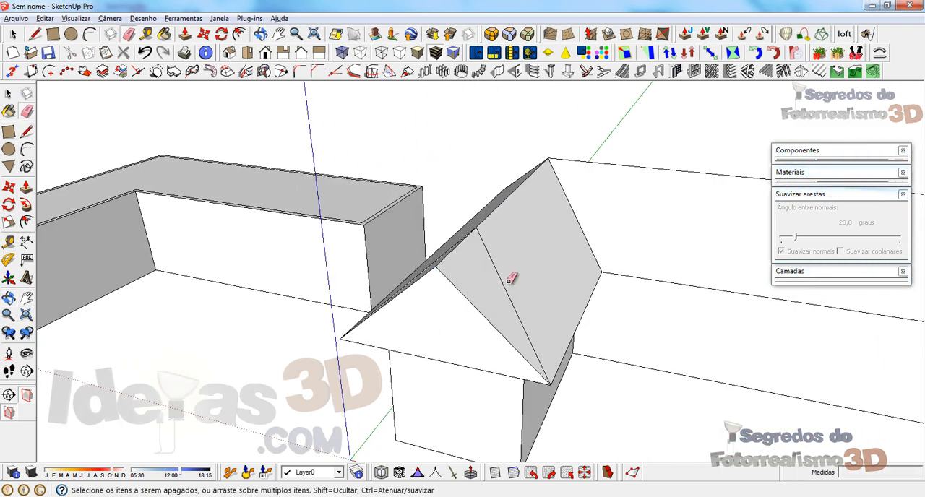
left_click(498, 274)
middle_click_drag(460, 261, 534, 289)
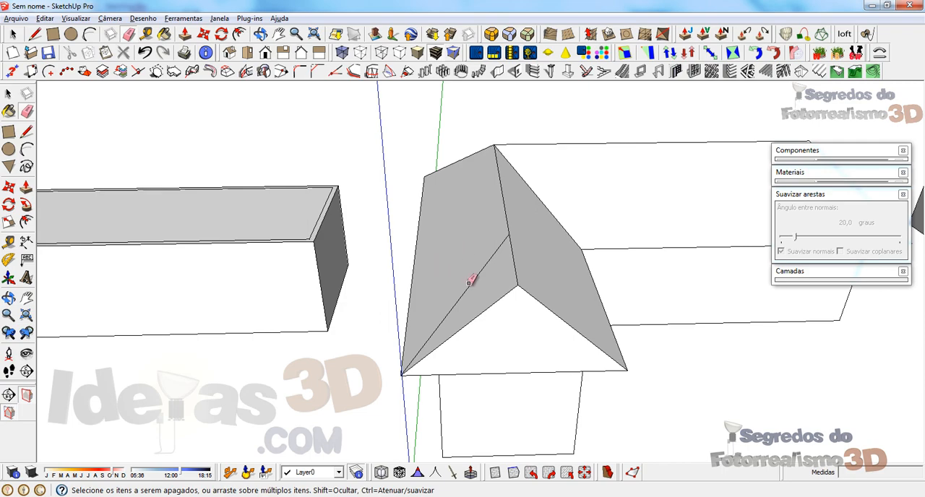
mouse_move(316, 264)
middle_mouse_down()
mouse_move(471, 213)
mouse_move(265, 199)
mouse_move(459, 110)
mouse_move(417, 115)
mouse_move(613, 35)
mouse_move(645, 79)
mouse_move(628, 52)
mouse_move(470, 87)
mouse_move(326, 130)
mouse_move(248, 179)
mouse_move(556, 187)
mouse_move(322, 299)
middle_mouse_up()
scroll(627, 182, "down", 3)
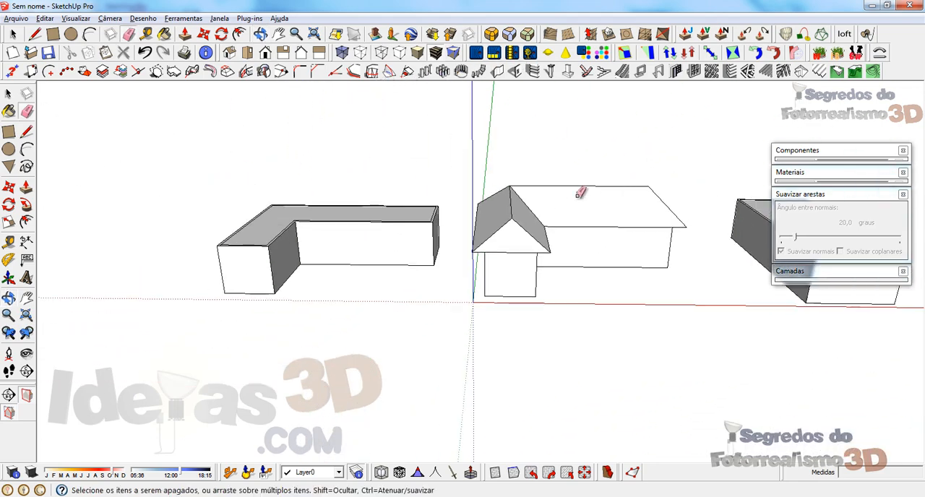
Step: Hide the wall group of the neighbouring L-shaped block, leaving only its top face
mouse_move(529, 277)
middle_mouse_down()
mouse_move(562, 221)
mouse_move(542, 327)
mouse_move(213, 253)
mouse_move(143, 107)
middle_mouse_up()
key("space")
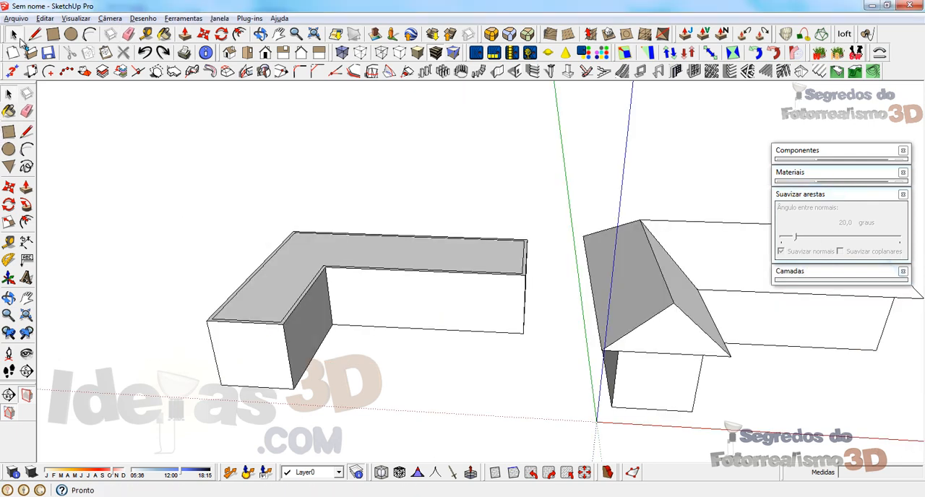
middle_click_drag(427, 264, 470, 324)
scroll(541, 230, "down", 3)
scroll(466, 237, "up", 3)
middle_click_drag(391, 277, 329, 391)
left_click(398, 280)
scroll(392, 264, "up", 3)
scroll(329, 391, "down", 2)
triple_click(317, 325)
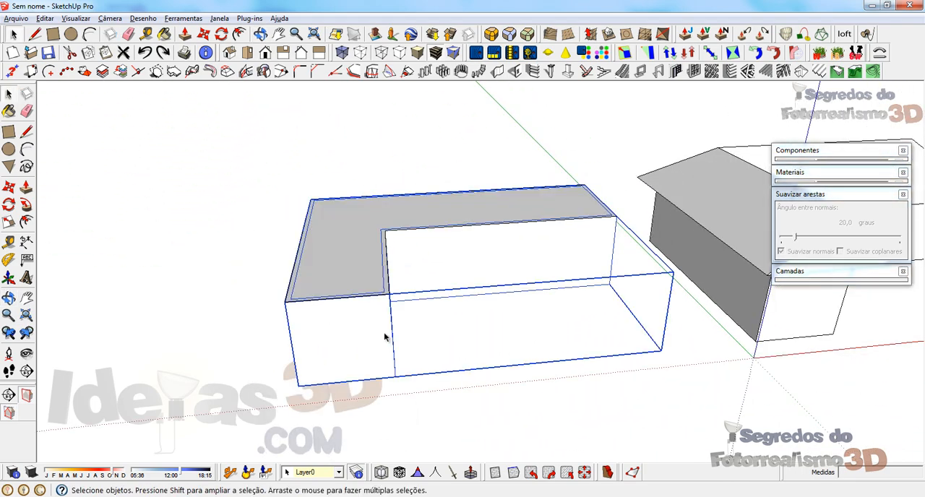
left_click(320, 256)
right_click(327, 324)
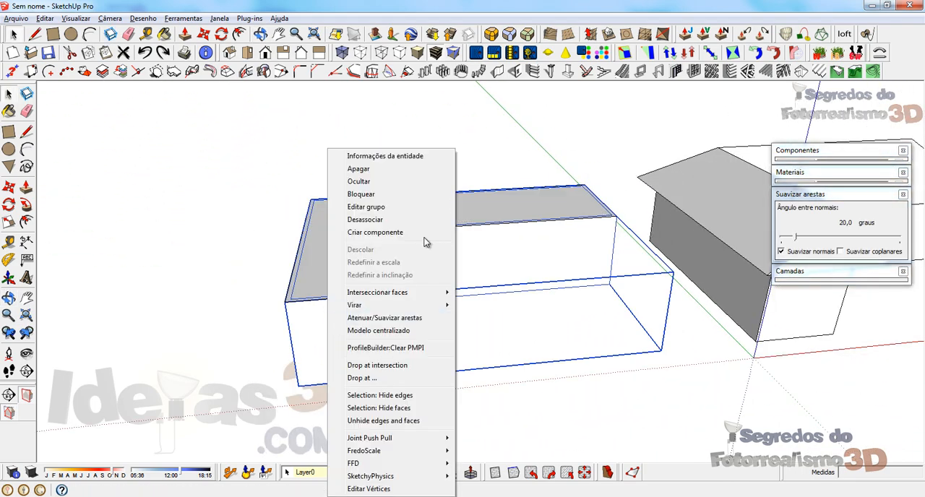
left_click(358, 182)
Step: Offset the outline of the L-shaped face outward by 0.7 m for the overhang
middle_click_drag(353, 217, 322, 305)
left_click(304, 279)
key("f")
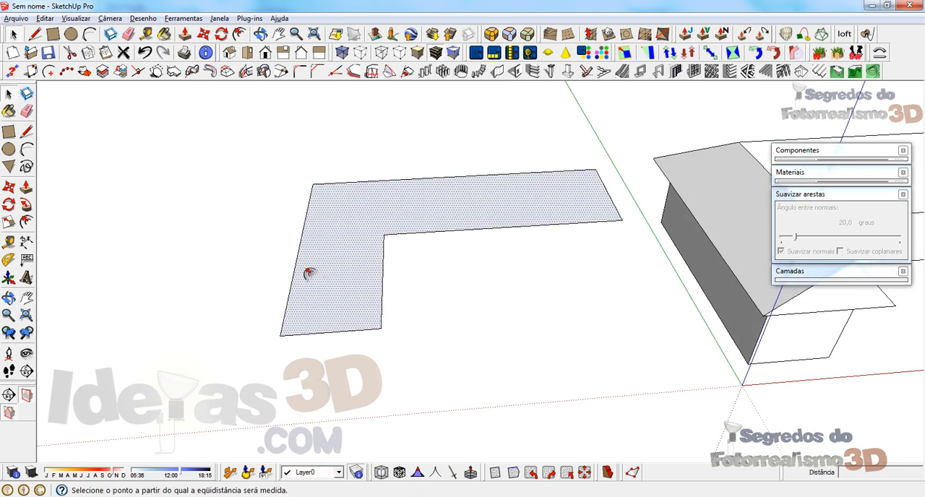
left_click(295, 261)
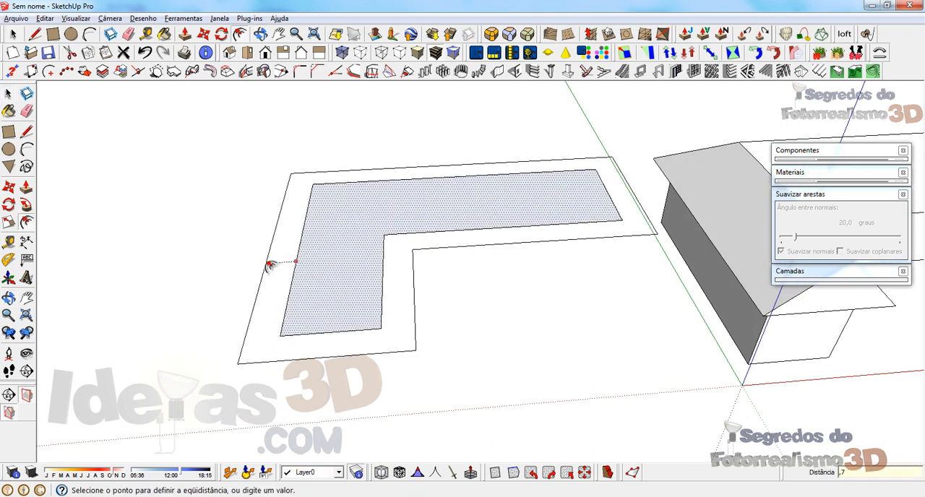
key("Return")
Step: Erase the original inner outline so that the offset area is one L-shaped face
key("e")
mouse_move(293, 339)
left_mouse_down()
mouse_move(288, 324)
mouse_move(395, 231)
left_mouse_up()
left_click_drag(589, 186, 598, 168)
middle_click_drag(381, 292, 376, 278)
Step: Push/Pull the L-shaped face upward 0.2 m into a slab
key("p")
left_click(304, 322)
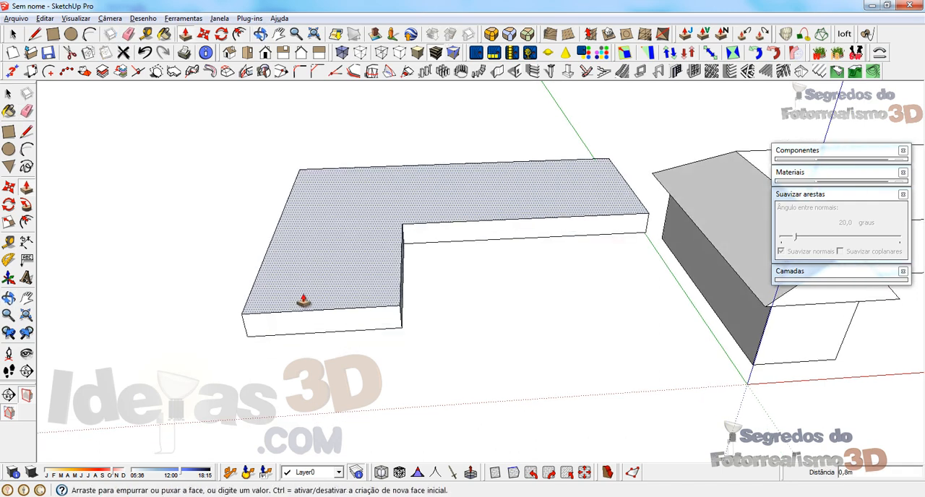
type(",2")
key("Return")
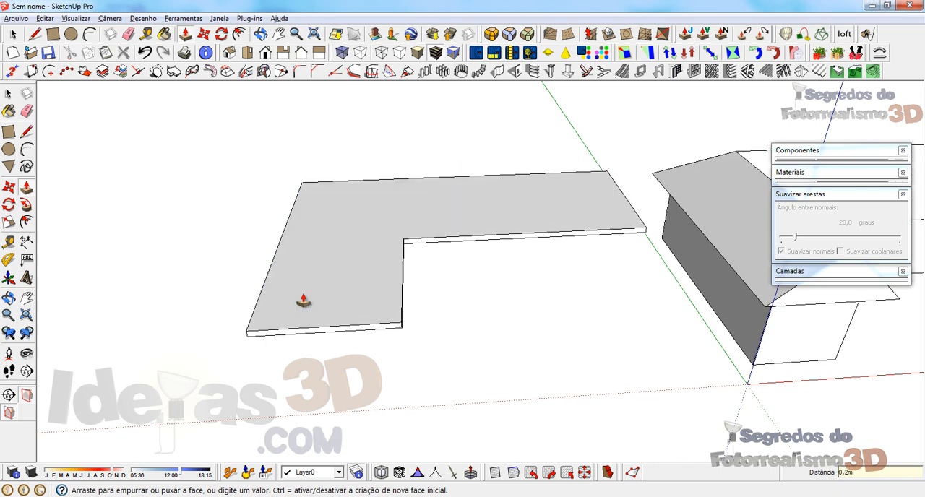
Step: Draw a diagonal line across the slab's top face from the L's outer corner to its inner corner
key("space")
middle_click_drag(318, 277, 332, 285)
key("l")
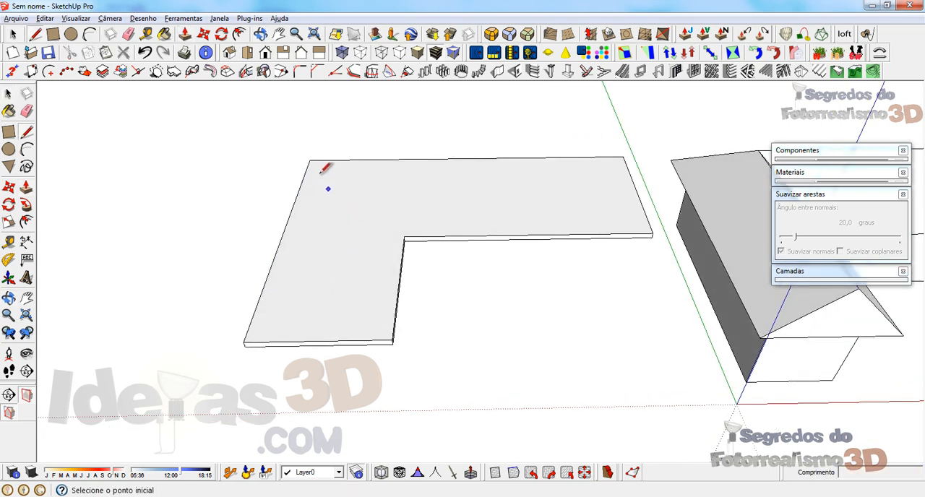
left_click(310, 160)
left_click(405, 236)
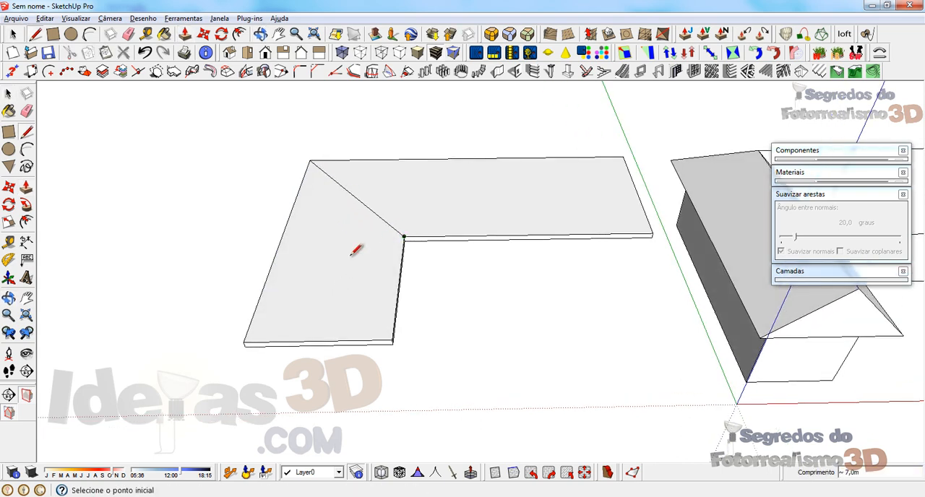
Step: Lay out the shorter wing's hip end from a temporary 2 m centre line, with hip lines to both corners and a ridge to the diagonal
left_click(319, 339)
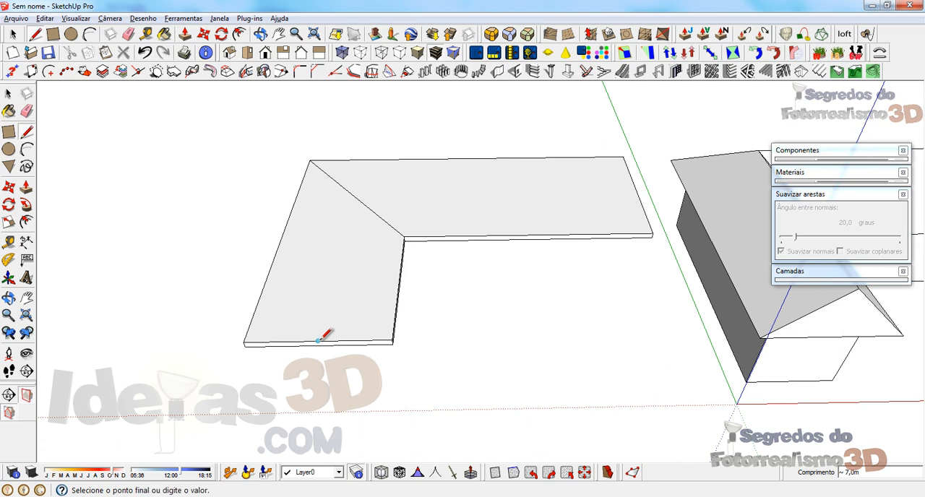
left_click(329, 295)
left_click(392, 340)
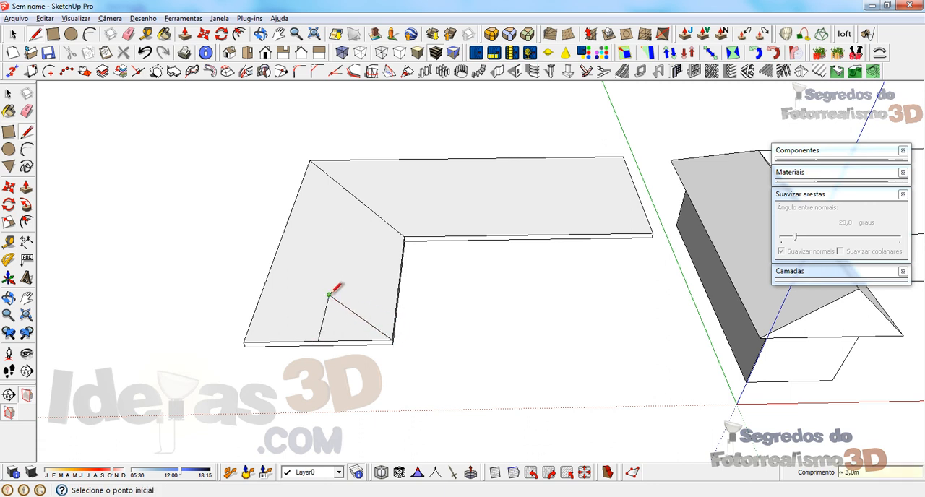
left_click(244, 343)
left_click(329, 295)
left_click(353, 195)
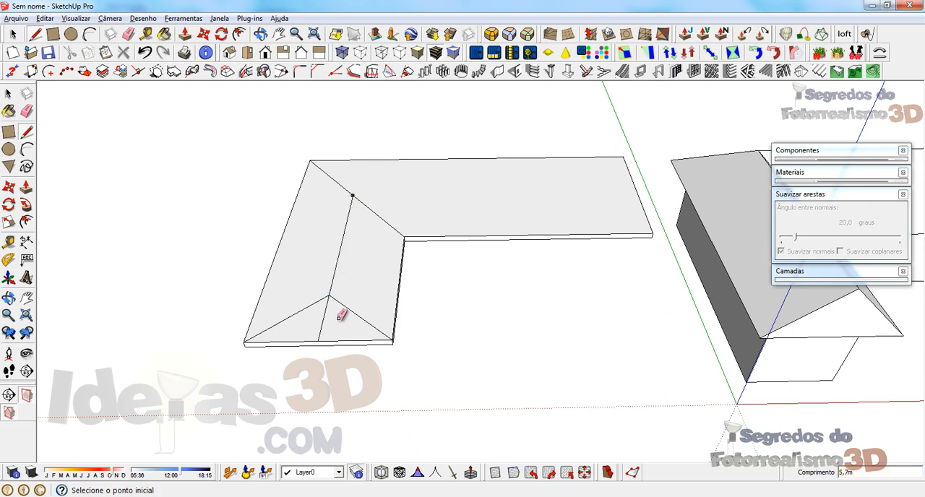
key("e")
Step: Lay out the longer wing's hip end from a temporary centre line, with hip lines to both corners and a ridge to the diagonal
key("l")
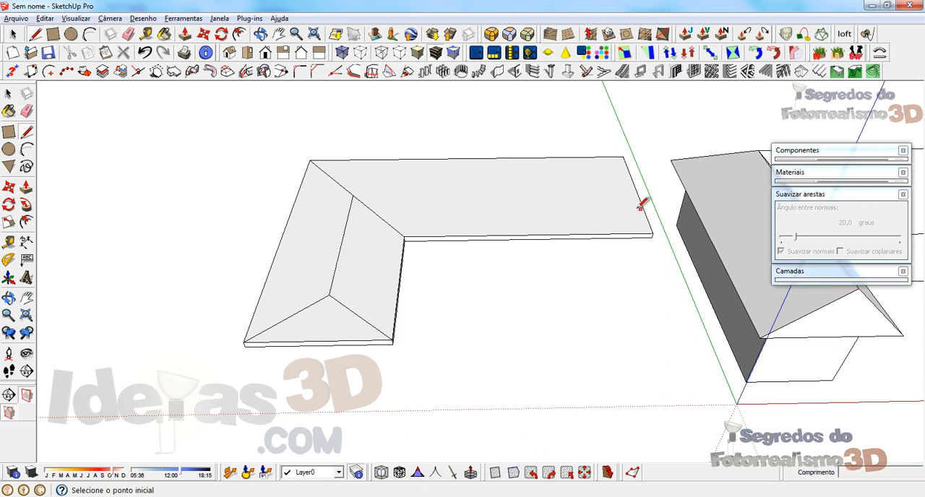
left_click(636, 191)
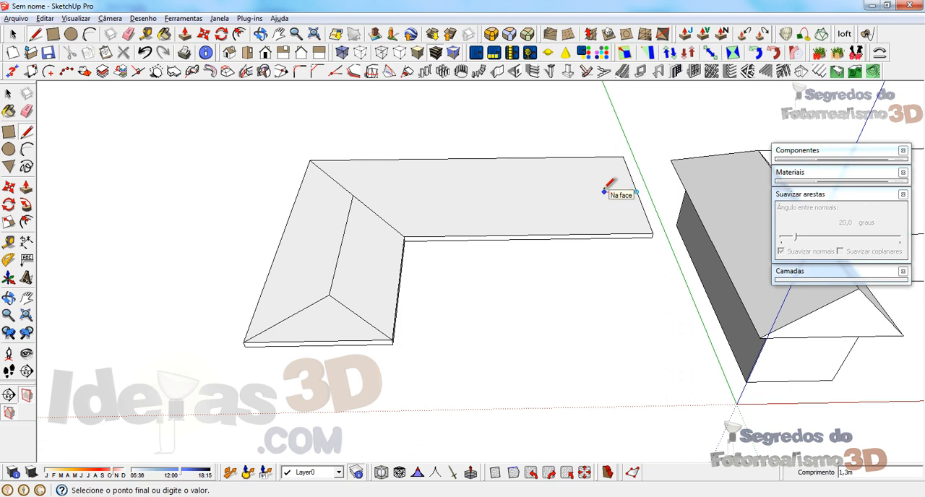
left_click(586, 192)
left_click(624, 157)
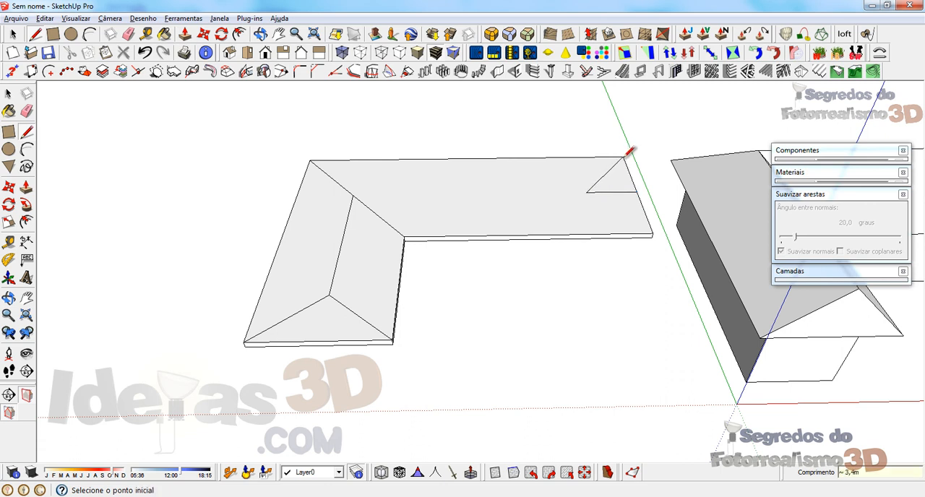
left_click(586, 193)
left_click(586, 192)
left_click(353, 195)
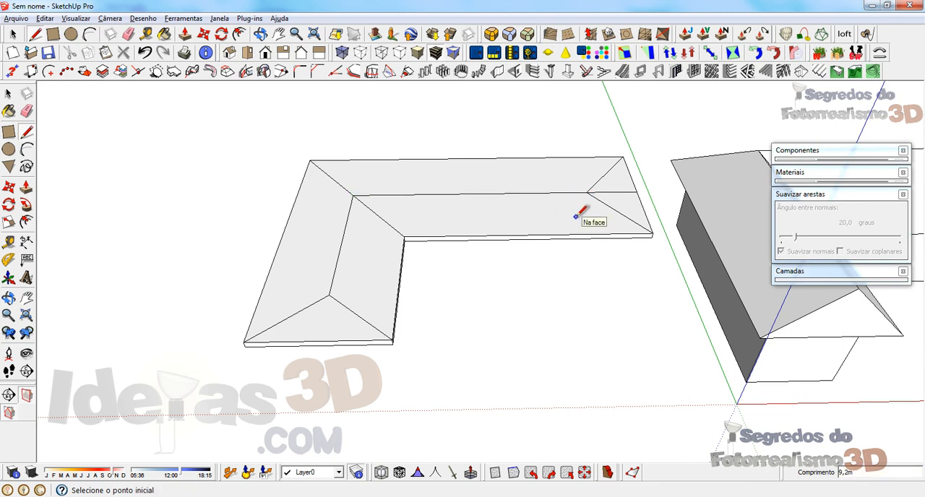
key("e")
left_click(615, 192)
Step: Draw a 2 m vertical line up from the point where the two ridge lines meet on the diagonal
mouse_move(355, 305)
middle_mouse_down()
mouse_move(424, 208)
mouse_move(351, 269)
middle_mouse_up()
key("l")
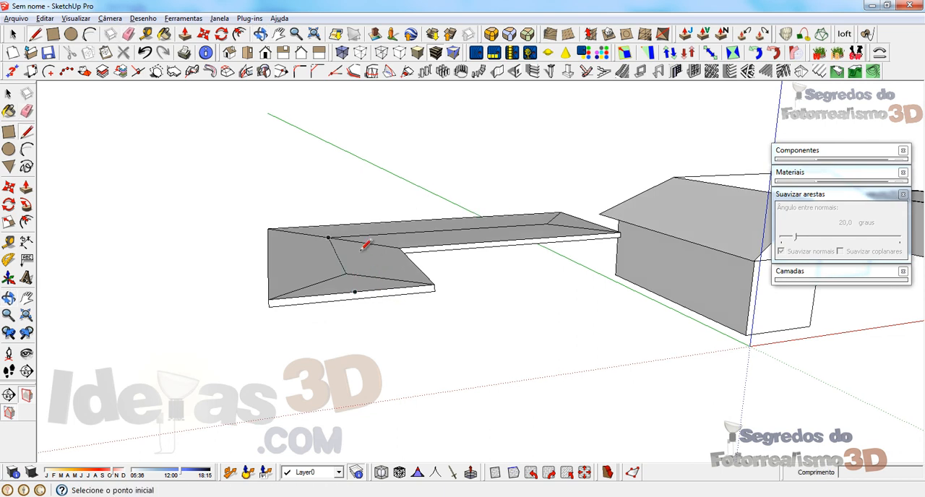
left_click(329, 236)
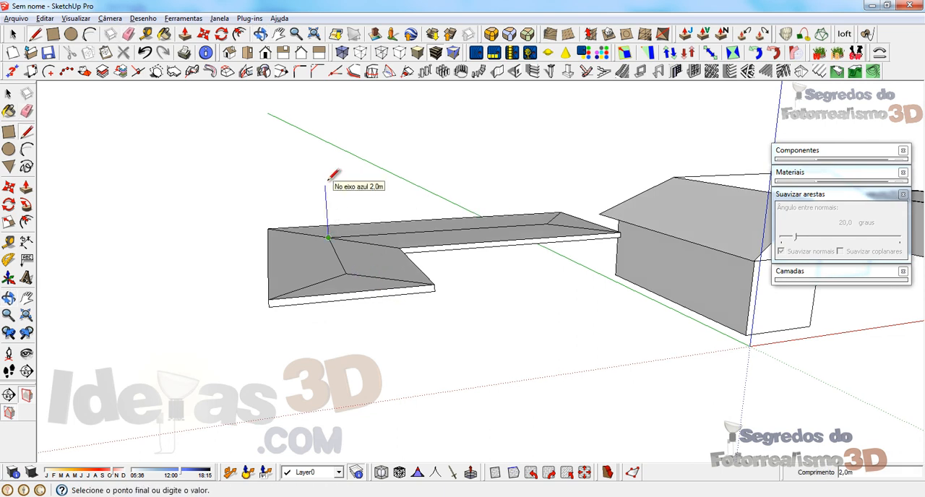
type("2")
key("Return")
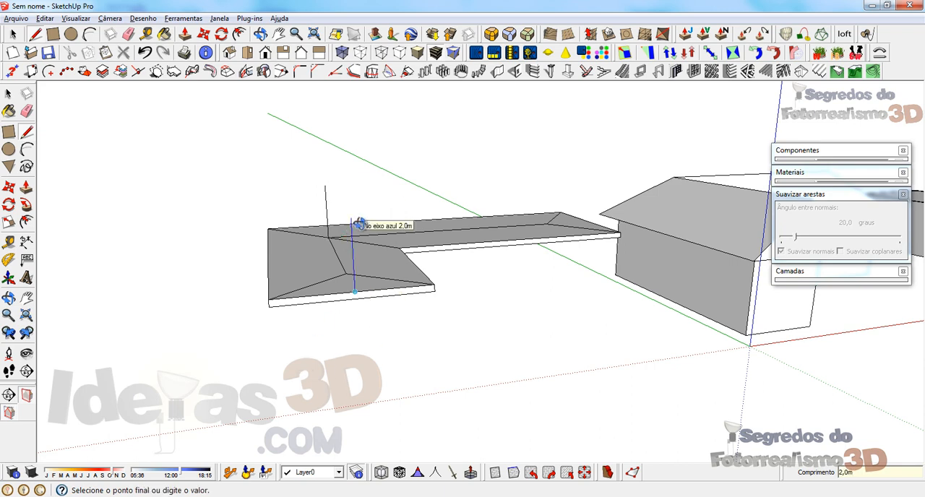
Step: Draw 2 m vertical lines up from the midpoints of both wings' end edges
middle_click_drag(355, 210, 534, 226)
left_click(562, 268)
type("2")
key("Return")
left_click(518, 226)
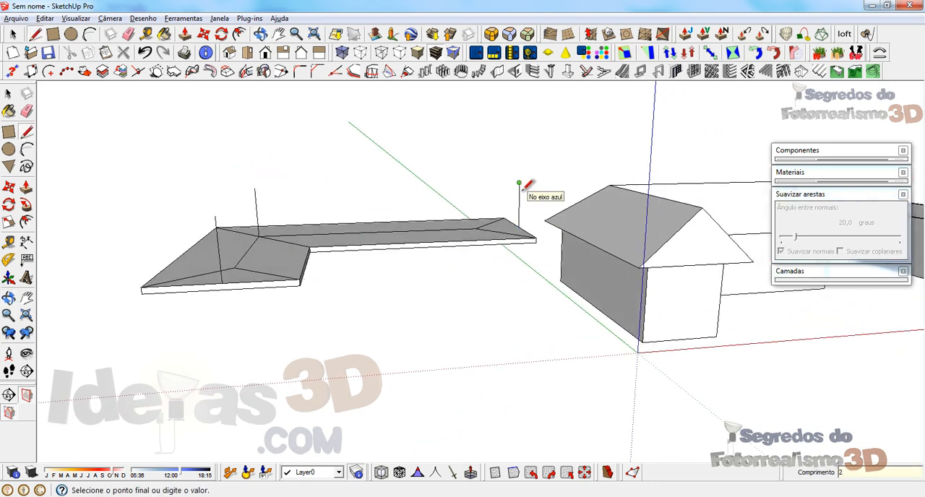
key("Return")
Step: Draw 2 m vertical lines up from the hip apex points of both wings
left_click(233, 268)
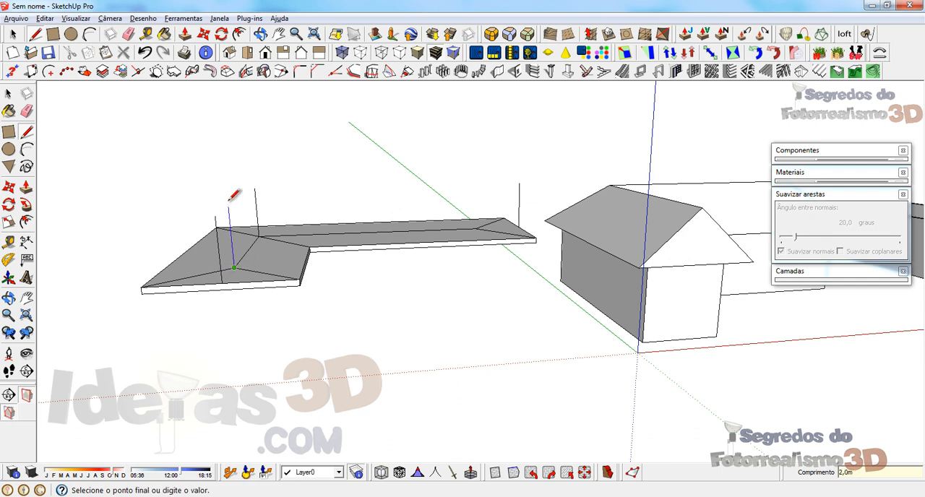
key("Return")
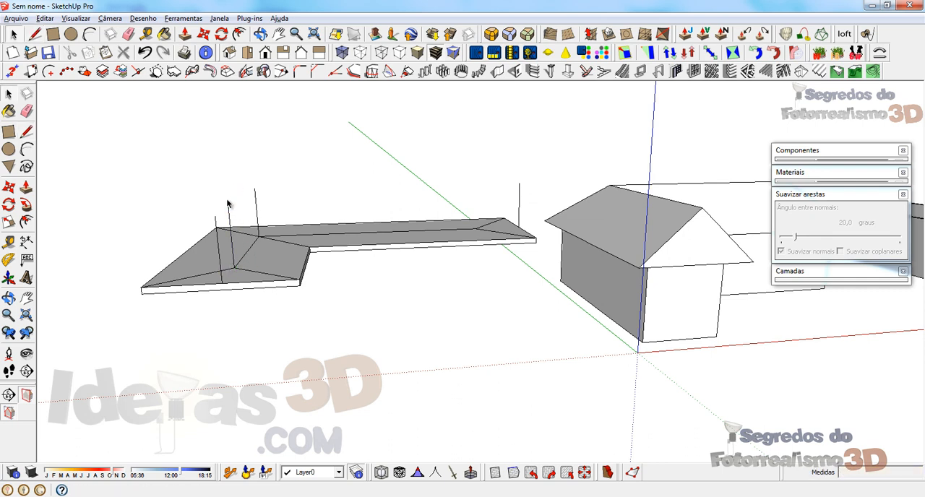
key("space")
left_click(218, 242)
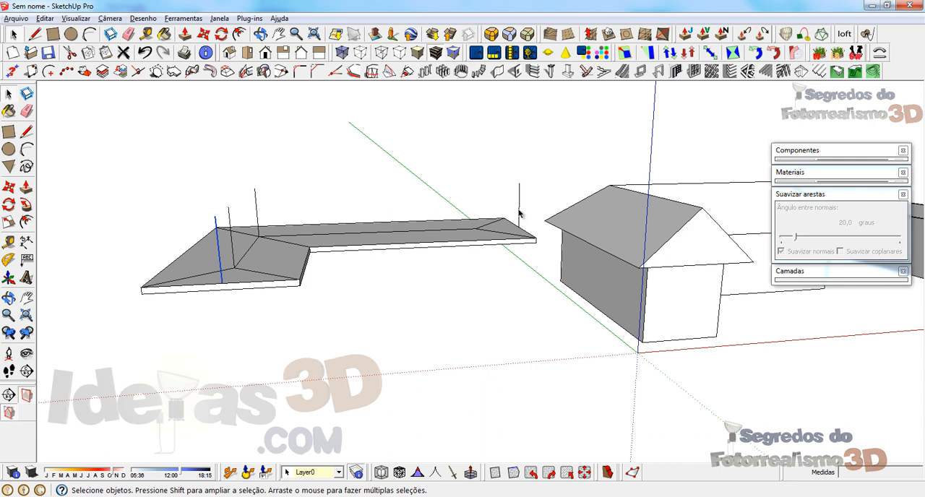
key("l")
left_click(476, 227)
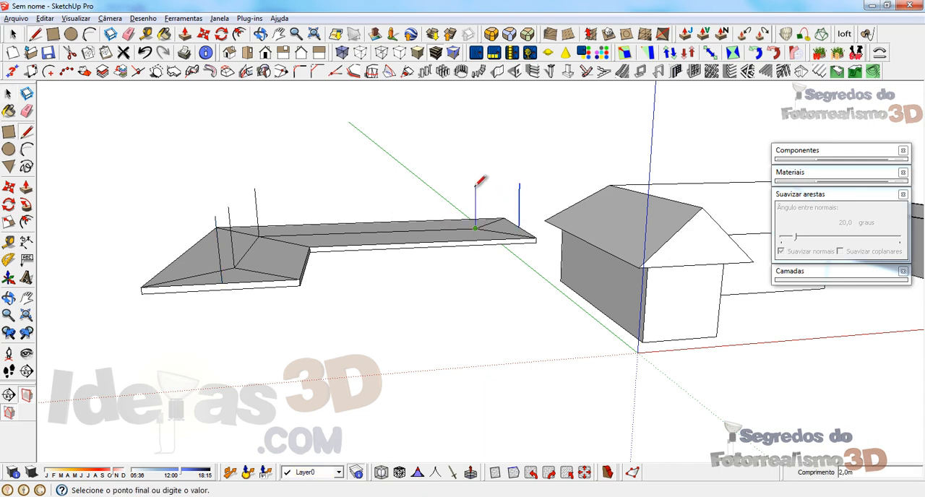
key("Return")
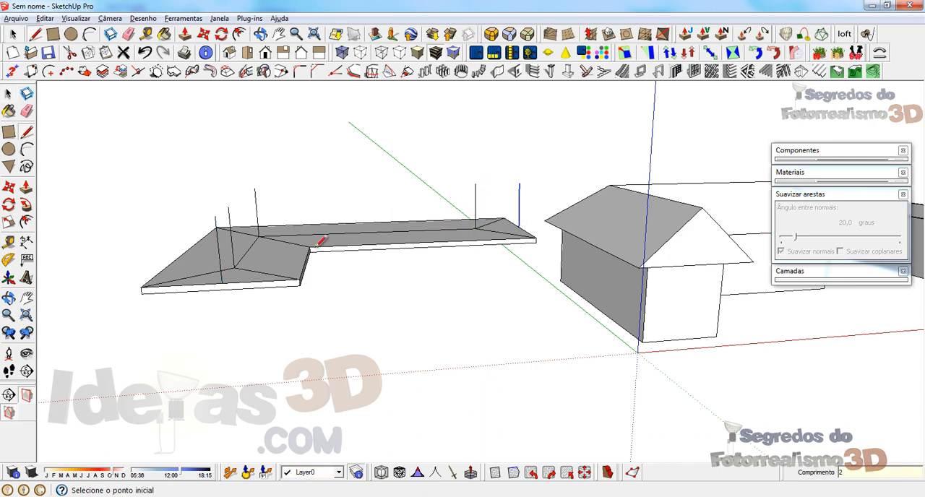
Step: Try to draw sloping edges from the top of the shorter wing's hip apex vertical to both end corners
middle_click_drag(320, 239, 216, 259)
left_click(229, 245)
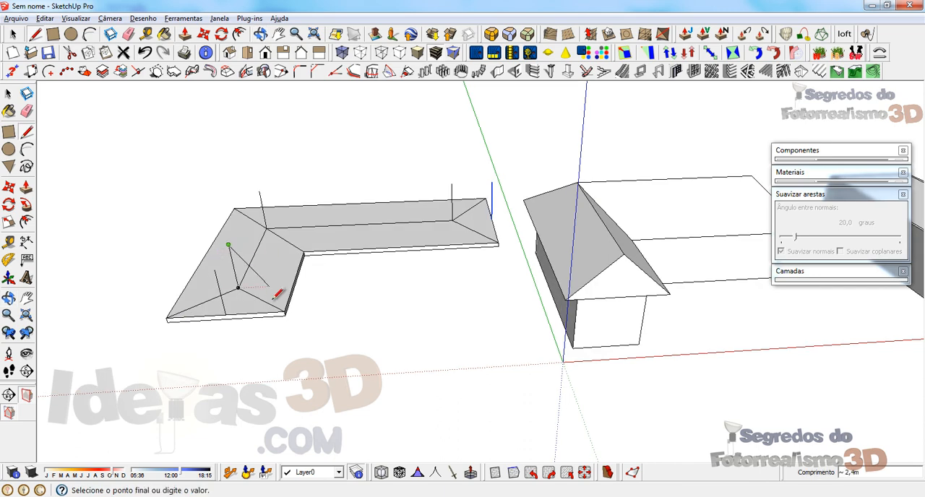
left_click(286, 314)
left_click(230, 246)
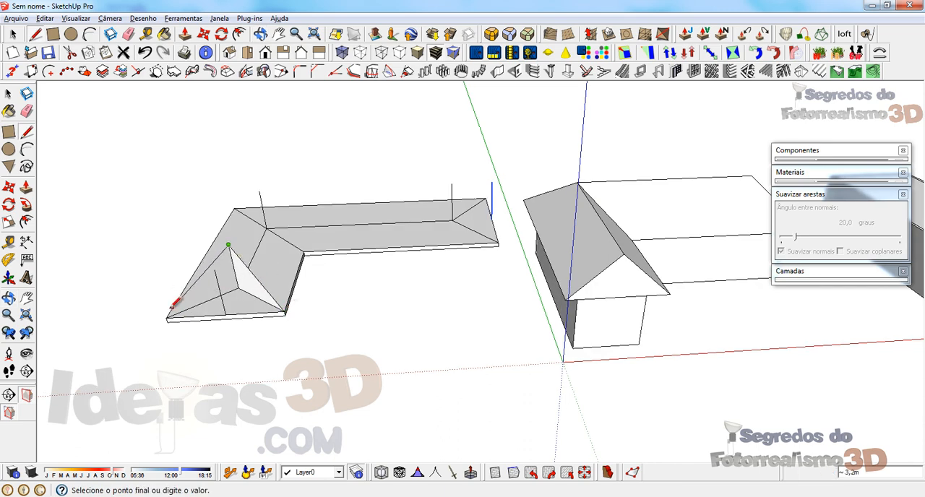
left_click(167, 318)
mouse_move(167, 318)
middle_mouse_down()
mouse_move(543, 251)
mouse_move(354, 243)
mouse_move(439, 236)
mouse_move(417, 287)
middle_mouse_up()
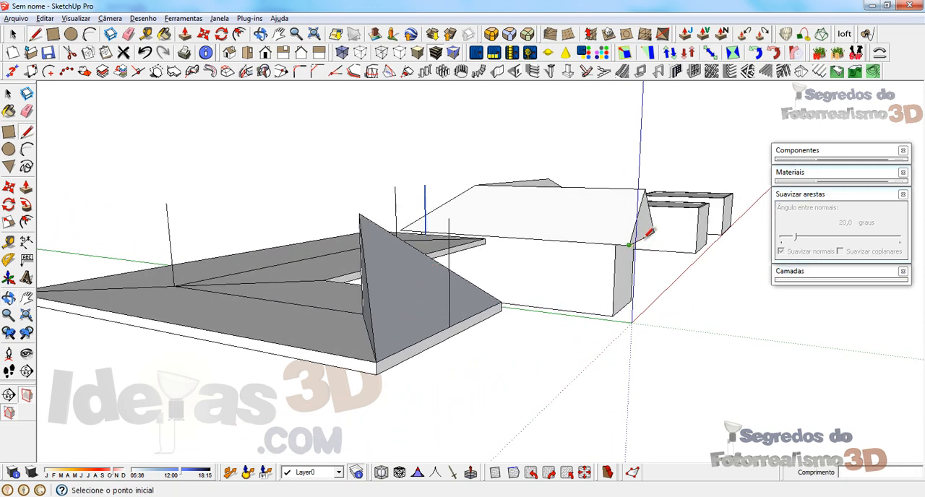
key("ctrl+z")
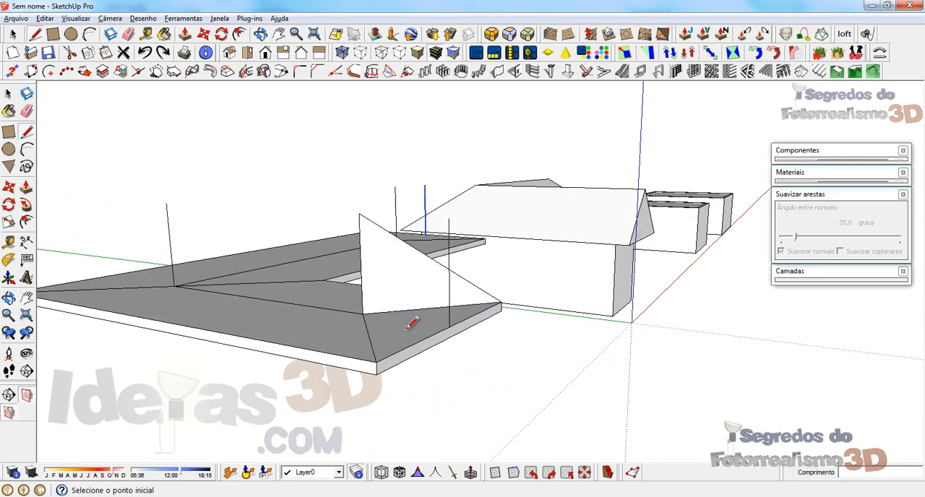
key("ctrl+z")
Step: Try to form a gable on the shorter wing with edges from the top of the end midpoint vertical to both corners
left_click(449, 217)
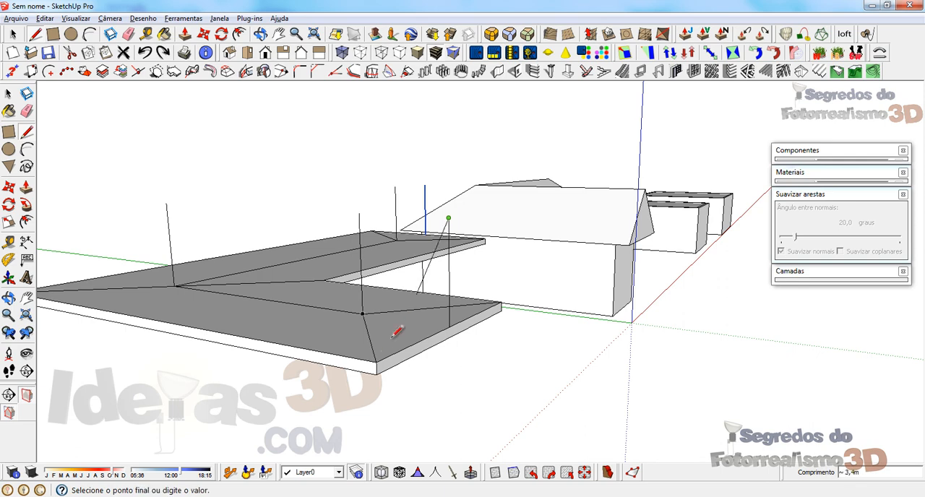
left_click(377, 359)
middle_click_drag(419, 325, 440, 247)
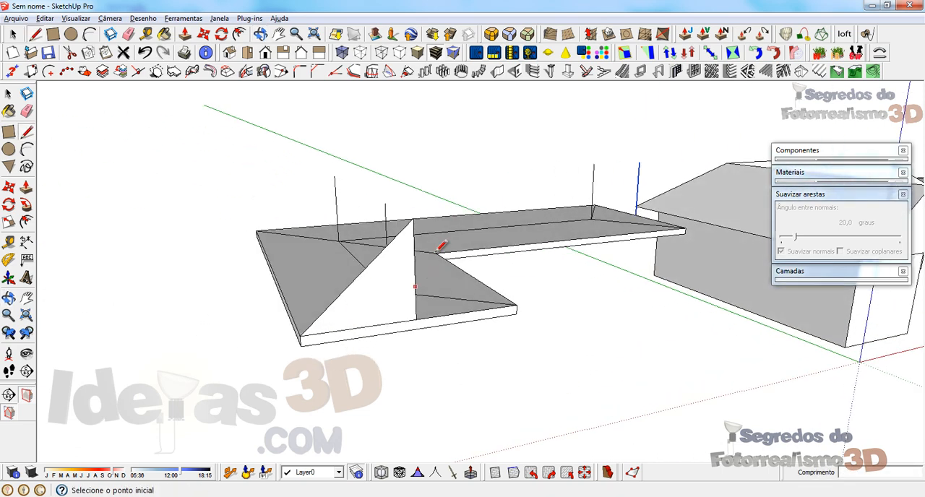
left_click(413, 215)
left_click(517, 308)
mouse_move(419, 306)
middle_mouse_down()
mouse_move(684, 311)
mouse_move(458, 312)
middle_mouse_up()
key("ctrl+z")
key("ctrl+z")
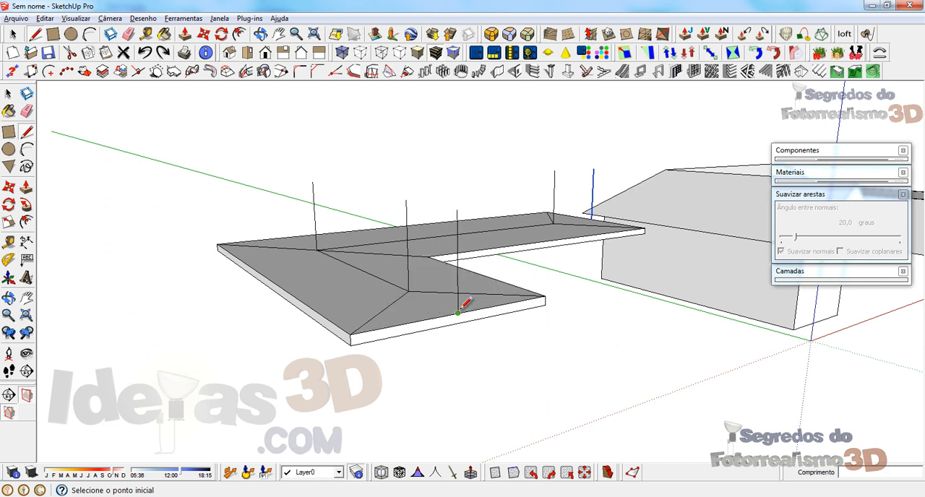
Step: Erase the vertical line at the midpoint of the shorter wing's end edge
key("e")
left_click(458, 298)
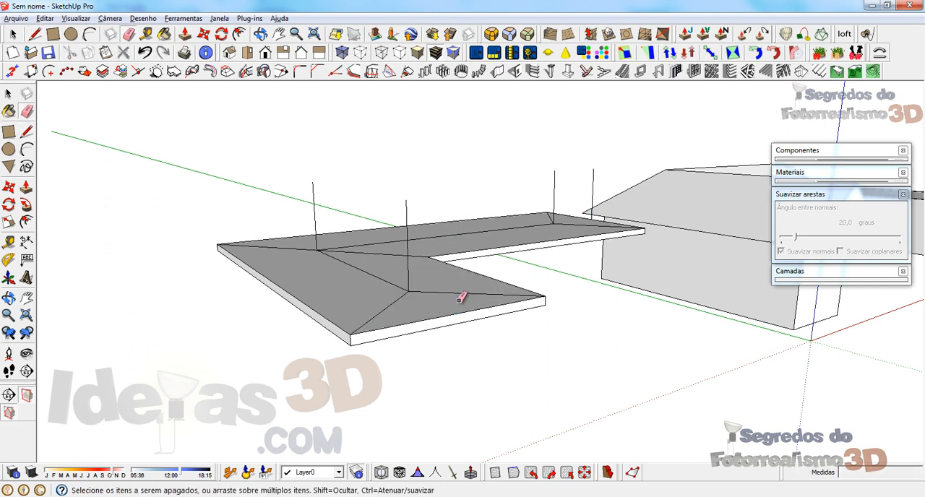
Step: Form the shorter wing's sloping hip face with edges from the apex vertical's top to both end corners, and reverse that face
key("l")
left_click(407, 201)
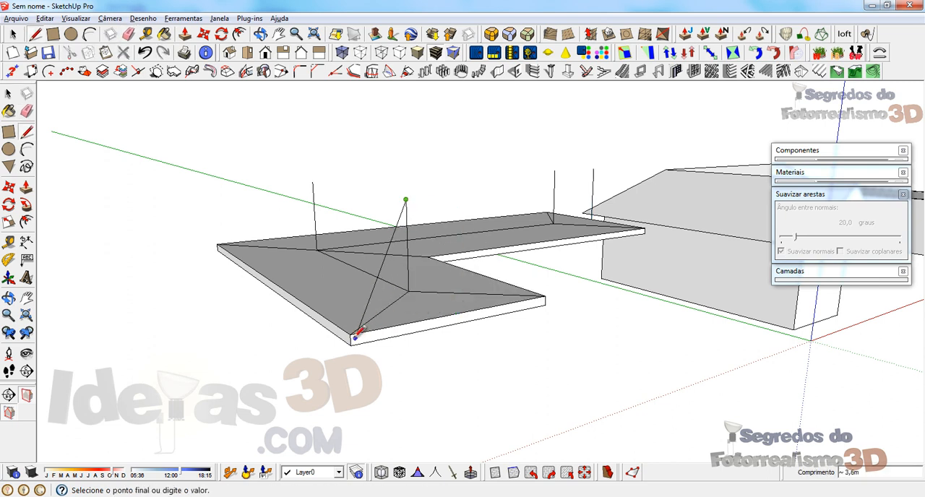
left_click(360, 327)
left_click(403, 209)
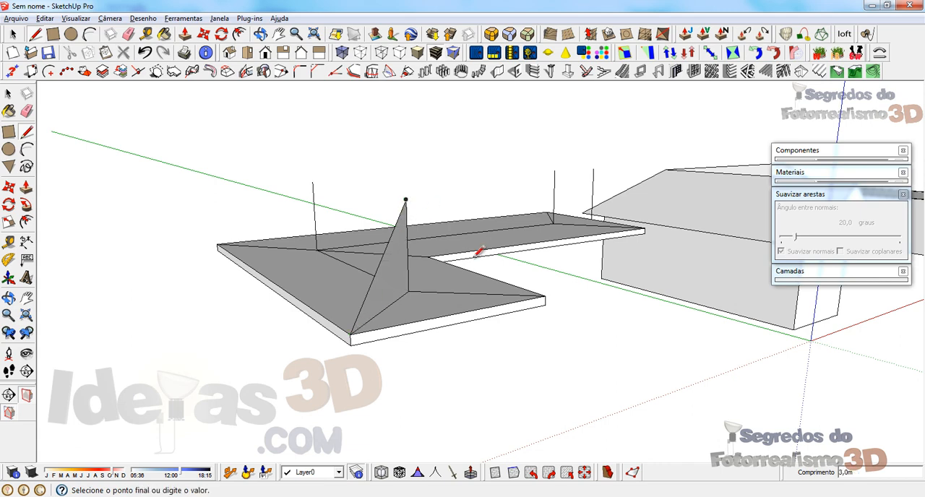
left_click(546, 296)
right_click(426, 283)
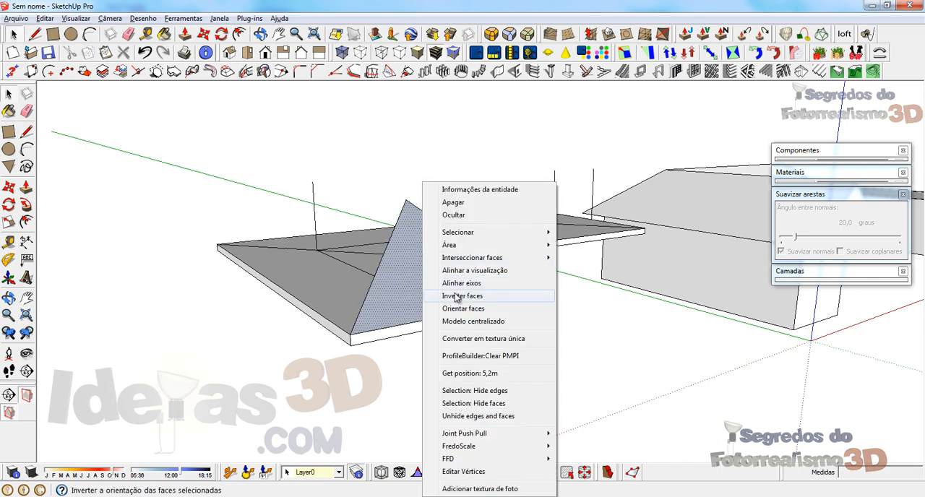
left_click(471, 295)
Step: Draw the sloping hip edge from the top of the vertical at the ridge junction to the L's outer corner
middle_click_drag(351, 289, 644, 296)
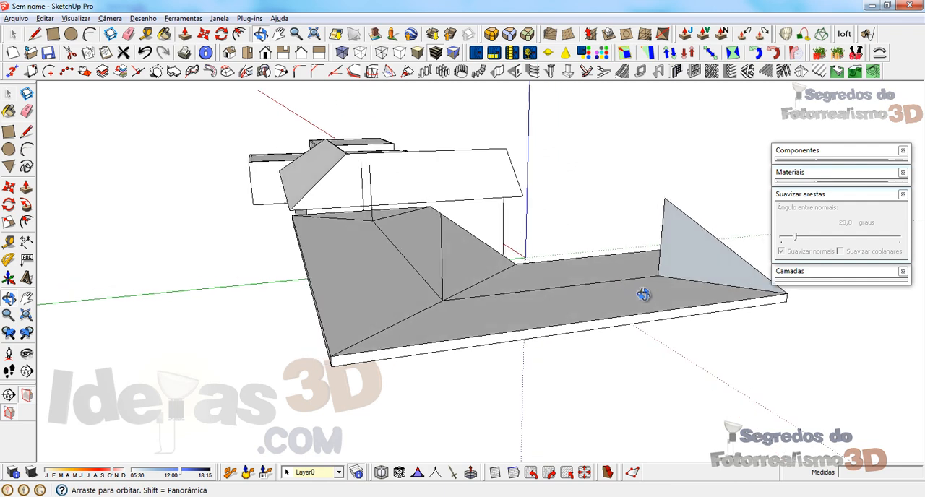
middle_click_drag(477, 335, 457, 329)
key("l")
left_click(427, 214)
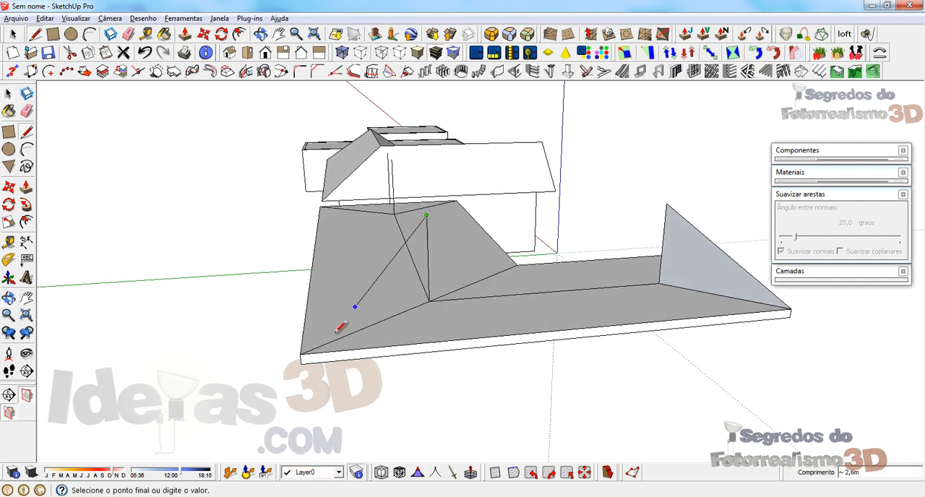
left_click(303, 355)
Step: Draw the shorter wing's raised ridge between the tops of the hip apex vertical and the ridge junction vertical
middle_click_drag(551, 326, 513, 332)
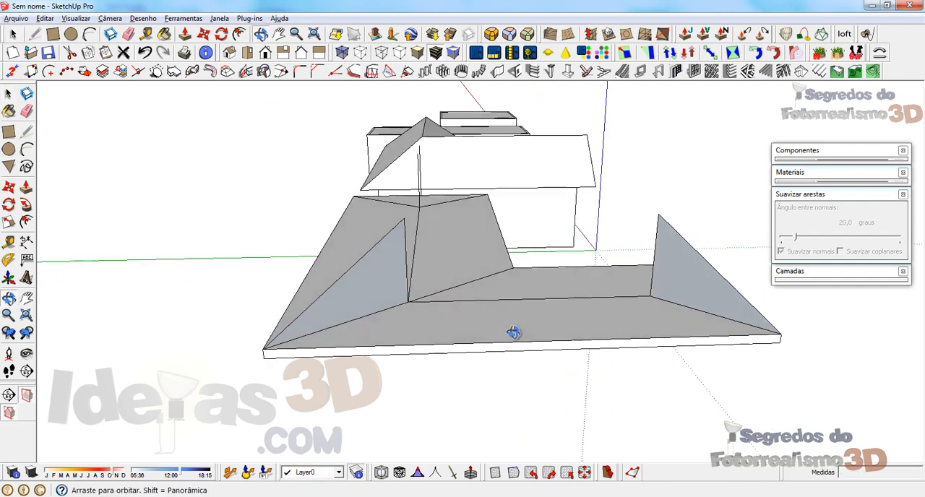
left_click(658, 214)
mouse_move(408, 212)
middle_mouse_down()
mouse_move(444, 302)
mouse_move(713, 277)
mouse_move(710, 300)
middle_mouse_up()
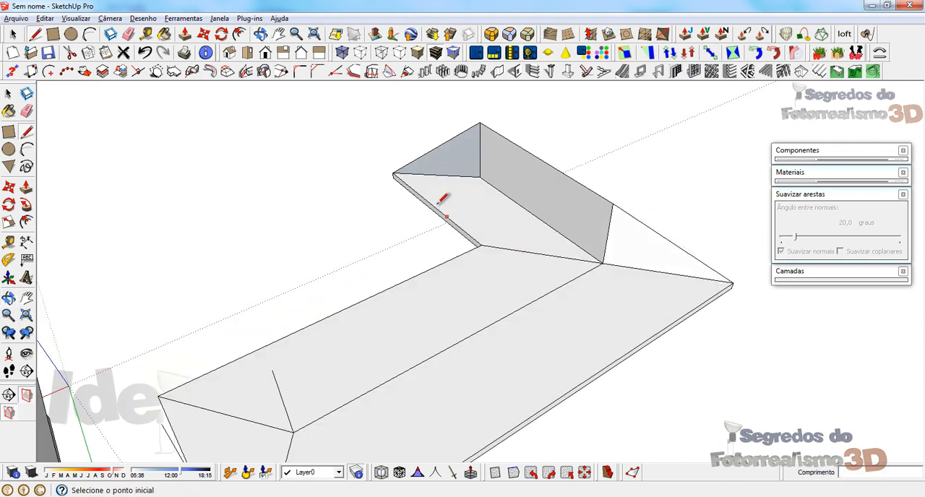
Step: Draw the valley edge from the raised ridge's end at the junction down to the slab's inner corner
middle_click_drag(394, 172, 470, 180)
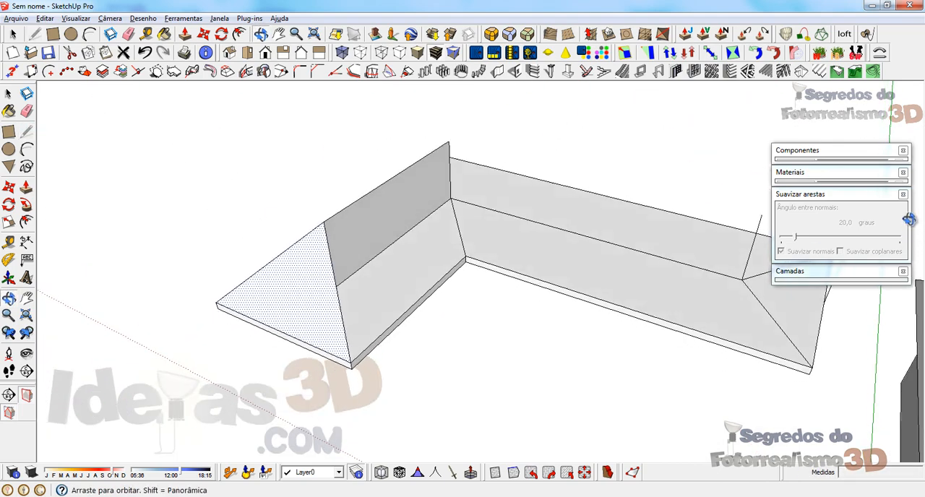
left_click(449, 142)
left_click(467, 255)
middle_click_drag(471, 245, 244, 211)
mouse_move(595, 332)
middle_mouse_down()
mouse_move(603, 254)
mouse_move(556, 262)
middle_mouse_up()
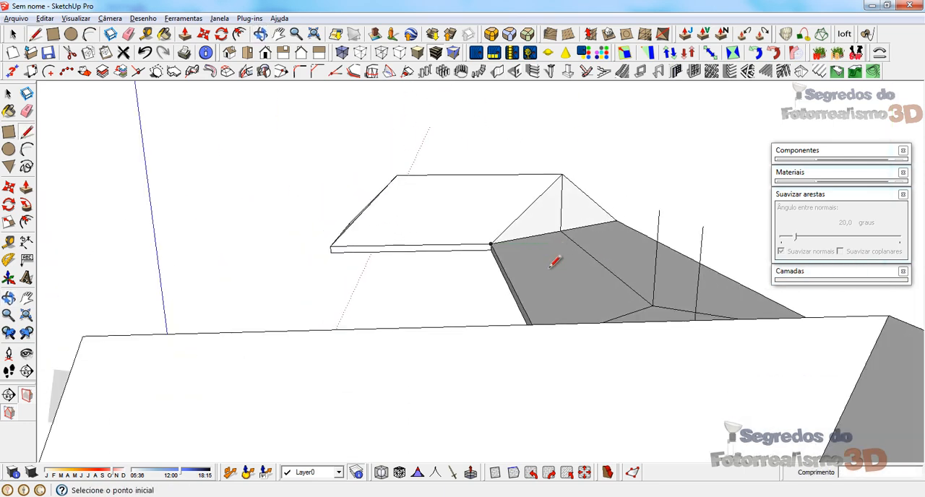
Step: Form the longer wing's gable end with edges from both slab end corners to the top of the vertical at the end edge's midpoint
scroll(439, 220, "down", 2)
middle_click_drag(471, 219, 547, 350)
left_click(581, 352)
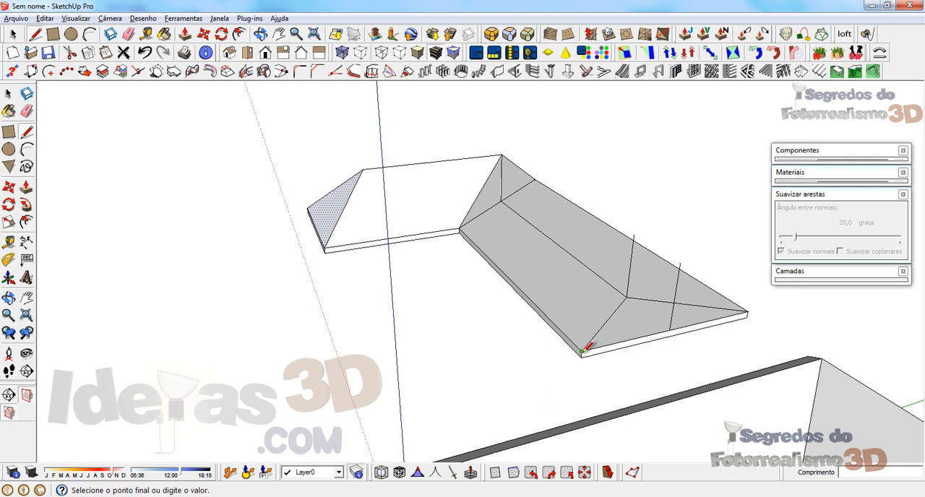
left_click(680, 268)
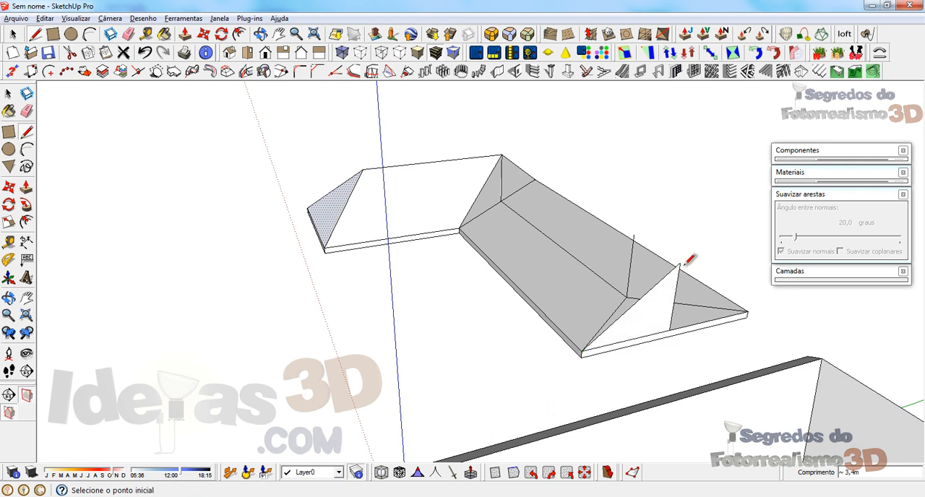
left_click(749, 312)
Step: Erase the longer wing's two verticals, one at the base ridge end and one on the gable face
middle_click_drag(628, 277, 646, 285)
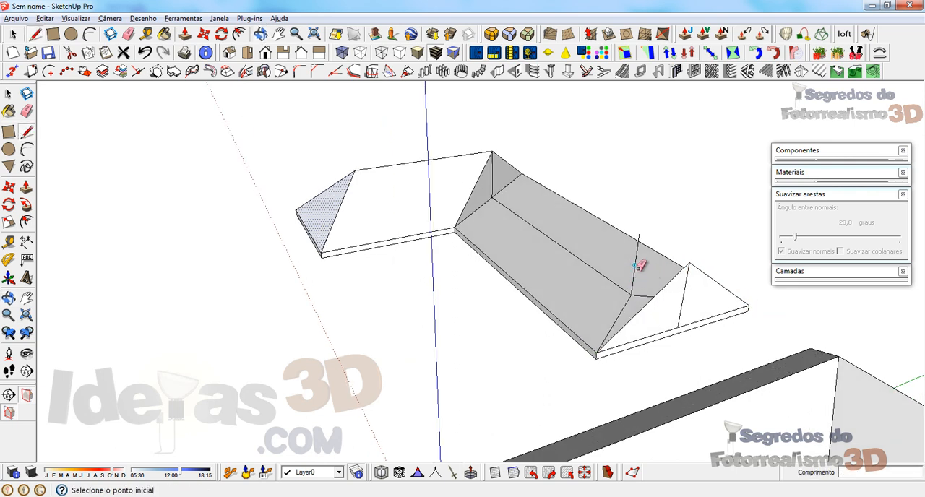
left_click(636, 268)
middle_click_drag(563, 311, 587, 321)
left_click(663, 309)
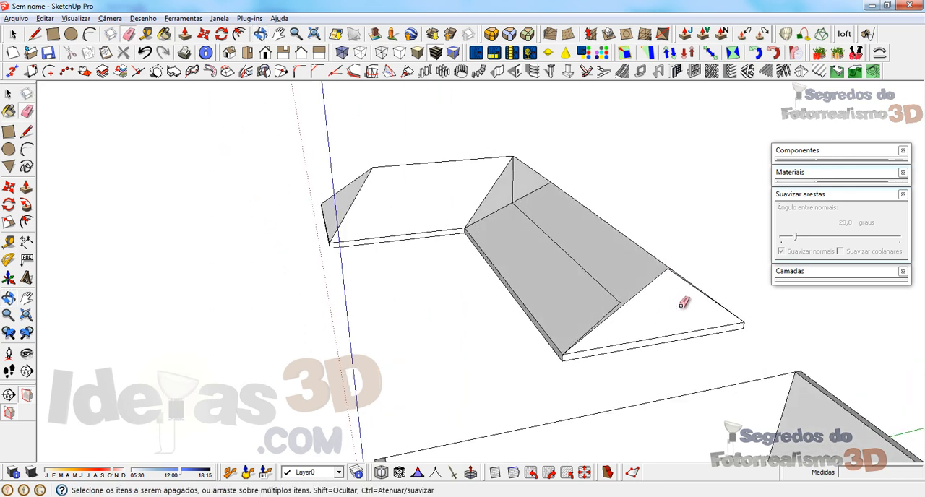
mouse_move(684, 303)
middle_mouse_down()
mouse_move(535, 405)
mouse_move(620, 383)
middle_mouse_up()
Step: Draw the longer wing's ridge from the gable peak to the raised ridge junction at the L's corner
key("l")
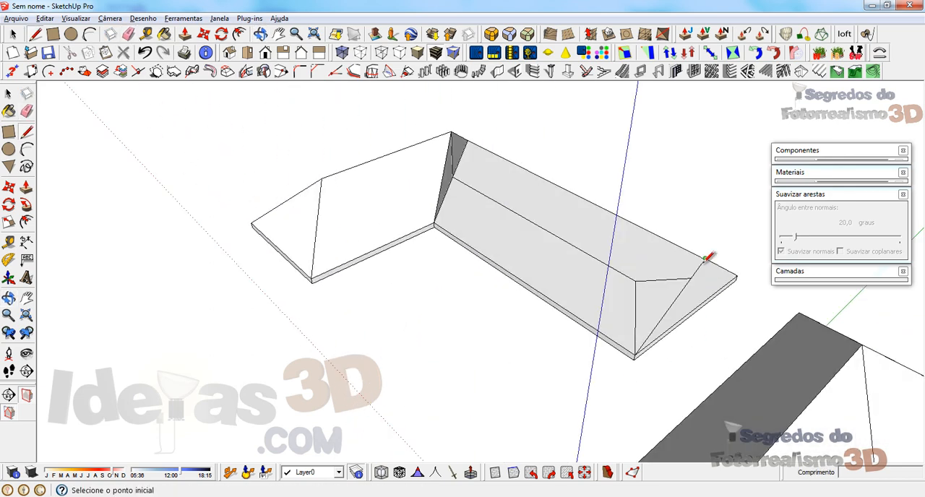
left_click(705, 260)
left_click(452, 132)
middle_click_drag(486, 194, 233, 182)
middle_click_drag(326, 321, 382, 293)
Step: Offset the gable's two sloping edges 0.05 m inward on the gable face
key("p")
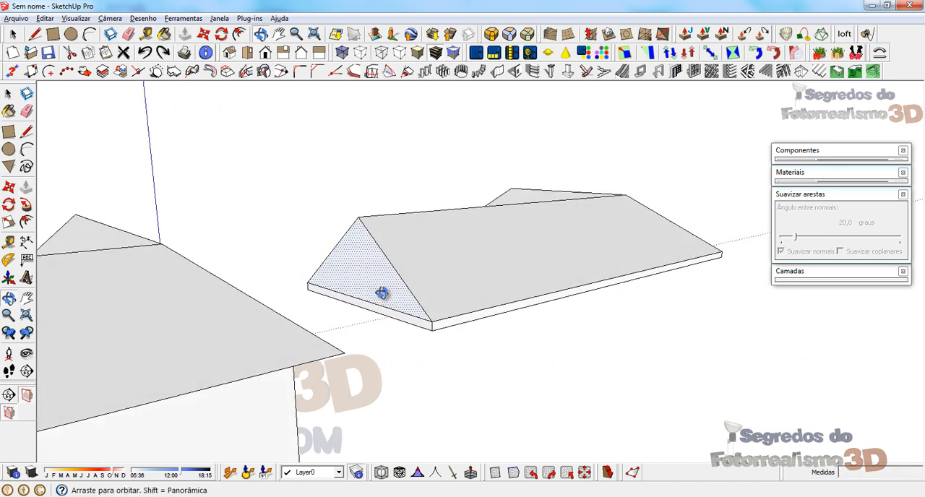
key("space")
left_click(322, 267)
left_click(382, 253, "shift")
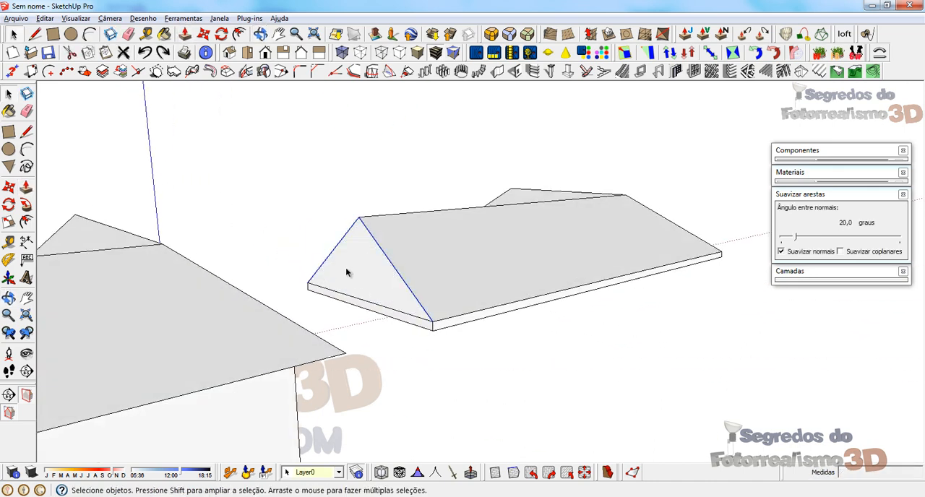
key("f")
left_click(339, 259)
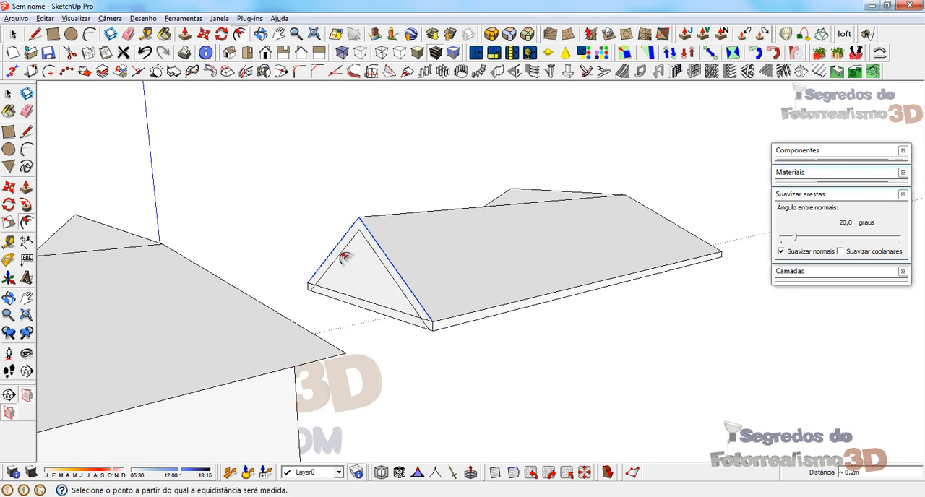
type(",05")
key("Return")
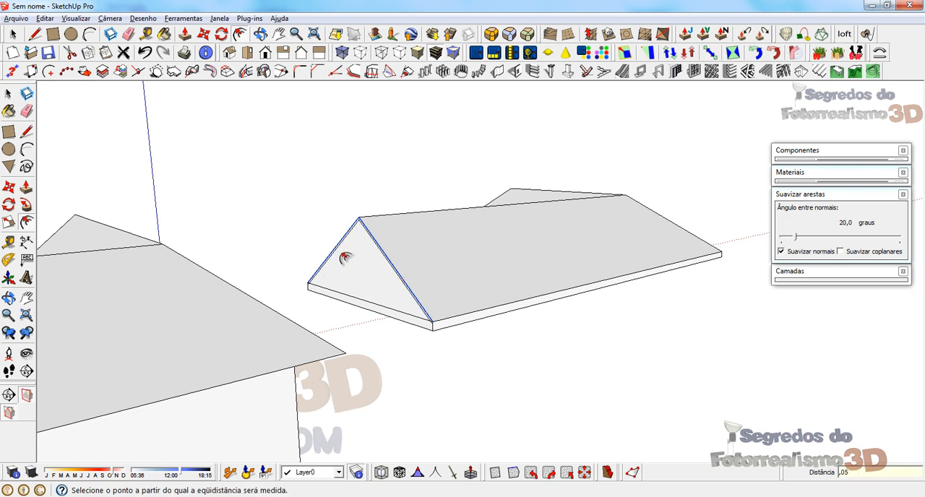
Step: Pull the narrow sloping strip along the gable's upper edges 0.15 m outward as a roof overhang
key("space")
scroll(343, 300, "up", 3)
left_click(358, 296)
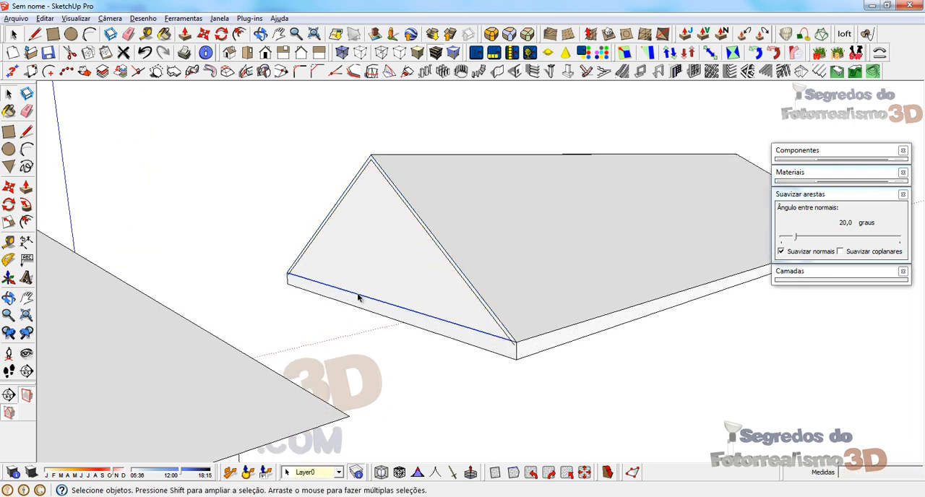
left_click(344, 259)
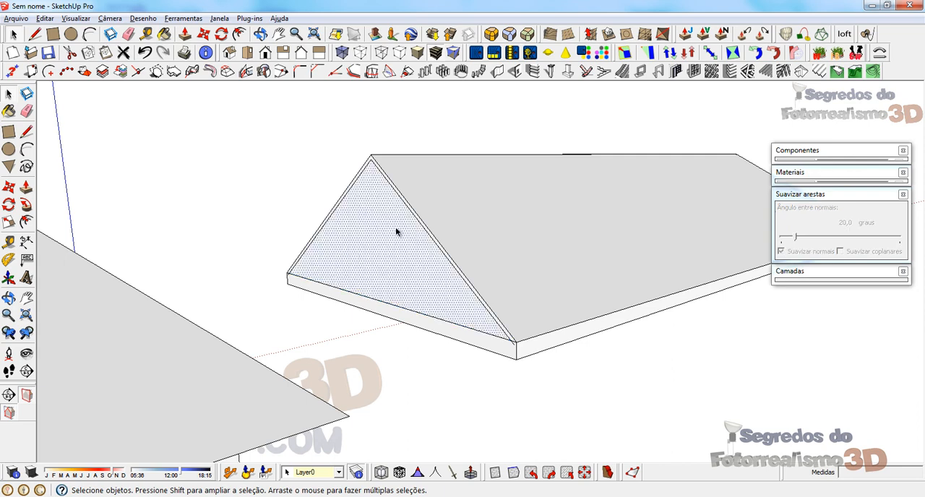
scroll(383, 163, "up", 3)
left_click(363, 159)
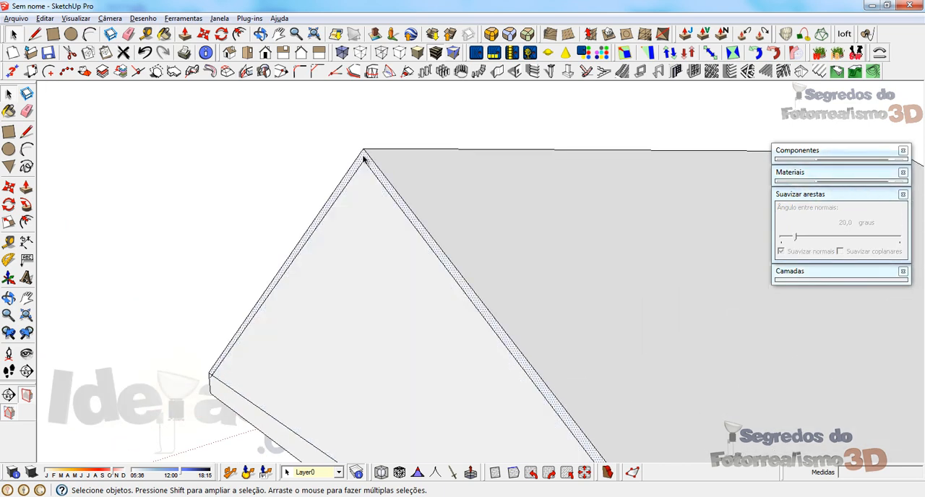
key("p")
left_click_drag(363, 159, 327, 167)
type("2")
key("Return")
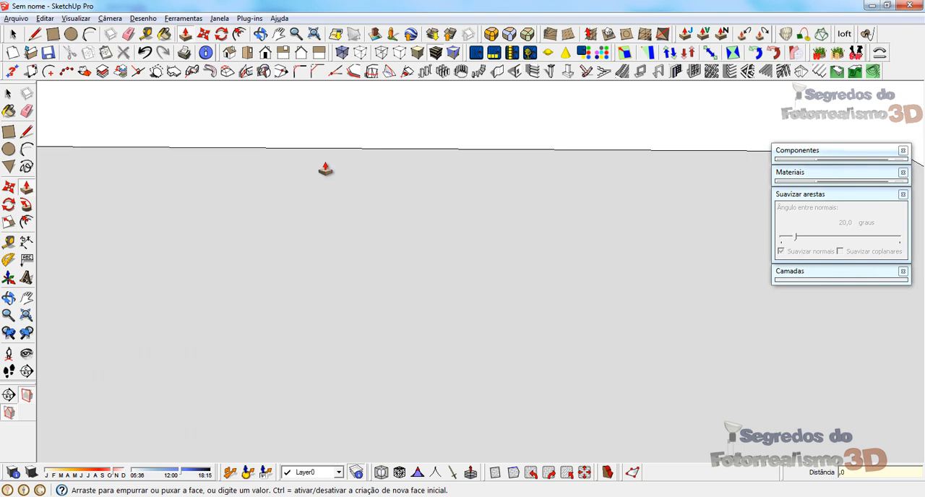
type(",15")
key("Return")
key("space")
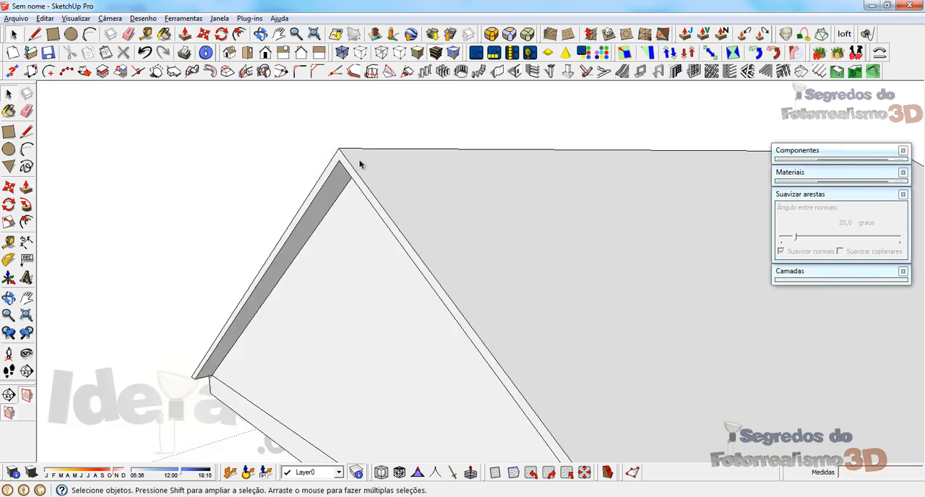
Step: Unhide the L-shaped walls beneath the roof slab
scroll(361, 165, "down", 2)
middle_click_drag(437, 292, 429, 206)
scroll(429, 206, "down", 2)
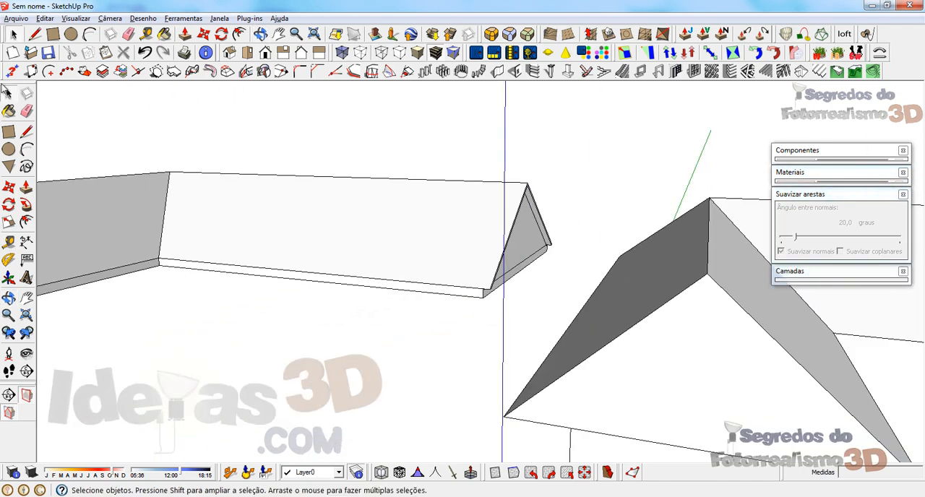
left_click(45, 18)
mouse_move(108, 184)
left_click(269, 200)
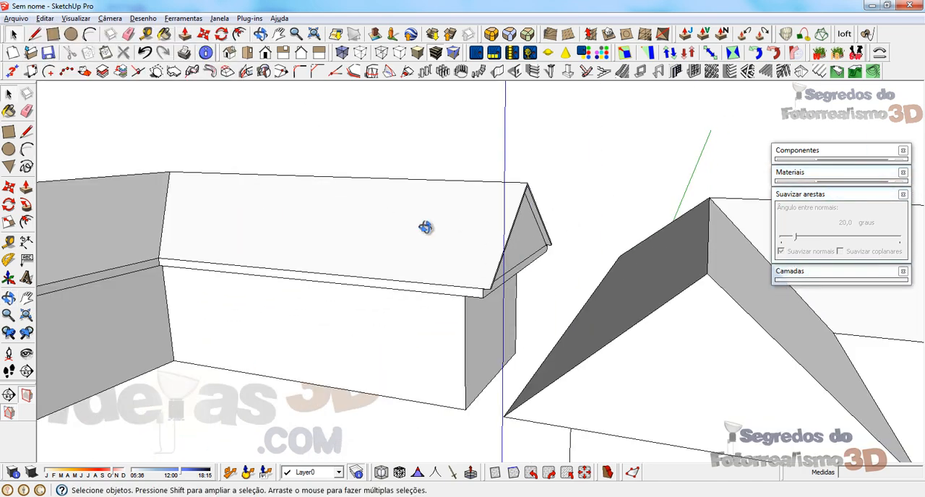
middle_click_drag(425, 228, 449, 151)
scroll(485, 279, "up", 2)
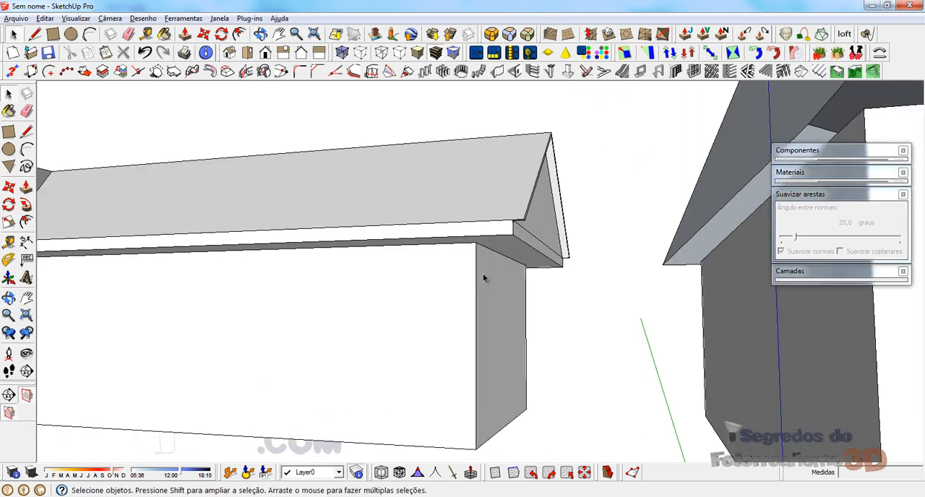
left_click(526, 240)
key("p")
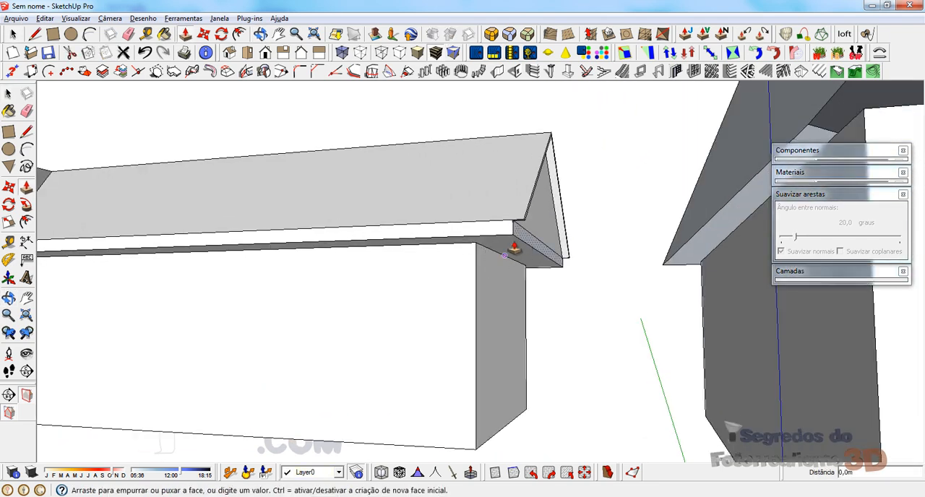
key("Escape")
key("space")
Step: Open the wall block for editing and extend its end face beneath the gable out to the slab's edge
middle_click_drag(468, 263, 494, 319)
triple_click(493, 316)
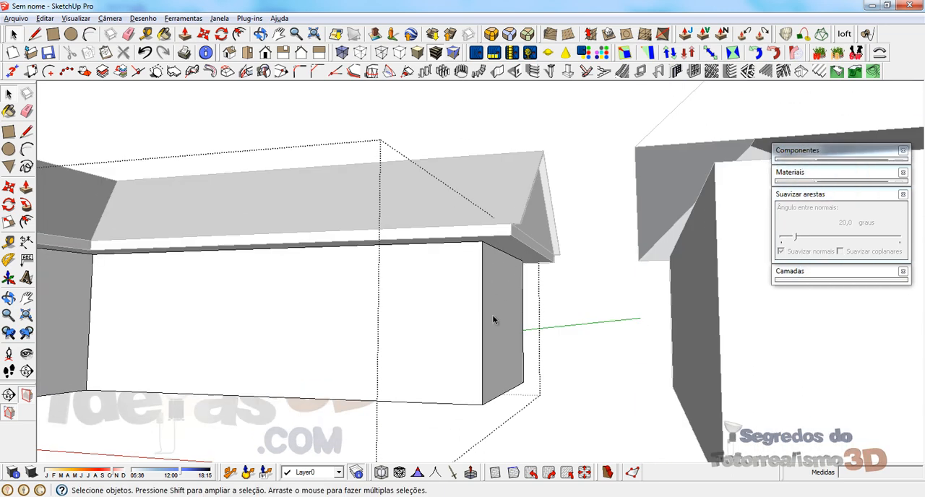
key("p")
left_click(503, 272)
left_click(514, 243)
key("space")
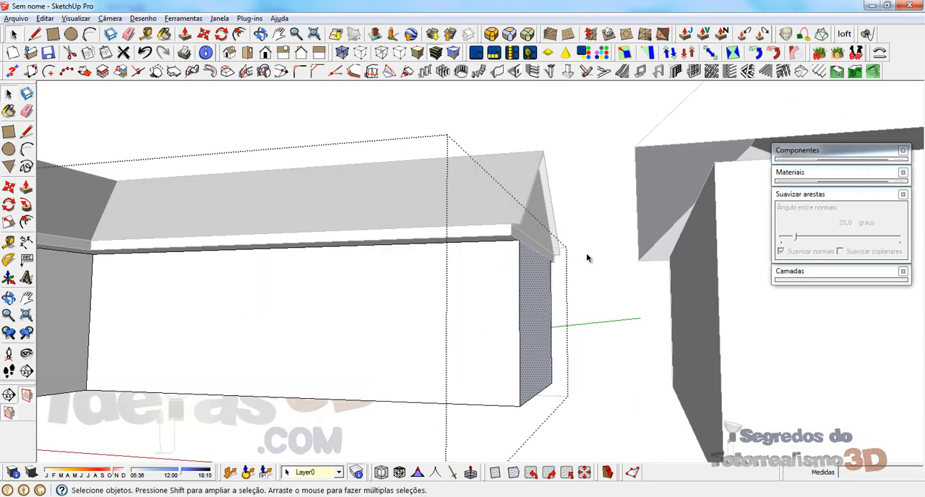
middle_click_drag(587, 268, 552, 231)
Step: Inspect the gable end from several sides and compare it with the gabled house roof in the MODELAGEM COM LINHAS model
scroll(551, 231, "up", 3)
mouse_move(537, 264)
middle_mouse_down()
mouse_move(506, 270)
mouse_move(529, 285)
mouse_move(615, 207)
mouse_move(520, 258)
middle_mouse_up()
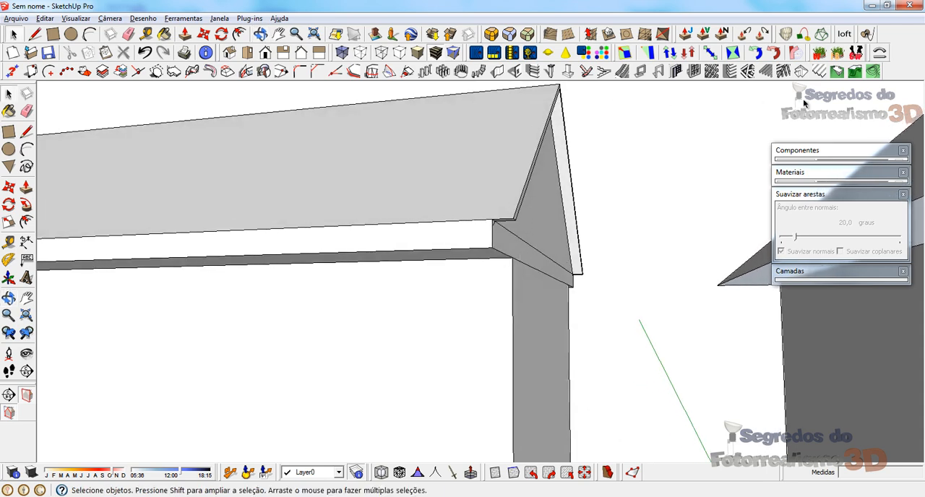
middle_click_drag(574, 155, 340, 286)
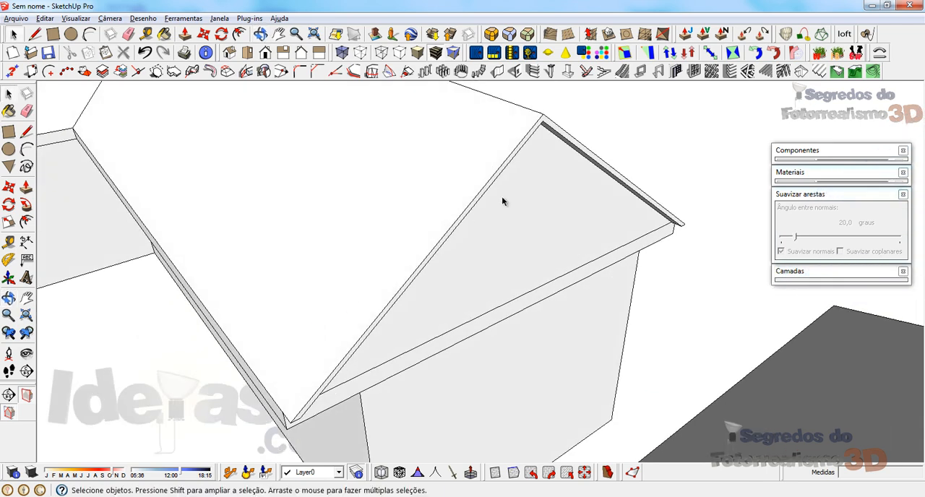
scroll(617, 190, "down", 5)
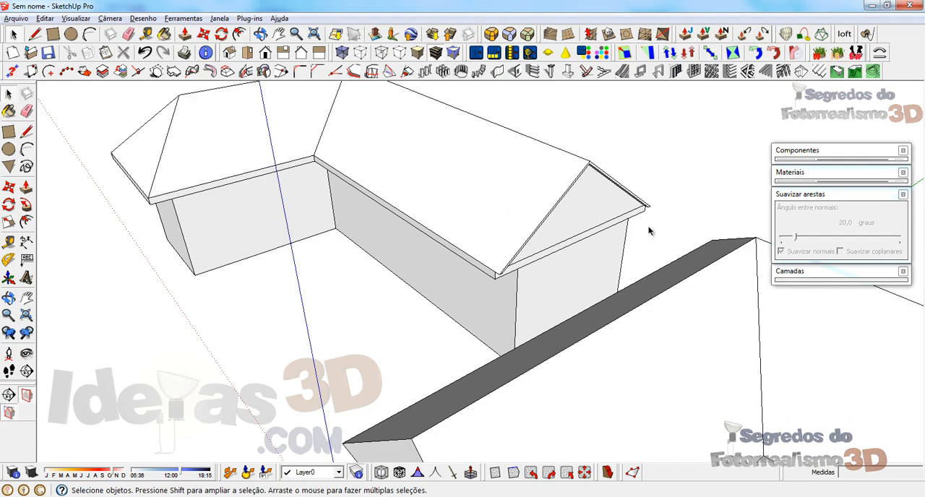
mouse_move(302, 496)
left_click(271, 439)
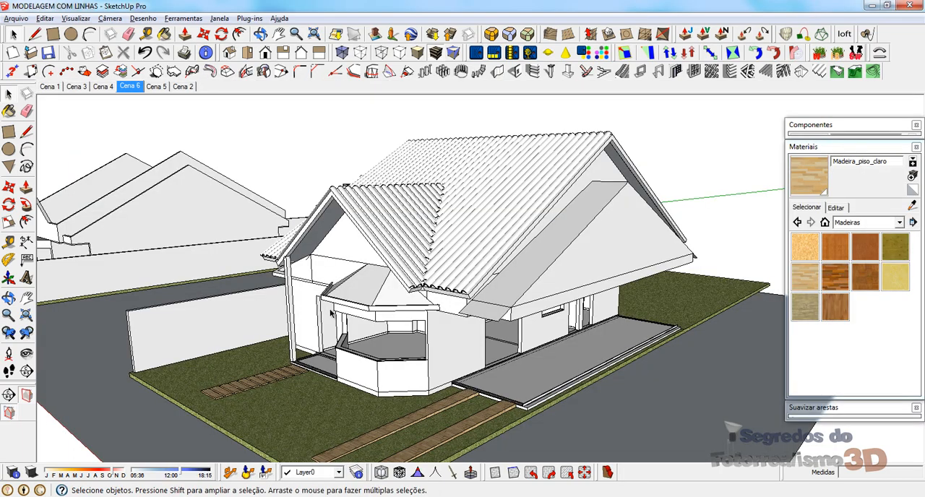
mouse_move(374, 229)
middle_mouse_down()
mouse_move(580, 215)
mouse_move(463, 233)
mouse_move(372, 224)
middle_mouse_up()
key("alt+Tab")
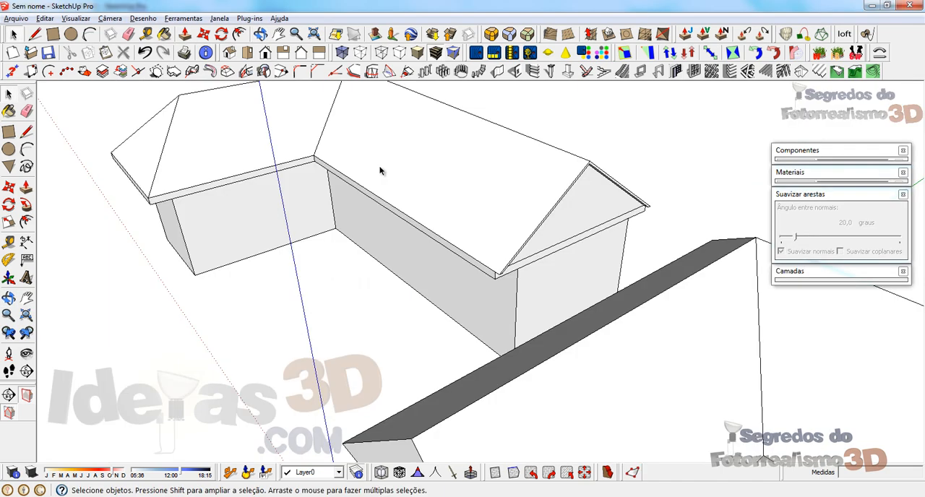
Step: Undo the wall extension, gable overhang, ridge and gable end, back to the longer wing's two bare verticals
middle_click_drag(381, 171, 510, 233)
key("ctrl+z")
key("ctrl+z")
key("ctrl+z")
key("ctrl+z")
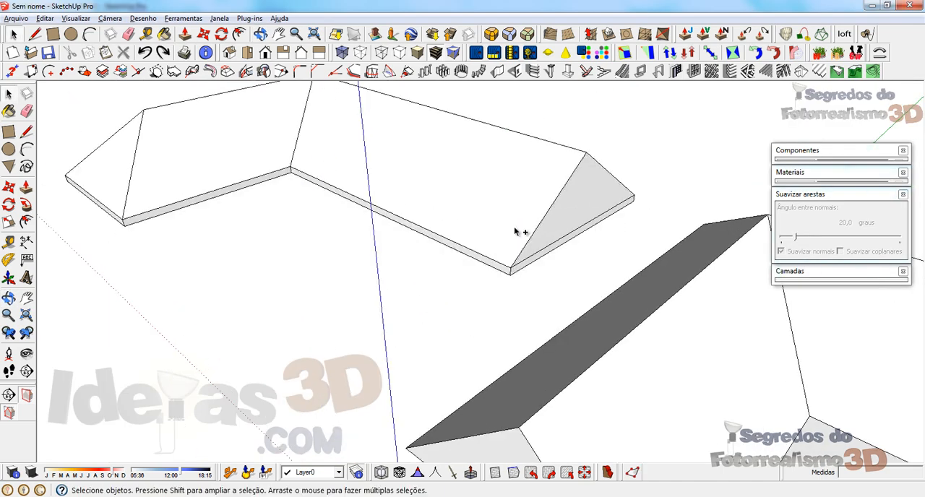
key("ctrl+z")
key("ctrl+z")
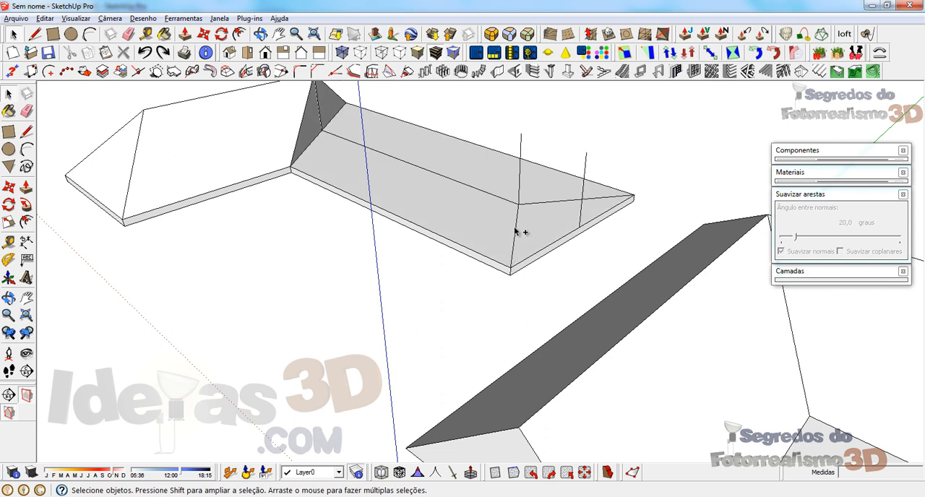
Step: Delete the vertical at the end edge's midpoint and draw a hip edge from the remaining vertical's top to the slab's inner-side end corner
left_click(583, 173)
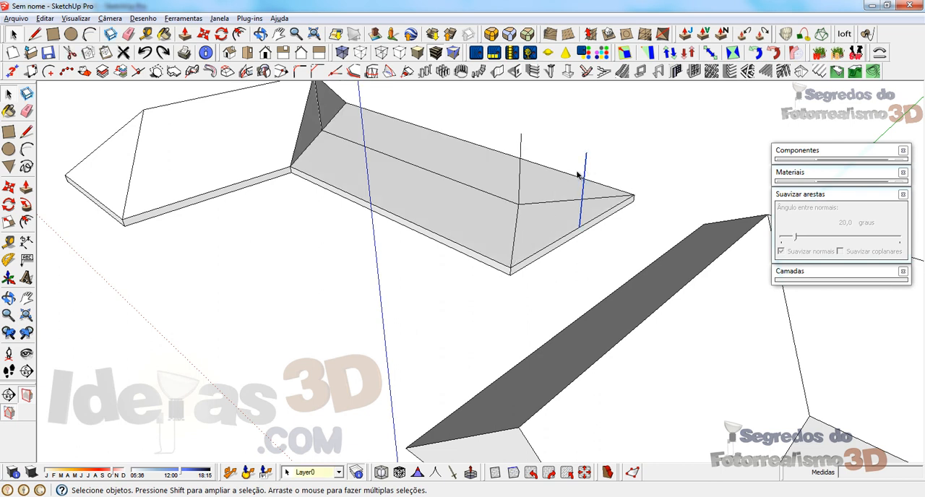
key("Delete")
key("l")
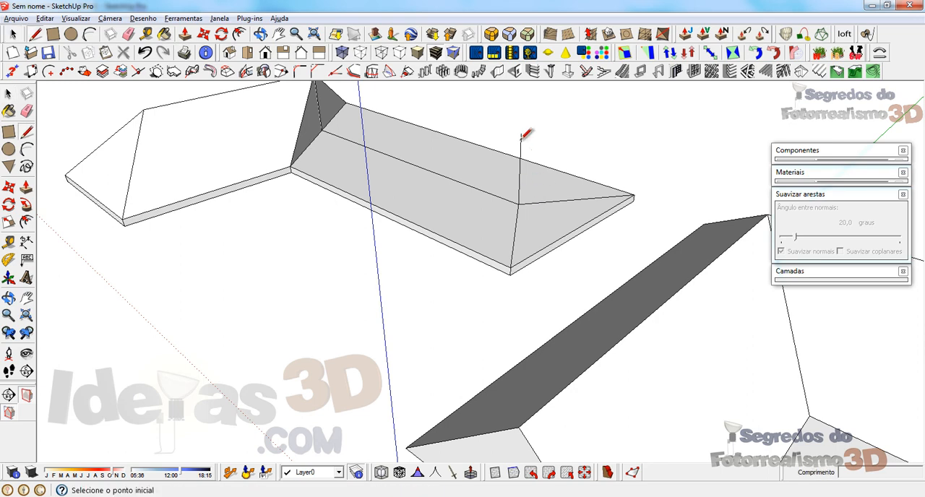
left_click(521, 134)
left_click(510, 268)
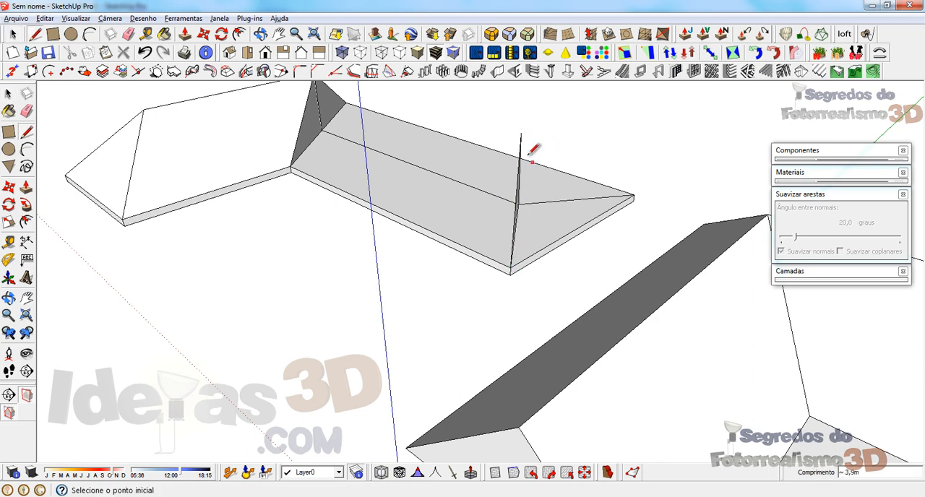
Step: Draw the hip edge to the longer wing's other end corner and the ridge from the hip apex to the raised junction
middle_click_drag(533, 147, 530, 181)
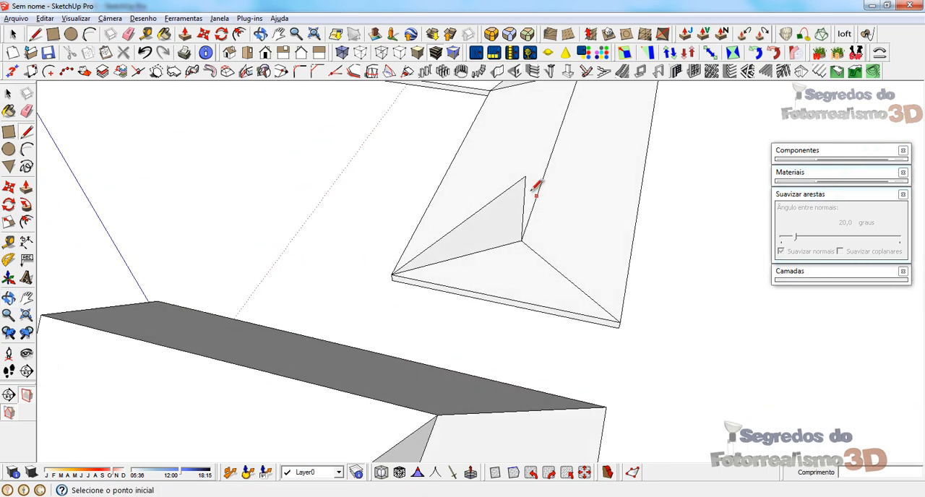
left_click(621, 323)
middle_click_drag(623, 320, 571, 198)
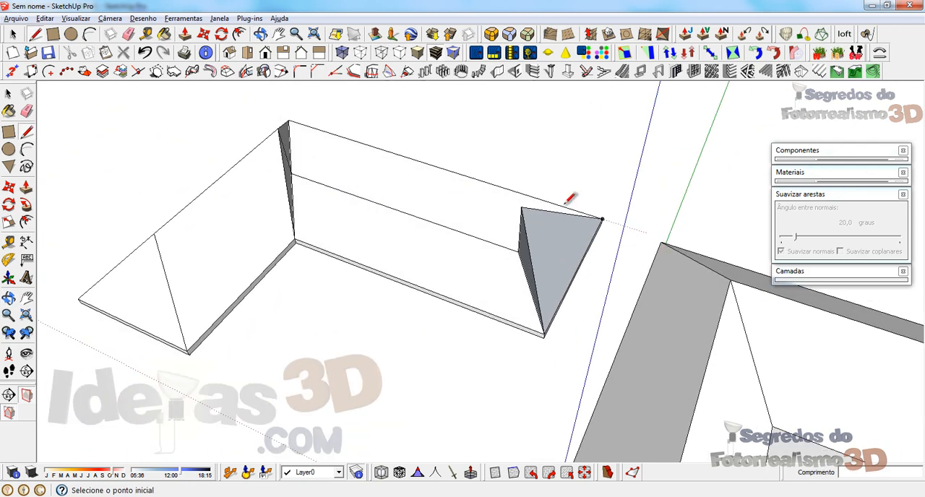
left_click(522, 206)
left_click(281, 124)
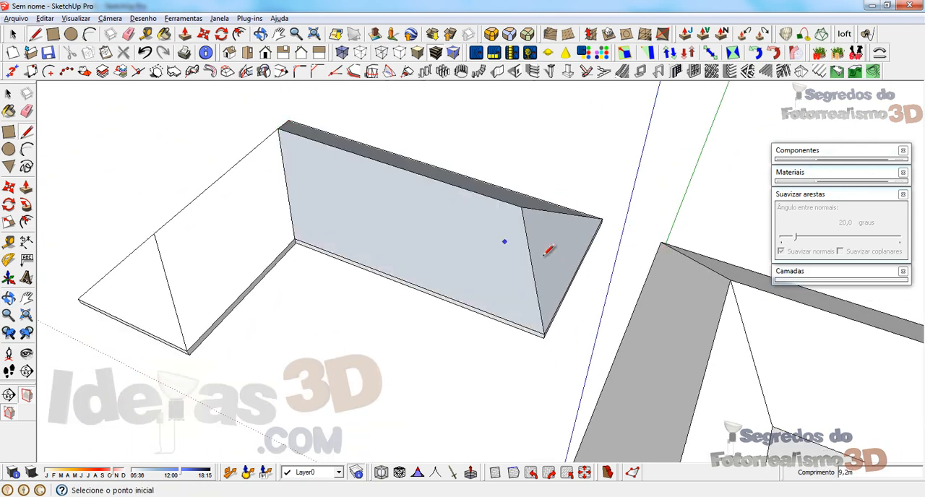
Step: Undo the longer wing's ridge and its second hip edge
middle_click_drag(550, 252, 409, 258)
key("space")
left_click(405, 202)
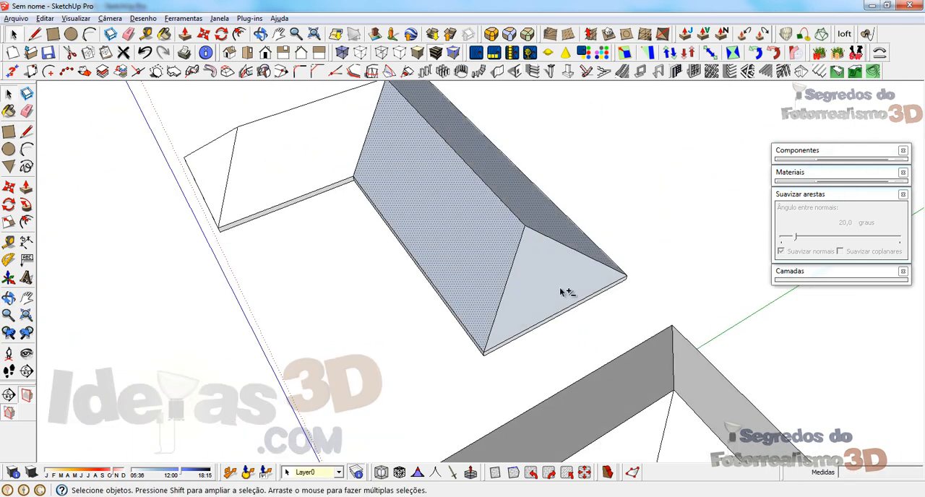
middle_click_drag(469, 244, 370, 272)
key("ctrl+t")
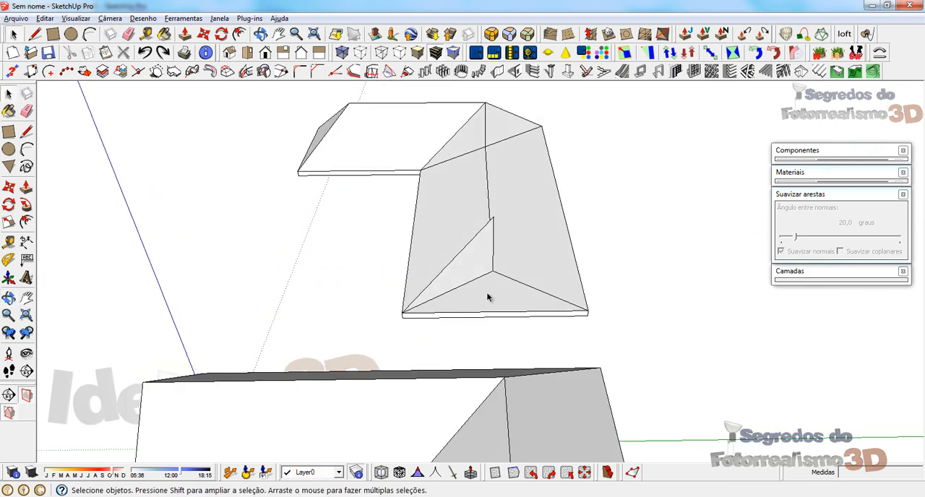
Step: Draw the hip edge from the longer wing's apex to its outer end corner and reverse the triangular hip face
key("l")
left_click(494, 216)
left_click(585, 306)
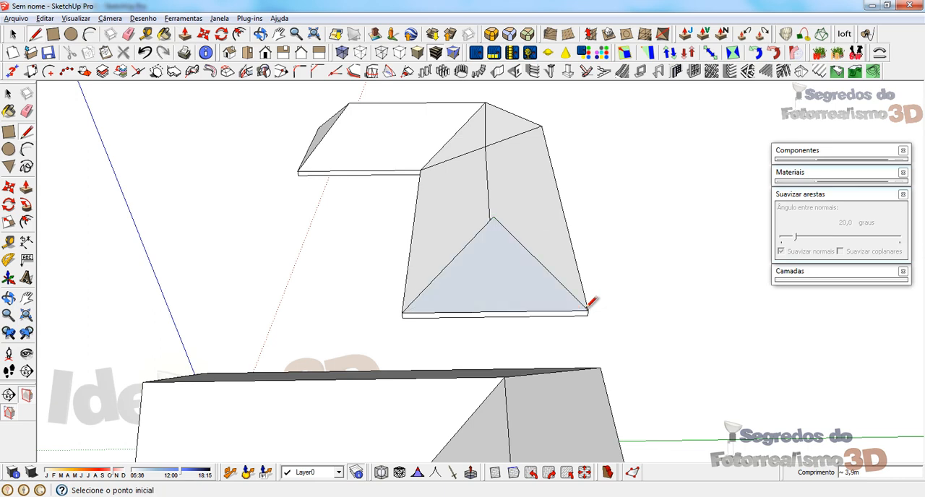
key("space")
right_click(501, 279)
left_click(553, 299)
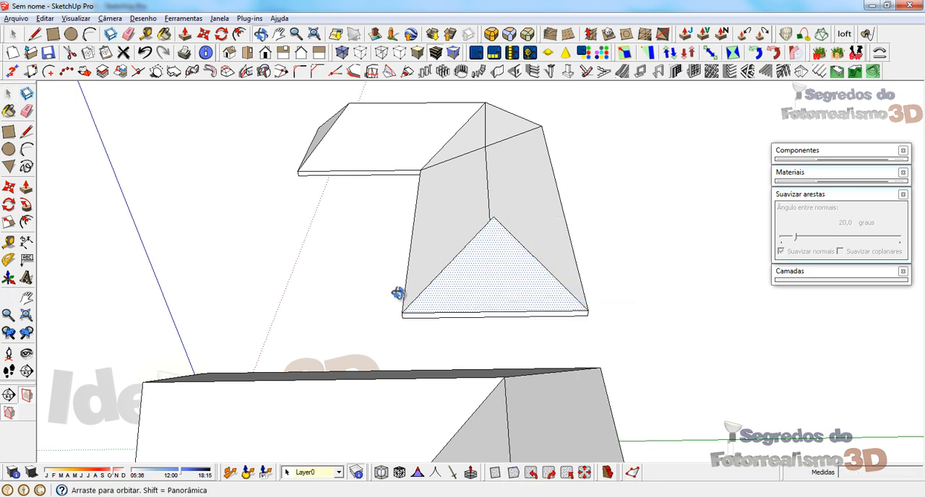
Step: Draw the ridge from the longer wing's hip apex to the raised junction and reverse the new outer slope's face
middle_click_drag(392, 292, 632, 306)
key("l")
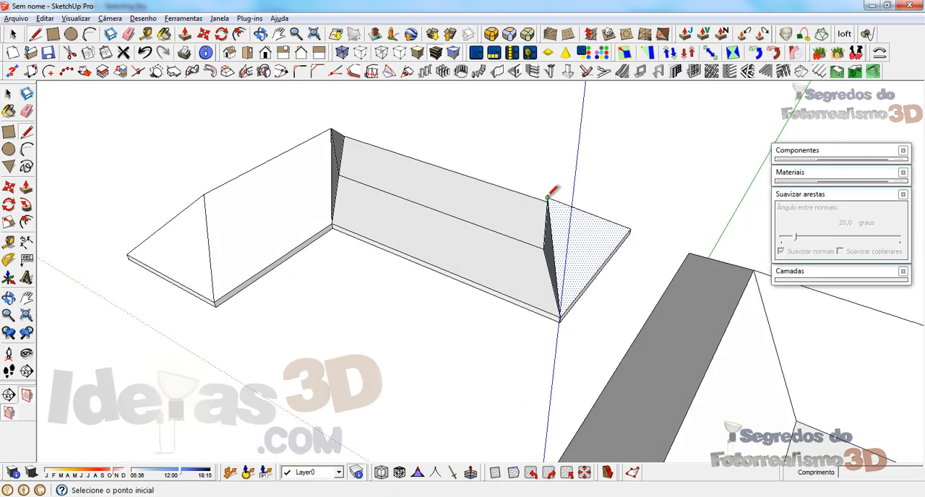
left_click(548, 197)
left_click(330, 129)
middle_click_drag(337, 124, 134, 258)
key("space")
right_click(425, 255)
left_click(463, 296)
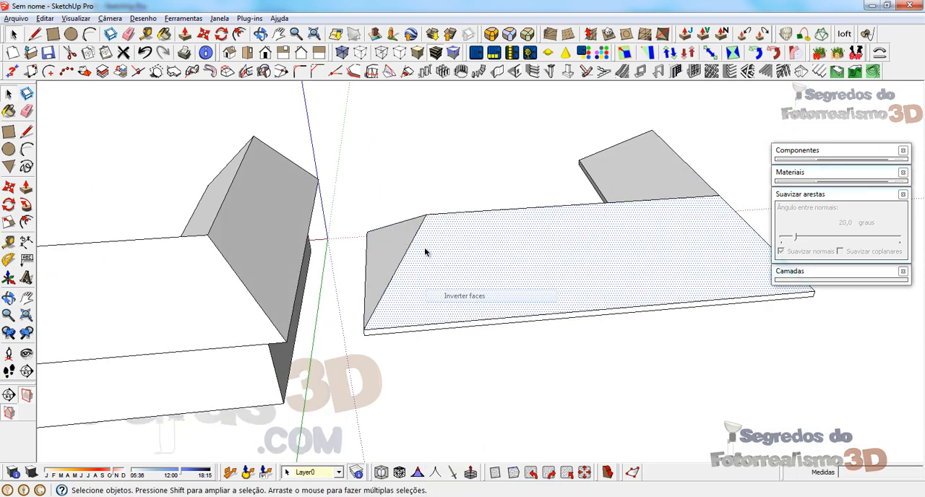
Step: Examine the finished hip roofs on the two L-shaped models and the two remaining plain blocks from several angles
middle_click_drag(424, 249, 896, 209)
scroll(219, 221, "down", 5)
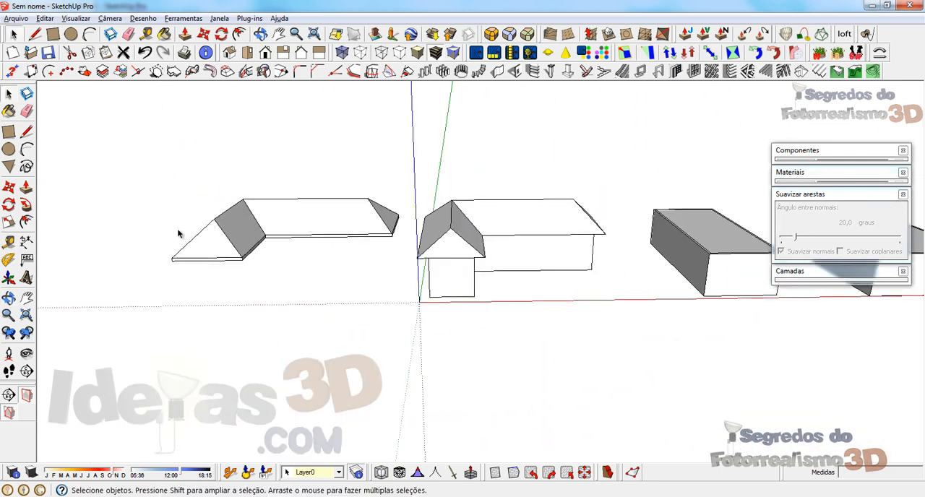
scroll(553, 227, "up", 1)
middle_click_drag(159, 211, 155, 406)
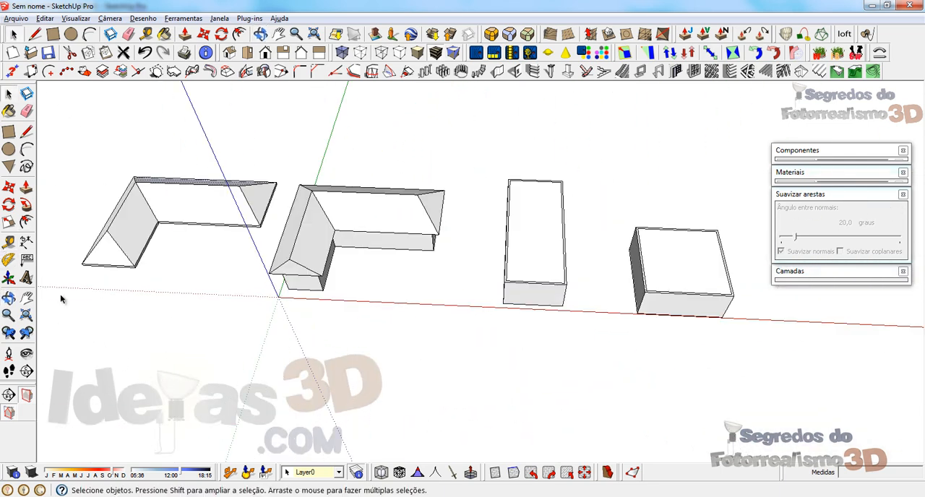
left_click(219, 147)
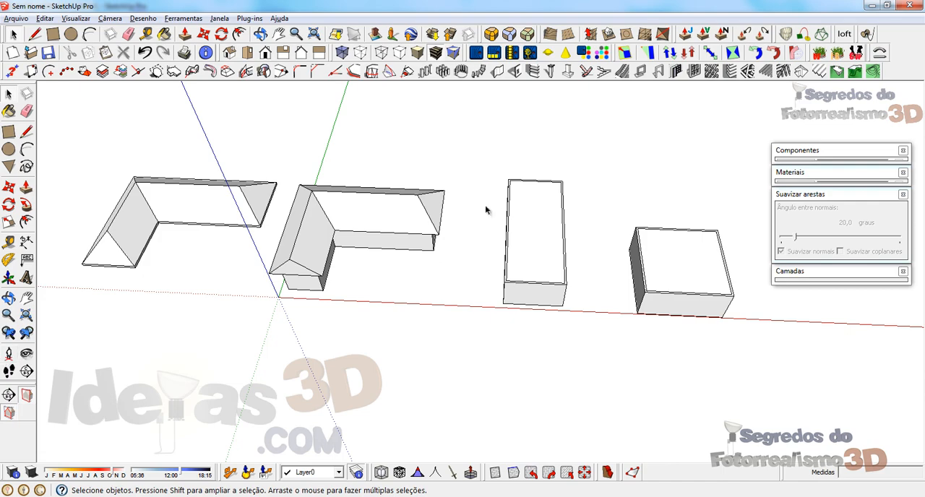
middle_click_drag(366, 221, 352, 184)
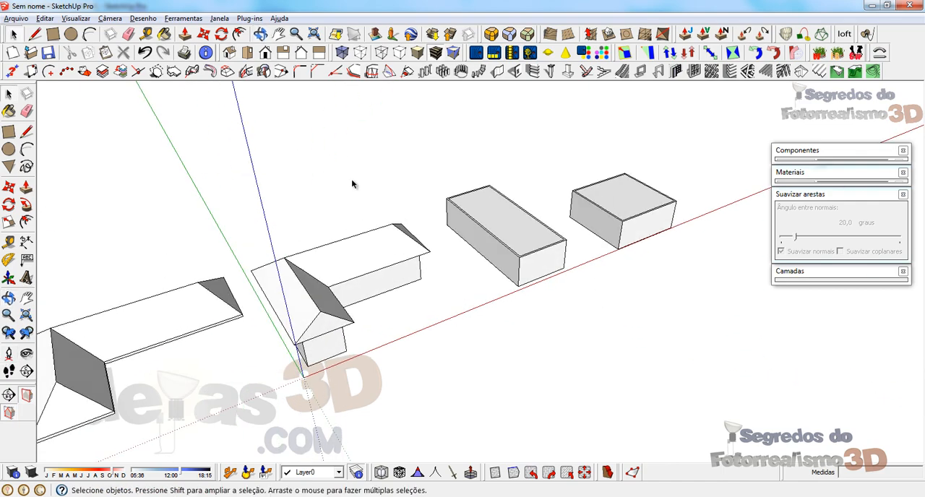
scroll(357, 303, "down", 2)
middle_click_drag(358, 304, 530, 345)
middle_click_drag(469, 409, 174, 308)
middle_click_drag(369, 304, 383, 334)
scroll(64, 326, "down", 2)
scroll(516, 304, "up", 5)
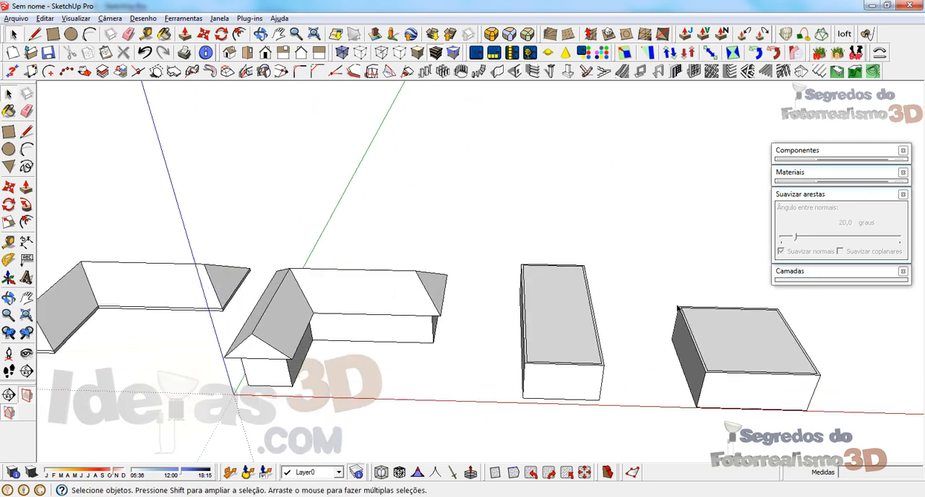
left_click(512, 307)
scroll(264, 300, "down", 2)
scroll(504, 342, "up", 1)
left_click(633, 308)
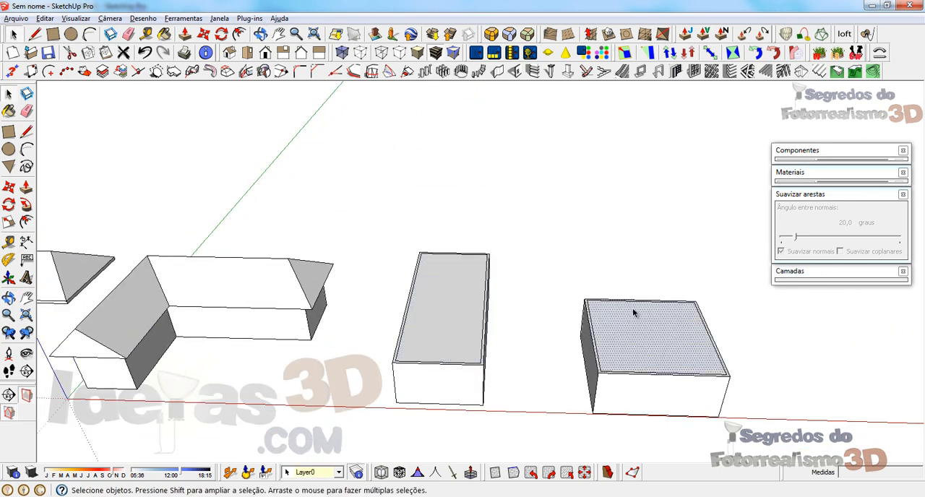
double_click(632, 329)
double_click(626, 402)
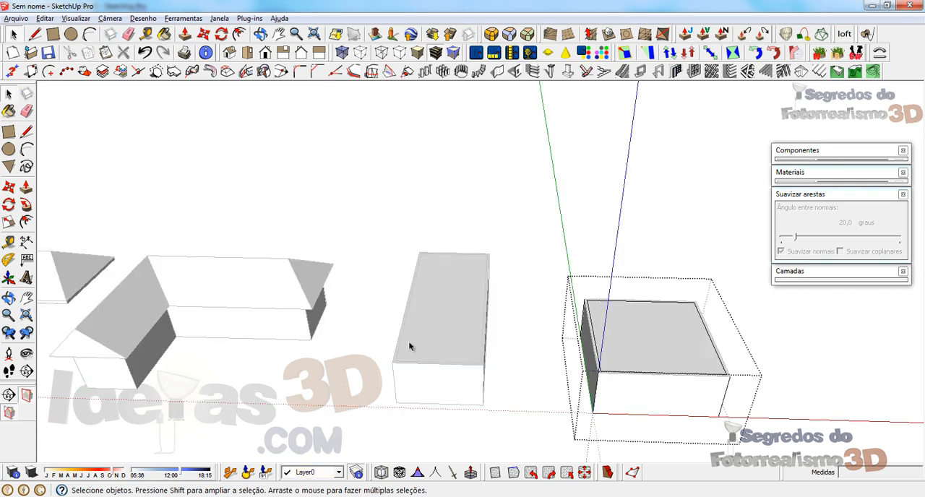
left_click(552, 202)
Step: Select the whole square block with its top face and move it farther out along the red axis
left_click(641, 320)
middle_click_drag(640, 320, 270, 219)
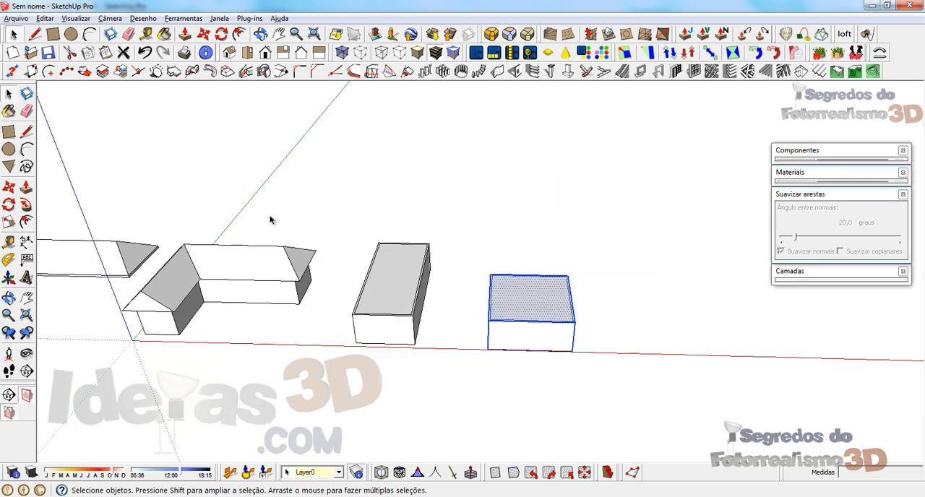
key("m")
left_click(450, 425)
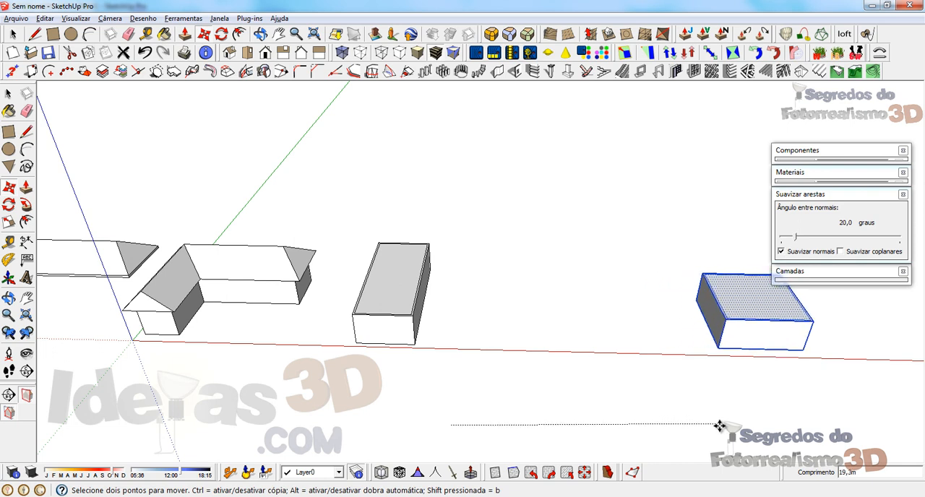
left_click(748, 434)
key("space")
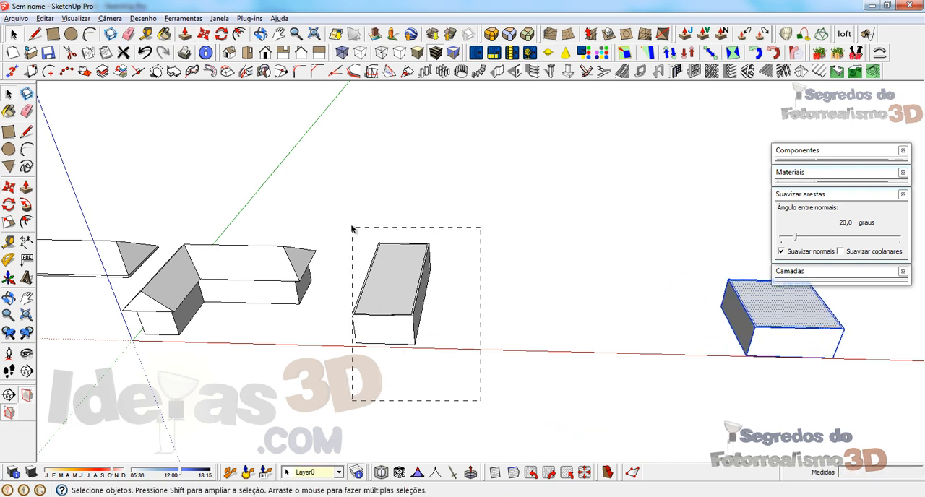
Step: Copy the elongated rectangular block with its top face along the red axis into the gap before the square block
left_click_drag(353, 229, 352, 228)
key("m")
key("ctrl")
left_click(359, 384)
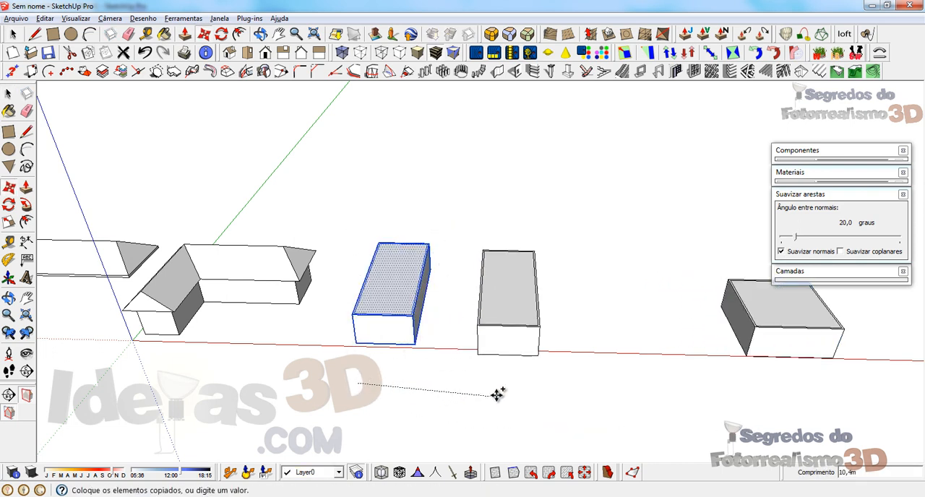
left_click(532, 386)
key("space")
Step: Offset the original rectangular block's top face outward to form the roof overhang
scroll(368, 277, "up", 5)
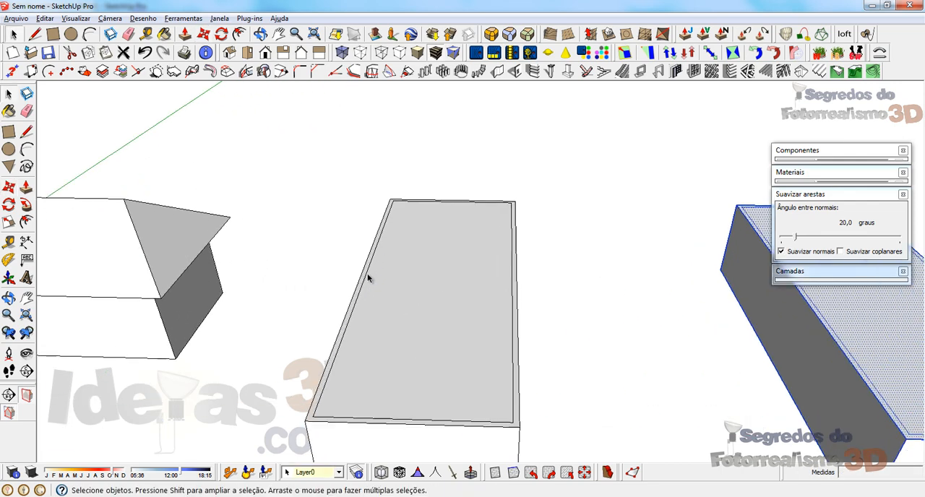
left_click(427, 252)
key("f")
scroll(382, 352, "down", 3)
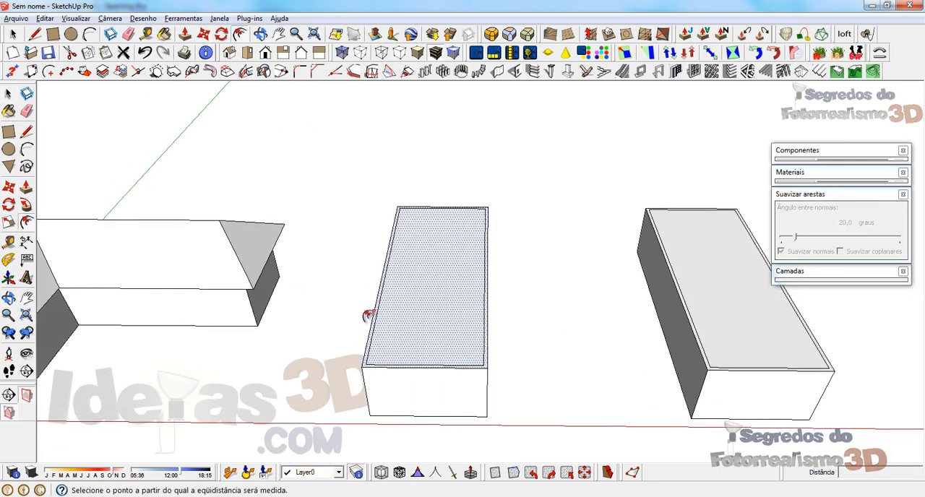
left_click(369, 316)
left_click(353, 315)
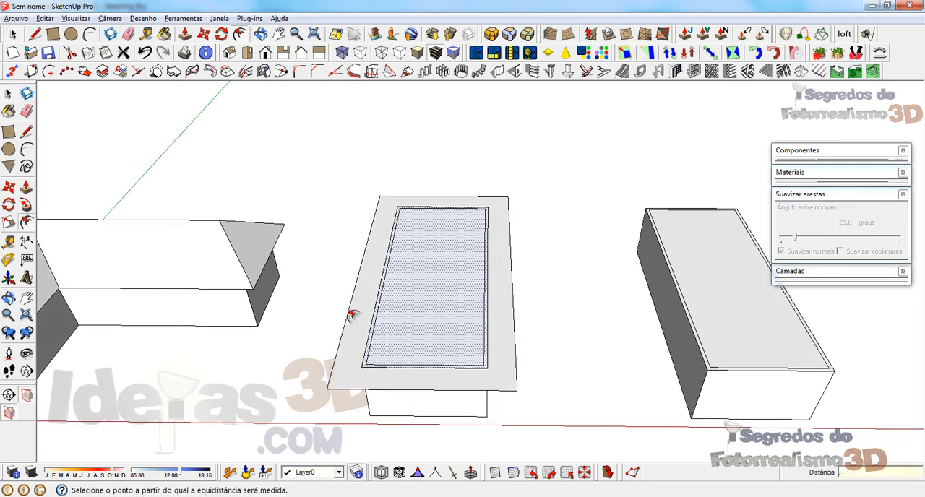
Step: Hide the original rectangular block's wall group, leaving only its roof face
key("space")
right_click(390, 396)
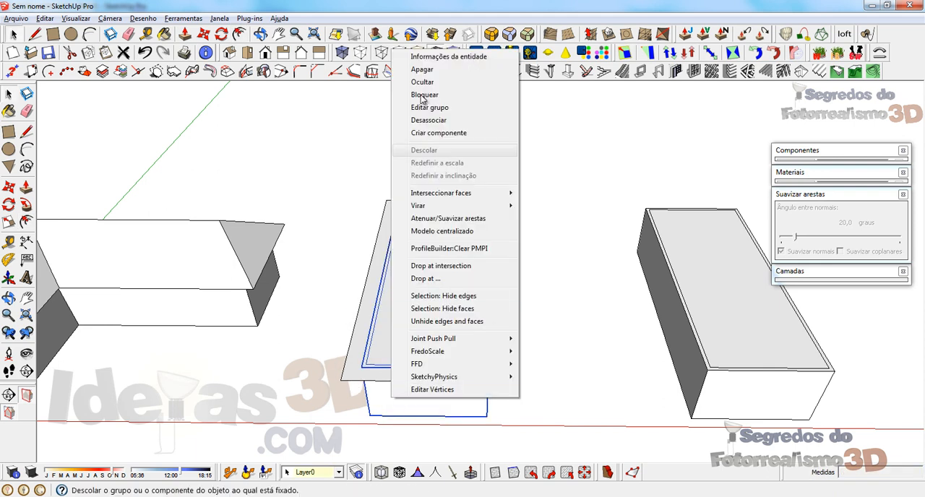
left_click(420, 85)
scroll(398, 295, "up", 3)
scroll(386, 261, "down", 2)
Step: Erase the inner rectangular outline within the rectangular block's roof face
key("e")
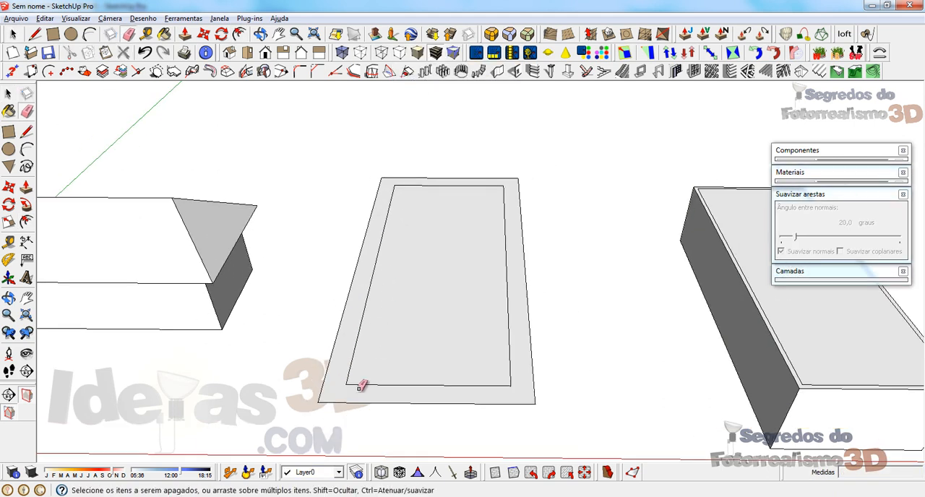
left_click_drag(358, 384, 357, 340)
left_click_drag(492, 189, 504, 190)
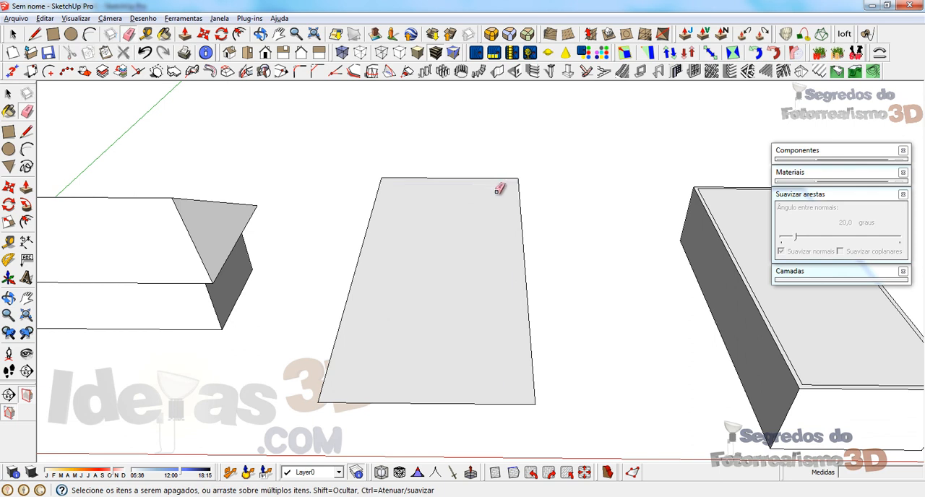
key("space")
Step: Draw a line inward from the near end edge's midpoint and connect its inner end to both near corners
key("l")
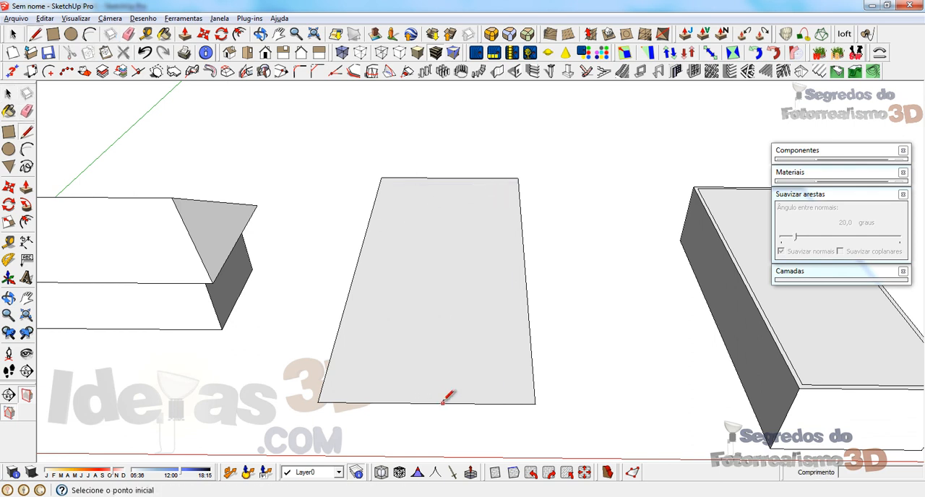
left_click(427, 403)
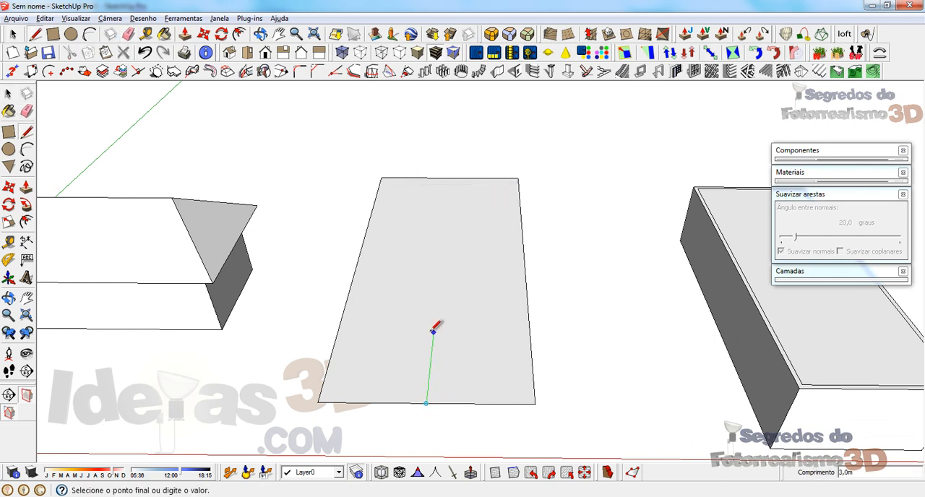
left_click(535, 403)
left_click(431, 354)
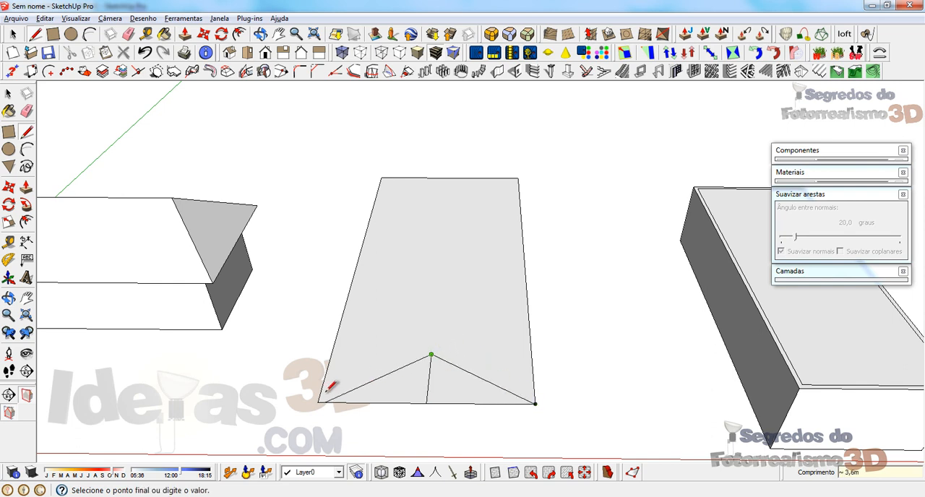
Step: Draw the same midpoint line and two hip edges at the far end, and join both apexes with a ridge
left_click(449, 177)
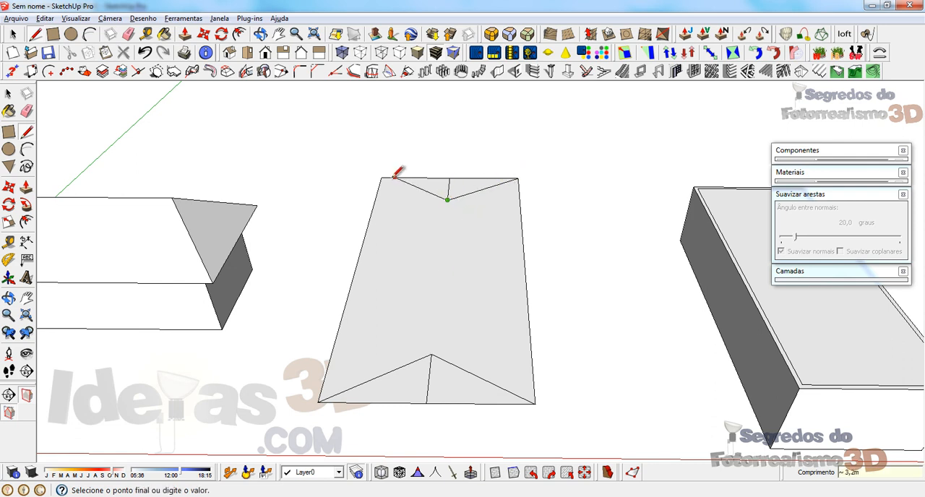
left_click(448, 198)
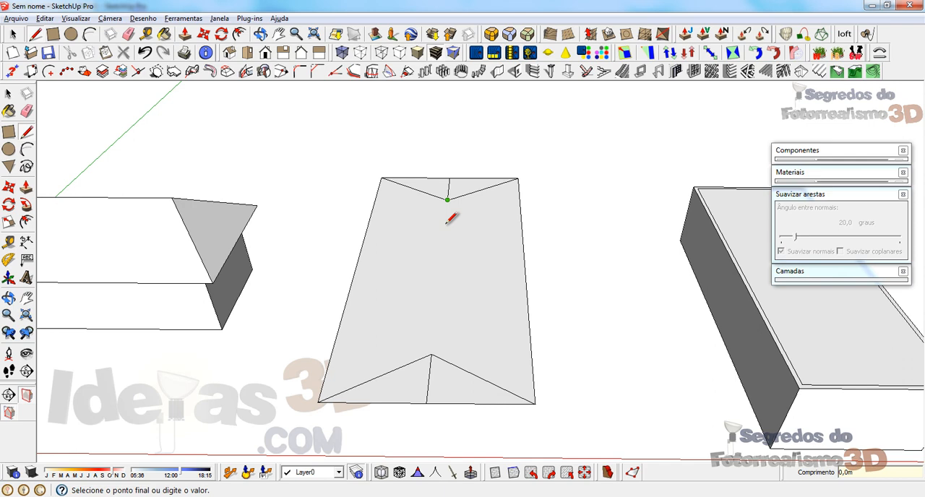
left_click(432, 353)
key("space")
Step: Erase the short lines running from the two end edges' midpoints to the hip apexes
middle_click_drag(434, 347, 426, 391)
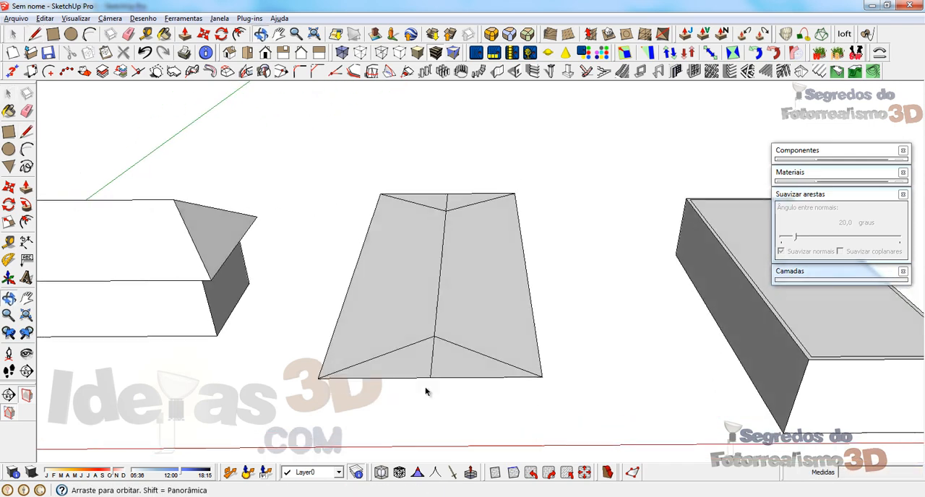
key("e")
left_click(434, 360)
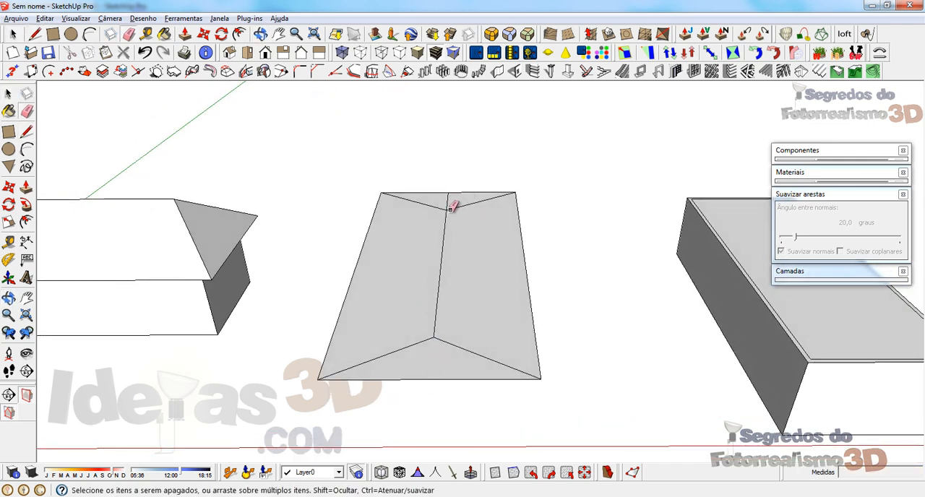
key("space")
Step: Select the ridge line between the hip apexes and raise it 2 m along the blue axis
left_click(438, 285)
mouse_move(439, 285)
middle_mouse_down()
mouse_move(434, 212)
mouse_move(734, 354)
middle_mouse_up()
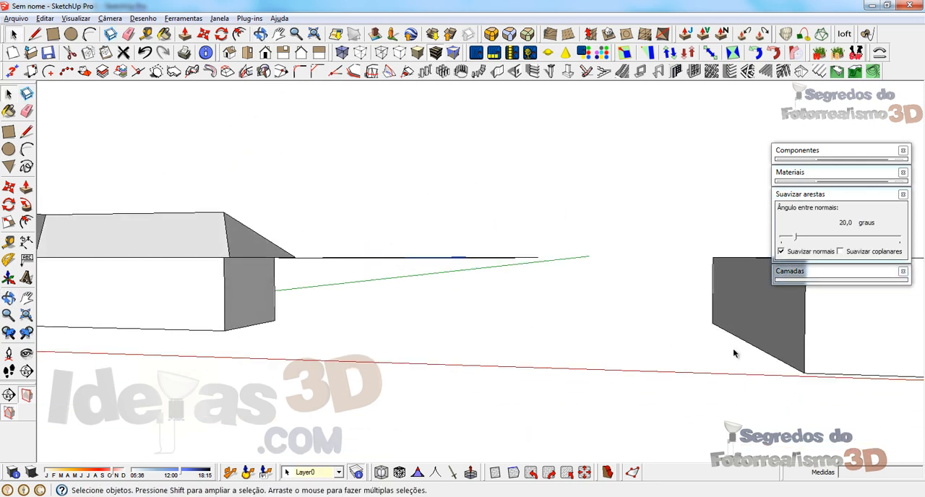
scroll(734, 354, "down", 5)
key("m")
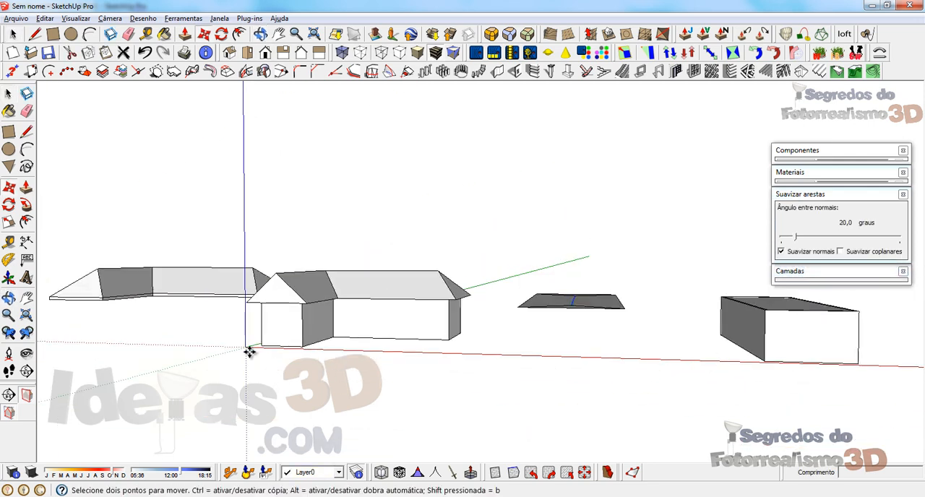
left_click(248, 350)
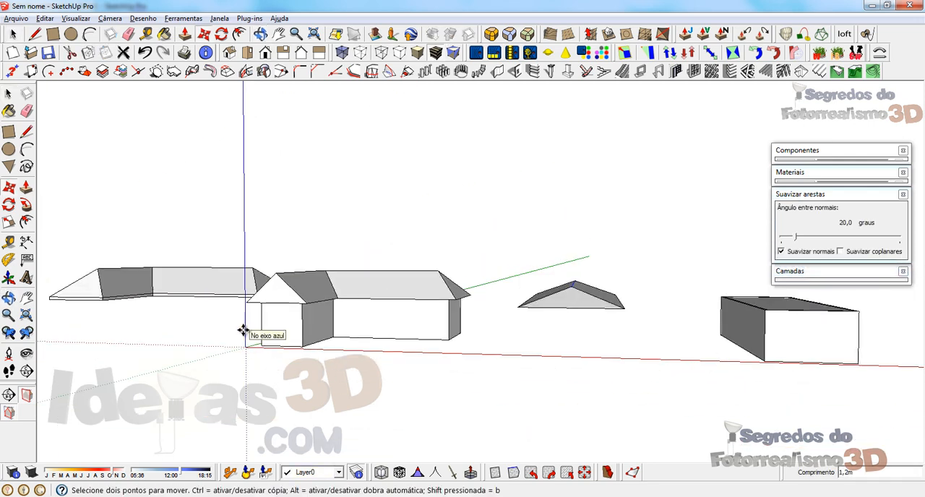
type("2")
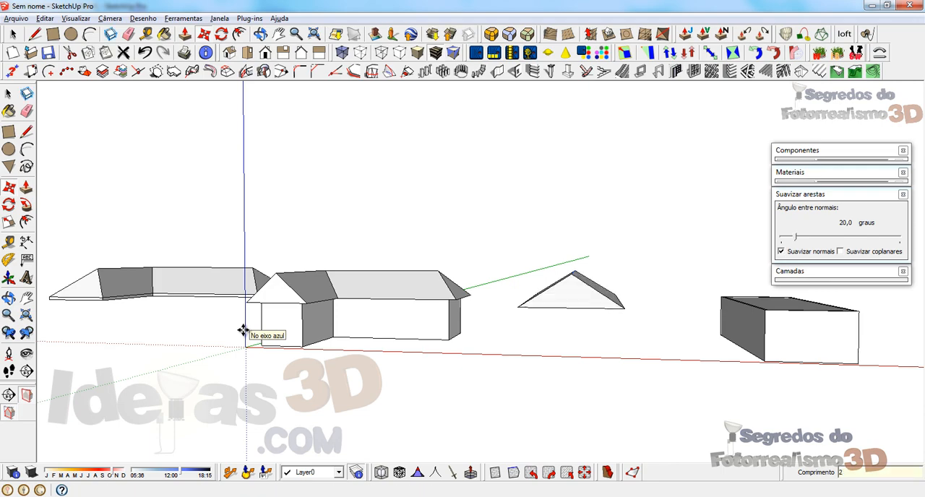
key("Return")
key("space")
Step: Examine the raised hip roof from several sides, sighting from its ridge end with a temporary line
middle_click_drag(490, 258, 439, 394)
scroll(570, 314, "up", 4)
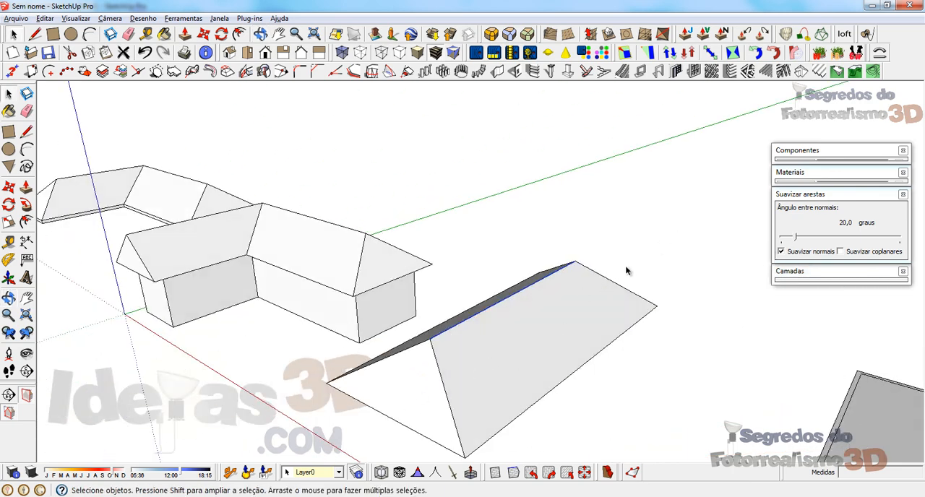
middle_click_drag(500, 379, 458, 387)
scroll(549, 330, "down", 1)
key("l")
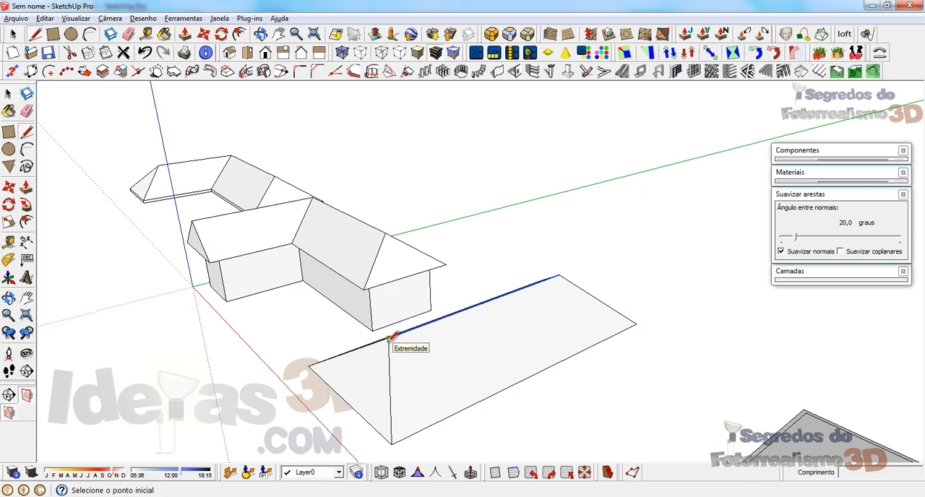
key("space")
middle_click_drag(392, 382, 354, 379)
key("l")
left_click(363, 332)
middle_click_drag(313, 350, 231, 210)
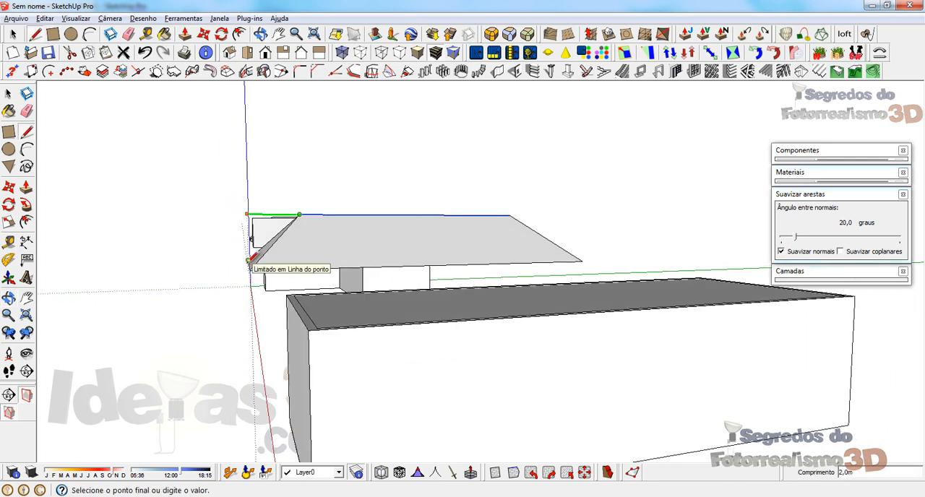
key("space")
Step: Draw a centre line across the next rectangular block's top face between the midpoints of its two short edges
middle_click_drag(251, 262, 499, 295)
left_click(499, 295)
scroll(487, 391, "up", 5)
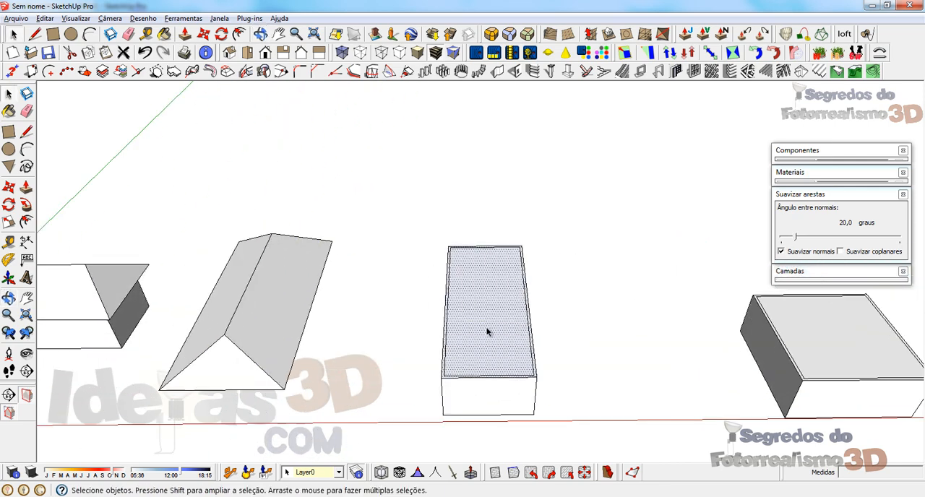
key("l")
left_click(497, 410)
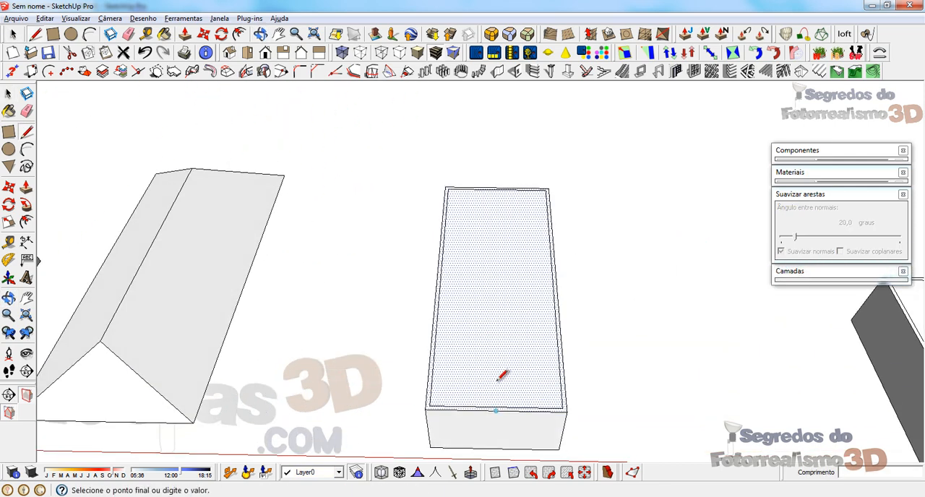
left_click(497, 187)
Step: Try to raise the block's centre line 2 m along the blue axis, and undo the move
key("space")
left_click(497, 317)
middle_click_drag(450, 355, 701, 296)
scroll(702, 297, "down", 4)
key("m")
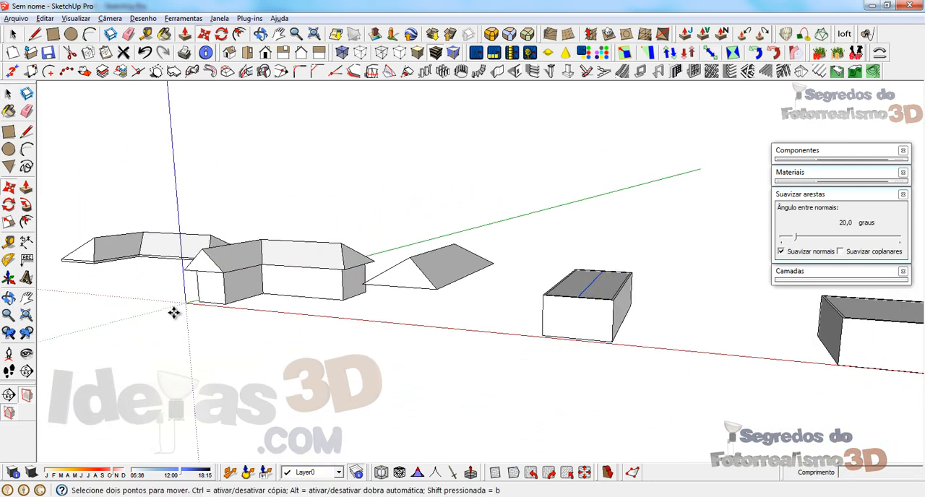
left_click(185, 305)
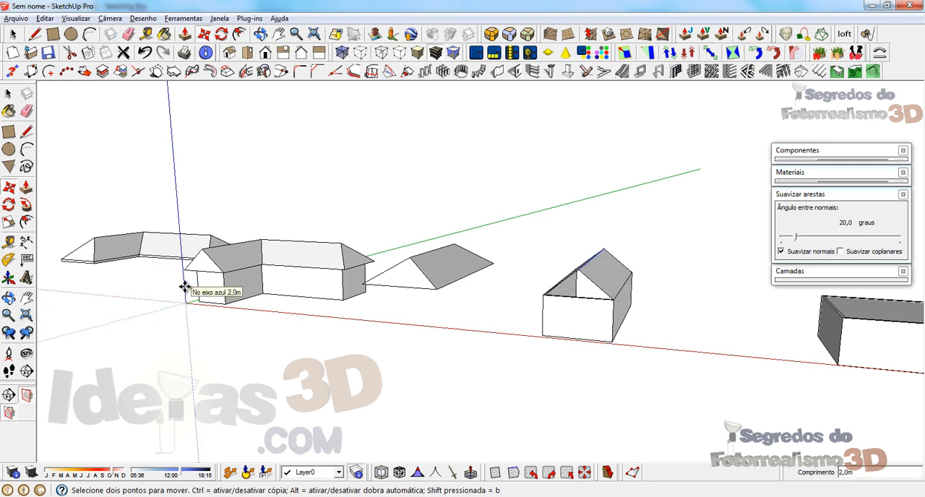
key("space")
middle_click_drag(503, 246, 509, 323)
scroll(506, 329, "up", 3)
key("ctrl+z")
Step: Erase the centre line on the block's top and extrude the whole top face upward into a thin slab
scroll(493, 340, "up", 3)
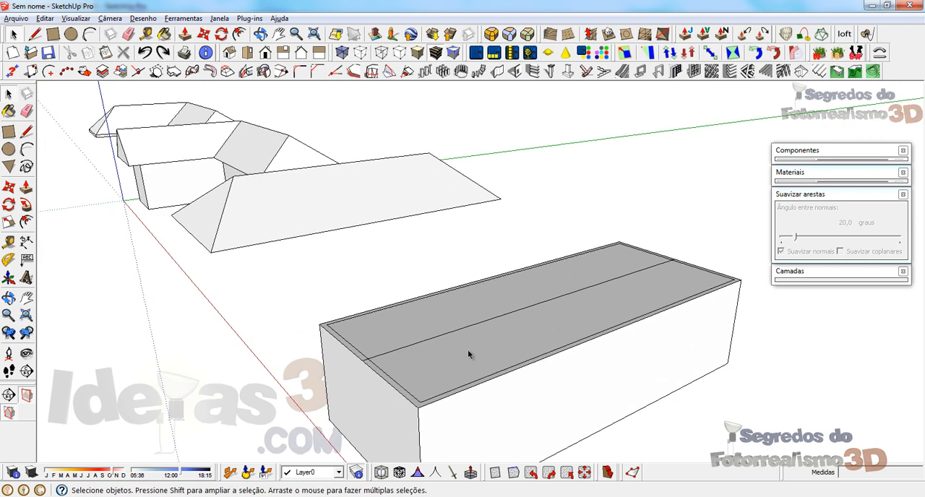
key("e")
left_click(425, 341)
key("p")
left_click_drag(450, 357, 408, 336)
key("space")
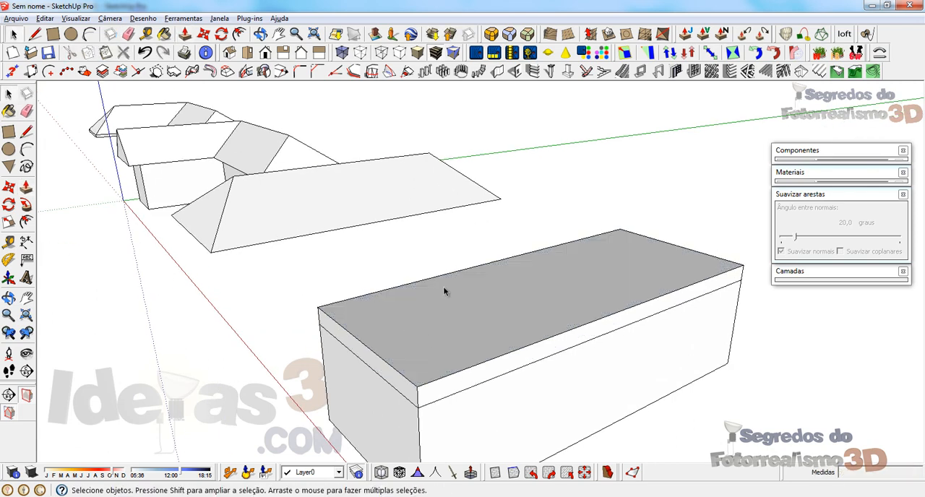
Step: Draw a 12 m centre line along the slab's top between the midpoints of its short edges
middle_click_drag(444, 286, 438, 365)
key("l")
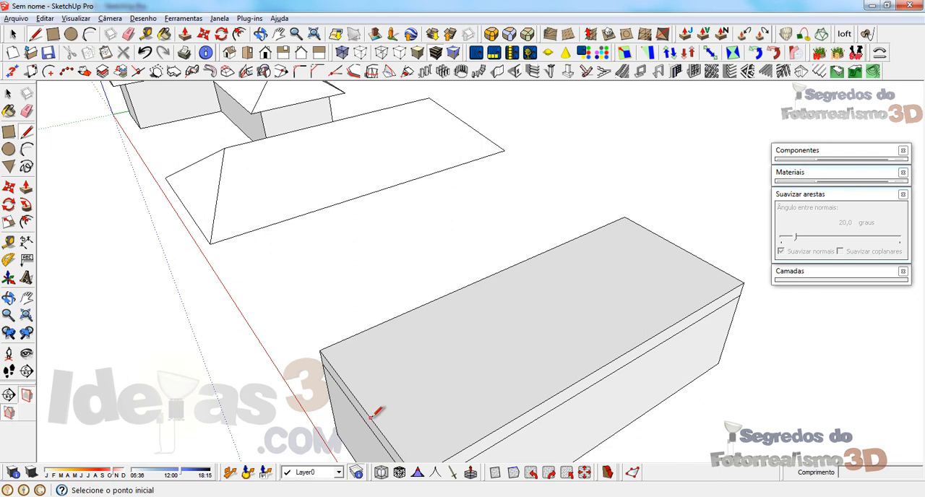
left_click(363, 407)
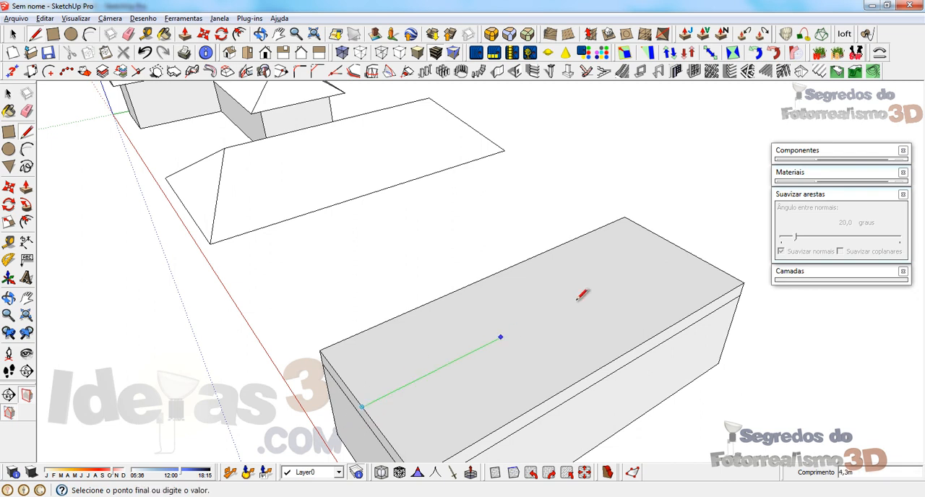
left_click(680, 247)
Step: Select the slab's centre line and raise it 2 m along the blue axis to form the gable ridge
key("space")
left_click(458, 359)
middle_click_drag(458, 359, 733, 238)
key("m")
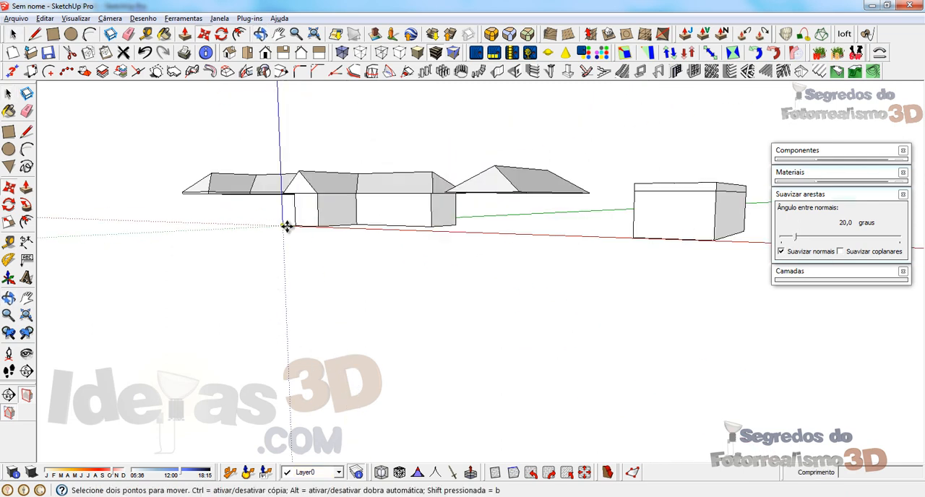
left_click(287, 227)
type("2")
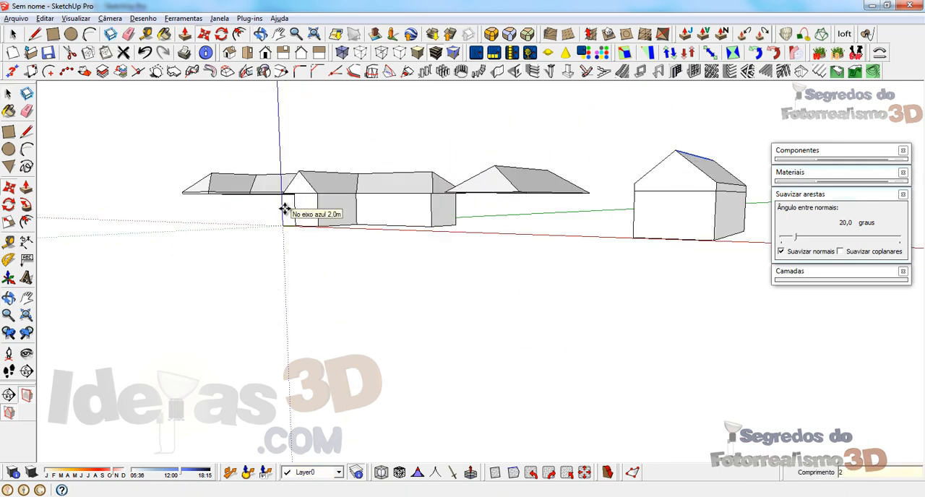
key("Return")
middle_click_drag(652, 249, 667, 326)
key("space")
scroll(496, 352, "down", 3)
scroll(469, 335, "up", 6)
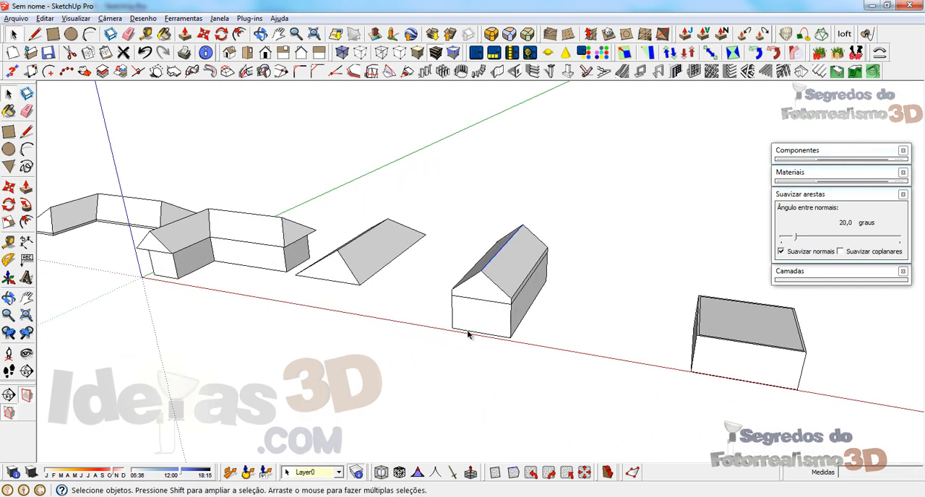
Step: Copy the gabled building's wall block about 8.3 m along the red axis, without its roof
middle_click_drag(468, 334, 552, 338)
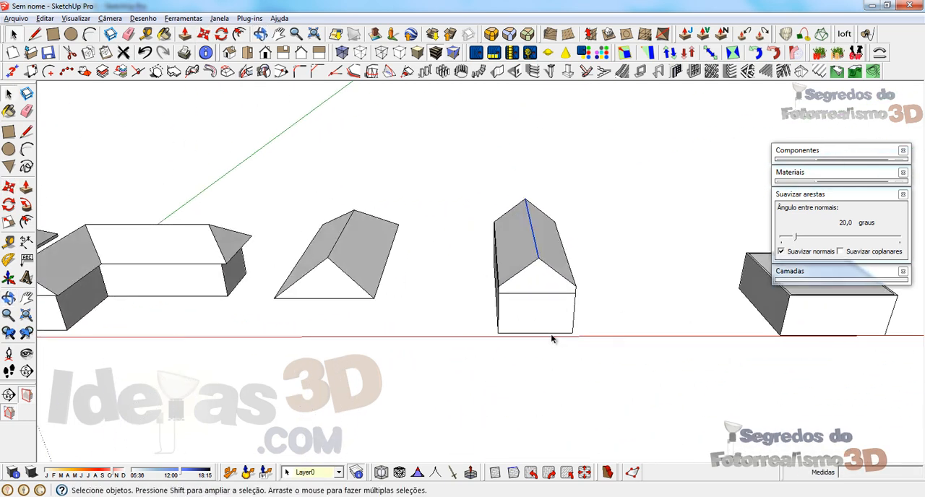
left_click(525, 310)
scroll(407, 342, "down", 3)
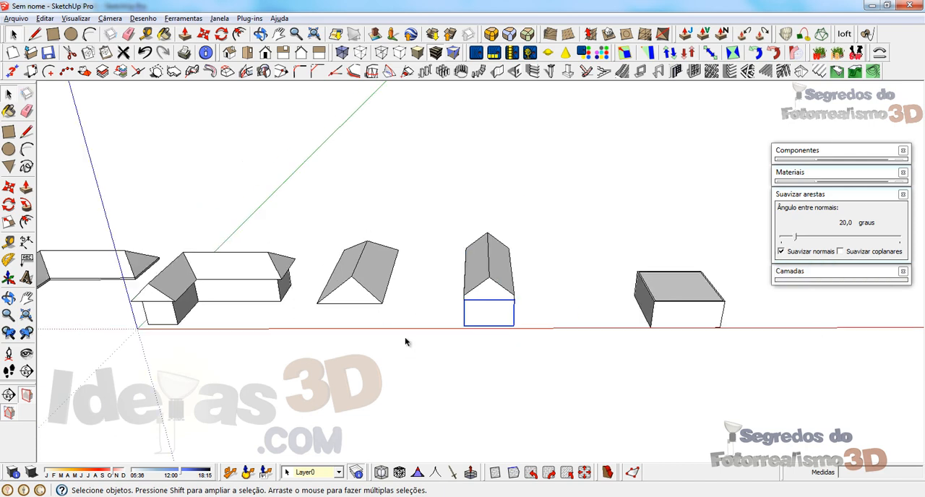
scroll(557, 420, "up", 2)
key("m")
key("ctrl")
left_click(388, 334)
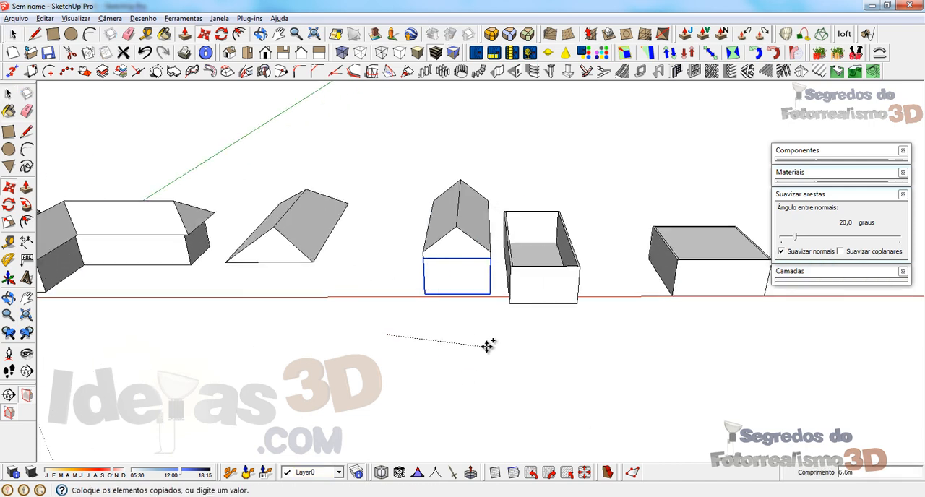
left_click(518, 327)
Step: Cover the copied block's open top with a rectangle drawn corner to corner, and reverse its face
middle_click_drag(423, 329, 471, 393)
scroll(470, 393, "up", 2)
key("m")
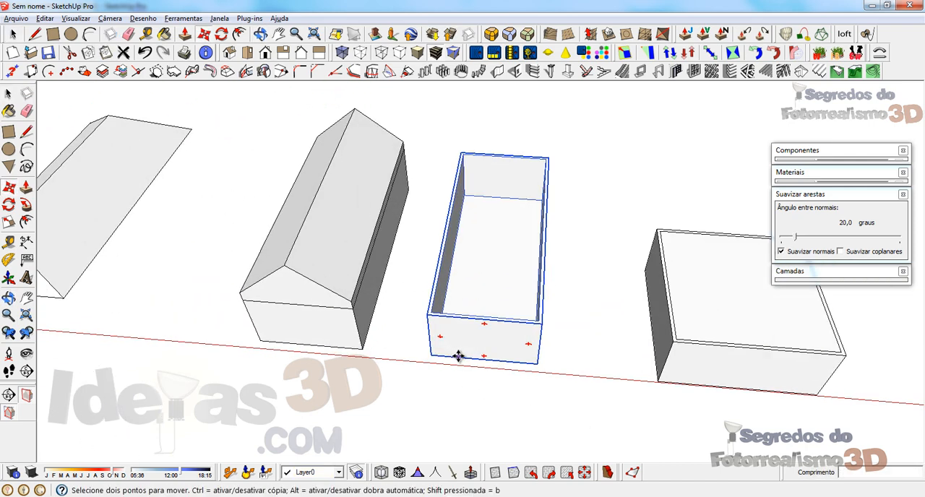
key("l")
key("r")
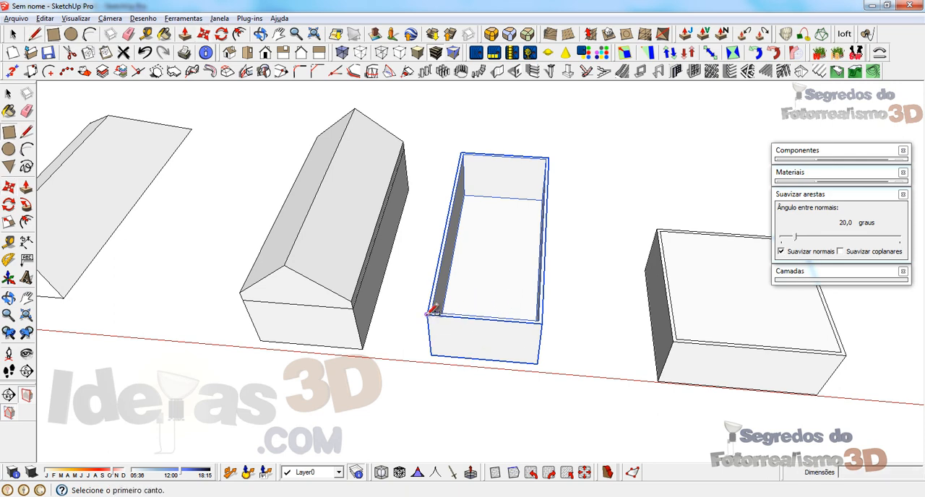
left_click(427, 314)
left_click(559, 148)
key("space")
right_click(465, 183)
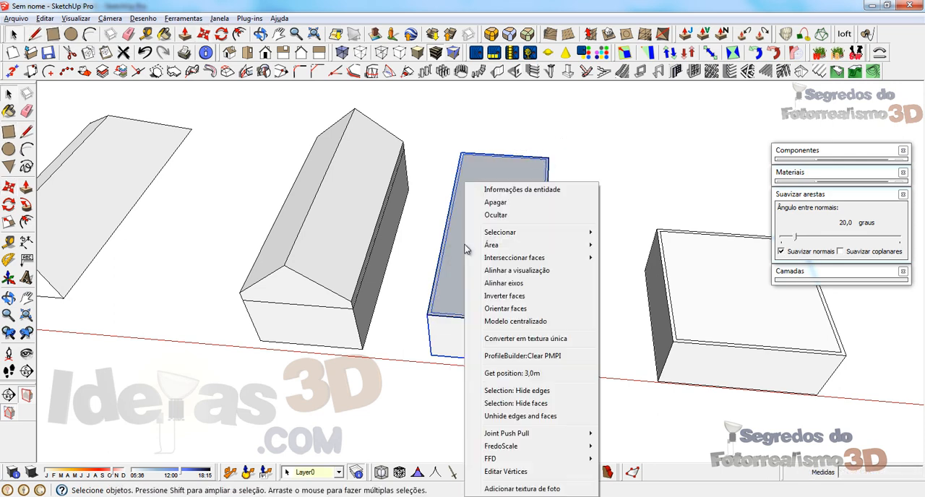
left_click(494, 270)
Step: Draw a centre line along the copied block's top between the midpoints of its short edges
middle_click_drag(490, 209, 433, 321)
key("l")
left_click(473, 367)
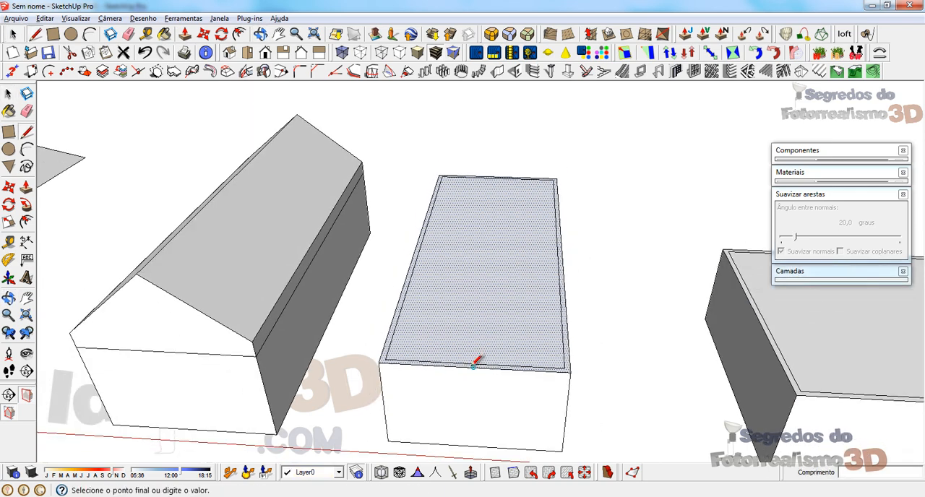
middle_click_drag(498, 183, 530, 142)
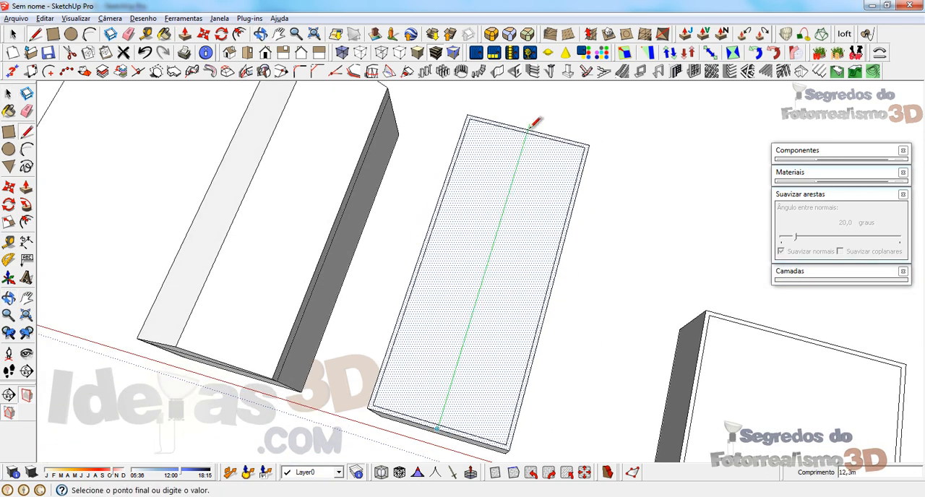
left_click(527, 131)
key("space")
Step: Draw a gable triangle on the front edge, from a vertical midpoint line to both corners, and erase the vertical line
mouse_move(439, 372)
middle_mouse_down()
mouse_move(517, 130)
mouse_move(483, 283)
mouse_move(475, 262)
middle_mouse_up()
key("l")
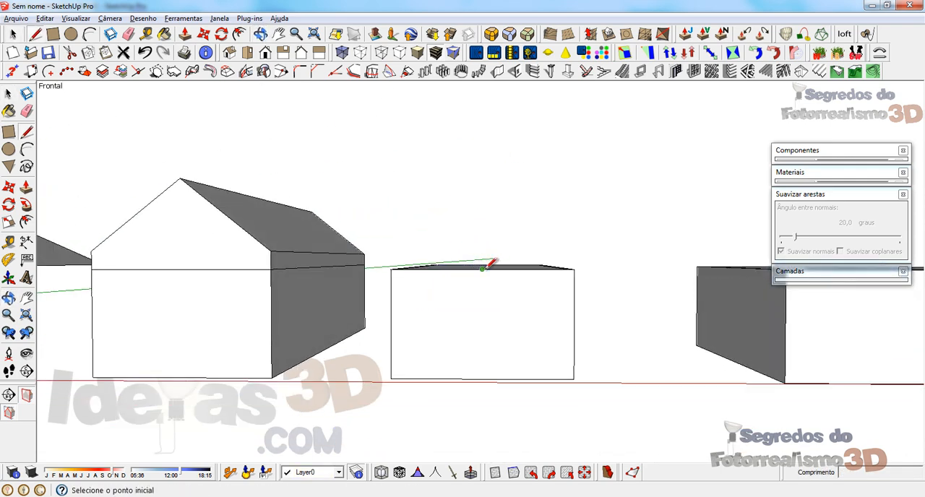
left_click(482, 269)
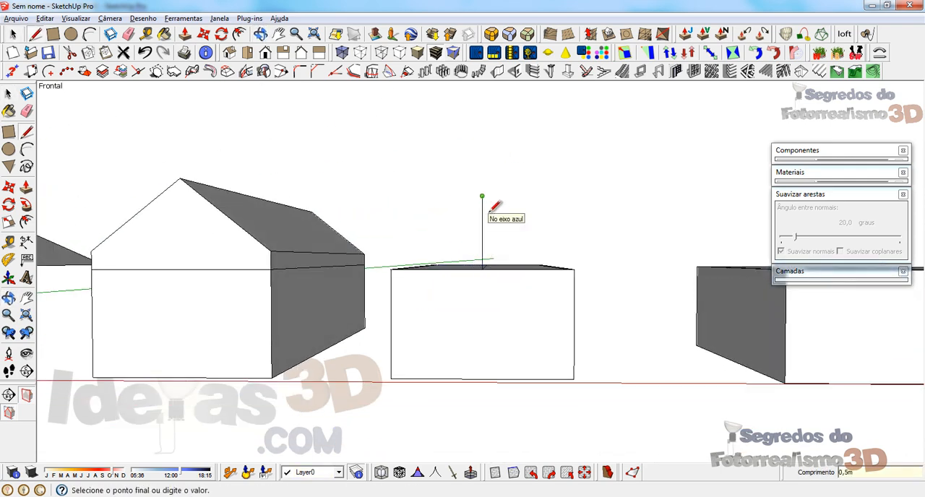
left_click(482, 197)
left_click(575, 269)
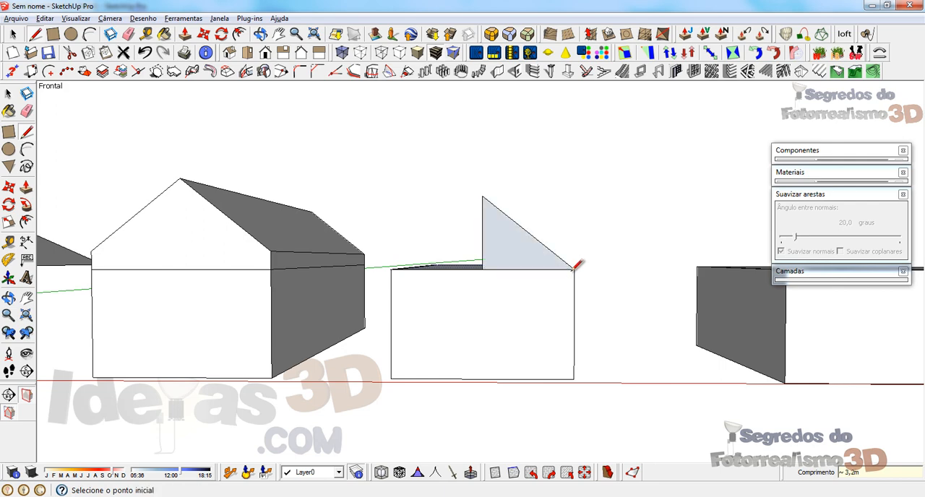
left_click(392, 268)
mouse_move(506, 250)
middle_mouse_down()
mouse_move(440, 382)
mouse_move(443, 287)
mouse_move(485, 299)
mouse_move(173, 314)
middle_mouse_up()
key("e")
left_click(443, 286)
Step: Try extruding the front gable triangle by 0.1 m and then along the block's length to the far end
key("p")
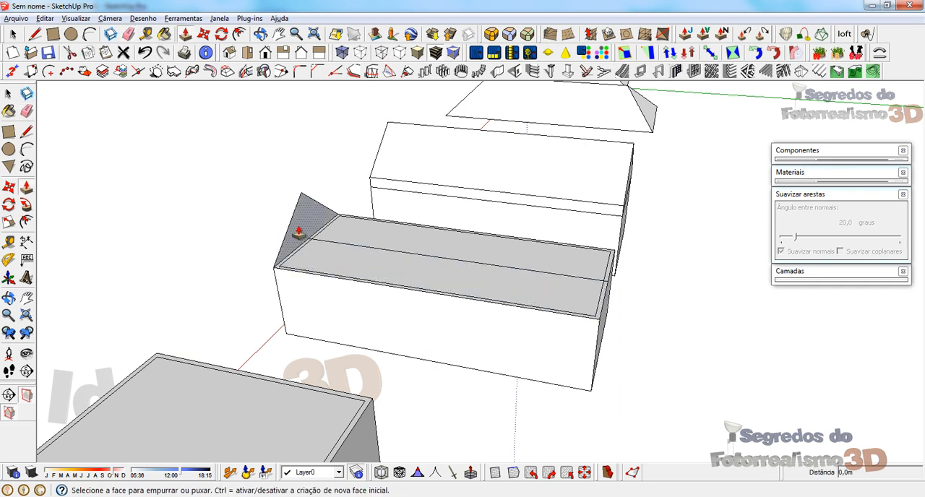
left_click(298, 232)
left_click(529, 293)
key("ctrl+z")
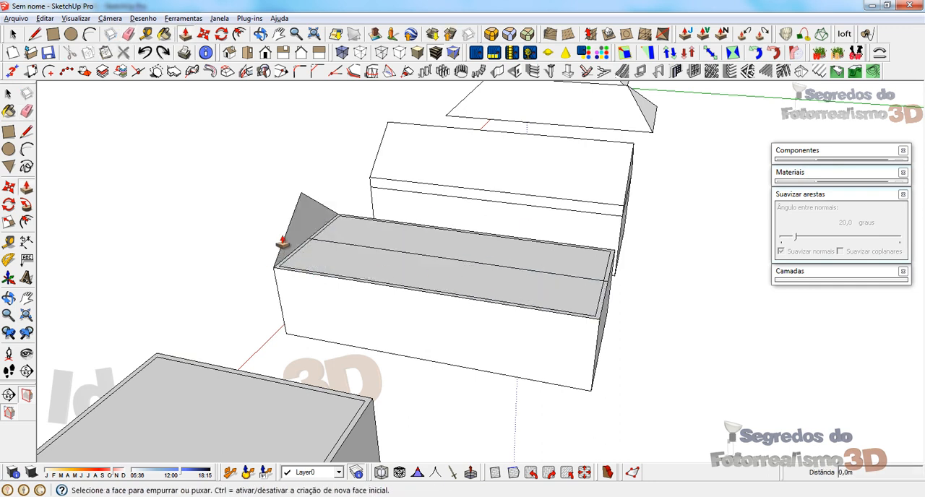
left_click(304, 233)
left_click(347, 245)
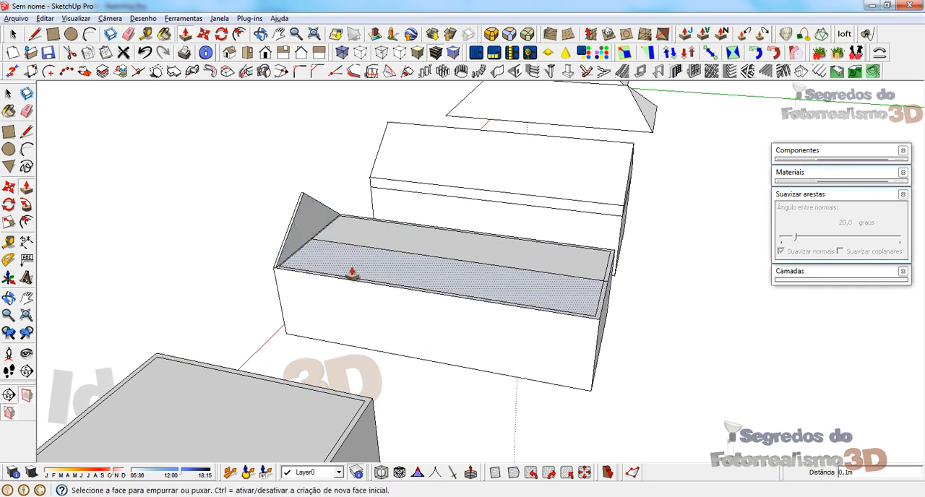
left_click(318, 227)
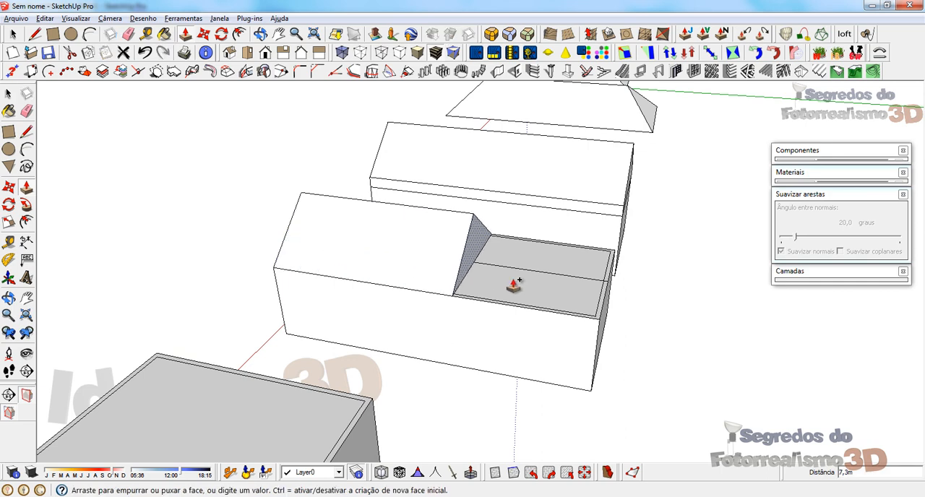
left_click(590, 336)
Step: Reverse the extruded roof's front gable face, and undo back to the flat gable triangle
middle_click_drag(444, 321, 551, 239)
right_click(509, 239)
left_click(548, 297)
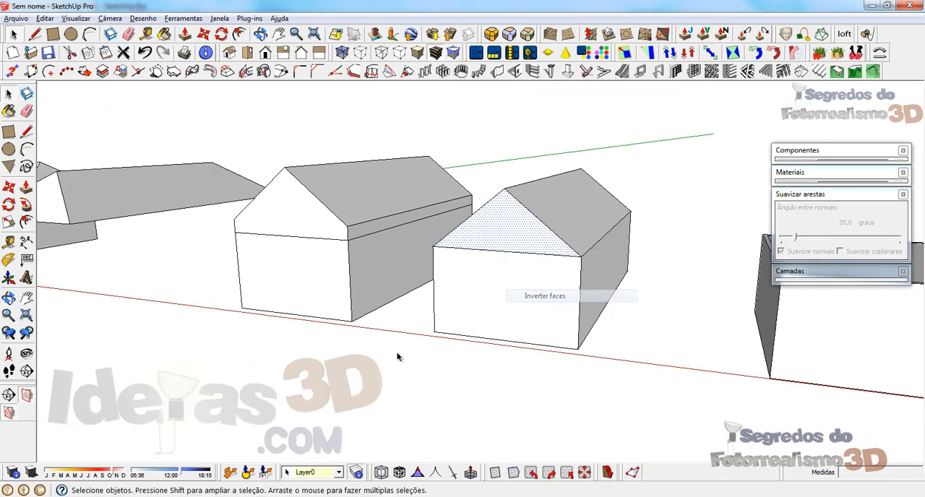
mouse_move(397, 357)
middle_mouse_down()
mouse_move(557, 268)
mouse_move(591, 276)
mouse_move(636, 190)
mouse_move(326, 280)
middle_mouse_up()
key("ctrl+z")
Step: Reverse the face of the flat gable triangle at the block's front end
key("e")
right_click(408, 267)
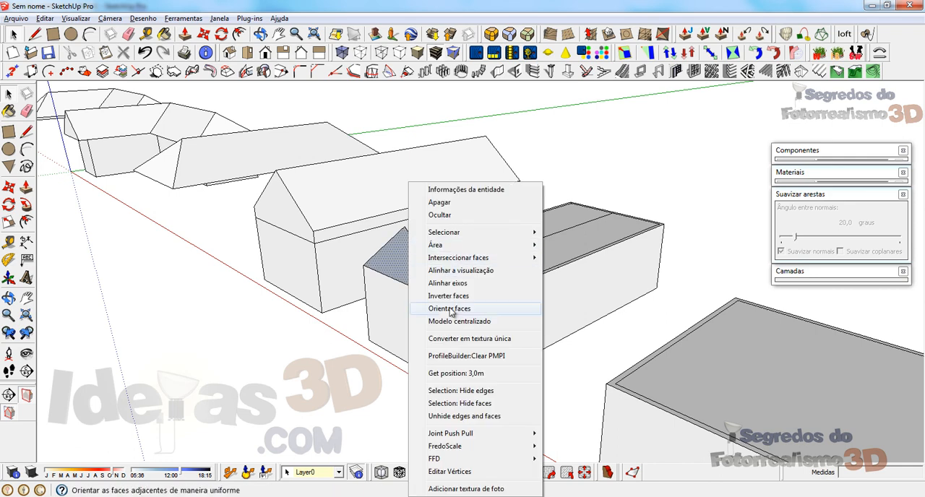
left_click(449, 297)
Step: Draw a vertical line up from the opposite end edge's midpoint and connect its top to both corners for a second gable
middle_click_drag(561, 256, 45, 255)
scroll(300, 167, "up", 3)
middle_click_drag(300, 167, 335, 179)
key("l")
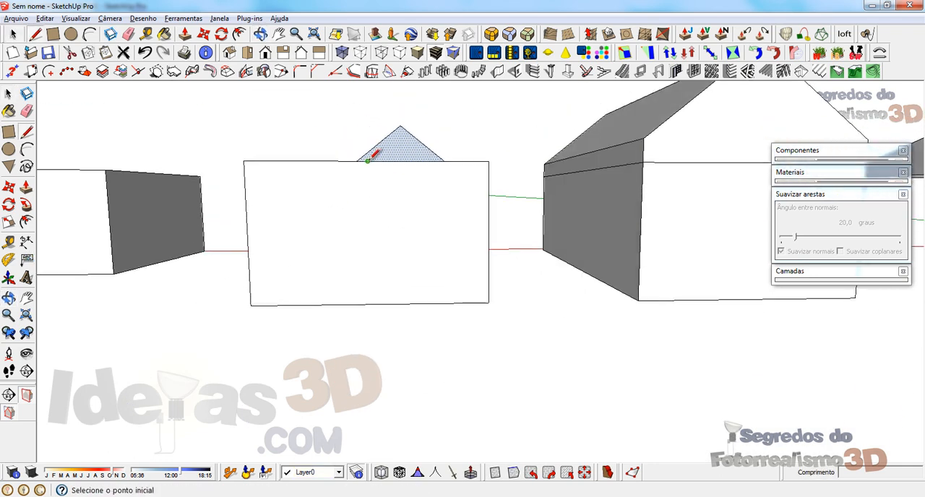
left_click(368, 160)
left_click(372, 115)
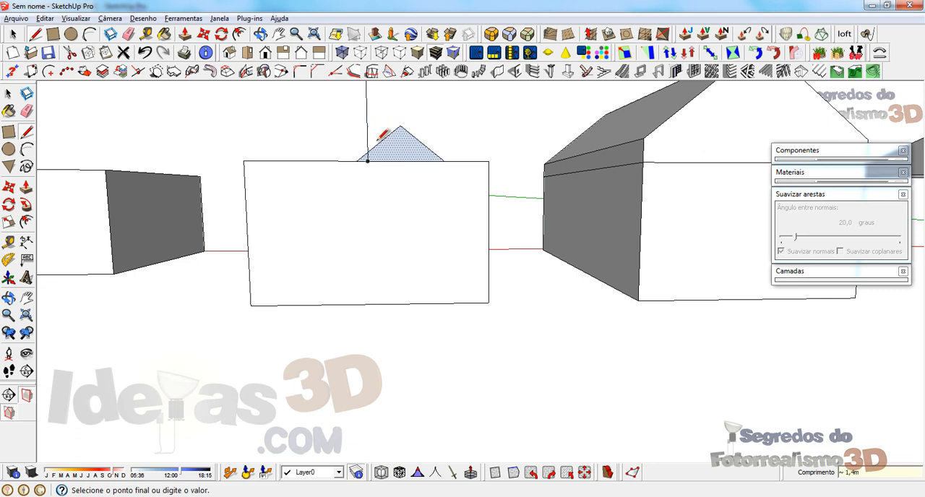
middle_click_drag(372, 116, 362, 427)
left_click(464, 295)
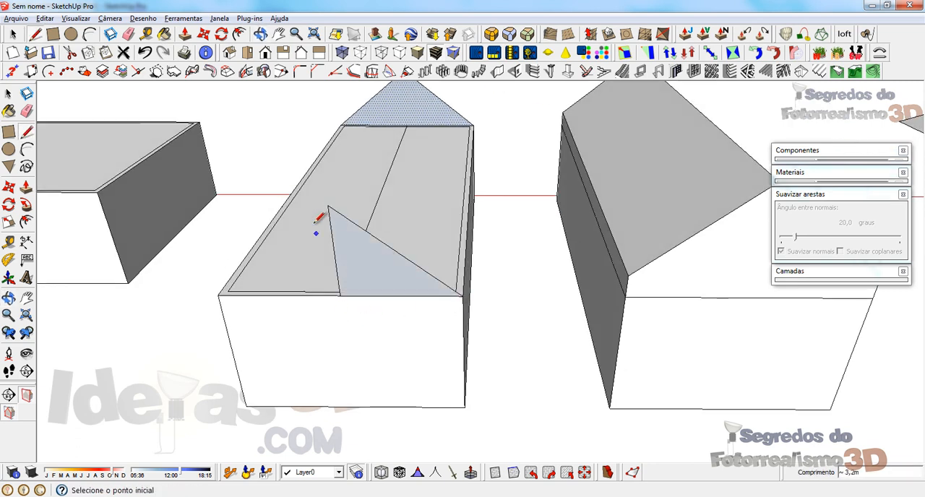
left_click(220, 294)
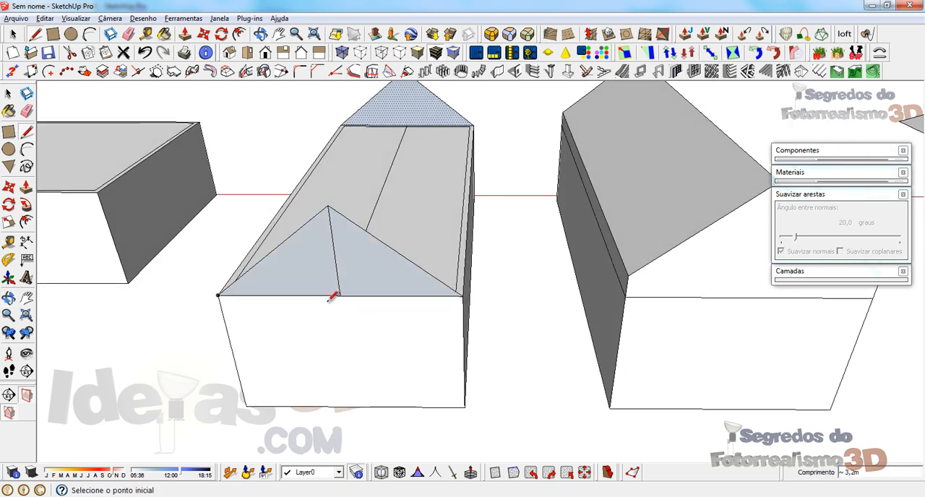
Step: Erase the centre line of the front gable triangle and reverse the triangle's face
key("e")
left_click(334, 263)
right_click(331, 272)
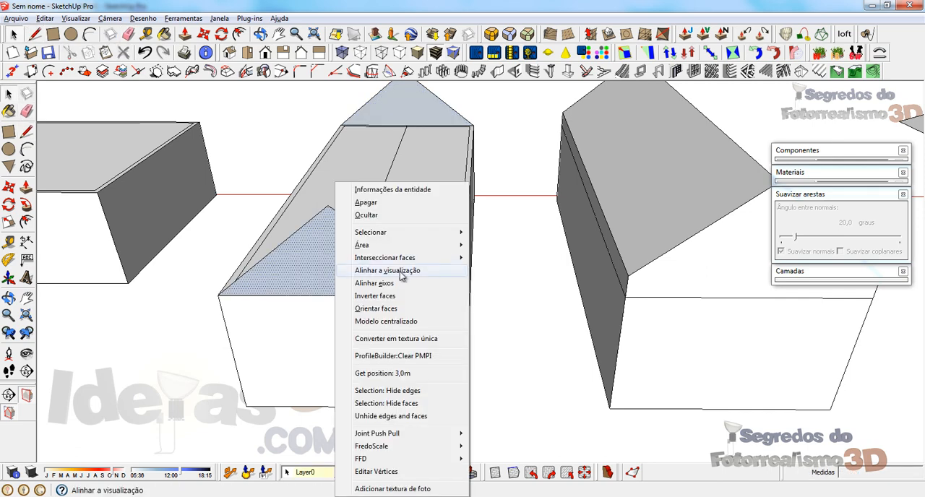
left_click(383, 296)
Step: Draw a 12 m ridge line between the peaks of the two end gables to close both roof slopes
middle_click_drag(384, 295, 512, 364)
scroll(332, 328, "down", 2)
key("l")
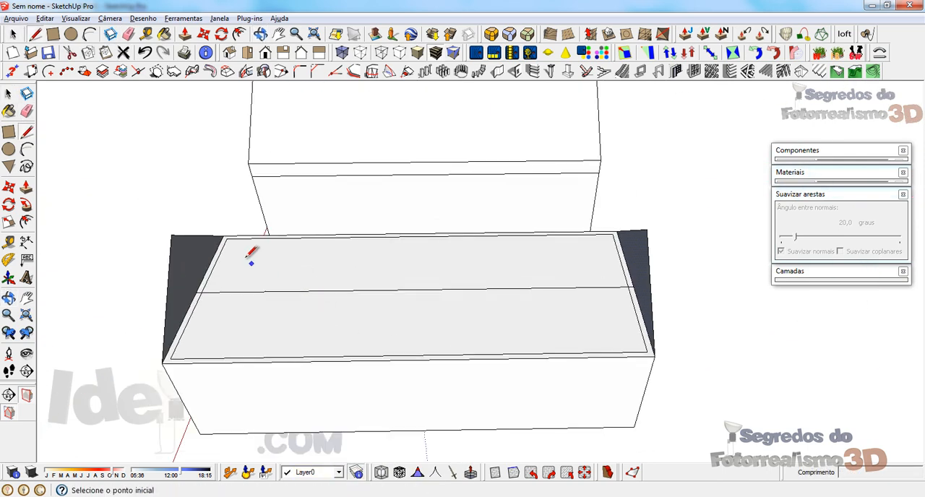
left_click(171, 235)
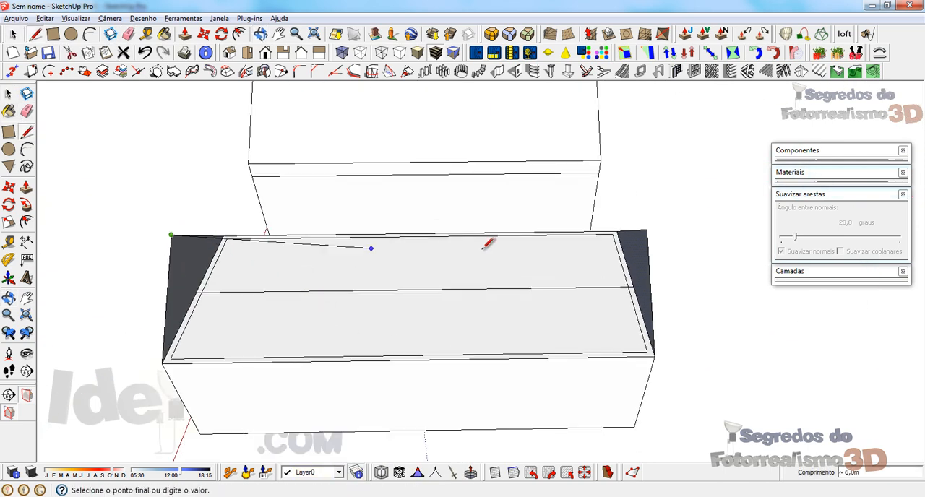
left_click(647, 230)
middle_click_drag(152, 338, 258, 263)
scroll(258, 263, "down", 5)
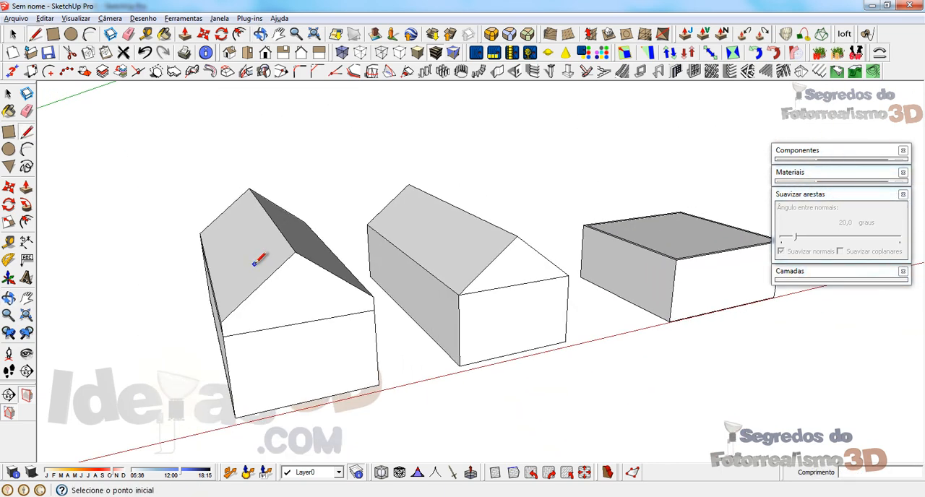
Step: Try to draw a triangle on the square block's top face, from the front edge's midpoint line to both front corners
middle_click_drag(646, 269, 580, 309)
scroll(238, 299, "down", 3)
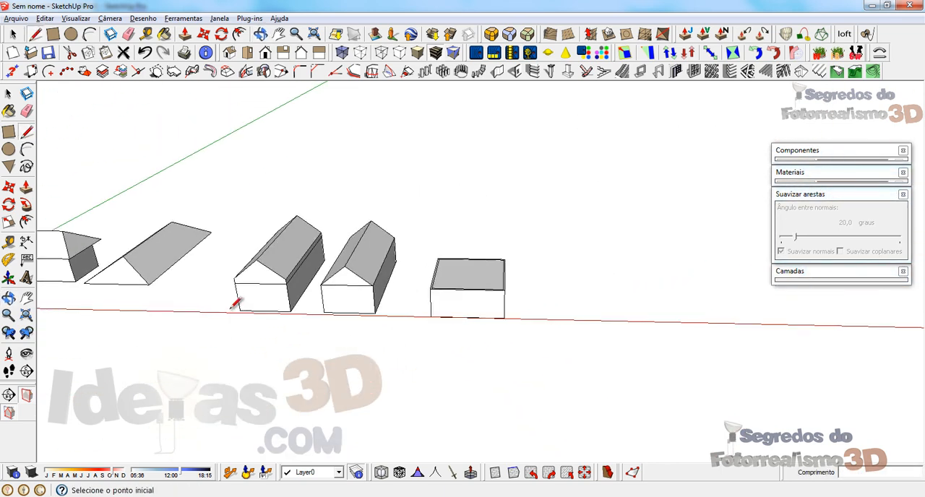
scroll(490, 337, "up", 3)
key("space")
left_click(450, 240)
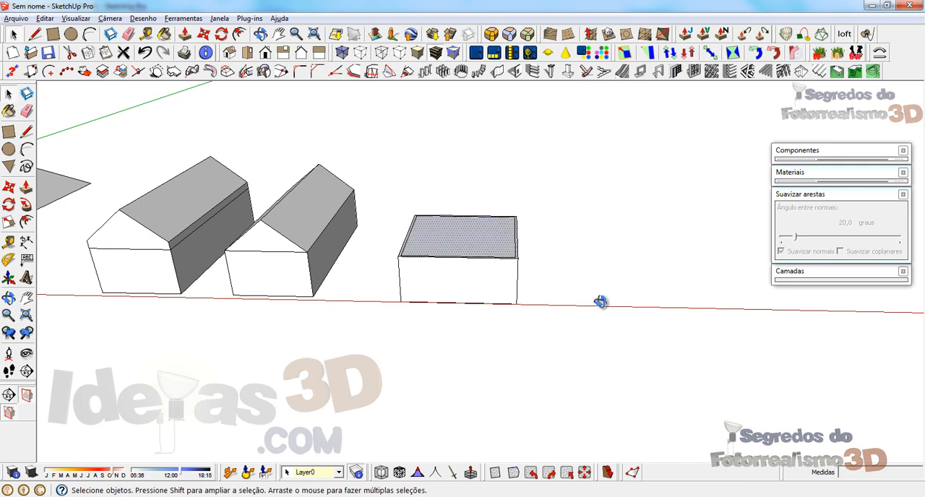
middle_click_drag(601, 303, 572, 378)
scroll(458, 265, "up", 2)
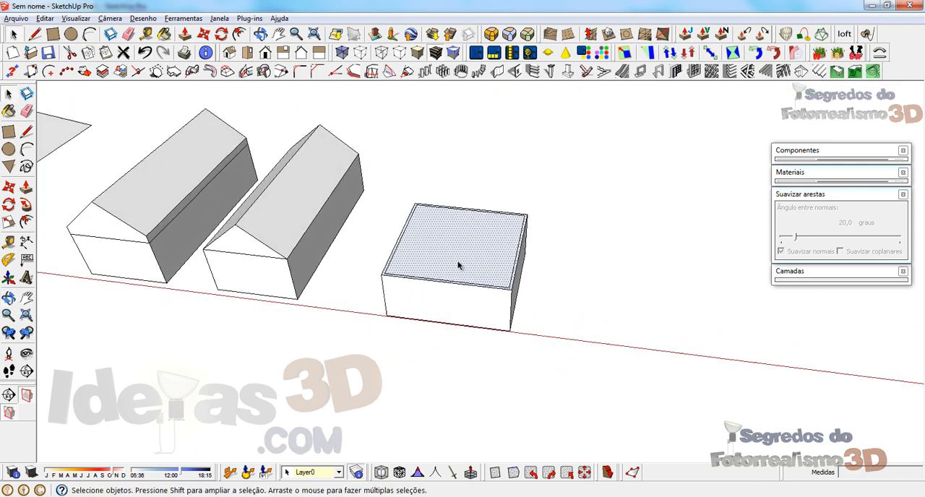
scroll(458, 265, "up", 2)
middle_click_drag(438, 279, 440, 298)
key("l")
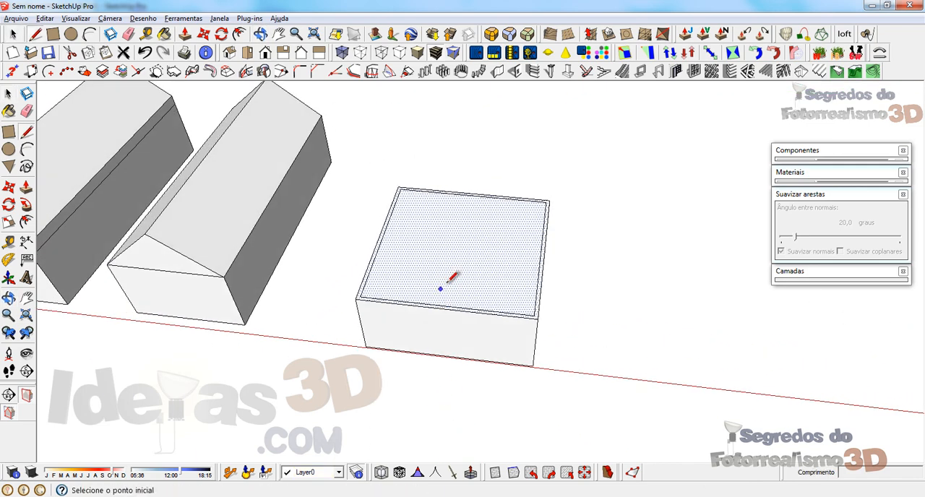
left_click(445, 308)
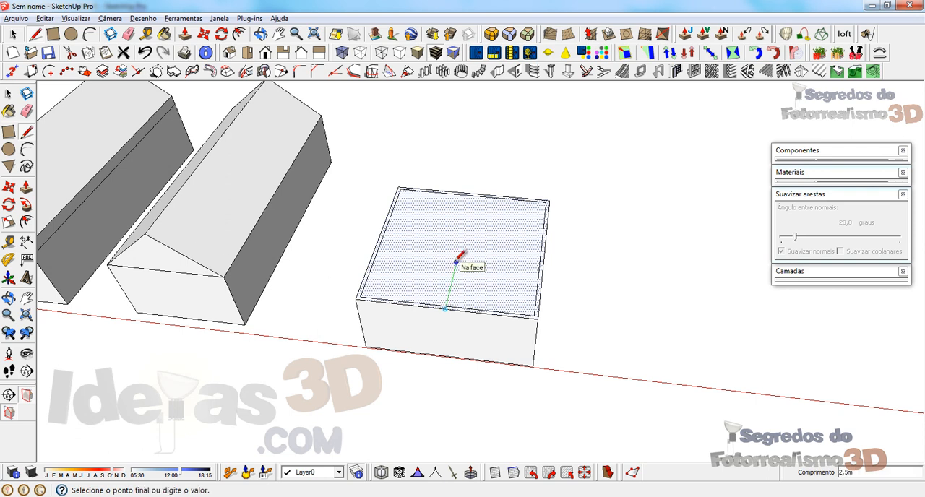
left_click(455, 272)
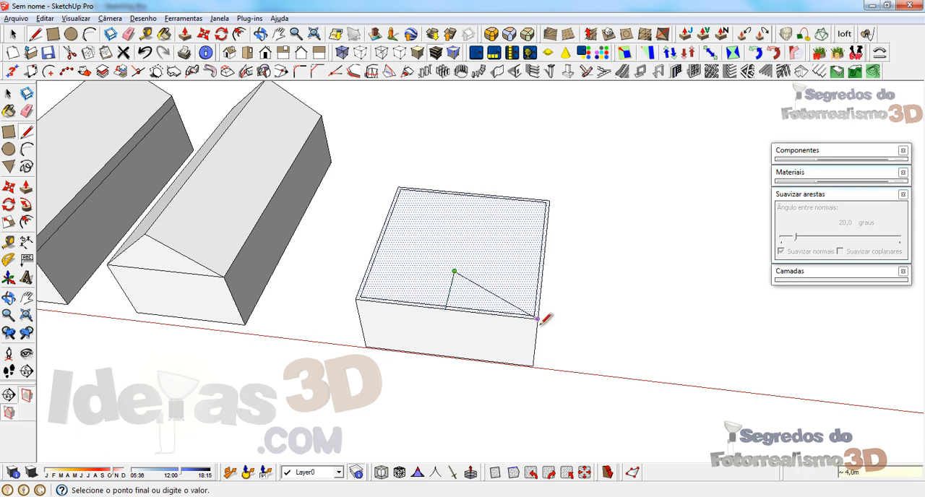
left_click(535, 318)
left_click(455, 271)
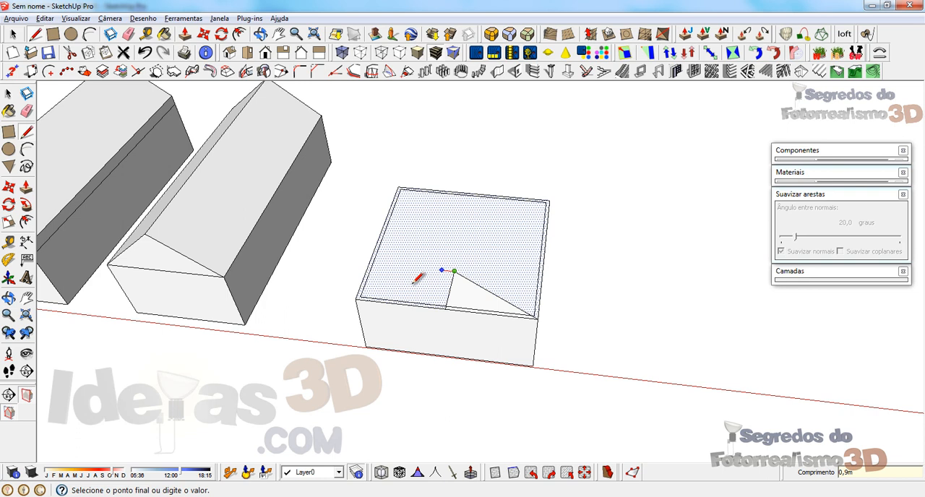
left_click(356, 297)
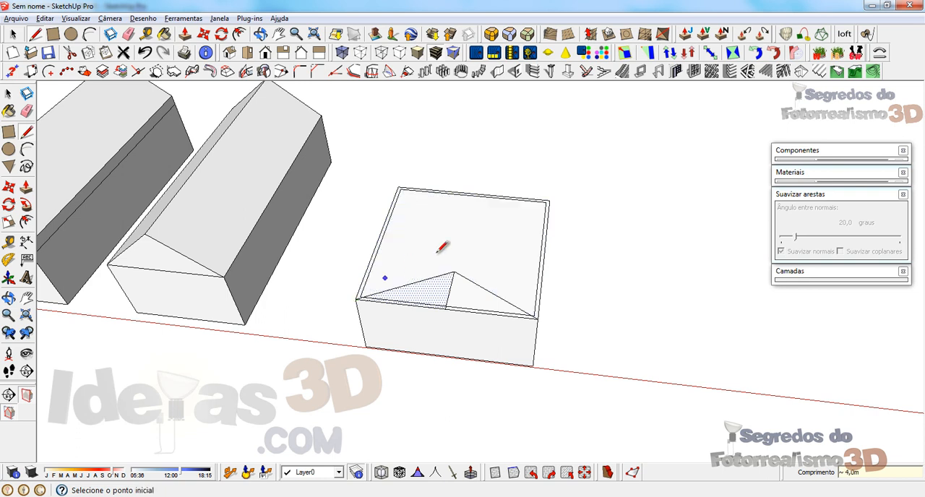
left_click(383, 230)
key("Escape")
Step: Undo the triangle lines drawn on the square block's top face
scroll(402, 217, "up", 3)
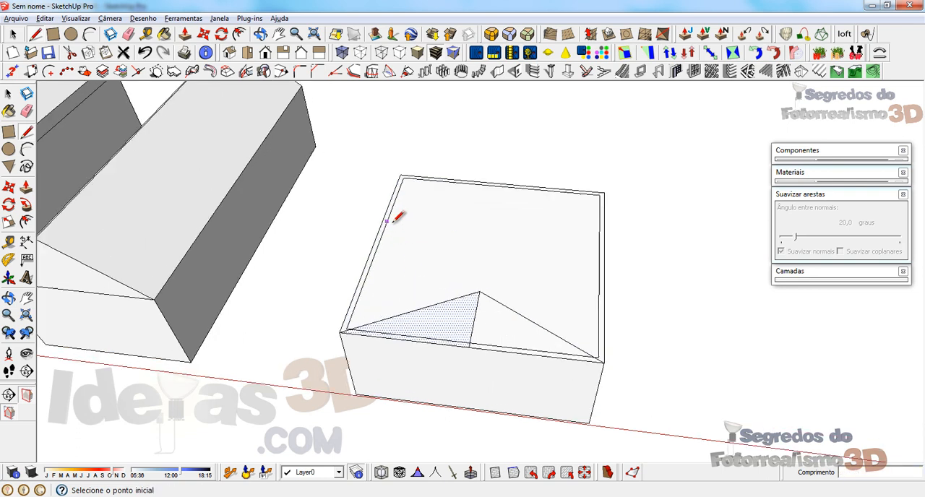
key("ctrl+z")
key("ctrl+z")
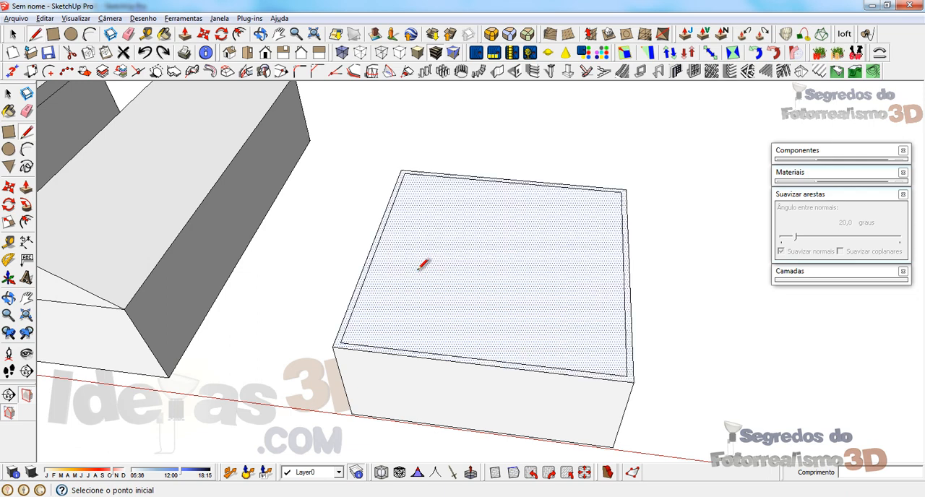
Step: Offset the outer outline of the square block's top face outward by 0.8 m to form the eaves
middle_click_drag(446, 321, 459, 324)
key("p")
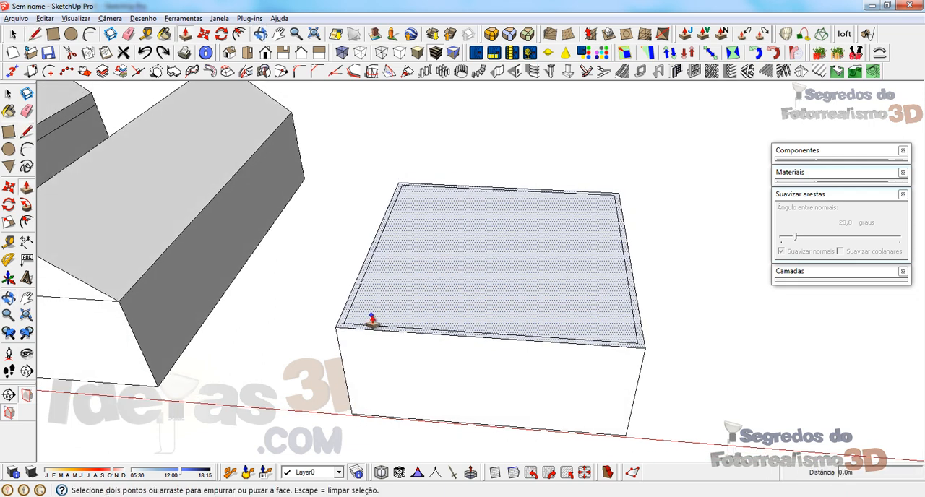
middle_click_drag(372, 318, 382, 339)
key("f")
left_click(360, 295)
left_click(334, 293)
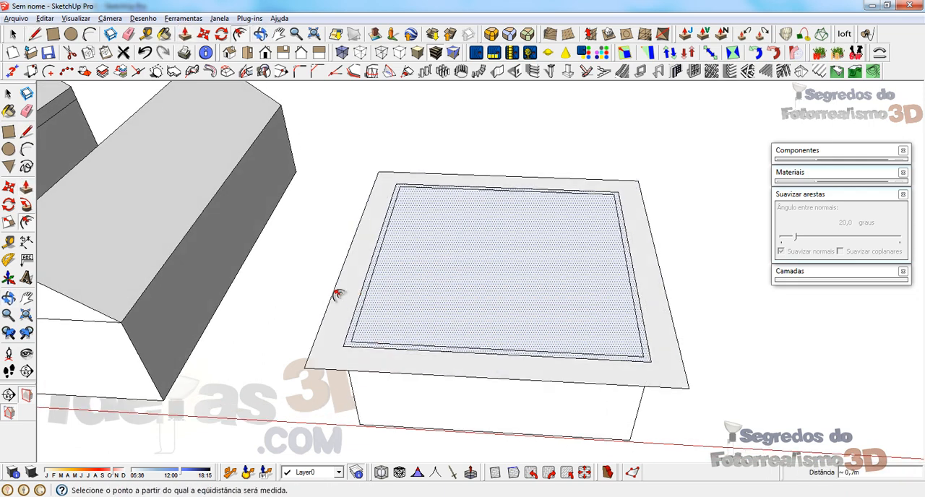
type(",8")
key("Return")
key("space")
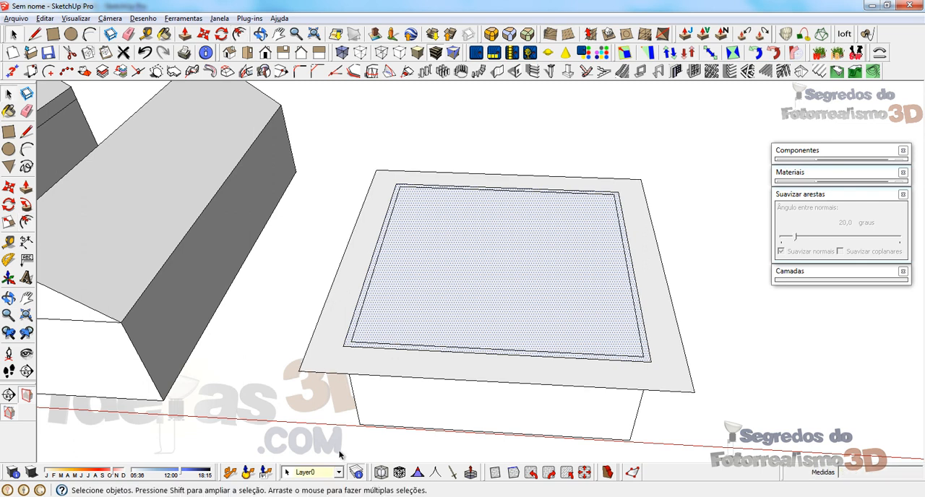
Step: Hide the square block's walls and erase the inner rectangle so the roof outline becomes a single face
right_click(388, 413)
left_click(413, 93)
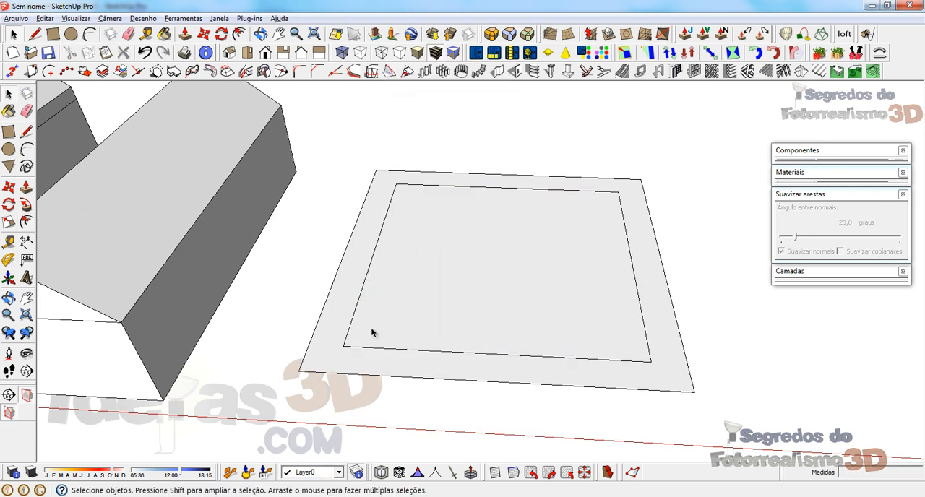
key("e")
left_click(345, 345)
left_click(620, 191)
Step: Extrude the roof face upward by 0.5 m into a slab
middle_click_drag(469, 322, 457, 281)
key("p")
left_click(344, 298)
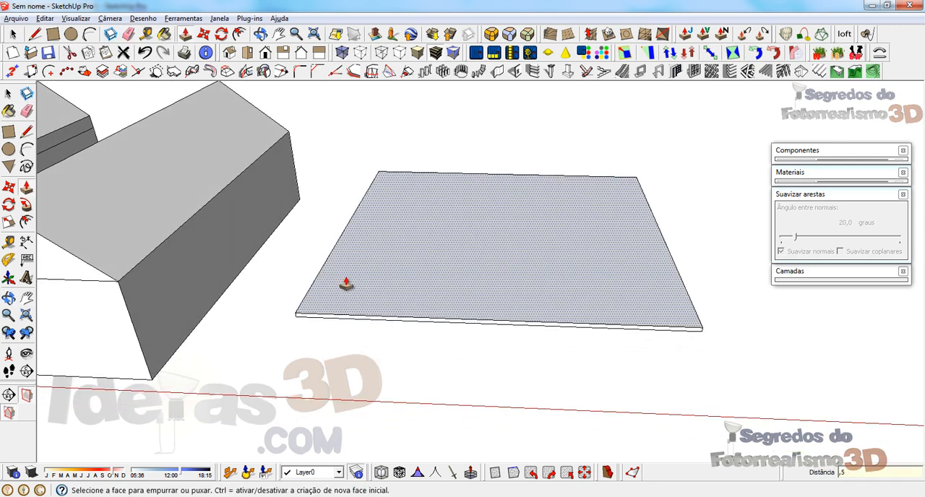
key("Return")
key("space")
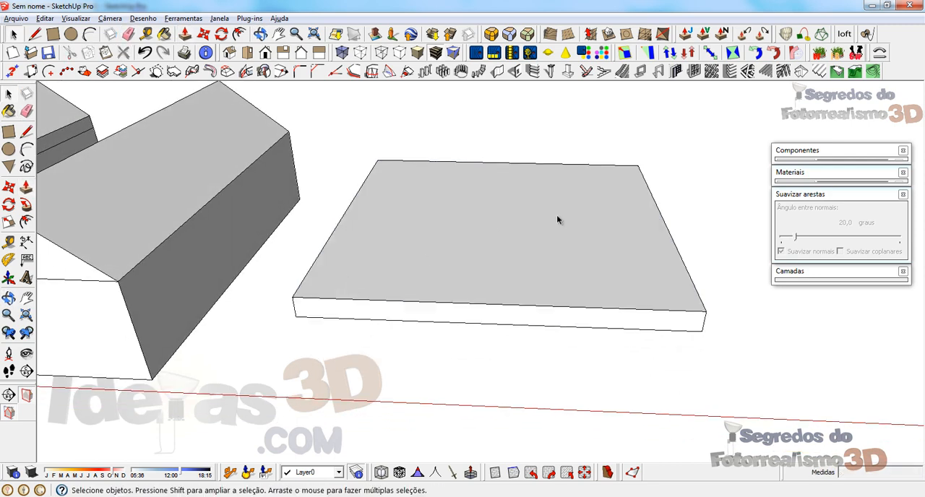
Step: Draw a 2 m line inward from the midpoint of the slab's front top edge and connect its end to both front corners
left_click(510, 233)
mouse_move(511, 234)
middle_mouse_down()
mouse_move(501, 265)
mouse_move(493, 265)
middle_mouse_up()
key("l")
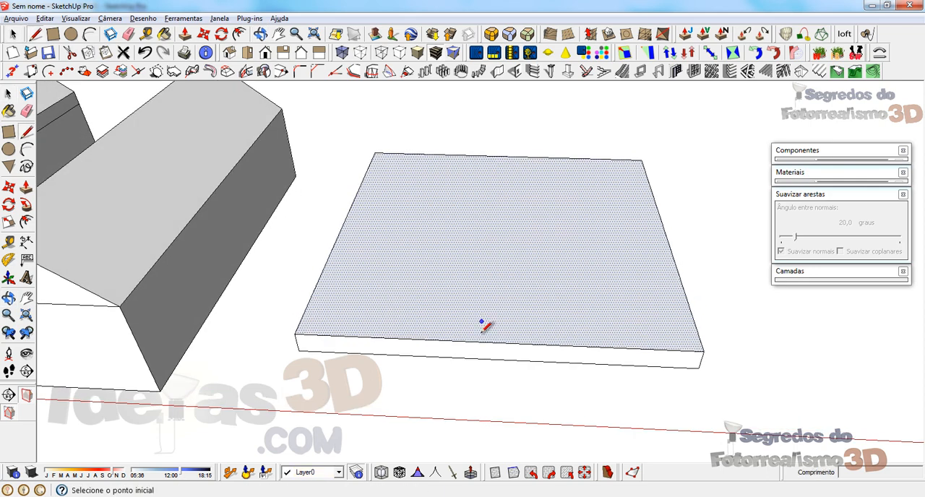
left_click(496, 342)
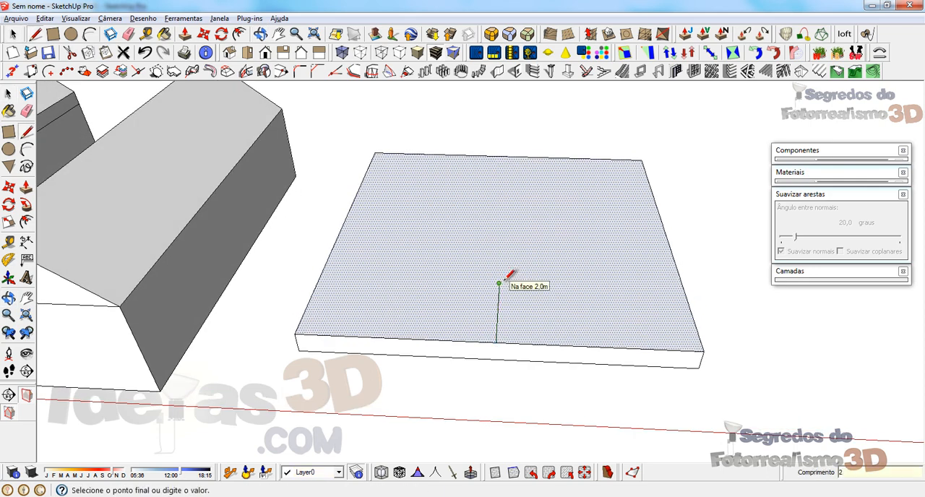
left_click(499, 283)
left_click(704, 352)
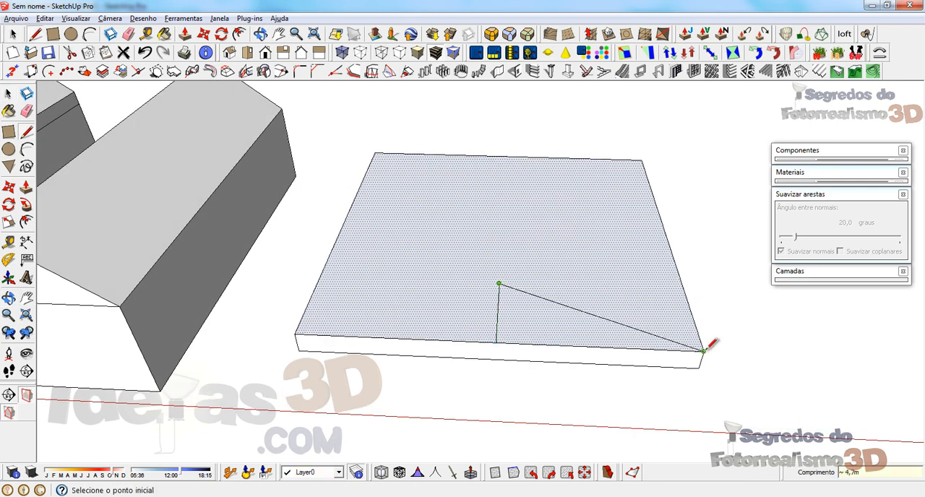
left_click(499, 284)
left_click(297, 334)
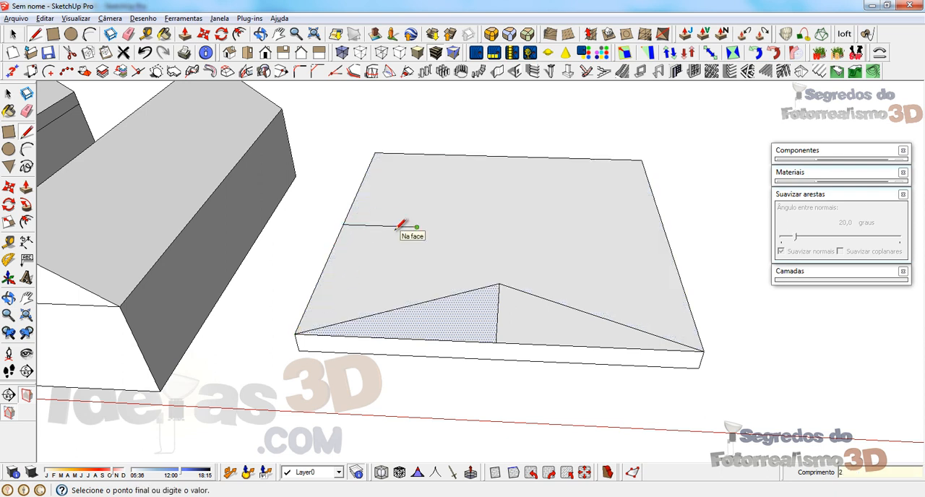
Step: Draw 2 m lines inward across the slab's top face from the midpoints of its two side edges
key("Escape")
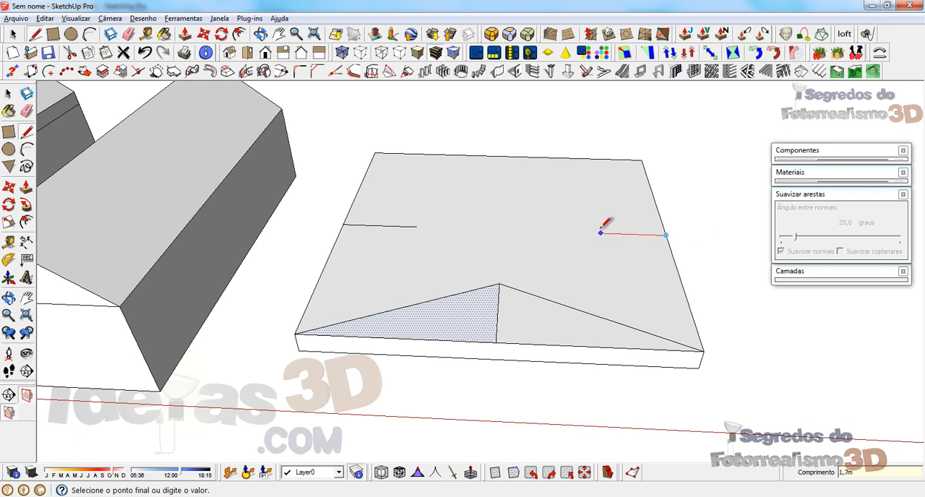
key("Return")
key("Escape")
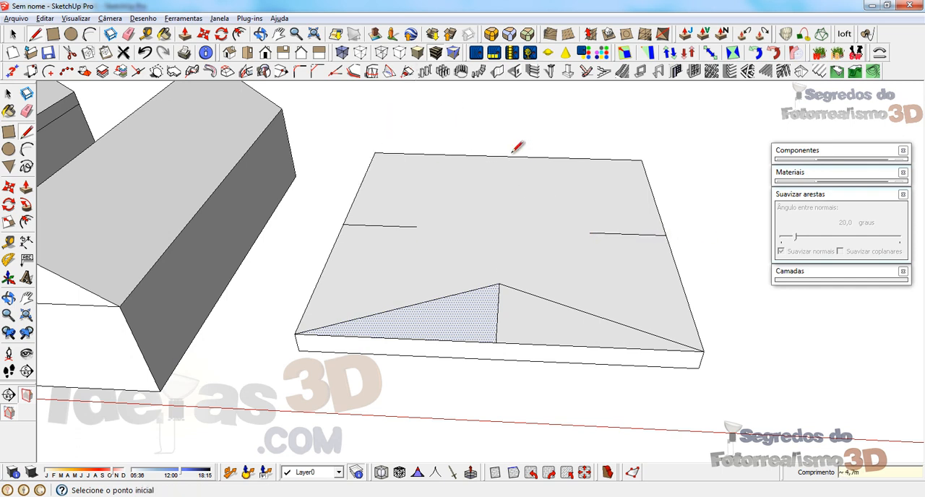
Step: Draw a line inward from the midpoint of the slab's back top edge and connect its end to both back corners
left_click(507, 156)
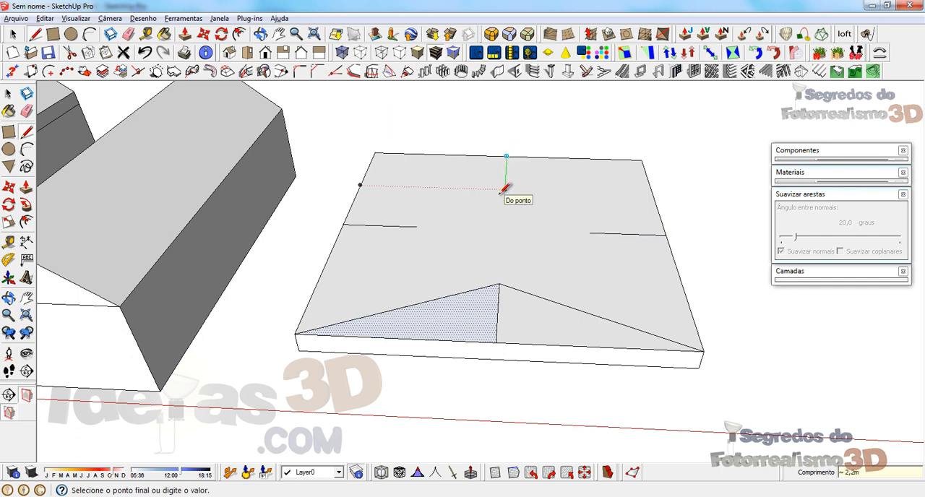
left_click(505, 188)
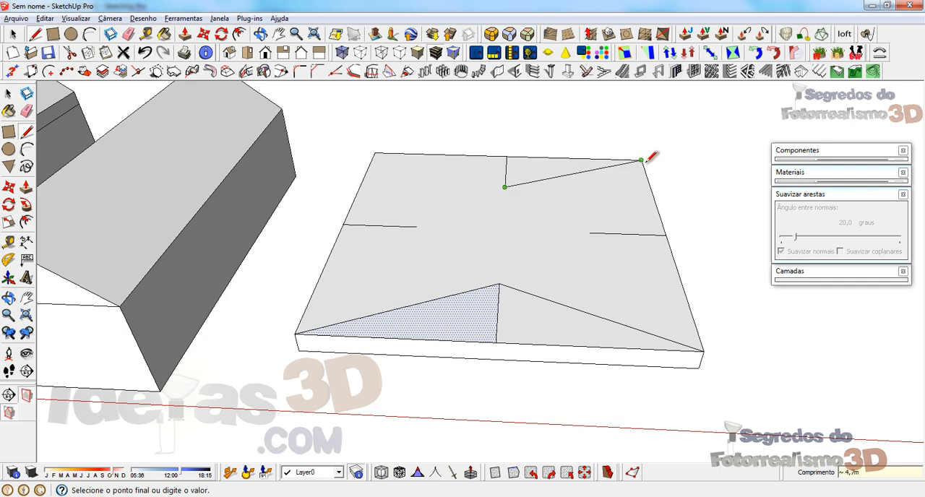
left_click(640, 160)
left_click(504, 187)
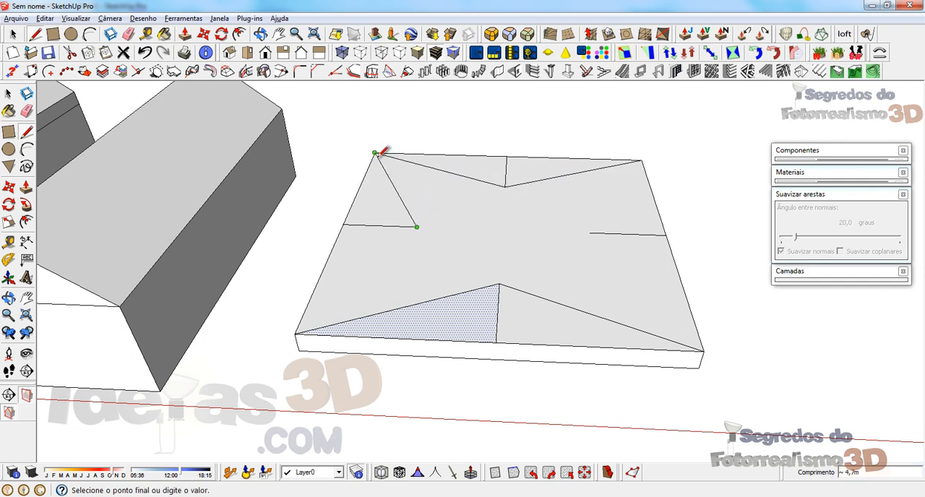
Step: Connect the inner ends of the two side midpoint lines to the slab's adjacent front and back corners
left_click(417, 227)
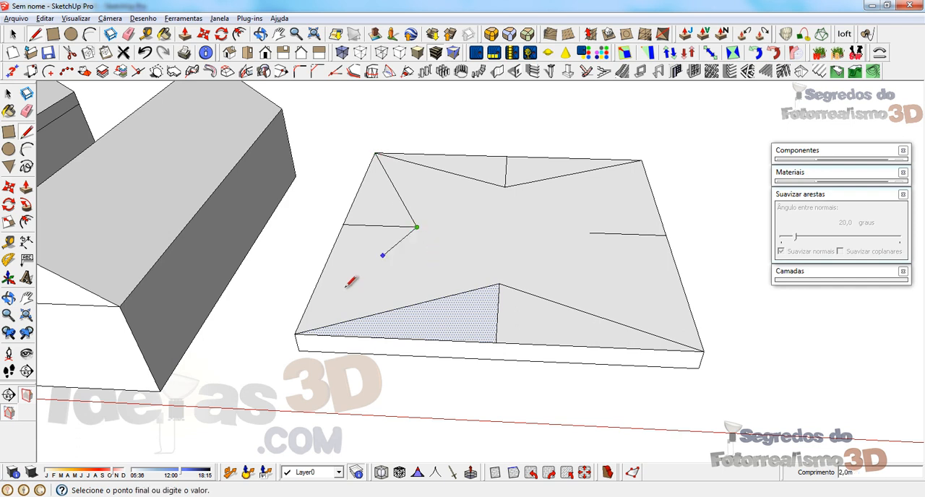
left_click(297, 333)
left_click(589, 233)
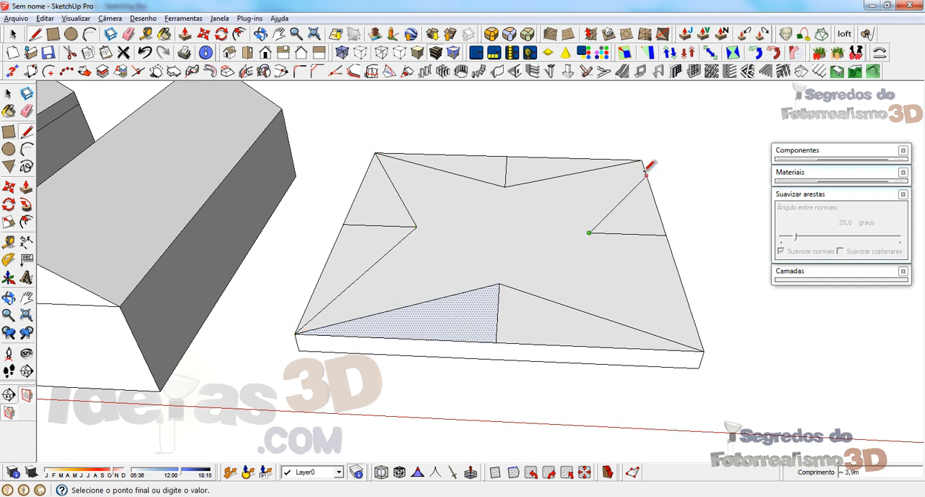
left_click(642, 161)
left_click(590, 233)
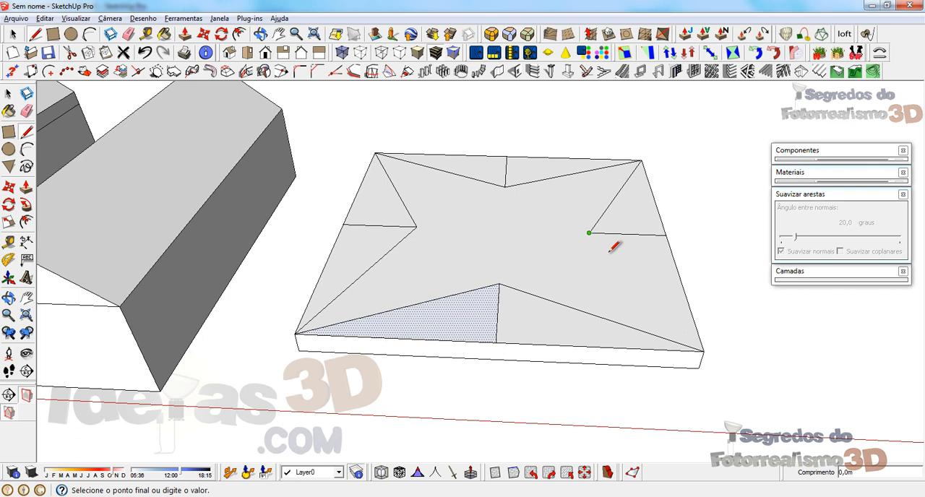
left_click(703, 352)
Step: Erase the four midpoint lines on the slab's top and connect the inner points of the two side triangles with a line
key("e")
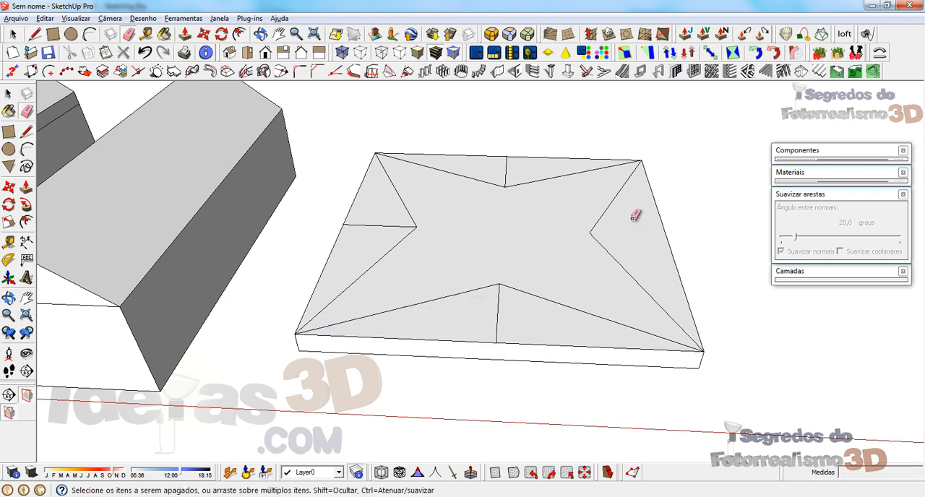
left_click(382, 226)
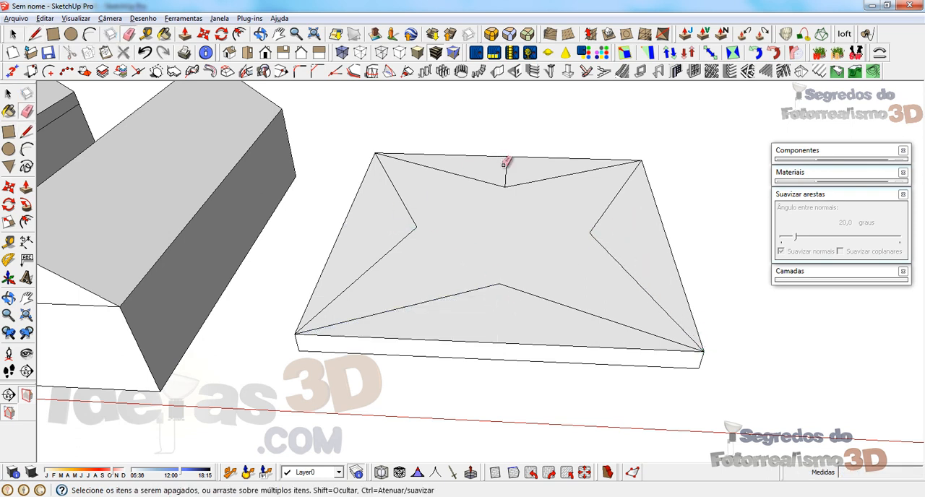
key("l")
left_click(416, 227)
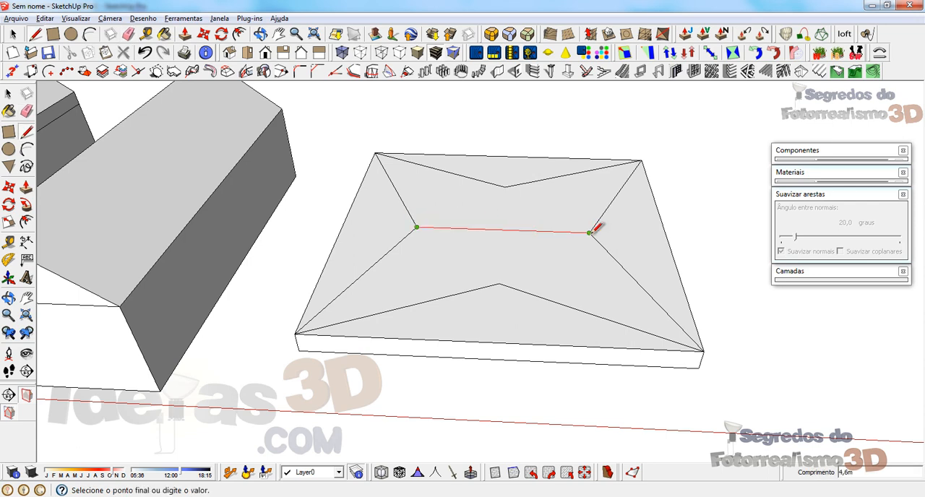
left_click(592, 232)
Step: Draw a 2 m vertical line up from the left side triangle's inner point and connect its top to both adjacent slab corners
mouse_move(522, 256)
middle_mouse_down()
mouse_move(667, 291)
mouse_move(759, 224)
mouse_move(601, 207)
mouse_move(478, 211)
middle_mouse_up()
scroll(473, 215, "up", 2)
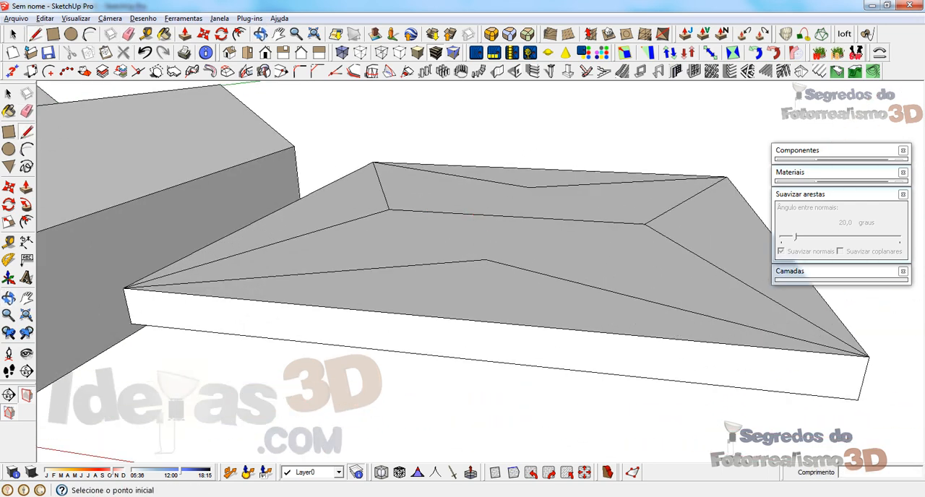
scroll(364, 237, "down", 2)
mouse_move(374, 241)
middle_mouse_down()
mouse_move(393, 353)
mouse_move(662, 238)
middle_mouse_up()
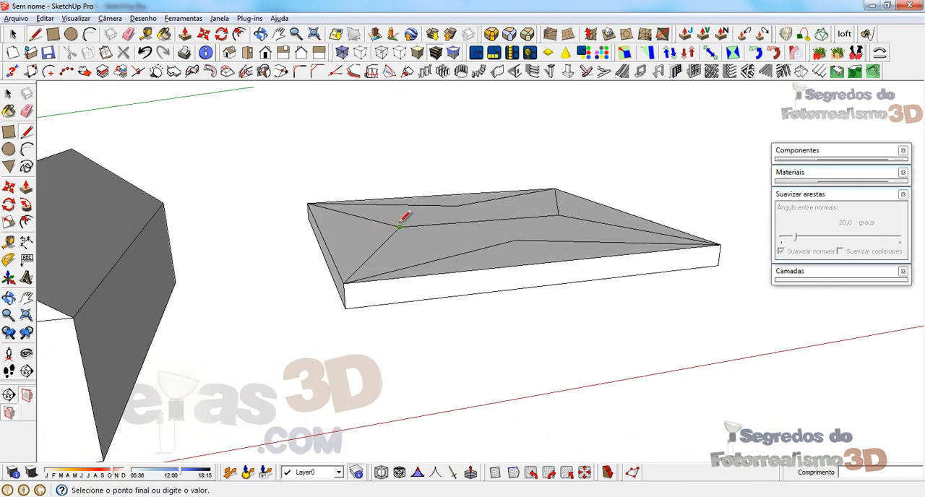
left_click(403, 131)
left_click(345, 281)
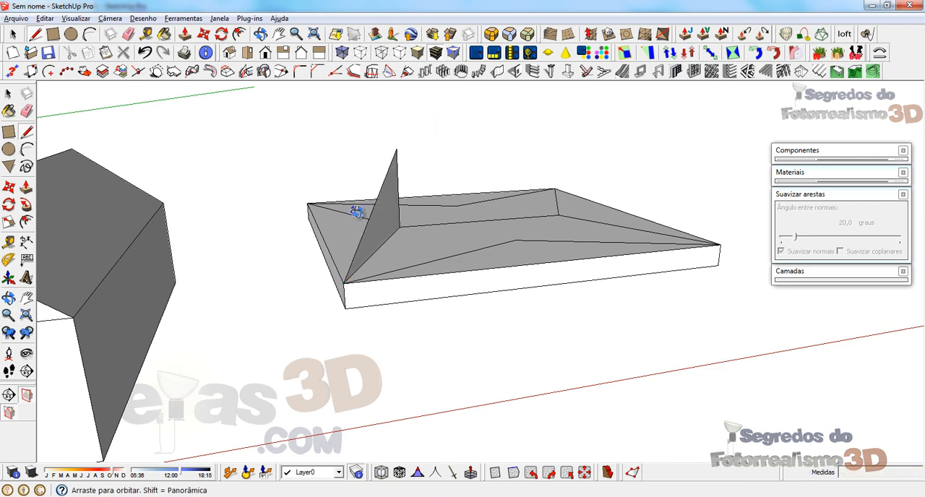
middle_click_drag(357, 212, 248, 236)
left_click(253, 229)
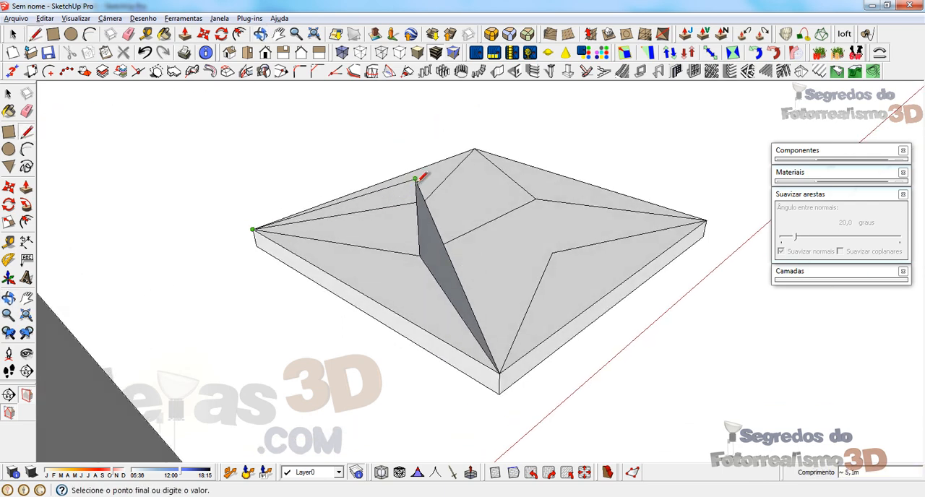
left_click(417, 180)
Step: Draw a vertical line up from the front triangle's inner point and connect its top to both front corners
middle_click_drag(417, 180, 302, 216)
left_click(480, 261)
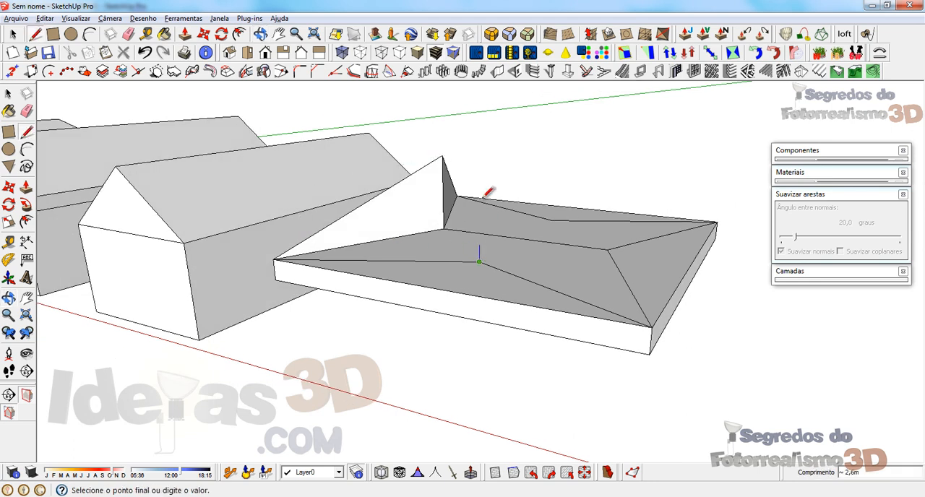
left_click(480, 173)
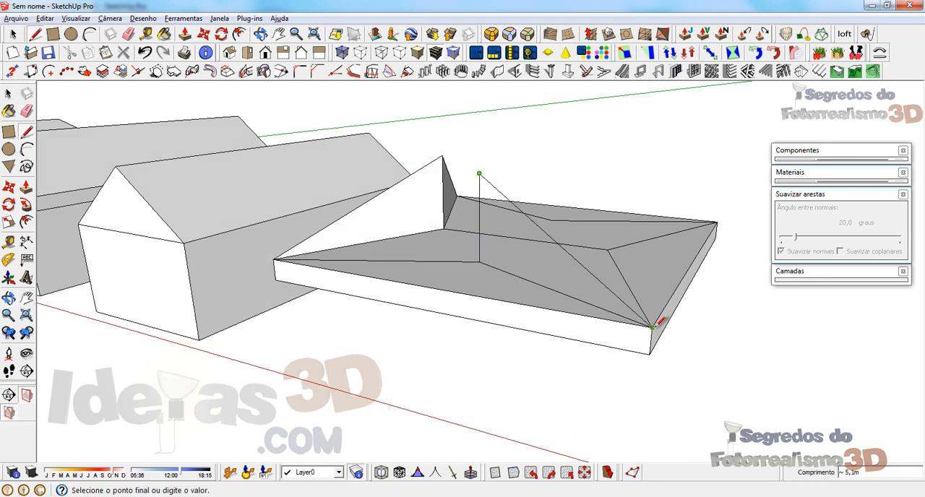
left_click(651, 327)
left_click(479, 174)
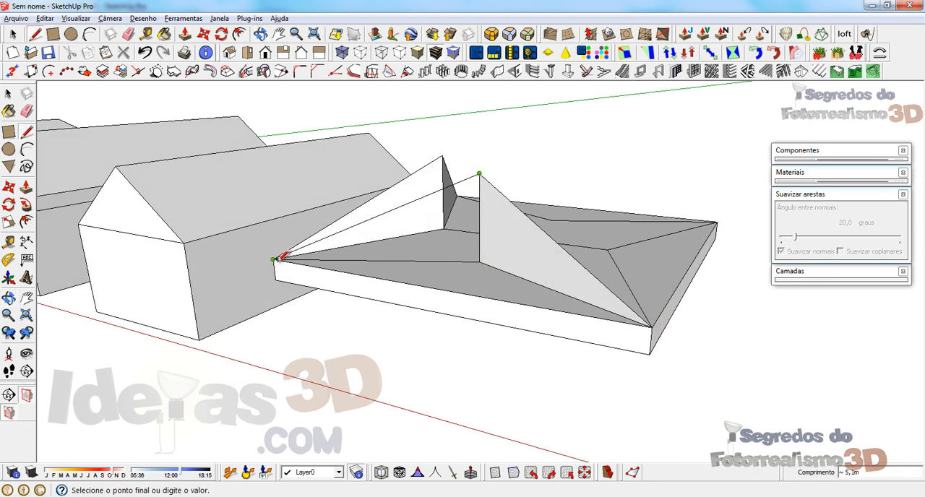
left_click(275, 259)
Step: Reverse the wrongly oriented faces of the raised left side and front triangles
mouse_move(533, 254)
middle_mouse_down()
mouse_move(390, 267)
mouse_move(369, 187)
middle_mouse_up()
right_click(369, 186)
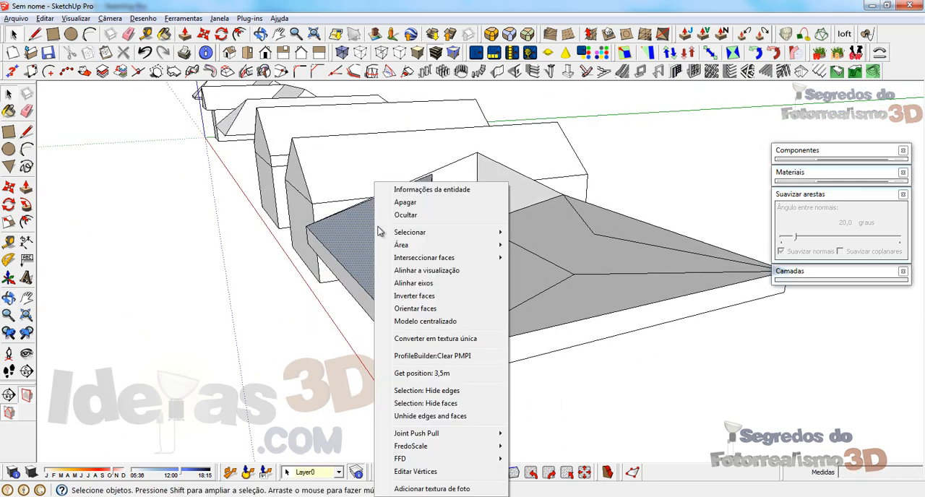
left_click(392, 354)
middle_click_drag(392, 354, 213, 306)
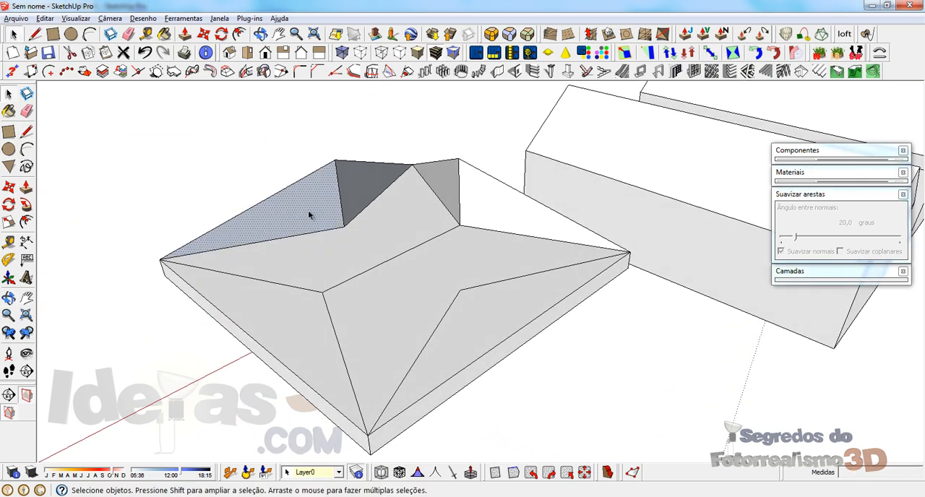
right_click(364, 185)
left_click(418, 307)
Step: Draw a 2 m vertical line up from the right side triangle's inner point and connect its top to both adjacent corners
middle_click_drag(418, 307, 451, 222)
key("l")
left_click(389, 274)
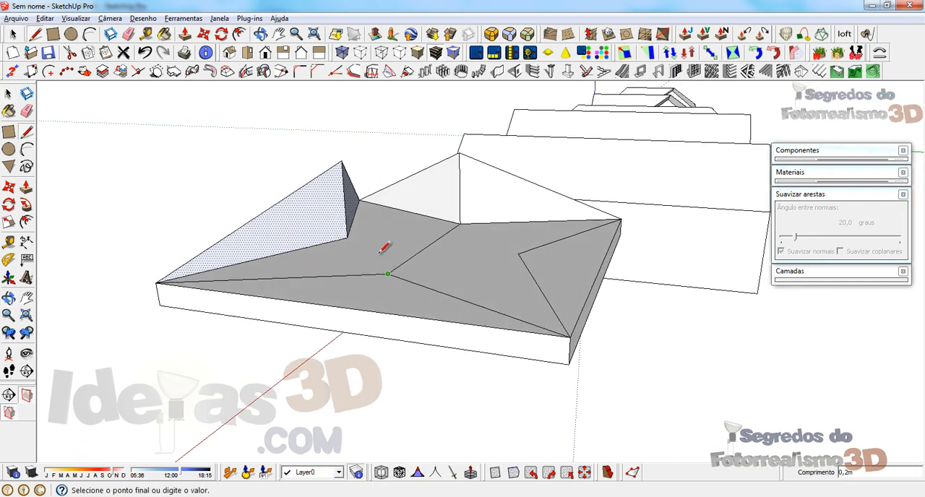
type("2")
key("Return")
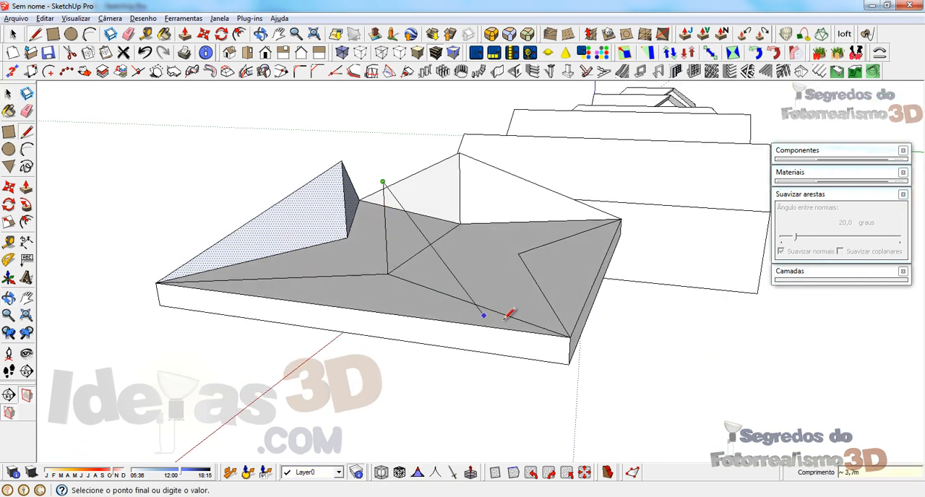
left_click(570, 337)
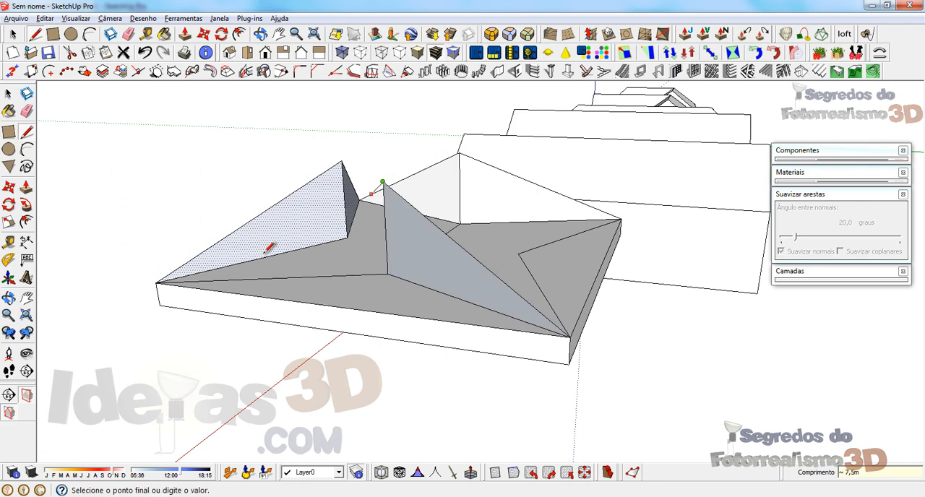
left_click(157, 283)
Step: Draw a vertical line up from the back triangle's inner point and connect its top to both back corners
middle_click_drag(157, 283, 480, 282)
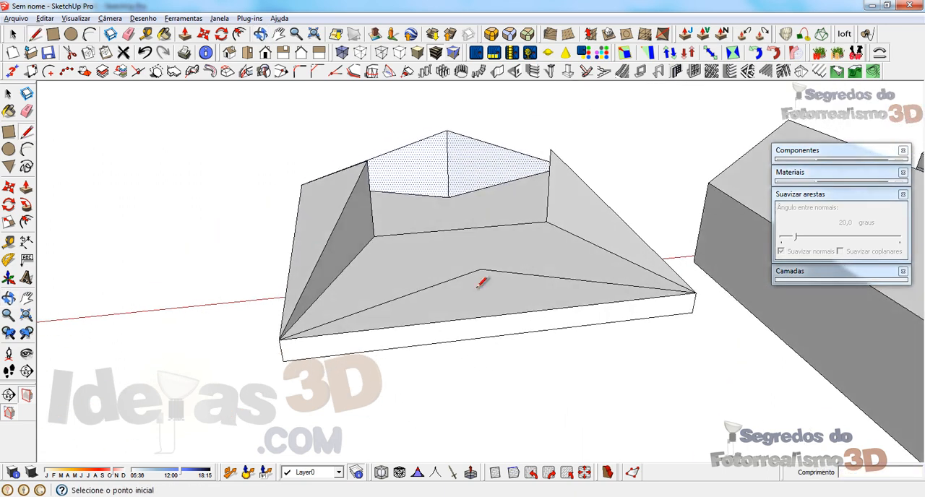
left_click(480, 188)
left_click(280, 338)
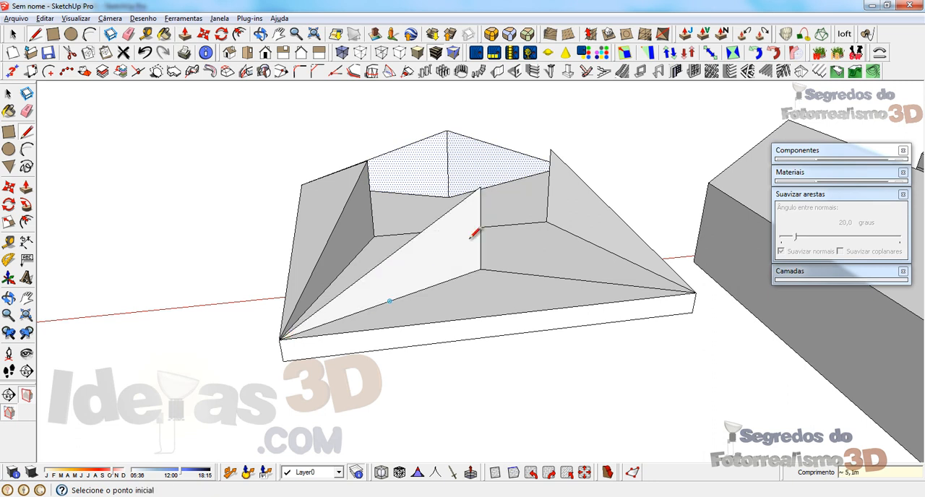
left_click(480, 188)
left_click(696, 293)
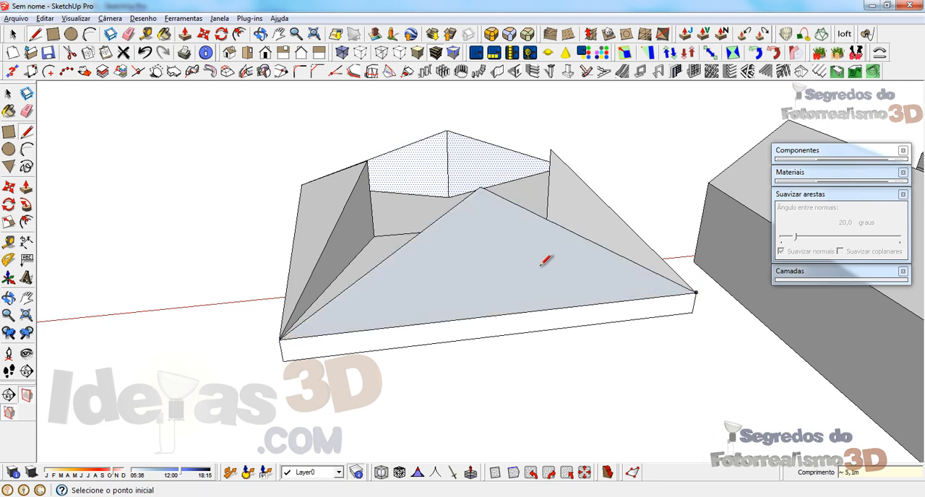
Step: Reverse the orientation of the wrongly facing raised roof faces, including the back triangle
key("space")
right_click(421, 183)
left_click(480, 310)
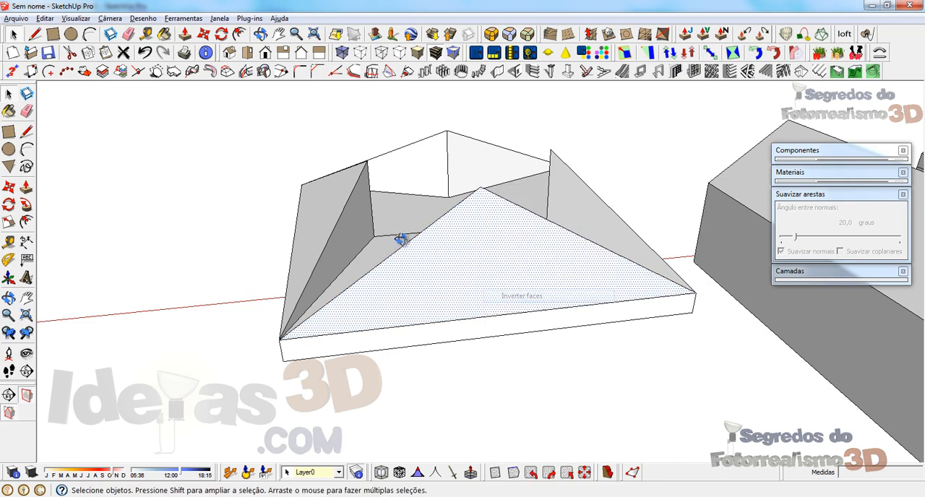
Step: Connect the peaks of the opposite raised triangles with lines crossing over the middle of the slab
mouse_move(403, 233)
middle_mouse_down()
mouse_move(520, 342)
mouse_move(448, 321)
middle_mouse_up()
key("l")
left_click(387, 239)
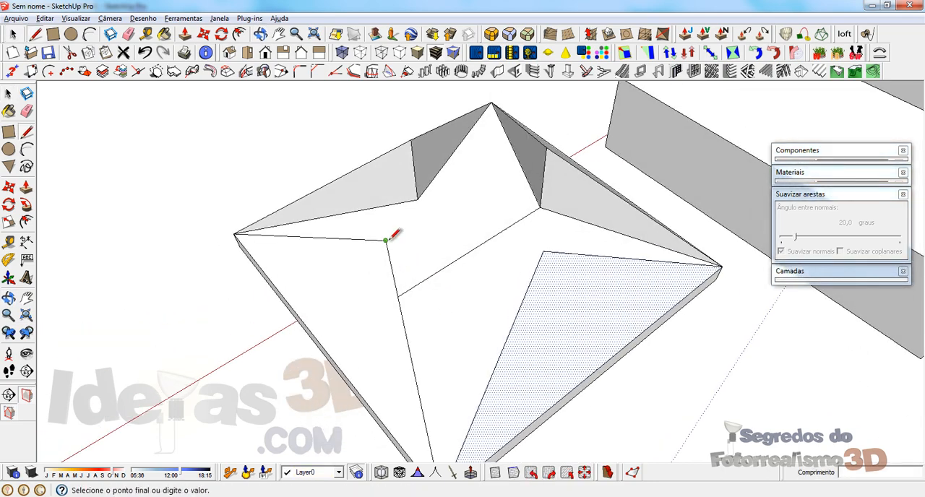
left_click(547, 147)
middle_click_drag(556, 145, 448, 217)
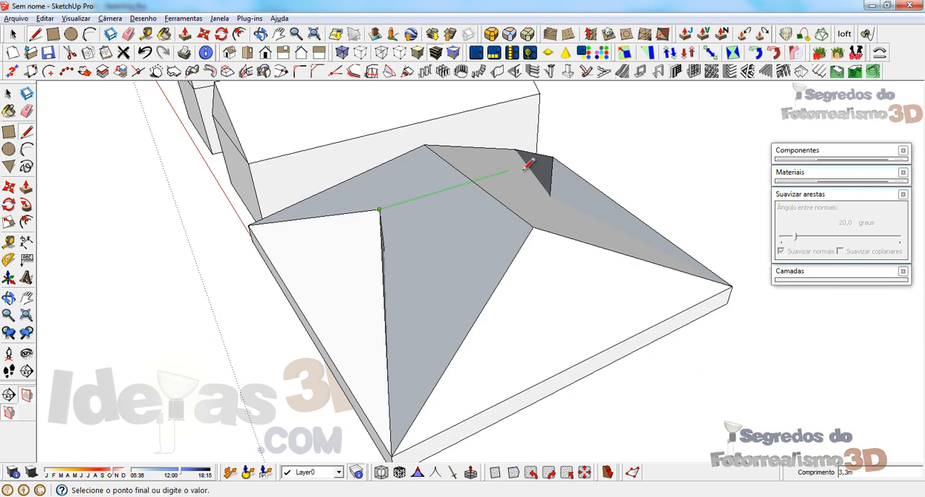
left_click(553, 156)
Step: Select the new sloped faces between the roof peaks and reverse them
middle_click_drag(438, 274, 557, 207)
middle_click_drag(423, 200, 488, 293)
right_click(456, 260)
left_click(480, 309)
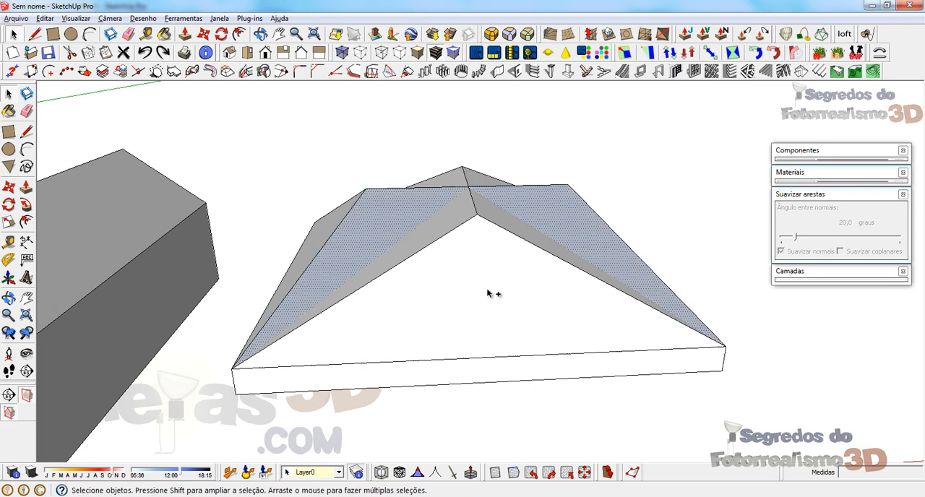
Step: Undo the peak connections and all the raised triangles, back to the flat slab with its divided top
key("Delete")
key("ctrl+z")
key("ctrl+z")
key("ctrl+z")
key("ctrl+z")
key("ctrl+z")
key("ctrl+z")
key("ctrl+z")
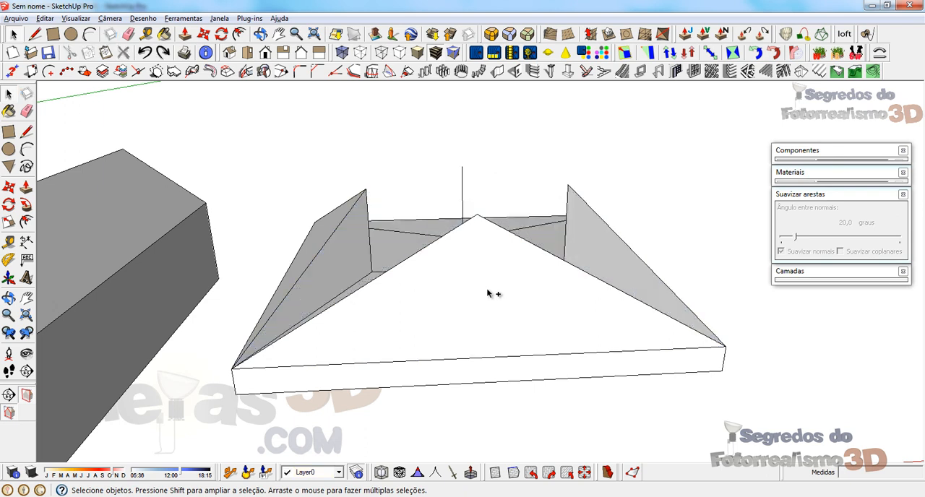
key("ctrl+z")
key("ctrl+z")
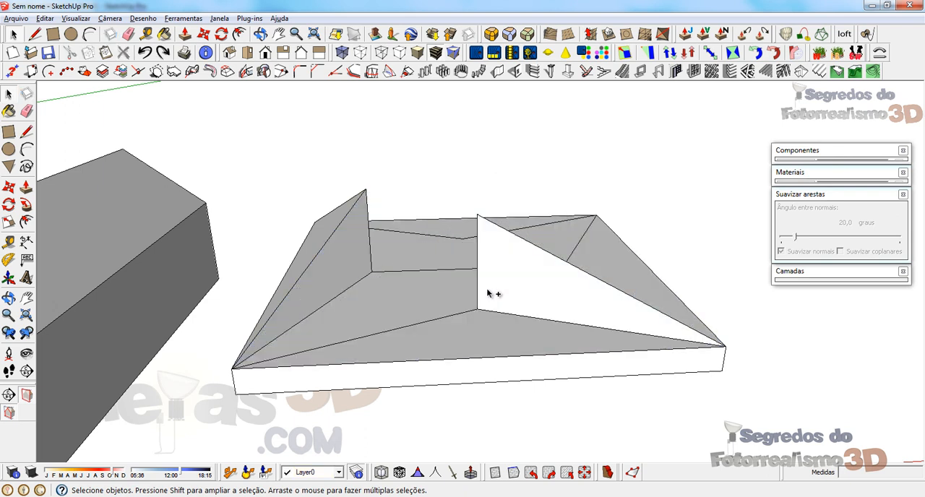
mouse_move(494, 269)
middle_mouse_down()
mouse_move(478, 335)
mouse_move(479, 237)
middle_mouse_up()
key("ctrl+z")
key("ctrl+z")
Step: Erase the inner lines of the front and back triangles on the slab's top face
key("e")
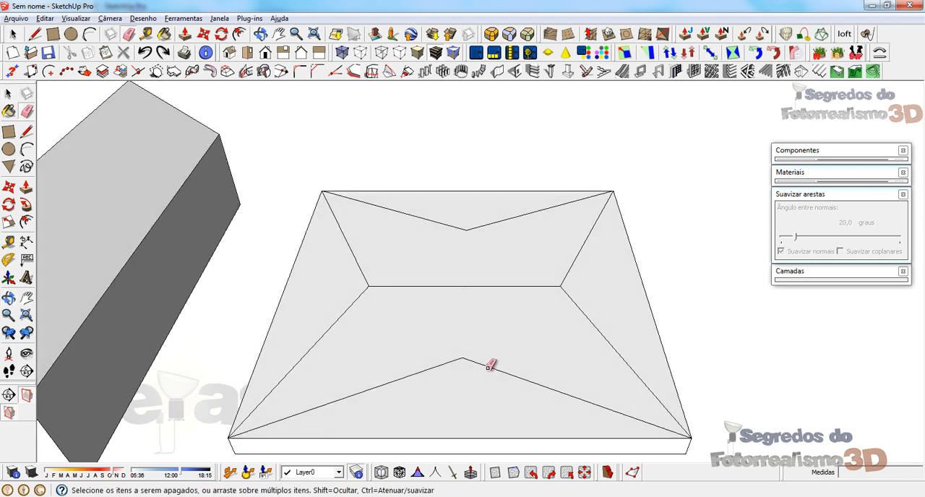
left_click(409, 375)
left_click(533, 382)
left_click(497, 225)
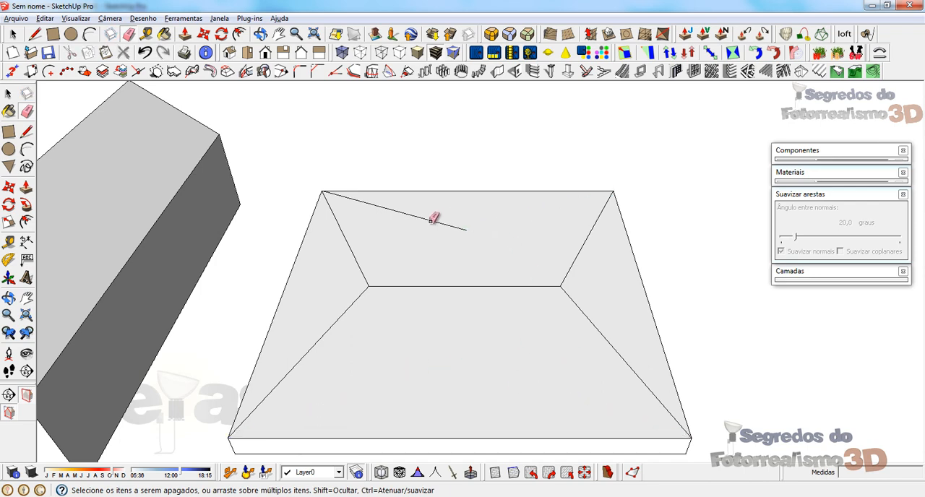
left_click(432, 219)
Step: Draw a 2 m vertical line up from the left end of the central line and connect its top to the two adjacent slab corners
mouse_move(471, 254)
middle_mouse_down()
mouse_move(564, 306)
mouse_move(440, 295)
mouse_move(449, 279)
middle_mouse_up()
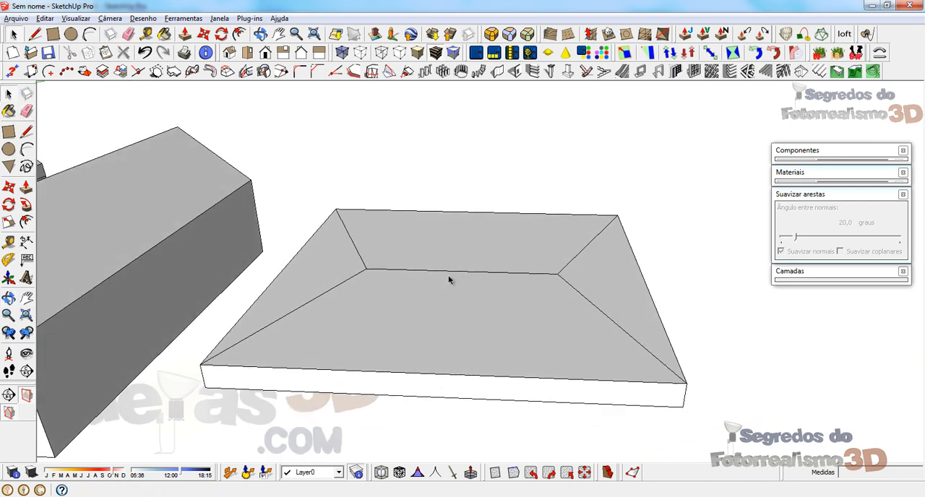
left_click(389, 275)
scroll(389, 275, "down", 10)
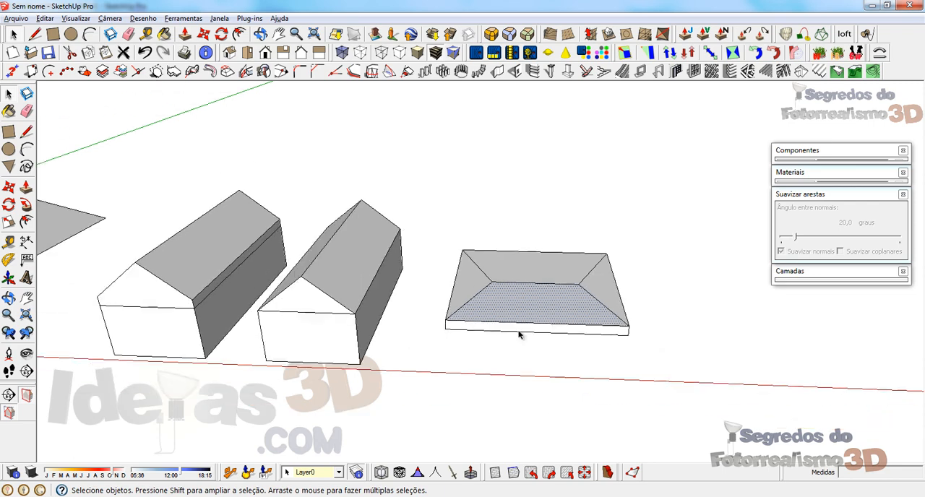
scroll(521, 326, "up", 6)
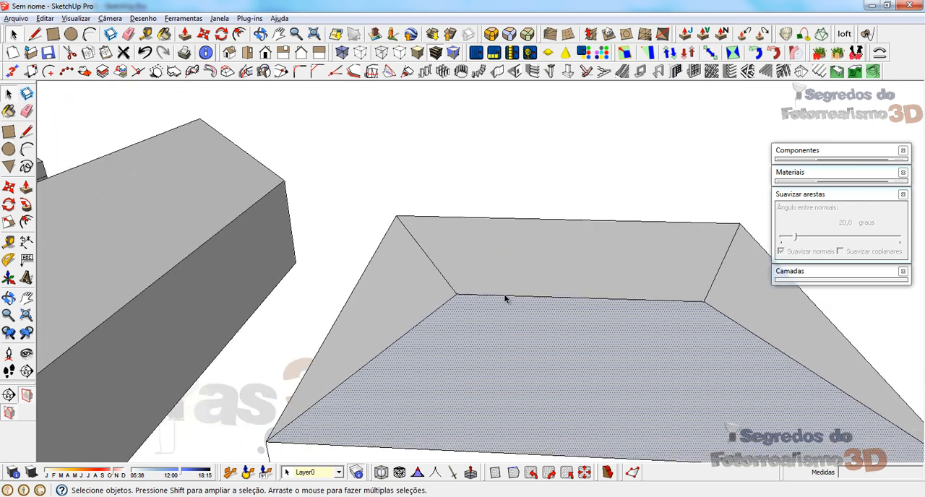
middle_click_drag(506, 302, 451, 323)
key("l")
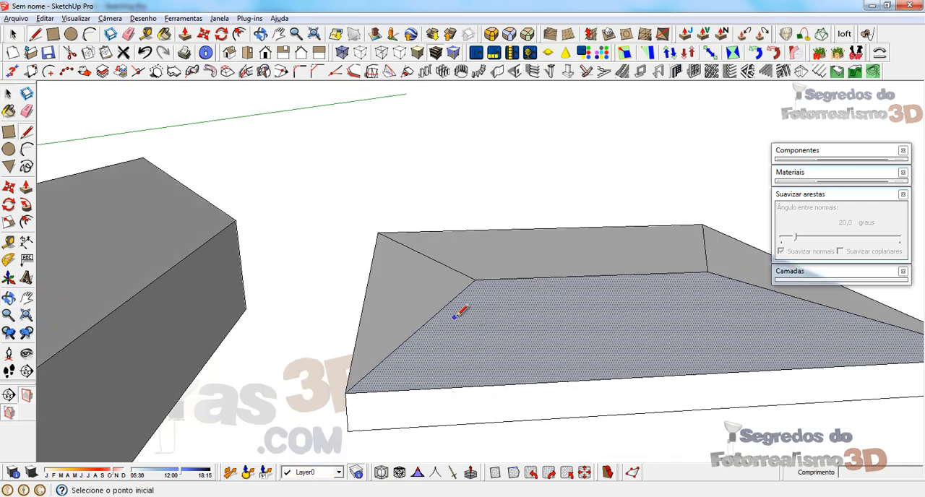
left_click(475, 278)
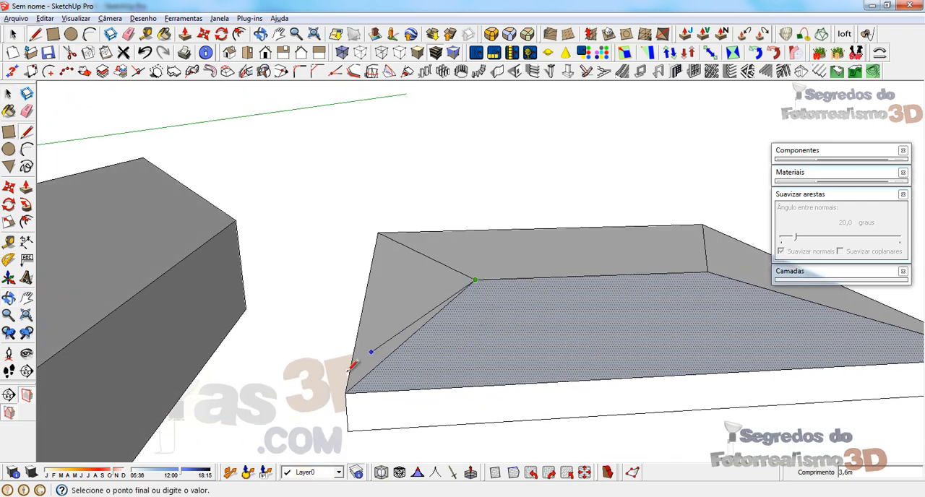
left_click(475, 173)
left_click(346, 393)
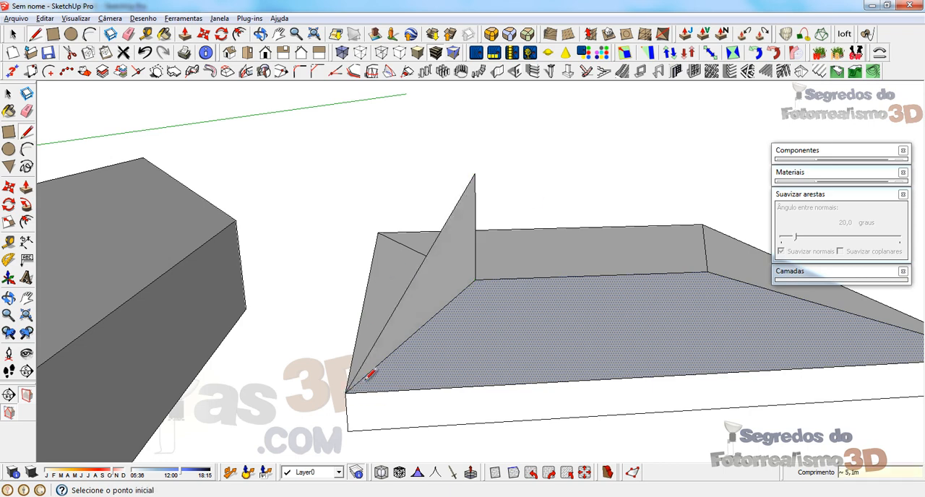
middle_click_drag(486, 291, 629, 251)
left_click(580, 221)
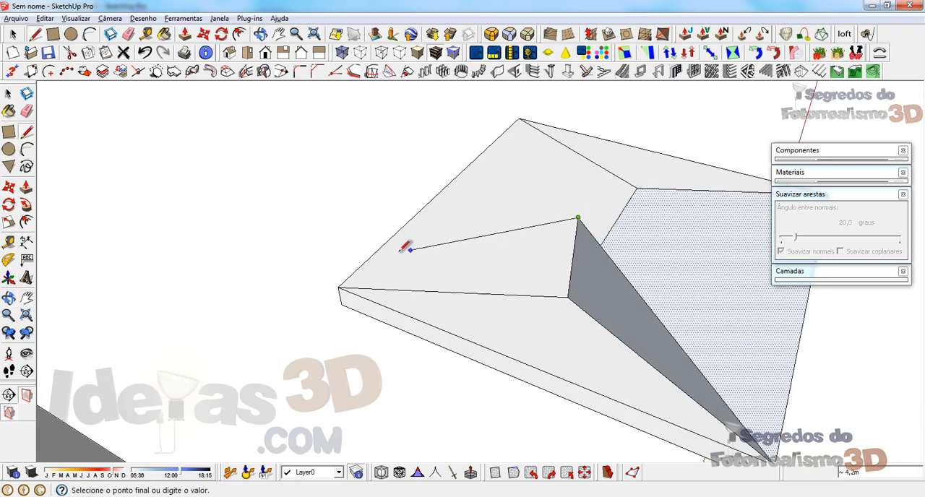
left_click(338, 287)
Step: Draw a vertical line up from the other end of the central line and connect its top to the two adjacent slab corners
mouse_move(337, 287)
middle_mouse_down()
mouse_move(193, 179)
mouse_move(444, 246)
middle_mouse_up()
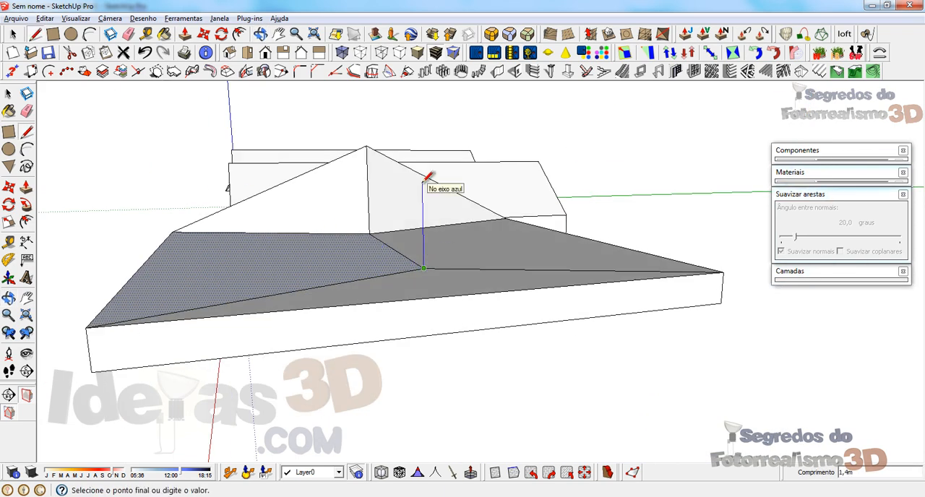
left_click(422, 144)
left_click(87, 327)
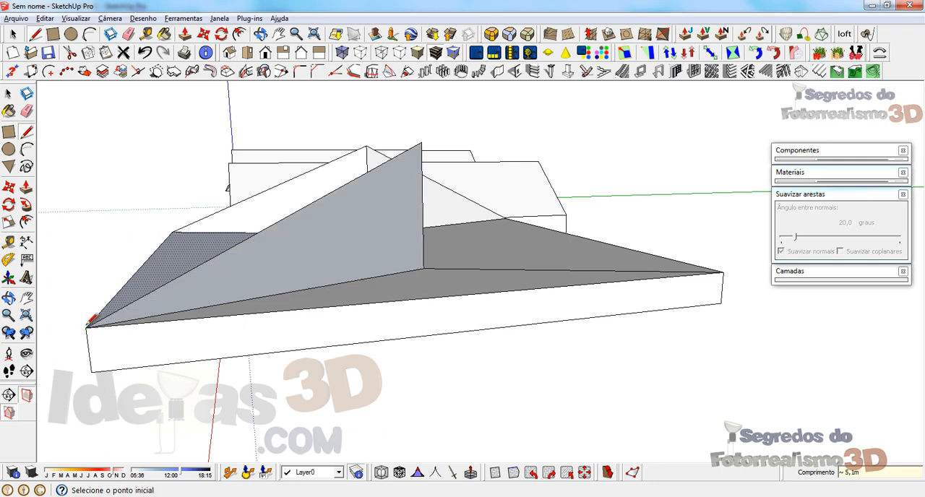
left_click(422, 144)
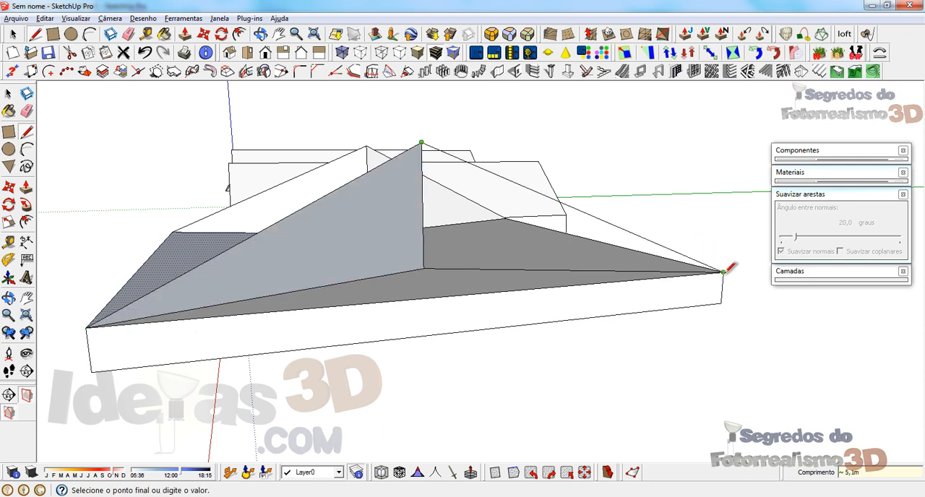
left_click(723, 273)
Step: Draw the ridge line between the tops of the two vertical lines to close the long sloped faces of the hip roof
scroll(625, 367, "up", 5)
scroll(625, 366, "down", 5)
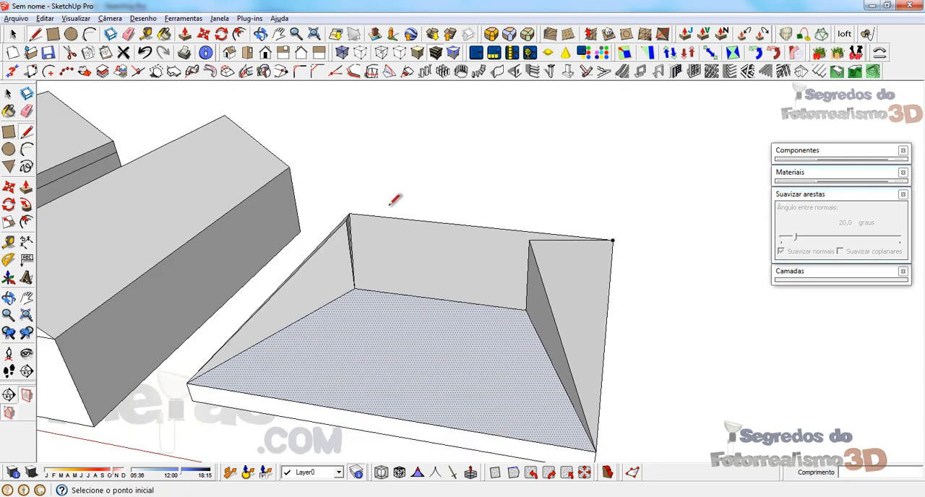
left_click(347, 218)
left_click(532, 237)
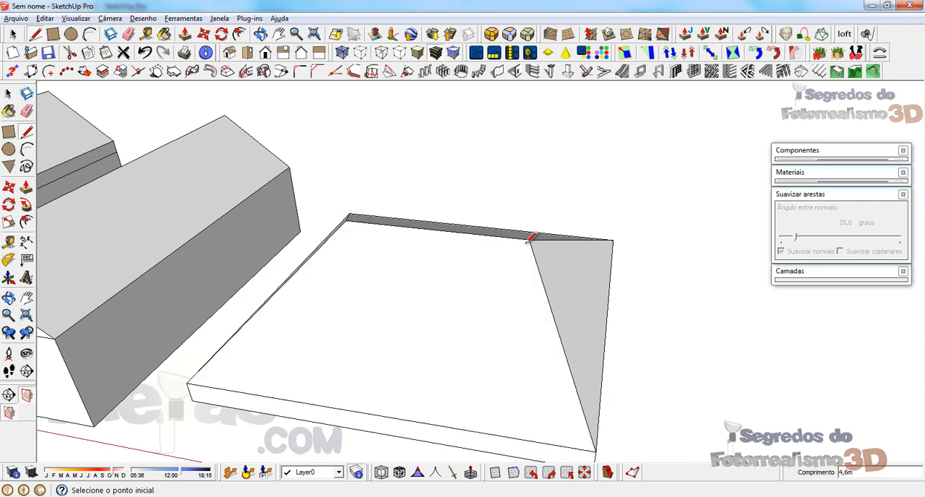
middle_click_drag(530, 241, 440, 209)
scroll(615, 203, "down", 3)
middle_click_drag(616, 203, 372, 233)
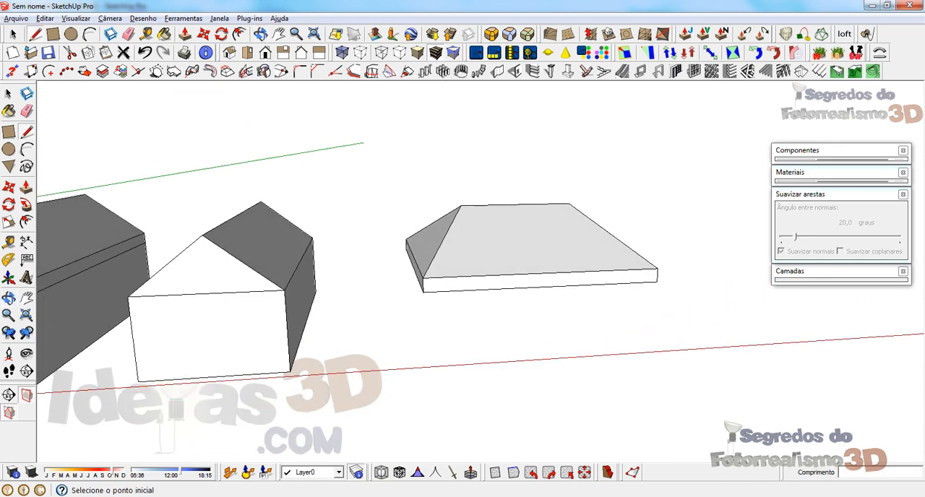
Step: Unhide the last hidden geometry to bring back the block beneath the hip roof
left_click(45, 18)
mouse_move(145, 186)
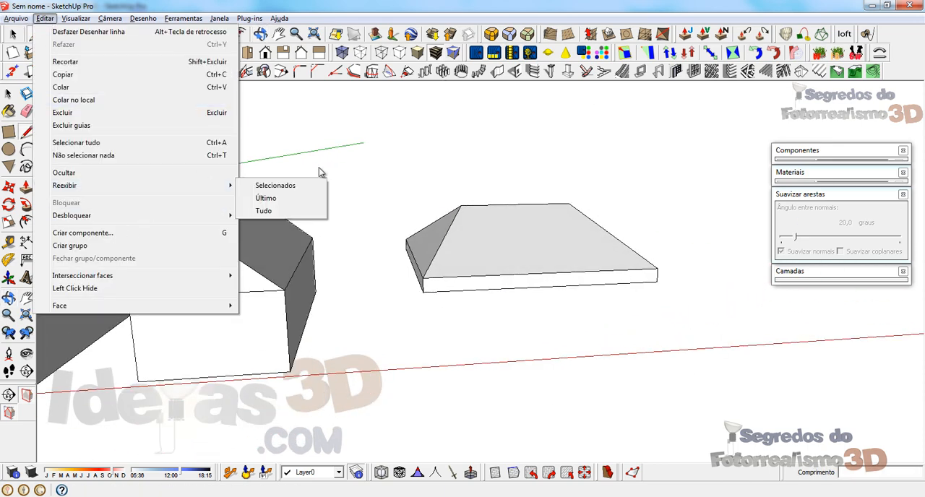
left_click(265, 200)
middle_click_drag(568, 203, 500, 142)
scroll(492, 186, "up", 3)
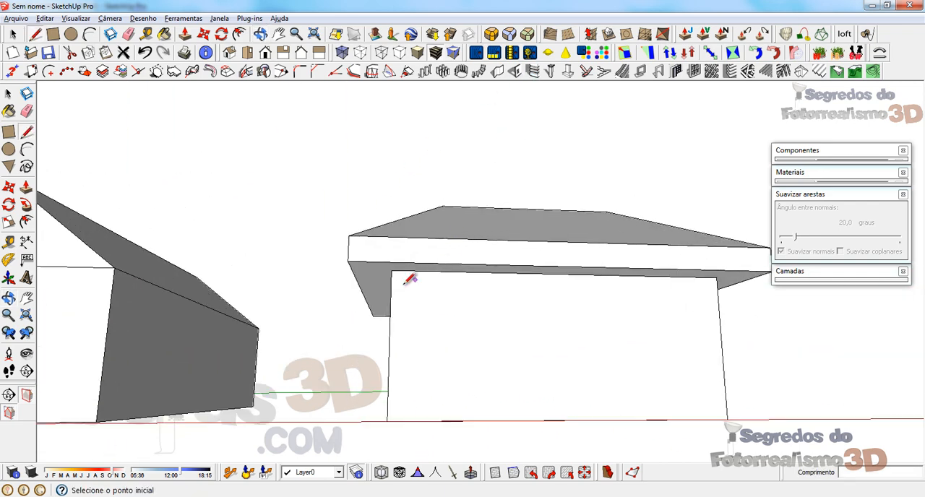
Step: Push the overhanging underside face of the hip roof upward to thin the slab
middle_click_drag(410, 280, 410, 200)
key("space")
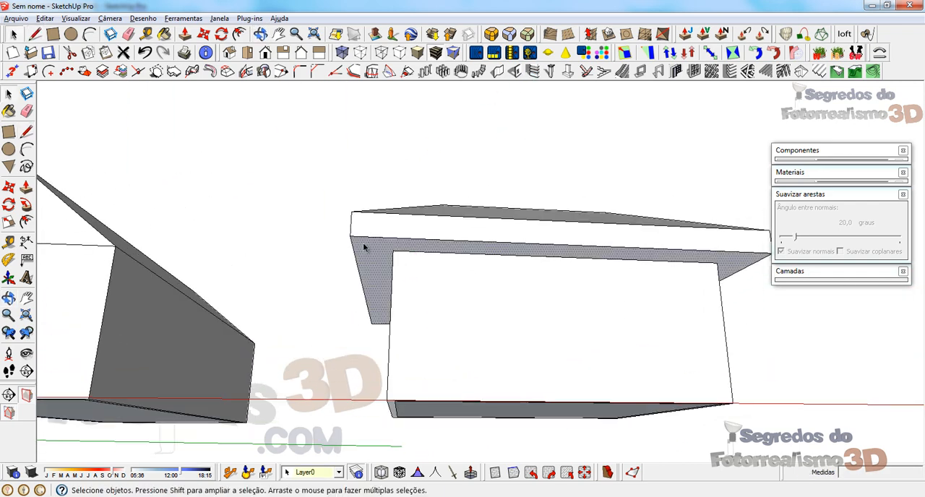
scroll(364, 247, "up", 2)
key("p")
left_click(363, 277)
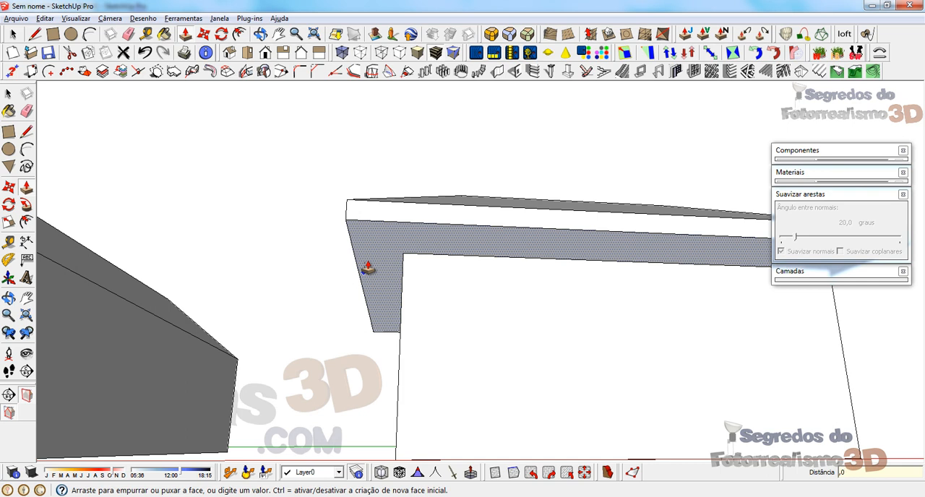
Step: Push/Pull the underside face of the roof eave and offset its outline inward by 0,15 m
left_click(368, 268)
key("space")
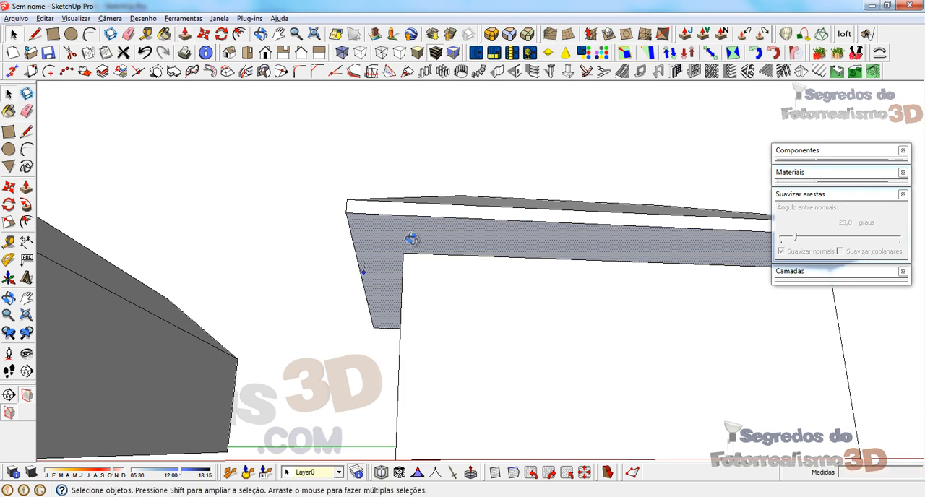
middle_click_drag(411, 239, 332, 263)
key("f")
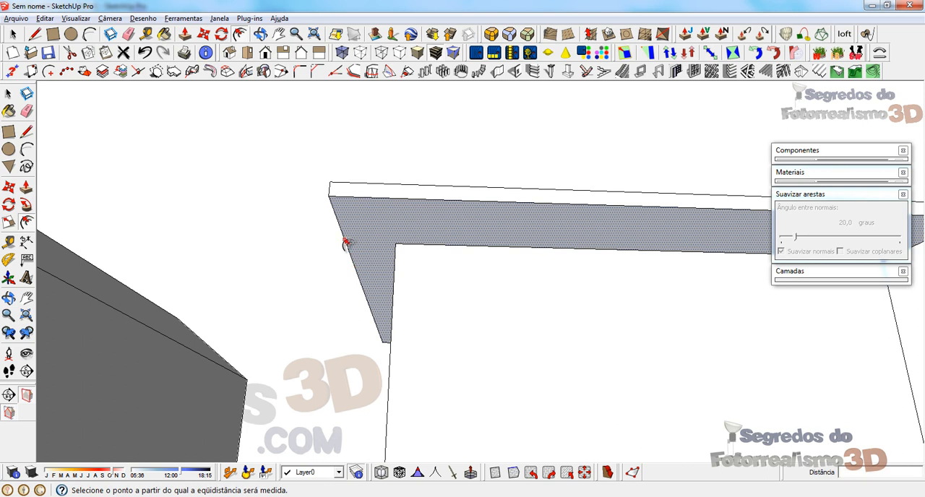
left_click(345, 242)
key("Return")
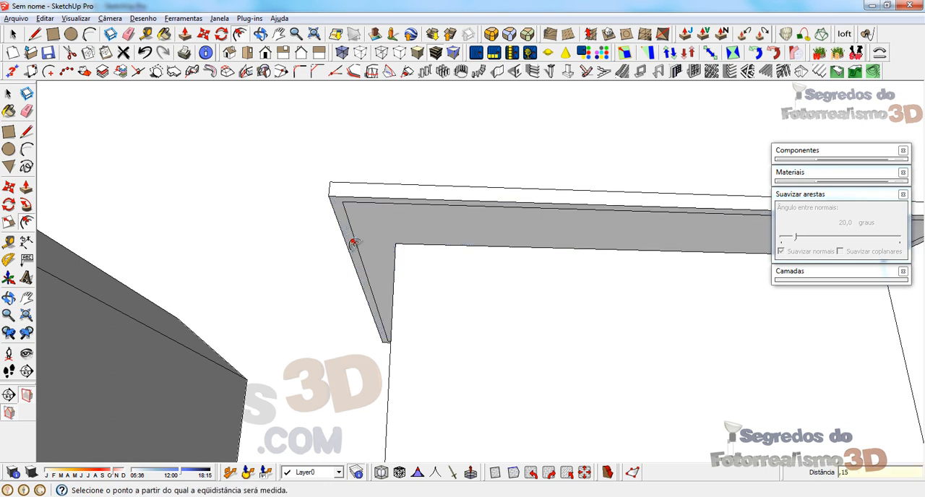
key("space")
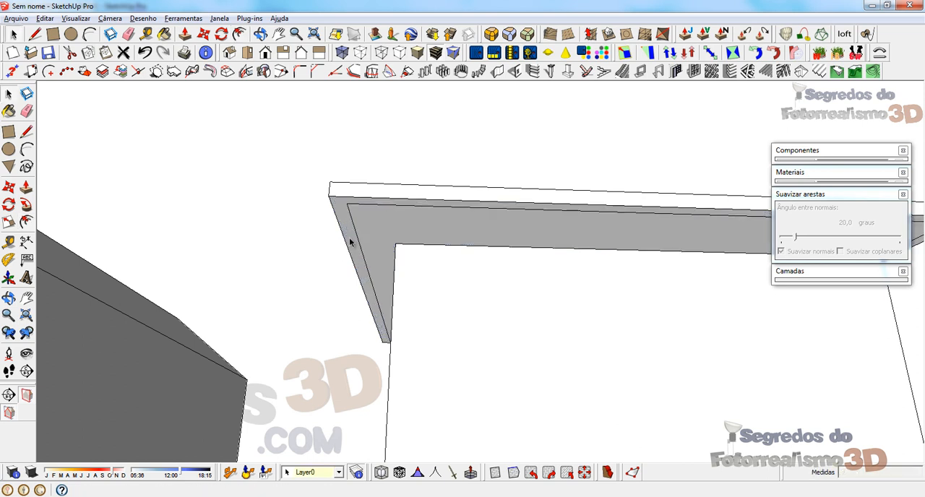
Step: Delete the inner face of the eave's underside, keeping only the offset rim around the opening
left_click(374, 241)
middle_click_drag(373, 241, 296, 283)
left_click(341, 230)
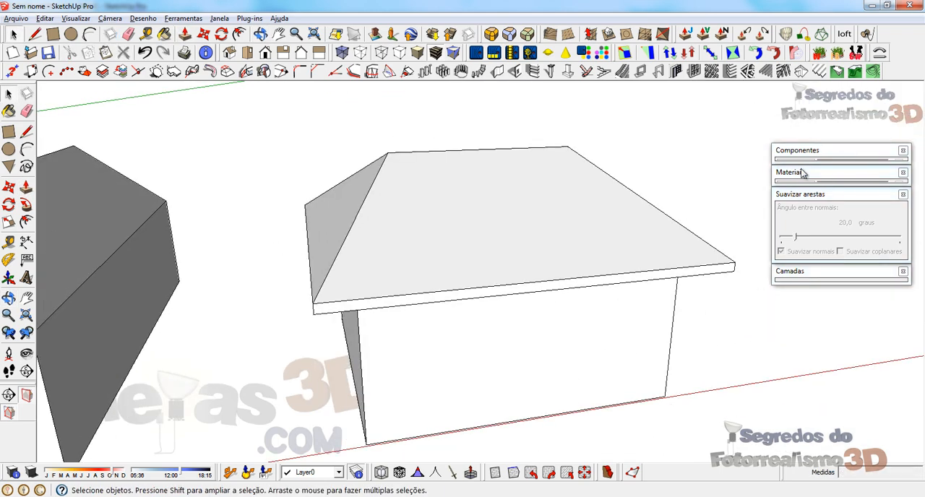
Step: Choose Telhado_de_telhas_abauladas from the Telhado materials and paint the outer roof slopes with it
left_click(802, 172)
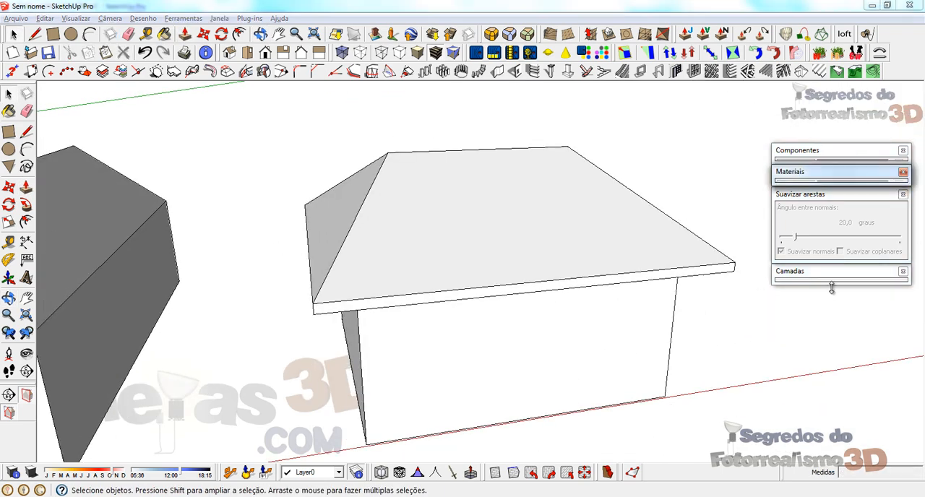
left_click(817, 194)
left_click(831, 174)
left_click(885, 247)
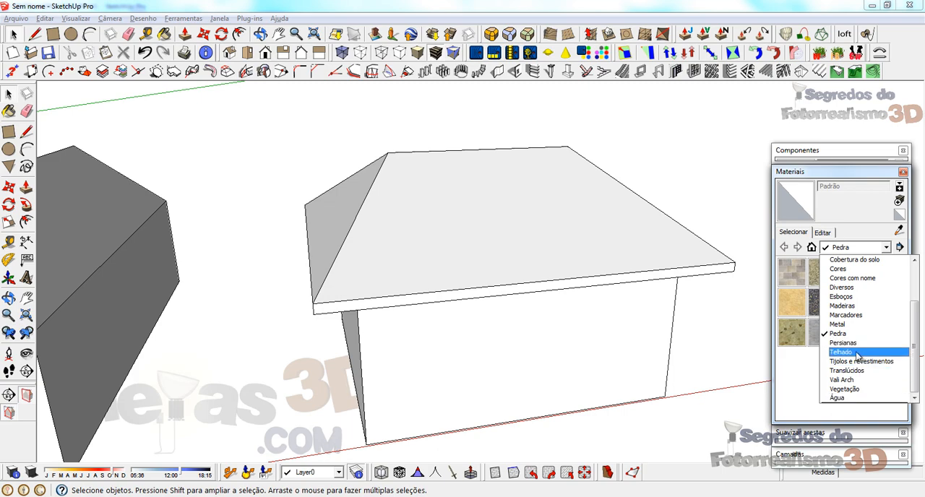
left_click(858, 353)
left_click(822, 332)
left_click(399, 215)
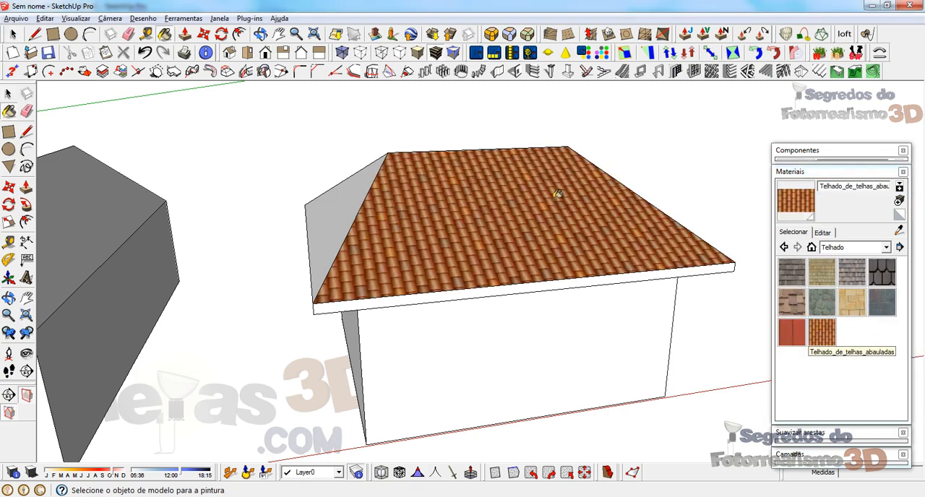
middle_click_drag(360, 194, 399, 219)
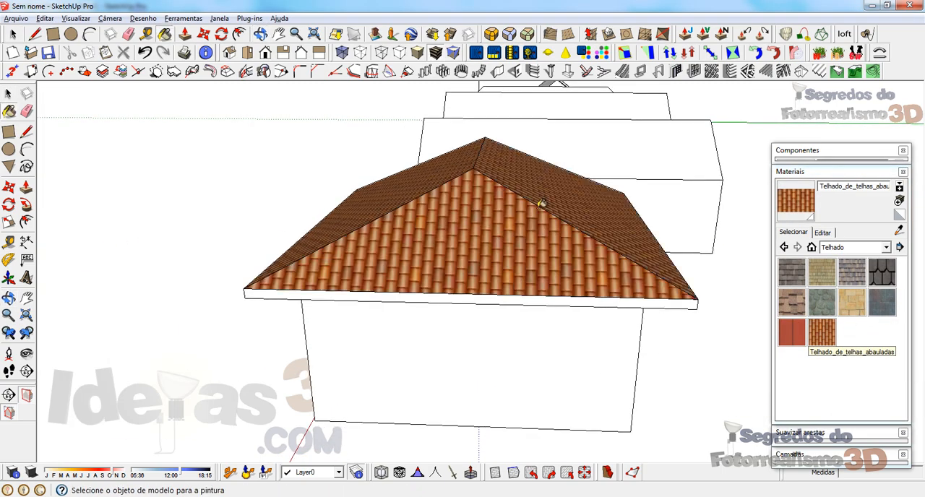
Step: Paint the undersides of the roof slopes inside the eave opening with the same tile material
mouse_move(542, 151)
middle_mouse_down()
mouse_move(486, 126)
mouse_move(434, 177)
middle_mouse_up()
scroll(434, 177, "up", 2)
left_click(394, 197)
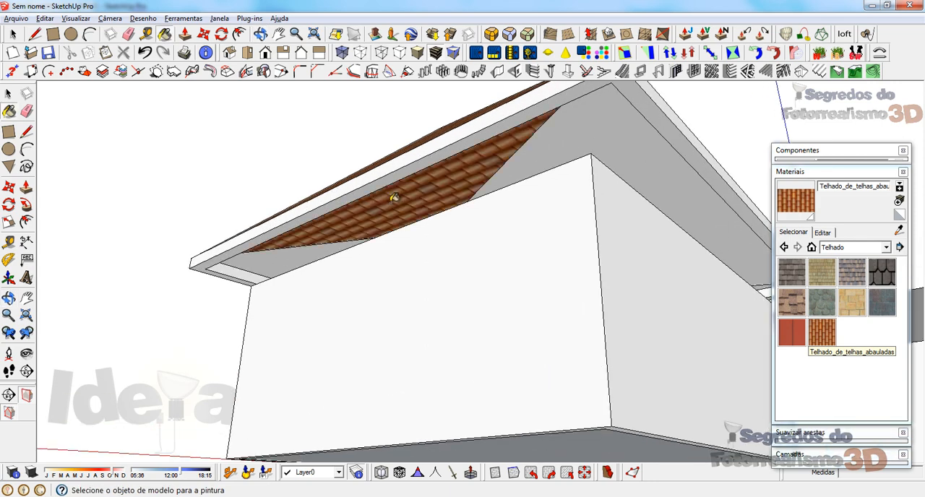
left_click(286, 248)
middle_click_drag(566, 151, 368, 173)
scroll(368, 173, "up", 2)
Step: Use the Eraser to remove the hip edge lines across the tiled underside of the roof
key("e")
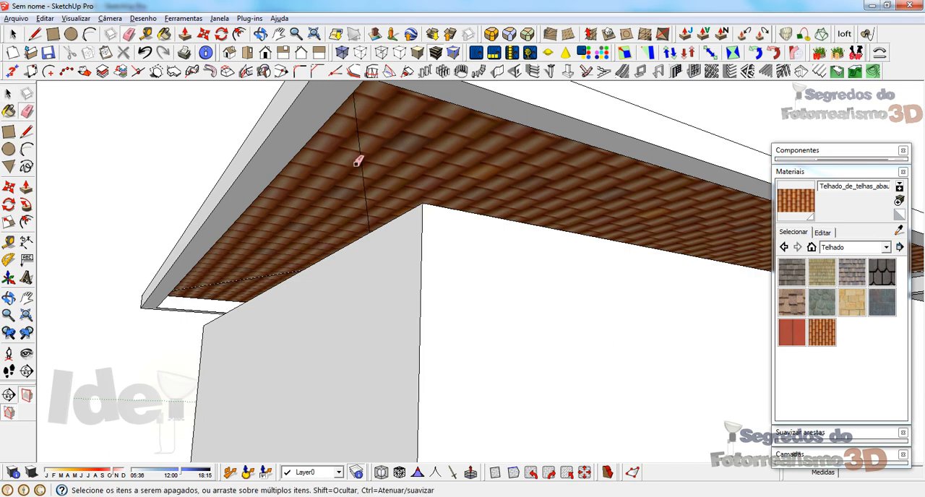
mouse_move(244, 274)
middle_mouse_down()
mouse_move(429, 181)
mouse_move(207, 204)
mouse_move(258, 221)
mouse_move(525, 210)
mouse_move(463, 215)
mouse_move(780, 226)
middle_mouse_up()
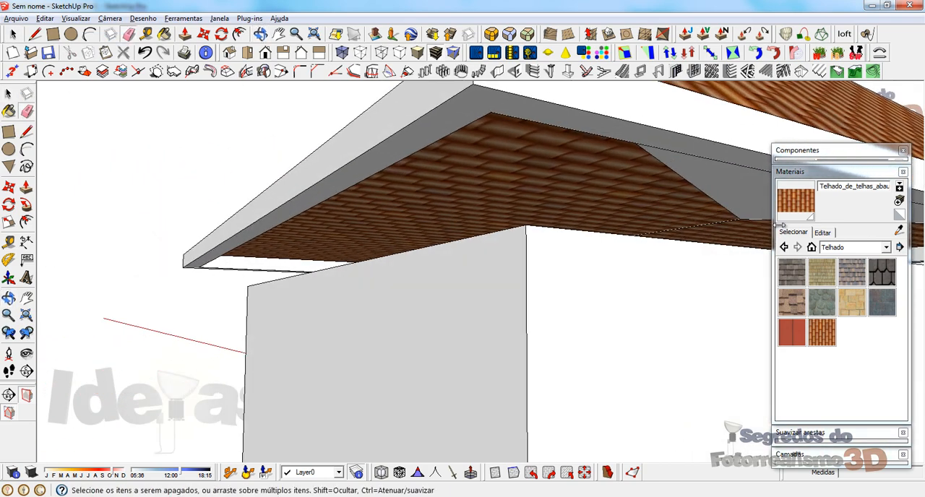
key("space")
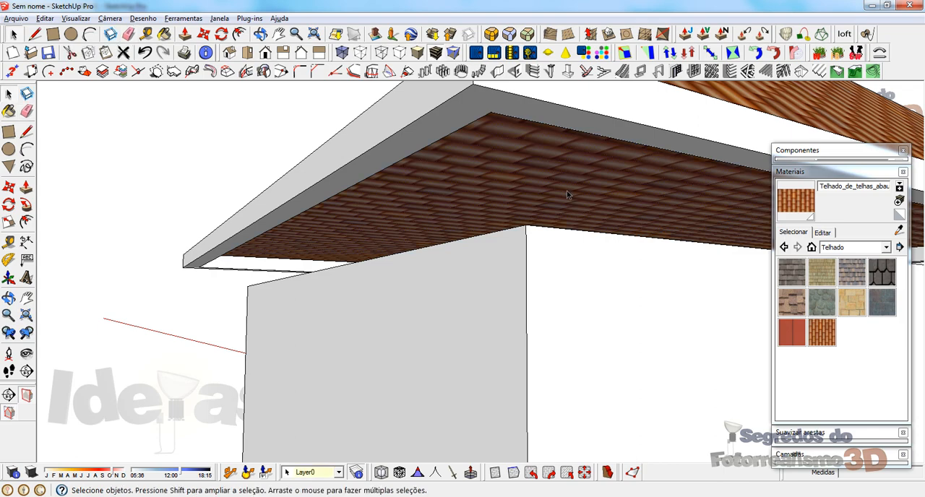
Step: Repaint the outer roof slopes with the Telhado_de_telhas_abauladas material
mouse_move(567, 194)
middle_mouse_down()
mouse_move(513, 169)
mouse_move(559, 226)
mouse_move(588, 215)
mouse_move(525, 201)
mouse_move(475, 214)
mouse_move(511, 215)
mouse_move(422, 230)
mouse_move(500, 202)
mouse_move(402, 240)
mouse_move(682, 210)
mouse_move(666, 198)
mouse_move(475, 207)
mouse_move(588, 272)
mouse_move(518, 280)
middle_mouse_up()
key("b")
left_click(432, 218)
left_click(329, 173)
left_click(584, 202)
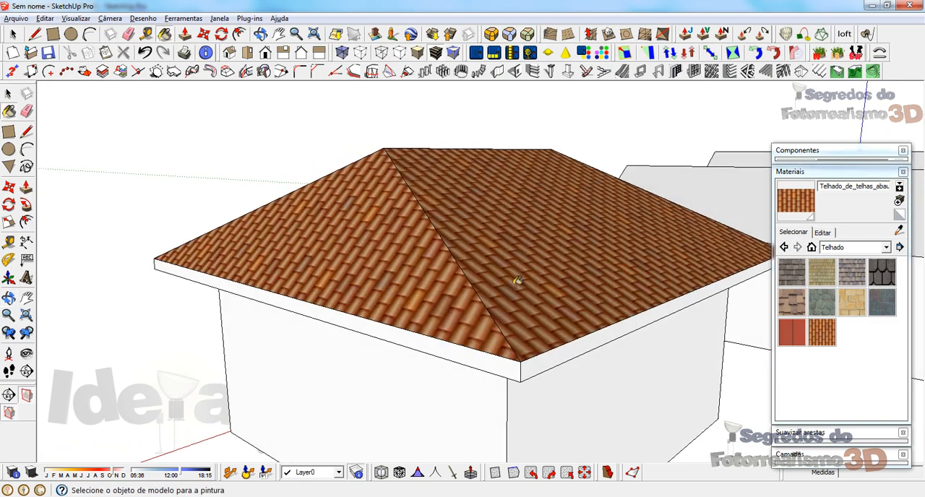
mouse_move(601, 291)
middle_mouse_down()
mouse_move(347, 192)
mouse_move(209, 200)
mouse_move(139, 229)
mouse_move(564, 289)
mouse_move(587, 316)
middle_mouse_up()
mouse_move(370, 127)
middle_mouse_down()
mouse_move(475, 261)
mouse_move(618, 285)
mouse_move(331, 111)
mouse_move(326, 81)
mouse_move(430, 289)
mouse_move(398, 203)
middle_mouse_up()
key("space")
scroll(375, 165, "down", 3)
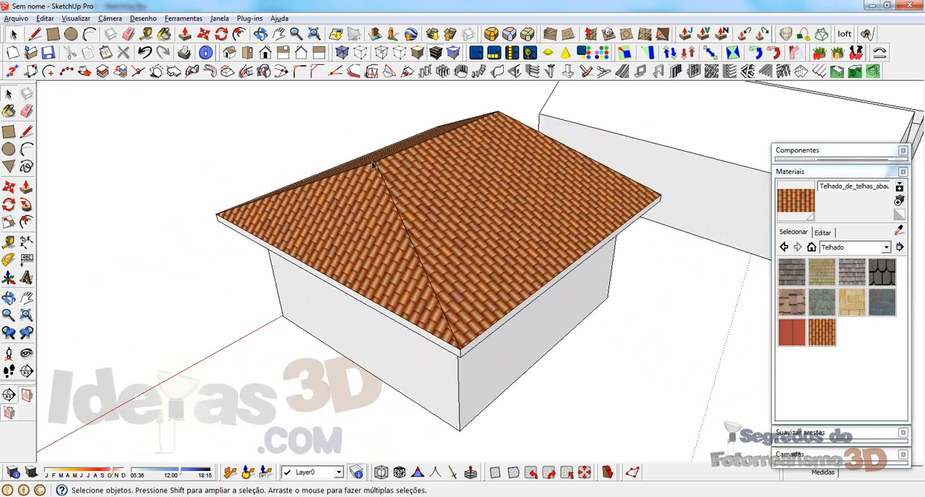
Step: Select all the tiled roof slopes and combine them into one group
mouse_move(463, 268)
middle_mouse_down()
mouse_move(506, 99)
mouse_move(686, 186)
mouse_move(384, 238)
mouse_move(424, 140)
mouse_move(233, 130)
middle_mouse_up()
scroll(396, 186, "up", 5)
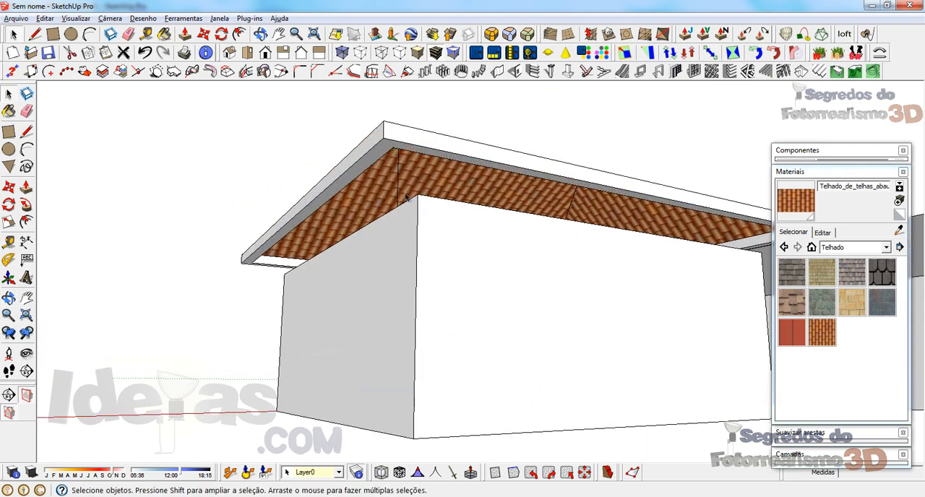
middle_click_drag(562, 224, 514, 259)
scroll(507, 258, "down", 3)
left_click(396, 256)
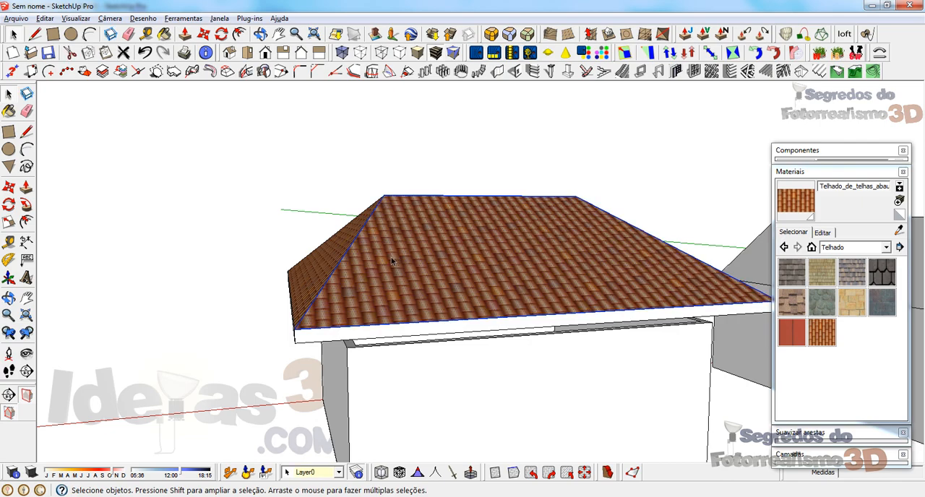
middle_click_drag(391, 258, 632, 327)
middle_click_drag(518, 305, 636, 284)
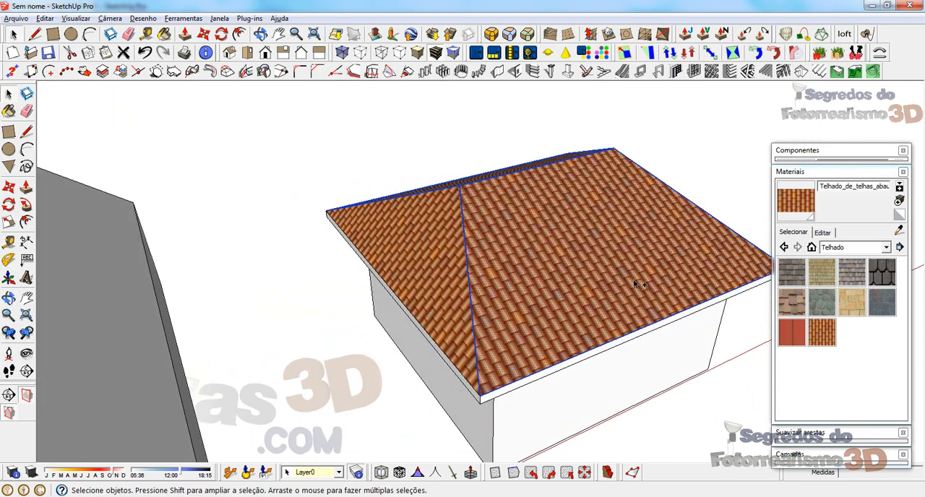
right_click(440, 231)
left_click(466, 292)
Step: Try hiding the grouped roof, and undo the hiding
middle_click_drag(466, 292, 347, 338)
middle_click_drag(290, 302, 303, 298)
right_click(500, 151)
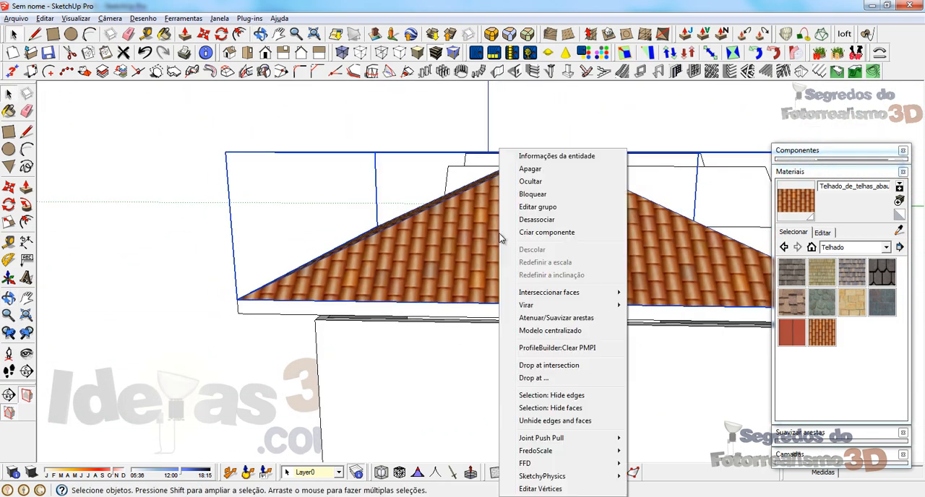
left_click(538, 183)
key("ctrl+z")
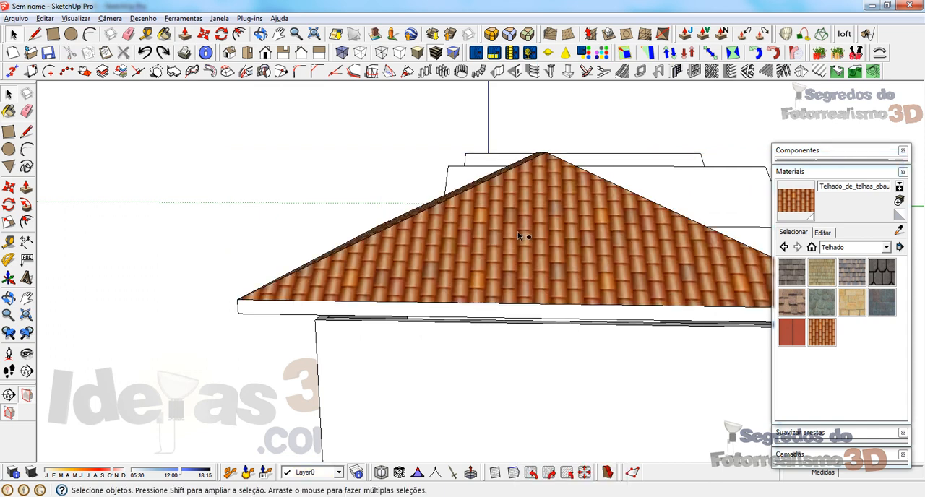
Step: Undo the last three roof operations, compare the roof's underside, and redo the three operations
middle_click_drag(523, 238, 448, 168)
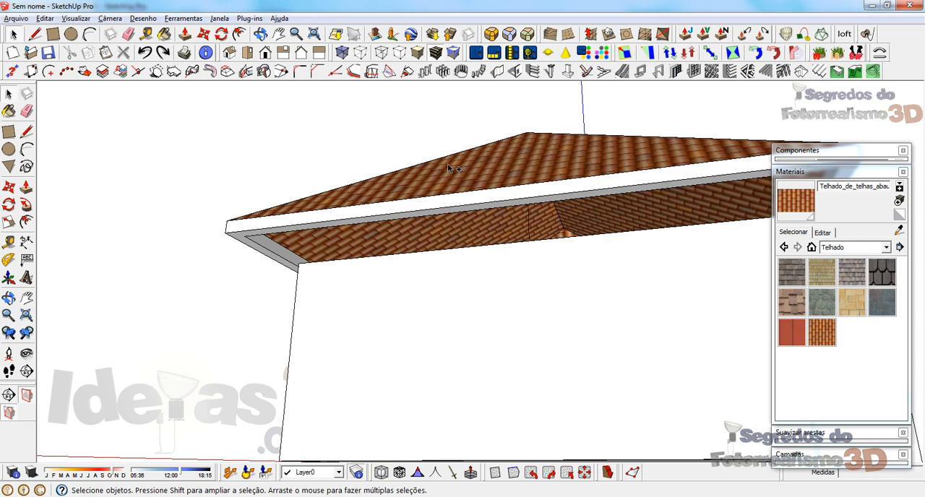
key("ctrl+z")
key("ctrl+z")
key("ctrl+z")
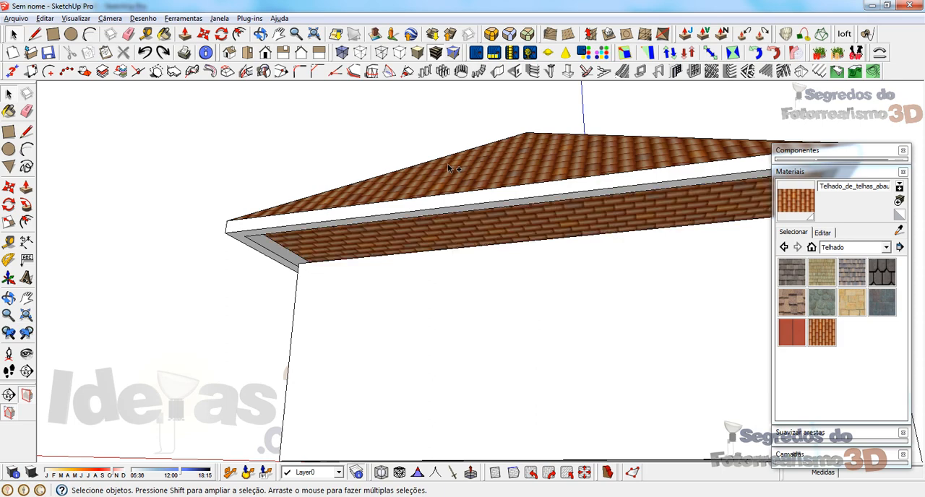
middle_click_drag(448, 168, 432, 195)
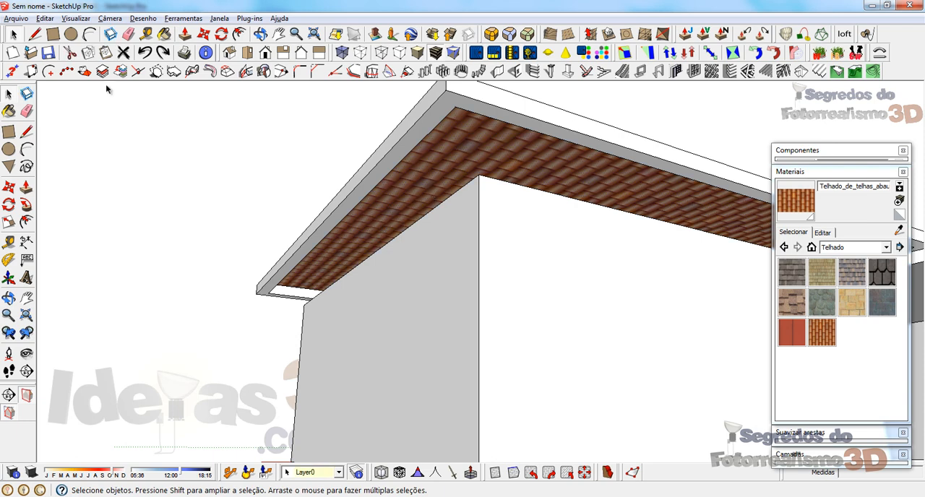
left_click(160, 55)
left_click(160, 55)
left_click(160, 55)
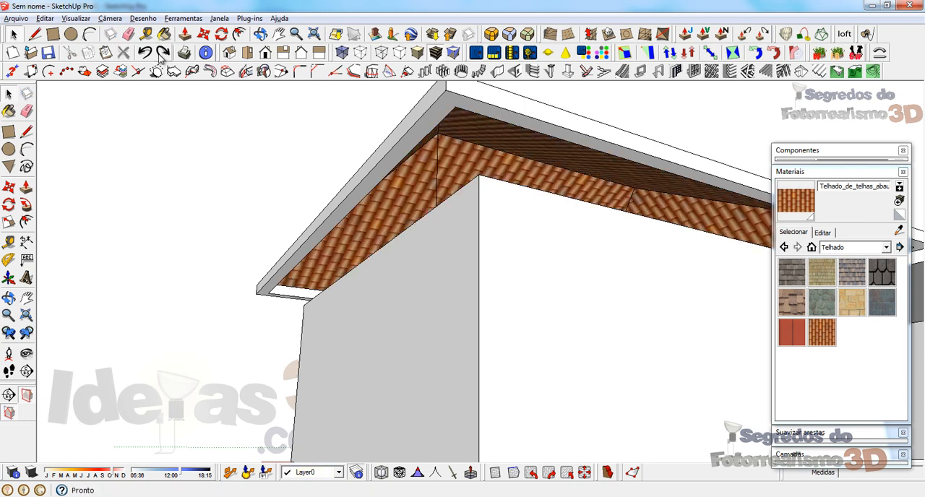
Step: Select and copy the hip and ridge edges of the tiled roof
middle_click_drag(419, 202, 569, 254)
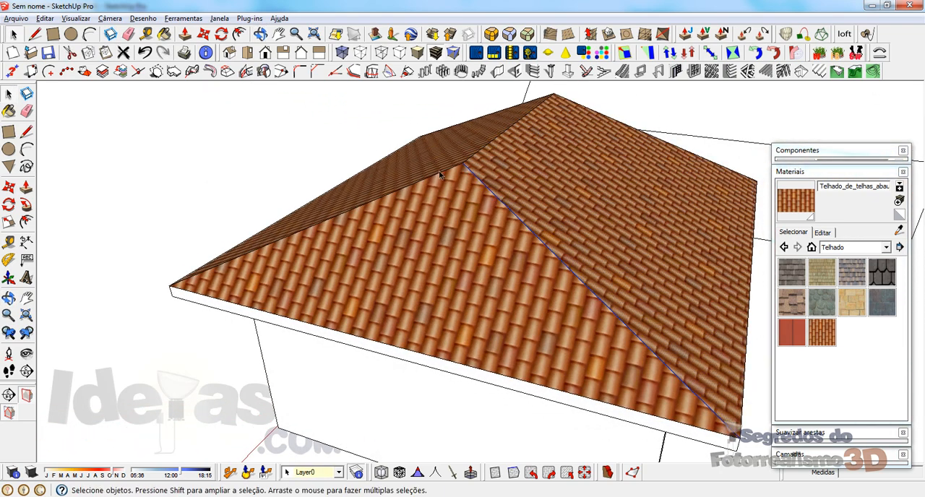
middle_click_drag(472, 158, 534, 241)
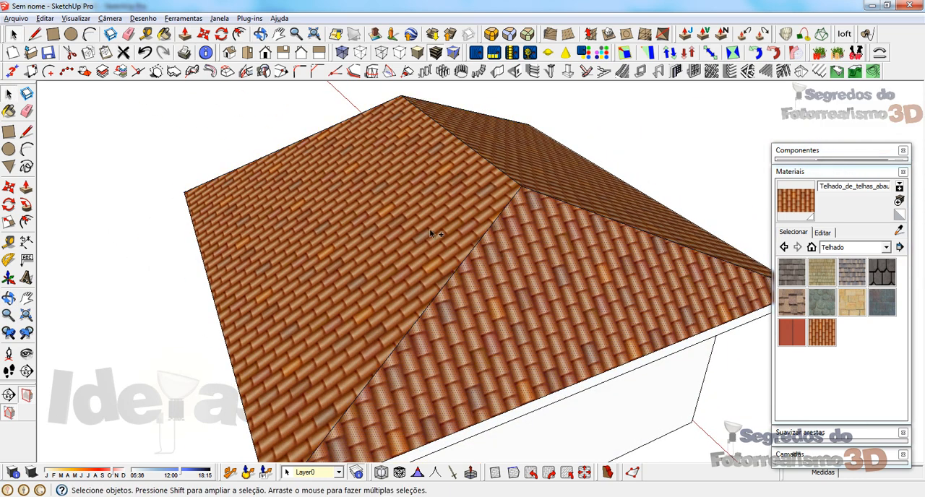
Step: Select the tiled roof slopes, combine them into a group and hide that group
middle_click_drag(519, 168, 402, 230)
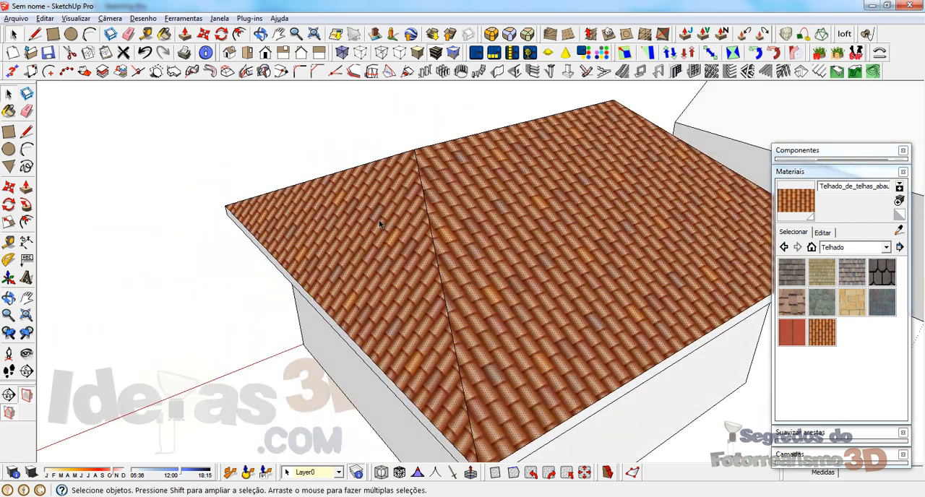
right_click(379, 224)
left_click(418, 305)
right_click(364, 224)
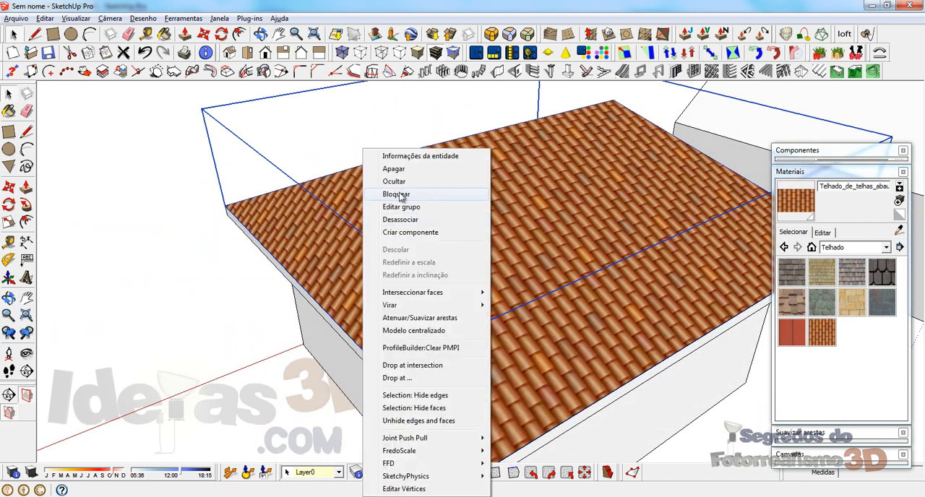
left_click(394, 181)
Step: Paste the copied hip and ridge edges over the open eave frame and move them toward the frame's near corner
key("ctrl+v")
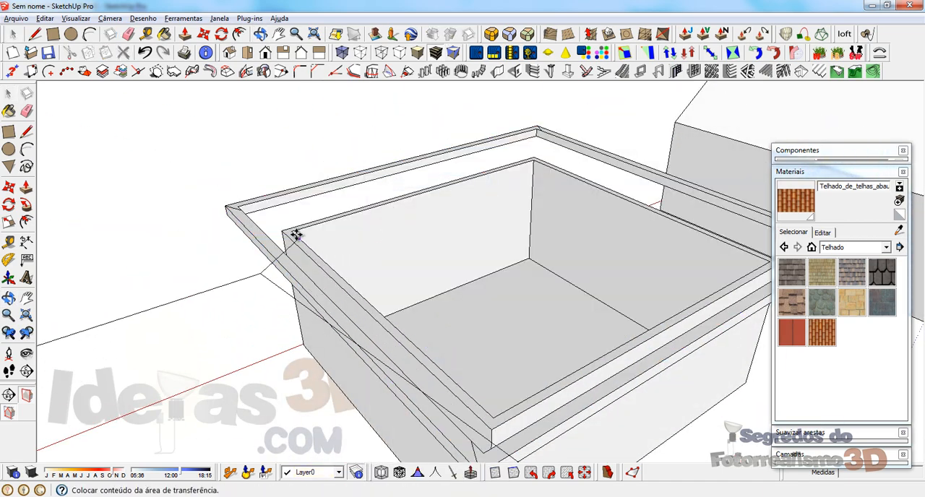
left_click(217, 218)
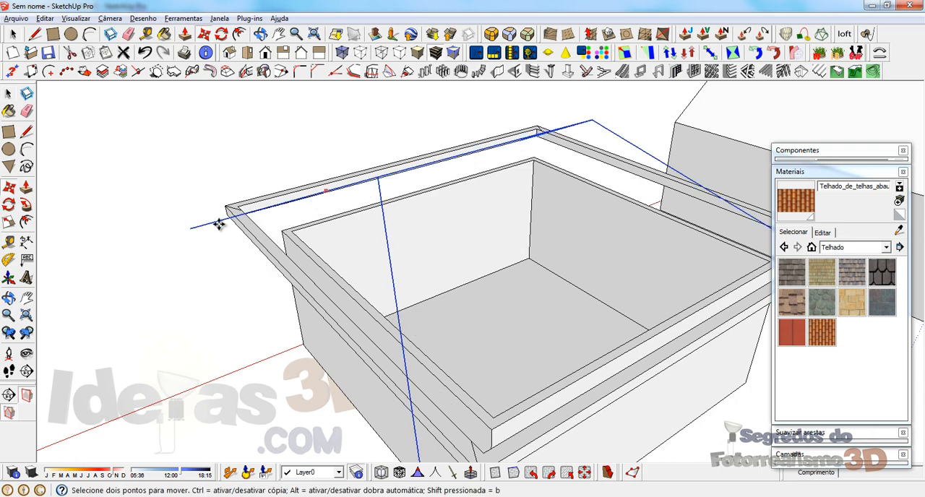
middle_click_drag(217, 218, 318, 290)
left_click(323, 316)
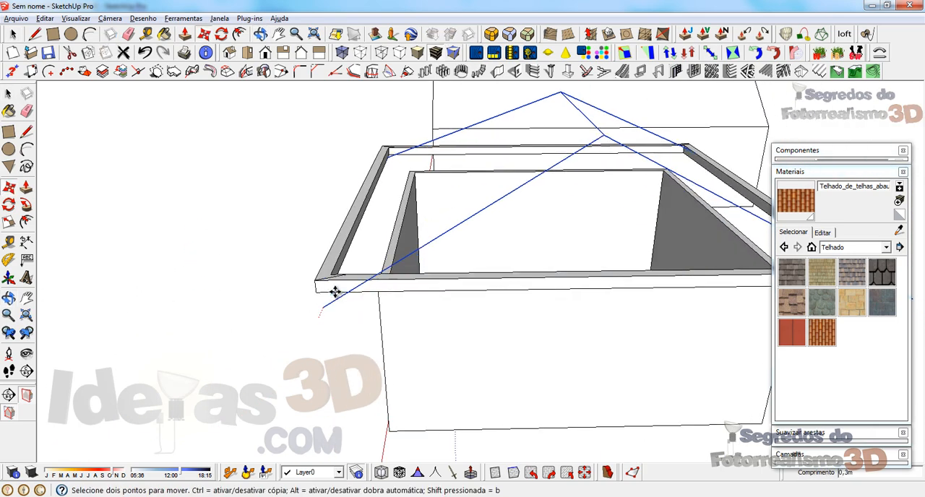
left_click(330, 271)
Step: Try to move the copied hip and ridge edges onto the inner near corner of the eave frame
scroll(332, 231, "up", 4)
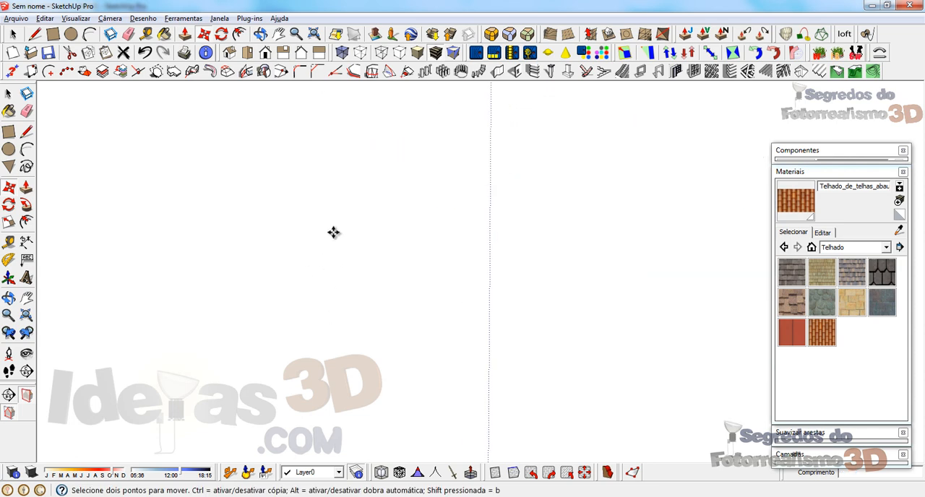
scroll(527, 299, "down", 6)
scroll(432, 289, "up", 8)
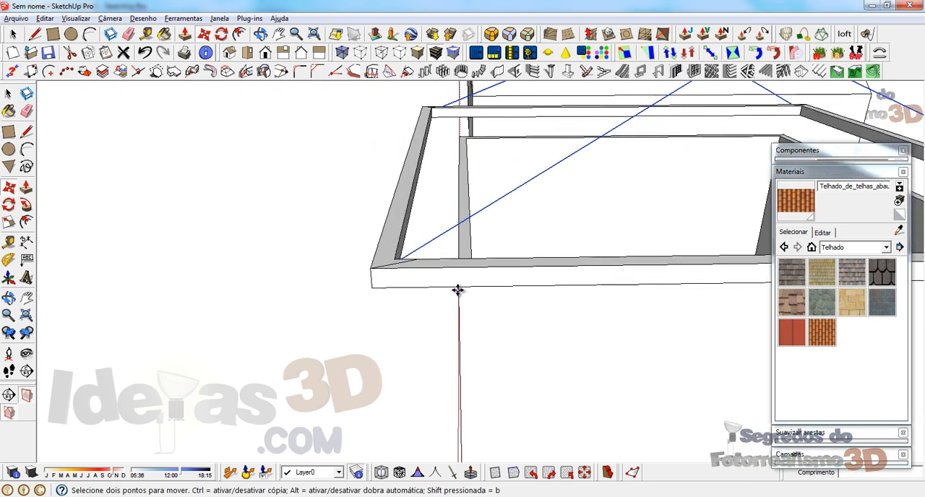
middle_click_drag(387, 258, 388, 292)
scroll(389, 248, "up", 3)
key("m")
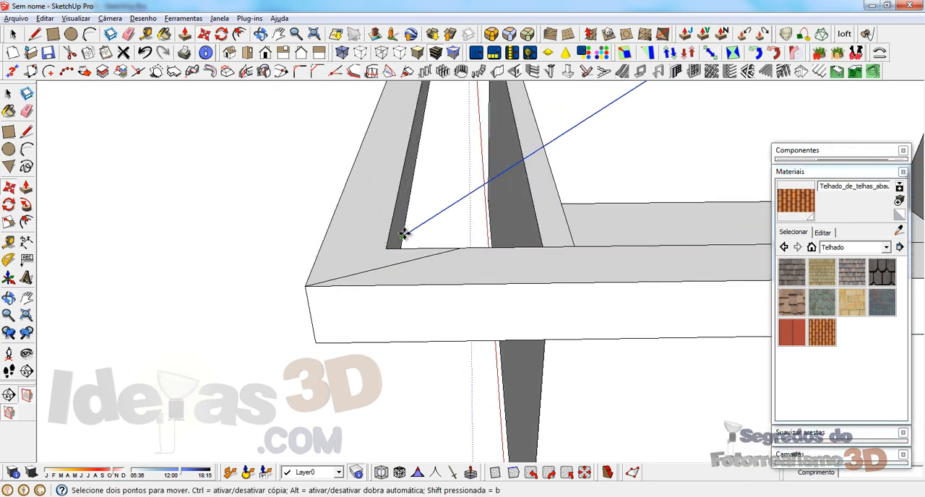
left_click(405, 233)
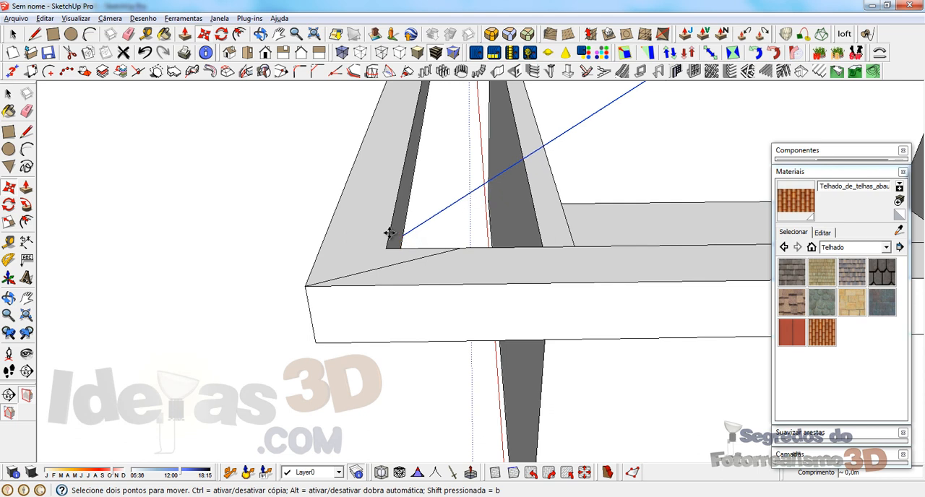
scroll(394, 240, "down", 6)
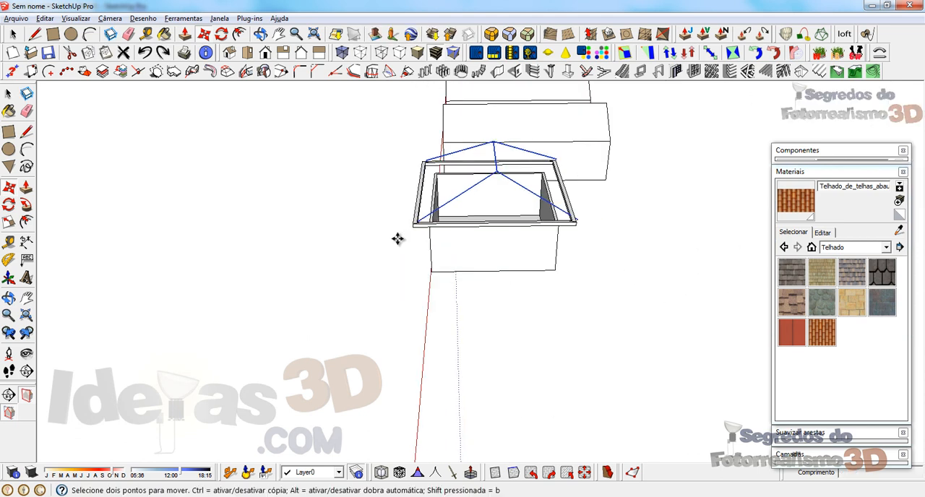
scroll(428, 225, "up", 4)
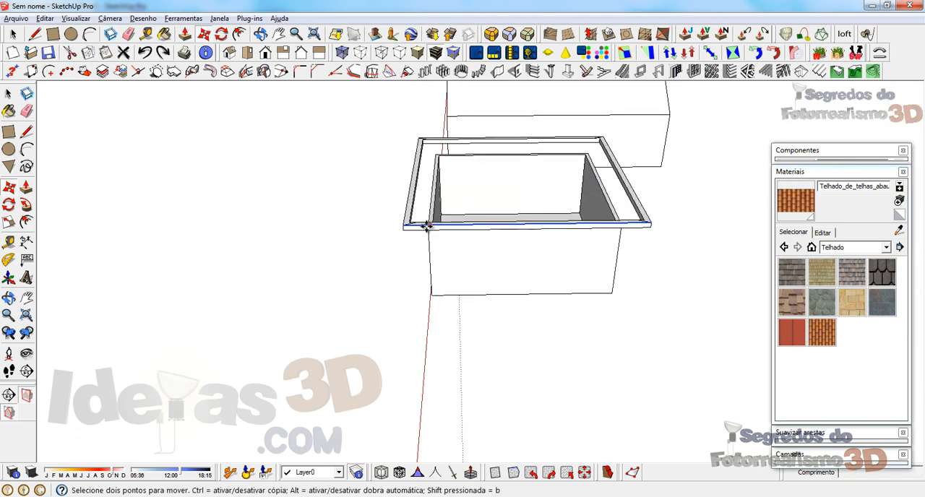
Step: Select the entire eave frame and make it a group
key("space")
triple_click(417, 229)
right_click(417, 230)
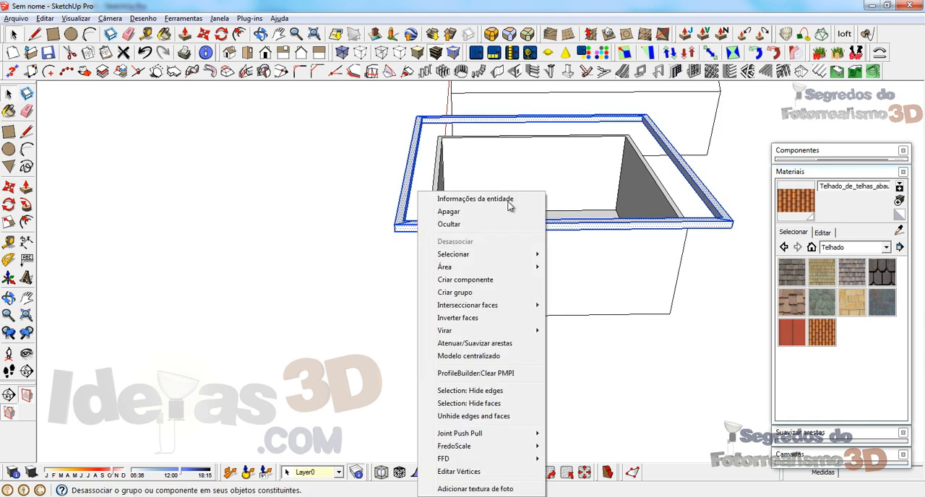
left_click(492, 293)
key("ctrl+c")
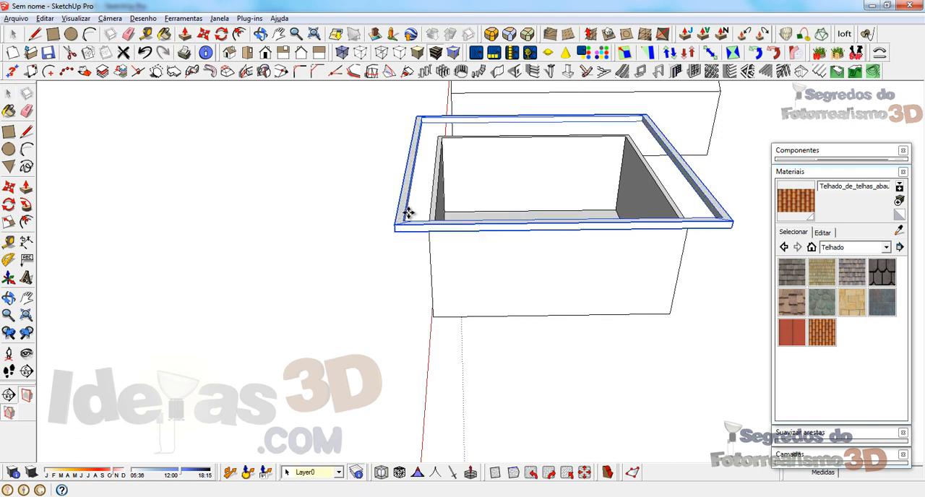
Step: Paste the hip and ridge edges at the frame's inner corner and compare their ends with the other corners
key("ctrl+v")
left_click(406, 217)
scroll(410, 165, "up", 6)
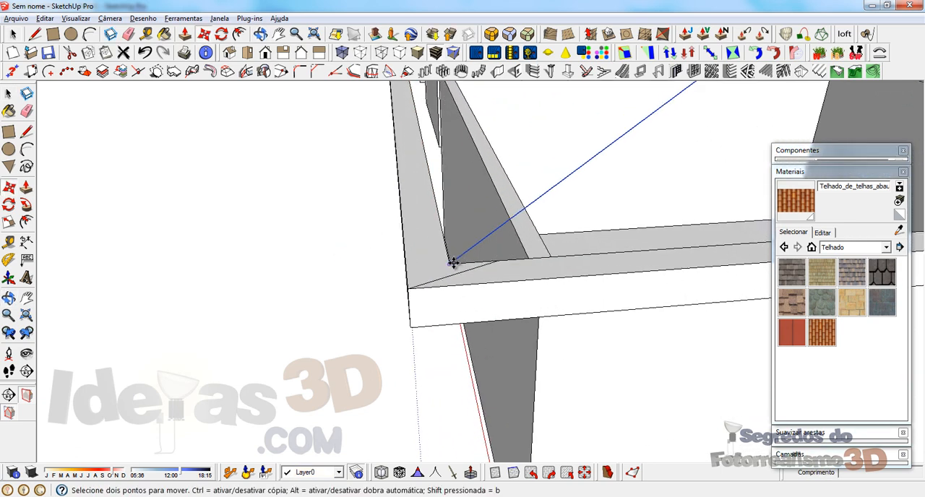
scroll(495, 270, "up", 2)
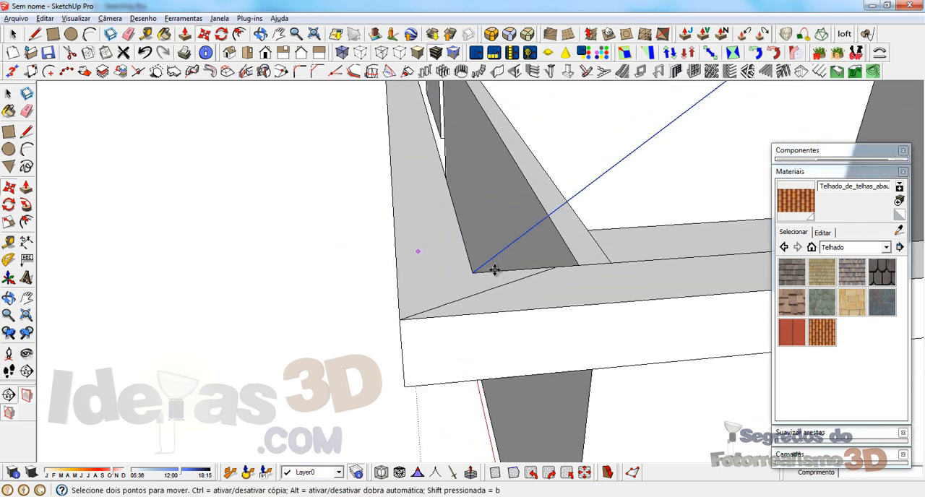
middle_click_drag(494, 269, 383, 316)
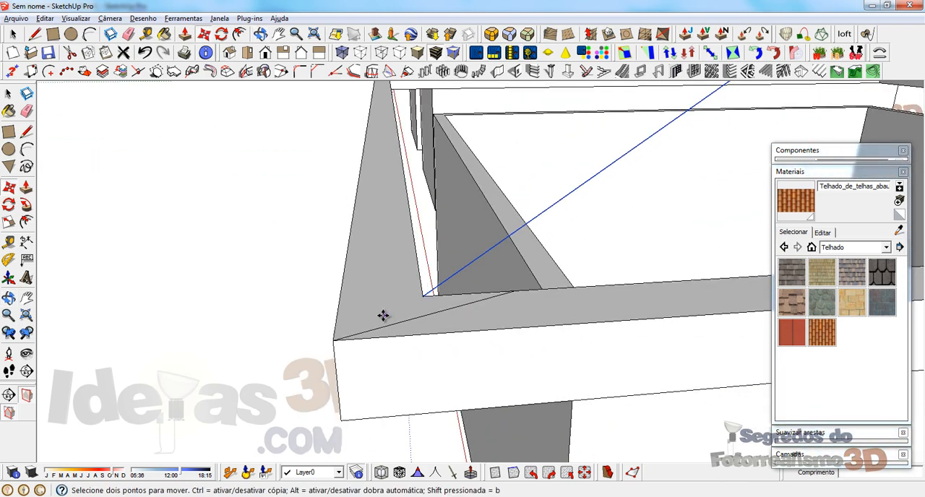
scroll(384, 316, "down", 5)
middle_click_drag(361, 384, 483, 297)
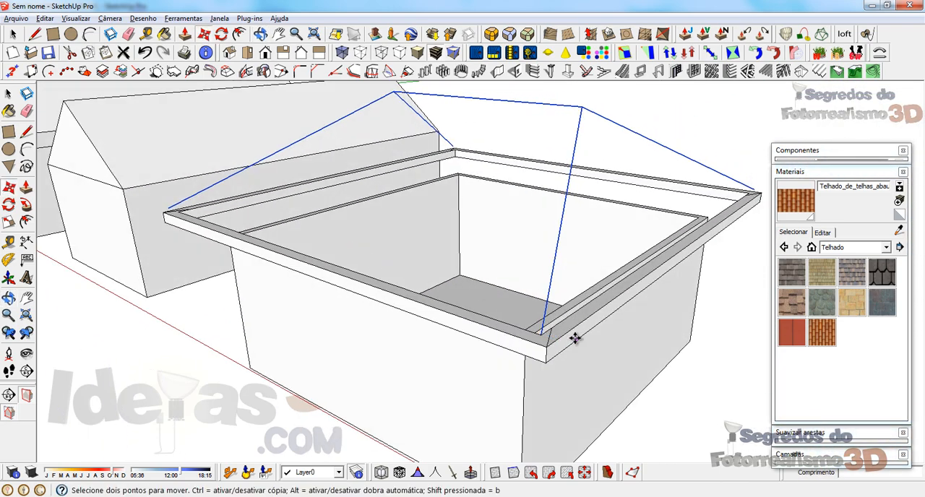
Step: Place a copy of the hip and ridge edges with its hip end on the frame's adjacent inner corner
scroll(163, 207, "up", 8)
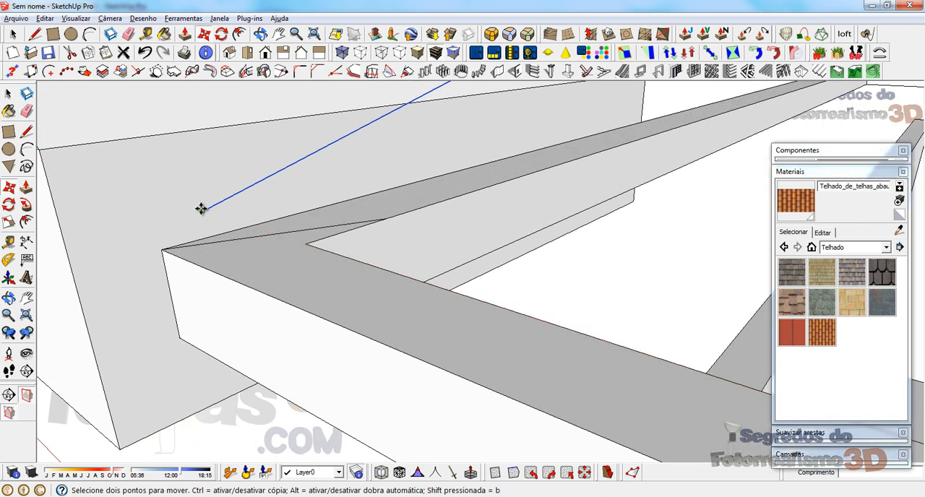
left_click(203, 211)
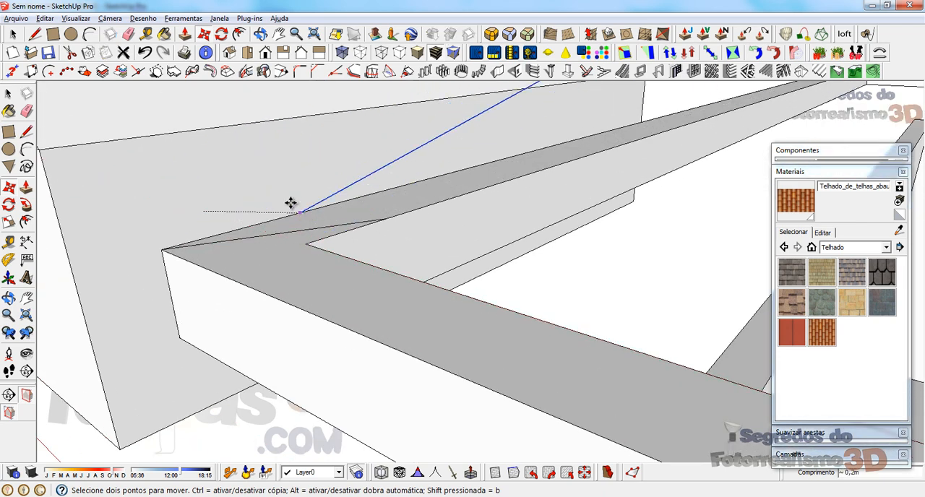
left_click(275, 194)
key("ctrl")
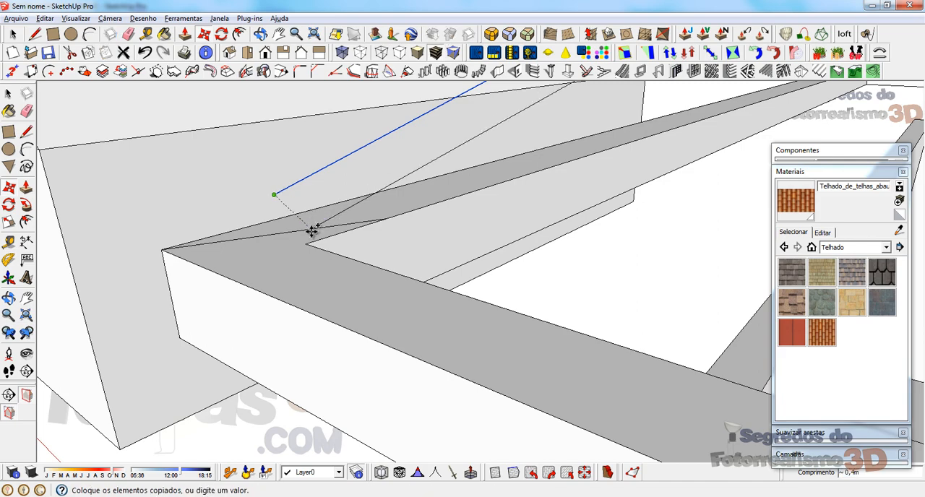
left_click(308, 244)
key("space")
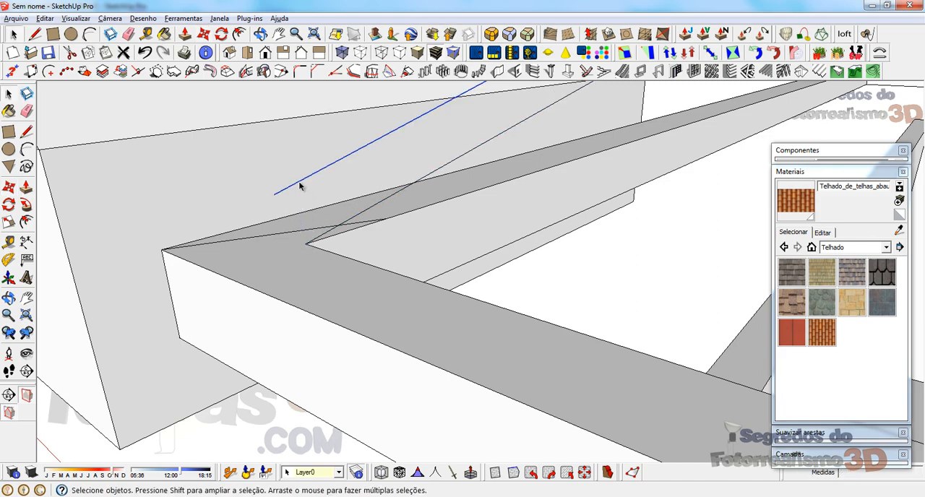
Step: Undo the copy, the move and the paste of the hip and ridge edges
scroll(293, 253, "down", 8)
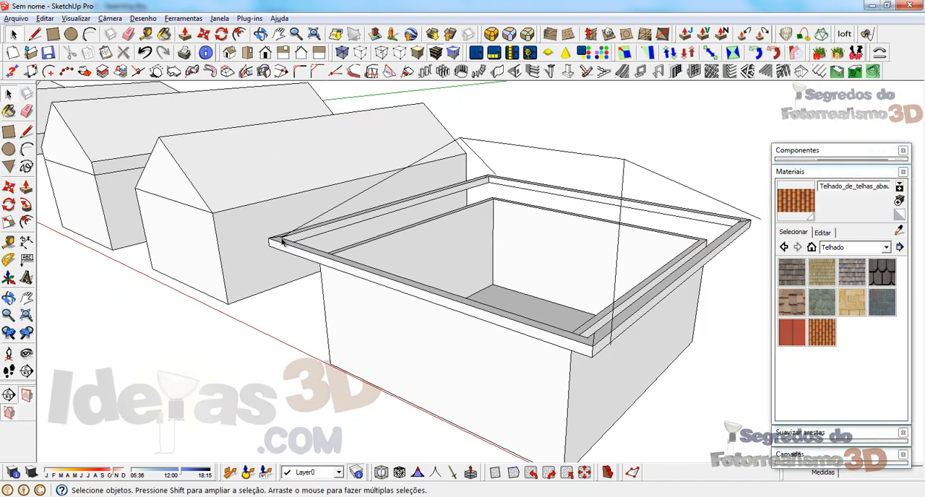
middle_click_drag(474, 255, 392, 254)
scroll(337, 306, "up", 3)
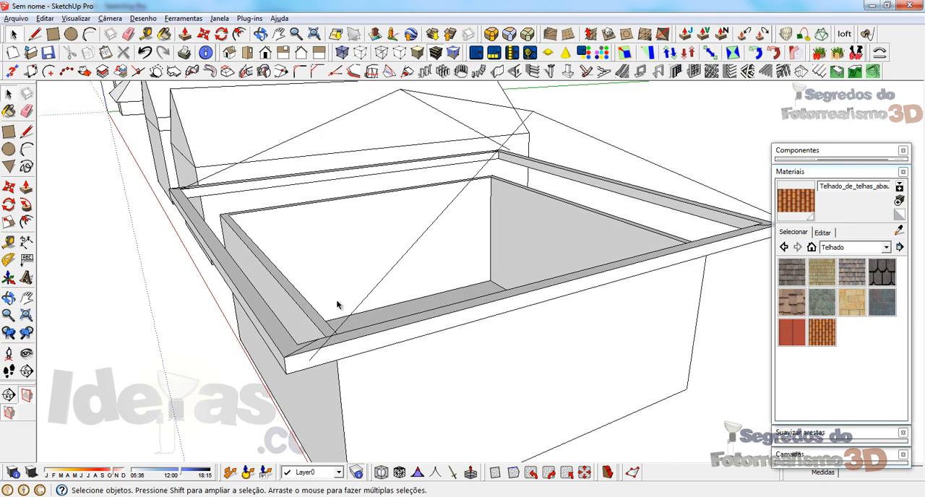
key("ctrl+z")
key("ctrl+z")
key("ctrl+z")
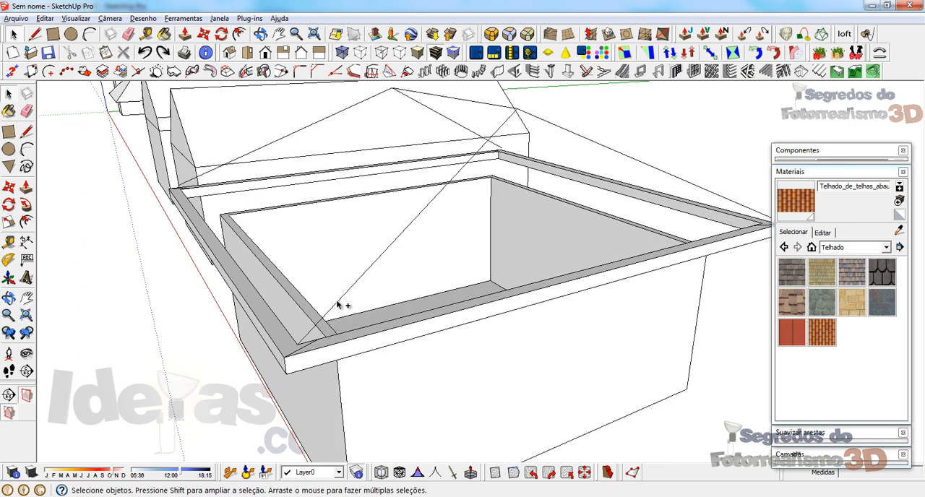
key("ctrl+z")
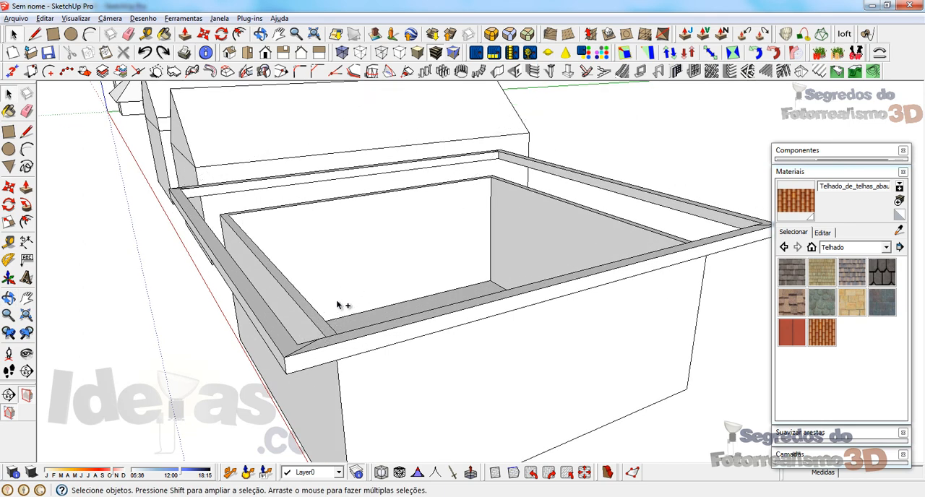
Step: Paste the hip and ridge edges again, aligned with the outer corner of the grouped eave frame
key("ctrl+v")
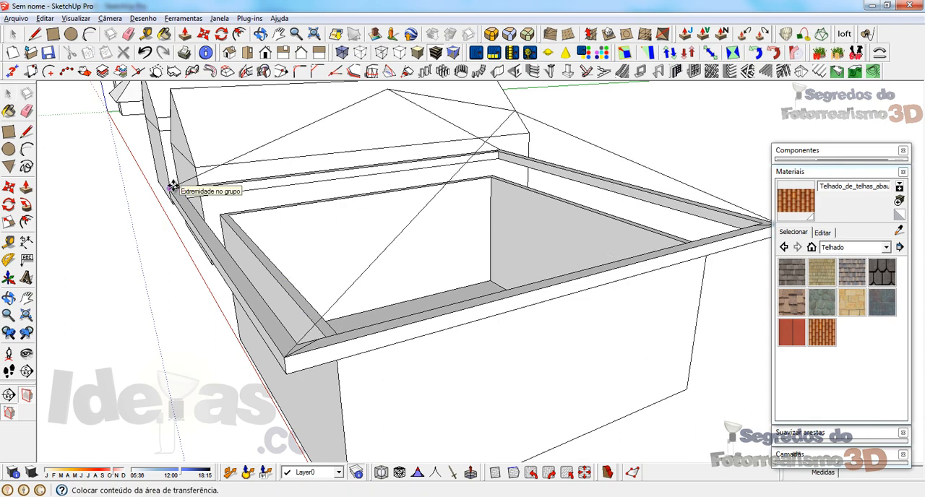
left_click(174, 186)
scroll(282, 356, "up", 3)
scroll(316, 362, "down", 1)
middle_click_drag(316, 362, 352, 363)
scroll(419, 353, "down", 2)
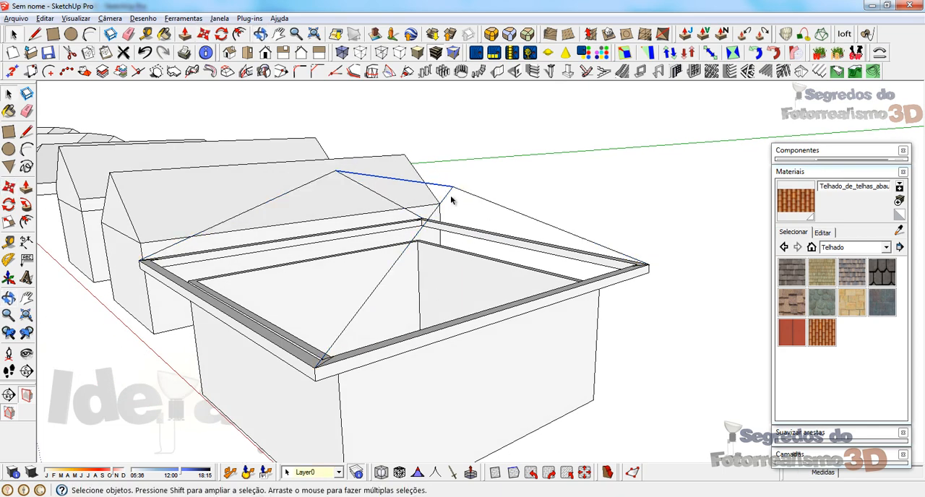
Step: Select all hip and ridge edges and generate beams along them in one operation
middle_click_drag(451, 200, 340, 316)
scroll(539, 246, "down", 3)
scroll(393, 234, "up", 5)
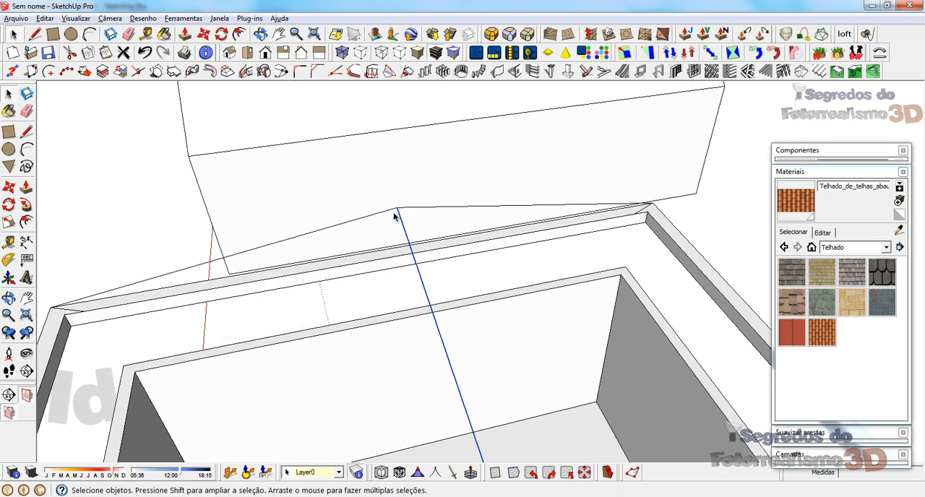
middle_click_drag(394, 214, 455, 223)
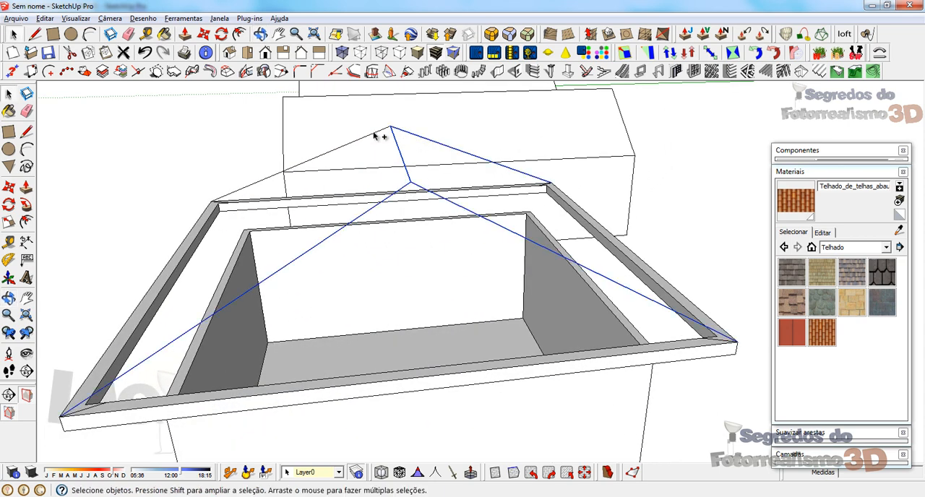
left_click(749, 72)
left_click(136, 293)
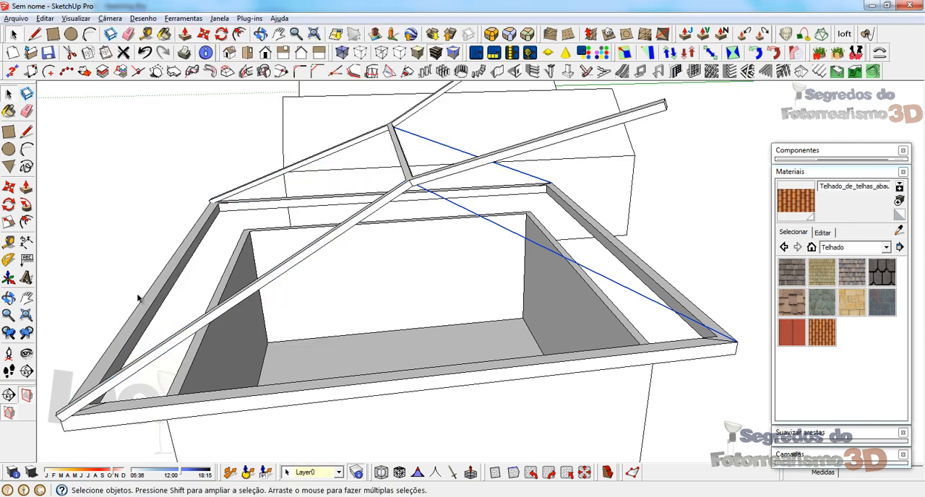
Step: Inspect the generated beams from another angle and undo them
middle_click_drag(204, 314, 351, 304)
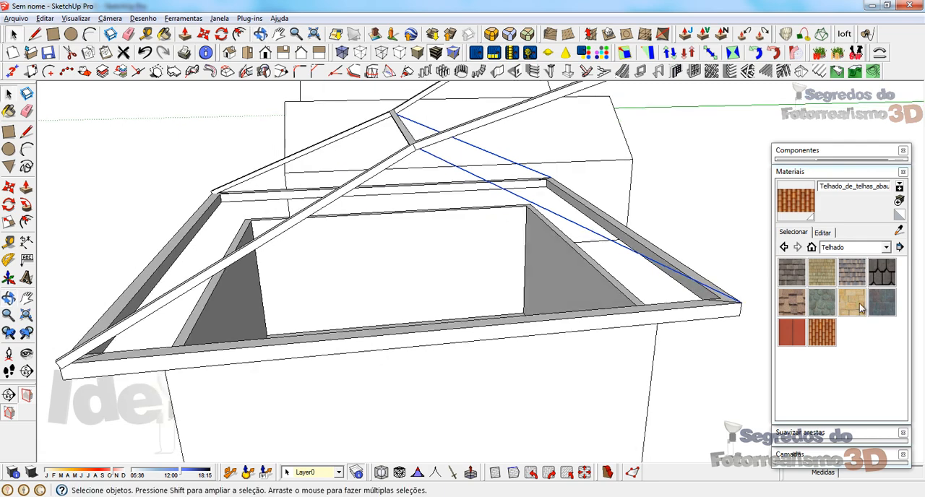
scroll(352, 227, "down", 3)
middle_click_drag(576, 248, 532, 256)
key("ctrl+z")
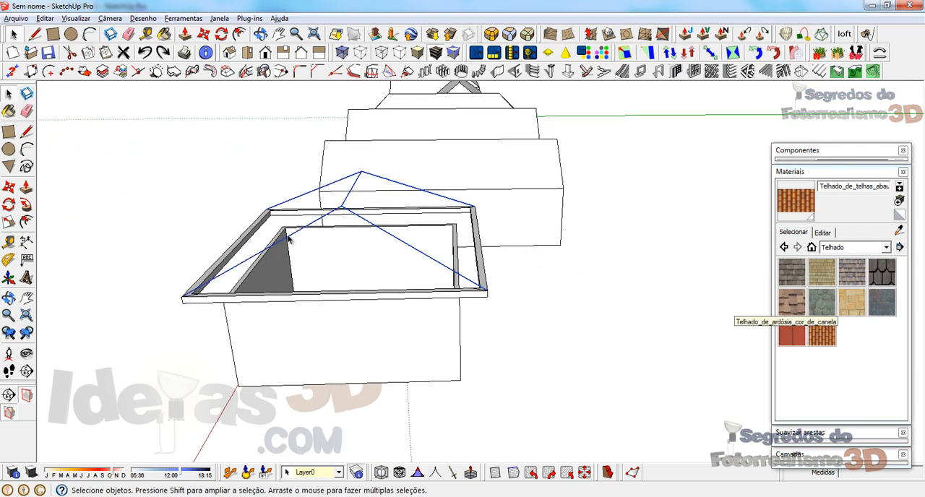
Step: Generate a beam along the ridge edge alone
left_click(747, 72)
left_click(158, 292)
scroll(371, 217, "up", 5)
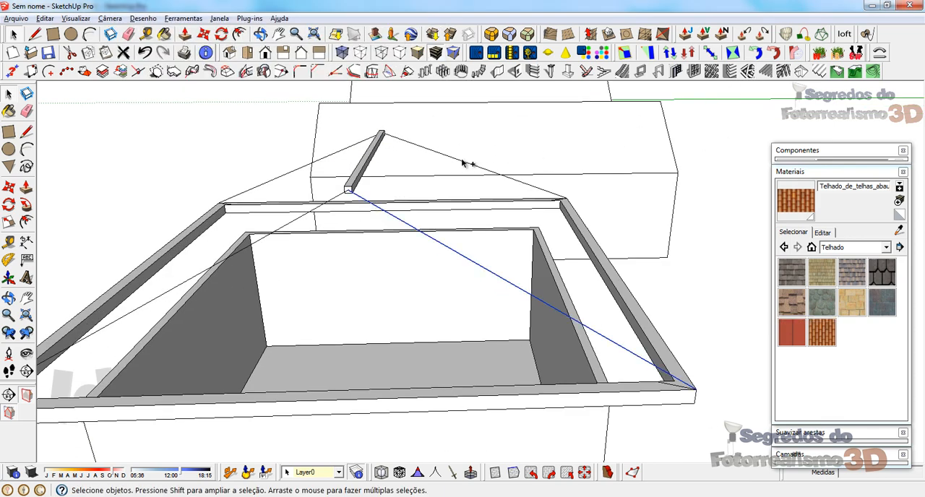
Step: Generate beams along the two hips on one side of the ridge, and along the two opposite hips
left_click(748, 71)
left_click(135, 291)
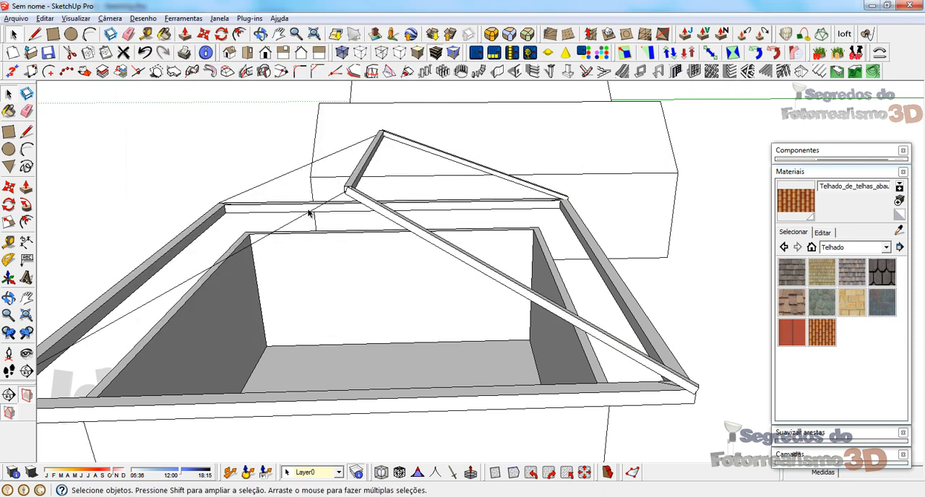
left_click(765, 73)
left_click(136, 292)
mouse_move(405, 275)
middle_mouse_down()
mouse_move(543, 261)
mouse_move(413, 267)
middle_mouse_up()
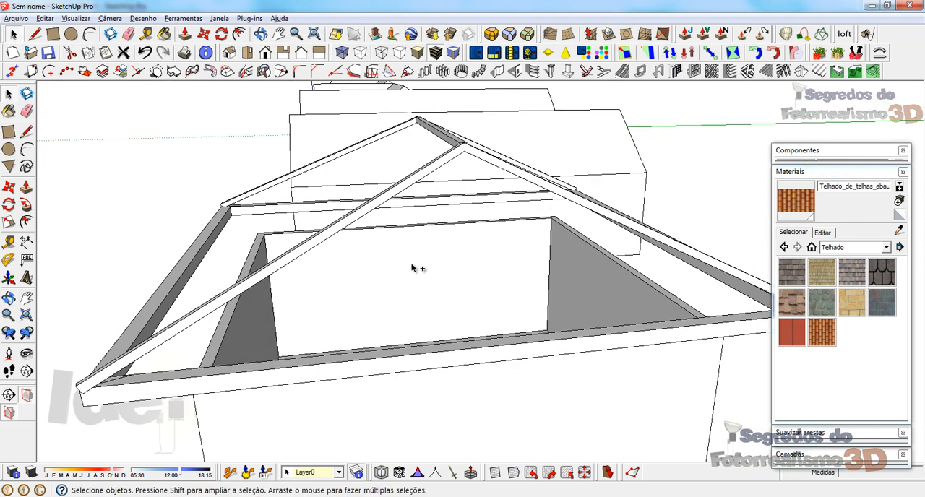
Step: Undo the ridge and hip beams to return to the bare roof edges
key("ctrl+z")
key("ctrl+z")
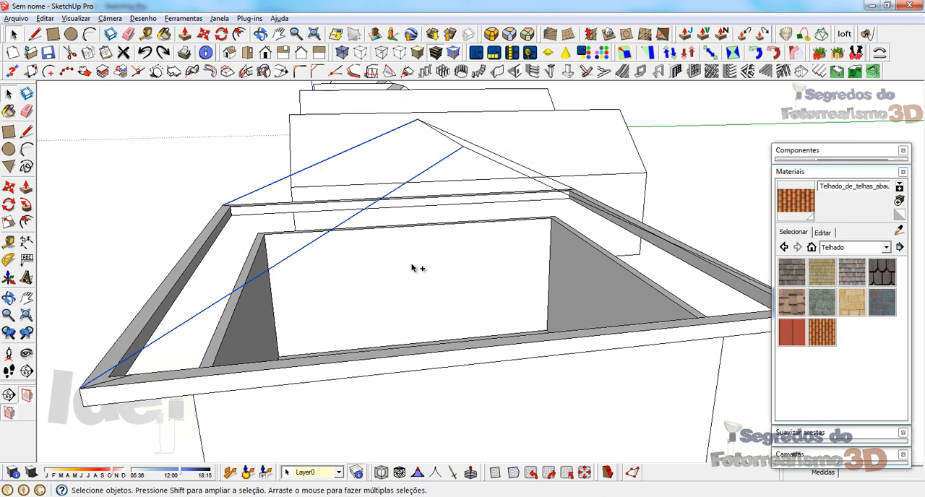
middle_click_drag(414, 268, 502, 221)
scroll(502, 221, "down", 3)
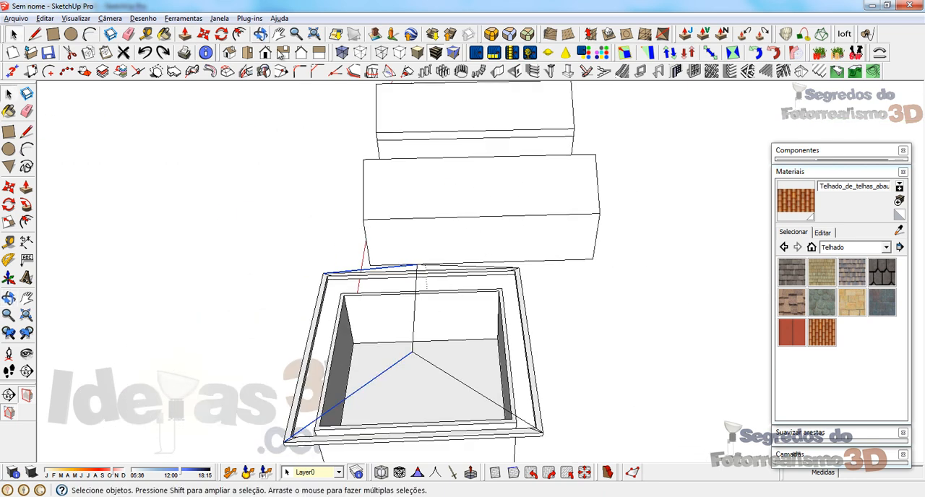
Step: Try to draw a thin rectangle from one end of the roof ridge in the top view
left_click(248, 54)
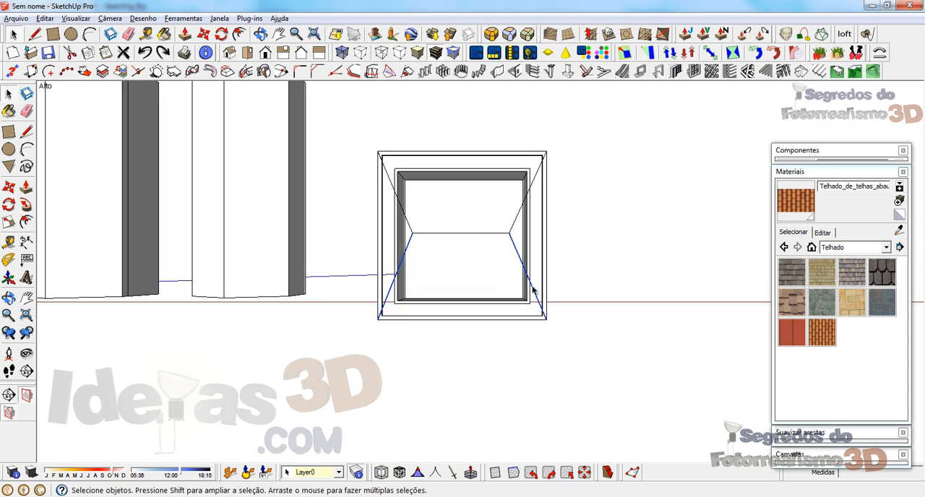
scroll(477, 242, "up", 4)
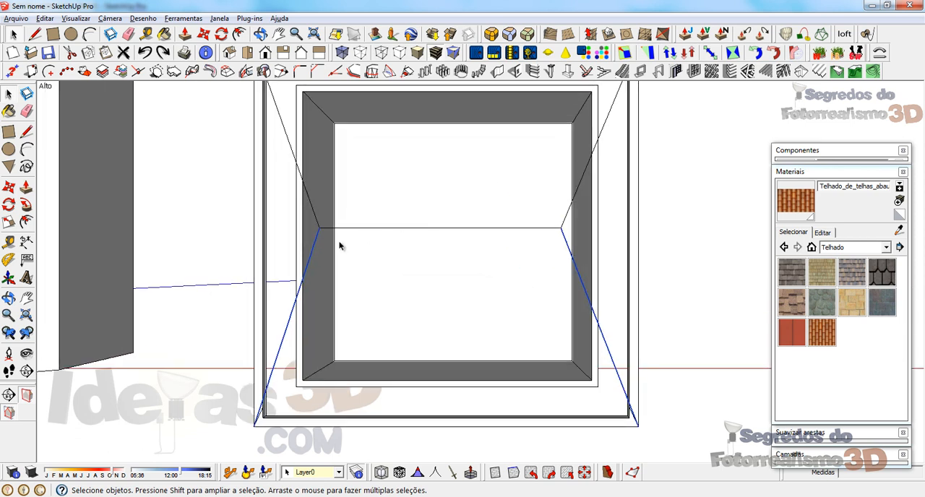
key("r")
left_click(319, 228)
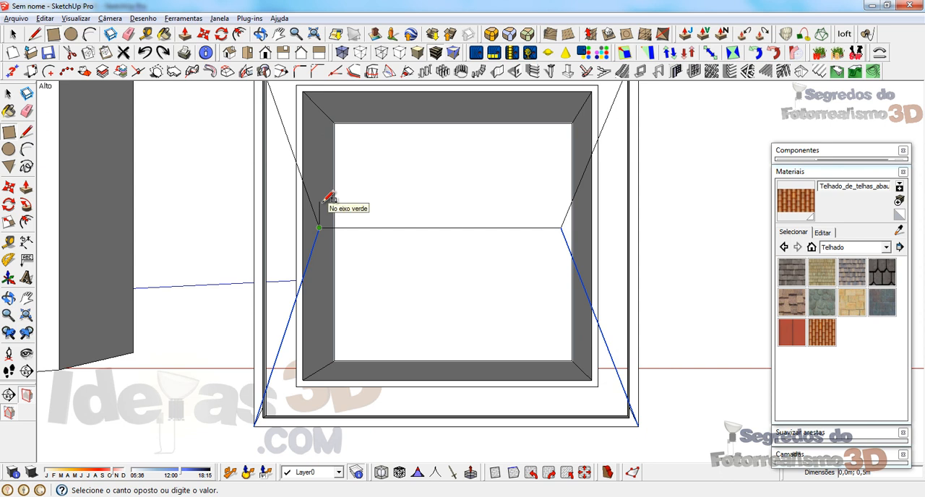
left_click(323, 201)
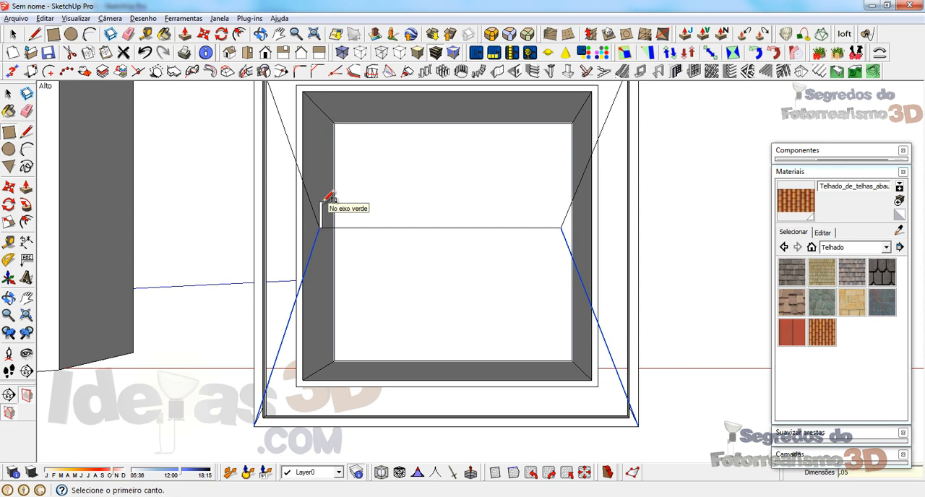
key("ctrl+z")
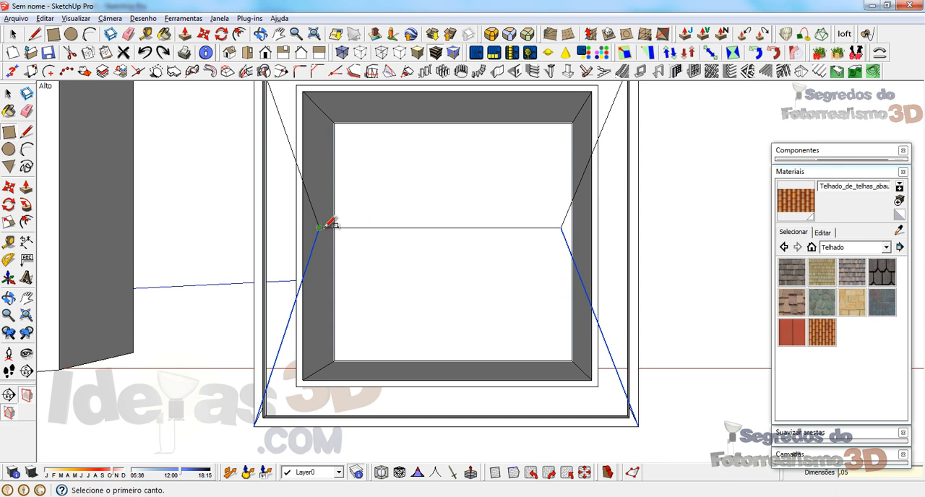
left_click(319, 229)
key("space")
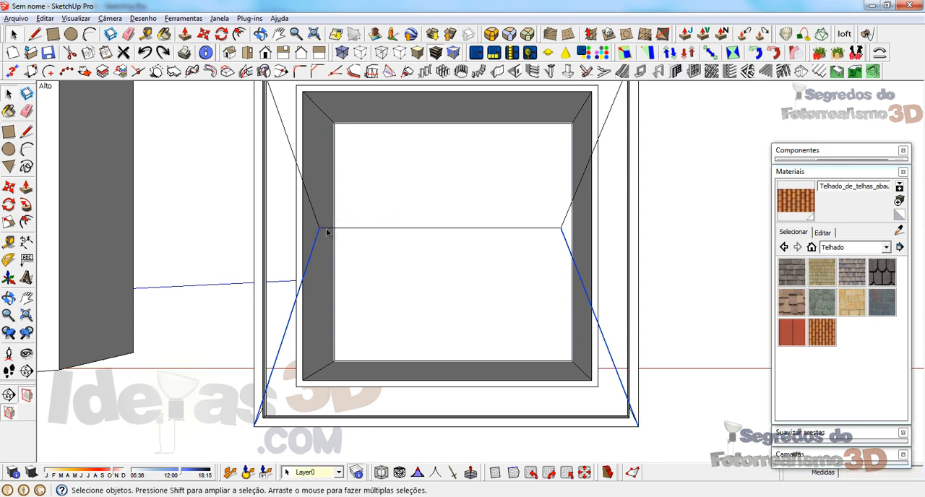
Step: Draw a 0.05 m line parallel to the green axis from the same end of the ridge
scroll(323, 232, "up", 2)
key("l")
left_click(318, 228)
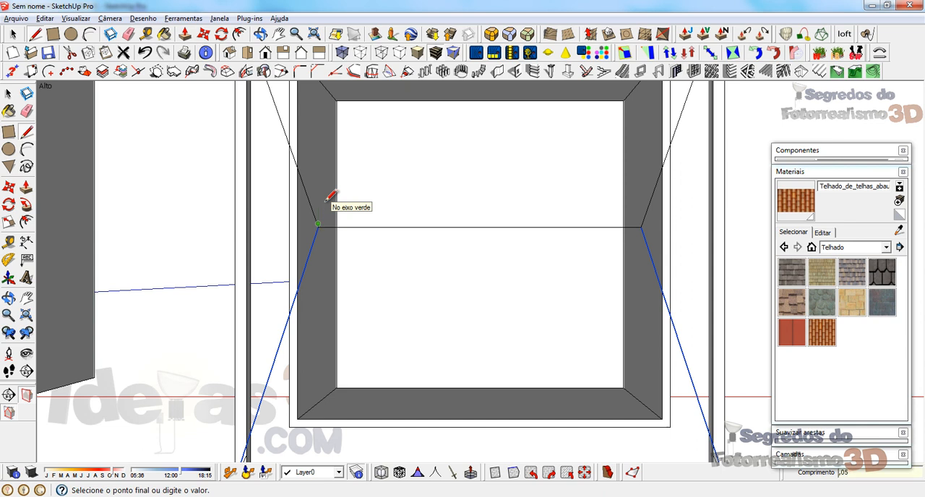
scroll(326, 225, "up", 2)
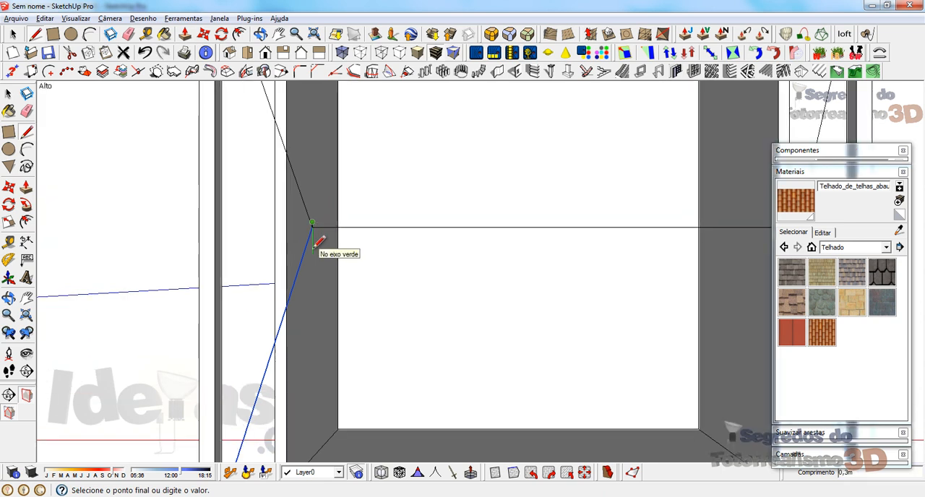
key("space")
scroll(343, 244, "up", 2)
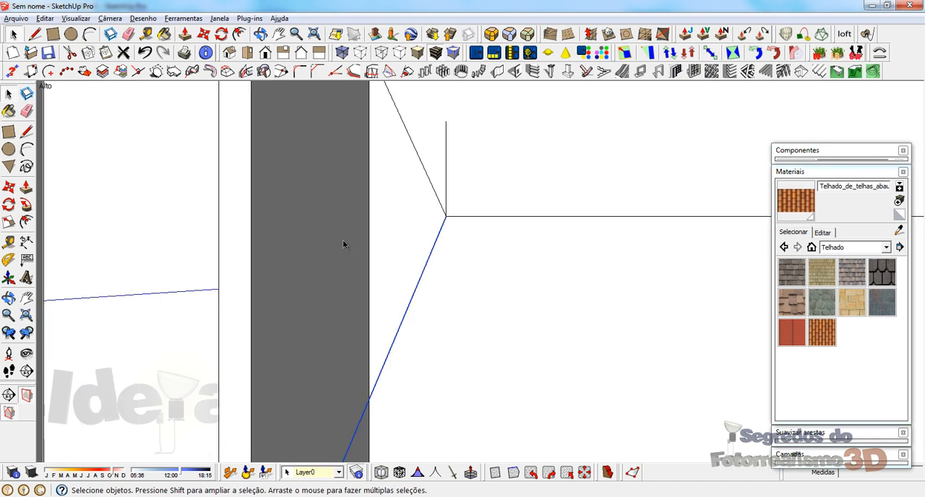
middle_click_drag(480, 224, 425, 244)
scroll(428, 250, "down", 3)
scroll(438, 286, "up", 4)
scroll(447, 296, "down", 2)
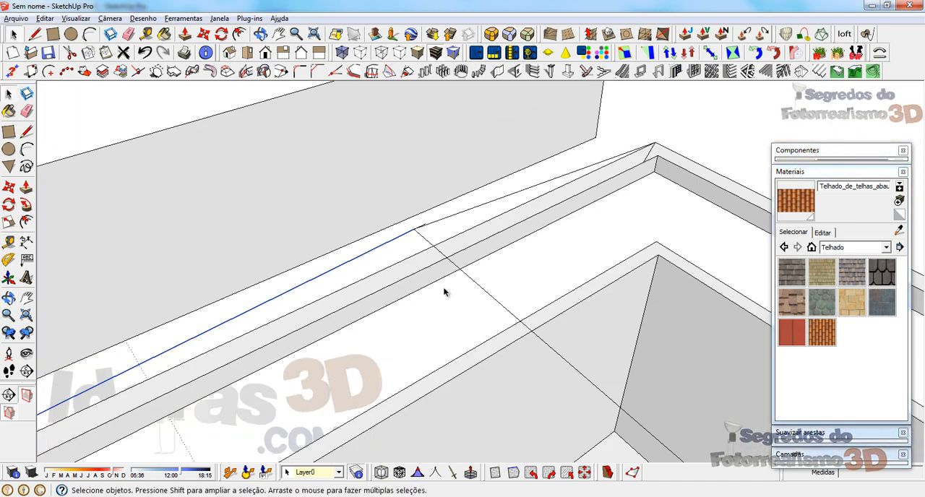
key("l")
left_click(413, 229)
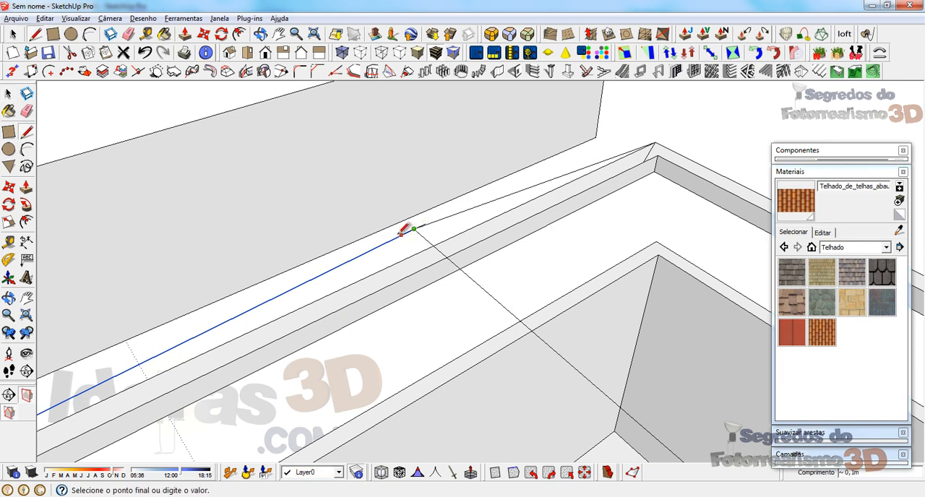
key("Escape")
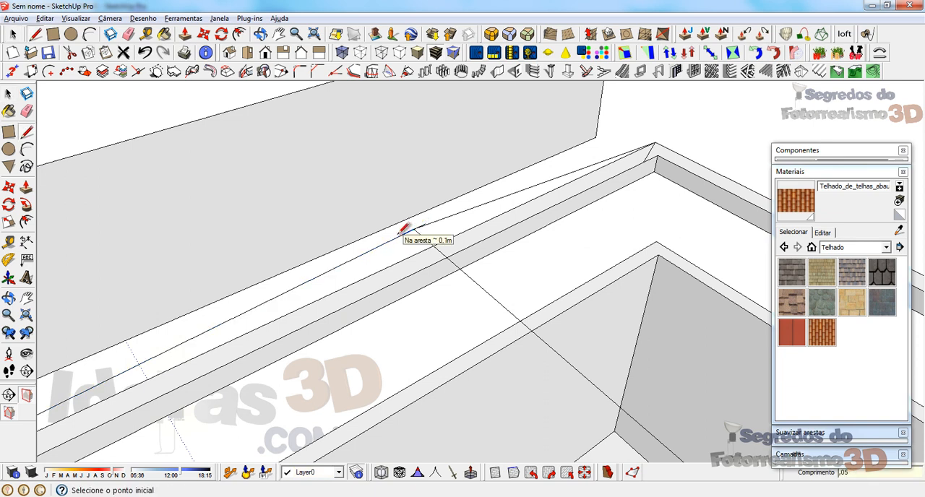
left_click(402, 233)
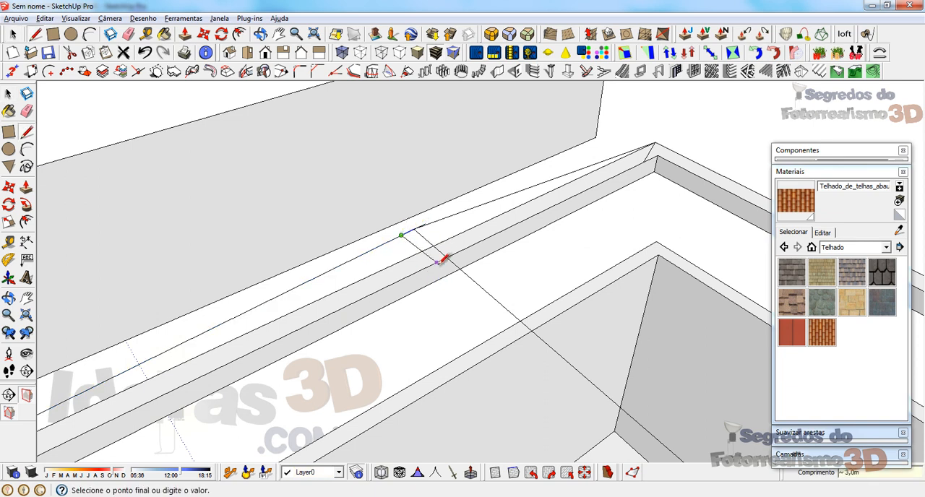
key("space")
Step: Copy the ridge edge sideways from its endpoint to the free end of the short line
left_click(413, 231)
scroll(415, 233, "up", 5)
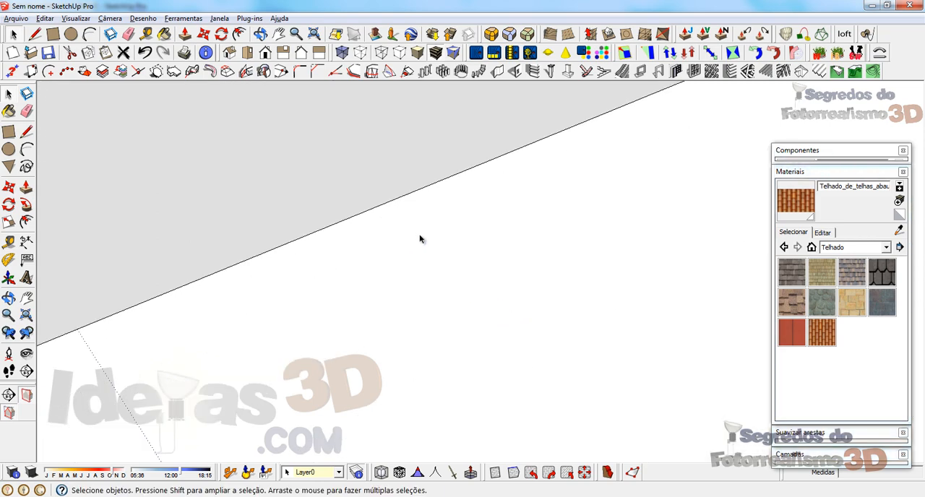
scroll(421, 239, "down", 6)
middle_click_drag(420, 241, 260, 212)
scroll(380, 207, "up", 5)
scroll(381, 222, "down", 4)
scroll(258, 209, "up", 3)
key("m")
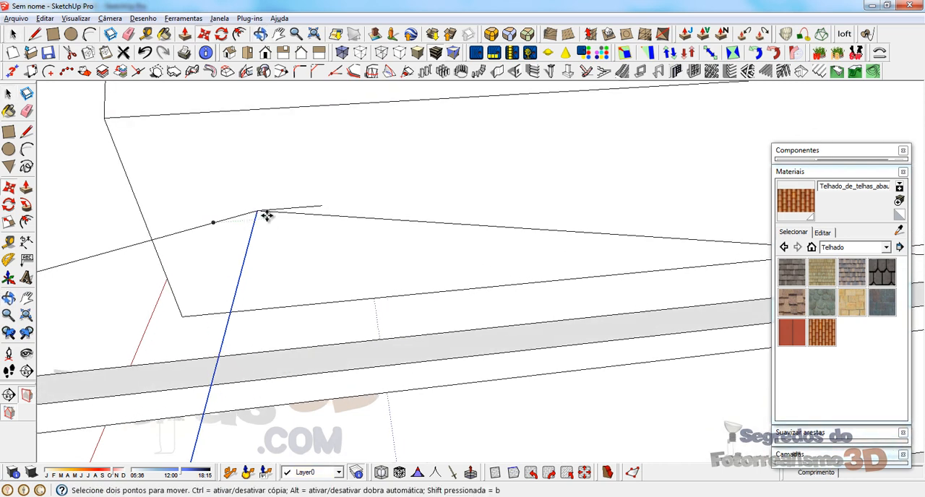
left_click(257, 209)
left_click(325, 200)
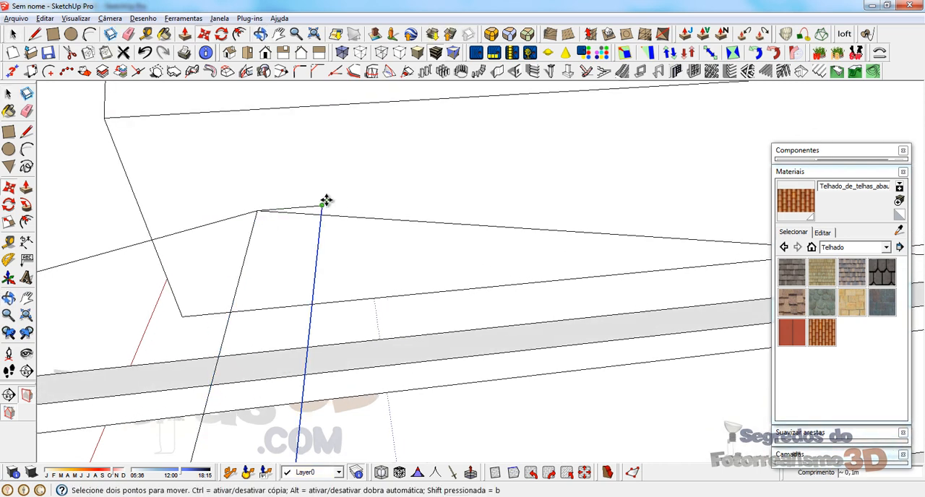
Step: Draw a line joining the ridge and its copy at the other end to close the narrow strip into a face
scroll(354, 184, "down", 5)
scroll(362, 178, "down", 3)
scroll(323, 279, "up", 5)
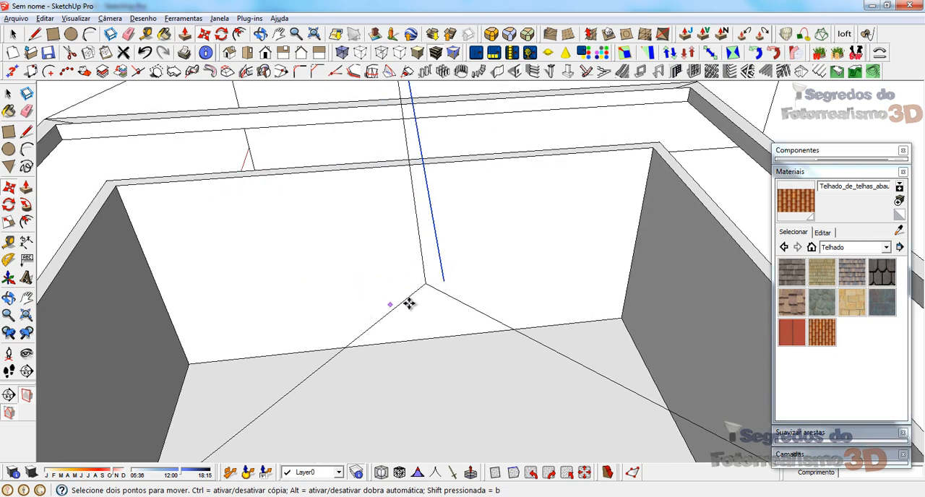
left_click(441, 269)
left_click(427, 282)
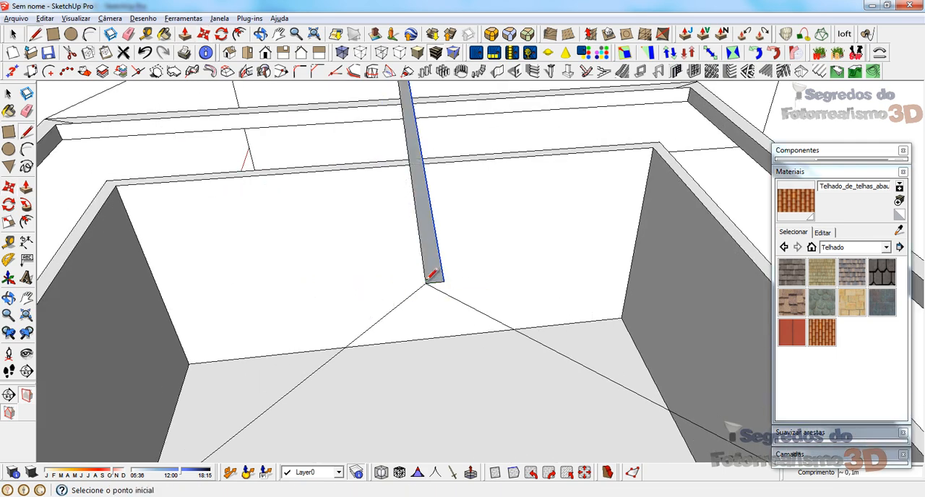
Step: Extrude the narrow ridge strip downward with Push/Pull to form a beam
key("space")
middle_click_drag(426, 288, 444, 264)
key("p")
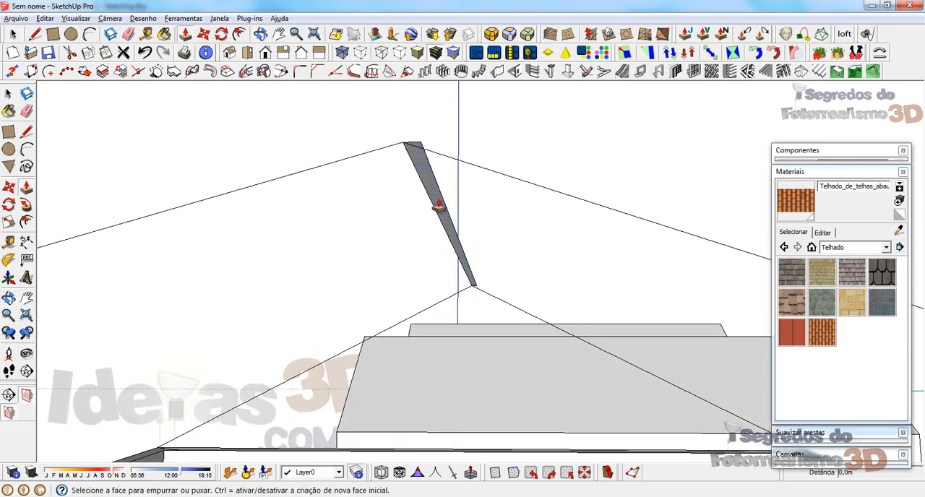
left_click(434, 219)
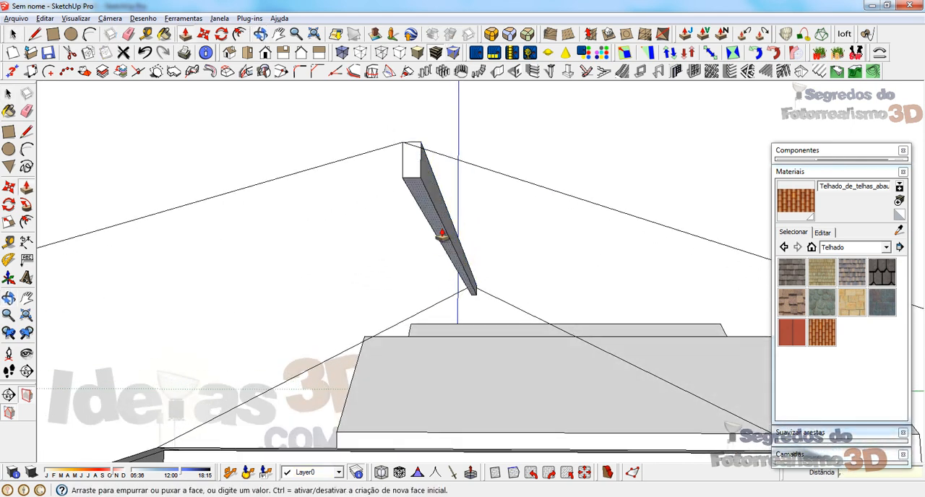
left_click(442, 236)
Step: Widen the ridge beam by pushing out its side face about 0.1 m
mouse_move(440, 232)
middle_mouse_down()
mouse_move(554, 294)
mouse_move(434, 219)
middle_mouse_up()
left_click(382, 190)
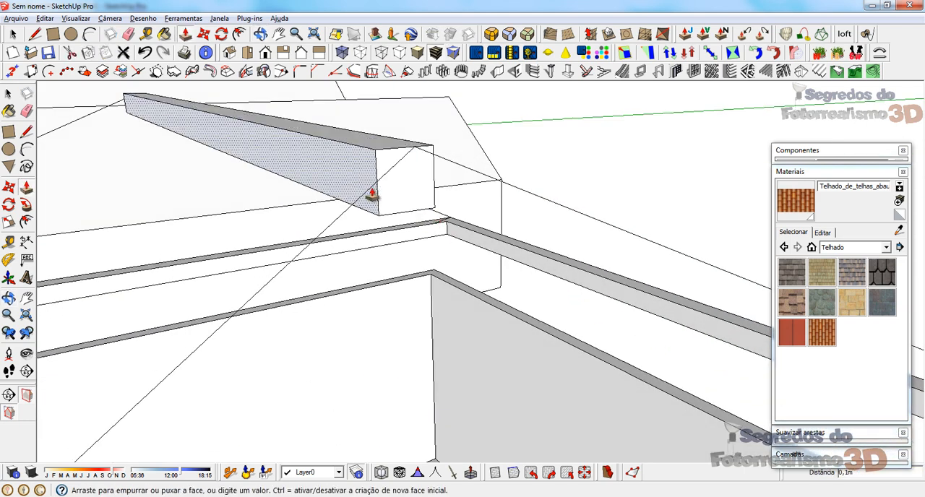
left_click(373, 193)
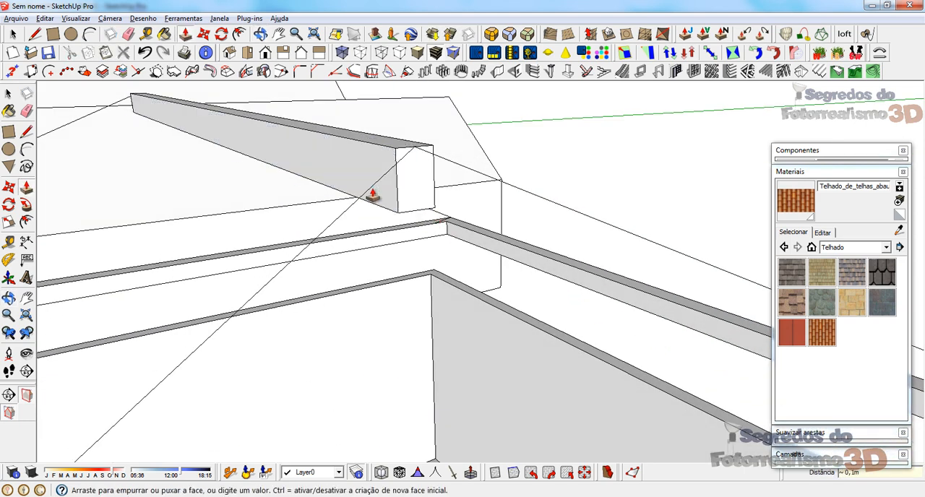
Step: Inspect the ridge beam against the eave frame and undo it back to the bare roof edges
key("space")
middle_click_drag(378, 217, 414, 262)
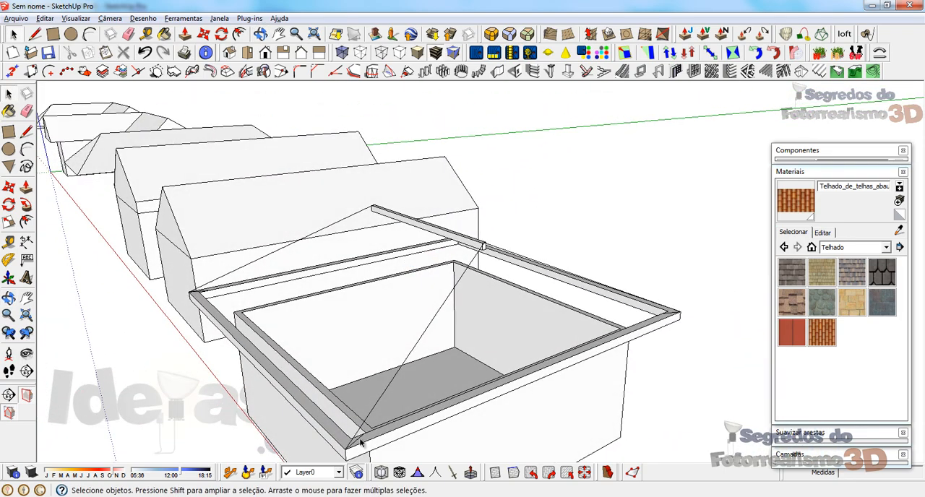
middle_click_drag(361, 442, 234, 369)
scroll(234, 369, "up", 5)
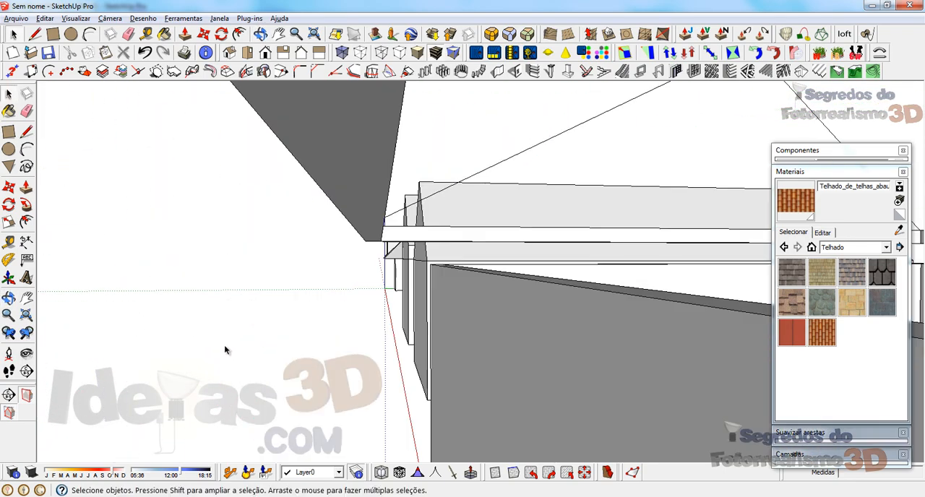
scroll(227, 349, "down", 3)
key("ctrl+z")
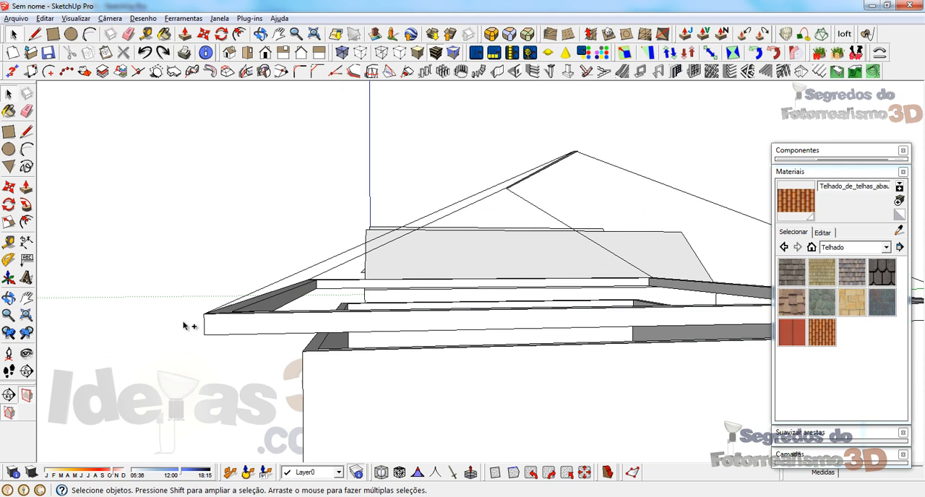
scroll(185, 326, "up", 5)
scroll(178, 299, "down", 3)
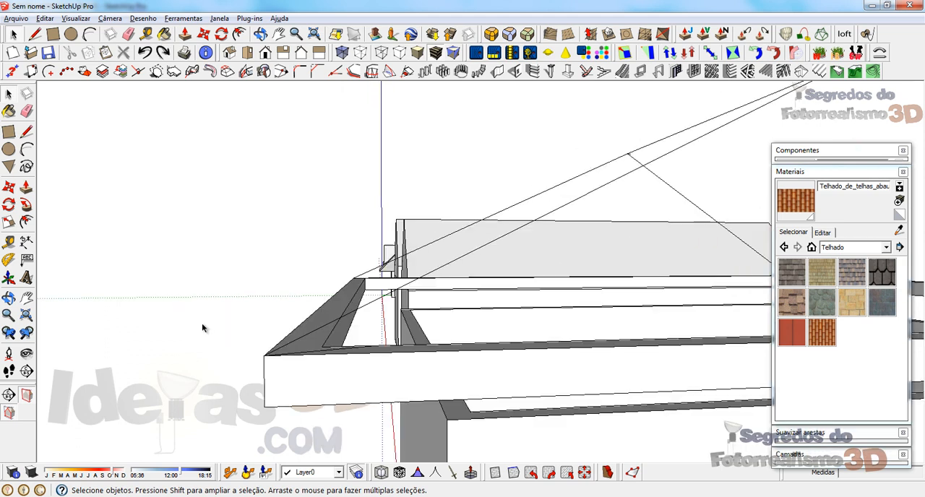
Step: Draw a small upright rectangular profile, starting at the eave frame's outer corner at the foot of a hip
key("l")
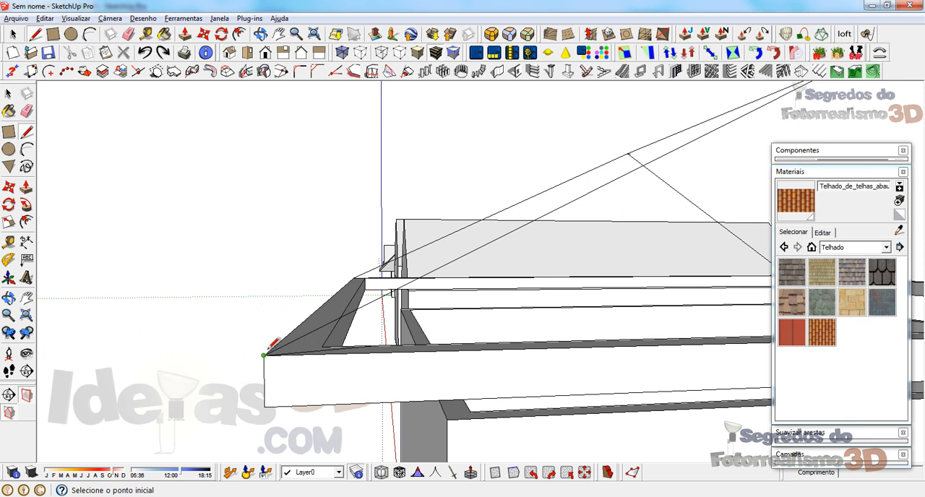
left_click(264, 355)
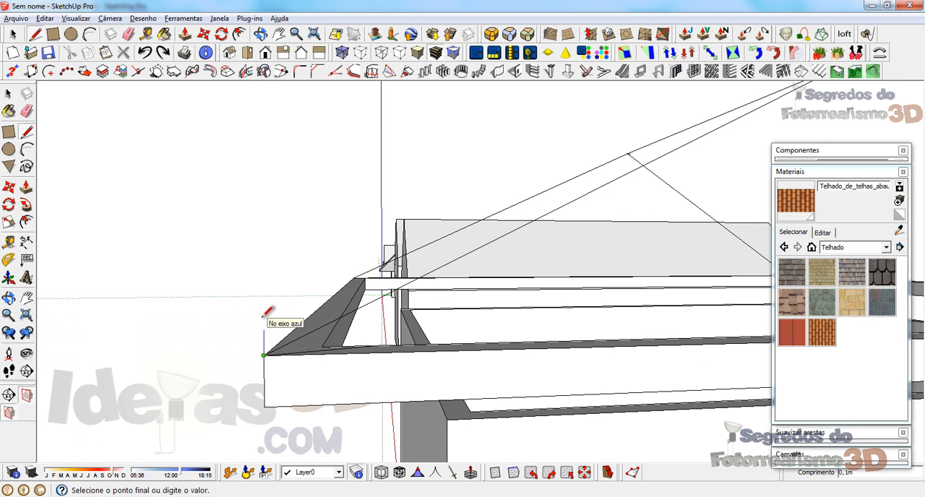
left_click(263, 330)
left_click(292, 330)
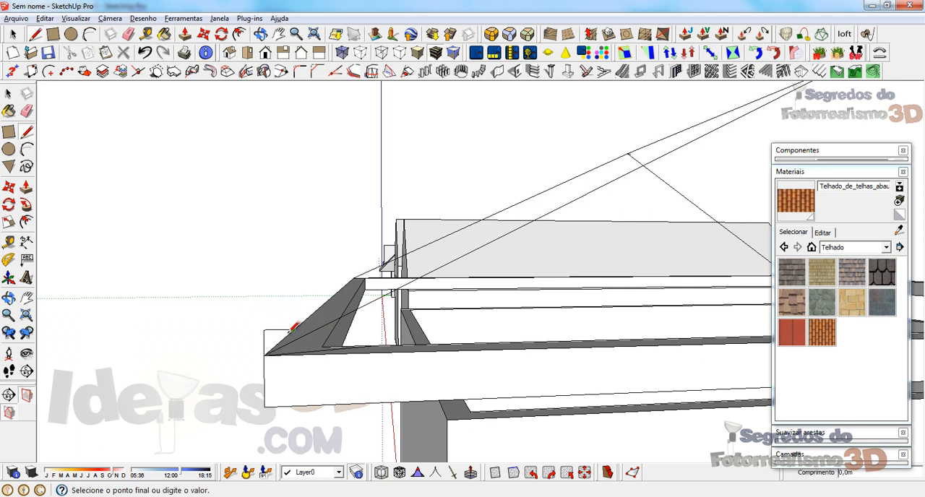
left_click(293, 355)
left_click(265, 355)
Step: Delete the small rectangular profile at the eave corner
key("space")
left_click(289, 344)
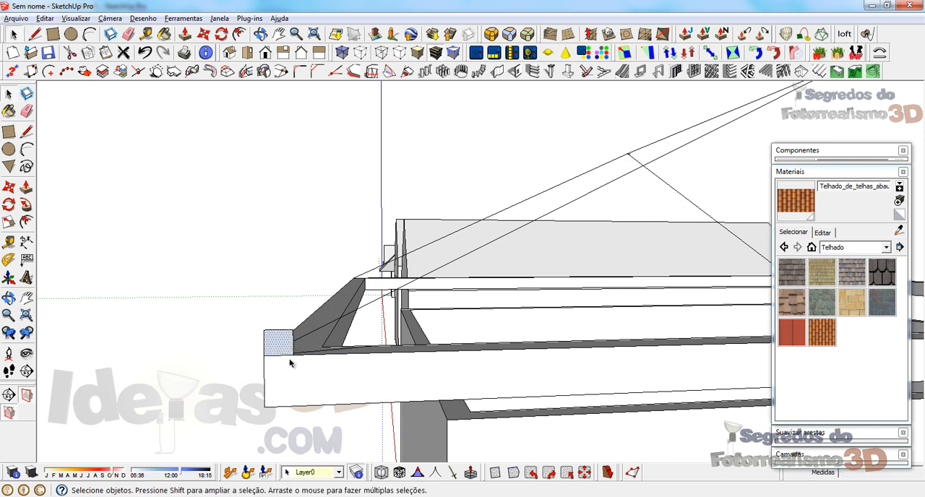
key("Delete")
Step: Draw an upright rectangular beam profile outlined with lines at the eave frame's outer corner where the hip ends
middle_click_drag(289, 365, 661, 391)
key("l")
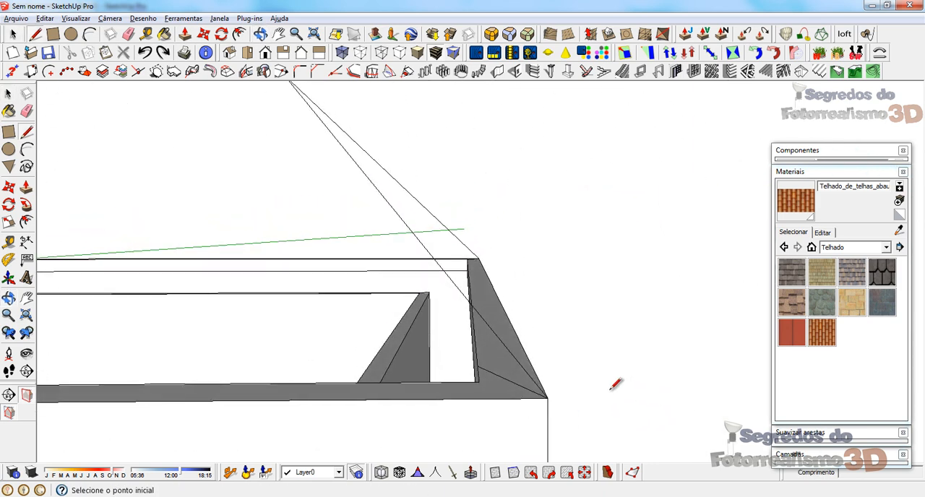
left_click(548, 397)
left_click(549, 365)
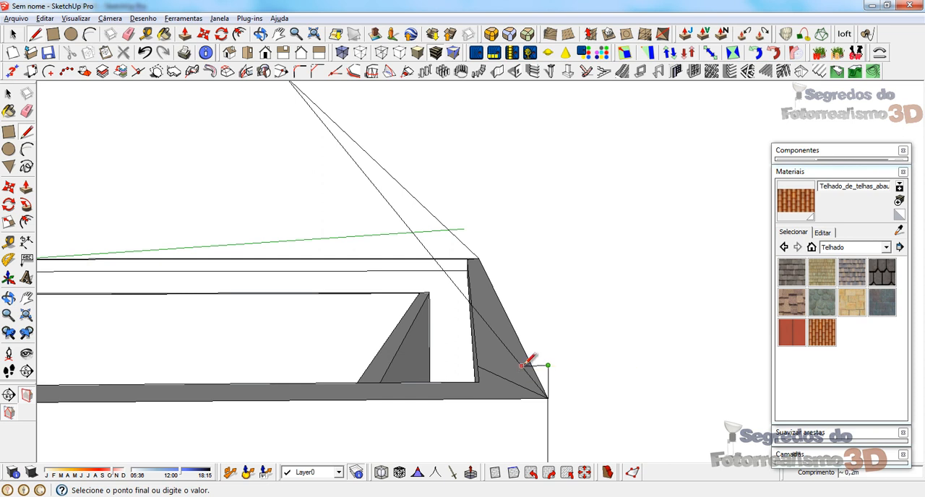
mouse_move(528, 367)
middle_mouse_down()
mouse_move(517, 327)
mouse_move(533, 350)
middle_mouse_up()
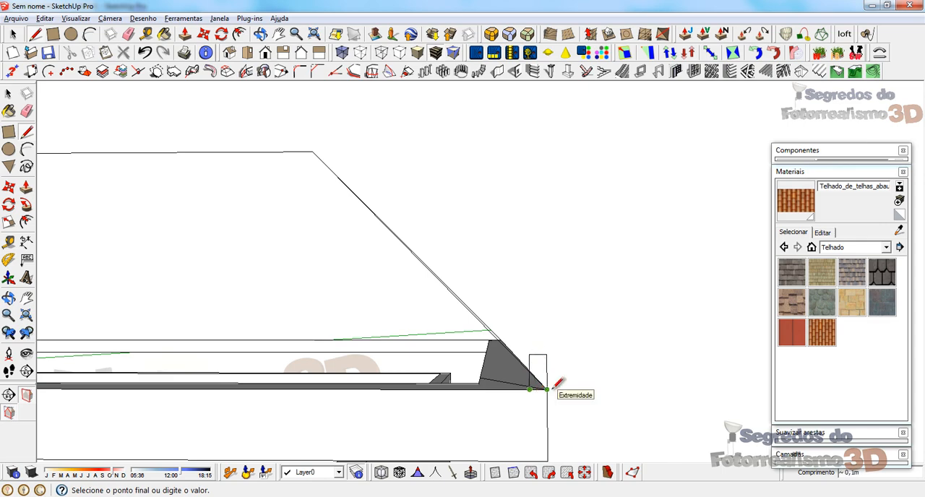
mouse_move(541, 385)
middle_mouse_down()
mouse_move(512, 405)
mouse_move(282, 454)
mouse_move(344, 421)
middle_mouse_up()
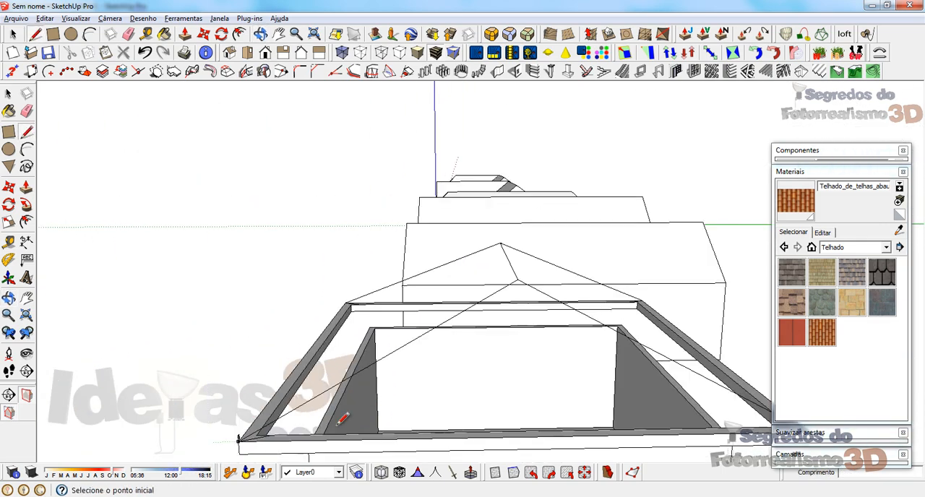
Step: Try to sweep the eave-corner profile along the connected hip and ridge edges with Follow Me
key("space")
triple_click(326, 389)
scroll(234, 440, "up", 4)
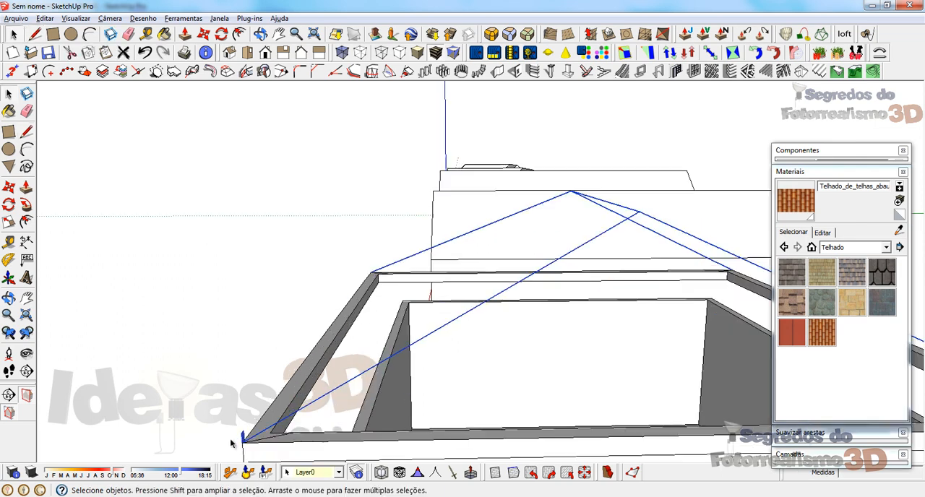
scroll(271, 424, "down", 2)
scroll(397, 382, "down", 3)
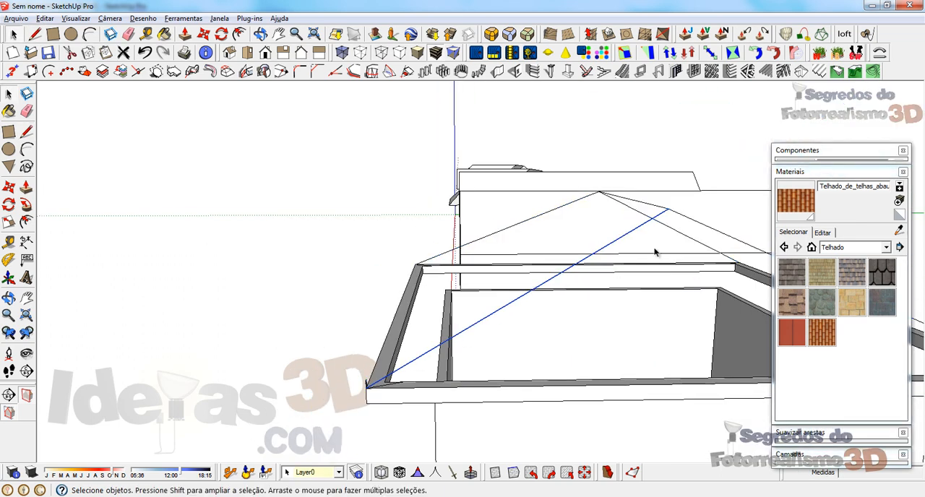
left_click(646, 206, "shift")
left_click(609, 198, "shift")
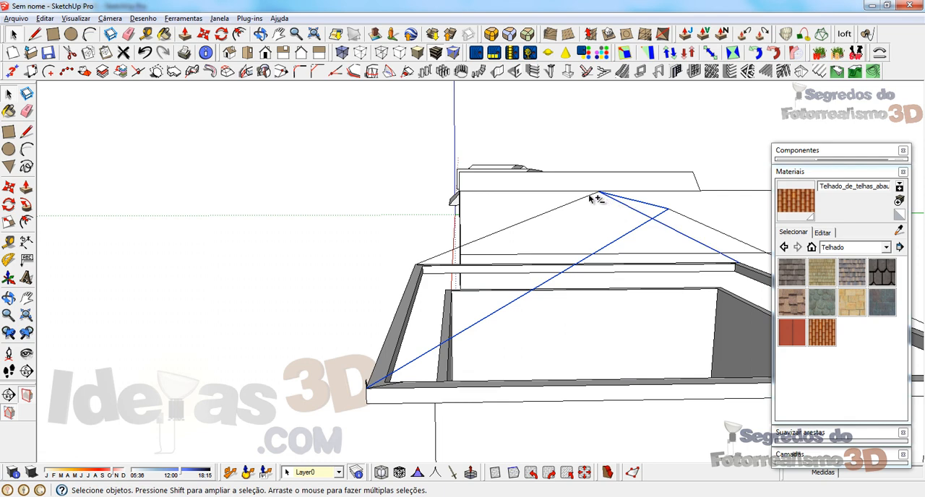
left_click(595, 195, "shift")
middle_click_drag(481, 358, 159, 271)
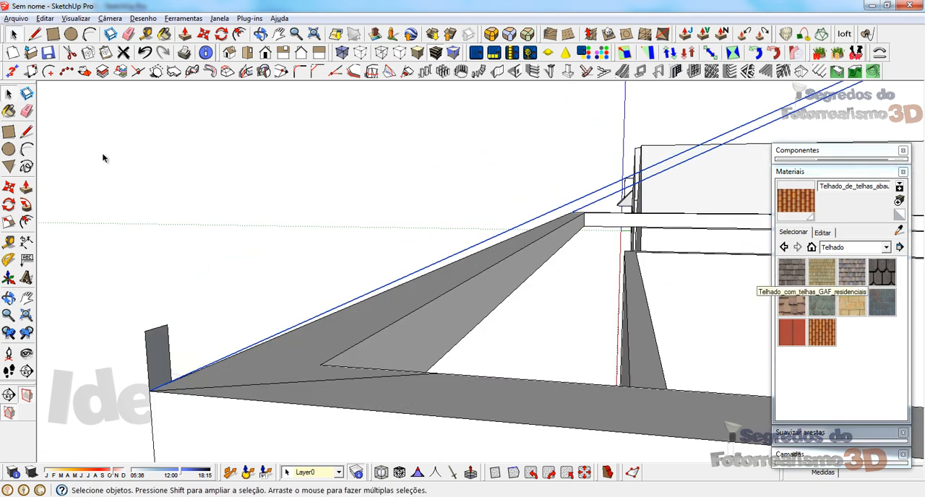
left_click(26, 205)
left_click(160, 354)
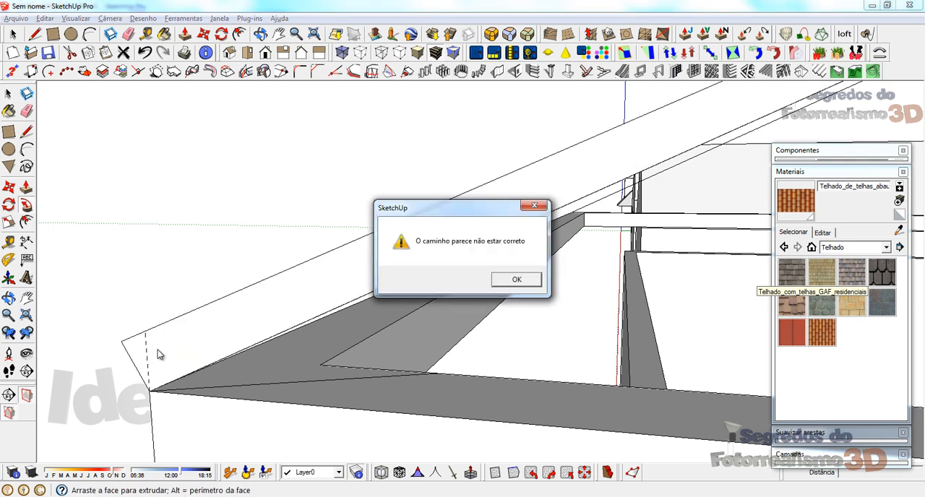
left_click(516, 279)
Step: Try to extrude the corner profile along the hip lines by hand with Follow Me and undo the result
scroll(233, 351, "down", 5)
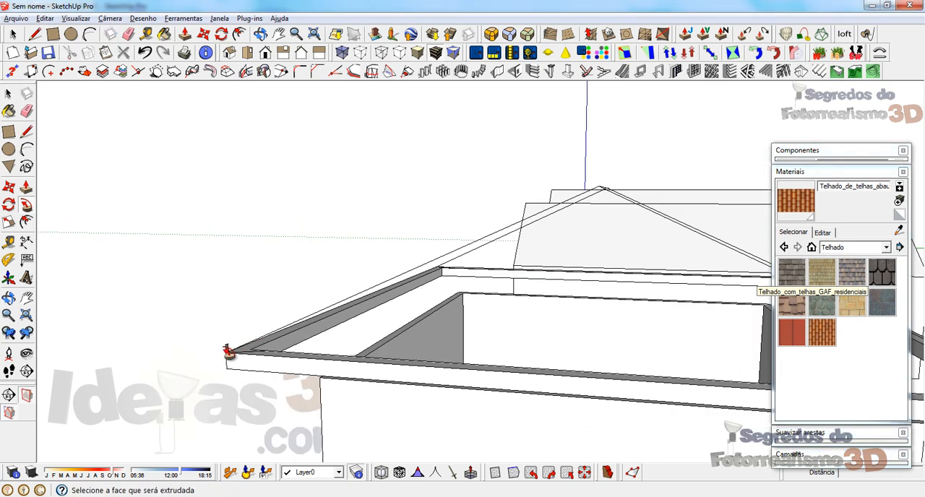
left_click_drag(230, 351, 700, 240)
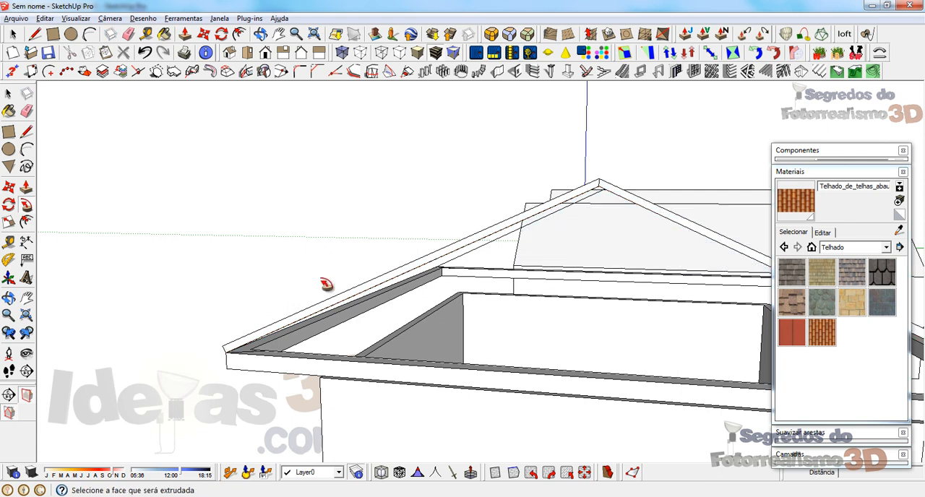
key("ctrl+z")
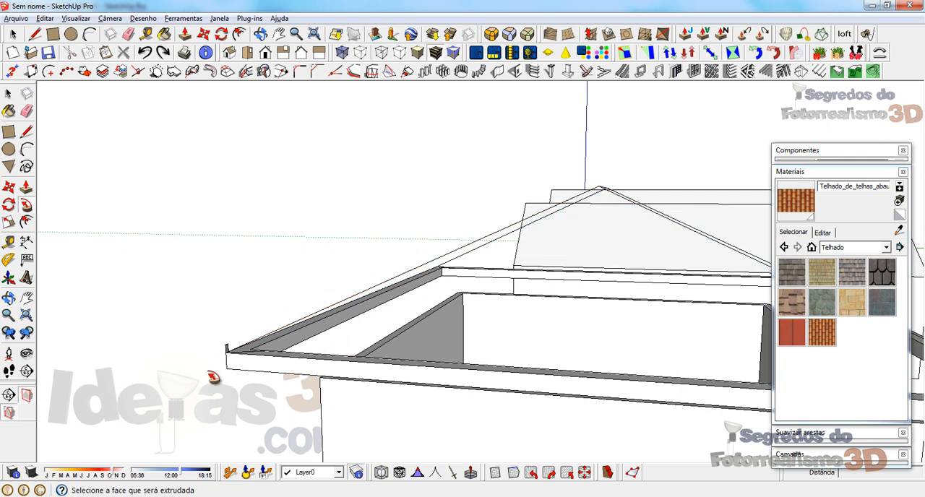
Step: Copy the upright beam profile from its eave corner to the frame's neighbouring outer corner, about 8.6 m away
key("space")
left_click(227, 352)
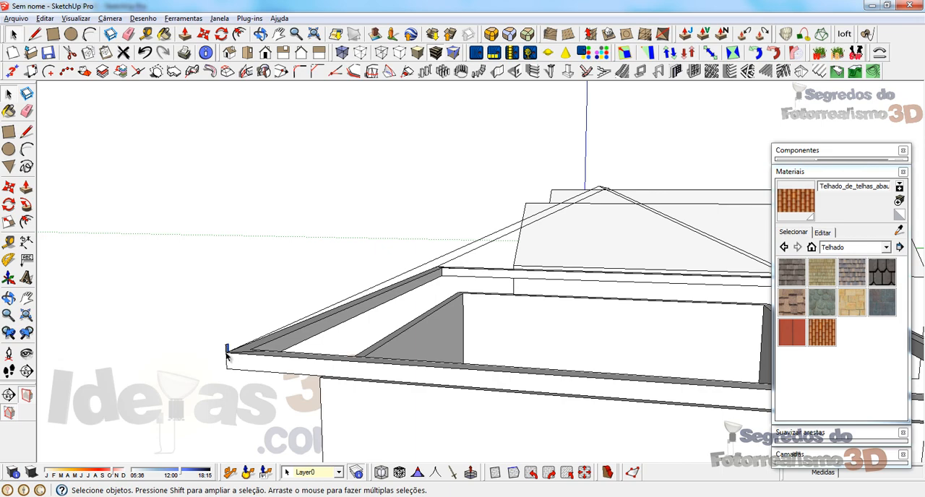
scroll(226, 356, "up", 3)
scroll(225, 358, "down", 1)
middle_click_drag(249, 318, 559, 357)
scroll(616, 347, "down", 5)
key("m")
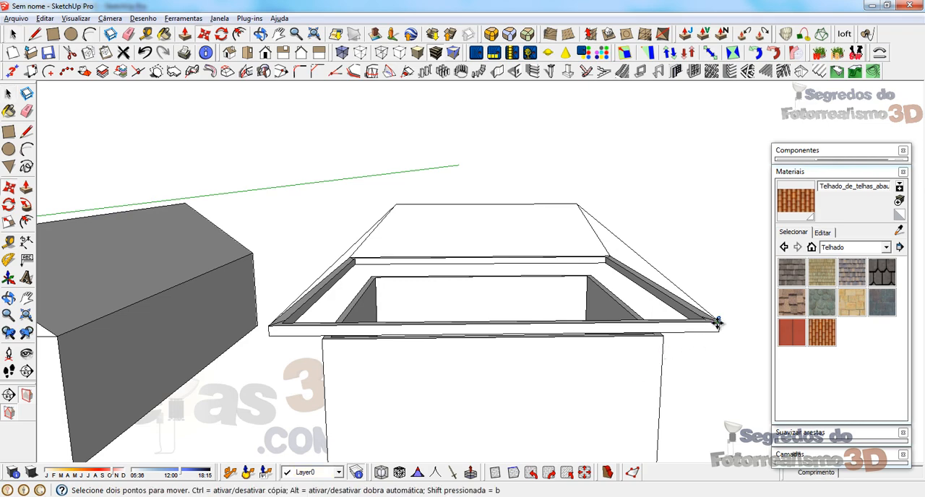
left_click(718, 323)
left_click(270, 324)
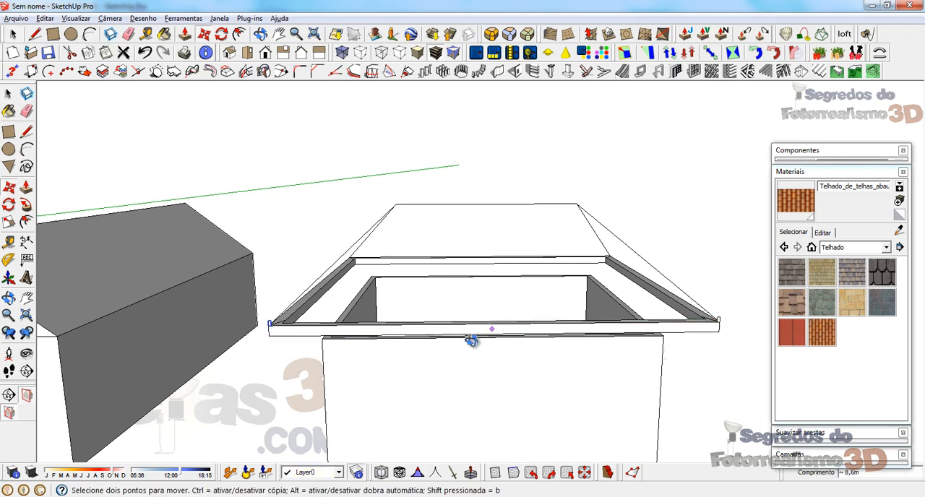
Step: Sweep the eave-corner profile along the two hips at one end of the roof with Follow Me
middle_click_drag(471, 341, 589, 252)
key("space")
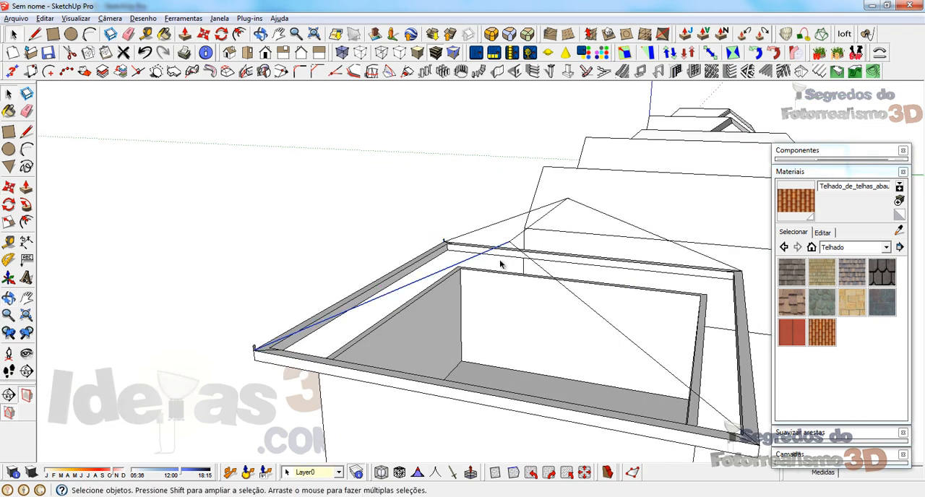
left_click(536, 267, "ctrl")
scroll(242, 388, "up", 4)
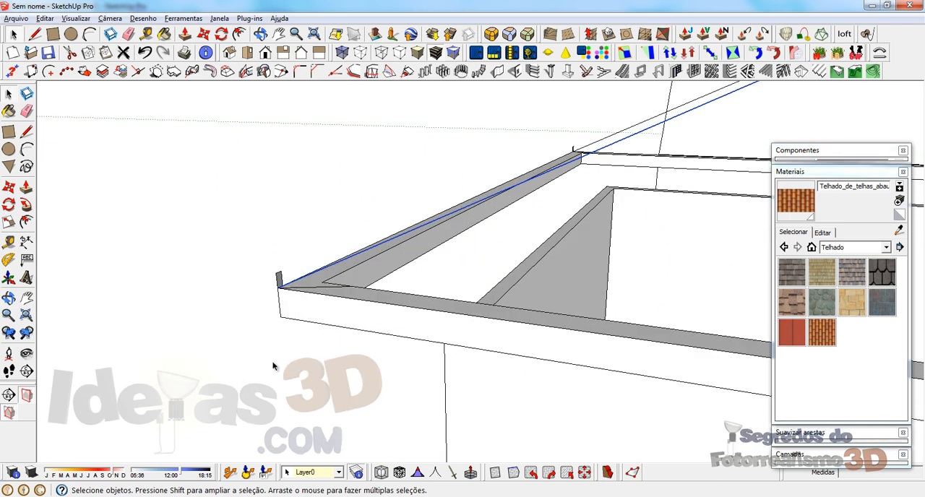
left_click(26, 205)
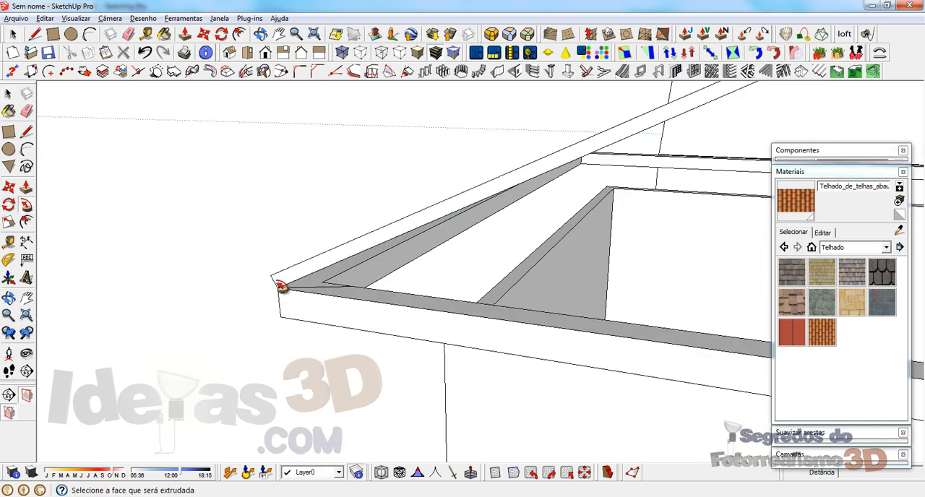
Step: Try to sweep the other corner profile along the two remaining hips and the ridge with Follow Me
scroll(271, 328, "down", 5)
middle_click_drag(493, 215, 468, 254)
key("space")
left_click(456, 244)
left_click(494, 244, "shift")
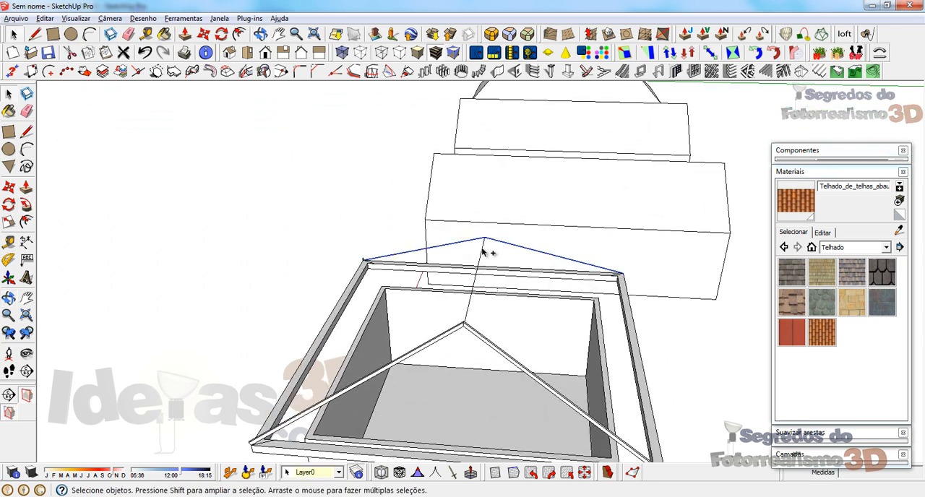
scroll(483, 262, "up", 3)
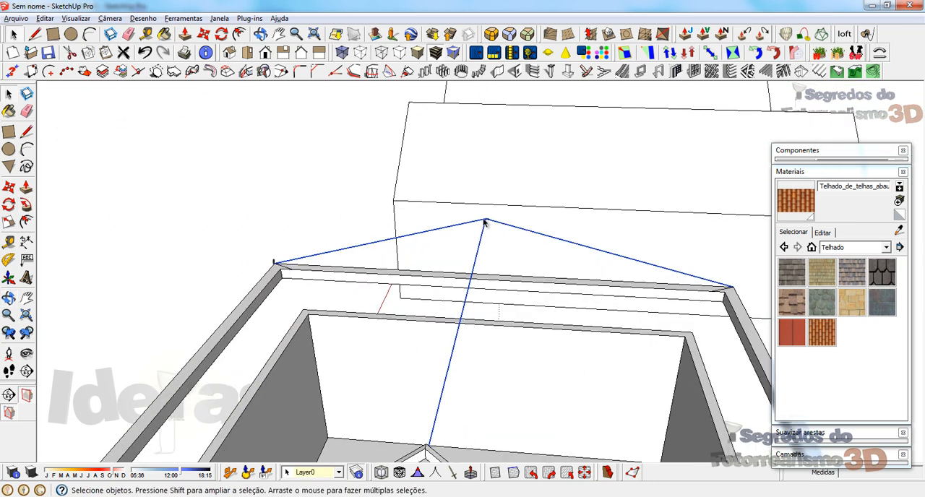
left_click(26, 204)
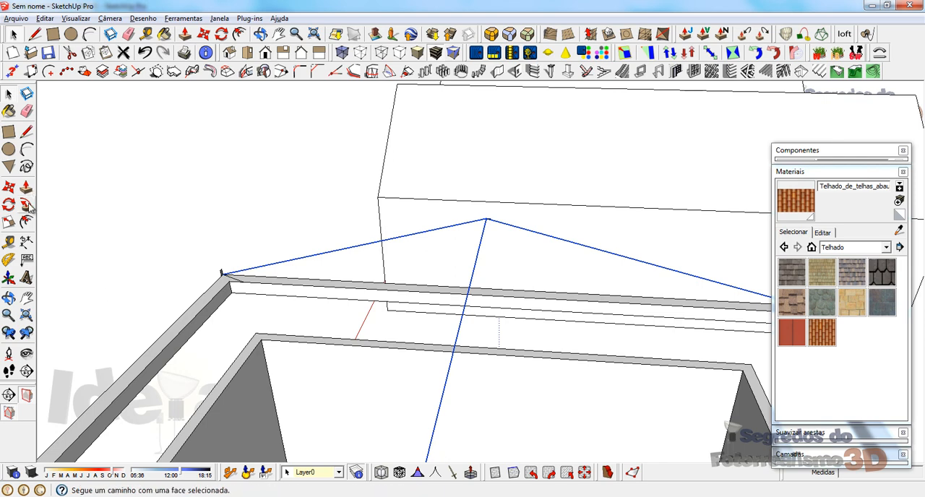
left_click(226, 274)
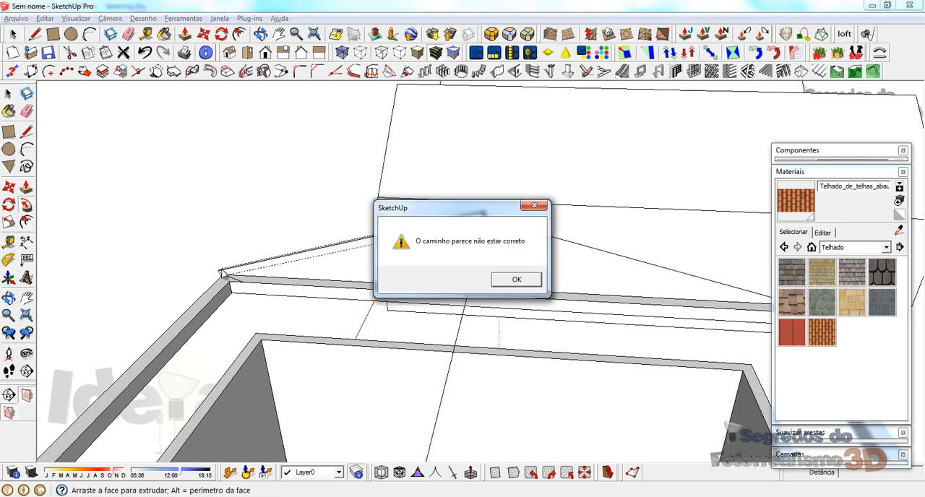
left_click(516, 279)
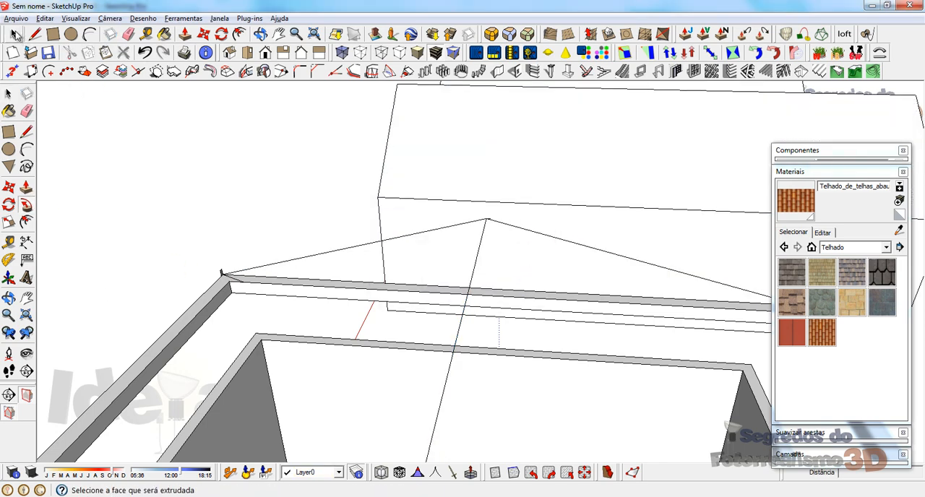
Step: Reselect the two remaining hips and the ridge, and retry Follow Me on the other corner profile
left_click(15, 34)
mouse_move(469, 229)
middle_mouse_down()
mouse_move(434, 270)
mouse_move(480, 221)
middle_mouse_up()
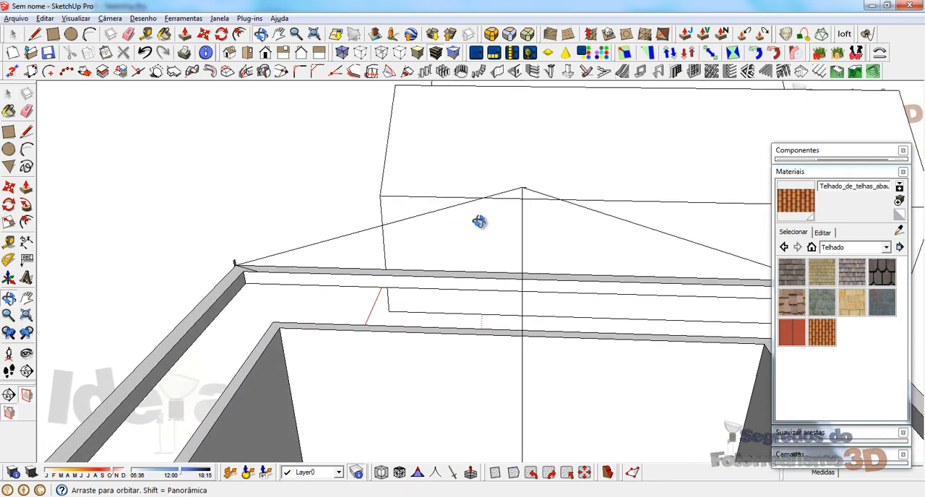
scroll(516, 206, "up", 6)
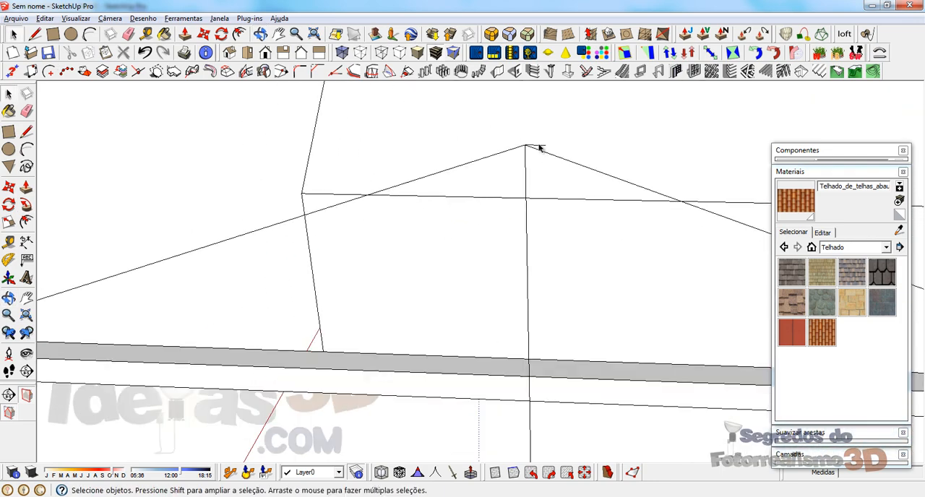
middle_click_drag(490, 136, 193, 219)
left_click(474, 150)
left_click(522, 144, "ctrl")
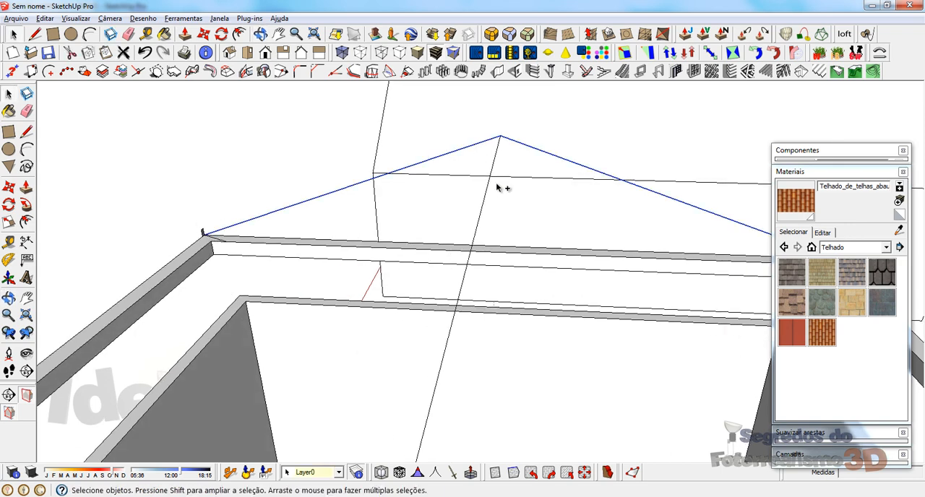
scroll(199, 225, "up", 5)
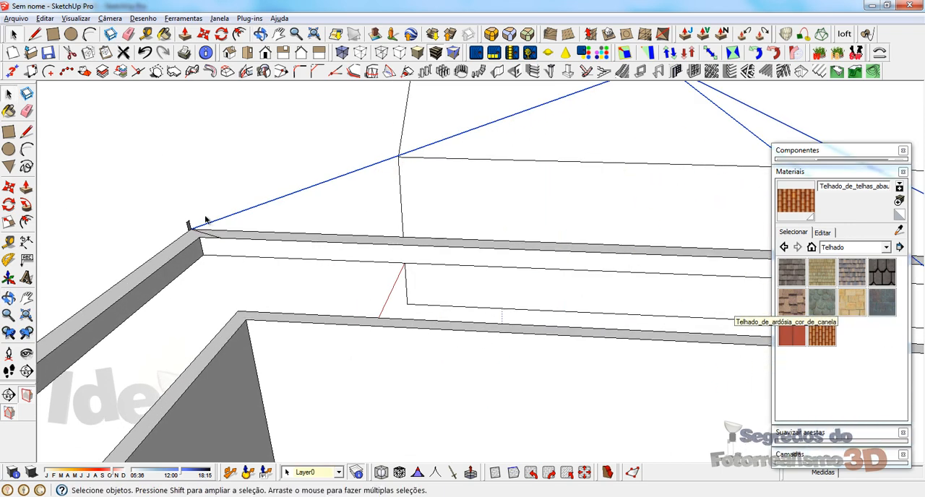
scroll(192, 254, "down", 5)
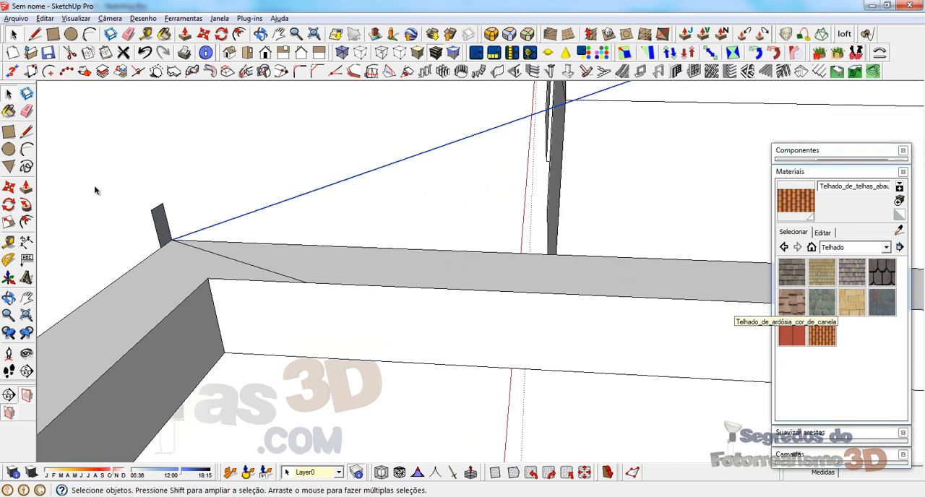
left_click(25, 205)
left_click(160, 222)
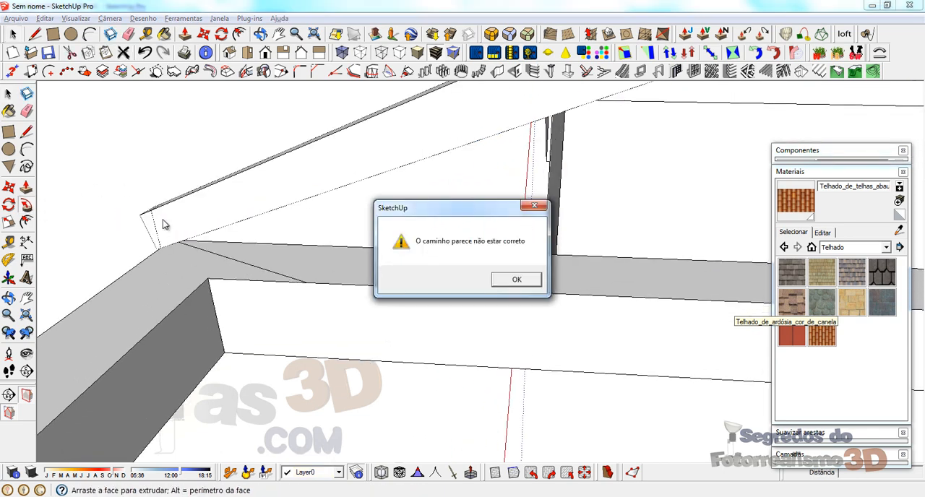
left_click(509, 281)
scroll(223, 264, "down", 6)
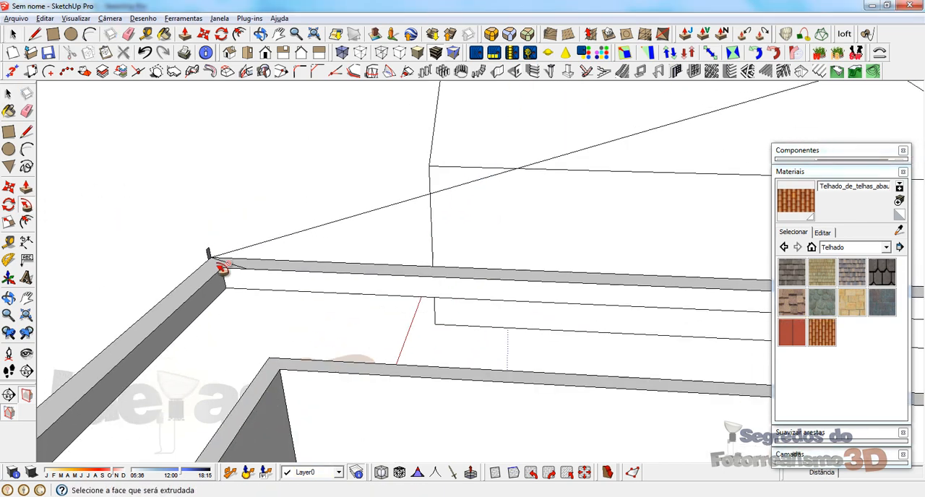
key("space")
scroll(387, 177, "up", 4)
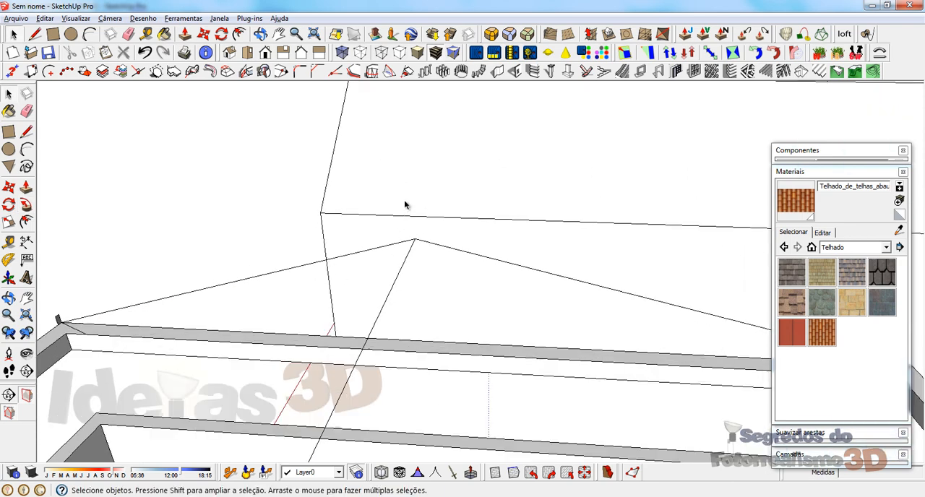
middle_click_drag(408, 205, 428, 205)
key("l")
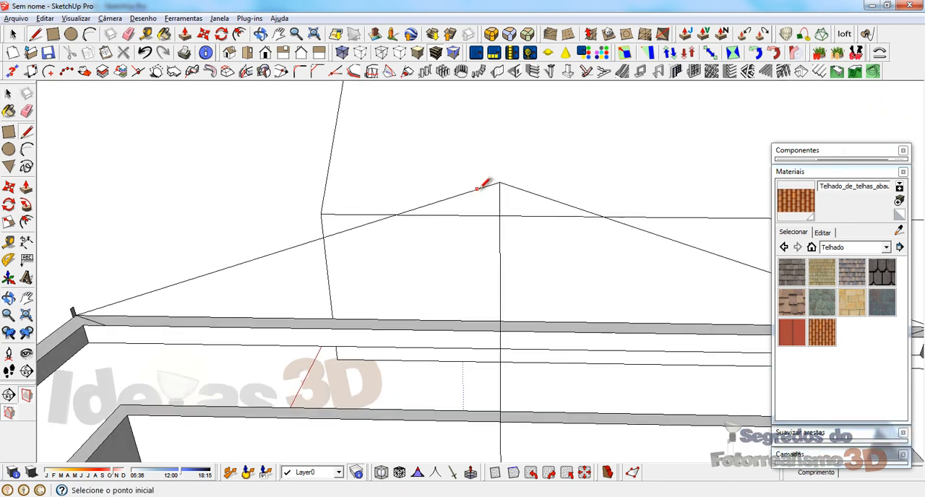
left_click(500, 182)
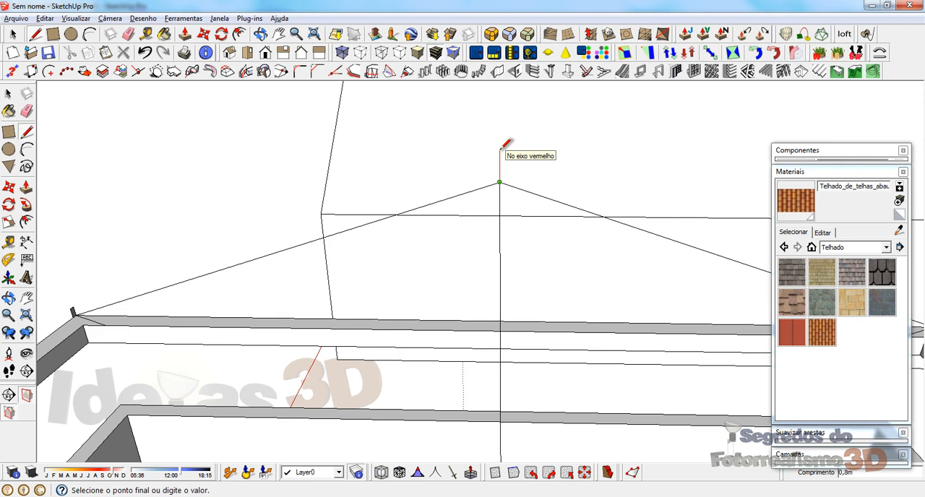
scroll(503, 181, "up", 4)
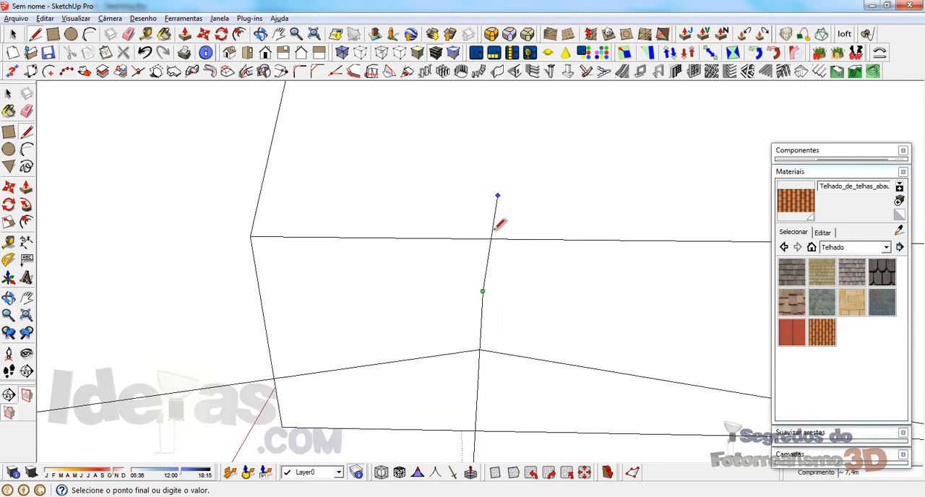
middle_click_drag(522, 324, 499, 272)
scroll(496, 263, "down", 3)
scroll(527, 320, "down", 3)
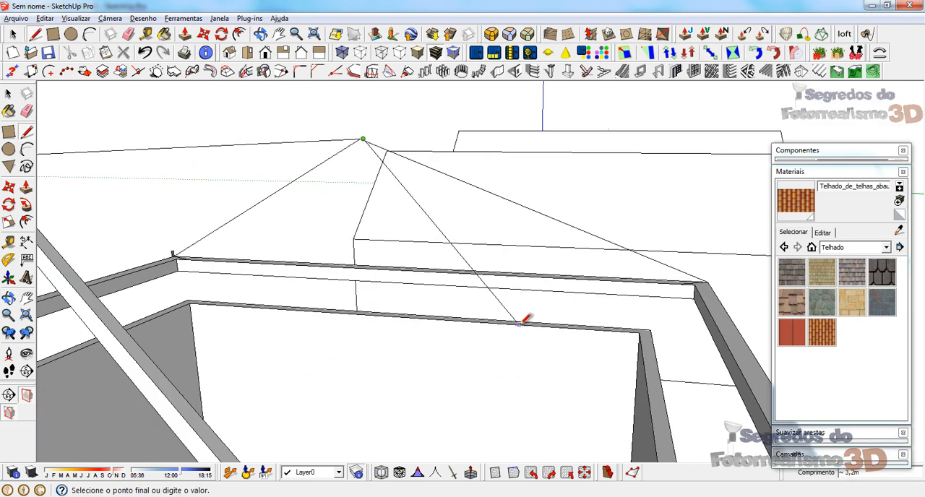
scroll(343, 104, "up", 5)
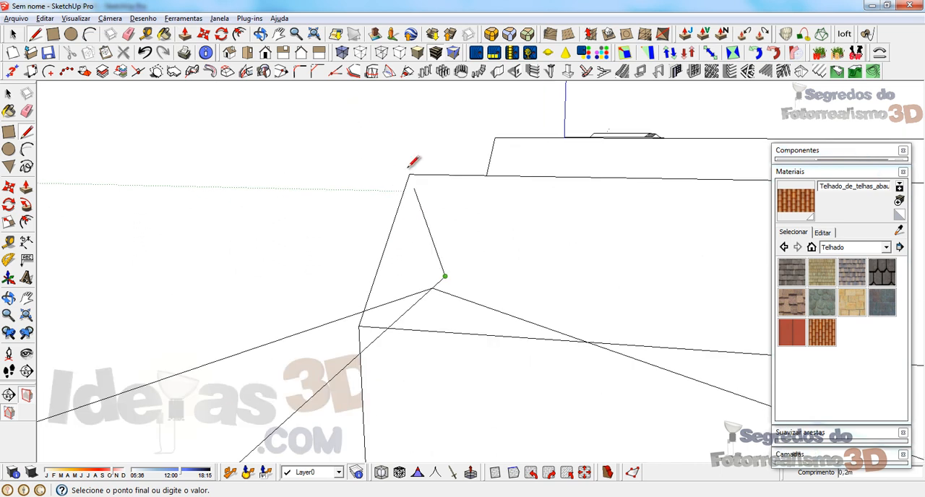
key("Escape")
Step: Draw an upright square profile about 0.1 m per side, with one lower corner on the end of the ridge line
left_click(432, 287)
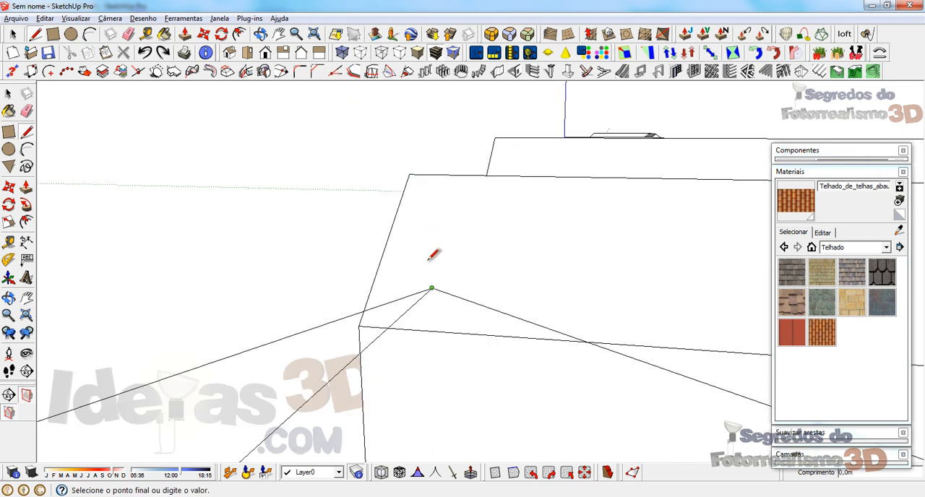
left_click(433, 239)
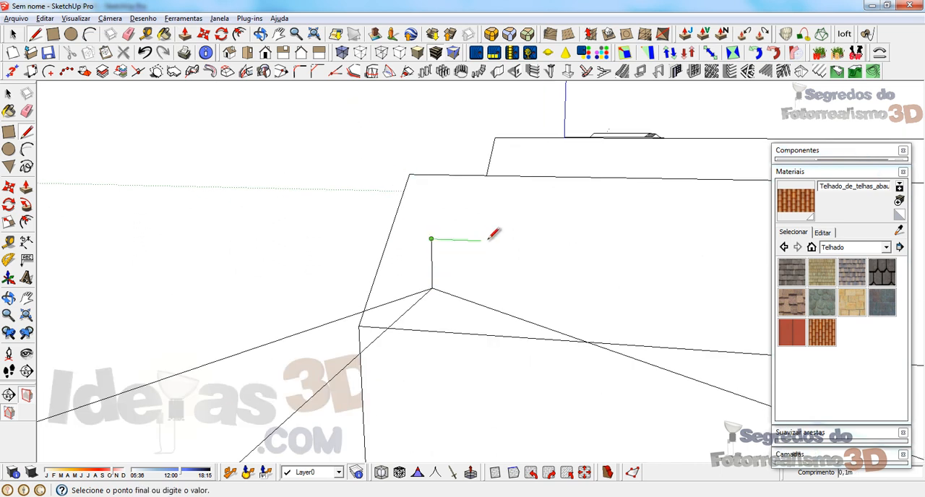
left_click(481, 240)
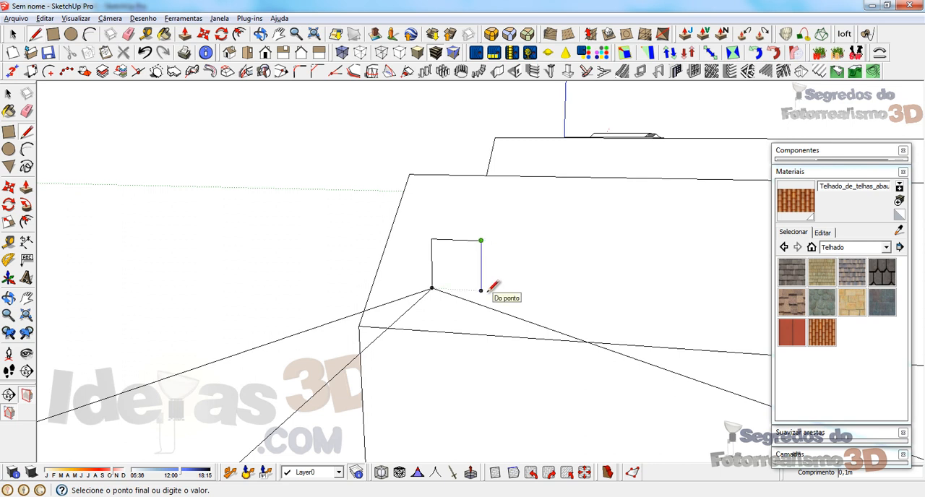
left_click(481, 290)
left_click(433, 288)
key("space")
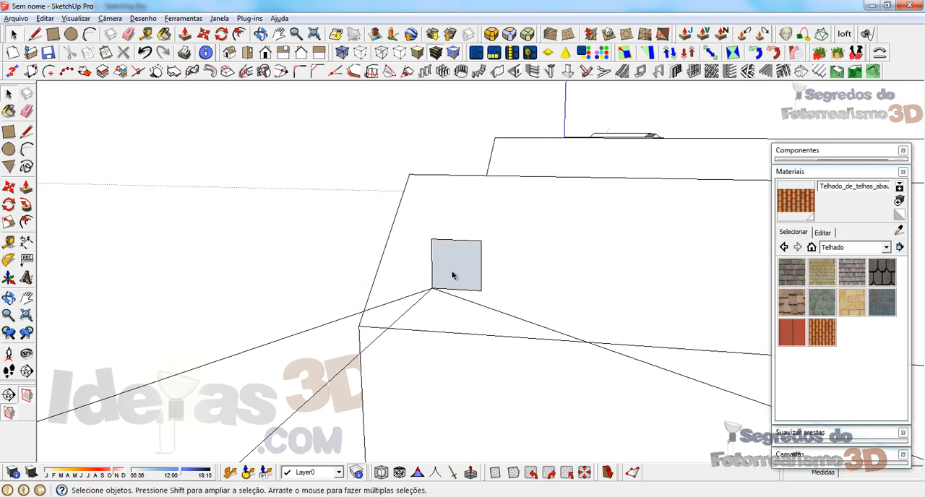
Step: Group the square profile and move it by the midpoint of its lower edge onto the end of the ridge line
left_click(452, 274)
right_click(453, 275)
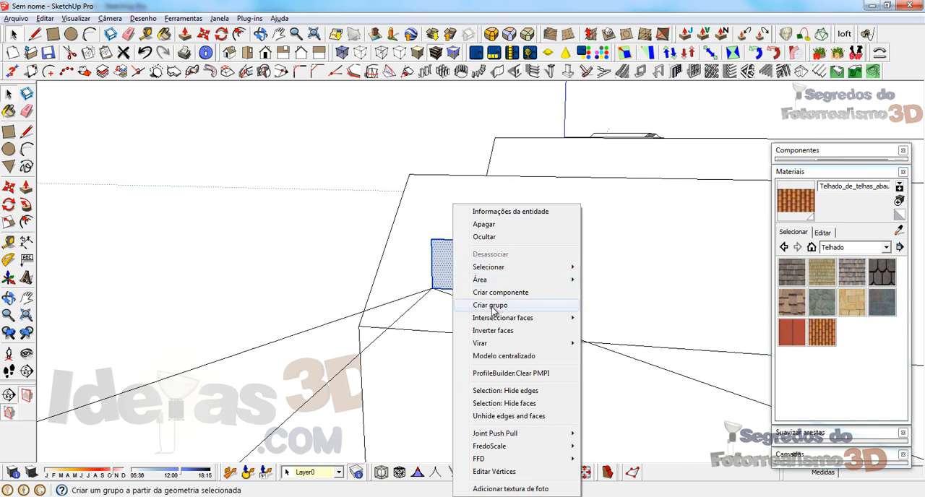
left_click(474, 301)
key("m")
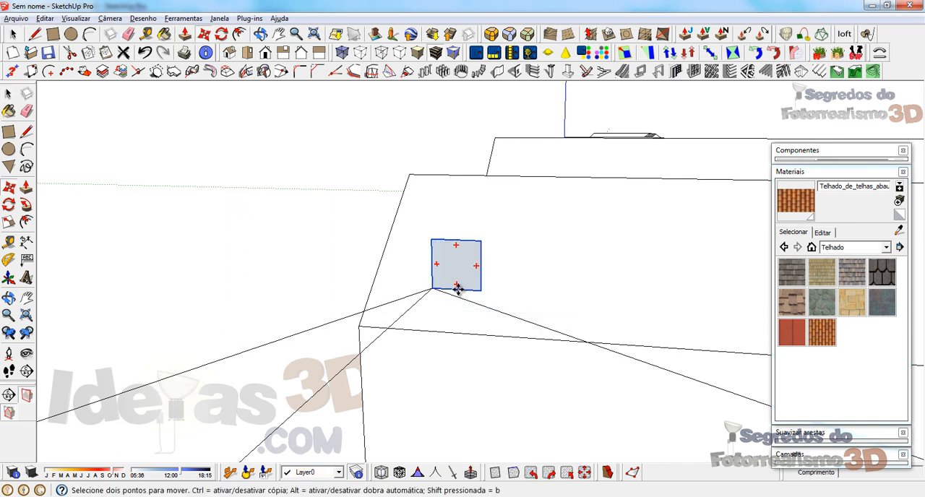
left_click(457, 292)
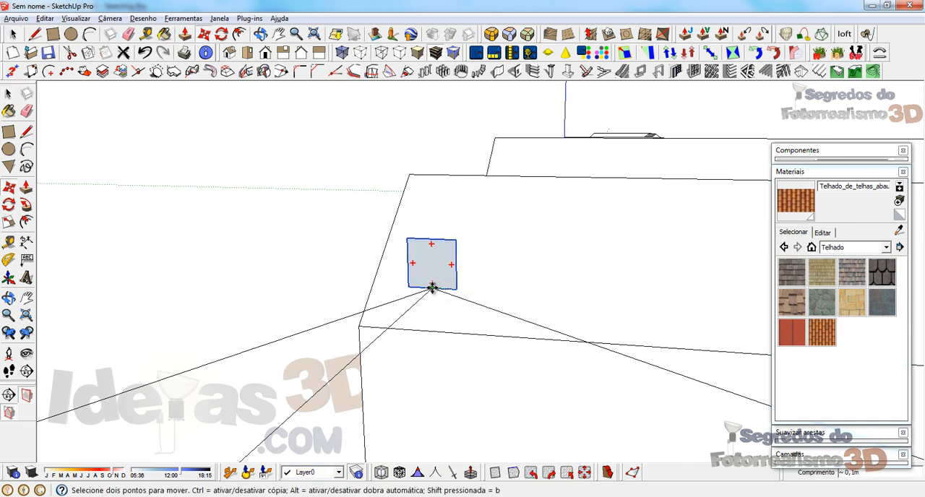
left_click(432, 289)
key("space")
right_click(423, 268)
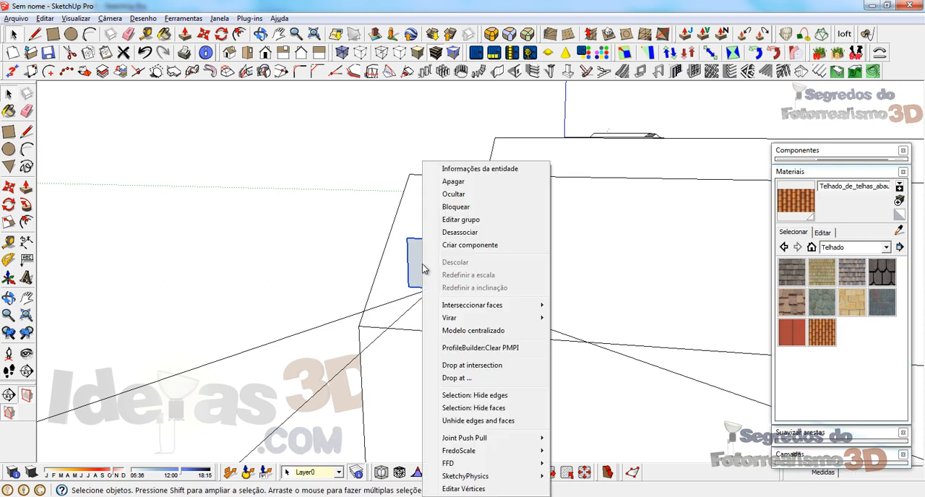
key("Escape")
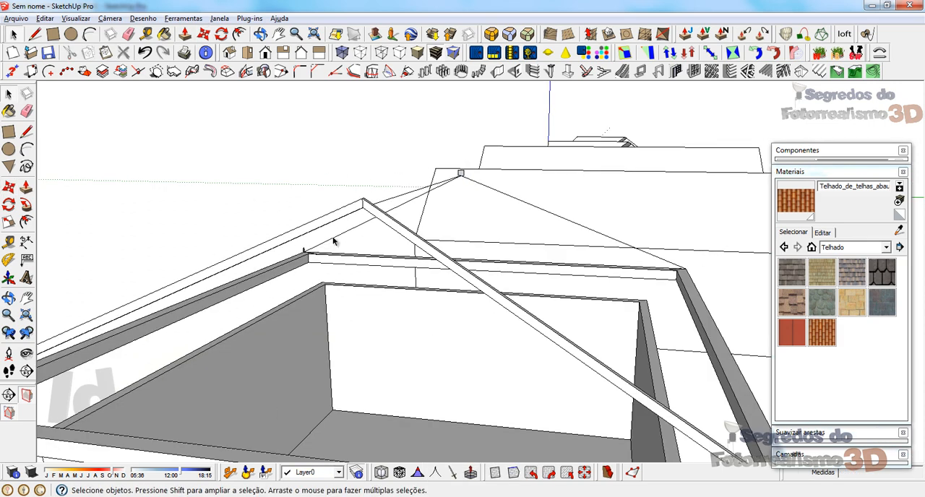
Step: Sweep the other eave-corner profile along the two remaining hips with Follow Me
scroll(334, 239, "up", 1)
left_click(338, 236)
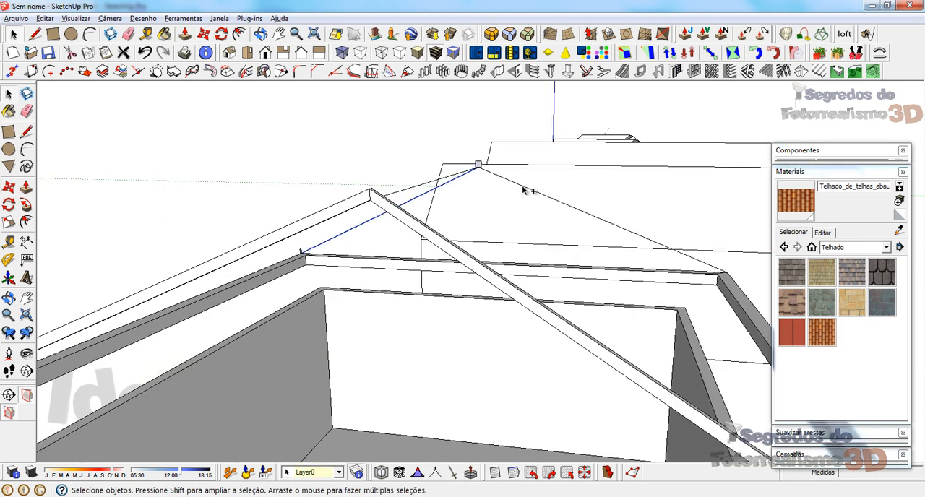
left_click(522, 185, "shift")
scroll(331, 258, "up", 2)
scroll(332, 261, "up", 3)
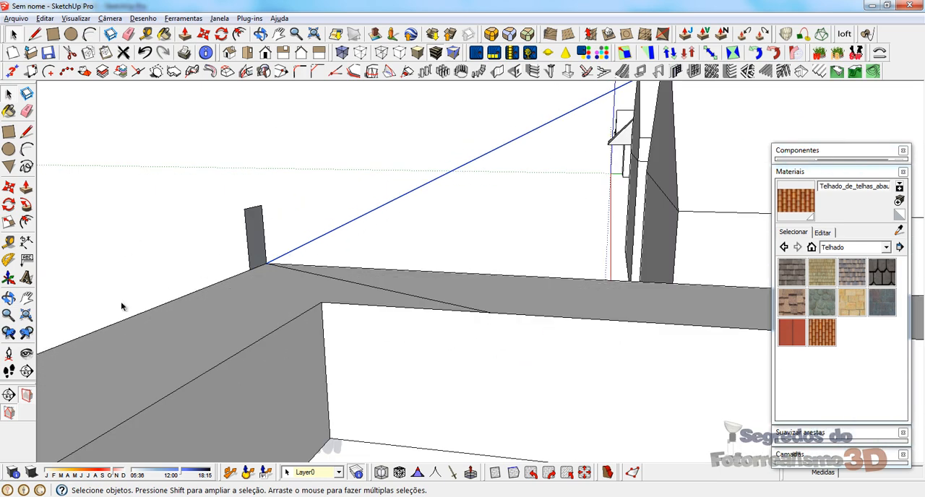
left_click(26, 205)
scroll(244, 242, "up", 4)
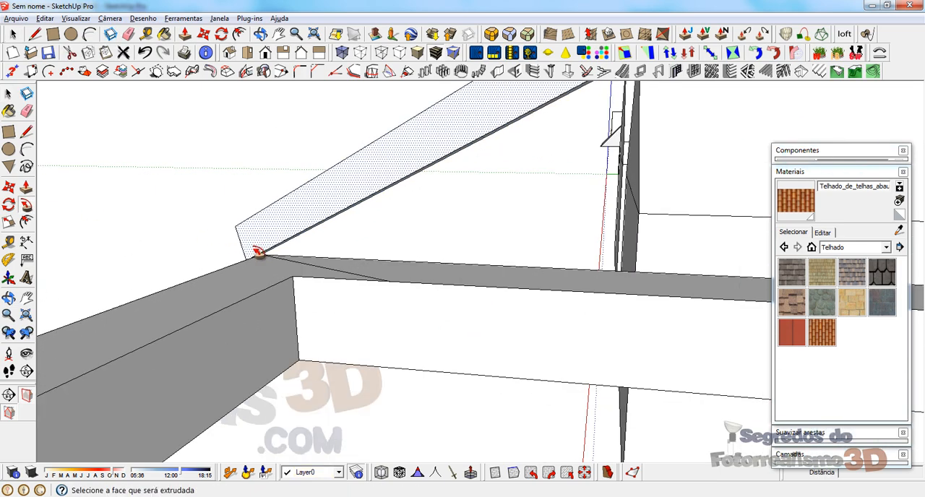
Step: Move the grouped square profile to the face of the hip-beam joint, centred on the ridge line
scroll(274, 298, "down", 4)
middle_click_drag(465, 196, 394, 223)
scroll(507, 172, "up", 3)
scroll(527, 176, "down", 3)
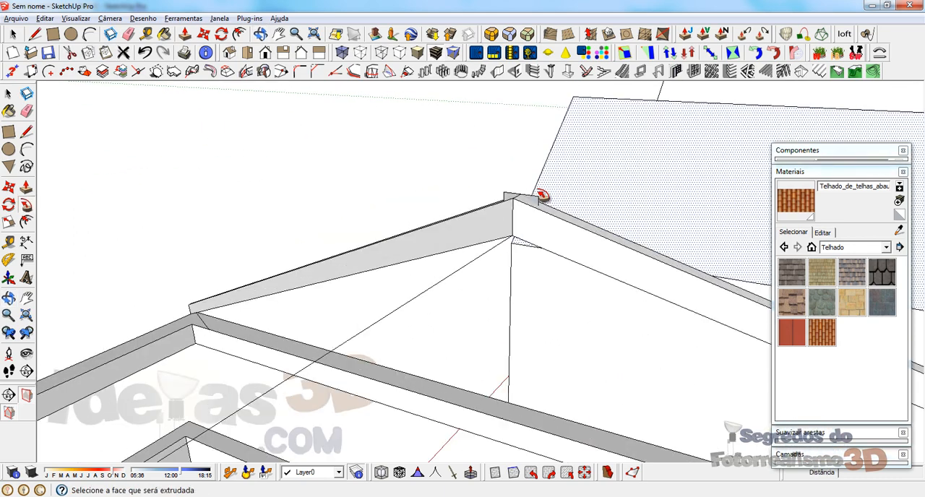
key("space")
left_click(533, 199)
middle_click_drag(533, 200, 518, 261)
key("m")
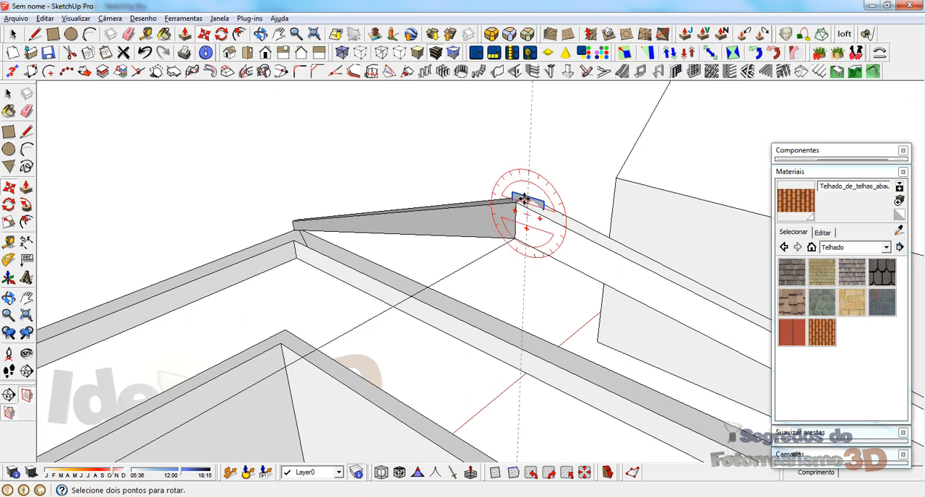
left_click(519, 199)
key("space")
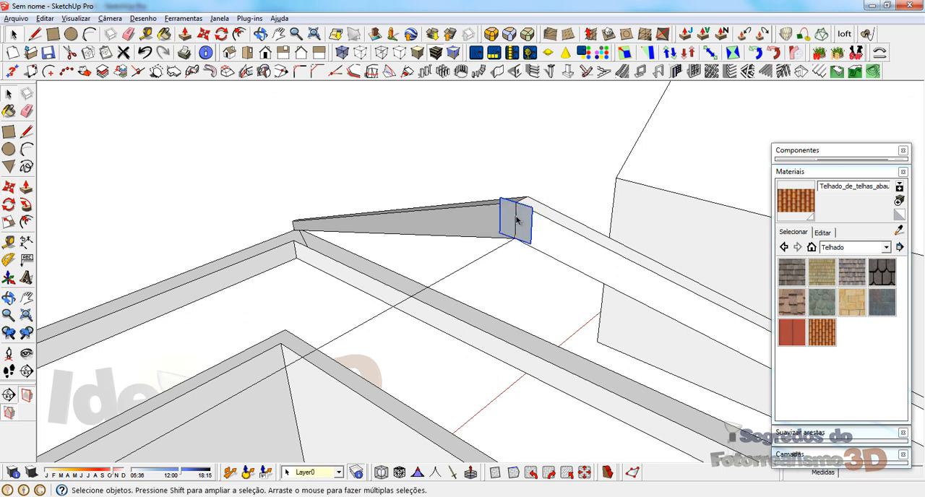
Step: Group the newly swept pair of hip beams
left_click(556, 254)
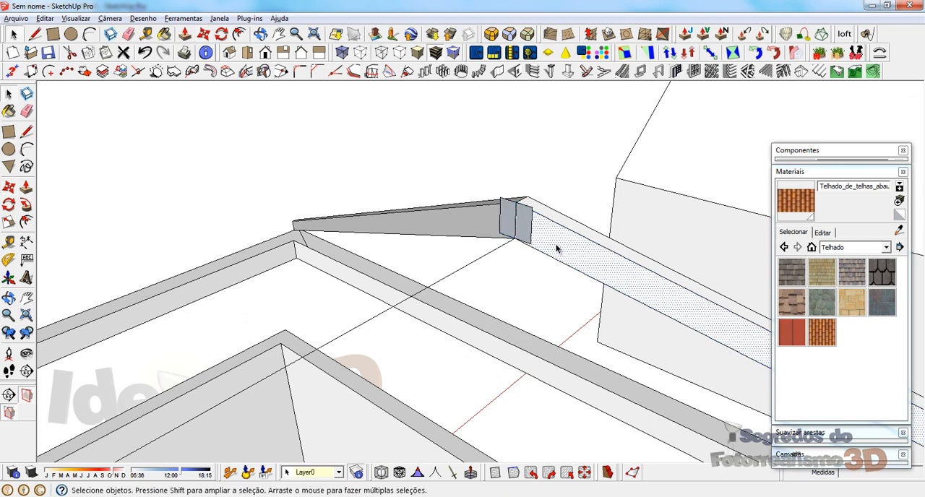
left_click(451, 229, "shift")
right_click(451, 229)
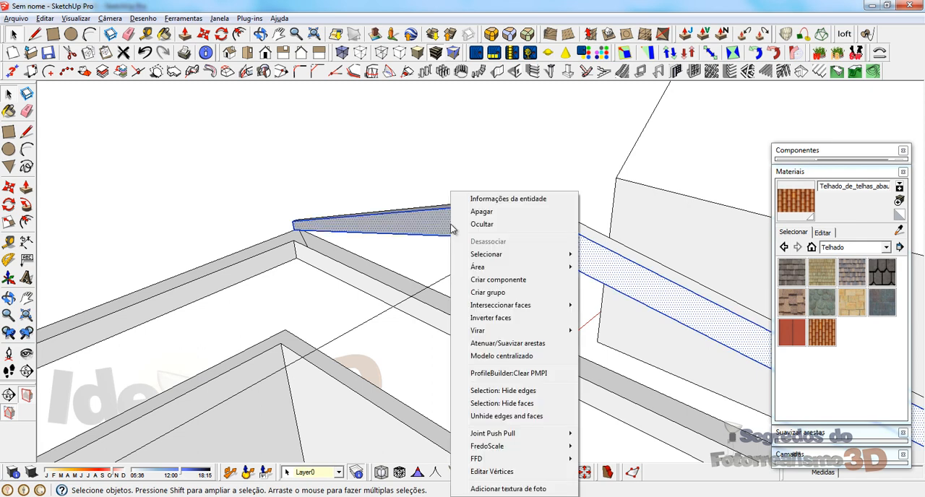
left_click(496, 292)
Step: Explode the square profile's group and sweep its face along the ridge line with Follow Me
right_click(520, 216)
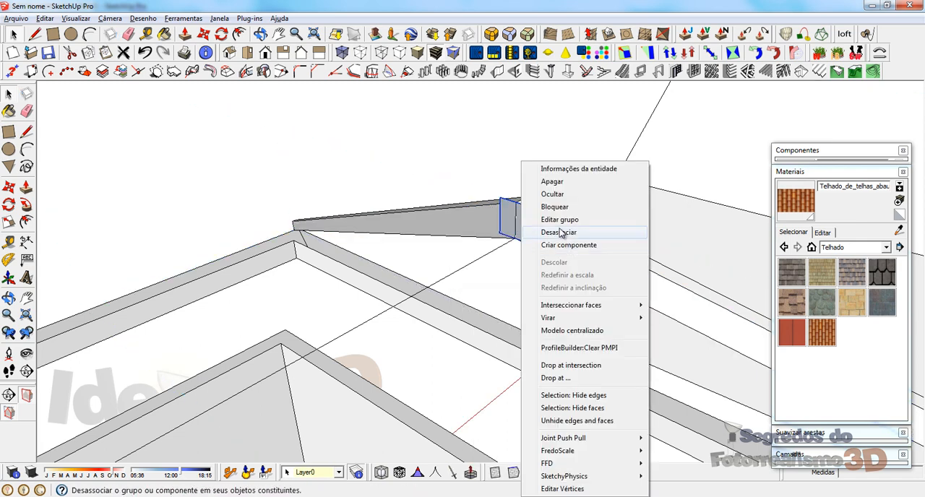
left_click(561, 232)
left_click(520, 230)
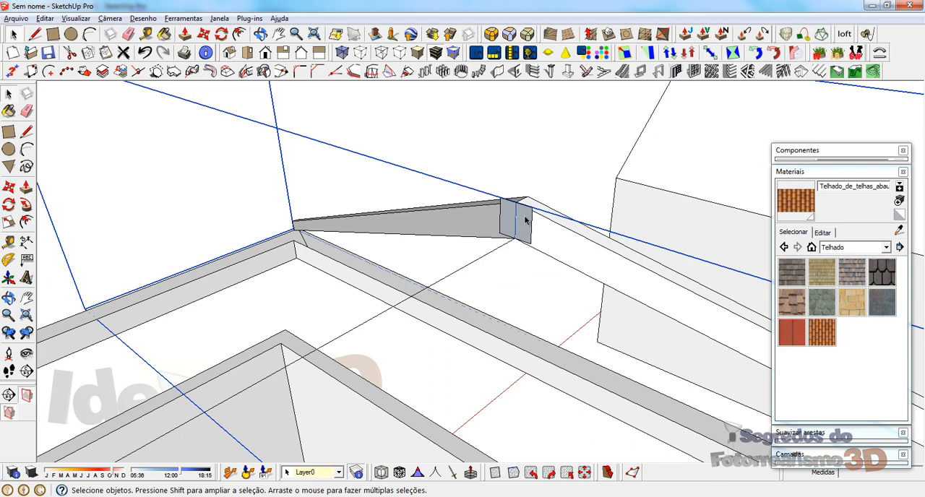
left_click(526, 220)
left_click(499, 250)
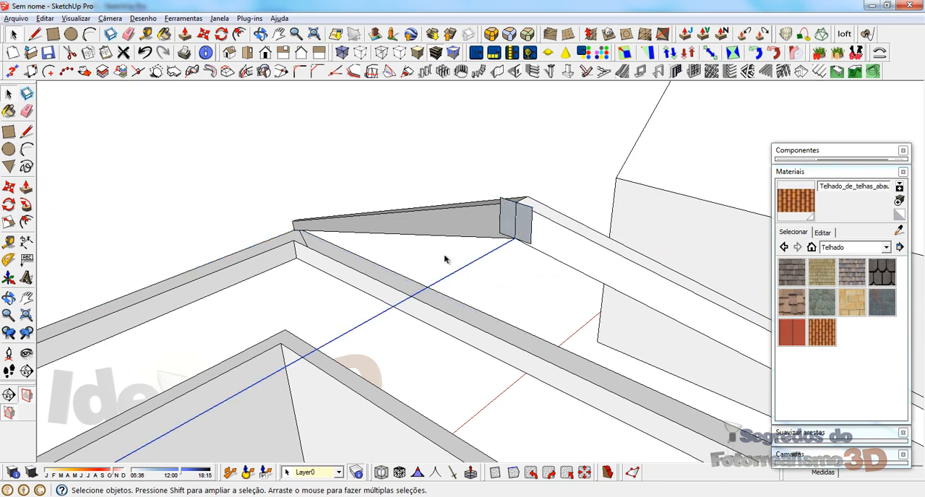
left_click(26, 204)
double_click(523, 219)
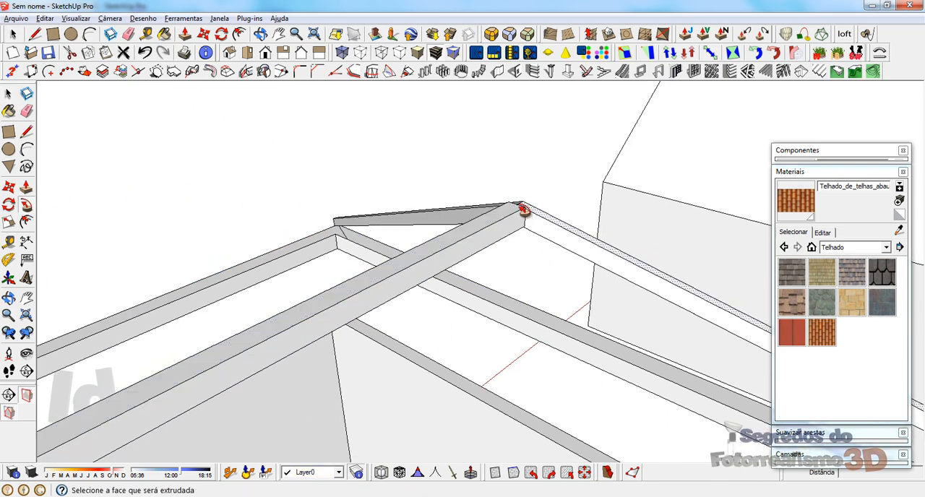
Step: Unhide all hidden geometry to bring back the tiled roof
middle_click_drag(473, 229, 164, 190)
key("space")
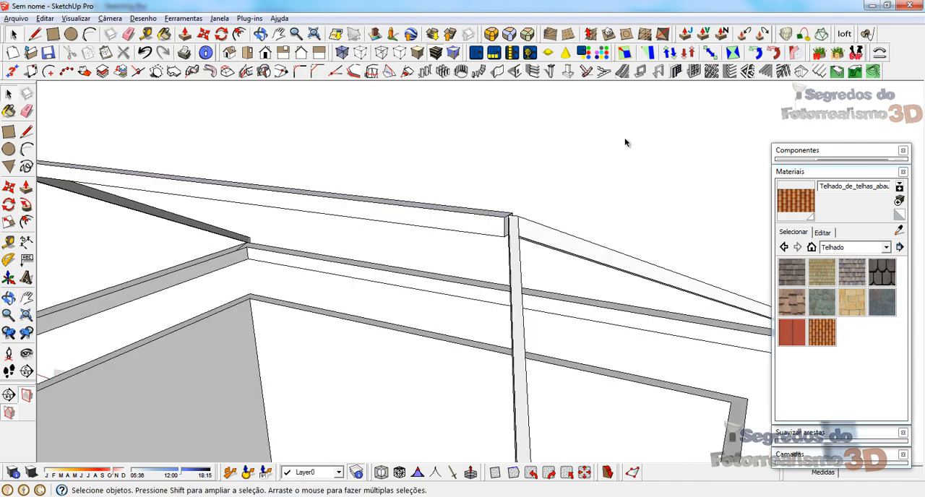
scroll(458, 230, "down", 3)
middle_click_drag(459, 221, 571, 221)
middle_click_drag(302, 286, 320, 274)
scroll(316, 278, "down", 2)
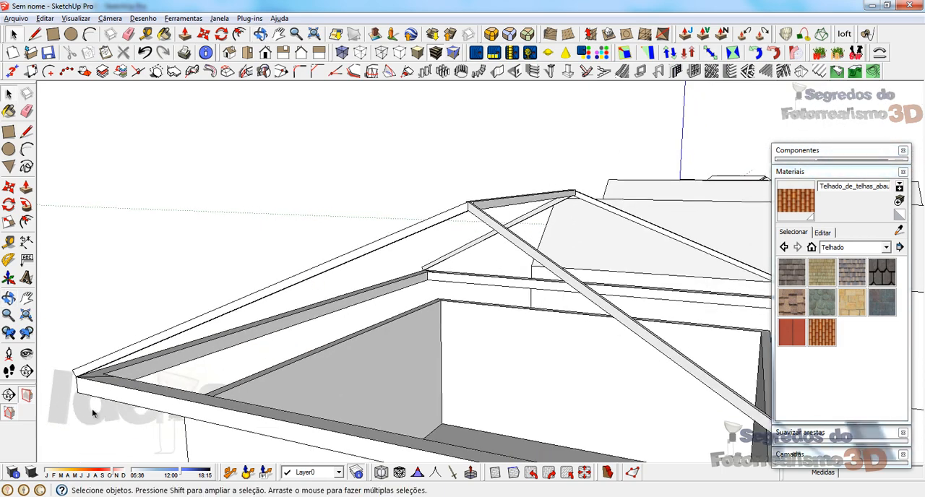
middle_click_drag(91, 409, 148, 394)
scroll(148, 394, "down", 4)
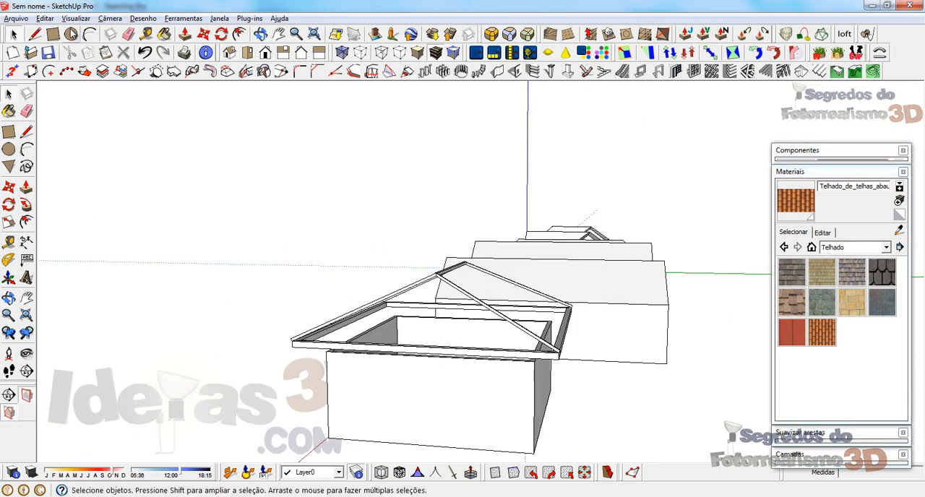
left_click(44, 18)
mouse_move(185, 185)
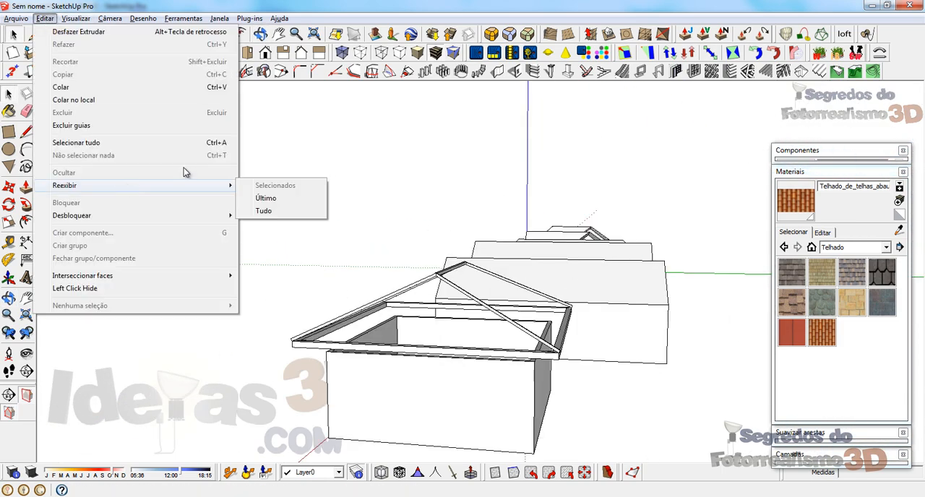
left_click(264, 212)
Step: Try to scale the tiled roof group to about 1.10 along the blue axis
middle_click_drag(370, 260, 325, 338)
scroll(374, 250, "up", 5)
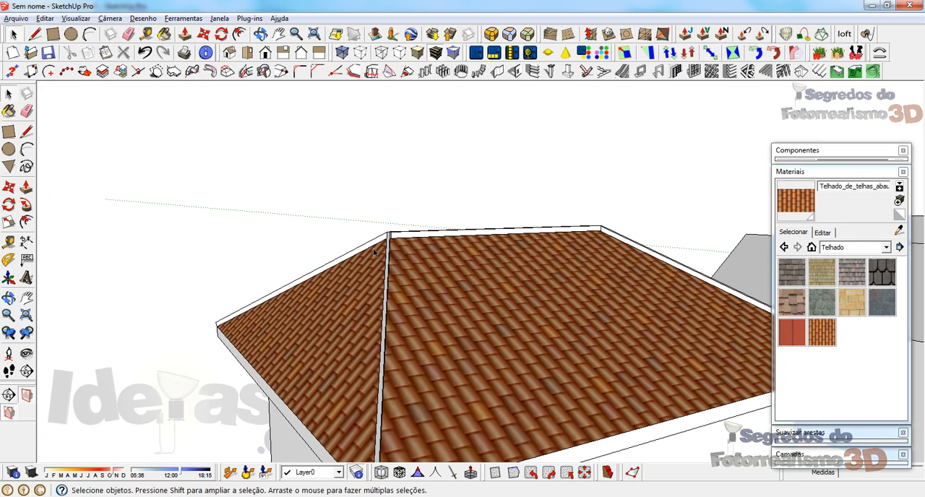
left_click(430, 273)
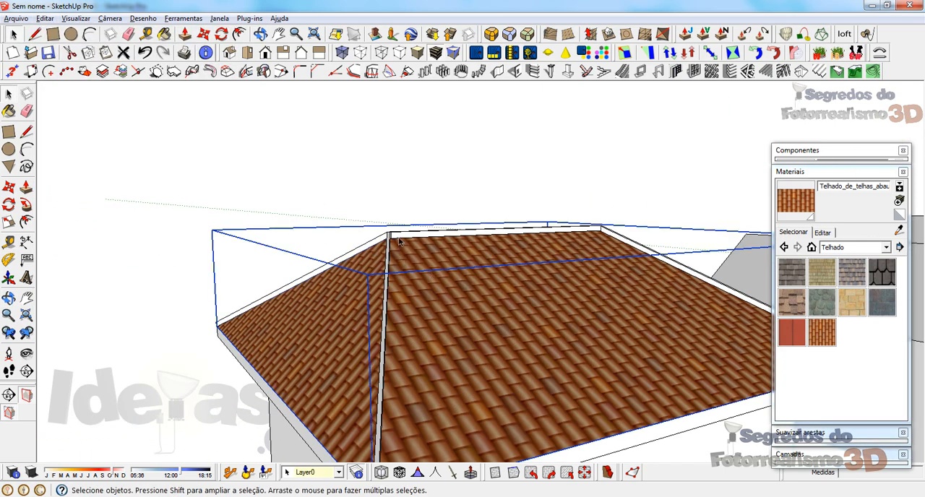
key("s")
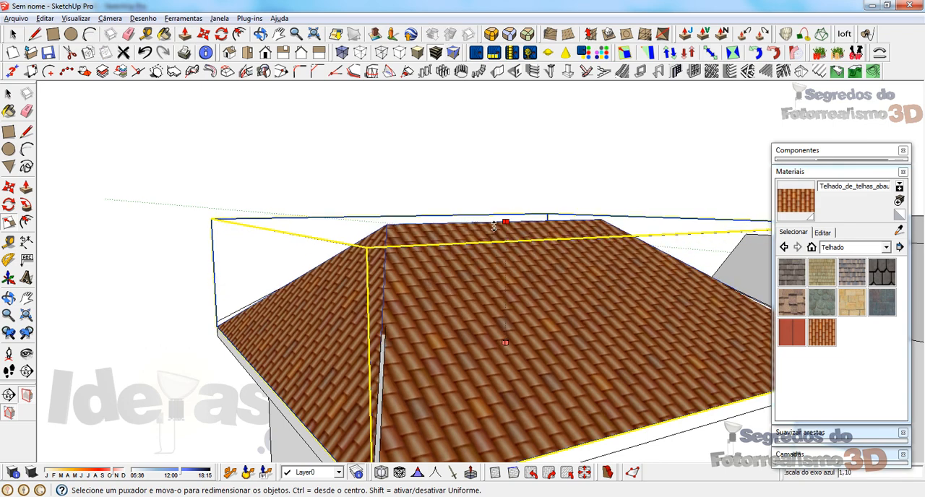
left_click_drag(465, 234, 449, 231)
middle_click_drag(450, 275, 626, 284)
key("space")
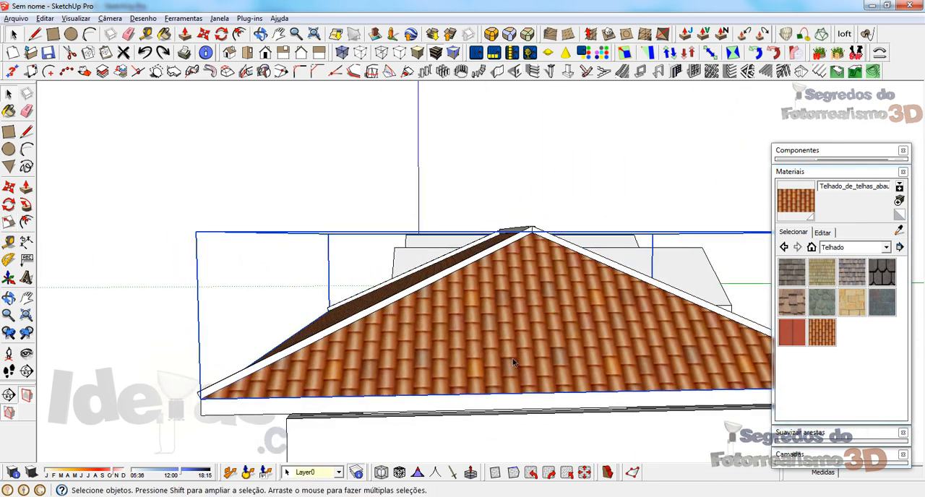
Step: Try to copy the tiled roof about 0.1 m upward from its peak
key("m")
left_click(533, 235)
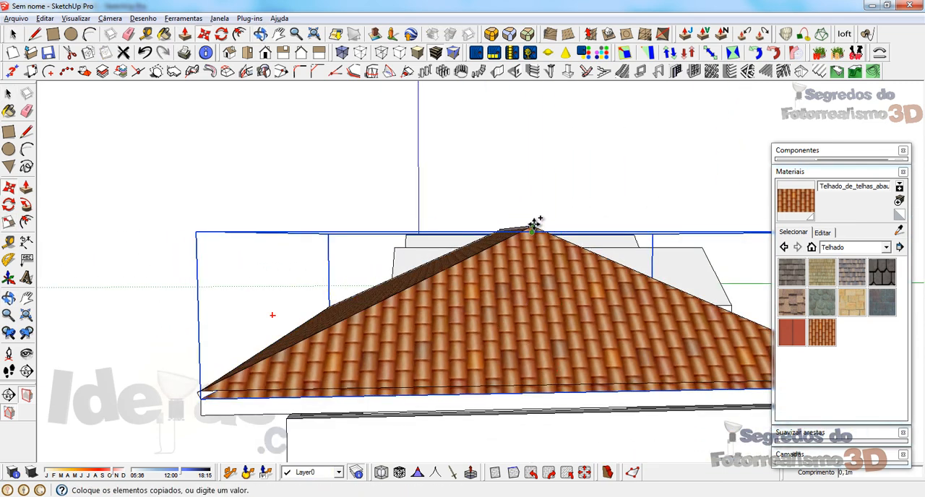
middle_click_drag(535, 224, 435, 302)
key("space")
key("Delete")
Step: Try to lower the hip and ridge beams about 0.1 m at the peak so they sit flush with the tiles
double_click(476, 230)
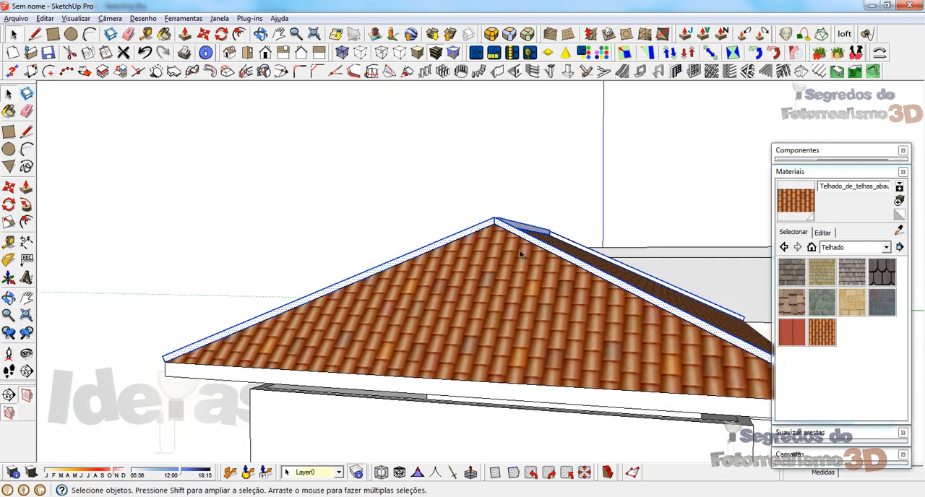
middle_click_drag(519, 250, 432, 257)
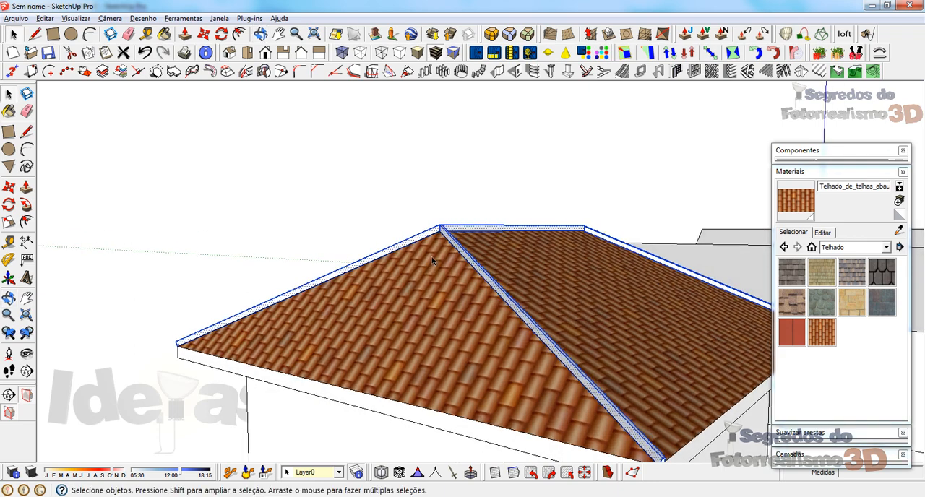
key("m")
left_click(441, 226)
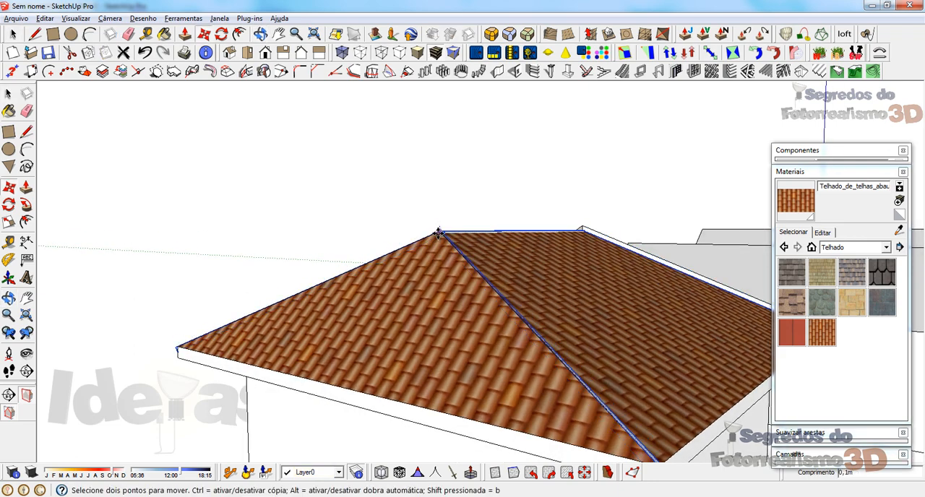
left_click(439, 234)
middle_click_drag(522, 310, 508, 311)
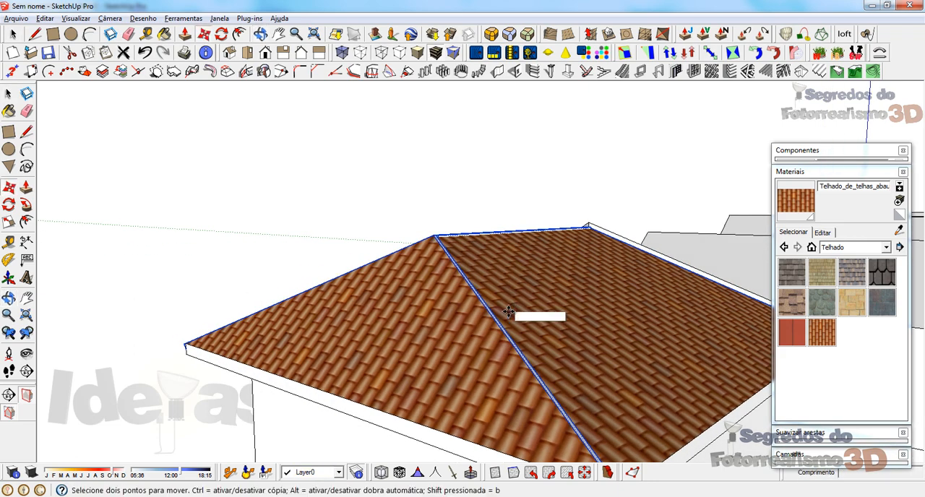
scroll(593, 265, "up", 6)
key("space")
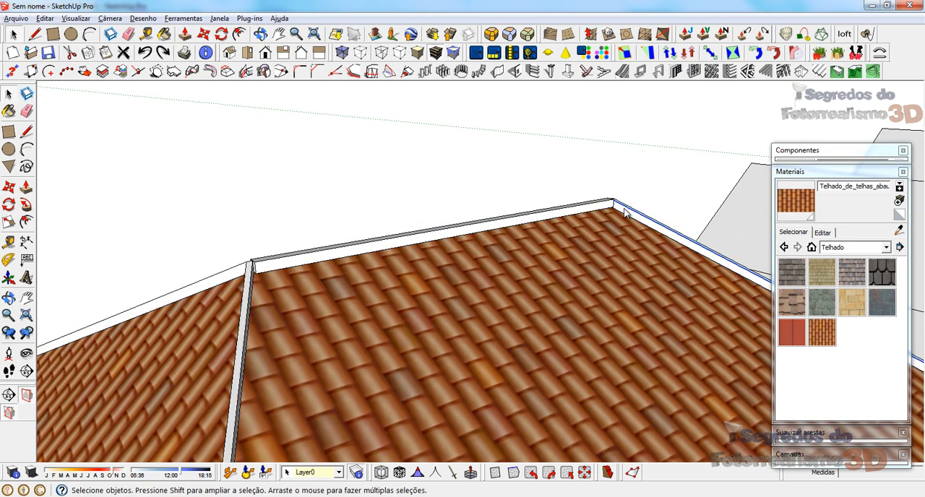
Step: Explode the group of hip and ridge beams into loose geometry
right_click(625, 209)
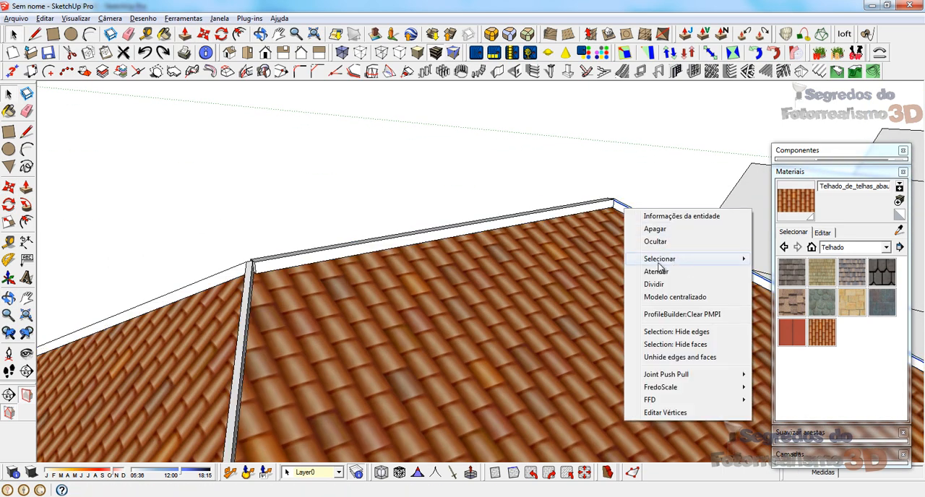
right_click(616, 207)
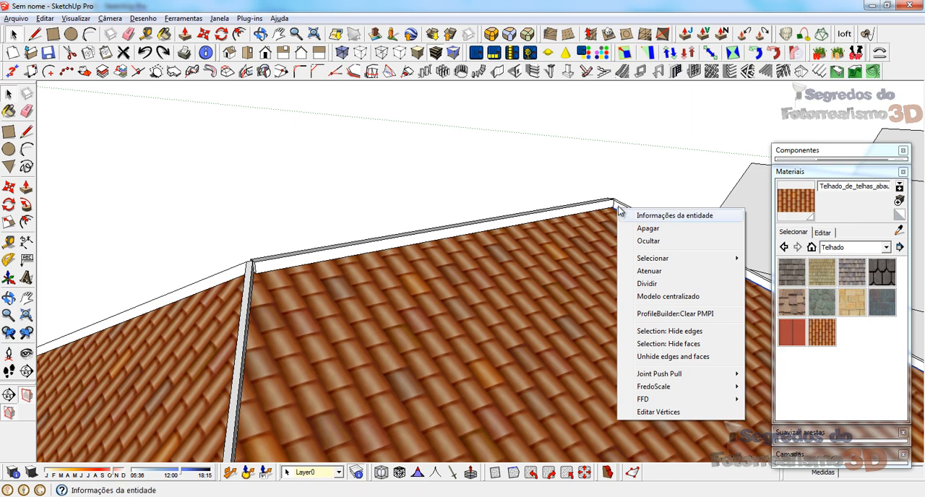
right_click(617, 206)
left_click(550, 237)
scroll(578, 217, "up", 3)
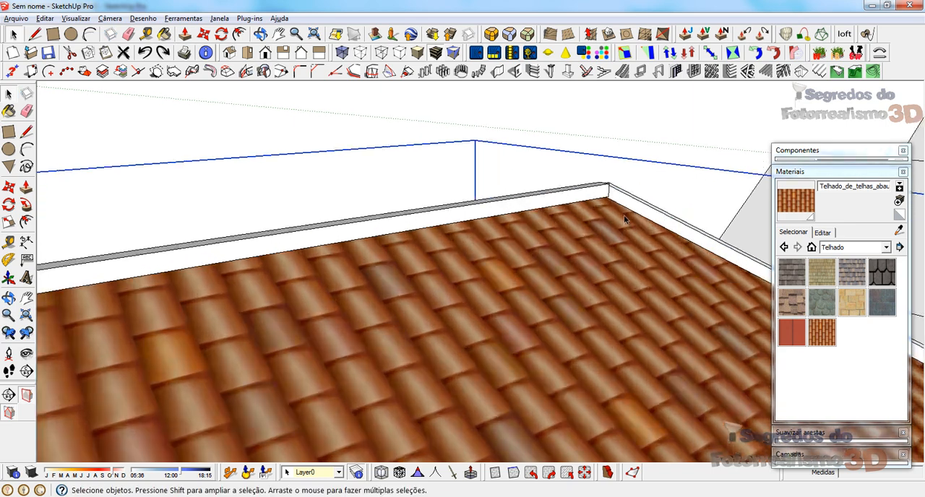
right_click(612, 190)
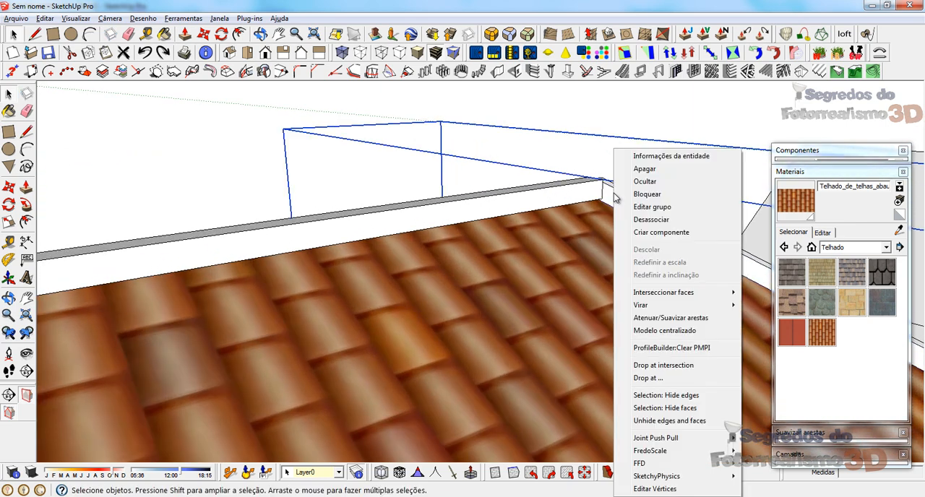
left_click(648, 219)
Step: Select all connected hip and ridge beam geometry and make it a new group
scroll(614, 189, "down", 5)
double_click(596, 180)
triple_click(596, 180)
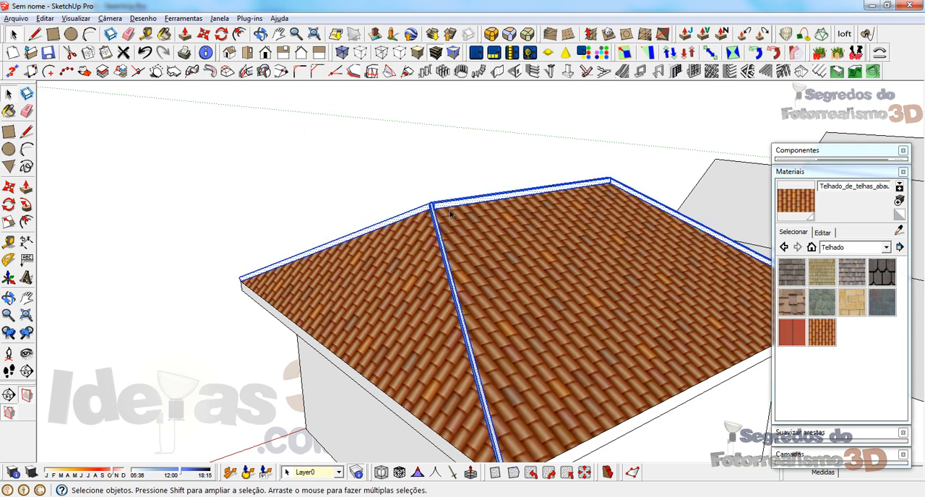
middle_click_drag(450, 210, 535, 178)
scroll(483, 186, "up", 3)
right_click(466, 192)
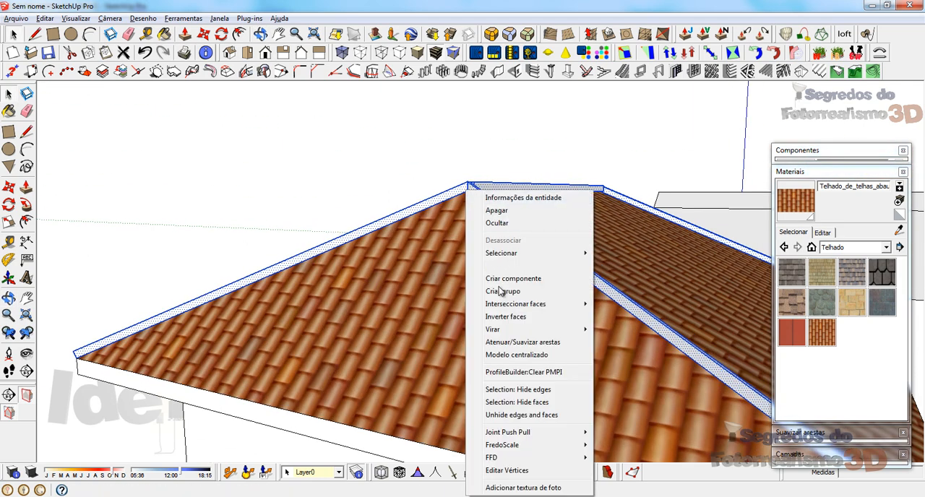
left_click(501, 295)
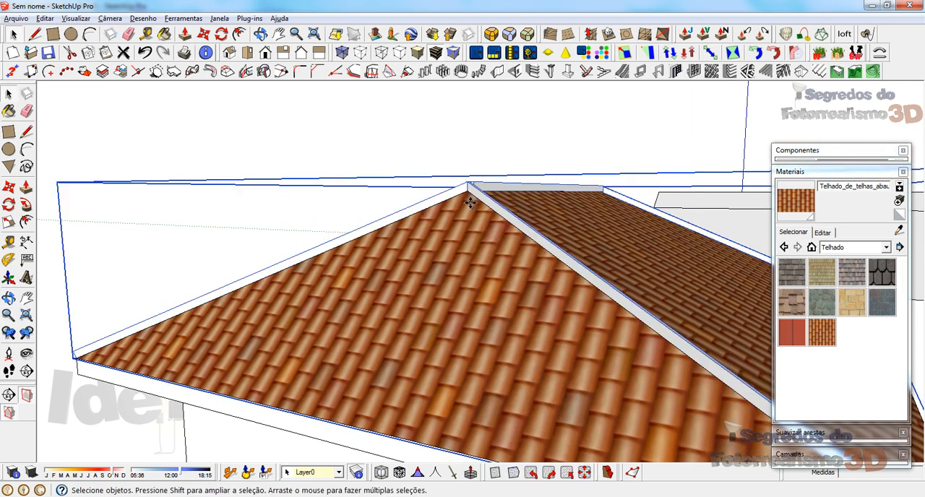
Step: Move the grouped beams about 0.1 m straight down at the peak so they sit on the tiled surface
key("m")
left_click(467, 186)
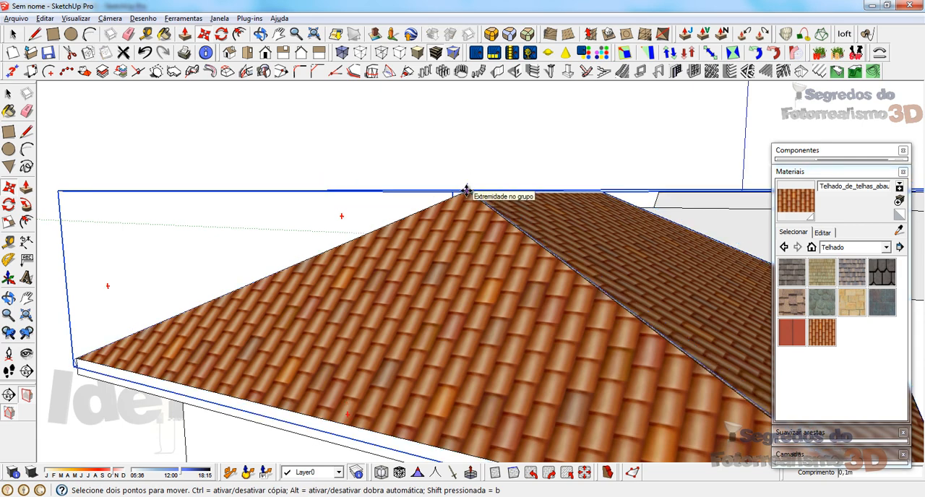
key("space")
Step: Open the beam group for editing and draw lines from the ridge beam's lower end corners to the hip junction, closing its end profile
middle_click_drag(455, 242, 118, 280)
middle_click_drag(640, 248, 390, 285)
scroll(515, 266, "up", 5)
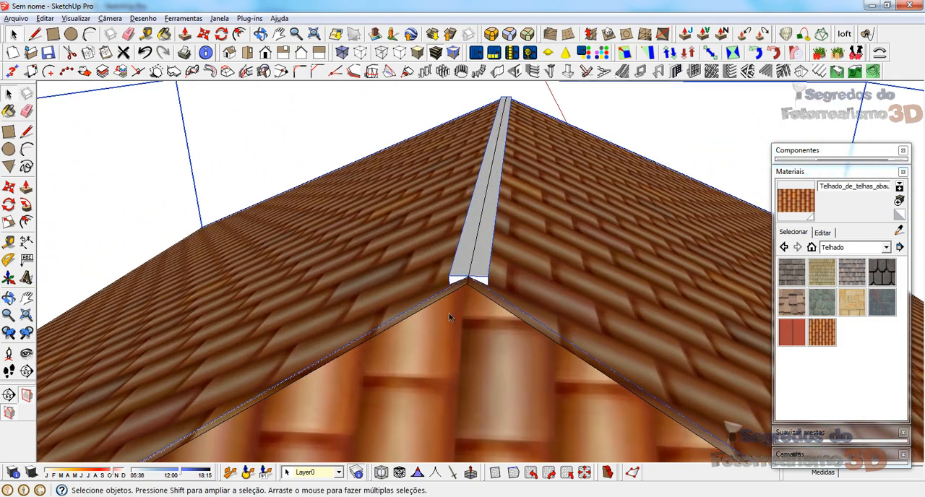
middle_click_drag(501, 278, 846, 214)
scroll(518, 266, "up", 4)
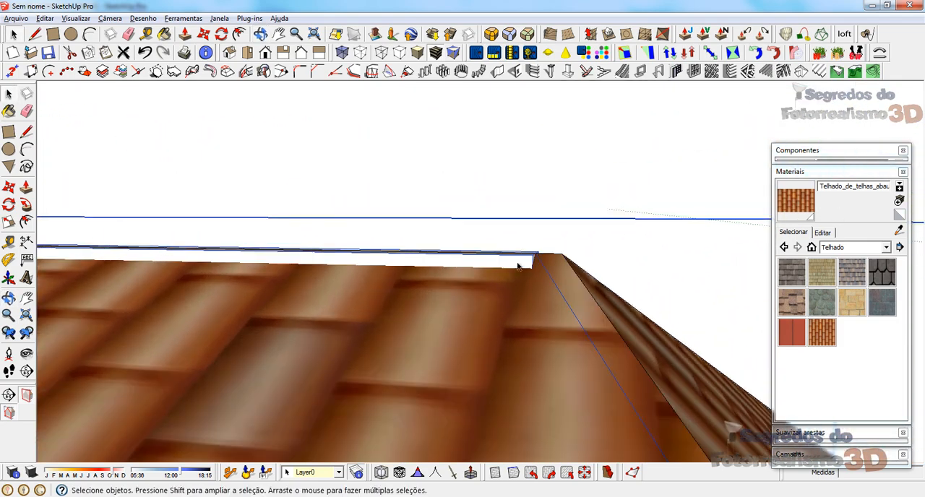
middle_click_drag(547, 284, 303, 296)
double_click(550, 263)
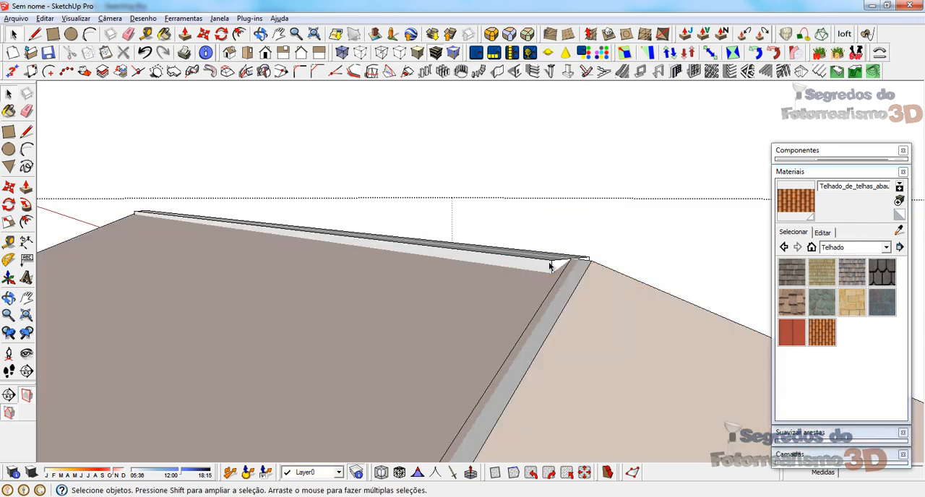
scroll(556, 268, "up", 1)
scroll(556, 269, "up", 1)
key("l")
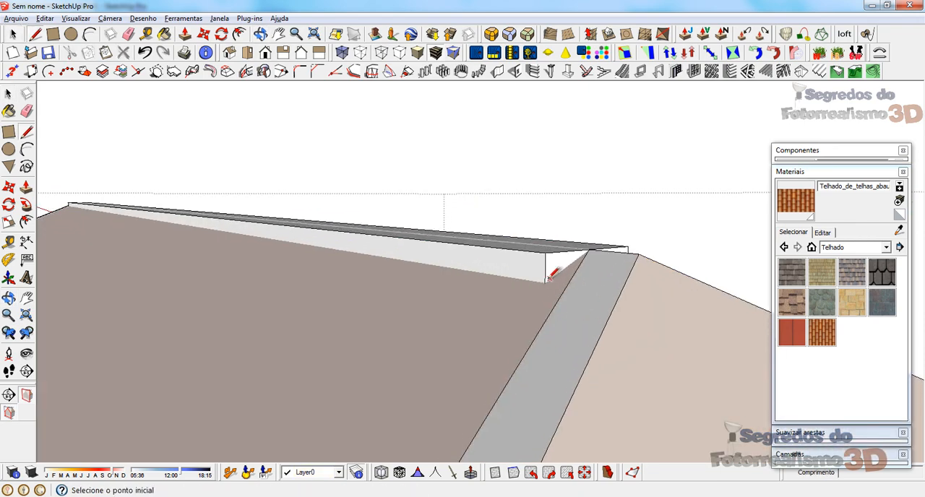
middle_click_drag(600, 263, 426, 297)
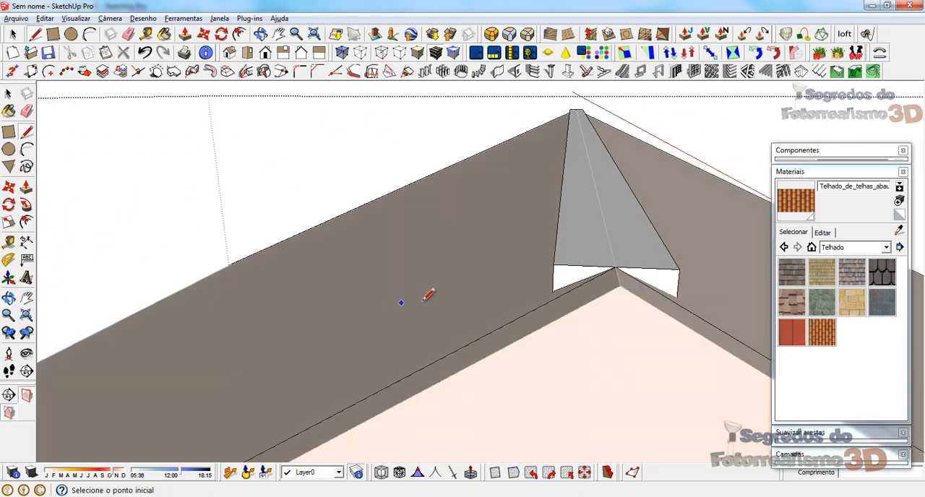
left_click(678, 296)
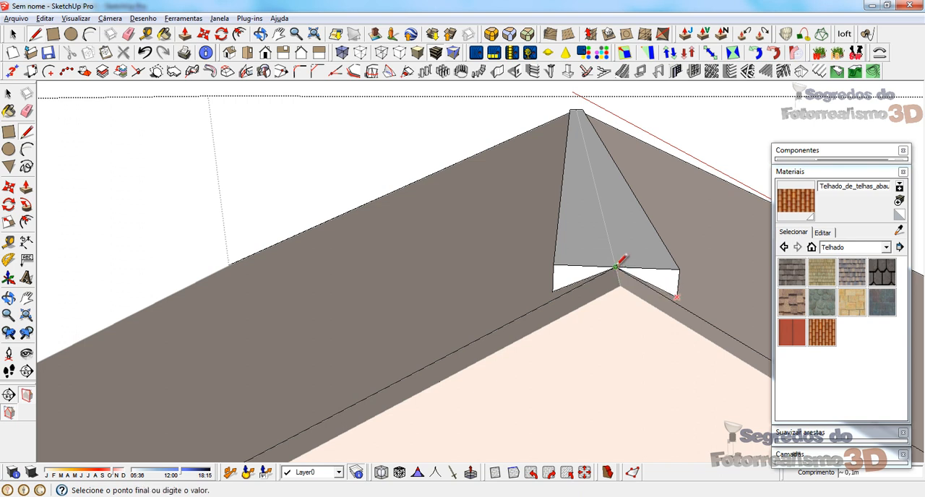
Step: Push both triangular end faces of the ridge beam along its full length to cut away the excess, and exit the group
left_click(579, 276)
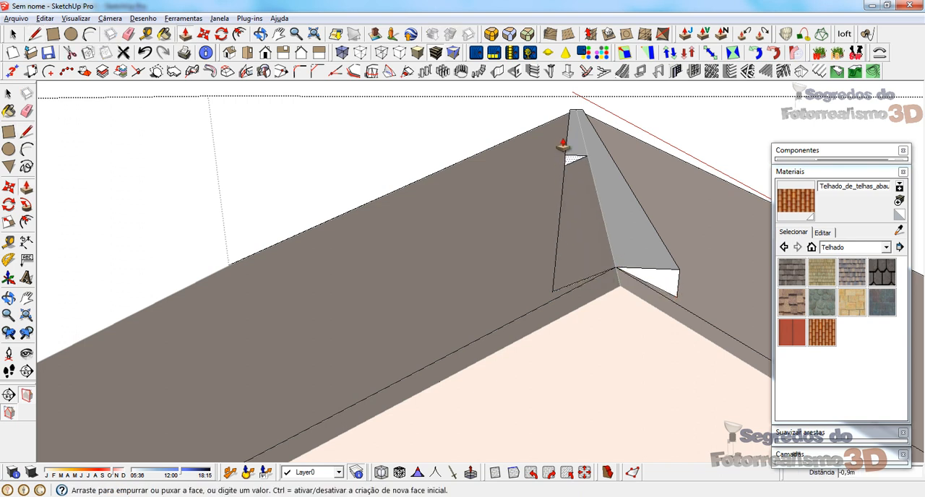
left_click(579, 106)
left_click(664, 288)
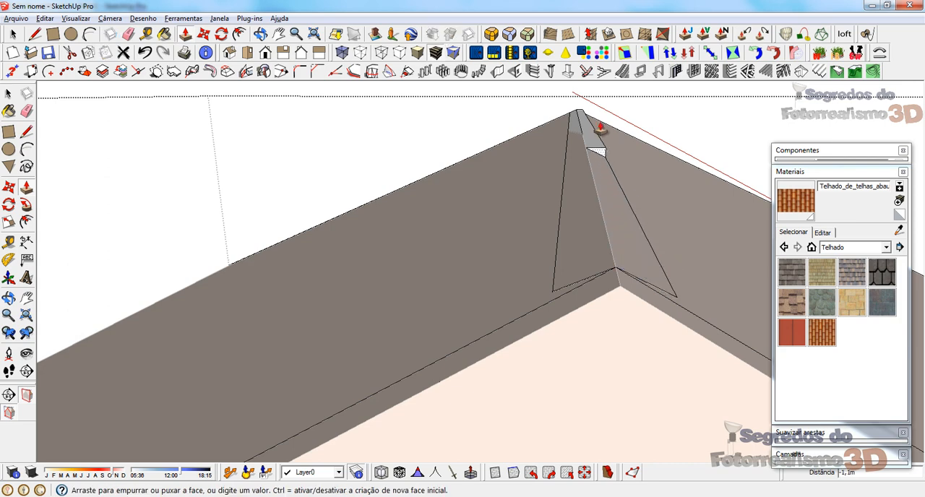
left_click(571, 111)
key("space")
middle_click_drag(533, 125, 596, 213)
scroll(549, 188, "down", 3)
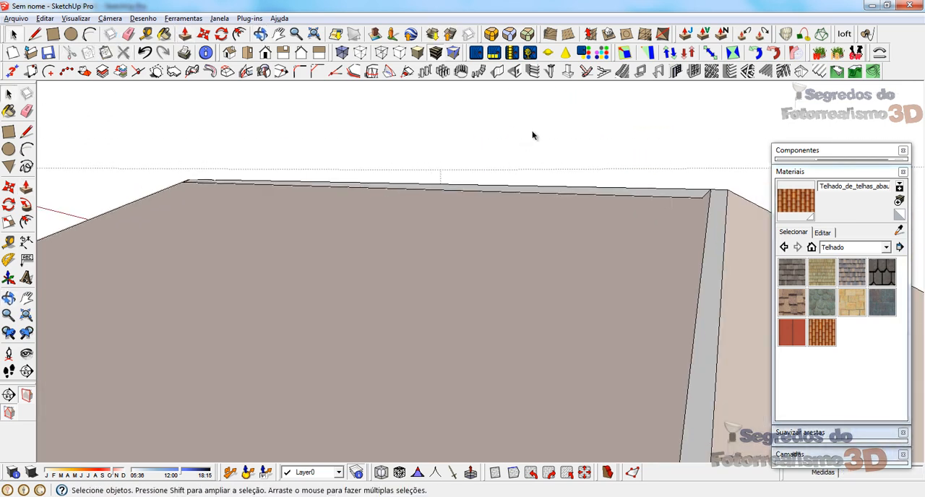
middle_click_drag(533, 134, 424, 165)
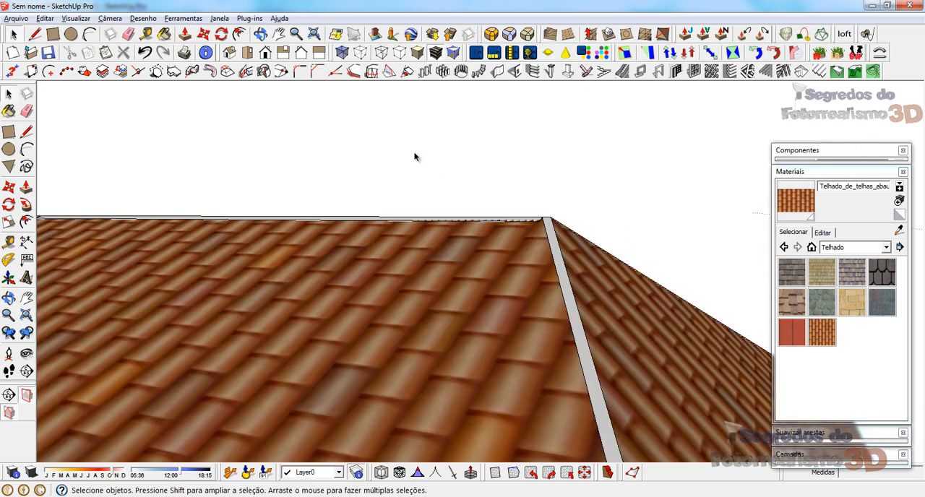
Step: Inspect the tiled roof and the row of houses from several angles, and collapse the Materials palette
scroll(434, 195, "down", 5)
middle_click_drag(364, 270, 733, 290)
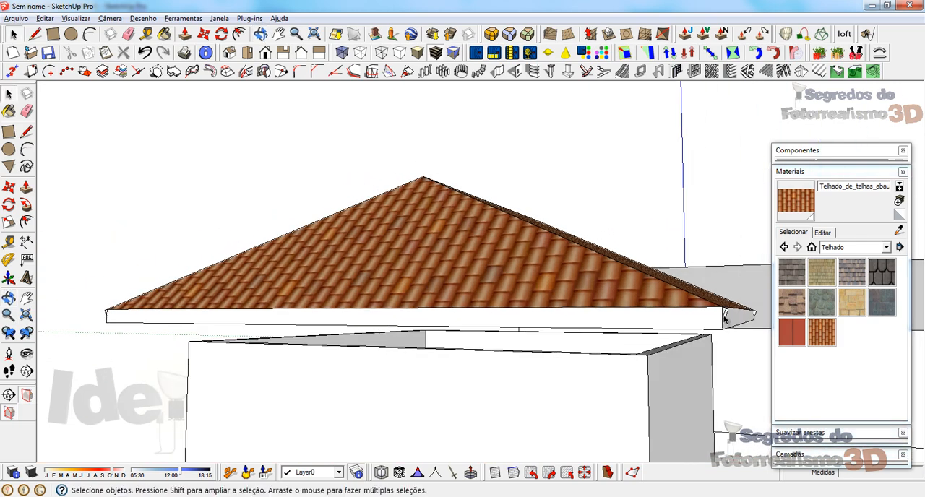
left_click(726, 315)
left_click(192, 208)
middle_click_drag(192, 209, 290, 305)
scroll(289, 302, "down", 2)
scroll(289, 302, "down", 3)
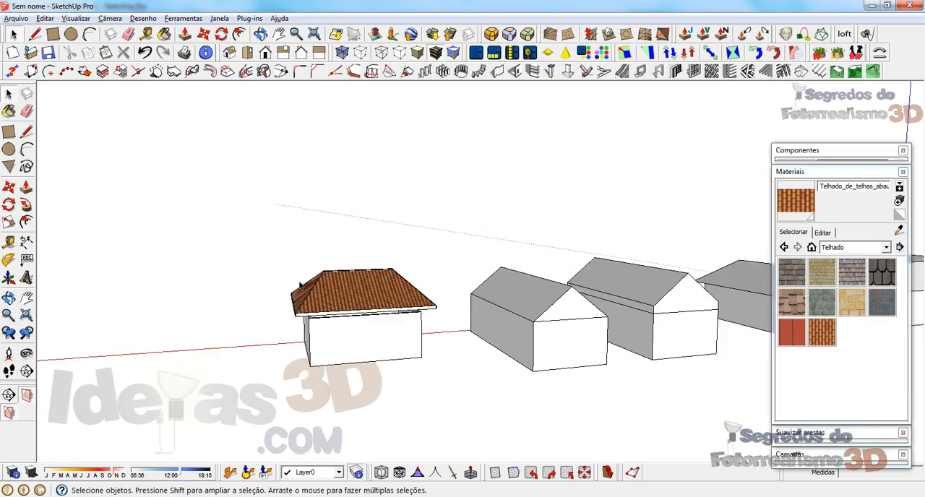
middle_click_drag(301, 286, 863, 324)
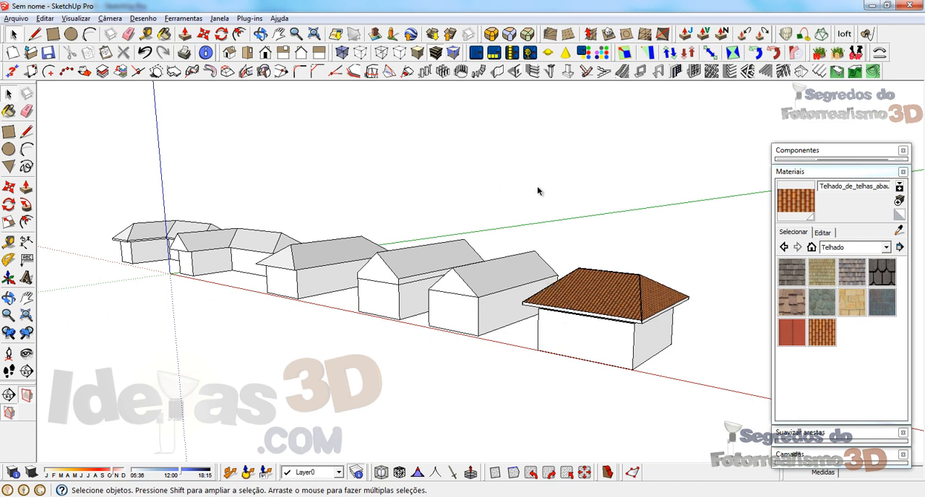
left_click(813, 173)
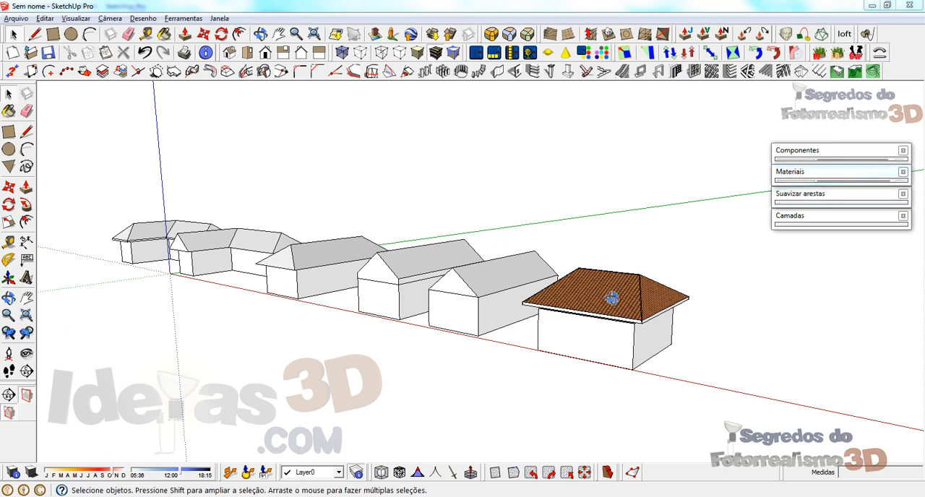
Step: Open the wall group under the tiled roof and extend the wall tops up to the underside of the eaves with Push/Pull
middle_click_drag(620, 296, 667, 273)
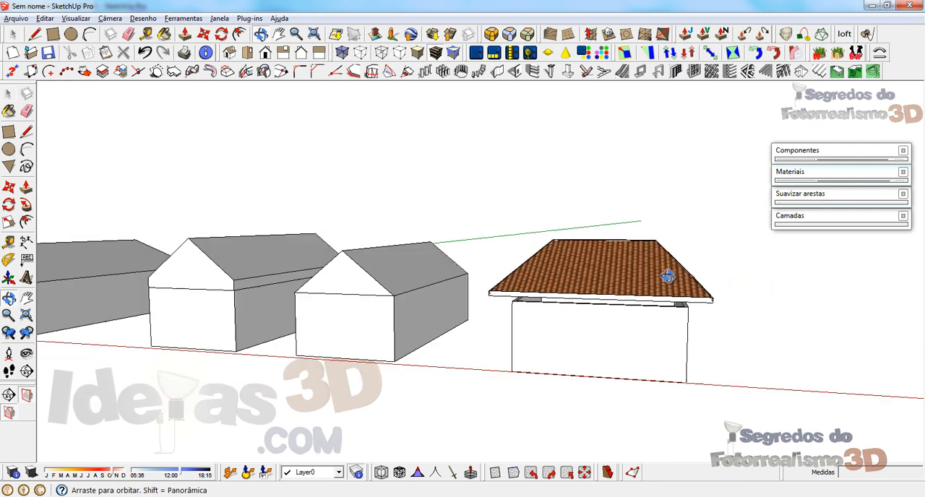
scroll(568, 327, "up", 6)
left_click(470, 296)
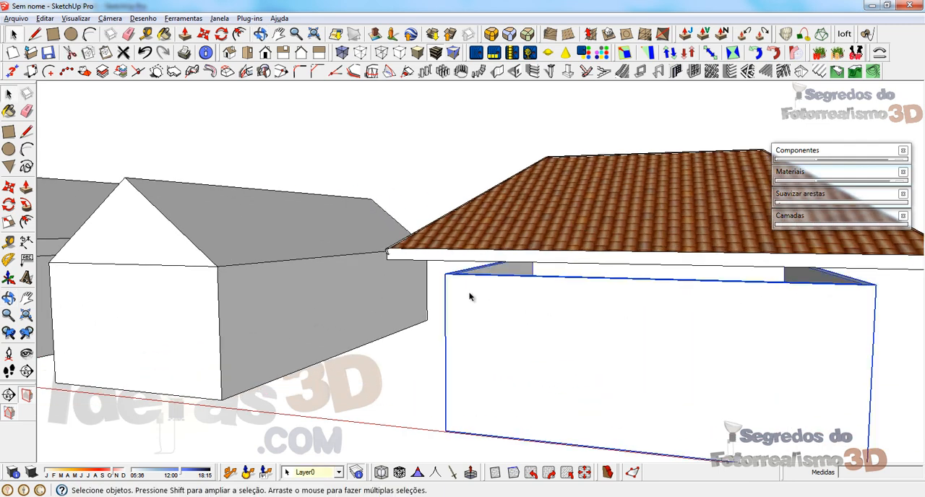
double_click(470, 297)
middle_click_drag(472, 296, 434, 290)
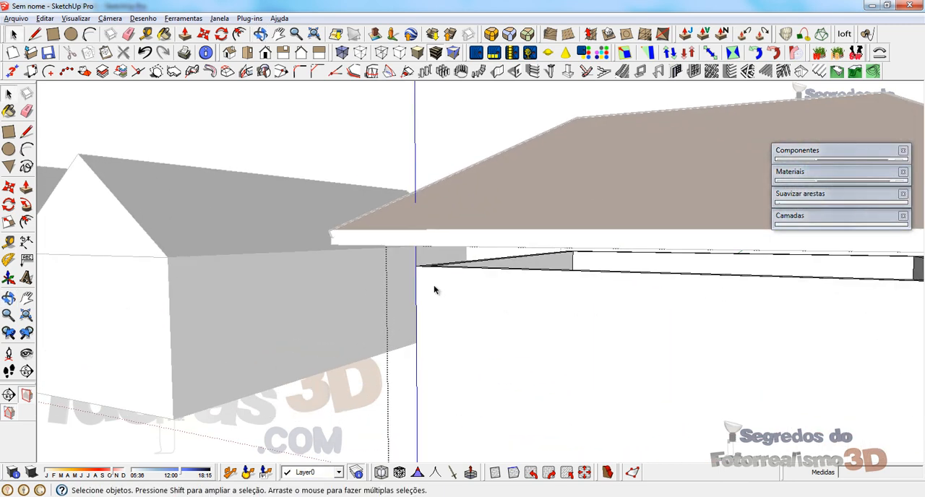
key("p")
left_click_drag(423, 272, 409, 252)
key("space")
left_click(368, 146)
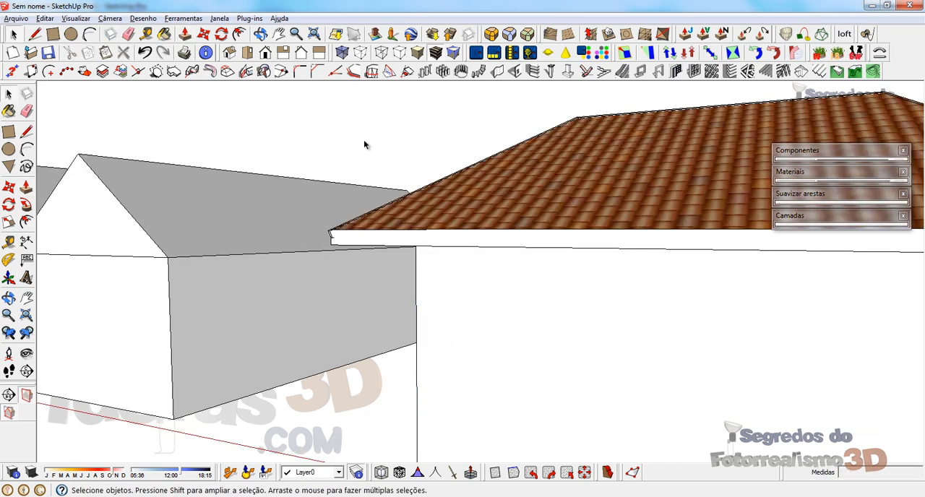
Step: Examine the junction between walls and eaves from below, and the complete row of houses
scroll(420, 192, "down", 3)
middle_click_drag(420, 193, 309, 190)
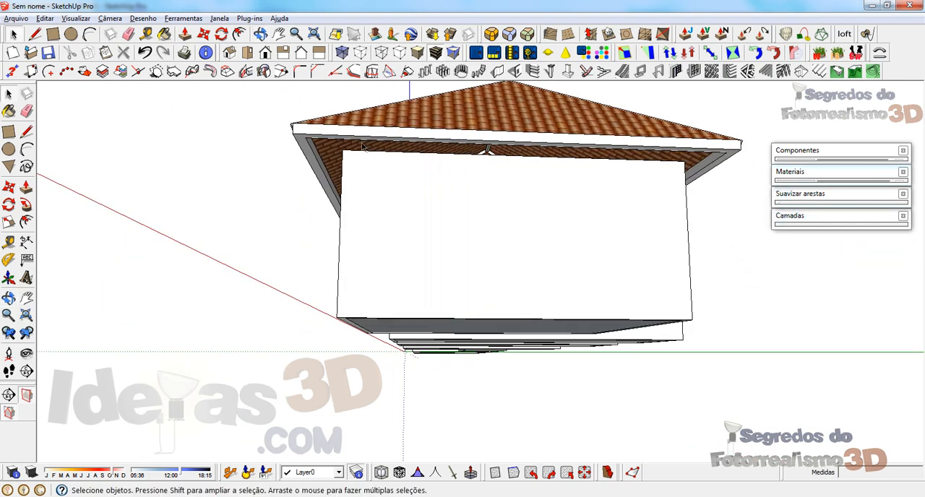
middle_click_drag(439, 171, 412, 177)
mouse_move(511, 187)
middle_mouse_down()
mouse_move(526, 159)
mouse_move(816, 182)
mouse_move(810, 227)
mouse_move(513, 189)
middle_mouse_up()
scroll(513, 190, "down", 3)
middle_click_drag(432, 209, 654, 210)
scroll(653, 209, "down", 3)
scroll(653, 211, "down", 5)
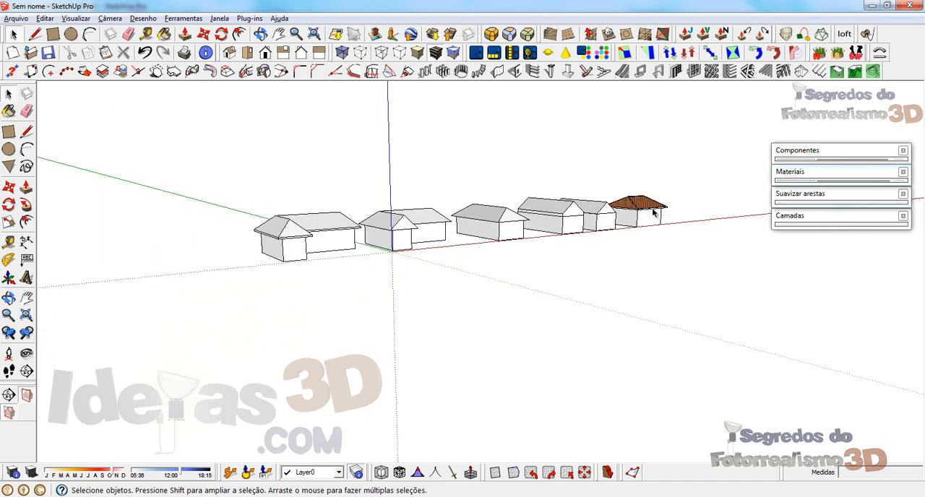
scroll(297, 236, "up", 1)
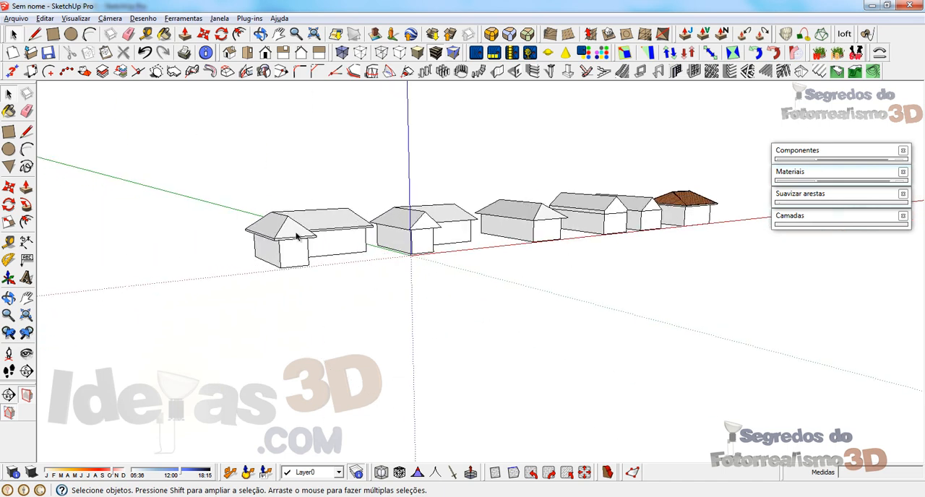